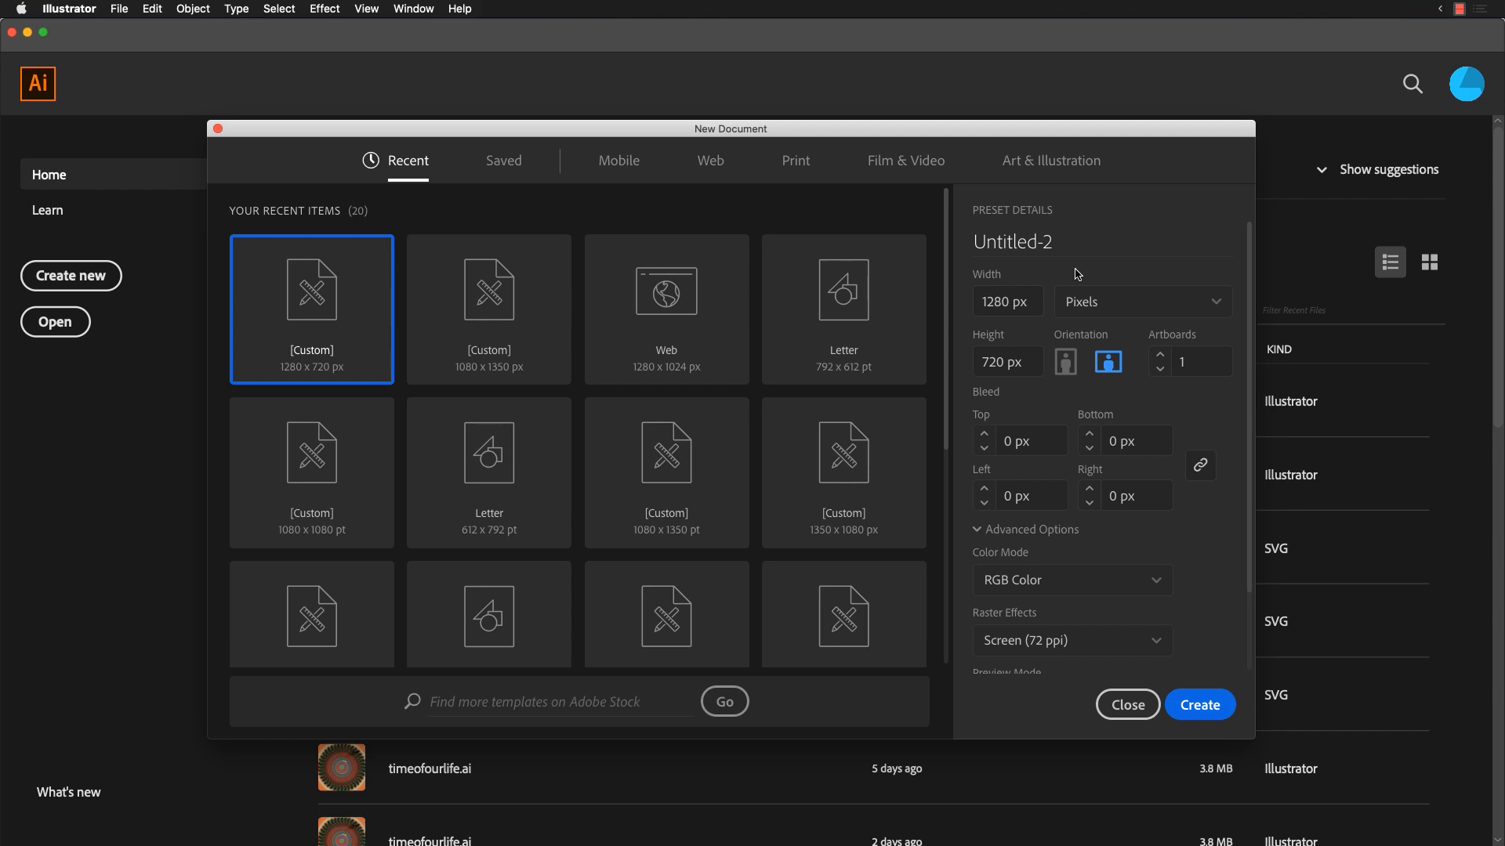
Step: Switch to Adobe XD and After Effects to view their start screens, and return to Illustrator
{"action": "key", "text": "super+Tab"}
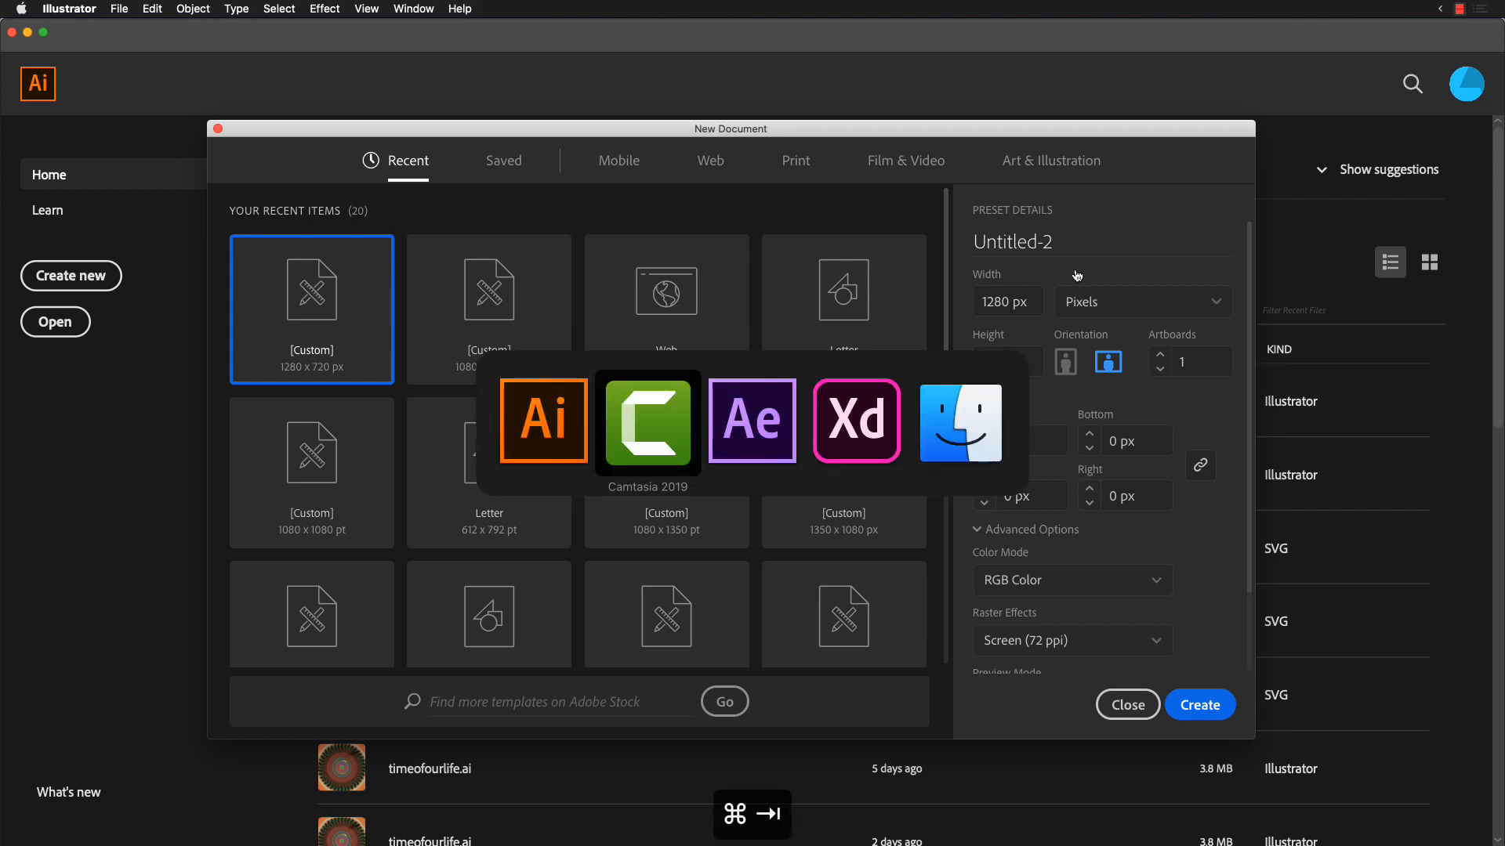
{"action": "key", "text": "super+Tab"}
{"action": "key", "text": "super+Tab"}
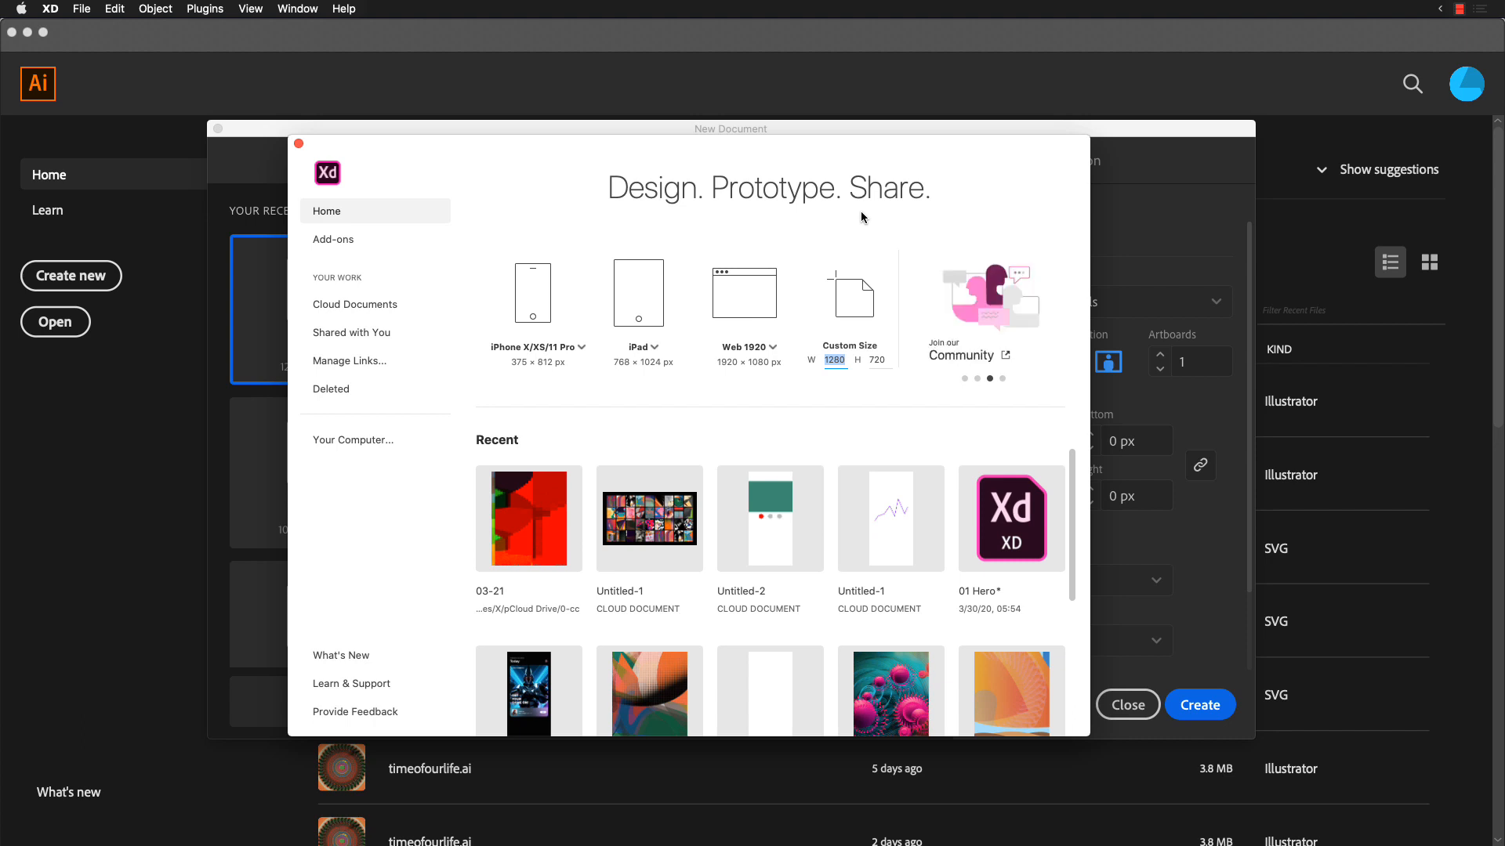
{"action": "key", "text": "super+Tab"}
{"action": "key", "text": "super+Tab"}
{"action": "key", "text": "super+Tab"}
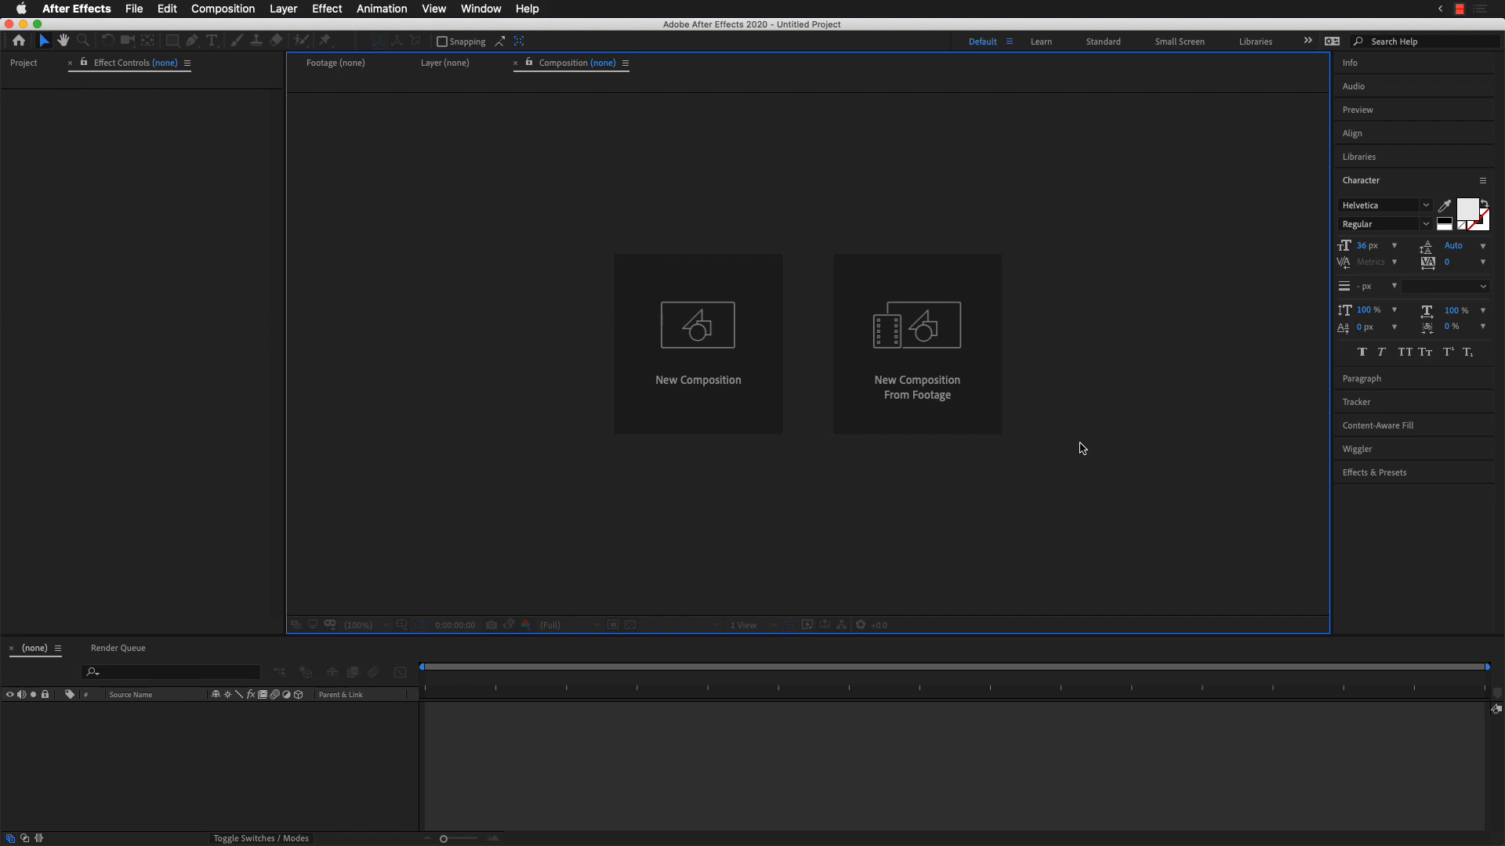
{"action": "key", "text": "super+Tab"}
{"action": "key", "text": "super+Tab"}
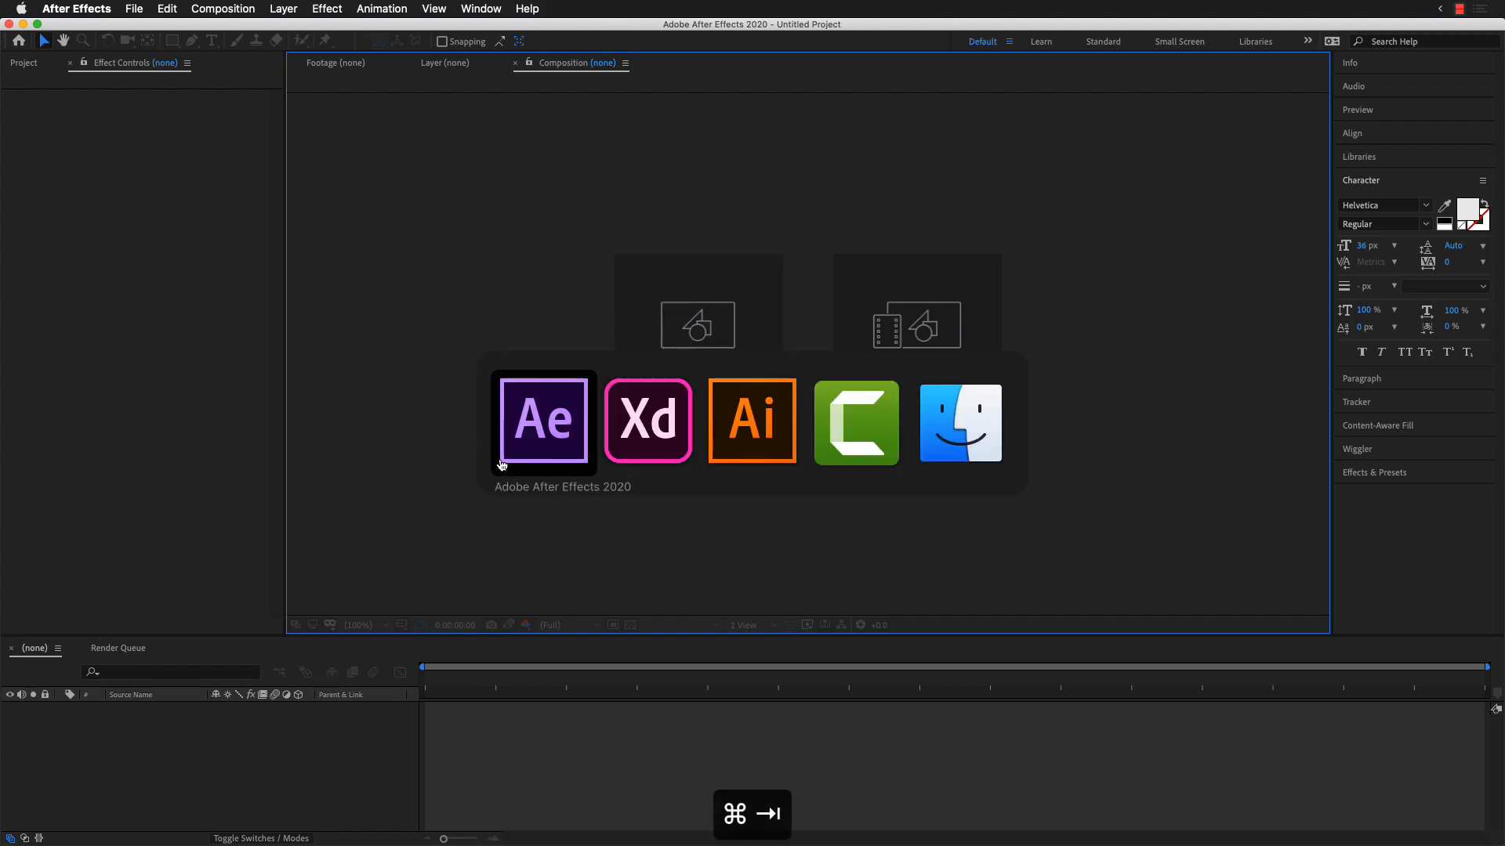
{"action": "key", "text": "super+Tab"}
{"action": "key", "text": "super+Tab"}
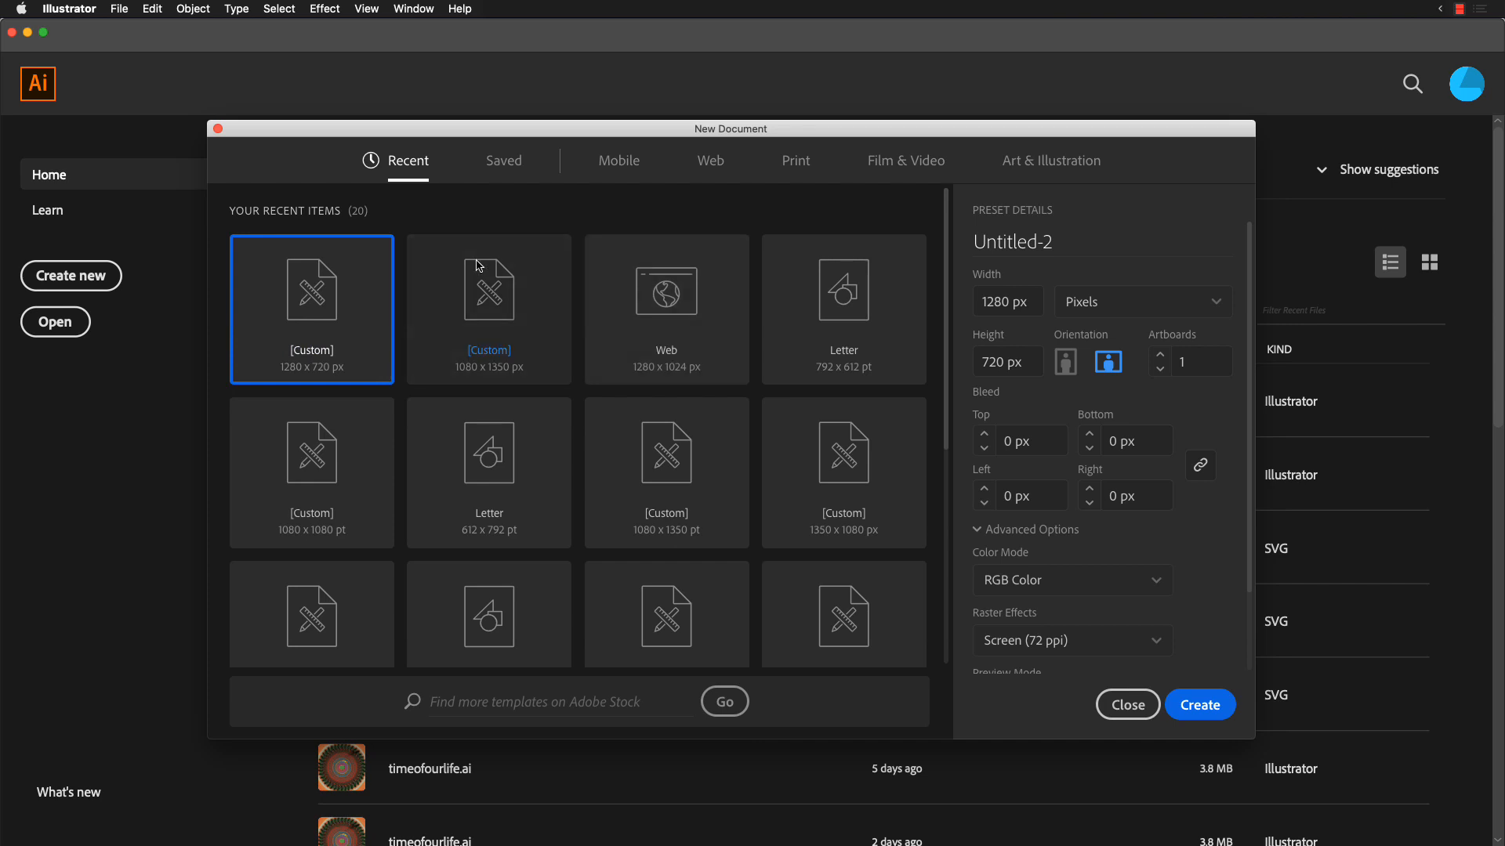
Step: Create a new web document 1280 px wide and 720 px high
{"action": "mouse_move", "coordinate": [131, 249]}
{"action": "left_mouse_down"}
{"action": "mouse_move", "coordinate": [15, 248]}
{"action": "mouse_move", "coordinate": [18, 288]}
{"action": "mouse_move", "coordinate": [116, 298]}
{"action": "mouse_move", "coordinate": [154, 272]}
{"action": "mouse_move", "coordinate": [130, 252]}
{"action": "left_mouse_up"}
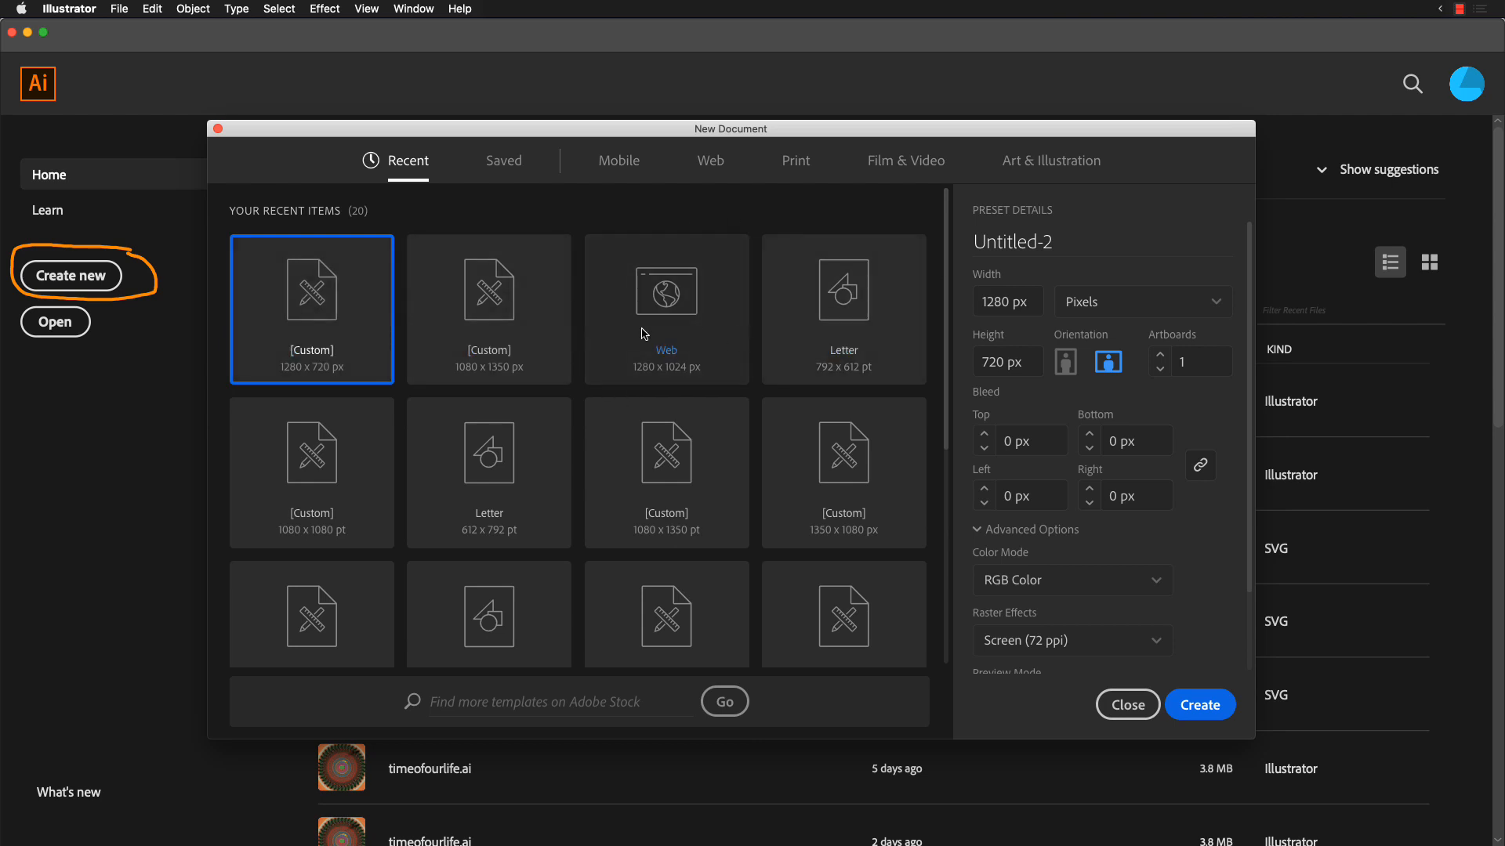
{"action": "left_click", "coordinate": [711, 165]}
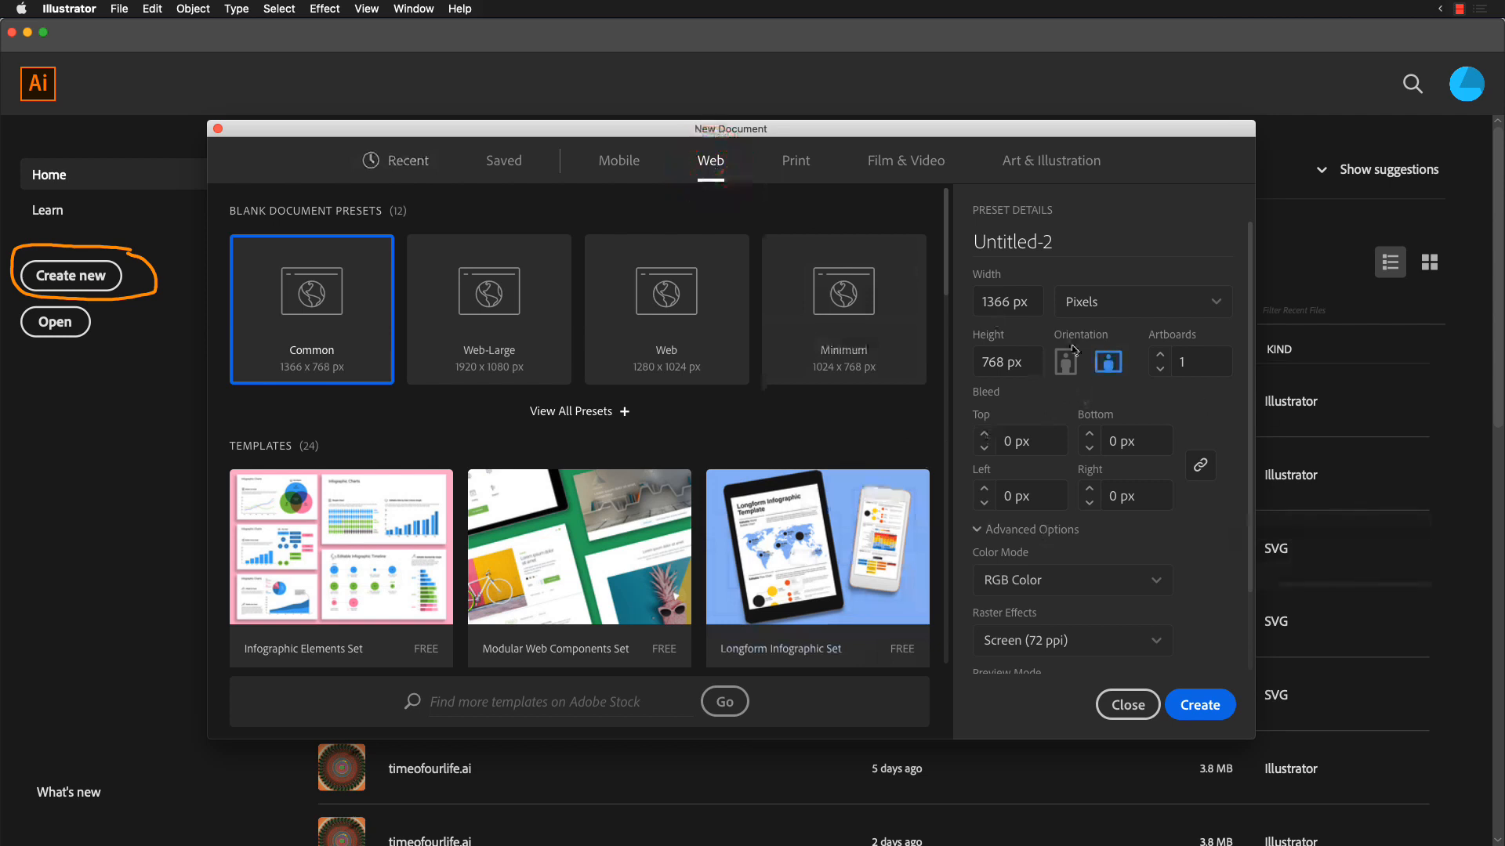
{"action": "left_click", "coordinate": [1027, 307]}
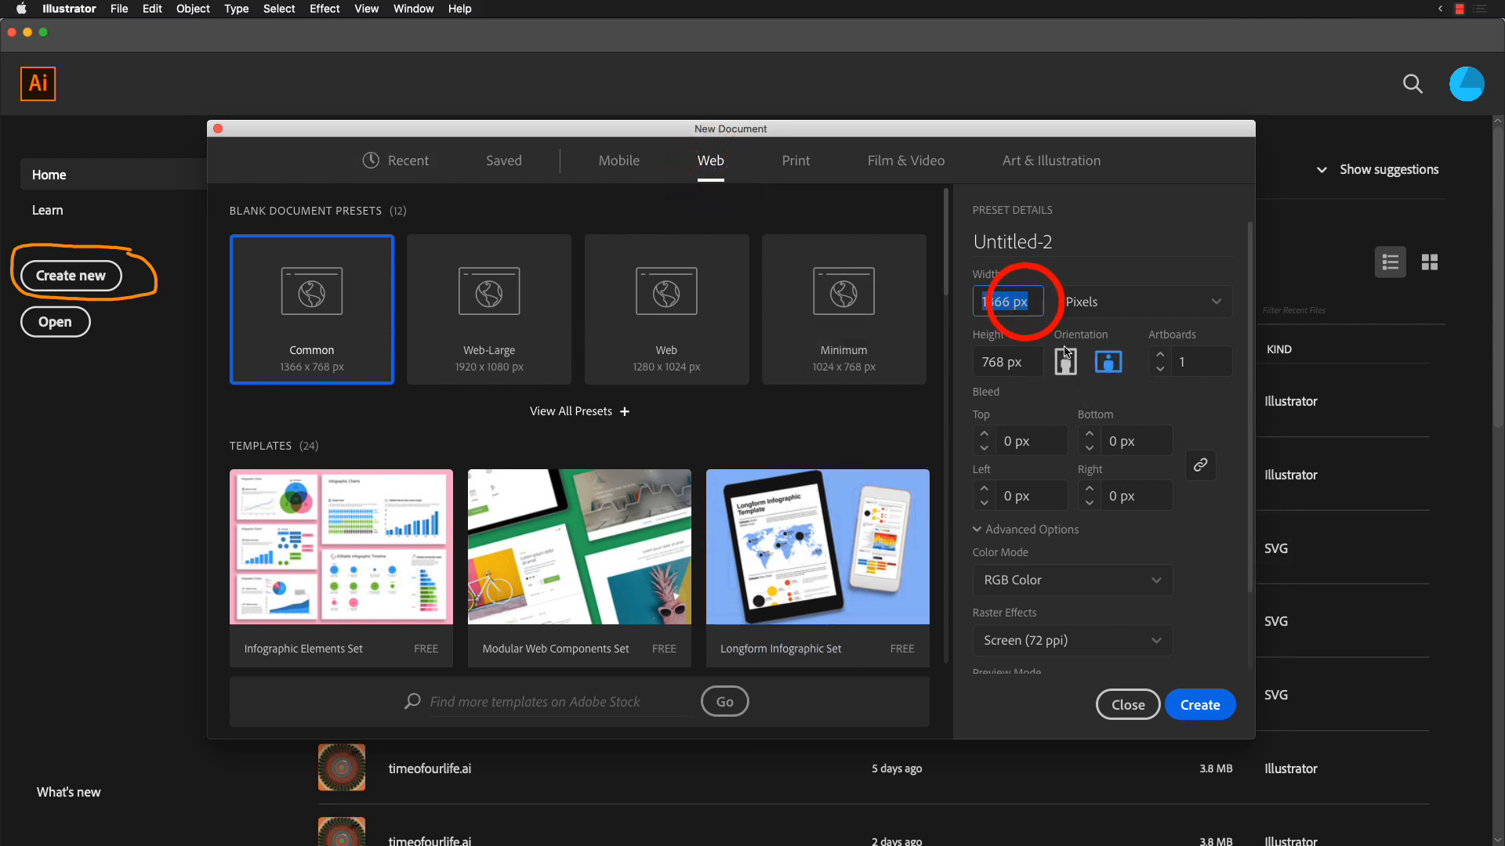
{"action": "type", "text": "1280"}
{"action": "key", "text": "Tab"}
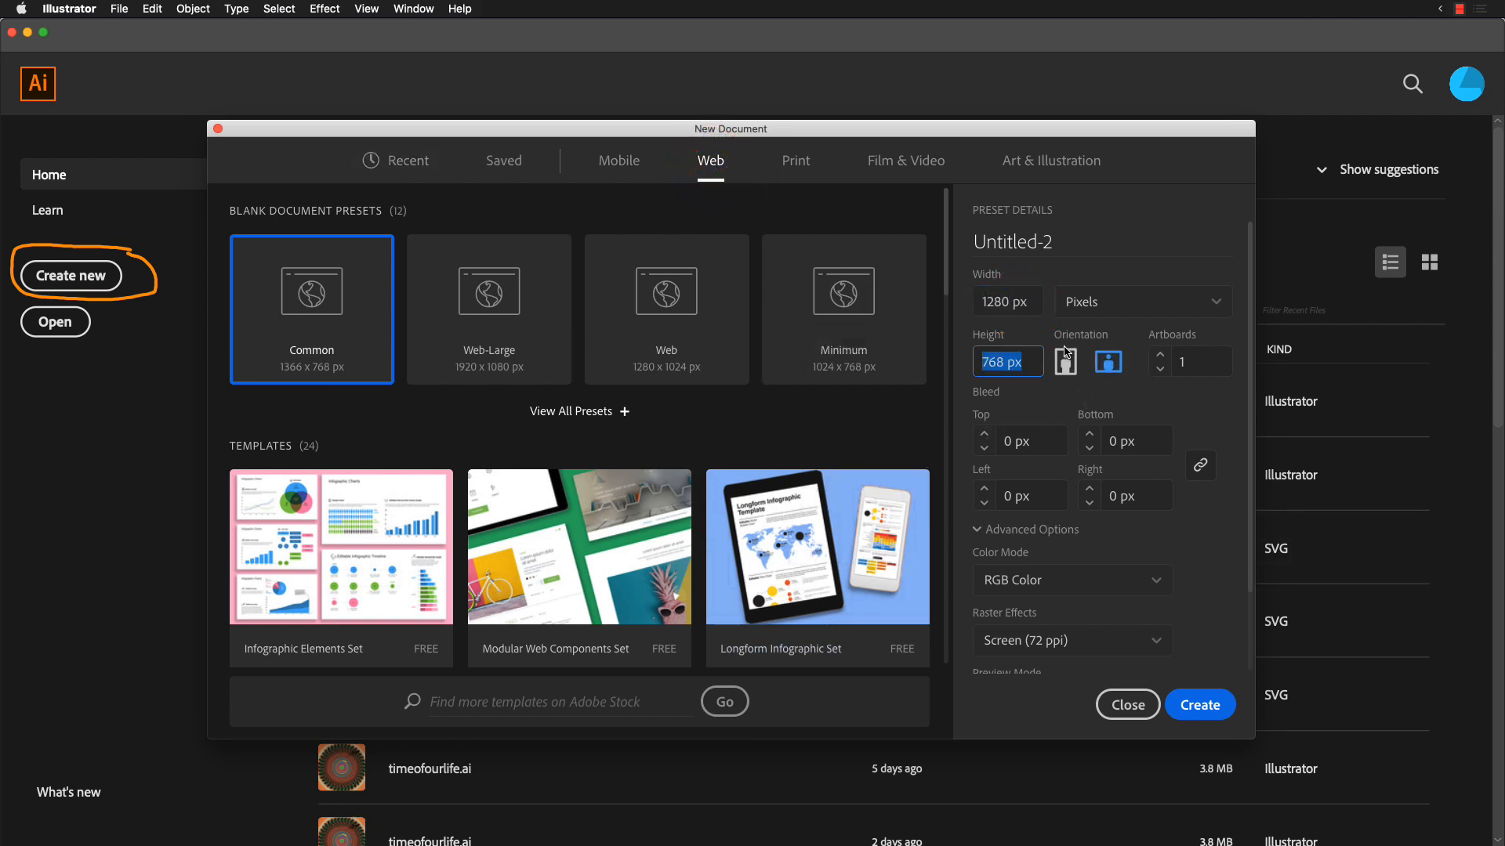
{"action": "type", "text": "720"}
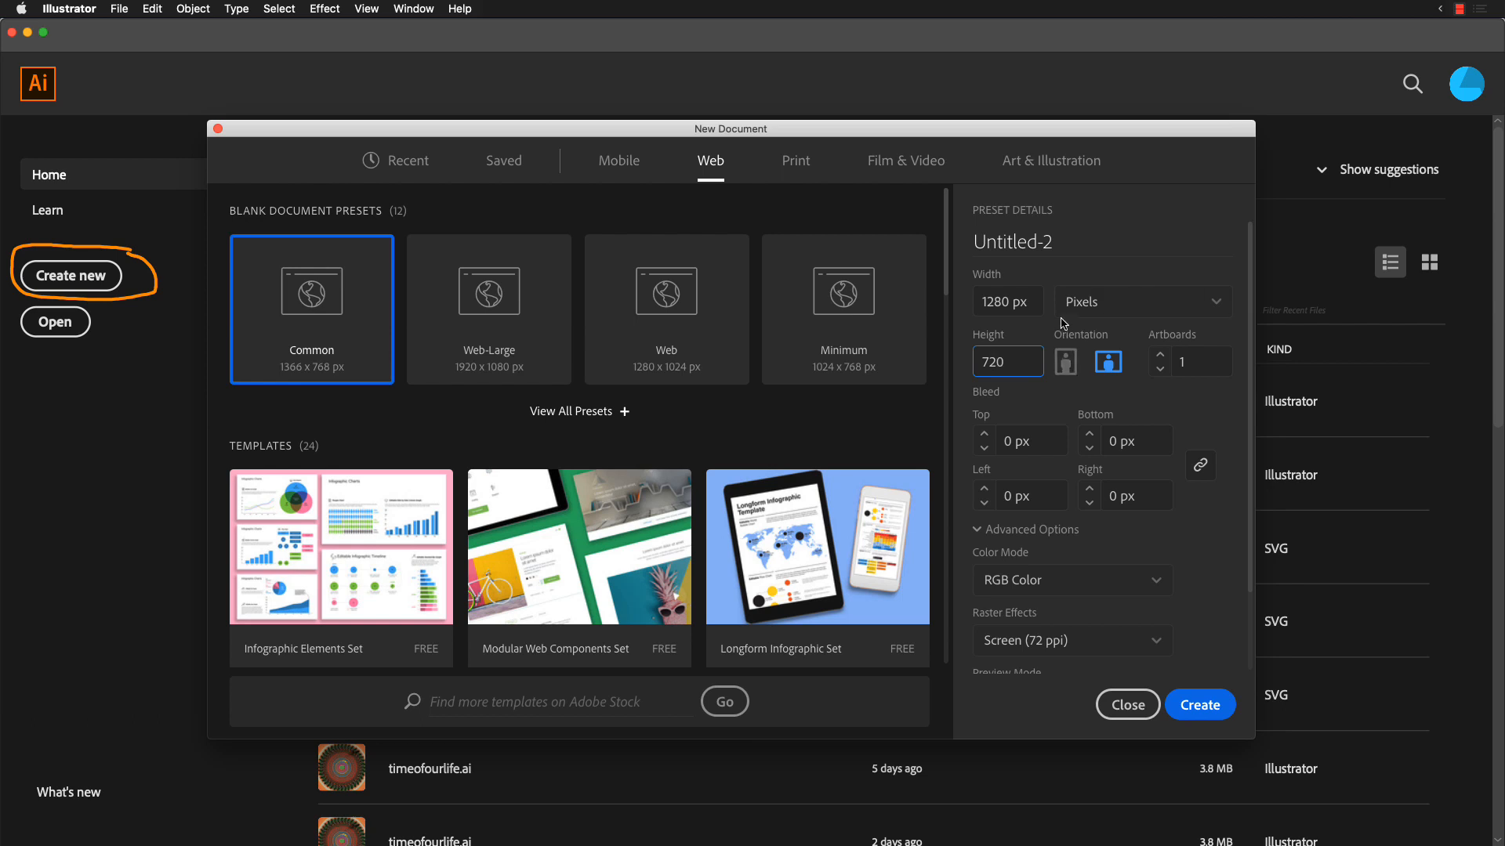
{"action": "left_click", "coordinate": [1031, 305]}
{"action": "left_click", "coordinate": [1207, 710]}
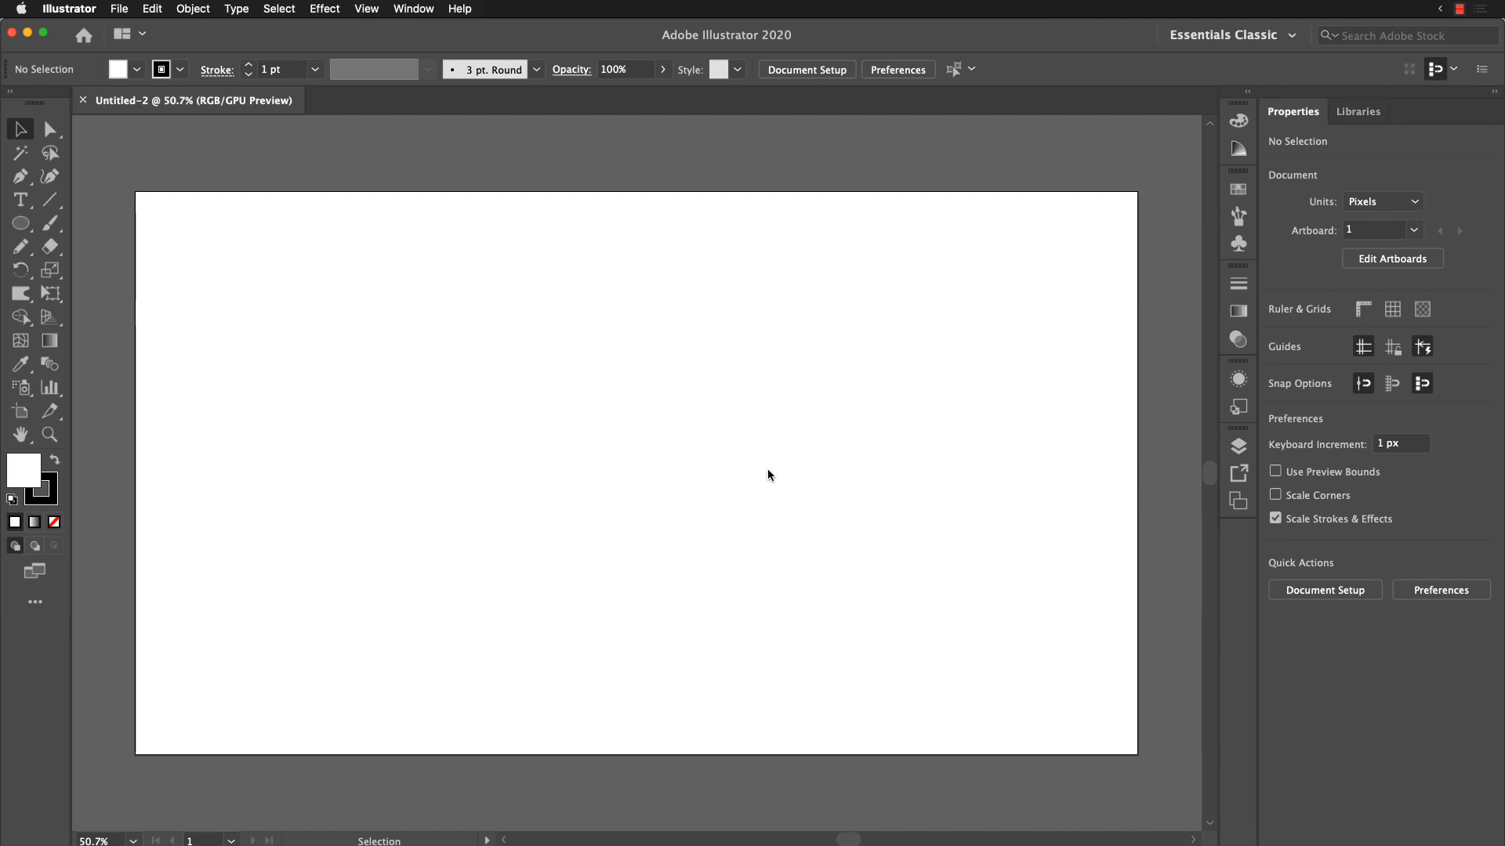
Step: Choose the Essentials Classic workspace
{"action": "key", "text": "super+minus"}
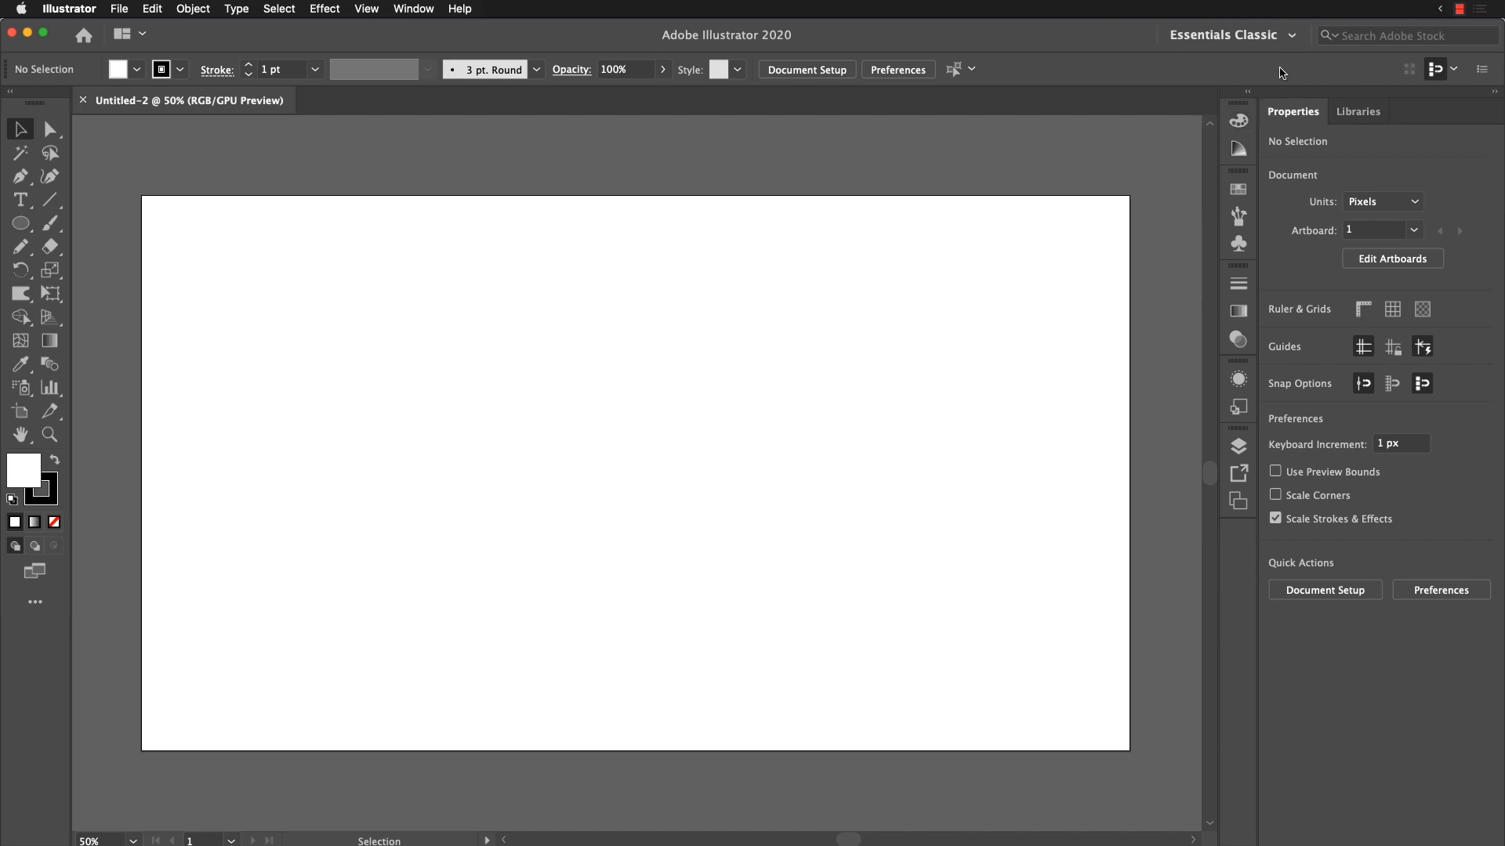
{"action": "left_click", "coordinate": [1286, 36]}
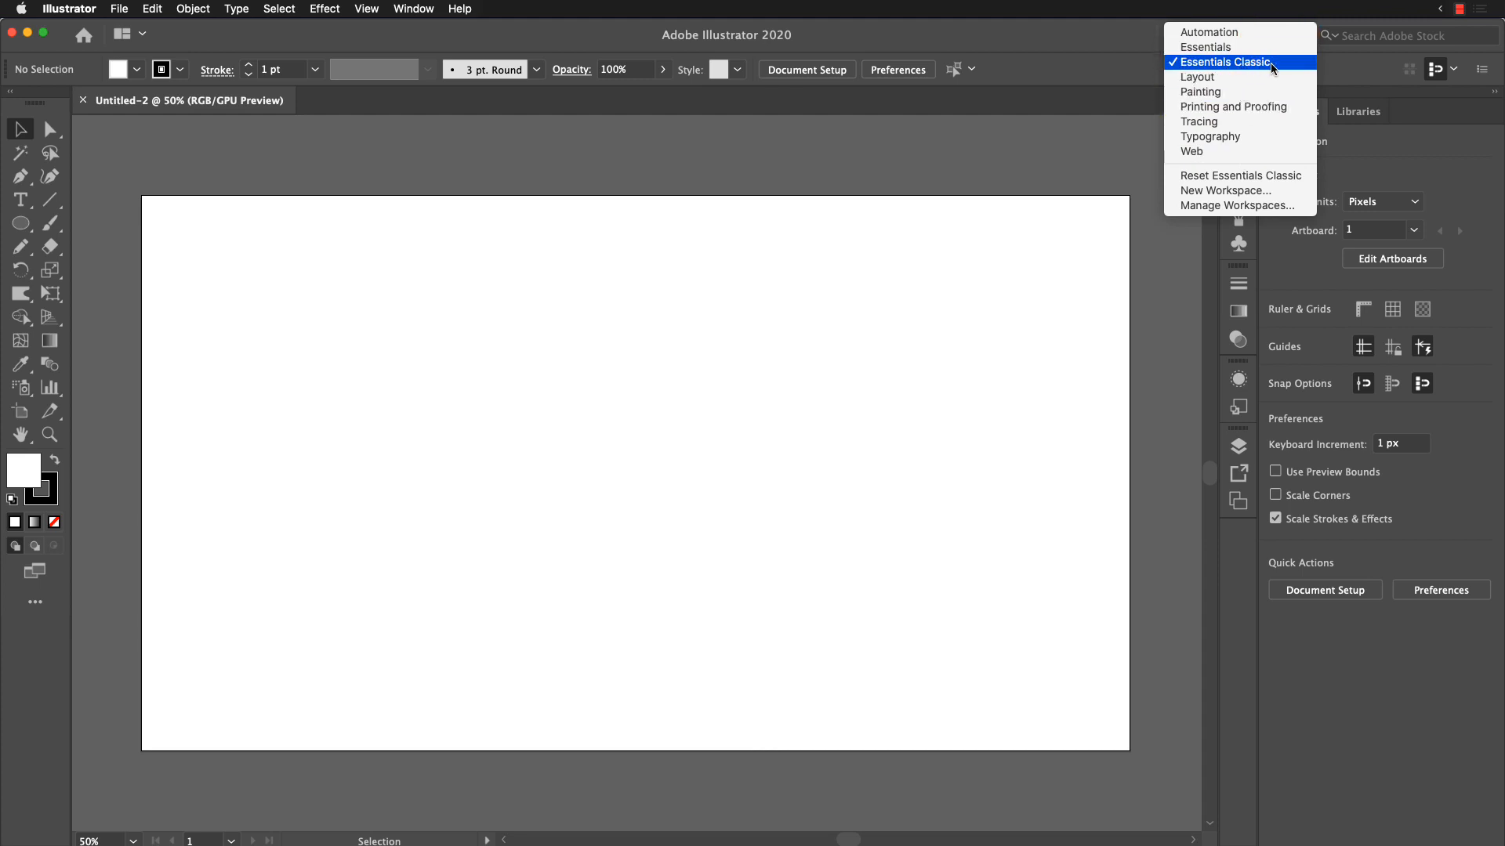
{"action": "left_click", "coordinate": [1275, 65]}
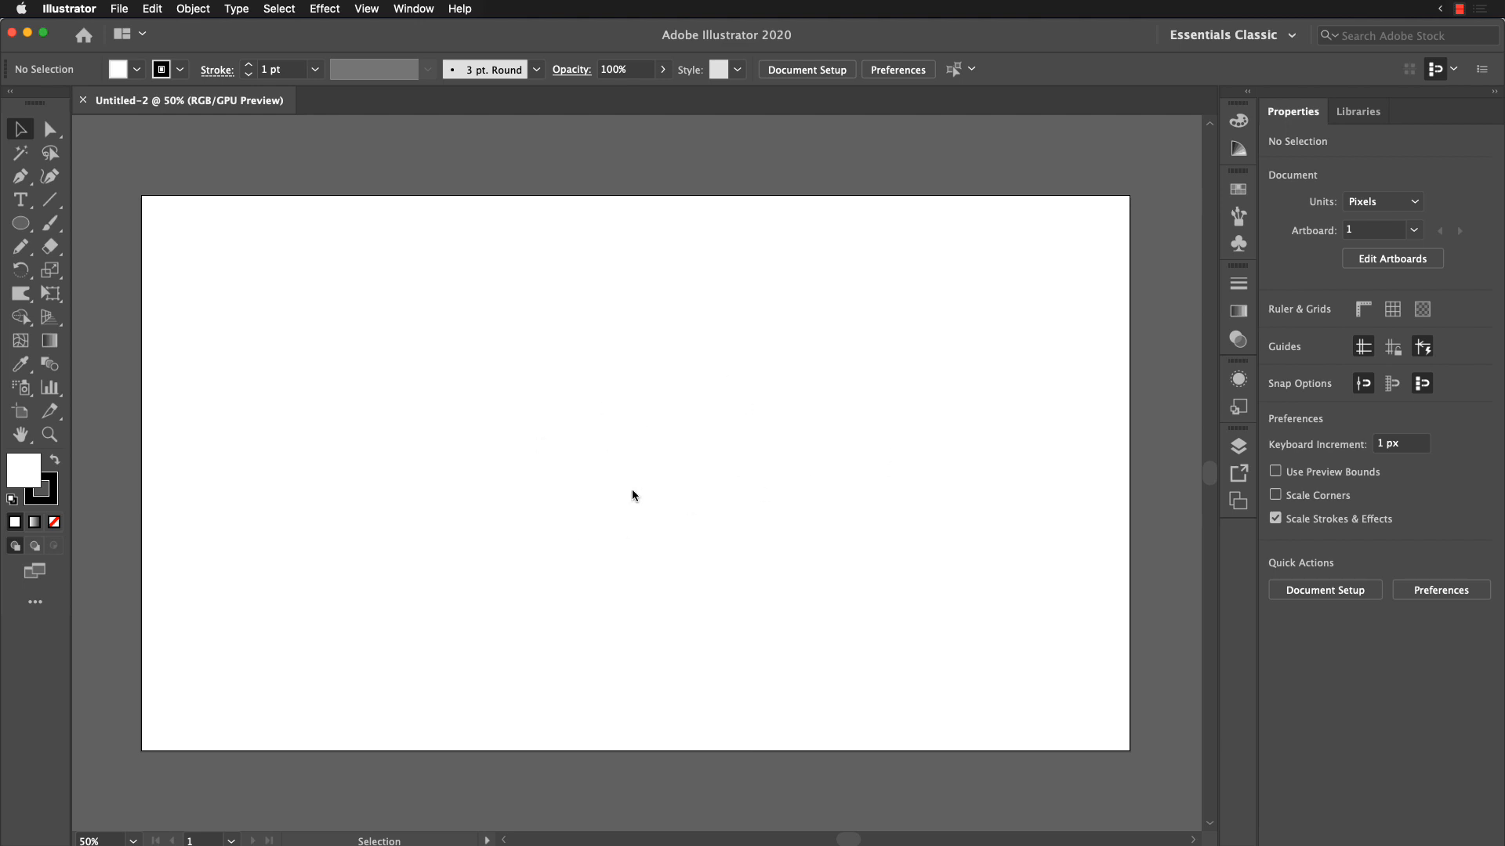
Step: Activate the Pencil tool and accept its options with fidelity at Smooth and paths closing within 15 pixels
{"action": "key", "text": "n"}
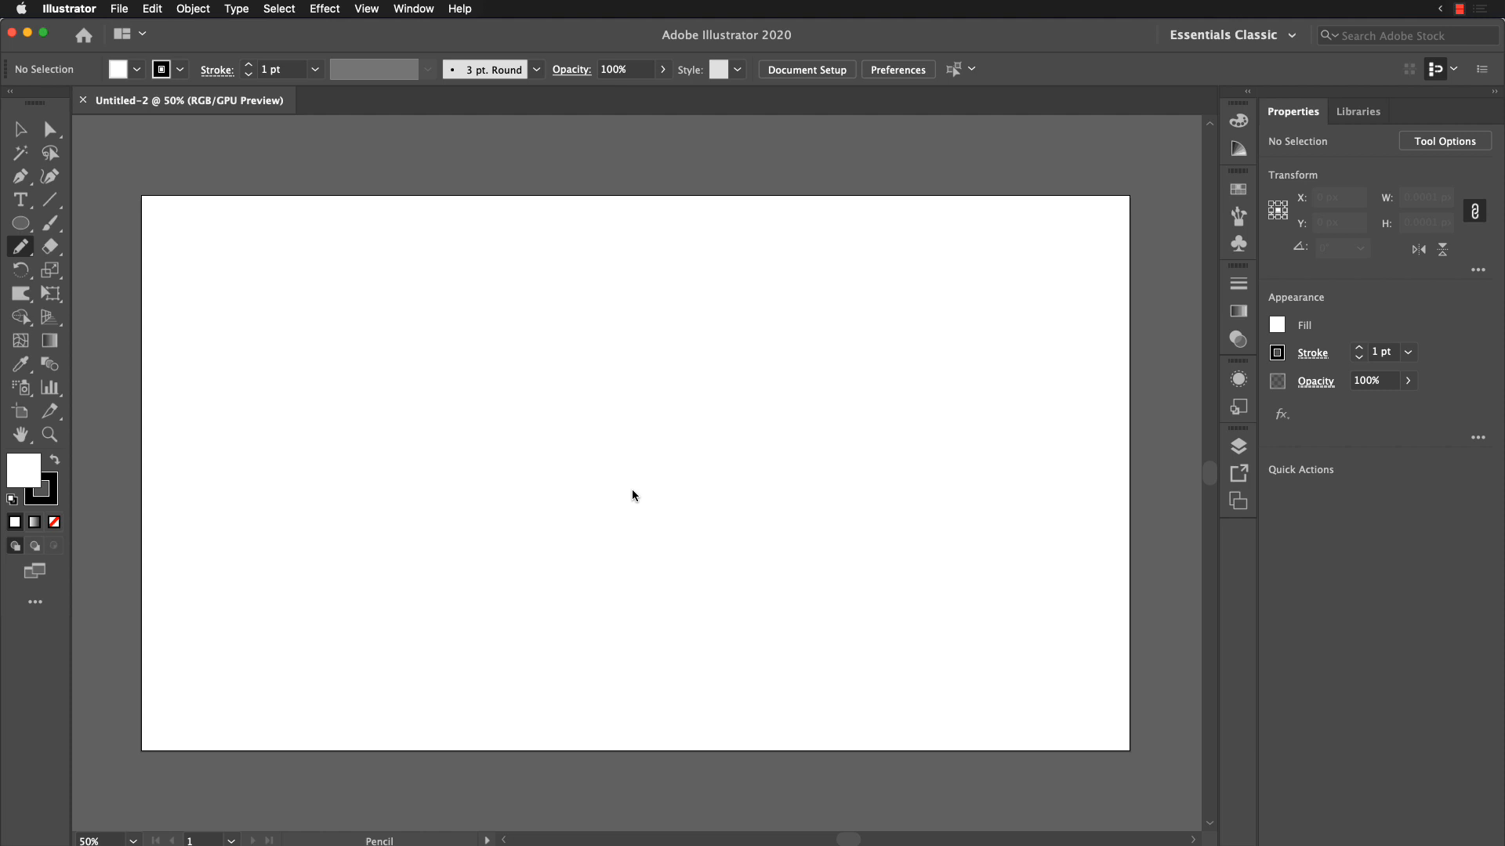
{"action": "key", "text": "Return"}
{"action": "left_click_drag", "start_coordinate": [758, 249], "coordinate": [734, 258]}
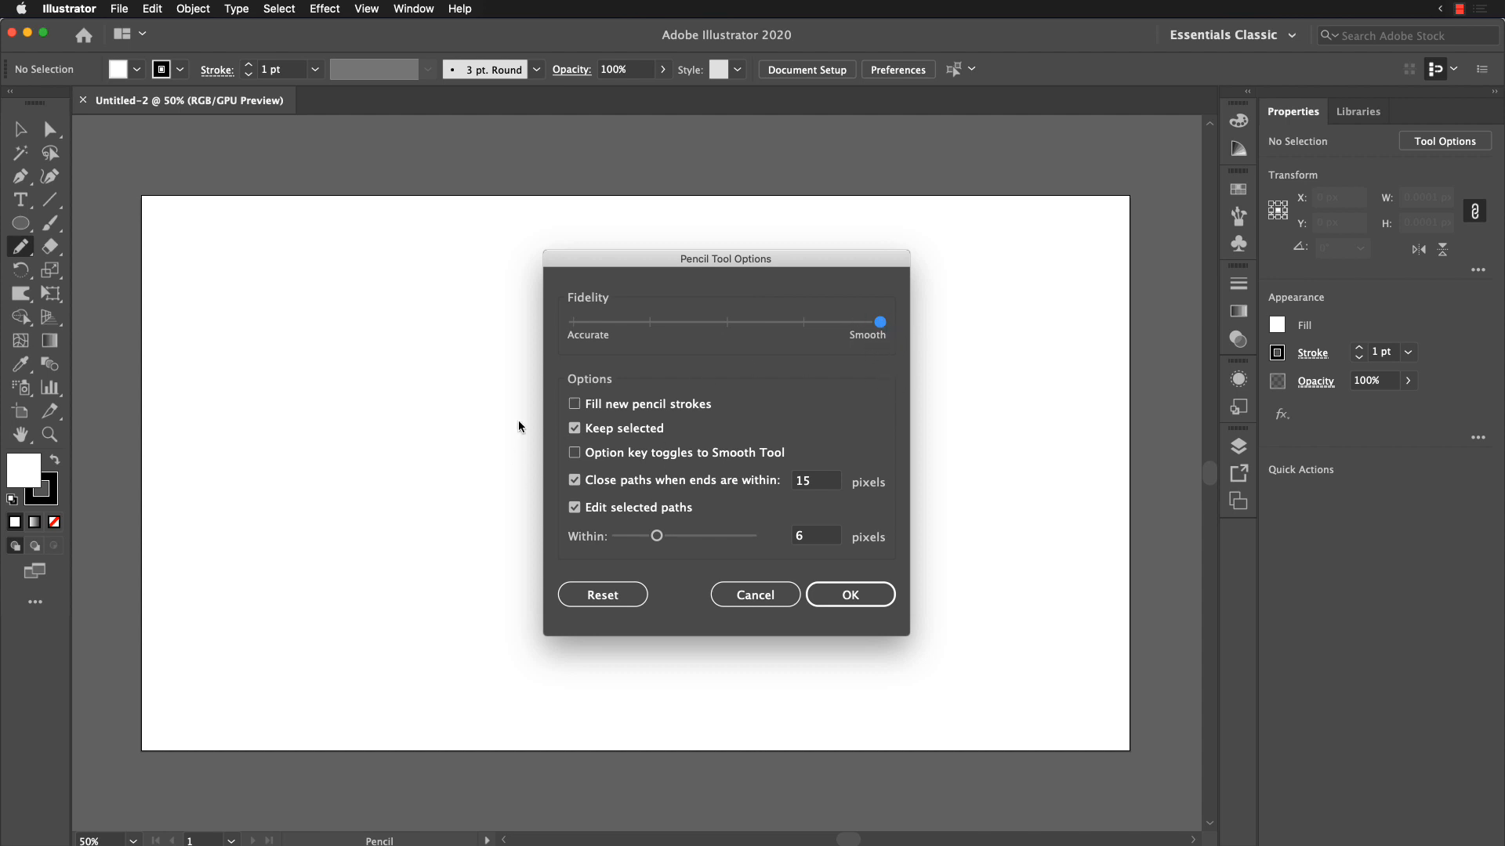
{"action": "left_click", "coordinate": [870, 593]}
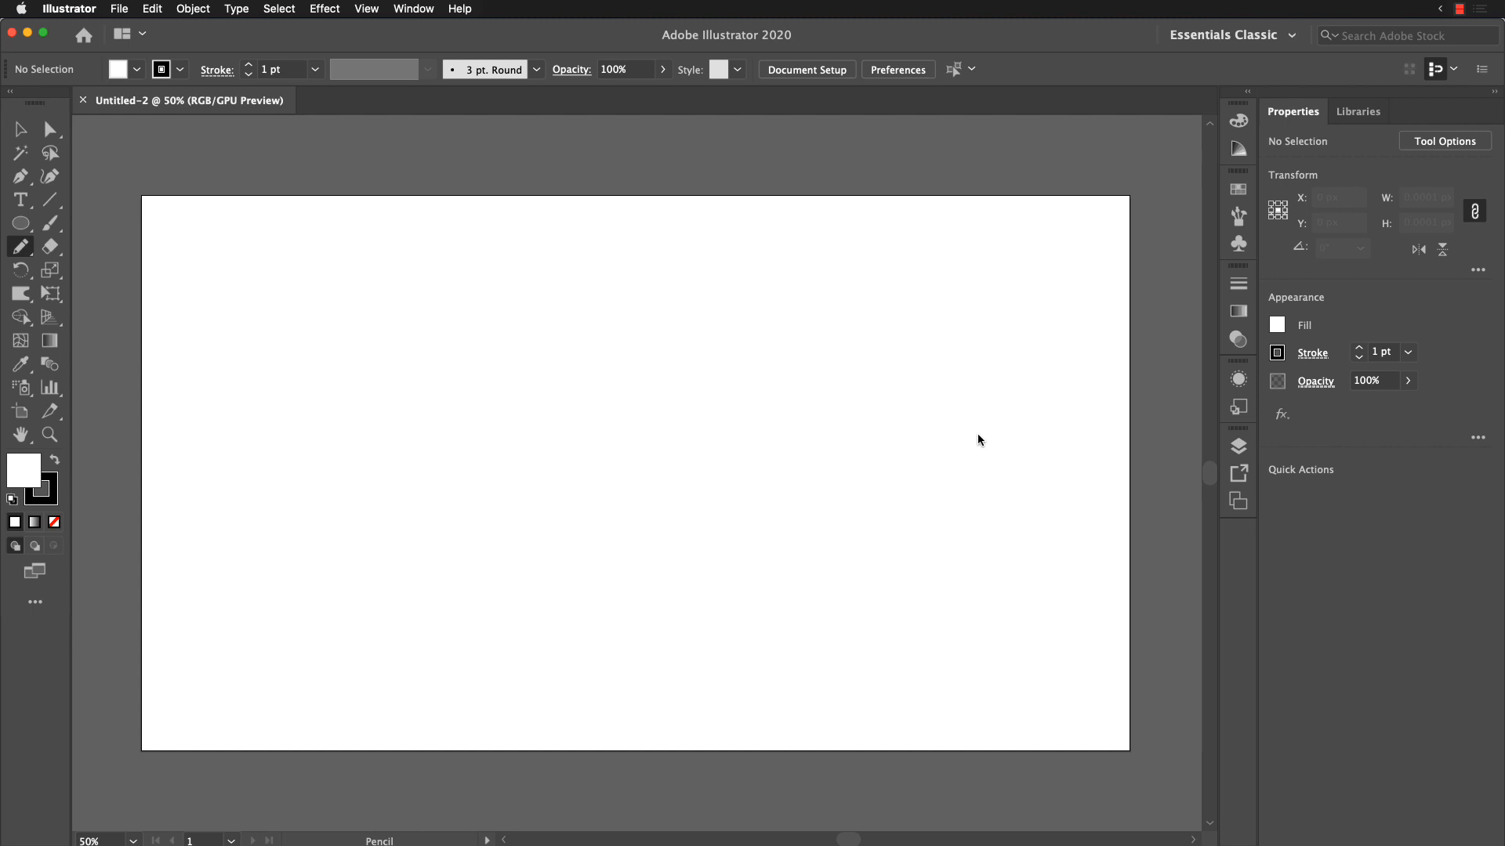
Step: Detach the Swatches panel from the dock and enlarge it until all its swatches show
{"action": "left_click", "coordinate": [1241, 195]}
{"action": "mouse_move", "coordinate": [1013, 180]}
{"action": "left_mouse_down"}
{"action": "mouse_move", "coordinate": [1007, 270]}
{"action": "mouse_move", "coordinate": [730, 250]}
{"action": "mouse_move", "coordinate": [788, 157]}
{"action": "left_mouse_up"}
{"action": "left_click", "coordinate": [1178, 183]}
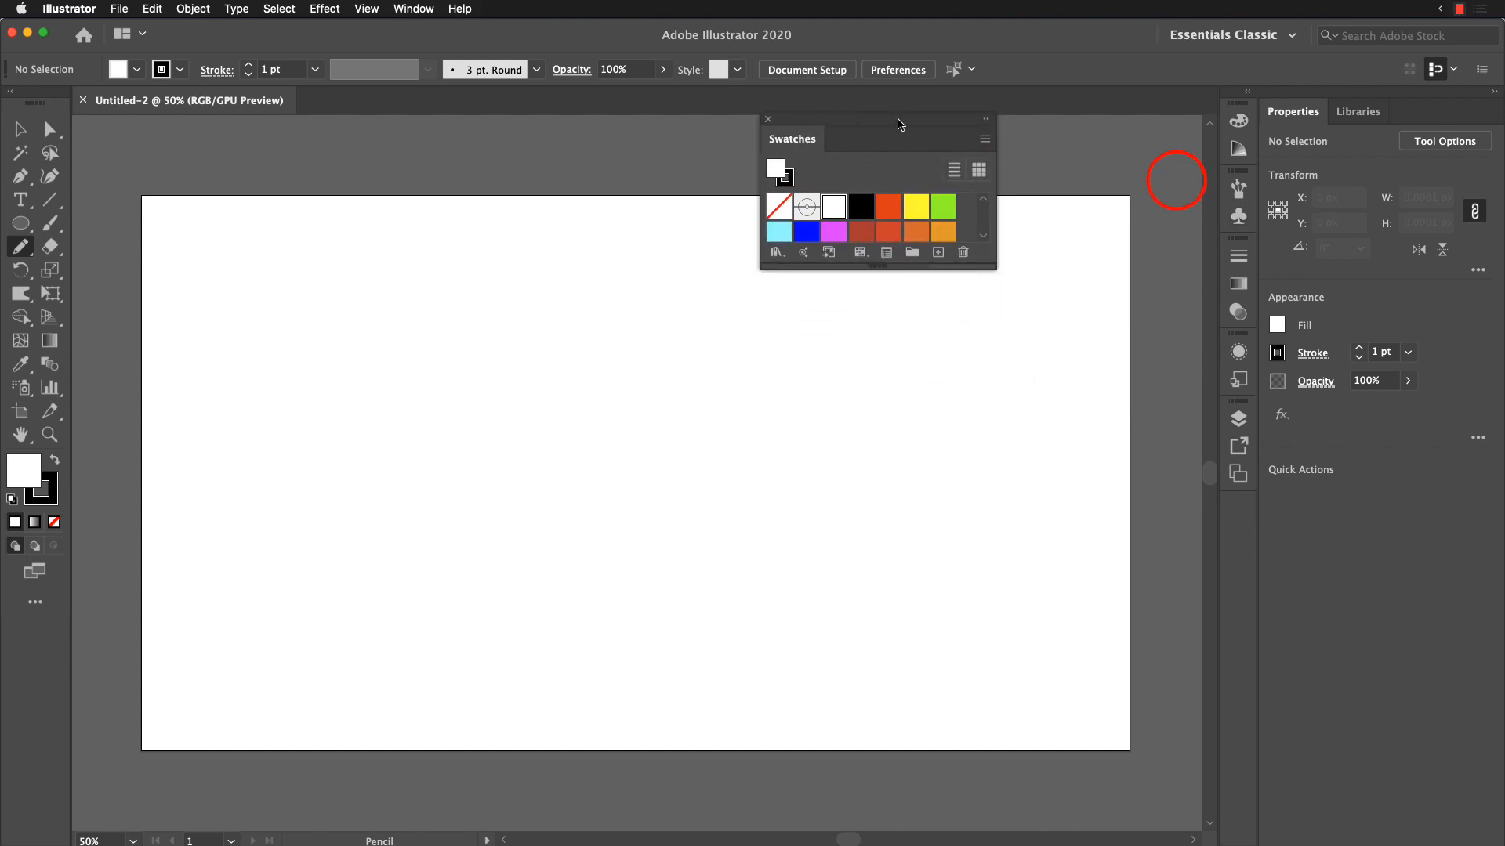
{"action": "left_click_drag", "start_coordinate": [889, 119], "coordinate": [1107, 154]}
{"action": "left_click_drag", "start_coordinate": [1197, 297], "coordinate": [1184, 543]}
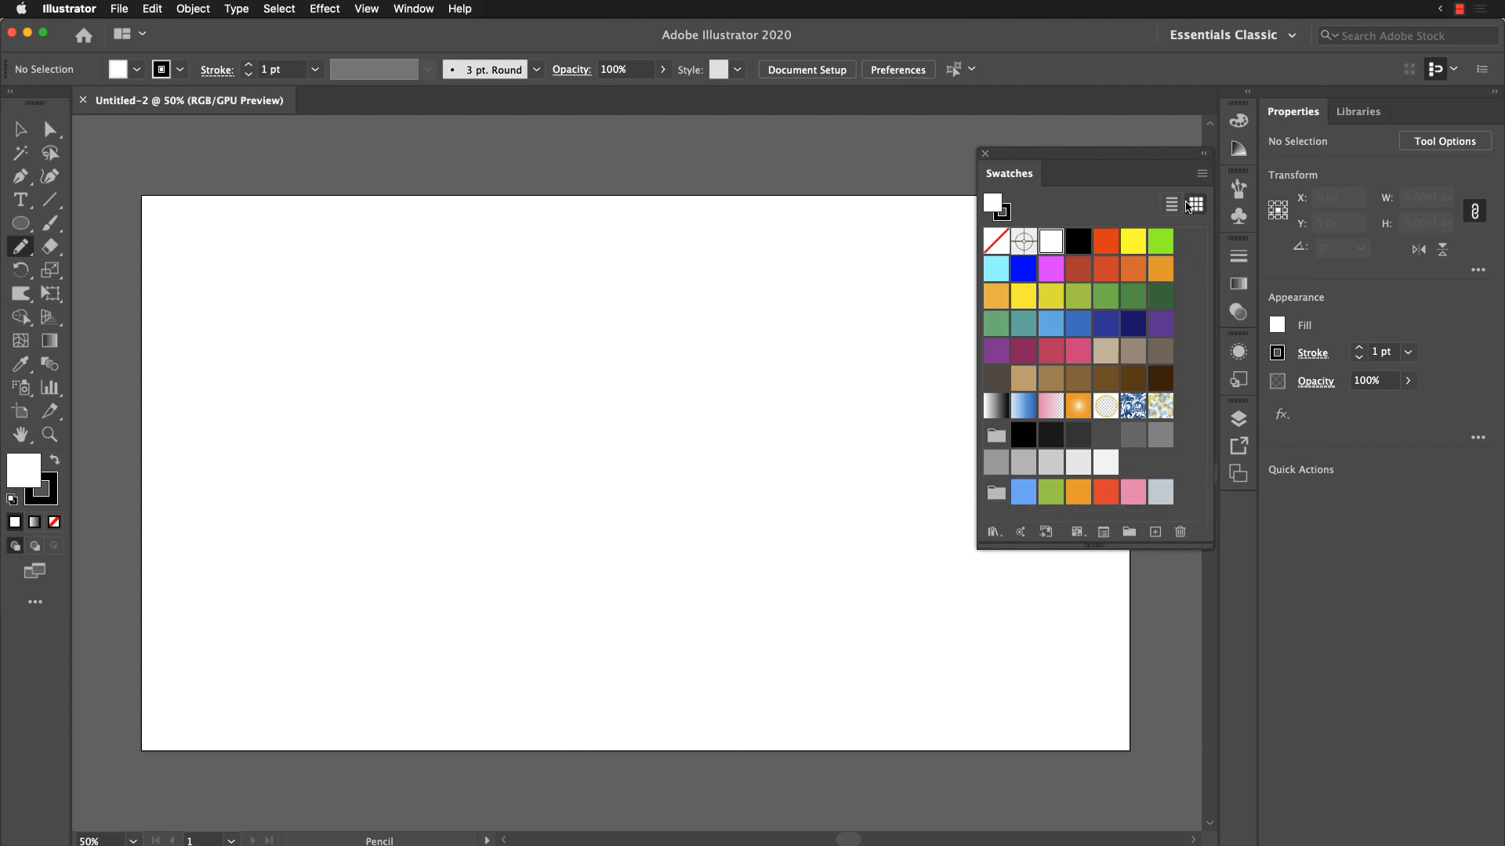
Step: Display the swatches in Medium Thumbnail View and shrink the floating Swatches panel to fit them
{"action": "left_click", "coordinate": [1202, 173]}
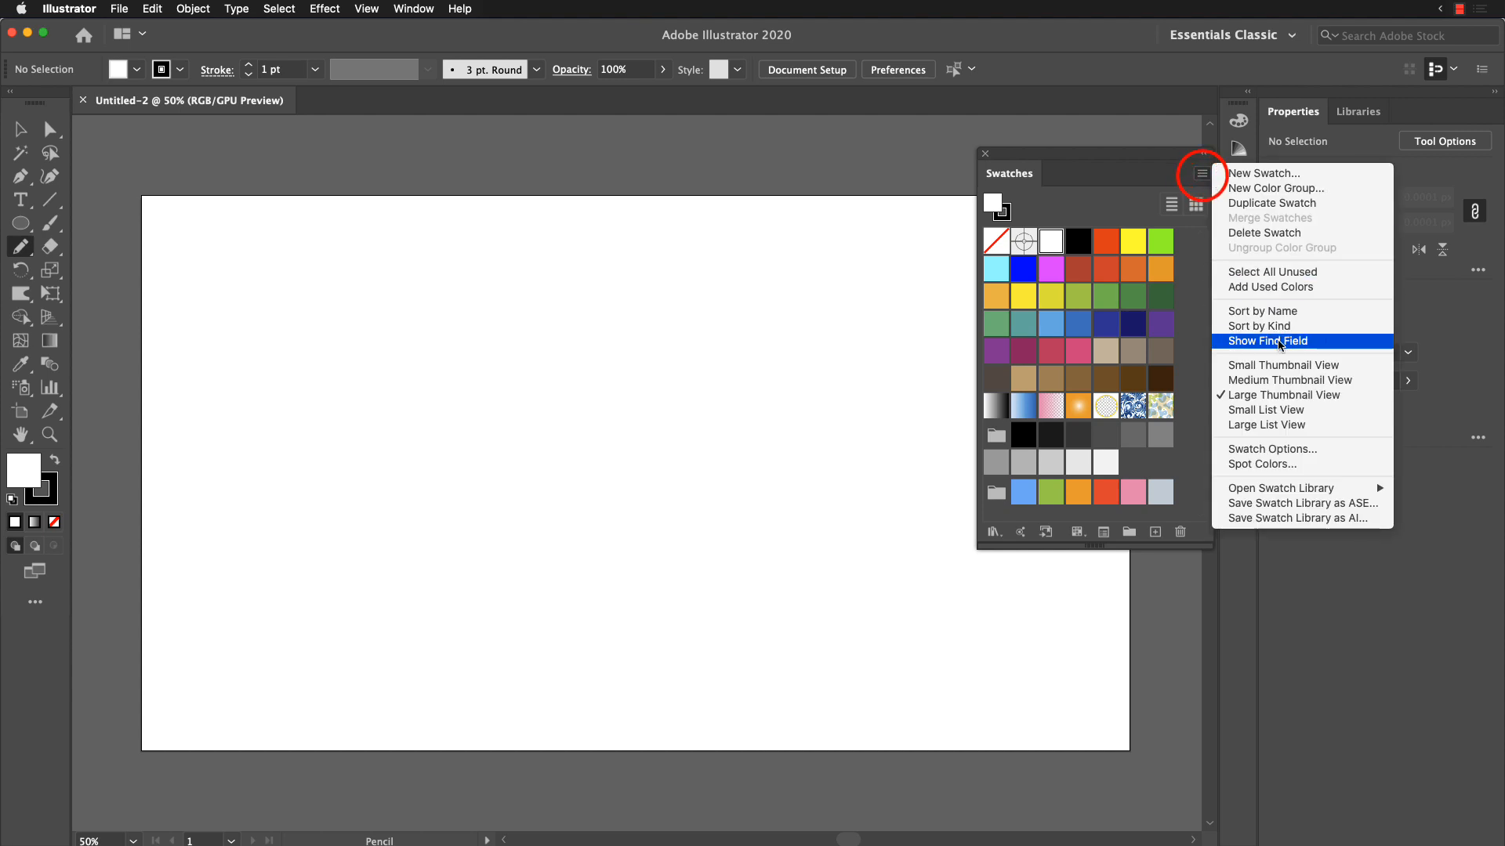
{"action": "left_click", "coordinate": [1290, 381]}
{"action": "left_click_drag", "start_coordinate": [1203, 547], "coordinate": [1193, 426]}
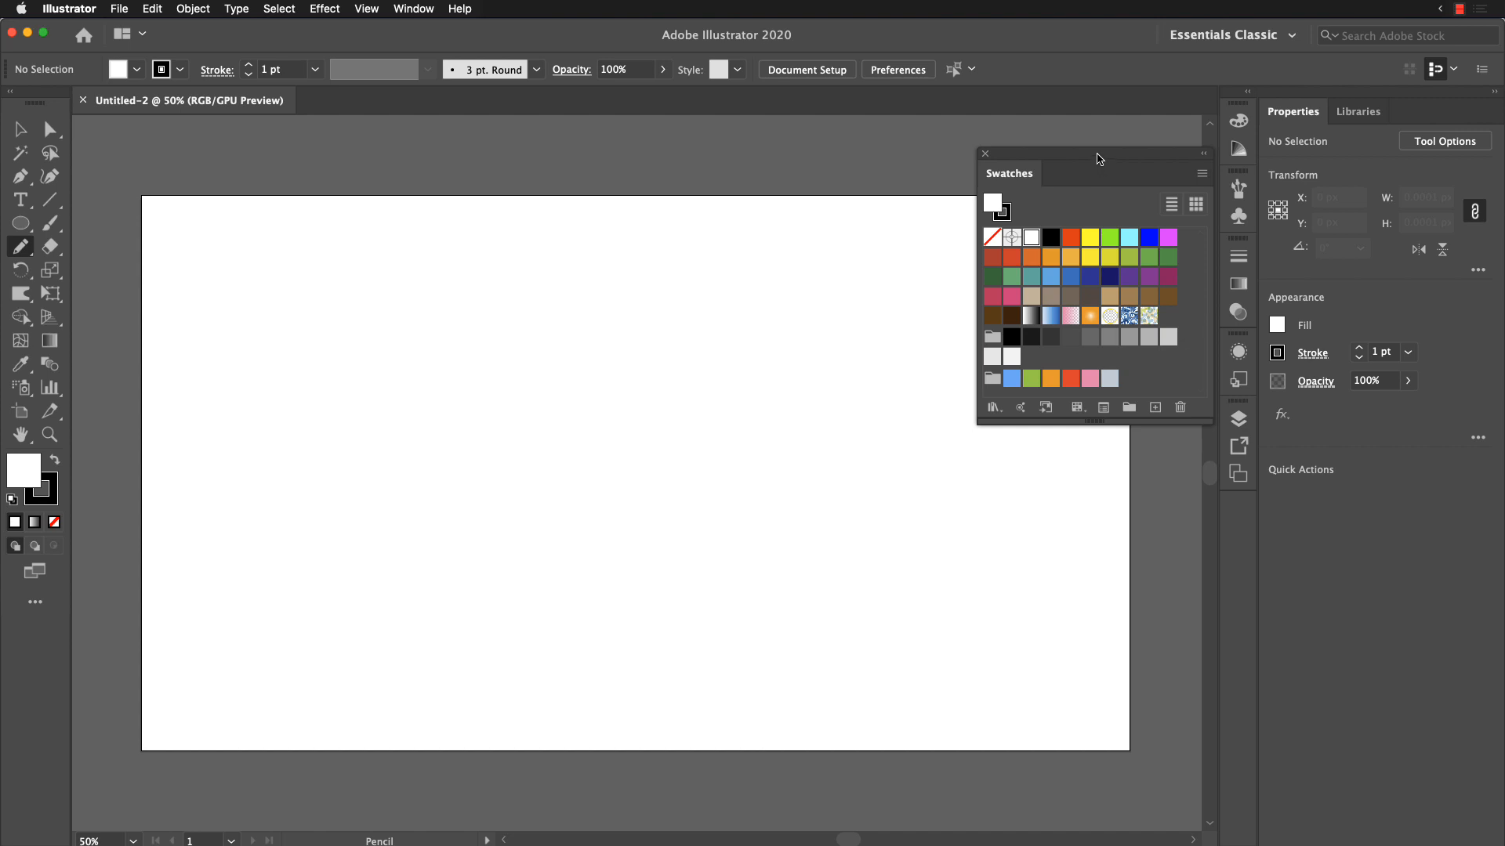
{"action": "left_click_drag", "start_coordinate": [1097, 157], "coordinate": [1081, 145]}
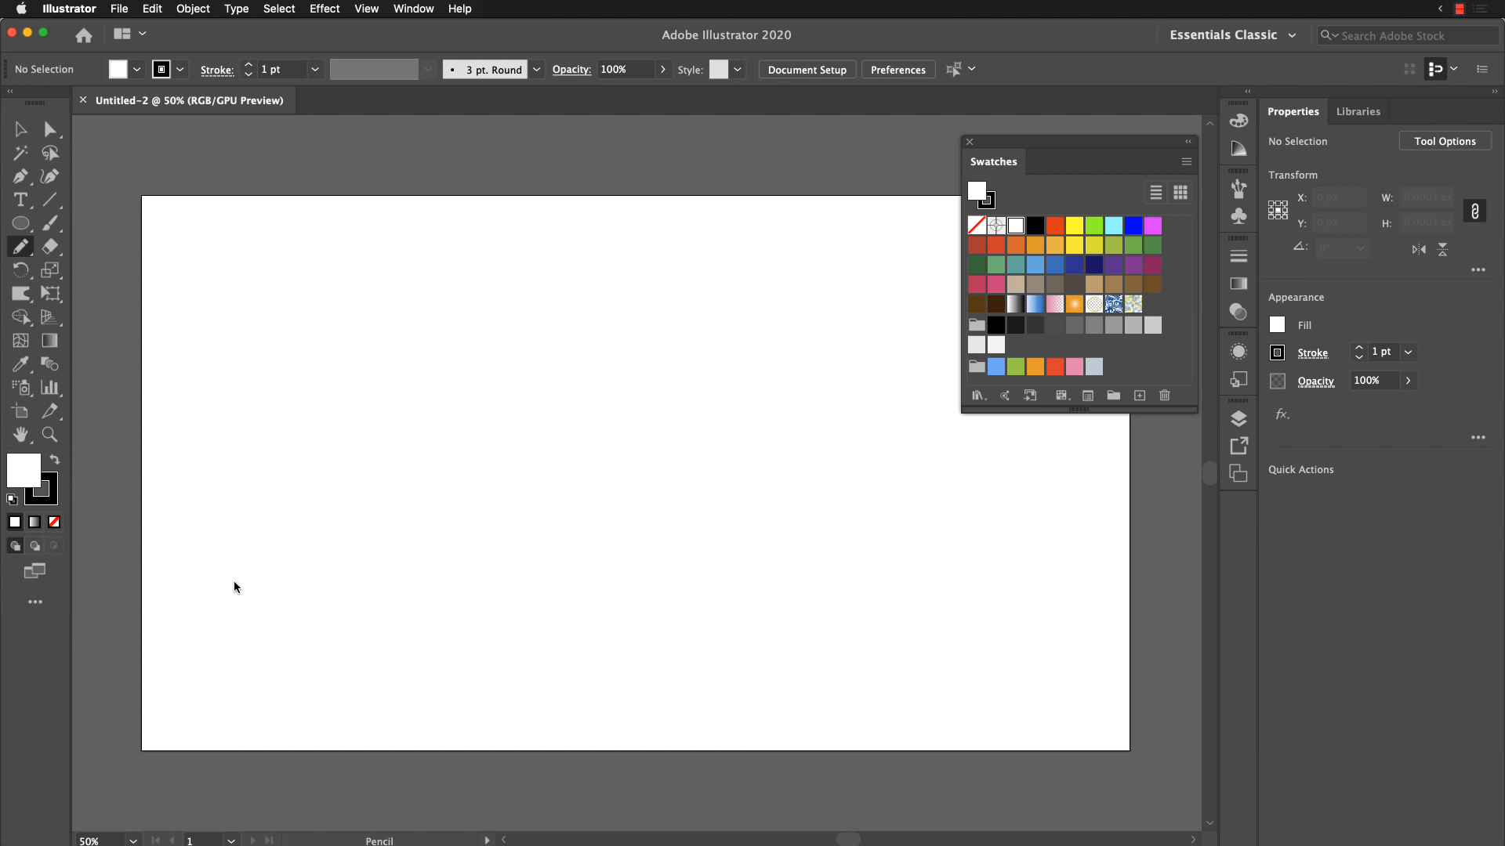
Step: Draw a closed hill about 1430 × 435 px across the artboard's lower part with the Pencil tool and fill it dark green without stroke
{"action": "key", "text": "Return"}
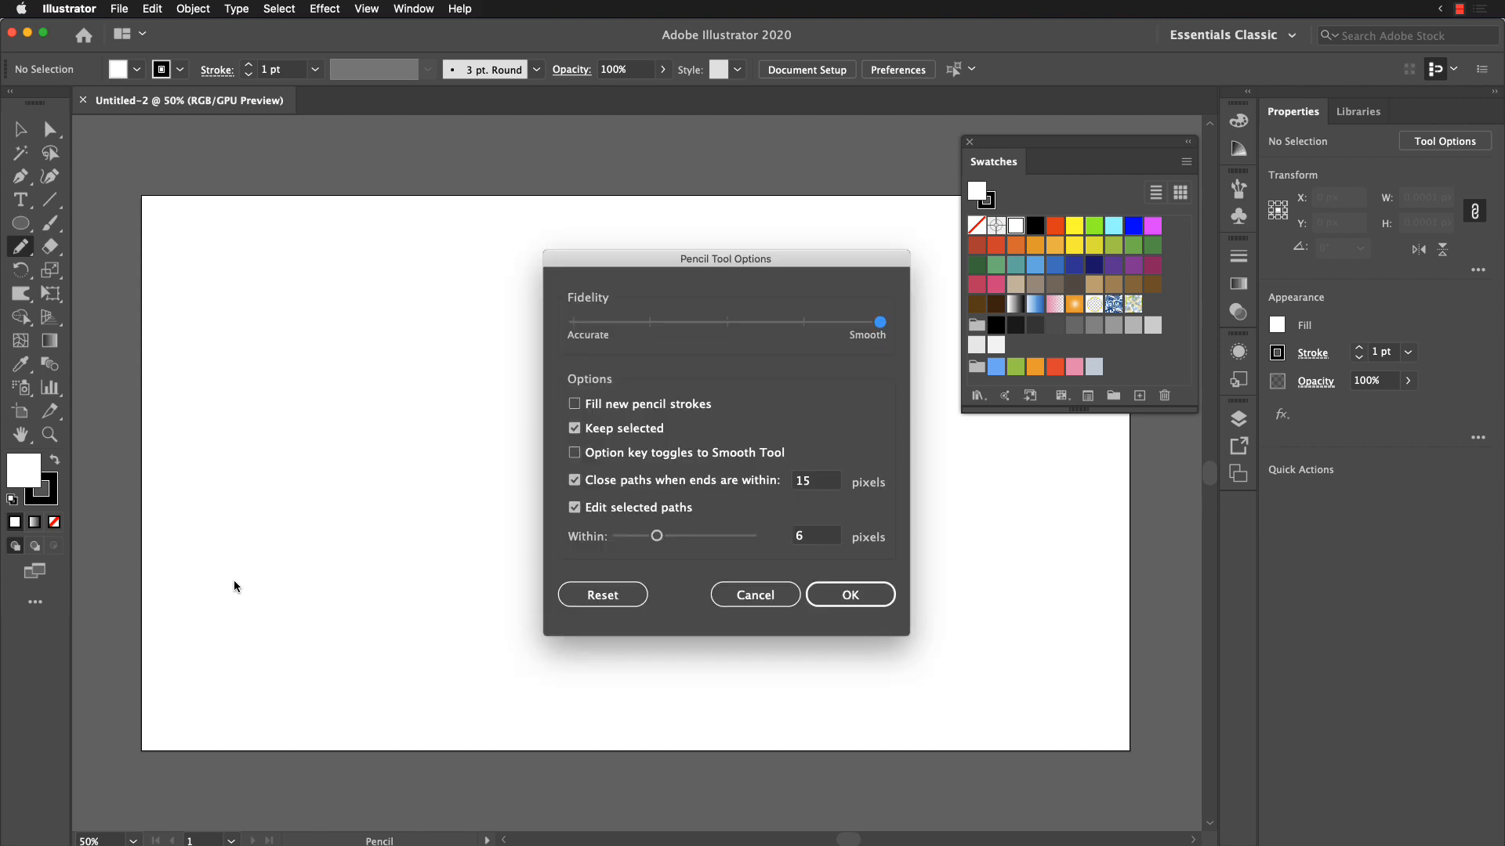
{"action": "left_click", "coordinate": [864, 594]}
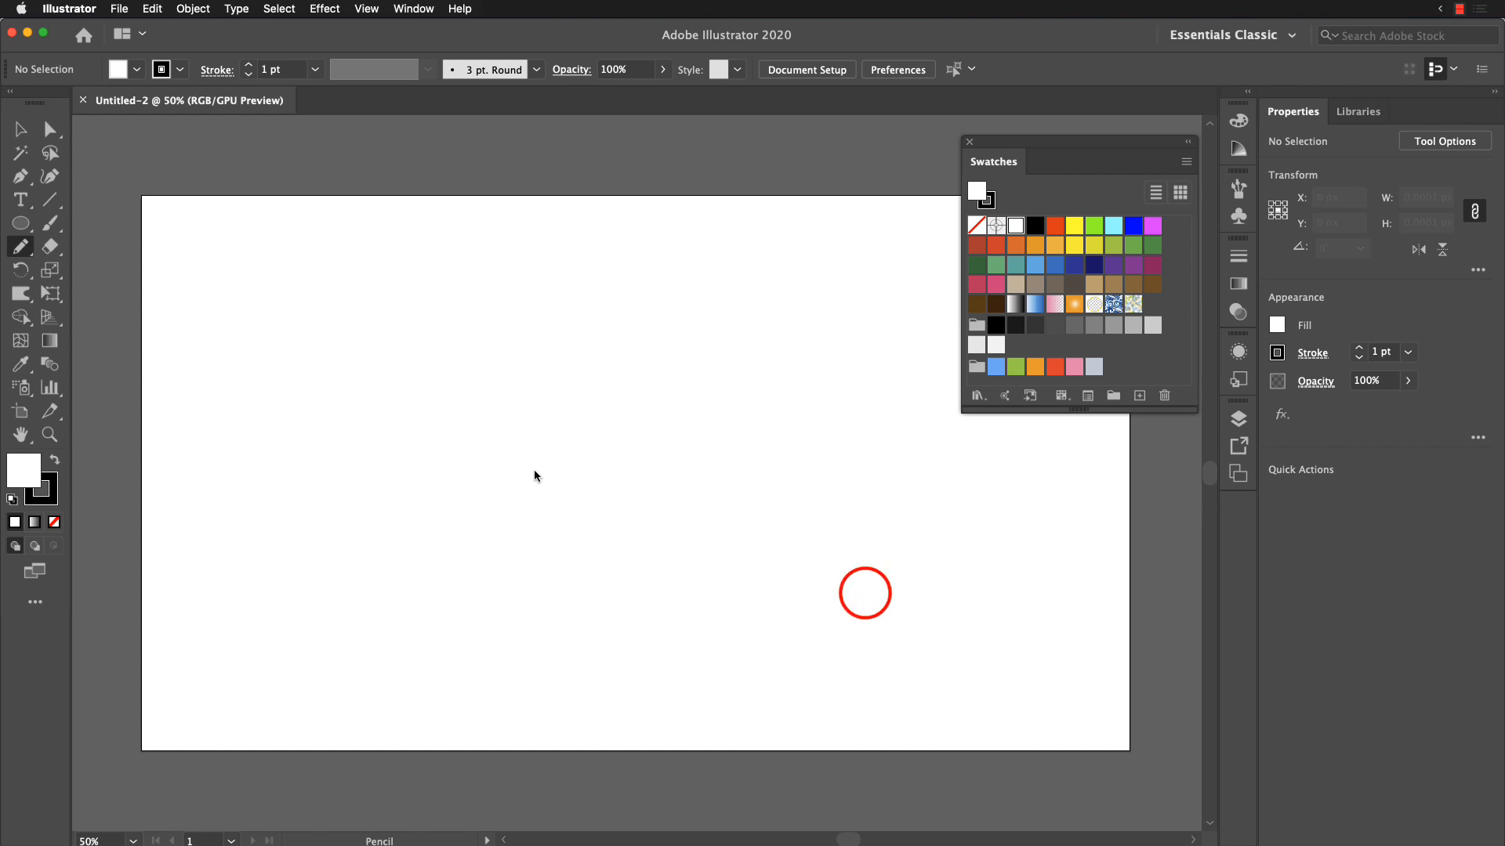
{"action": "mouse_move", "coordinate": [126, 492]}
{"action": "left_mouse_down"}
{"action": "mouse_move", "coordinate": [269, 501]}
{"action": "mouse_move", "coordinate": [397, 571]}
{"action": "mouse_move", "coordinate": [573, 609]}
{"action": "mouse_move", "coordinate": [750, 595]}
{"action": "mouse_move", "coordinate": [1108, 684]}
{"action": "mouse_move", "coordinate": [1188, 749]}
{"action": "mouse_move", "coordinate": [1107, 803]}
{"action": "mouse_move", "coordinate": [788, 819]}
{"action": "mouse_move", "coordinate": [80, 760]}
{"action": "mouse_move", "coordinate": [105, 647]}
{"action": "mouse_move", "coordinate": [113, 501]}
{"action": "left_mouse_up"}
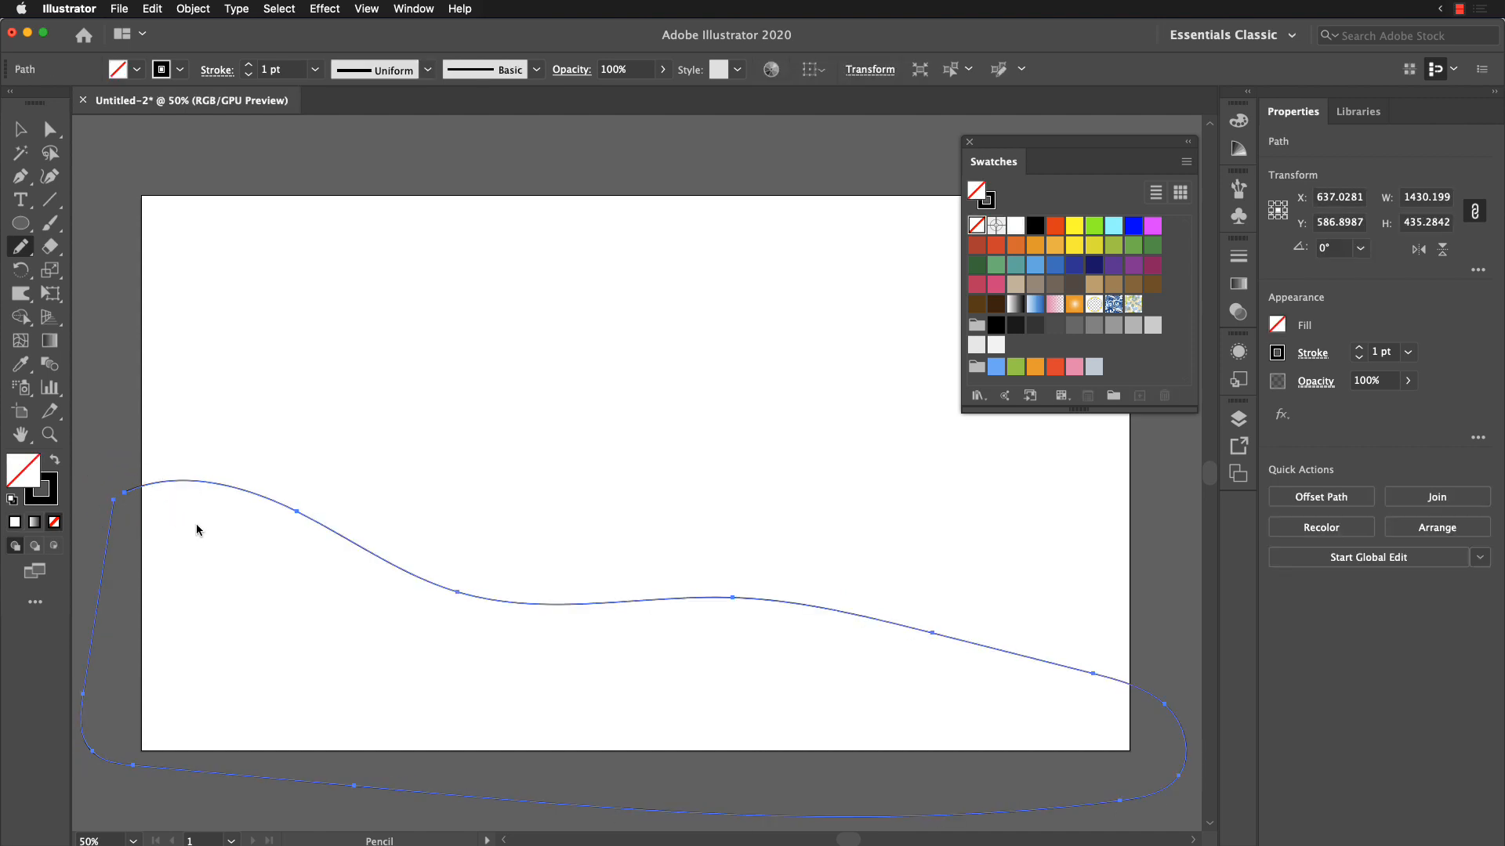
{"action": "left_click", "coordinate": [120, 499]}
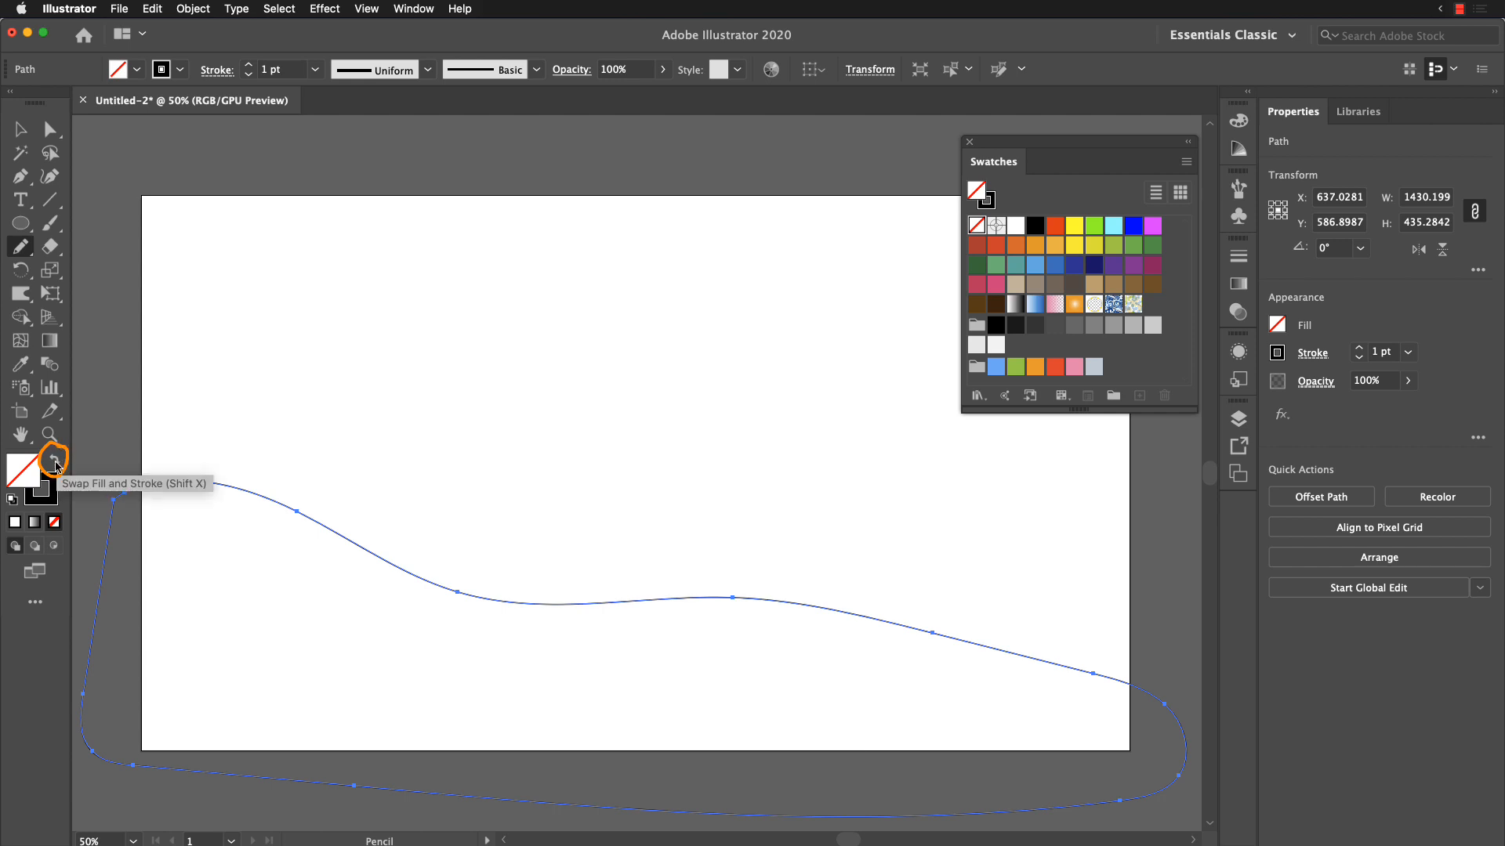
{"action": "left_click", "coordinate": [54, 463]}
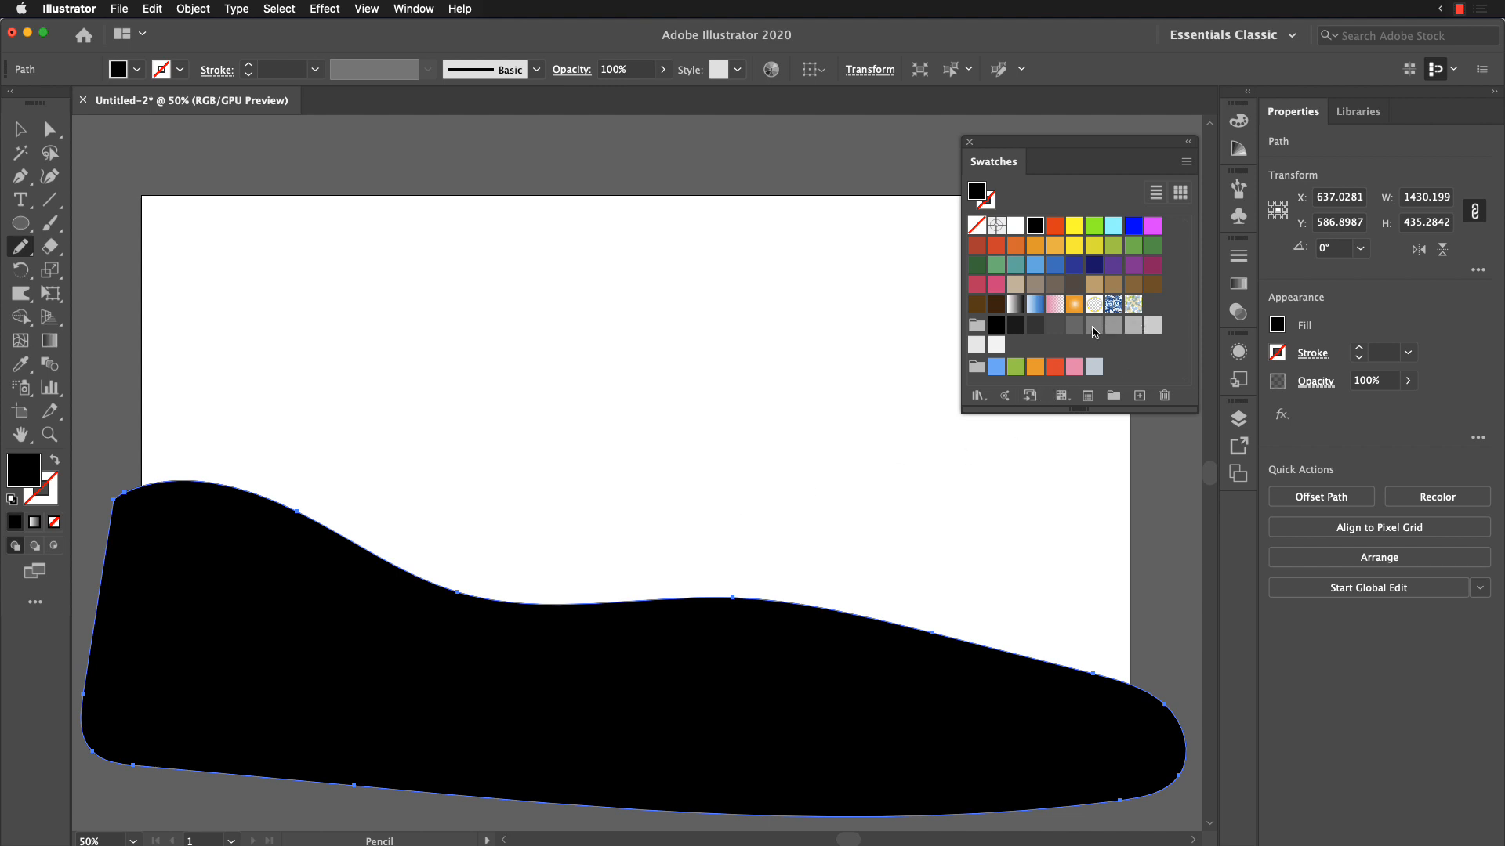
{"action": "left_click", "coordinate": [972, 268]}
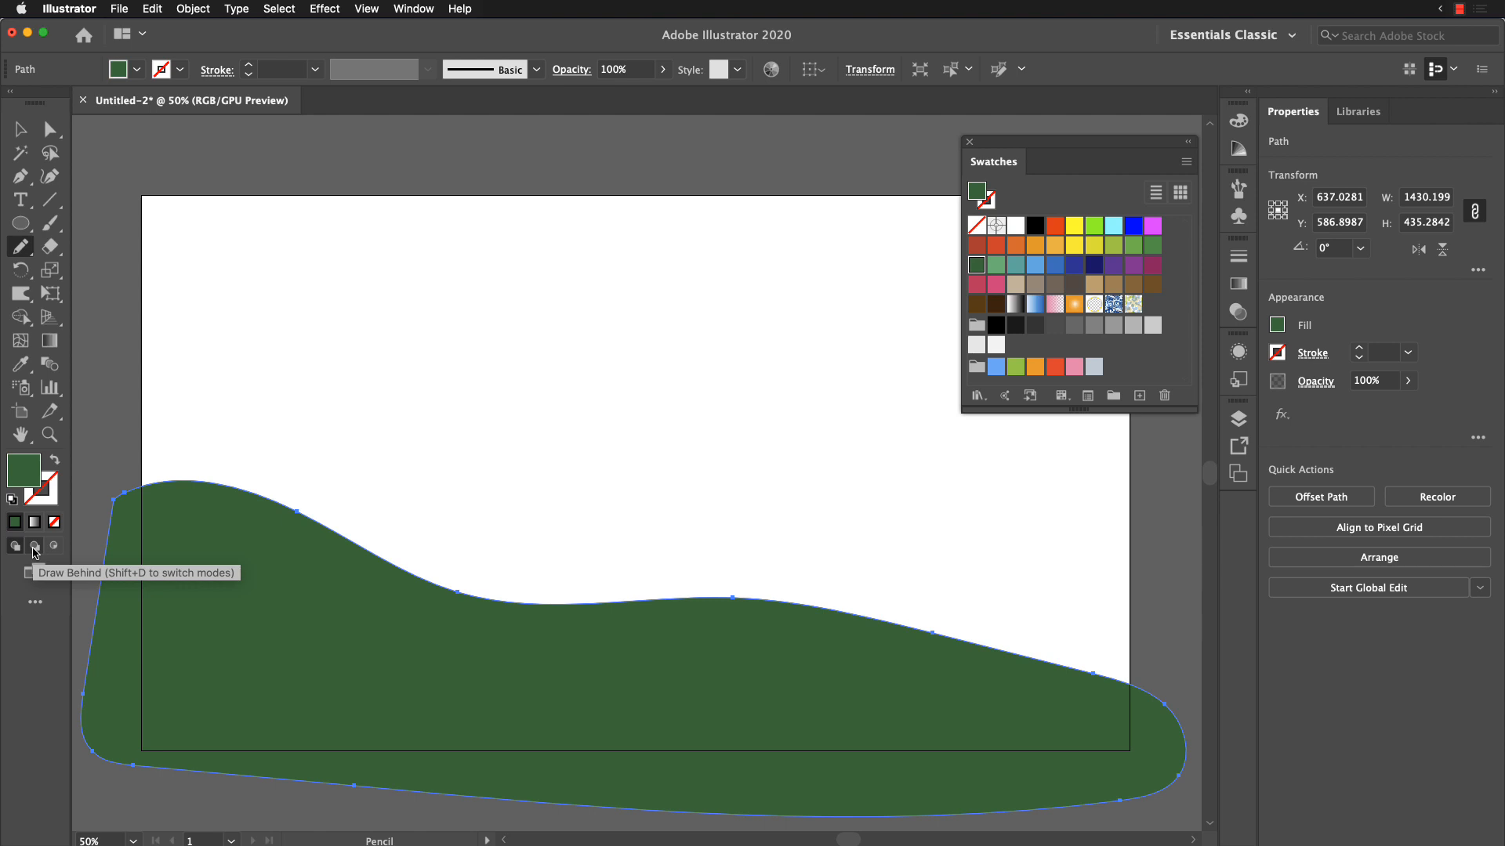
Step: Try a dark blue shape drawn over the dark green hill in Draw Normal mode, and delete it
{"action": "left_click", "coordinate": [35, 546]}
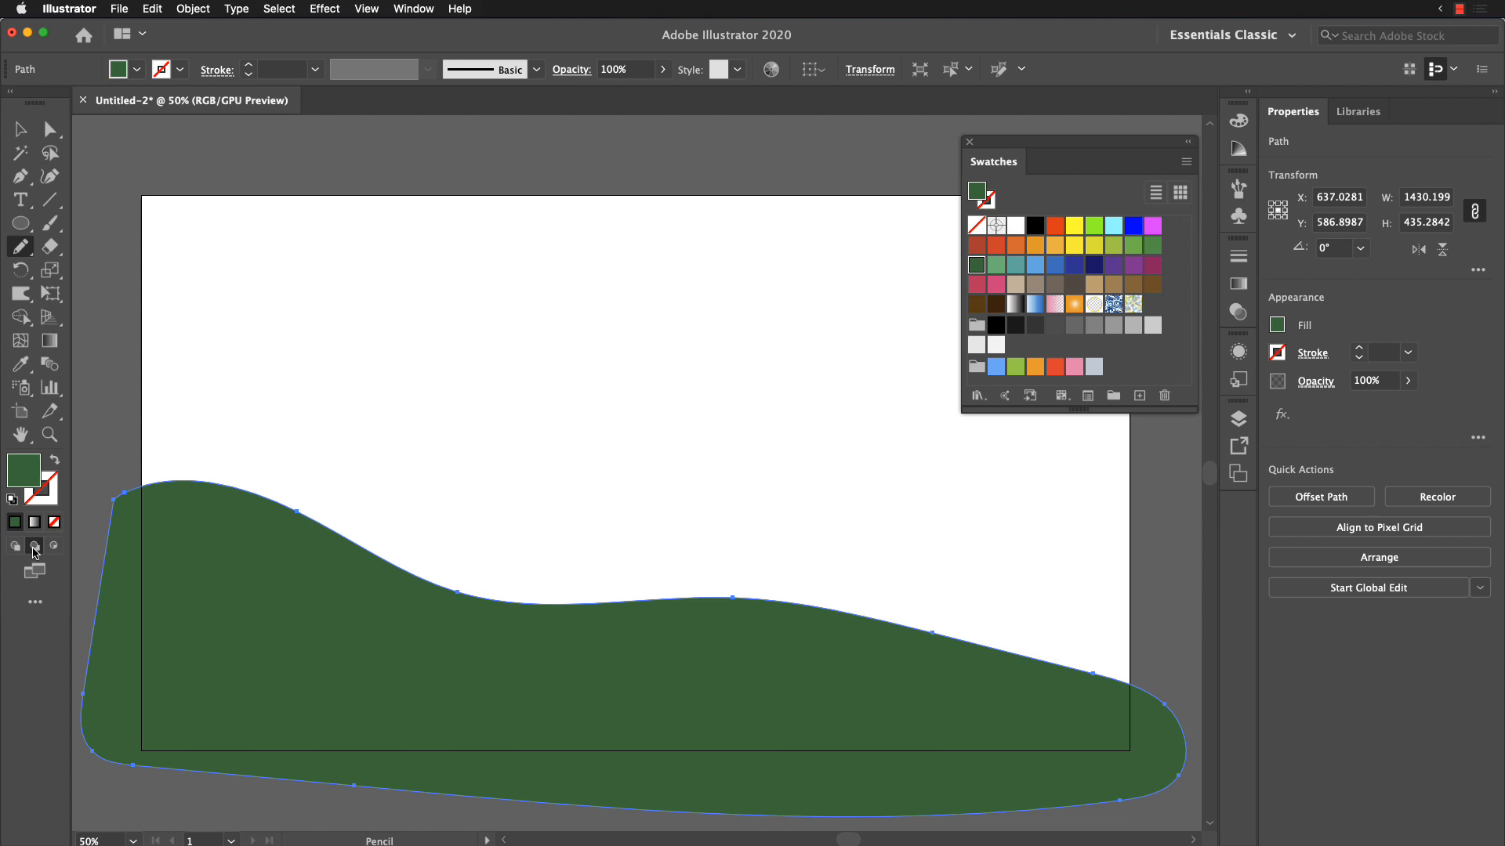
{"action": "left_click", "coordinate": [14, 546]}
{"action": "mouse_move", "coordinate": [311, 684]}
{"action": "left_mouse_down"}
{"action": "mouse_move", "coordinate": [496, 581]}
{"action": "mouse_move", "coordinate": [1010, 481]}
{"action": "mouse_move", "coordinate": [1170, 511]}
{"action": "mouse_move", "coordinate": [1210, 650]}
{"action": "mouse_move", "coordinate": [1144, 763]}
{"action": "mouse_move", "coordinate": [673, 766]}
{"action": "mouse_move", "coordinate": [411, 735]}
{"action": "mouse_move", "coordinate": [318, 691]}
{"action": "left_mouse_up"}
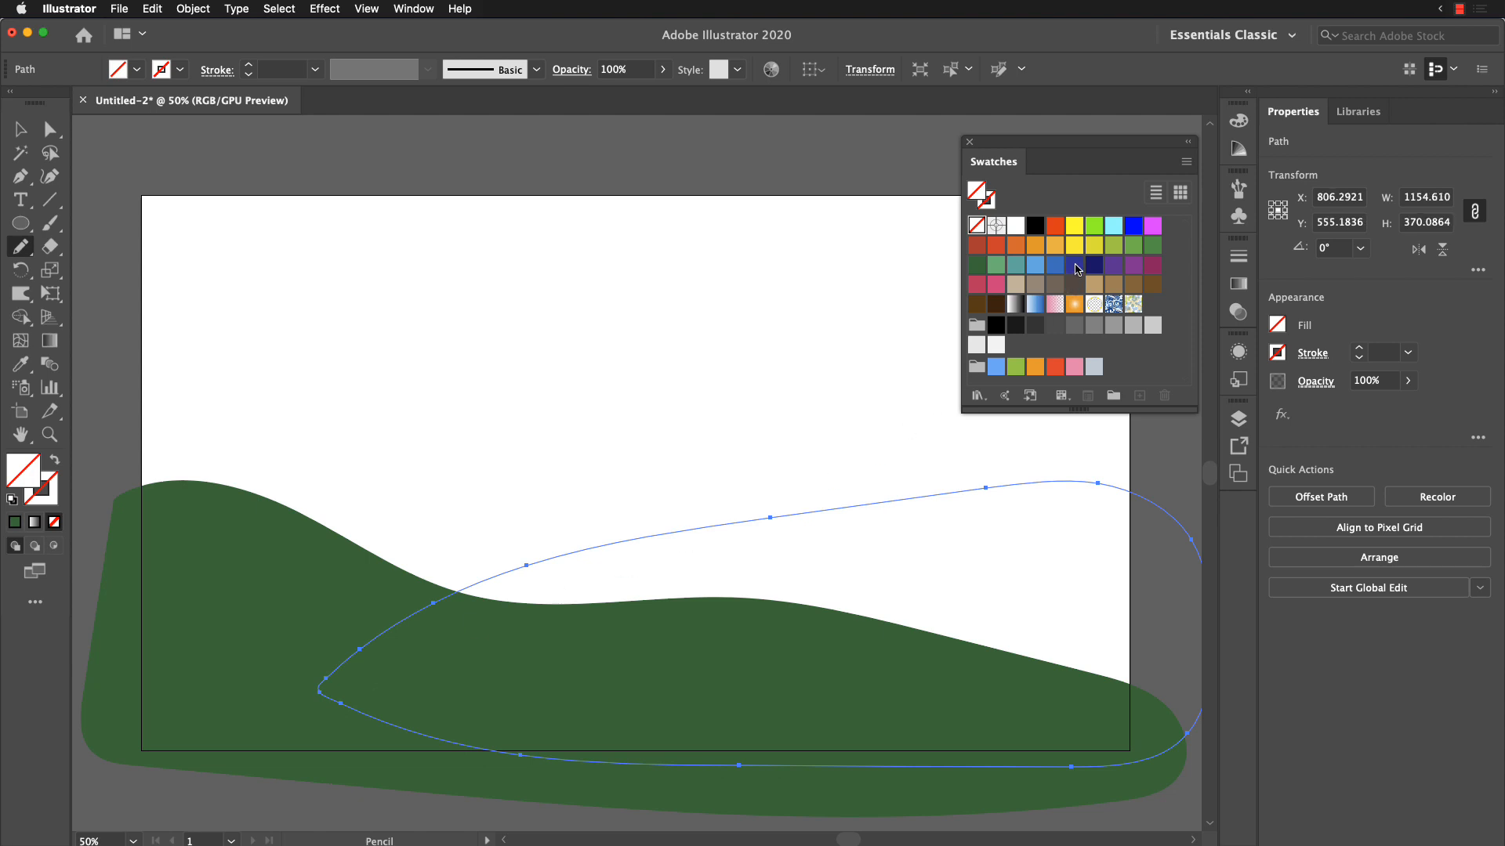
{"action": "left_click", "coordinate": [1075, 265]}
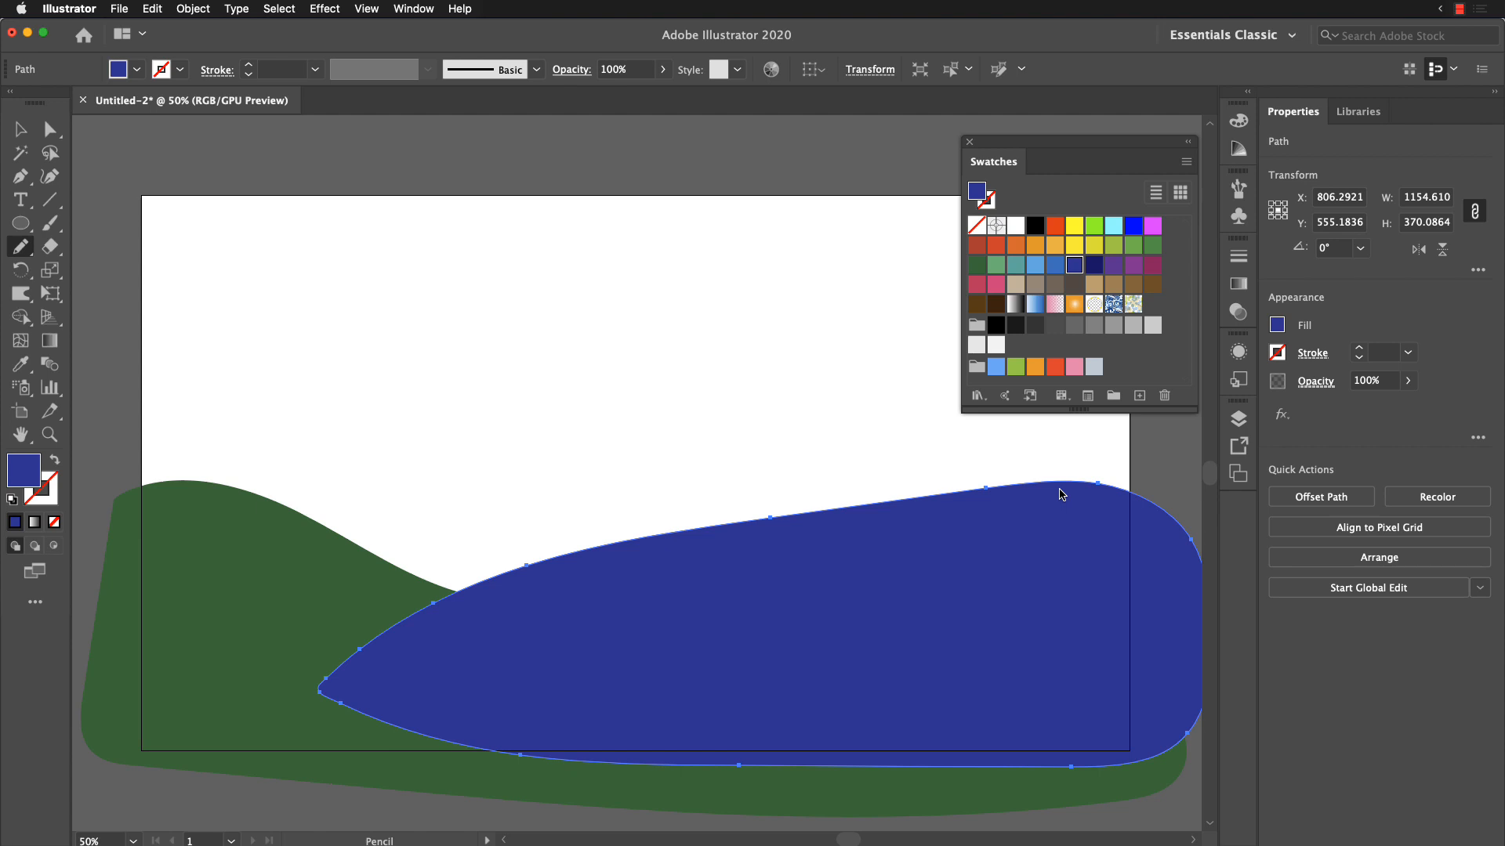
{"action": "key", "text": "Delete"}
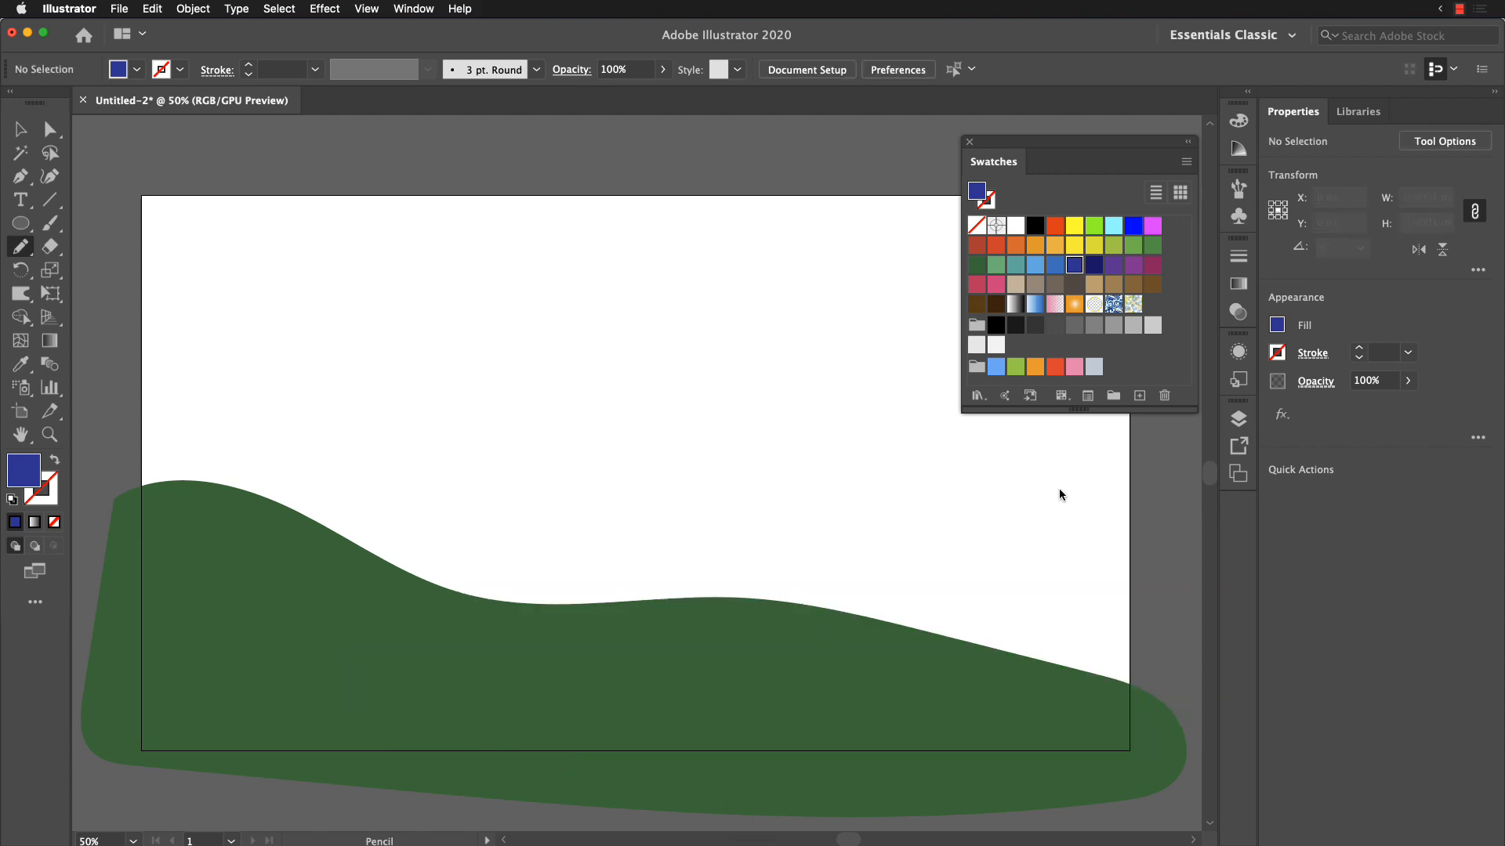
Step: Draw a second hill about 1268 × 491 px behind the dark green one using Draw Behind mode, and fill it light green
{"action": "left_click", "coordinate": [35, 547]}
{"action": "mouse_move", "coordinate": [256, 664]}
{"action": "left_mouse_down"}
{"action": "mouse_move", "coordinate": [449, 628]}
{"action": "mouse_move", "coordinate": [672, 516]}
{"action": "mouse_move", "coordinate": [822, 505]}
{"action": "mouse_move", "coordinate": [1063, 437]}
{"action": "mouse_move", "coordinate": [1164, 452]}
{"action": "mouse_move", "coordinate": [1196, 512]}
{"action": "mouse_move", "coordinate": [1210, 648]}
{"action": "mouse_move", "coordinate": [1110, 764]}
{"action": "mouse_move", "coordinate": [761, 818]}
{"action": "mouse_move", "coordinate": [456, 793]}
{"action": "mouse_move", "coordinate": [287, 739]}
{"action": "mouse_move", "coordinate": [242, 676]}
{"action": "left_mouse_up"}
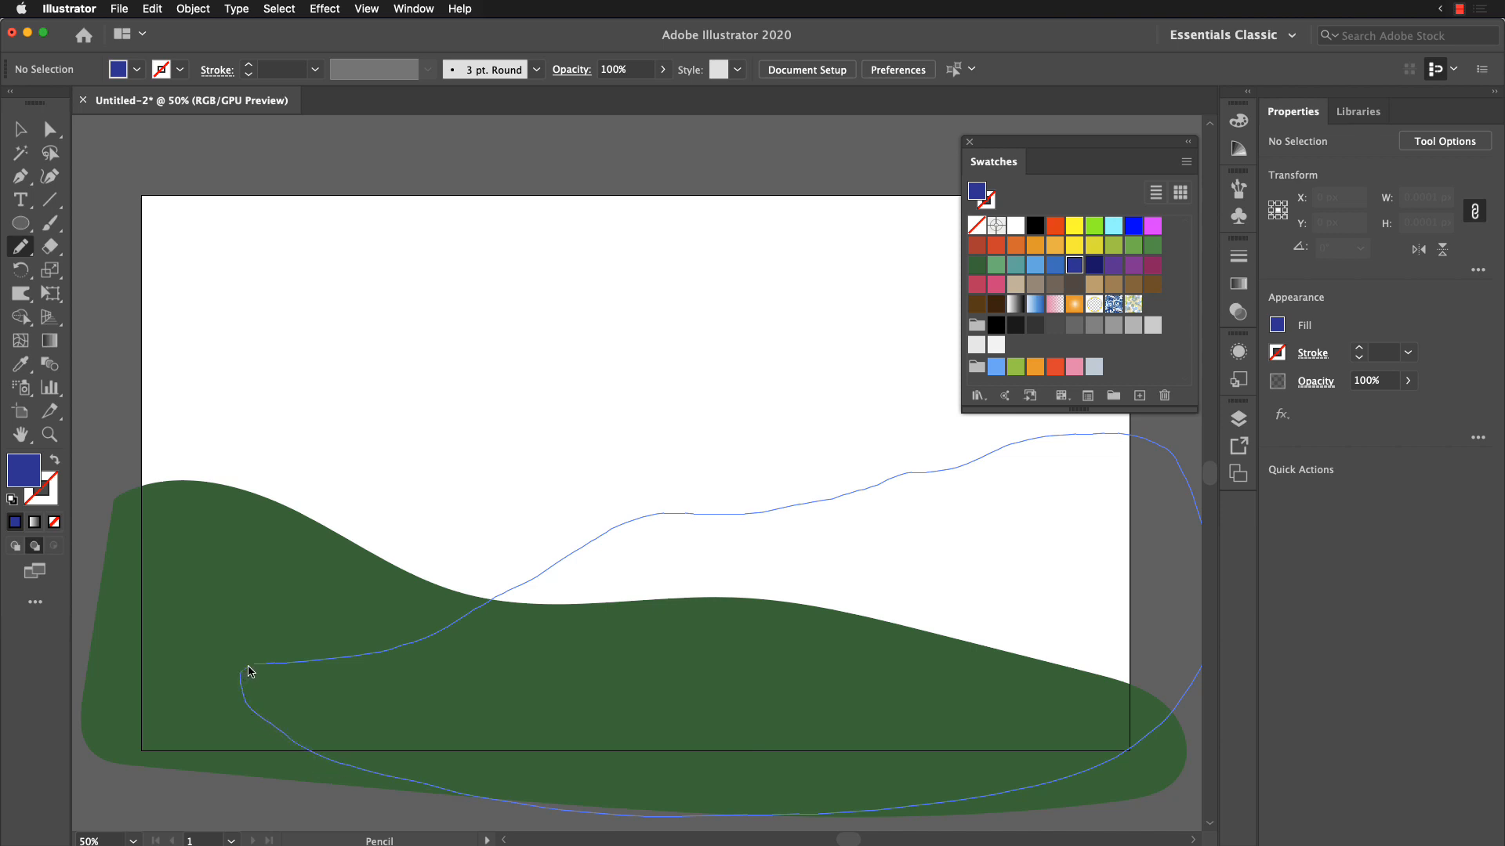
{"action": "left_click_drag", "start_coordinate": [249, 672], "coordinate": [245, 674]}
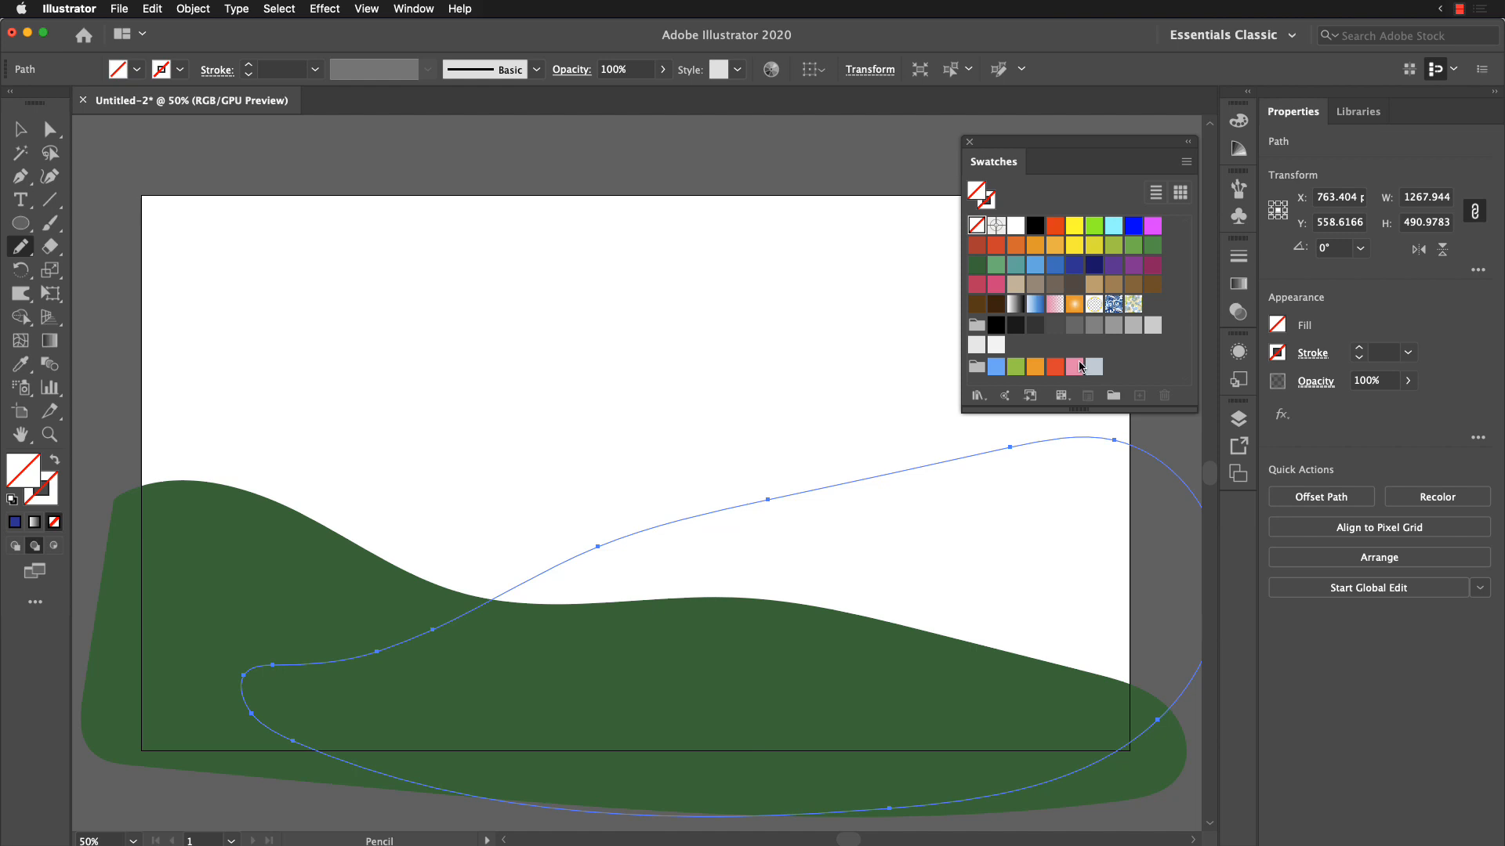
{"action": "left_click", "coordinate": [1133, 245]}
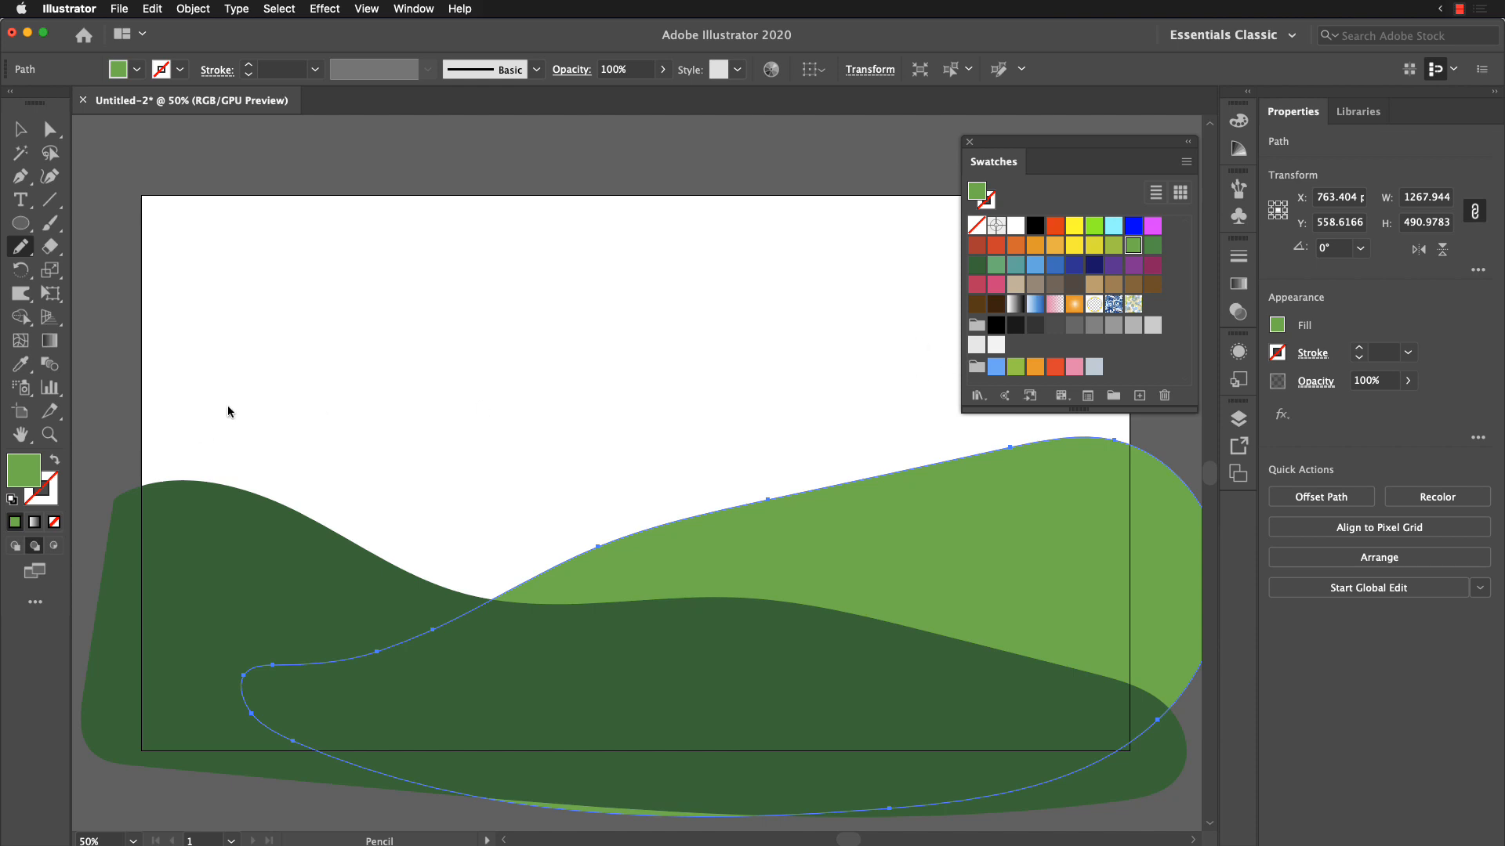
Step: Draw a third hill about 1285 × 535 px behind the other two with the Pencil tool and fill it yellow-green (R=140 G=198 B=63)
{"action": "mouse_move", "coordinate": [115, 440]}
{"action": "left_mouse_down"}
{"action": "mouse_move", "coordinate": [147, 369]}
{"action": "mouse_move", "coordinate": [270, 357]}
{"action": "mouse_move", "coordinate": [621, 469]}
{"action": "mouse_move", "coordinate": [913, 465]}
{"action": "mouse_move", "coordinate": [1013, 486]}
{"action": "mouse_move", "coordinate": [1080, 572]}
{"action": "mouse_move", "coordinate": [1057, 682]}
{"action": "mouse_move", "coordinate": [765, 760]}
{"action": "mouse_move", "coordinate": [453, 742]}
{"action": "mouse_move", "coordinate": [226, 645]}
{"action": "mouse_move", "coordinate": [135, 583]}
{"action": "mouse_move", "coordinate": [111, 443]}
{"action": "left_mouse_up"}
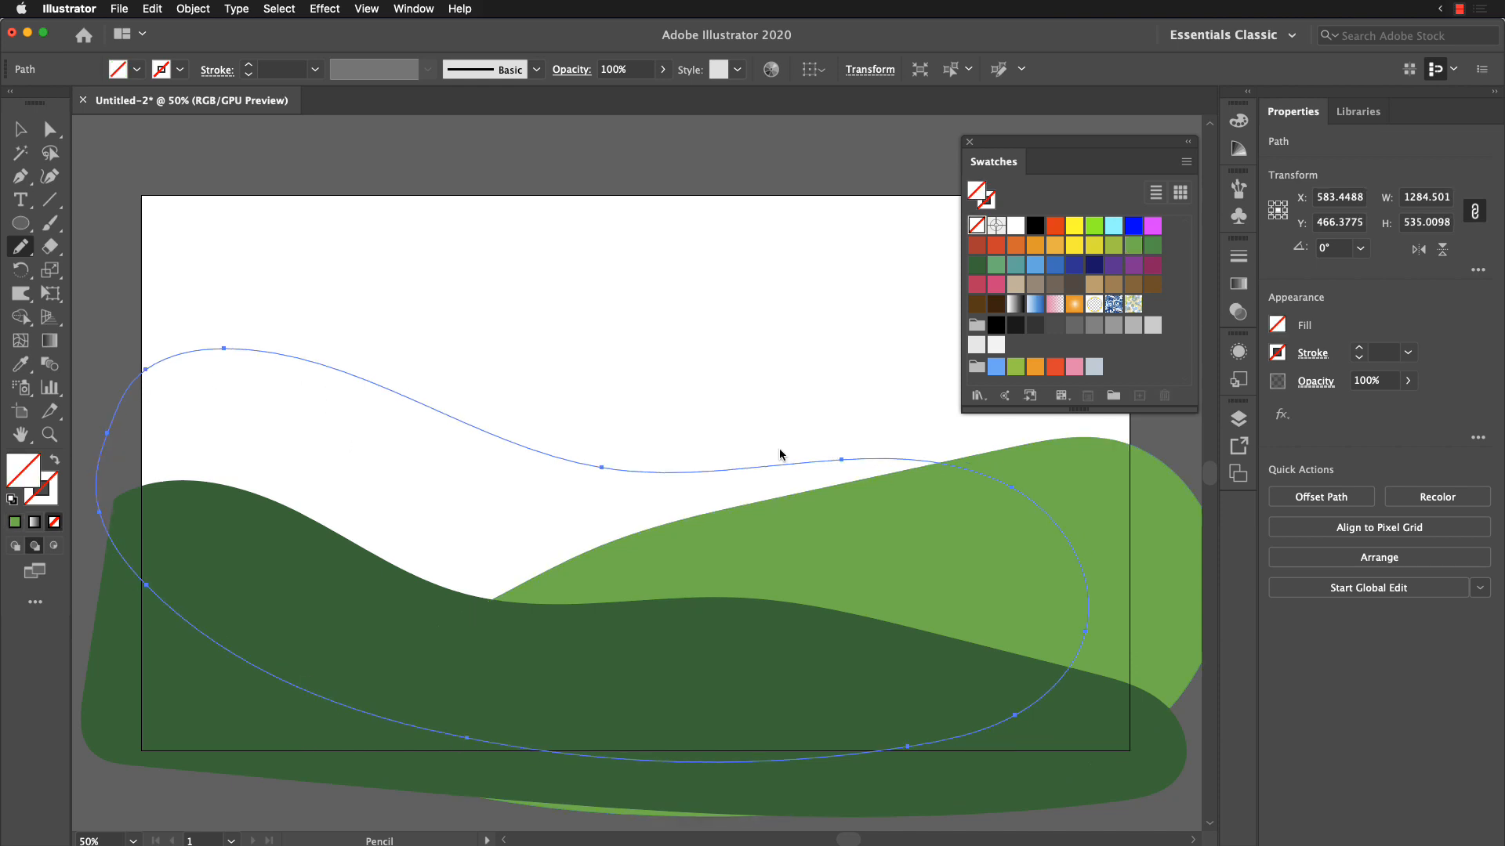
{"action": "left_click", "coordinate": [1114, 245]}
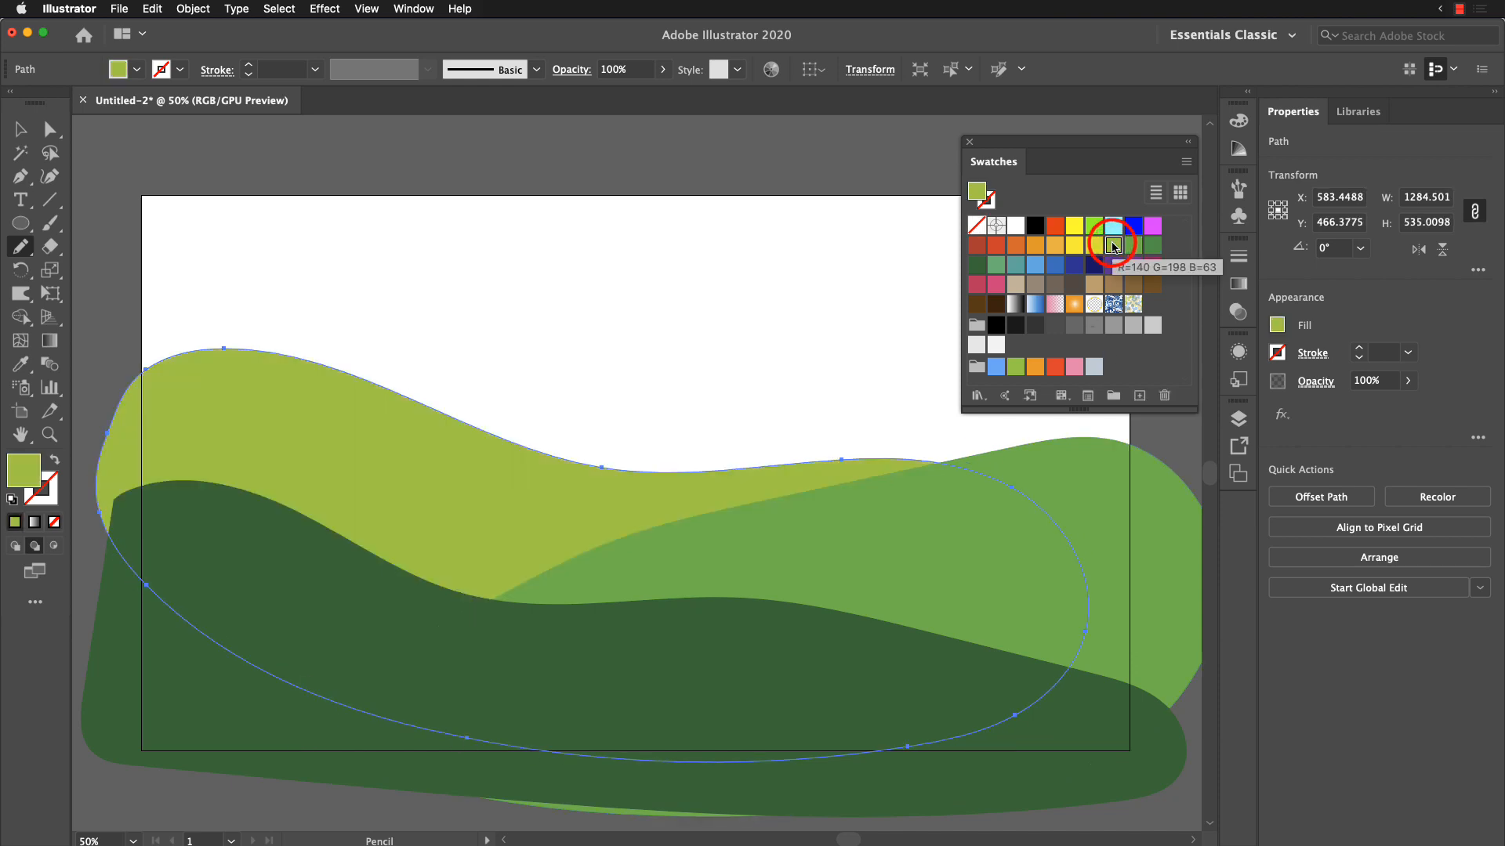
Step: Draw a fourth hill about 948 × 529 px behind the others, rising past the artboard's right edge, and fill it yellow
{"action": "mouse_move", "coordinate": [865, 530]}
{"action": "left_mouse_down"}
{"action": "mouse_move", "coordinate": [751, 582]}
{"action": "mouse_move", "coordinate": [839, 581]}
{"action": "left_mouse_up"}
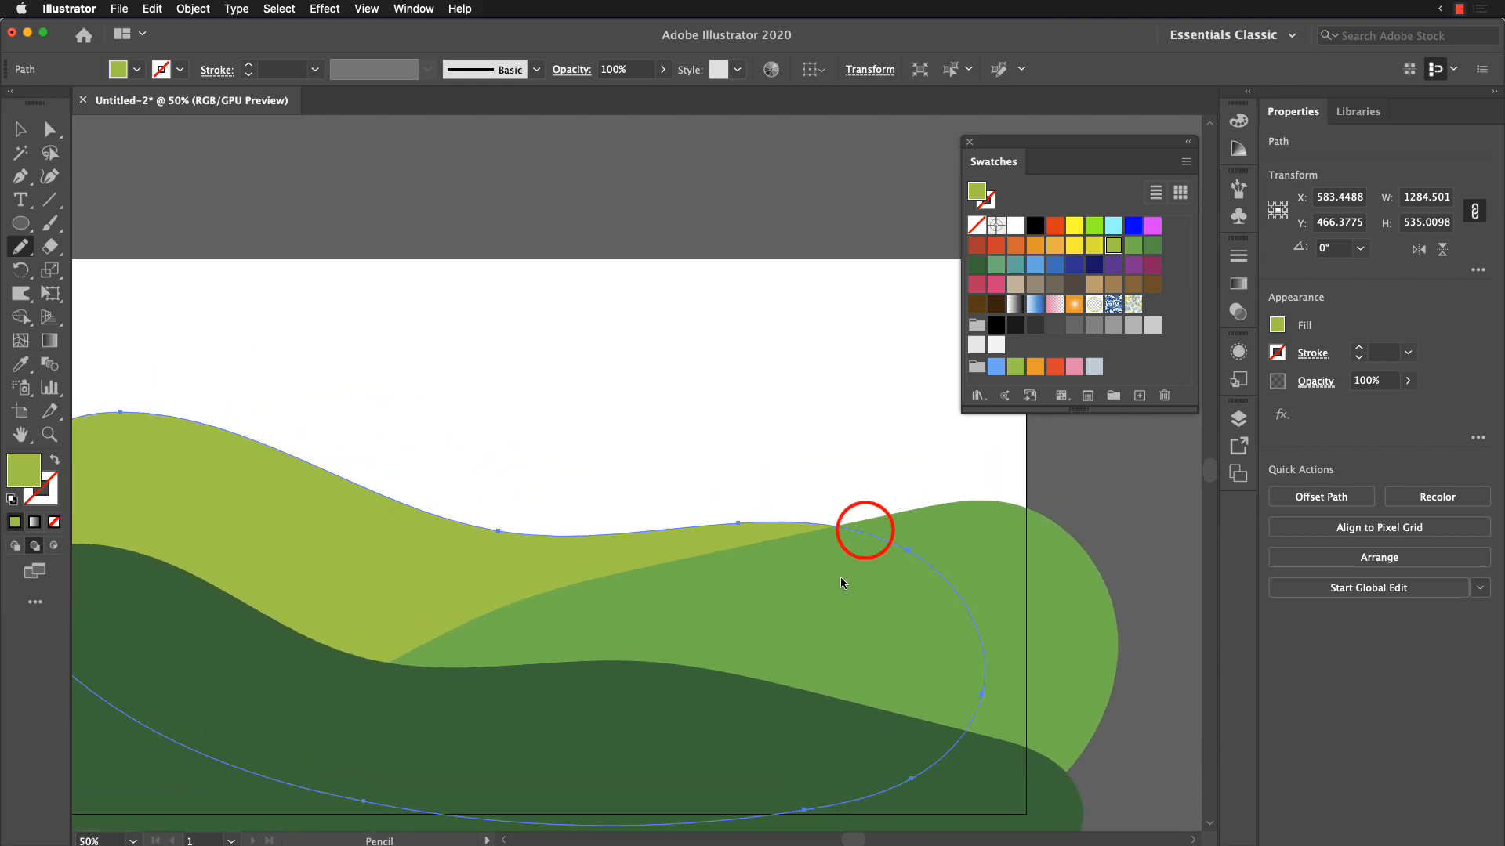
{"action": "mouse_move", "coordinate": [464, 669]}
{"action": "left_mouse_down"}
{"action": "mouse_move", "coordinate": [547, 566]}
{"action": "mouse_move", "coordinate": [663, 509]}
{"action": "mouse_move", "coordinate": [772, 483]}
{"action": "mouse_move", "coordinate": [848, 394]}
{"action": "mouse_move", "coordinate": [981, 333]}
{"action": "mouse_move", "coordinate": [1150, 362]}
{"action": "left_mouse_up"}
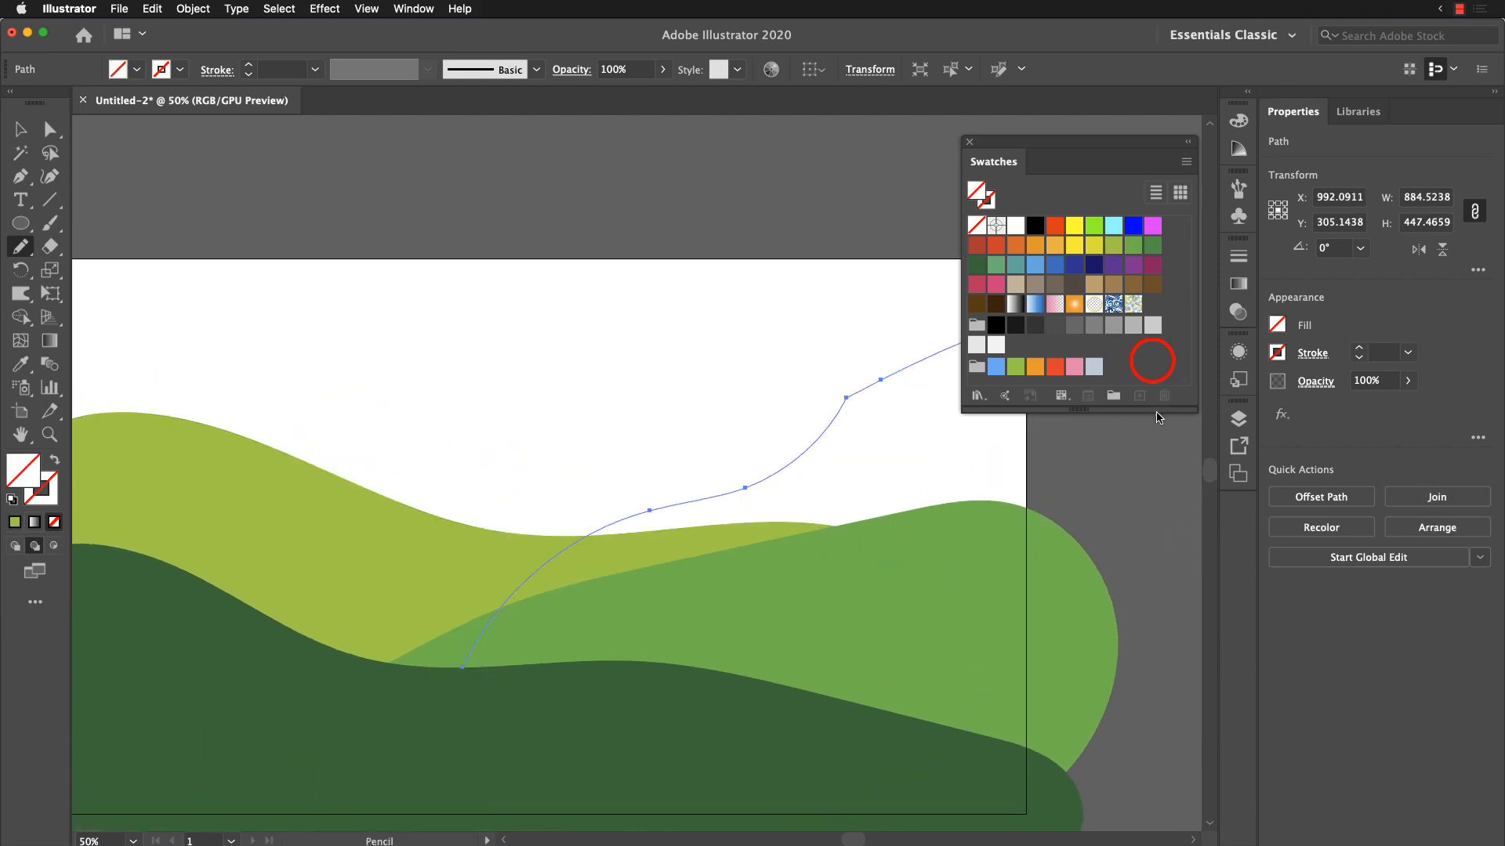
{"action": "mouse_move", "coordinate": [459, 625]}
{"action": "left_mouse_down"}
{"action": "mouse_move", "coordinate": [705, 423]}
{"action": "mouse_move", "coordinate": [867, 336]}
{"action": "mouse_move", "coordinate": [994, 293]}
{"action": "mouse_move", "coordinate": [1124, 340]}
{"action": "mouse_move", "coordinate": [1185, 438]}
{"action": "mouse_move", "coordinate": [1186, 599]}
{"action": "mouse_move", "coordinate": [984, 701]}
{"action": "mouse_move", "coordinate": [529, 690]}
{"action": "mouse_move", "coordinate": [464, 632]}
{"action": "left_mouse_up"}
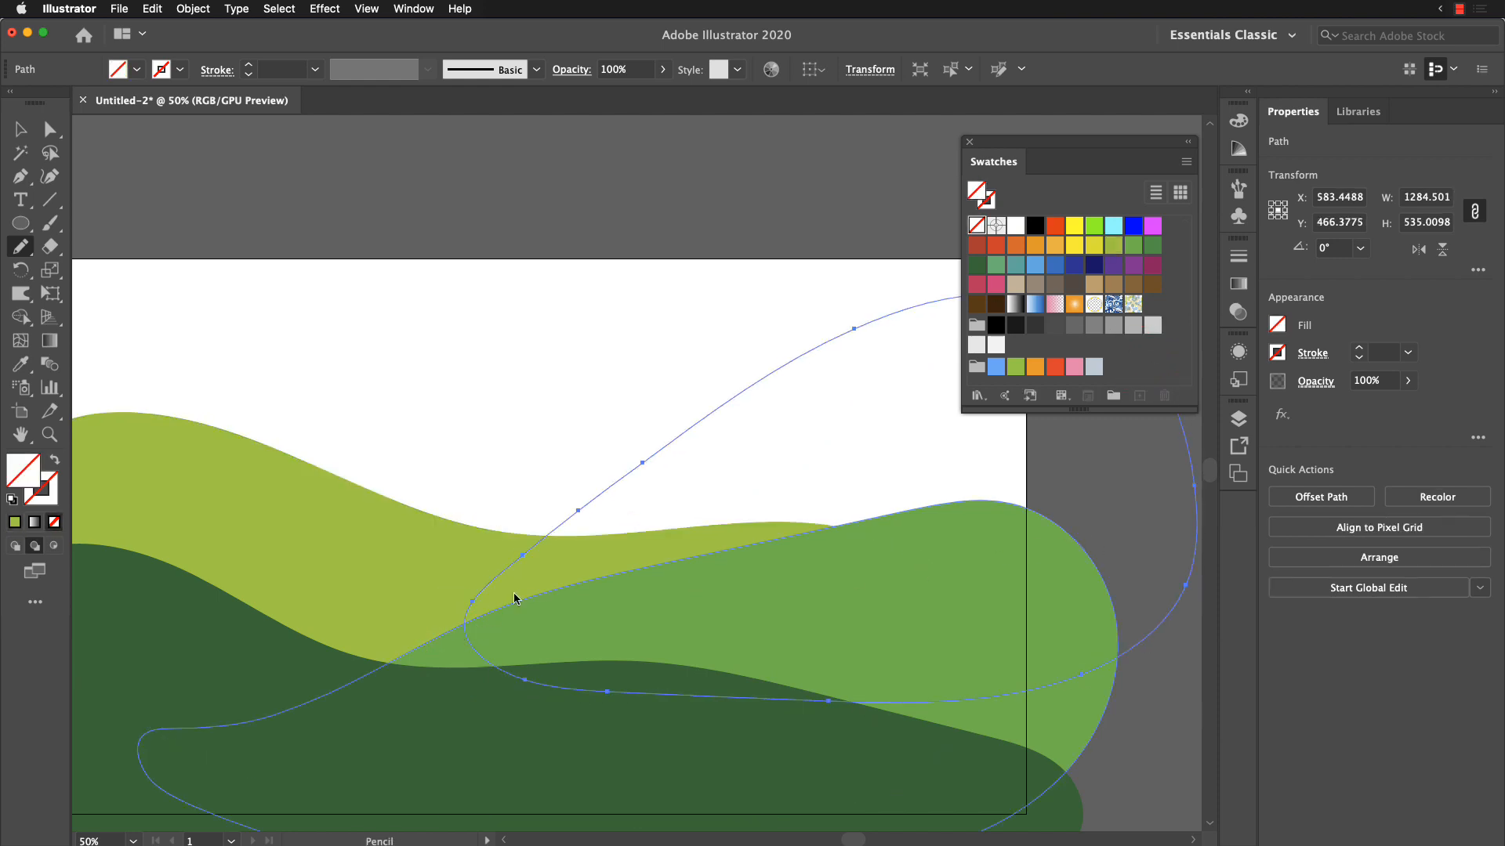
{"action": "left_click", "coordinate": [1035, 269]}
{"action": "left_click_drag", "start_coordinate": [1049, 144], "coordinate": [1147, 185]}
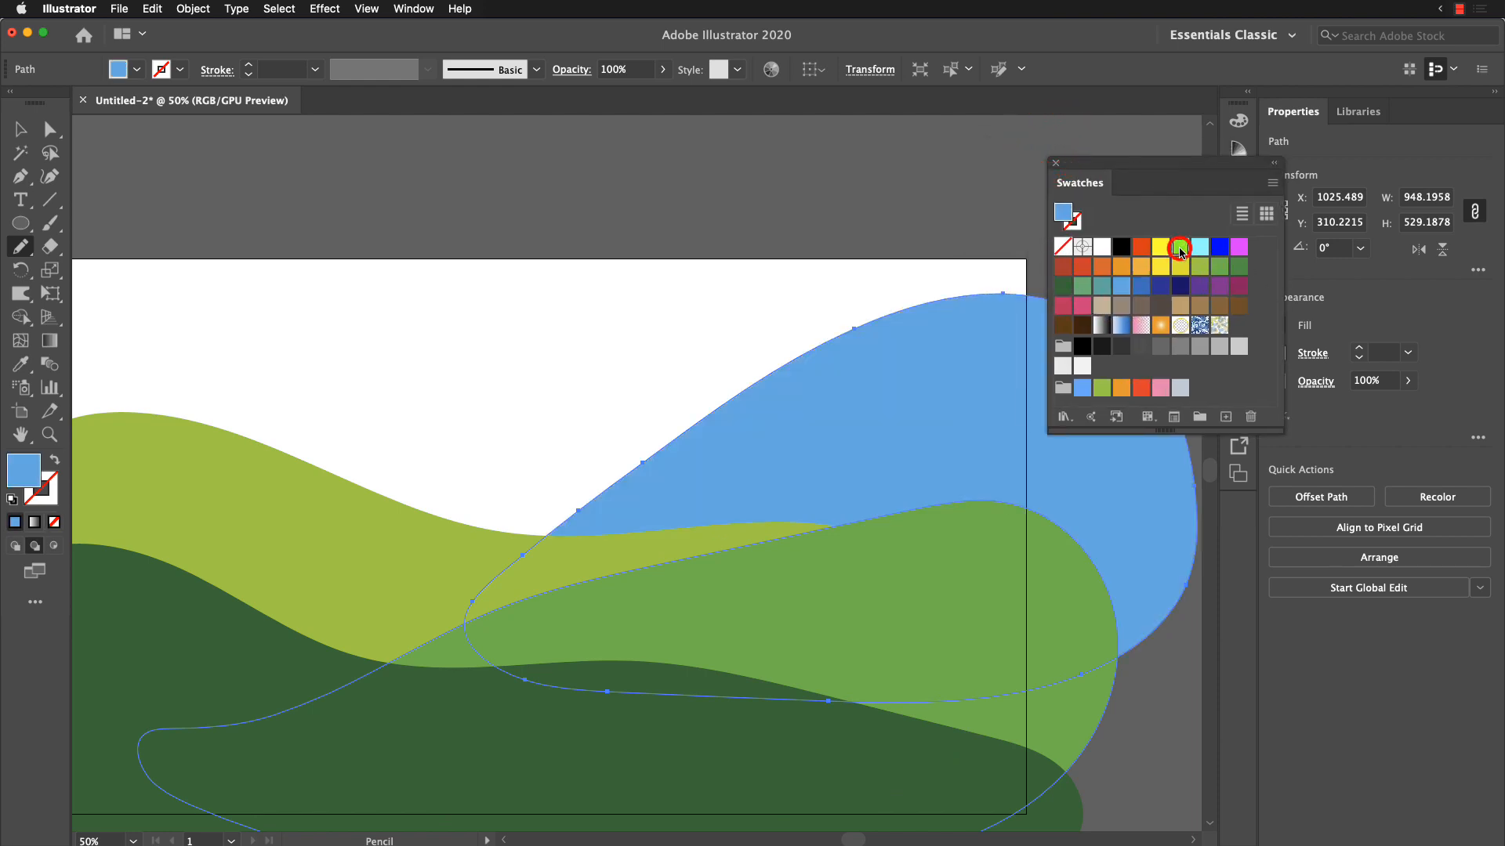
{"action": "left_click", "coordinate": [1180, 249]}
{"action": "left_click", "coordinate": [1162, 249]}
Step: Draw a fifth hill about 1309 × 478 px behind the others, starting beyond the artboard's left edge, and fill it pink
{"action": "mouse_move", "coordinate": [627, 604]}
{"action": "left_mouse_down"}
{"action": "mouse_move", "coordinate": [883, 648]}
{"action": "mouse_move", "coordinate": [699, 517]}
{"action": "mouse_move", "coordinate": [628, 564]}
{"action": "mouse_move", "coordinate": [578, 542]}
{"action": "mouse_move", "coordinate": [765, 587]}
{"action": "left_mouse_up"}
{"action": "key", "text": "super+minus"}
{"action": "key", "text": "super+minus"}
{"action": "left_click", "coordinate": [627, 329], "text": "super"}
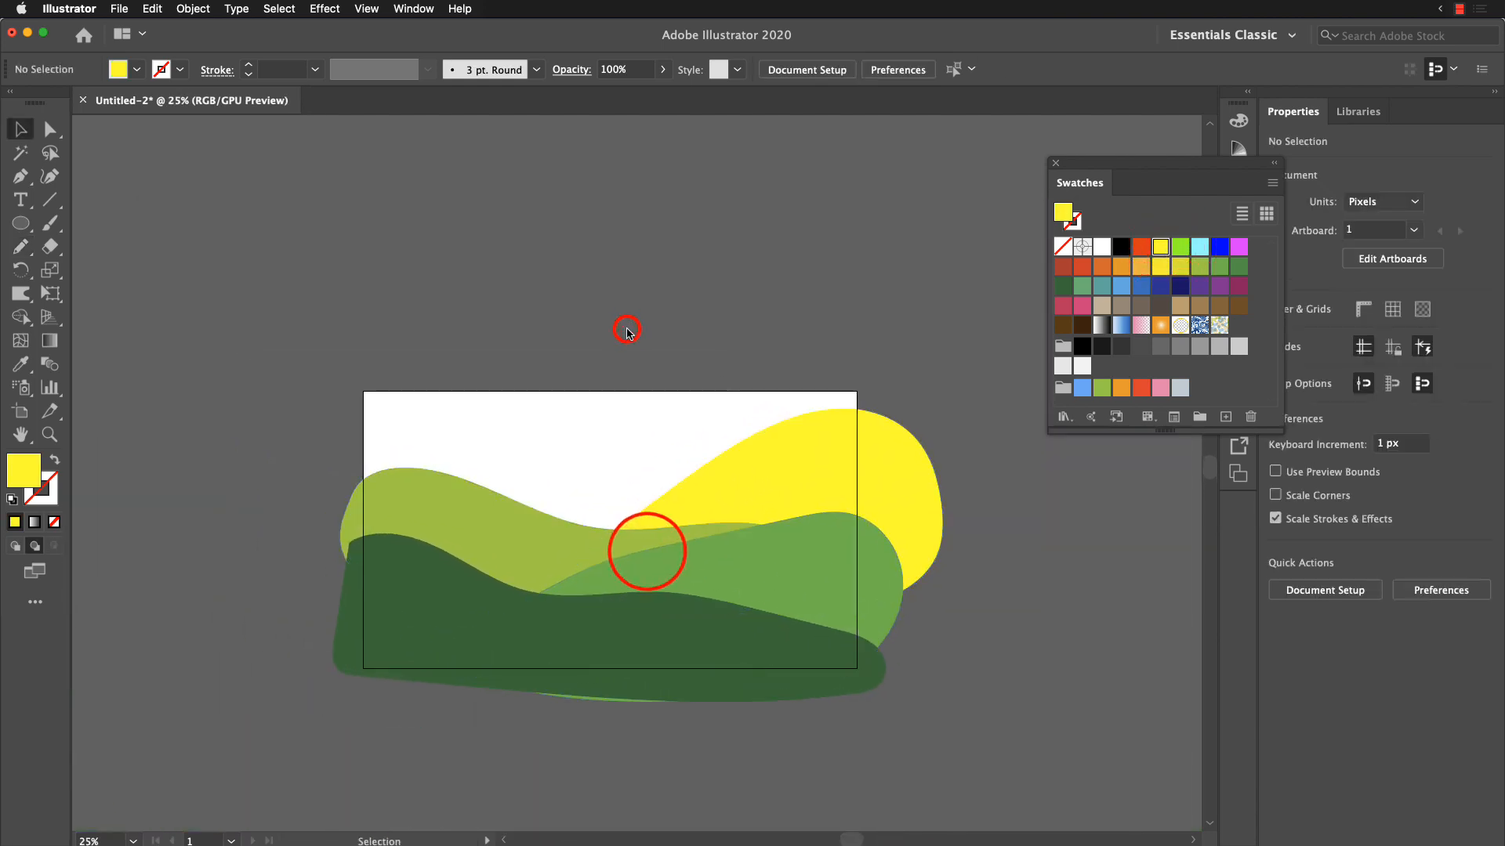
{"action": "left_click_drag", "start_coordinate": [586, 482], "coordinate": [694, 519]}
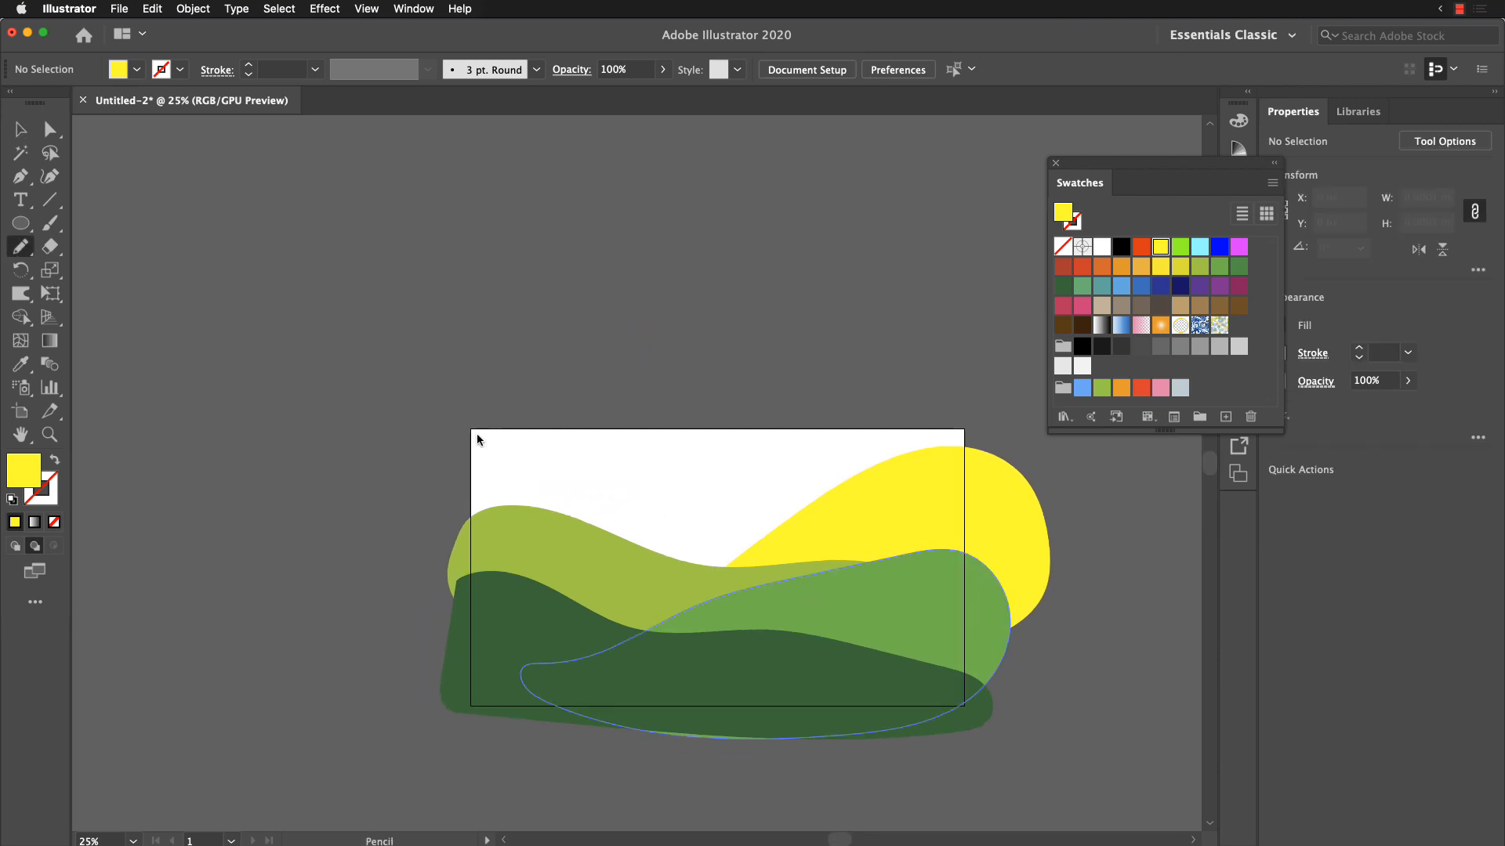
{"action": "mouse_move", "coordinate": [431, 481]}
{"action": "left_mouse_down"}
{"action": "mouse_move", "coordinate": [501, 387]}
{"action": "mouse_move", "coordinate": [580, 390]}
{"action": "mouse_move", "coordinate": [906, 472]}
{"action": "mouse_move", "coordinate": [884, 495]}
{"action": "left_mouse_up"}
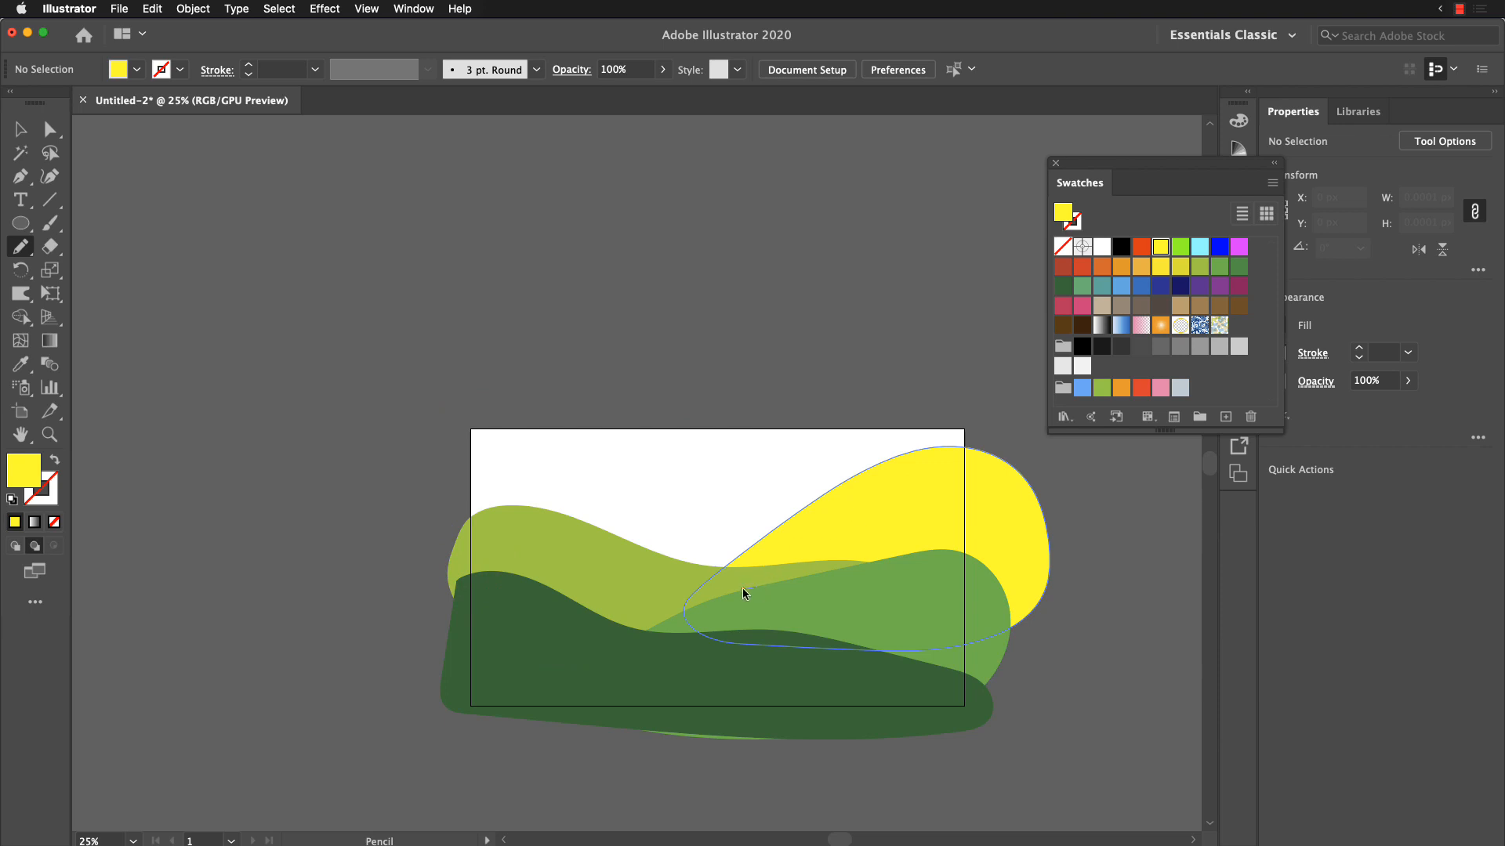
{"action": "mouse_move", "coordinate": [743, 593]}
{"action": "left_mouse_down"}
{"action": "mouse_move", "coordinate": [397, 473]}
{"action": "mouse_move", "coordinate": [442, 424]}
{"action": "mouse_move", "coordinate": [547, 432]}
{"action": "mouse_move", "coordinate": [824, 511]}
{"action": "mouse_move", "coordinate": [901, 556]}
{"action": "mouse_move", "coordinate": [848, 604]}
{"action": "mouse_move", "coordinate": [746, 594]}
{"action": "left_mouse_up"}
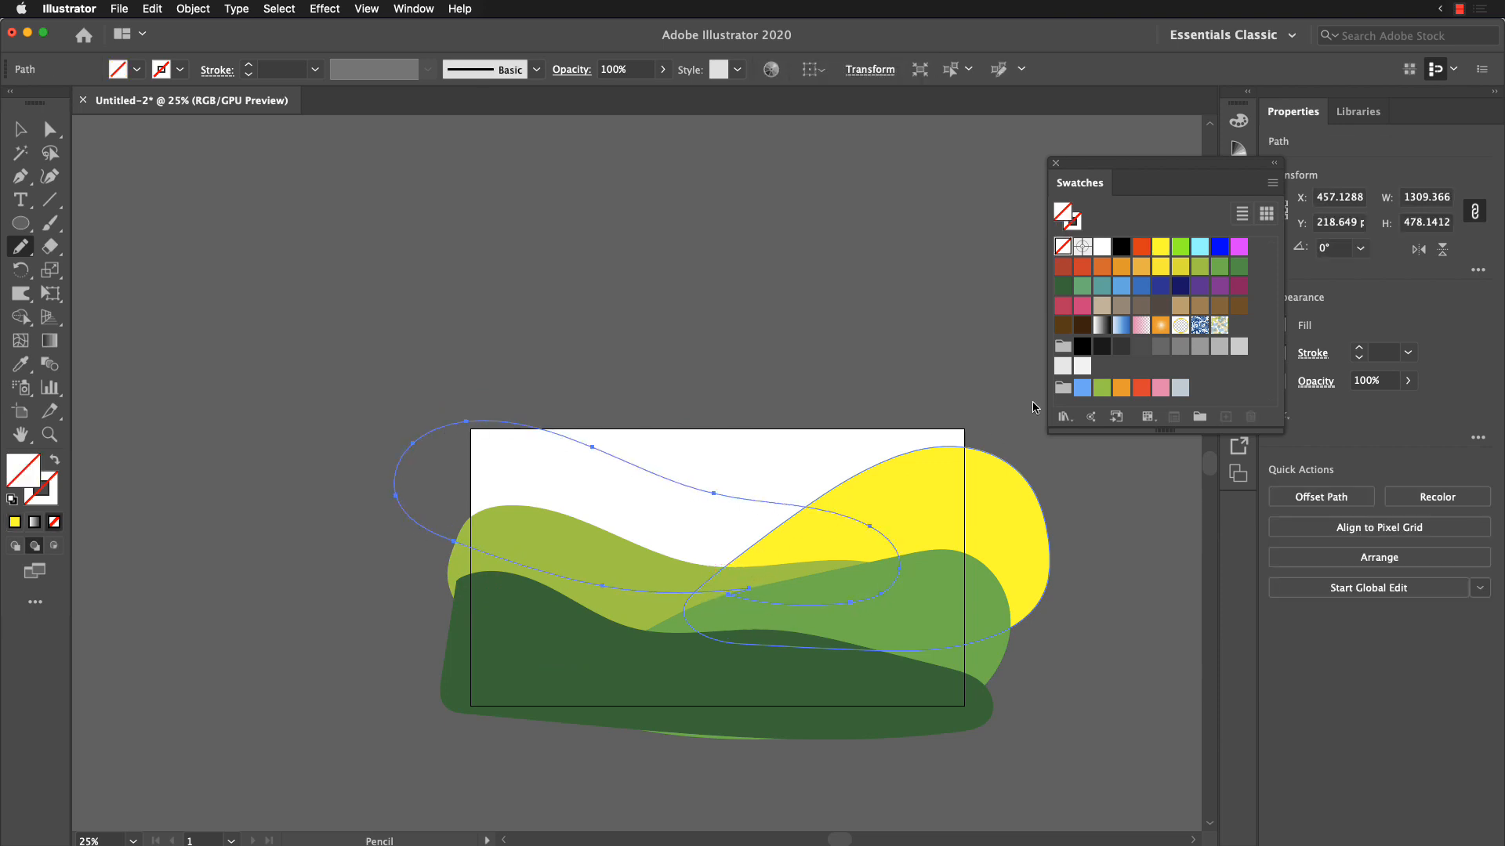
{"action": "left_click", "coordinate": [1160, 388]}
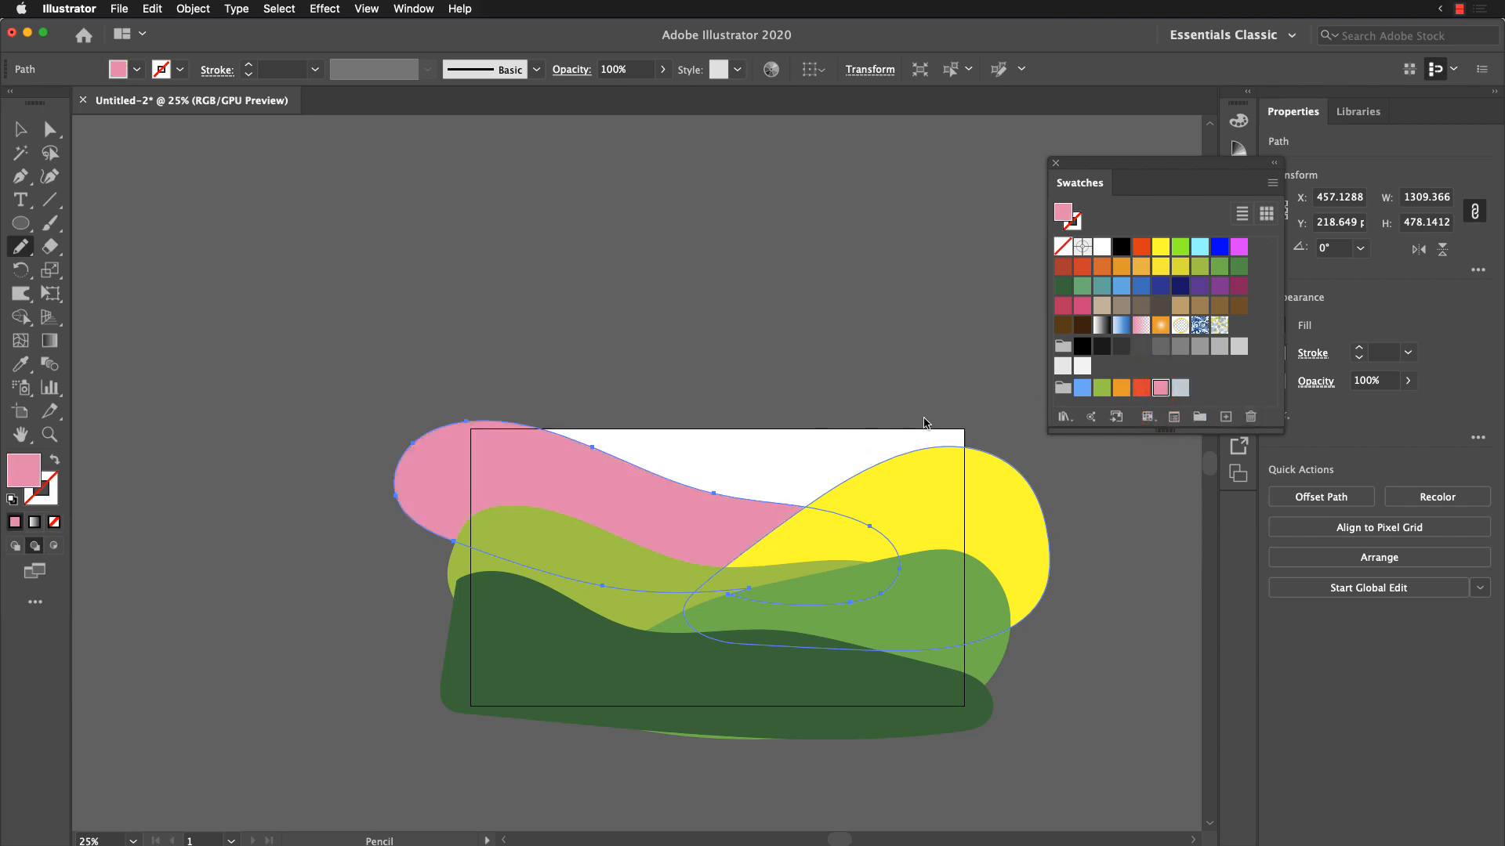
Step: Draw a closed shape about 1361 × 519 px behind all hills, covering the artboard's top, fill it teal, and deselect it
{"action": "mouse_move", "coordinate": [997, 463]}
{"action": "left_mouse_down"}
{"action": "mouse_move", "coordinate": [778, 536]}
{"action": "mouse_move", "coordinate": [664, 540]}
{"action": "mouse_move", "coordinate": [547, 510]}
{"action": "mouse_move", "coordinate": [493, 439]}
{"action": "mouse_move", "coordinate": [521, 380]}
{"action": "mouse_move", "coordinate": [719, 346]}
{"action": "mouse_move", "coordinate": [918, 359]}
{"action": "mouse_move", "coordinate": [991, 405]}
{"action": "mouse_move", "coordinate": [1012, 463]}
{"action": "left_mouse_up"}
{"action": "left_click", "coordinate": [1121, 286]}
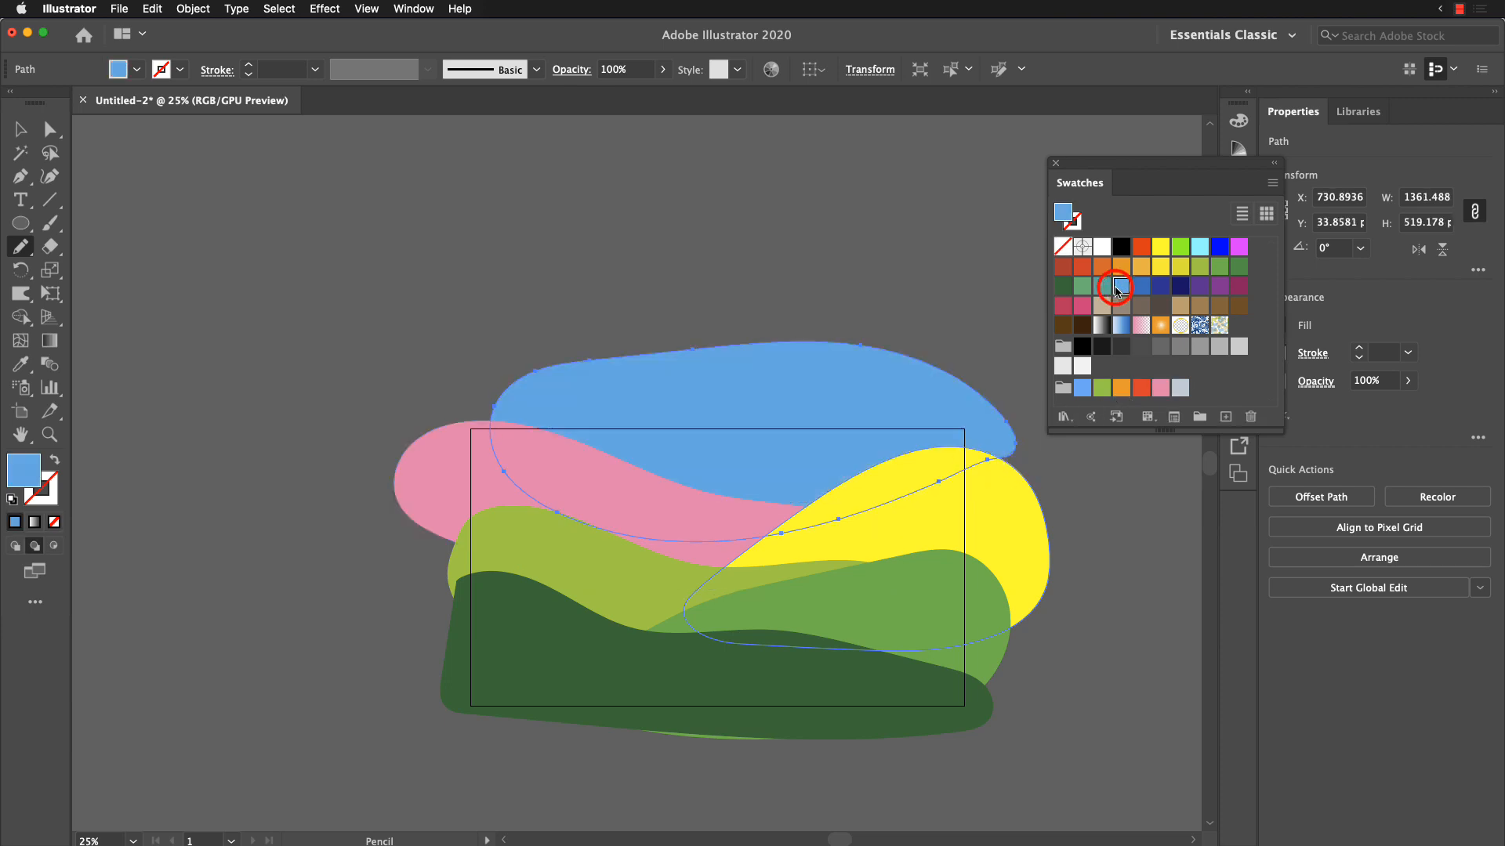
{"action": "left_click", "coordinate": [1102, 286]}
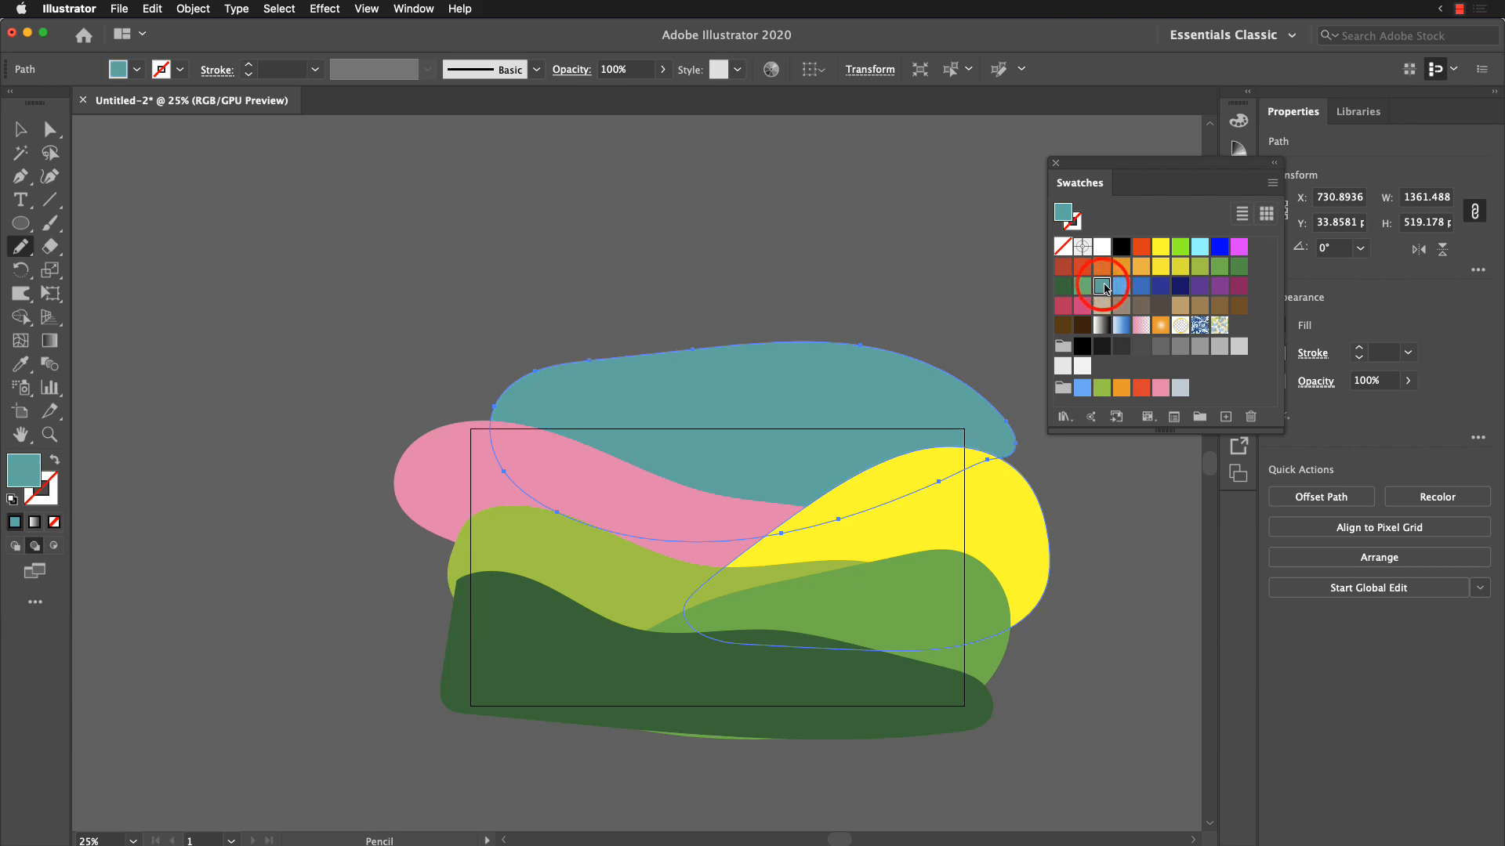
{"action": "left_click", "coordinate": [20, 130]}
{"action": "left_click", "coordinate": [473, 236]}
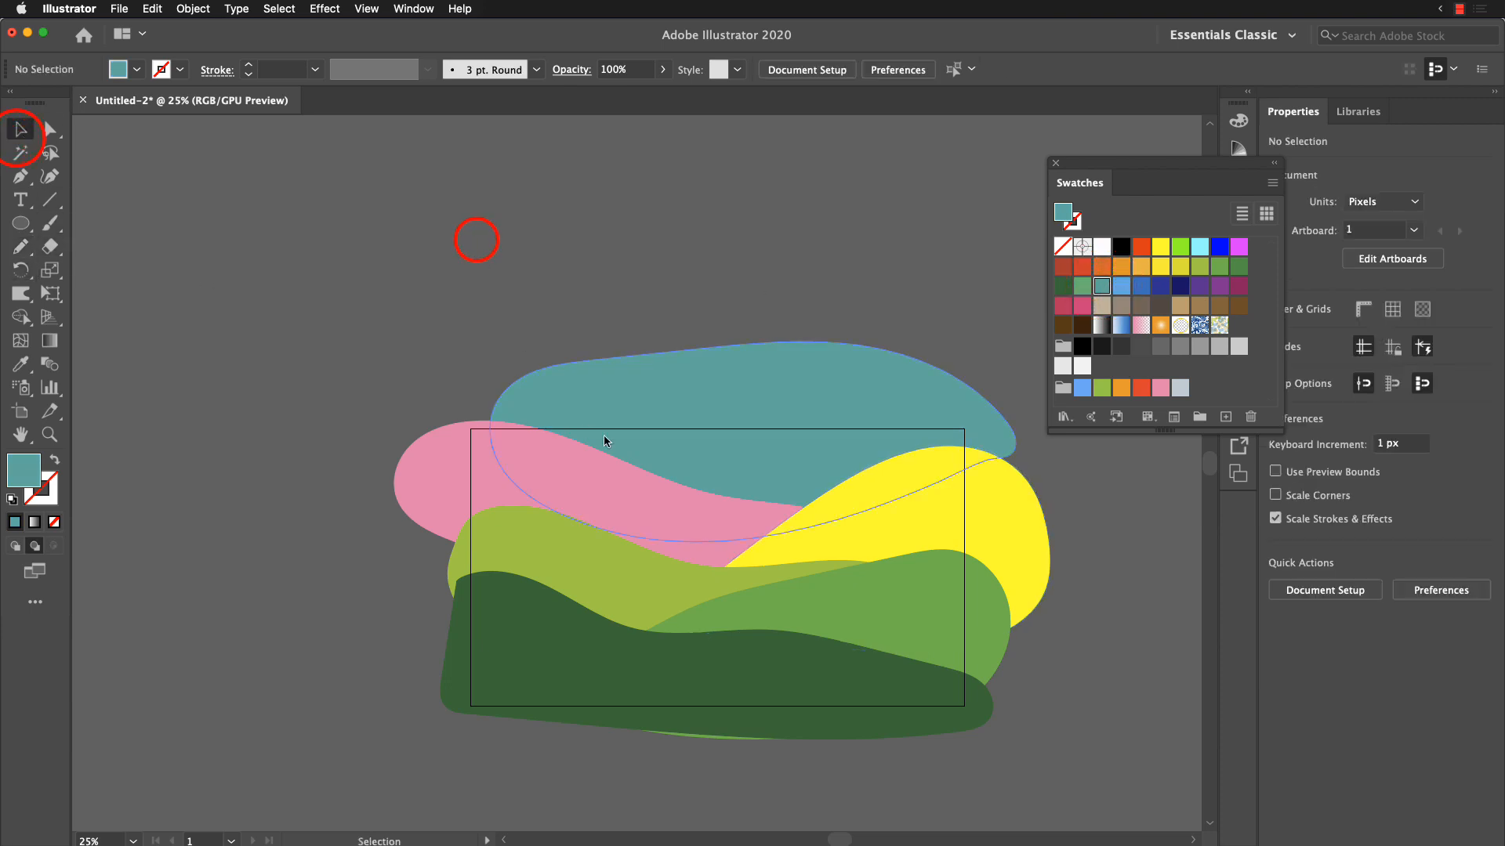
{"action": "left_click_drag", "start_coordinate": [605, 437], "coordinate": [427, 344]}
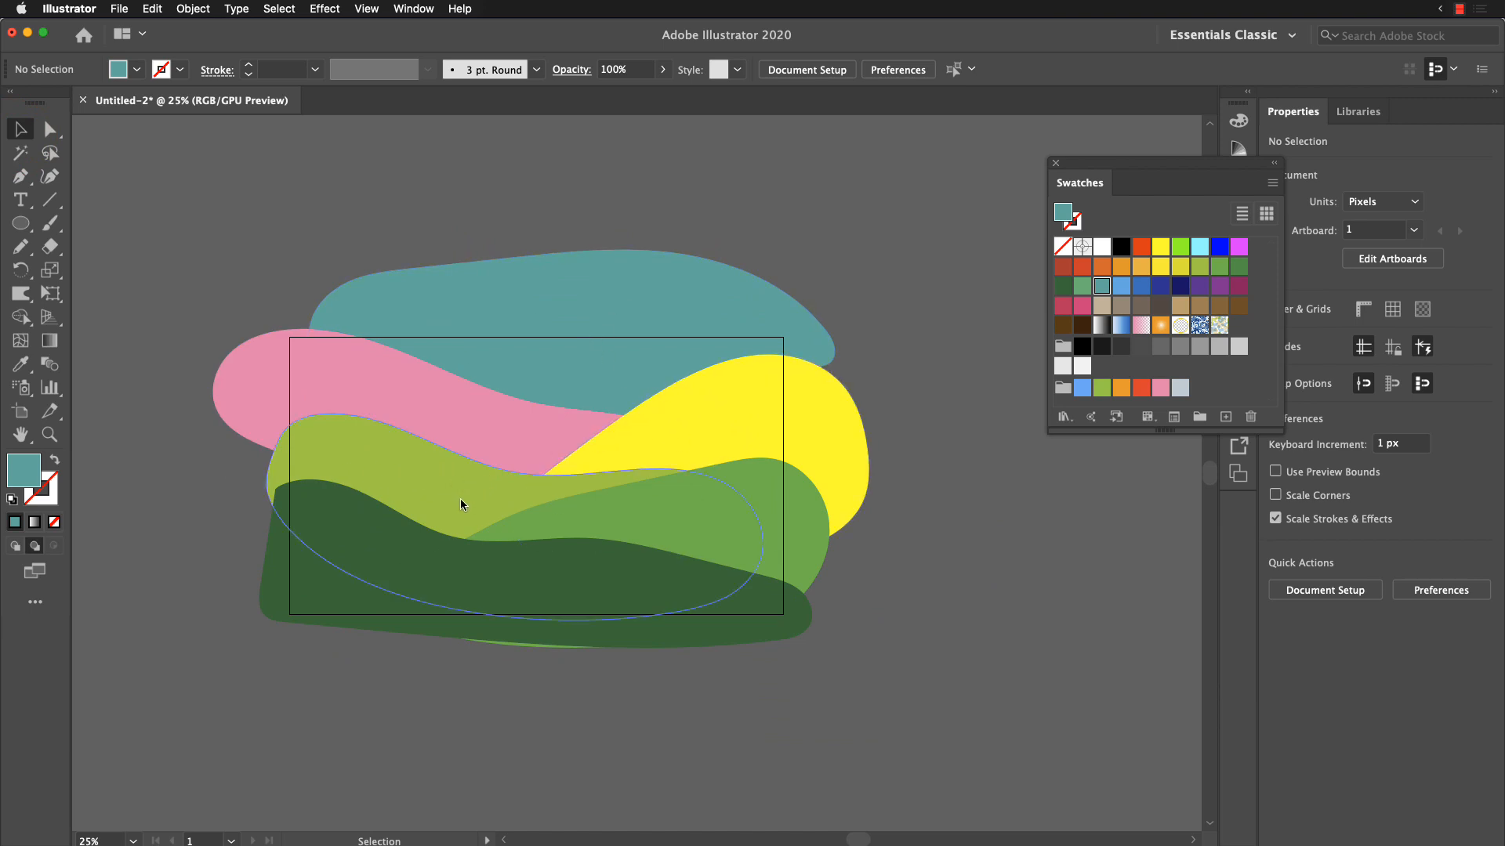
{"action": "left_click", "coordinate": [422, 468]}
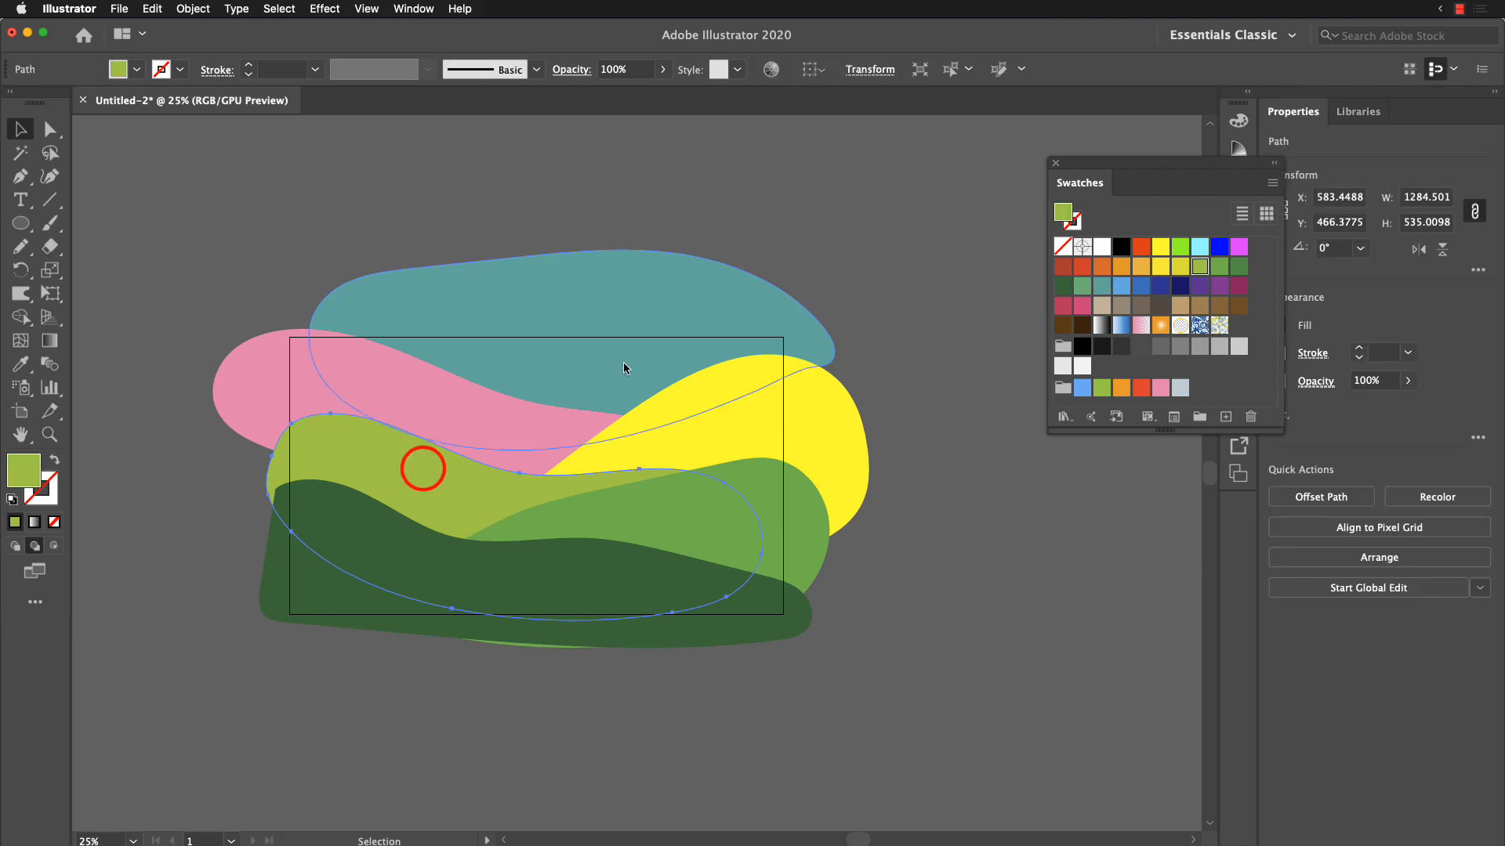
{"action": "left_click", "coordinate": [336, 584]}
{"action": "left_click", "coordinate": [436, 476]}
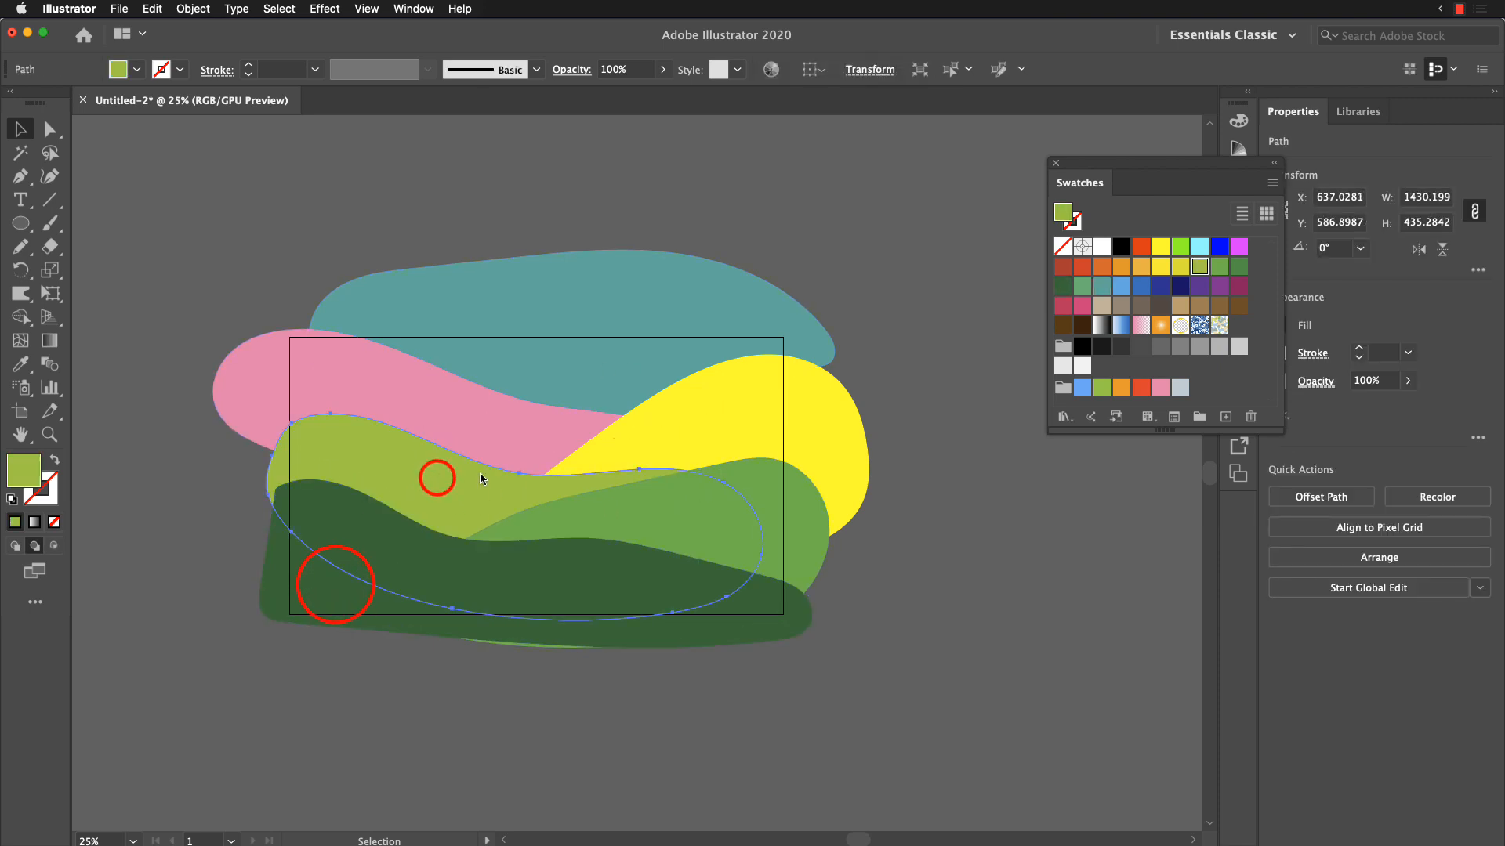
{"action": "left_click", "coordinate": [208, 454]}
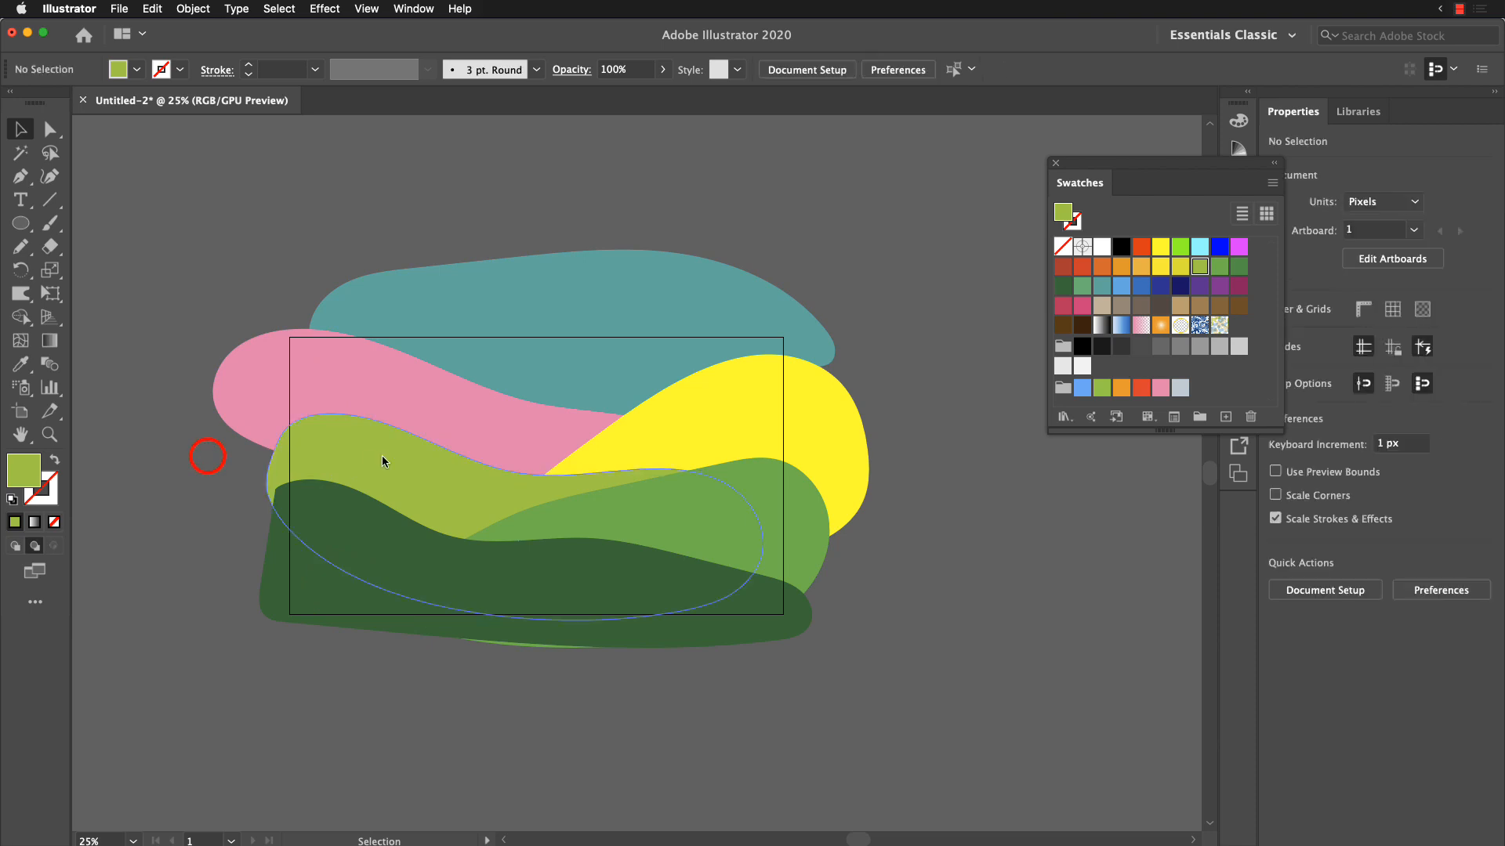
Step: Reshape the yellow-green hill with the Warp tool, raising its left crest and deepening its valley, to about 1299 × 631 px
{"action": "left_click", "coordinate": [379, 456]}
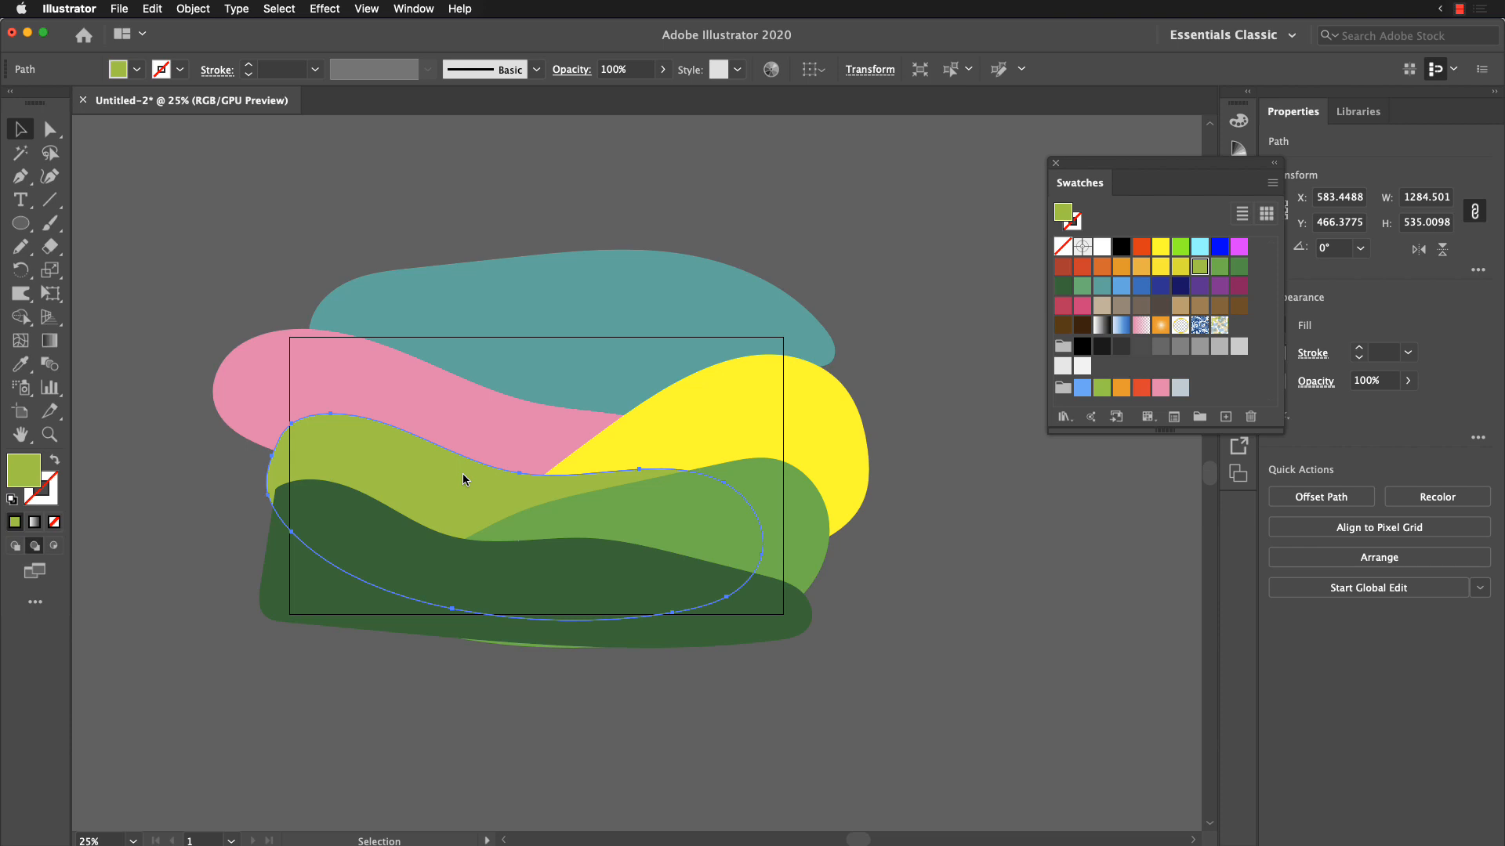
{"action": "key", "text": "shift+r"}
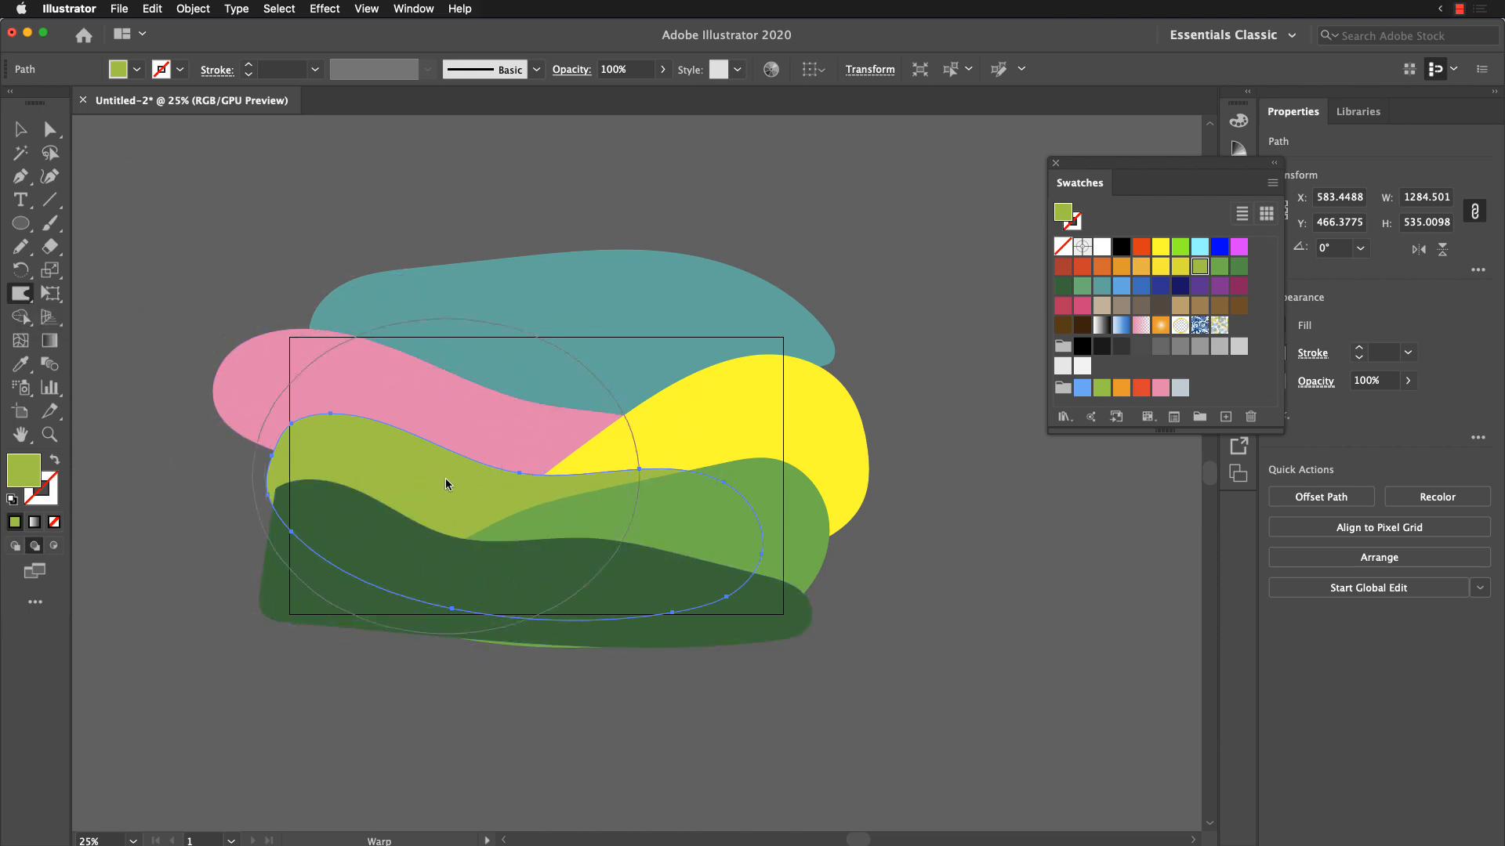
{"action": "mouse_move", "coordinate": [359, 473]}
{"action": "left_mouse_down"}
{"action": "mouse_move", "coordinate": [337, 383]}
{"action": "mouse_move", "coordinate": [349, 379]}
{"action": "mouse_move", "coordinate": [444, 458]}
{"action": "left_mouse_up"}
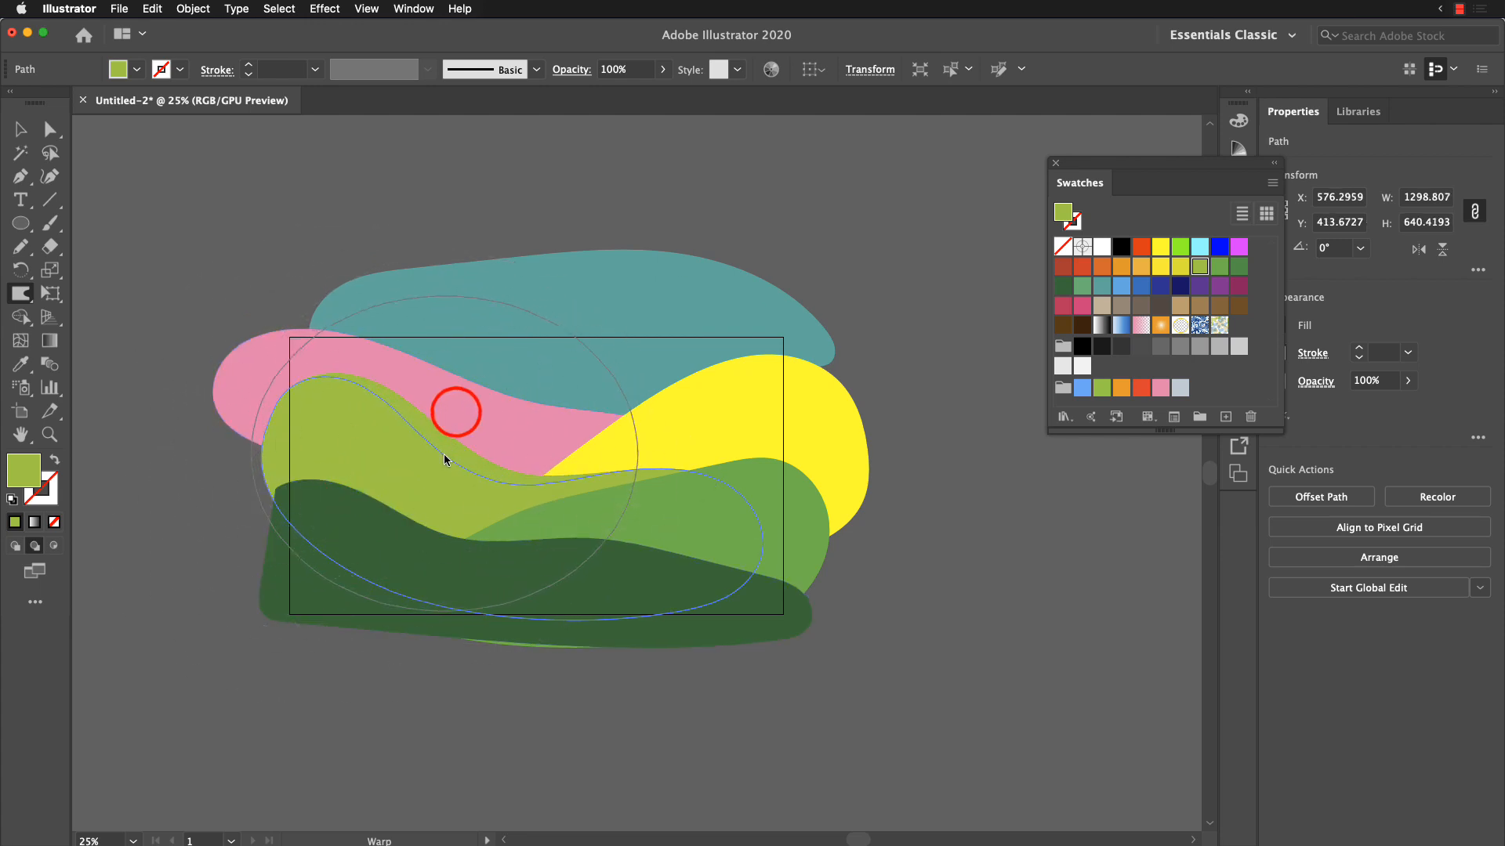
{"action": "left_click", "coordinate": [536, 441]}
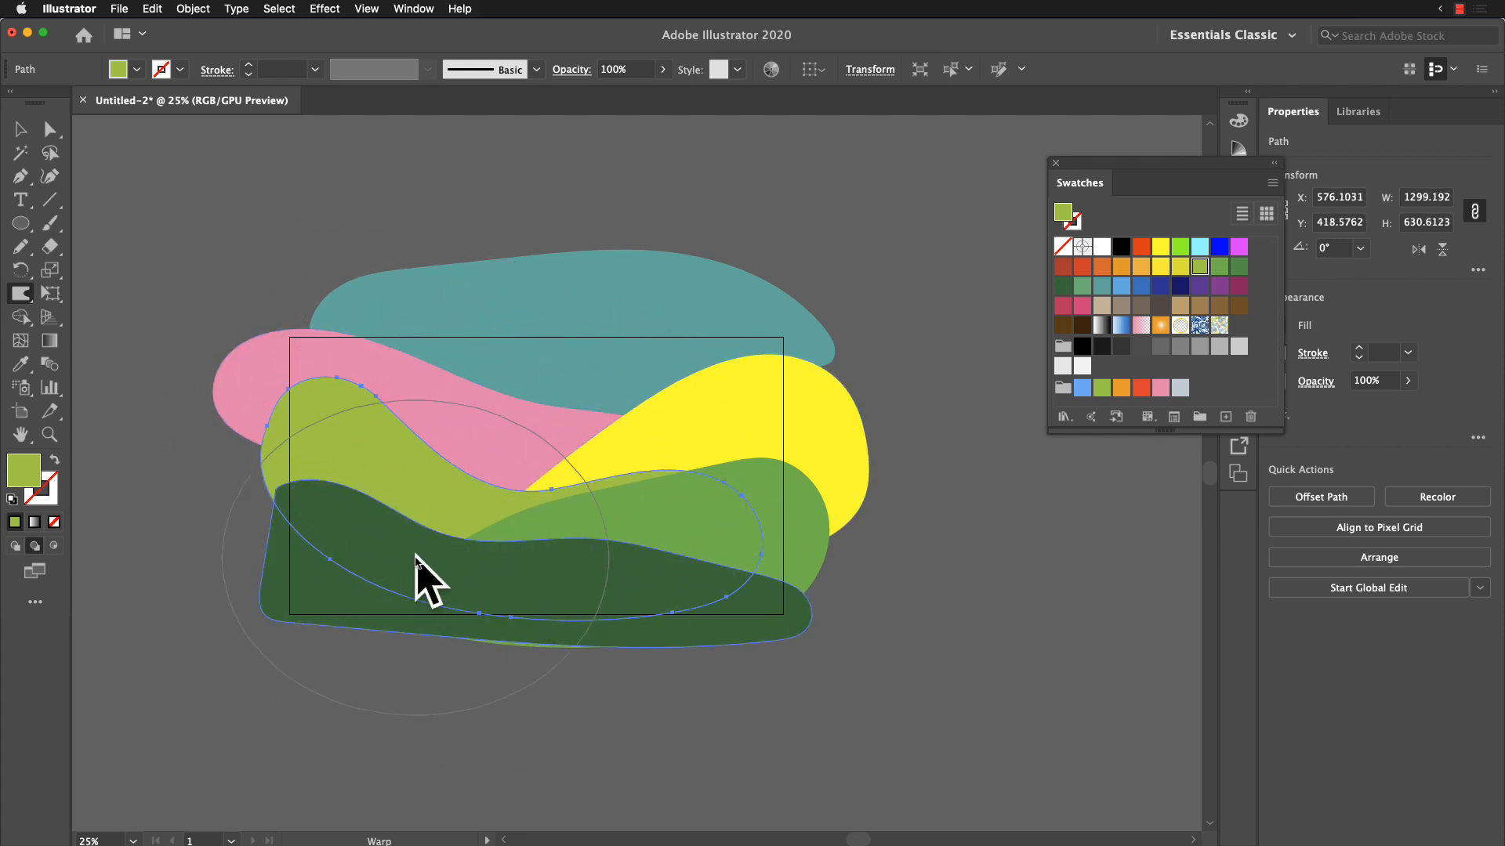
Step: Warp the dark green hill to deepen its valley and extend its right end, making it about 1484 × 430 px, and deselect it
{"action": "left_click", "coordinate": [405, 581]}
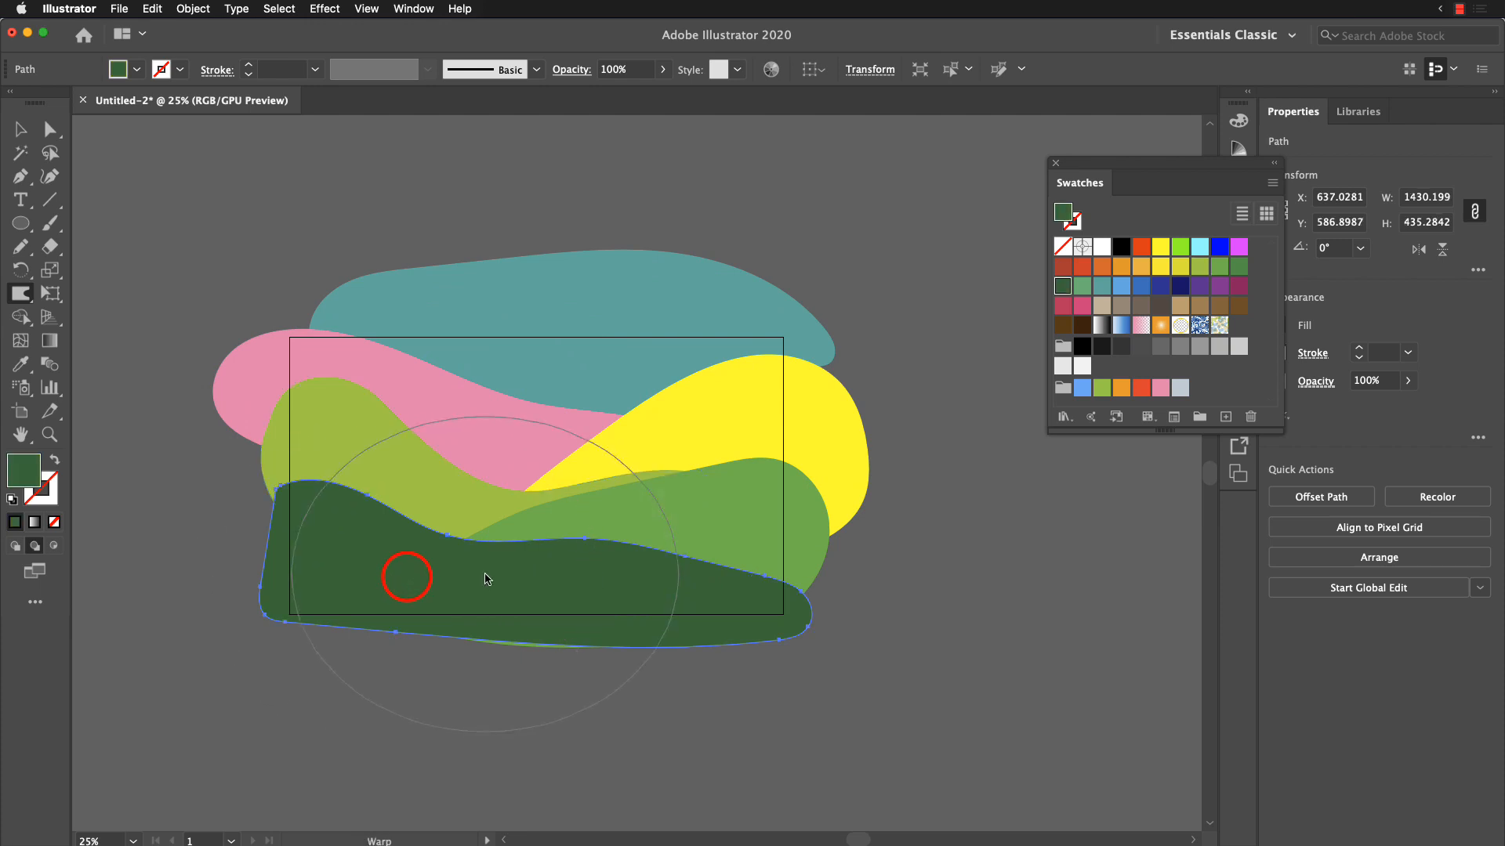
{"action": "left_click_drag", "start_coordinate": [443, 510], "coordinate": [439, 547]}
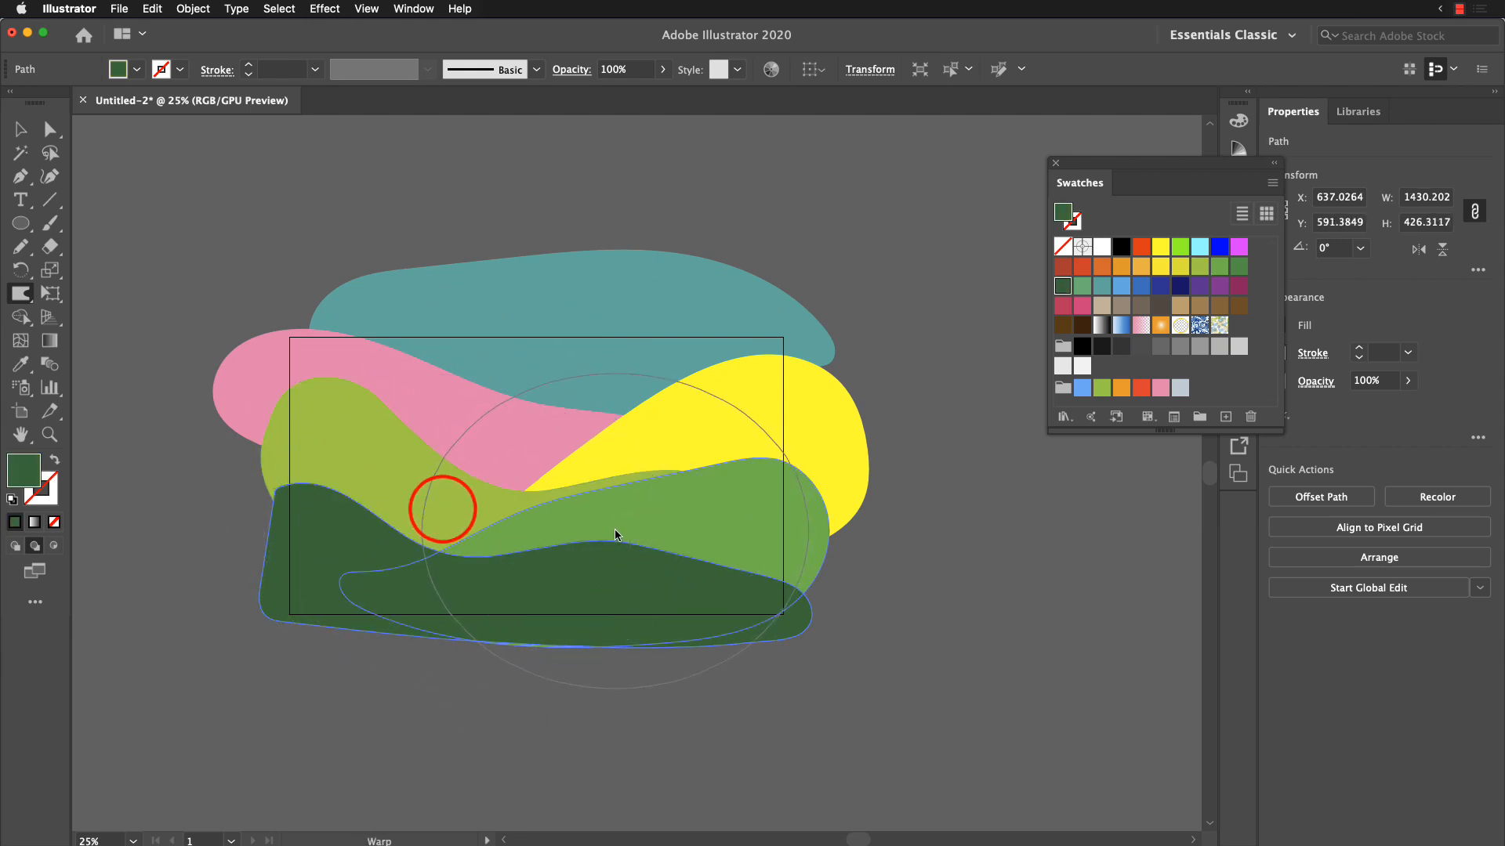
{"action": "left_click_drag", "start_coordinate": [615, 532], "coordinate": [652, 549]}
{"action": "left_click_drag", "start_coordinate": [763, 590], "coordinate": [811, 587]}
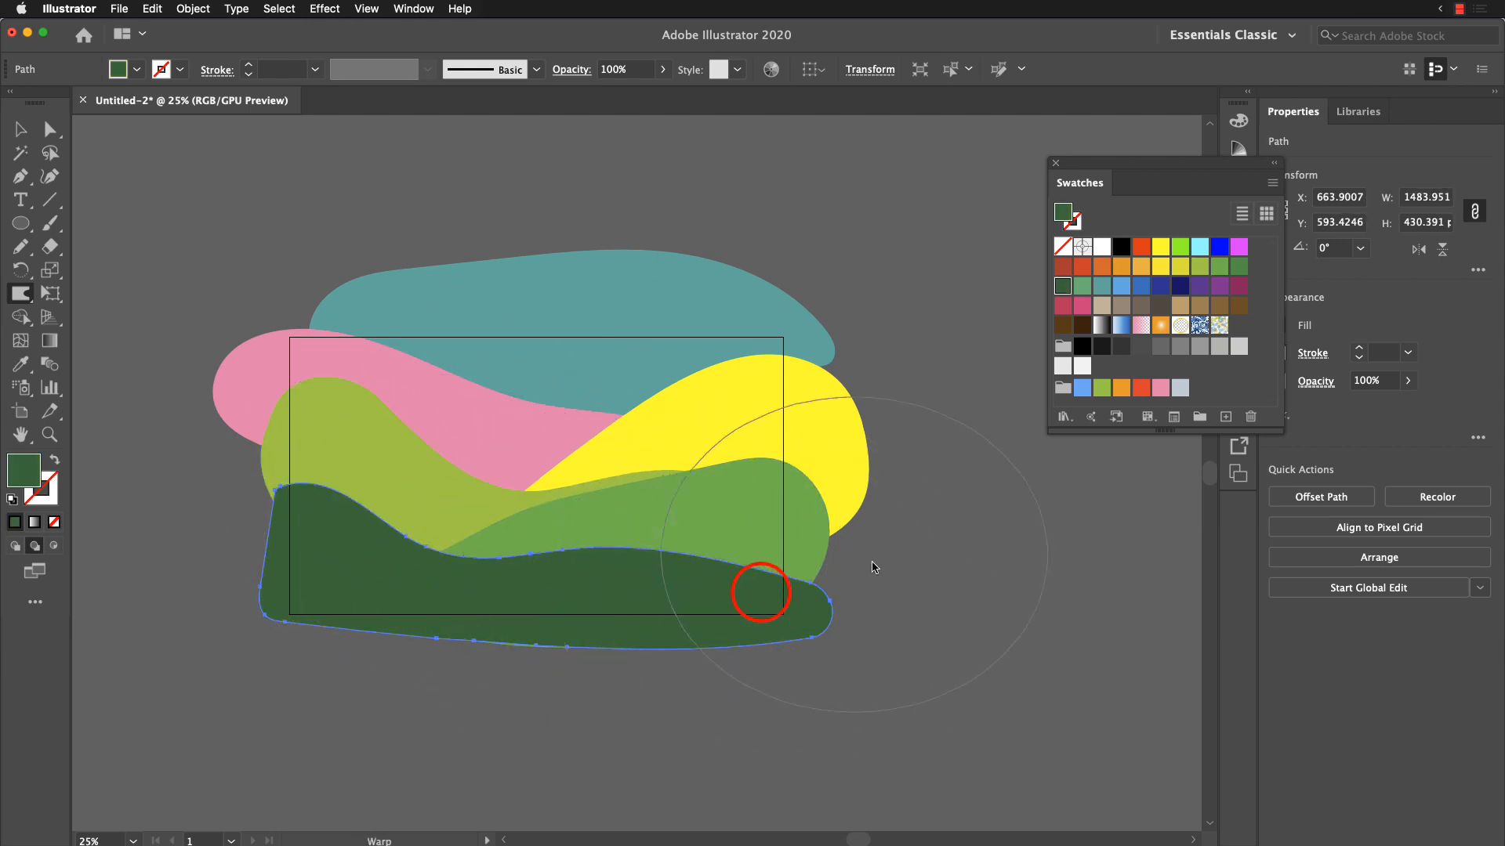
{"action": "key", "text": "v"}
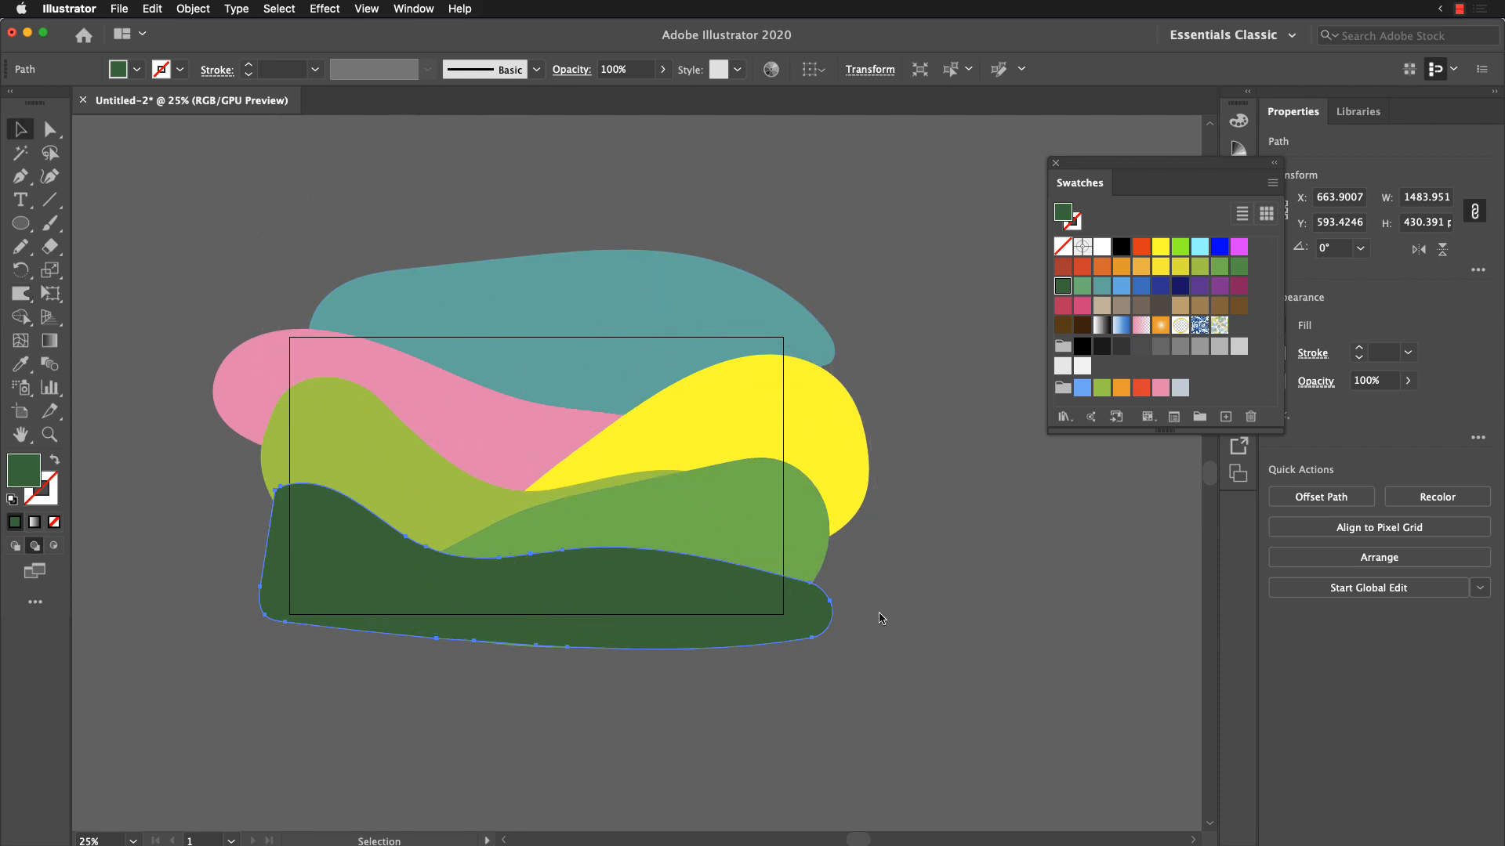
{"action": "left_click", "coordinate": [946, 593]}
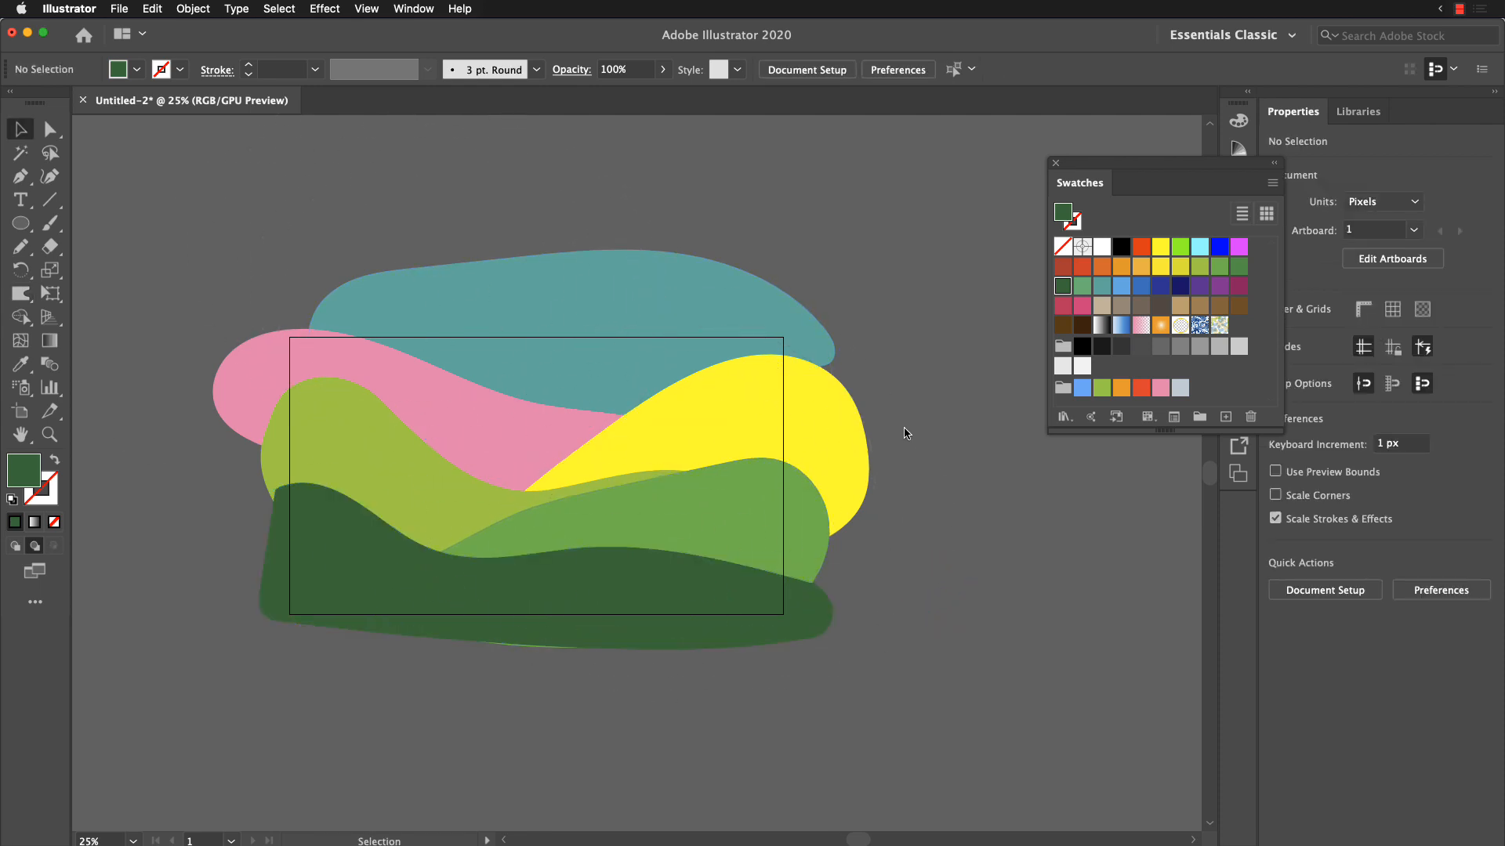
Step: Check the artwork cropped to the artboard in full-screen Presentation Mode, and return to the normal view
{"action": "key", "text": "shift+f"}
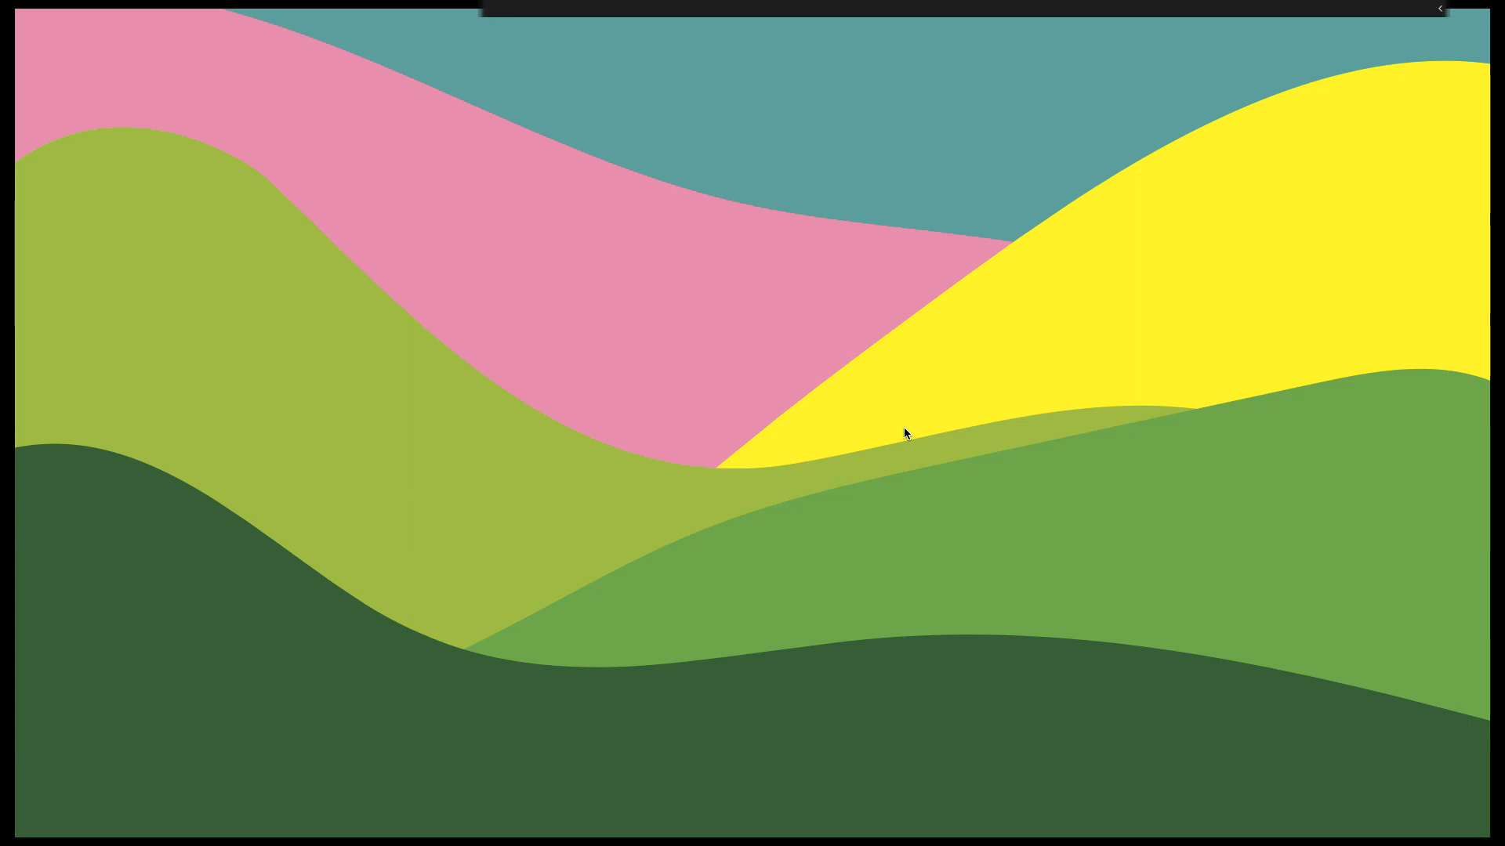
{"action": "key", "text": "Escape"}
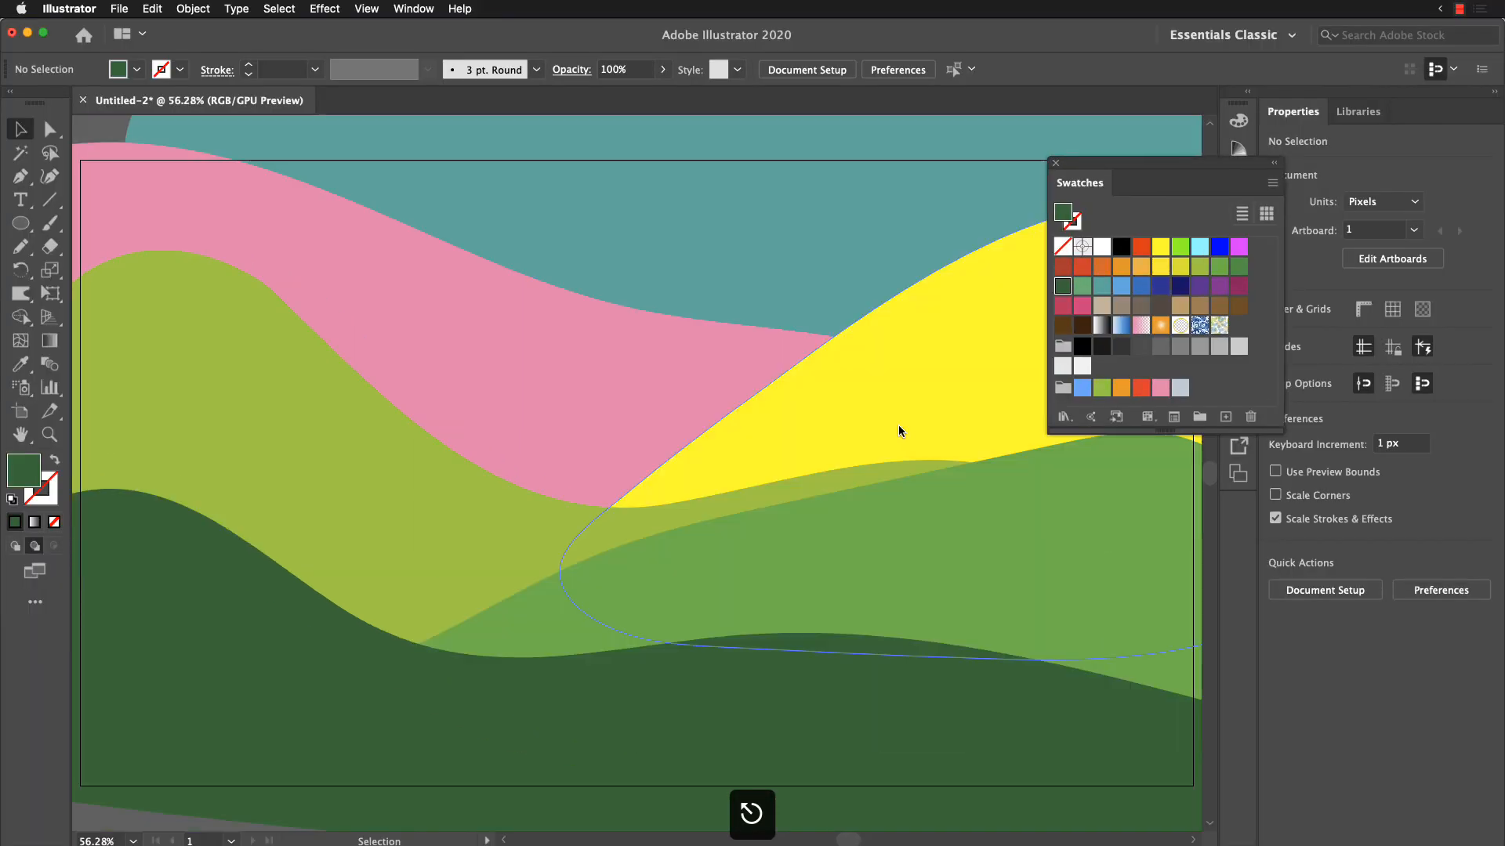
{"action": "key", "text": "shift+f"}
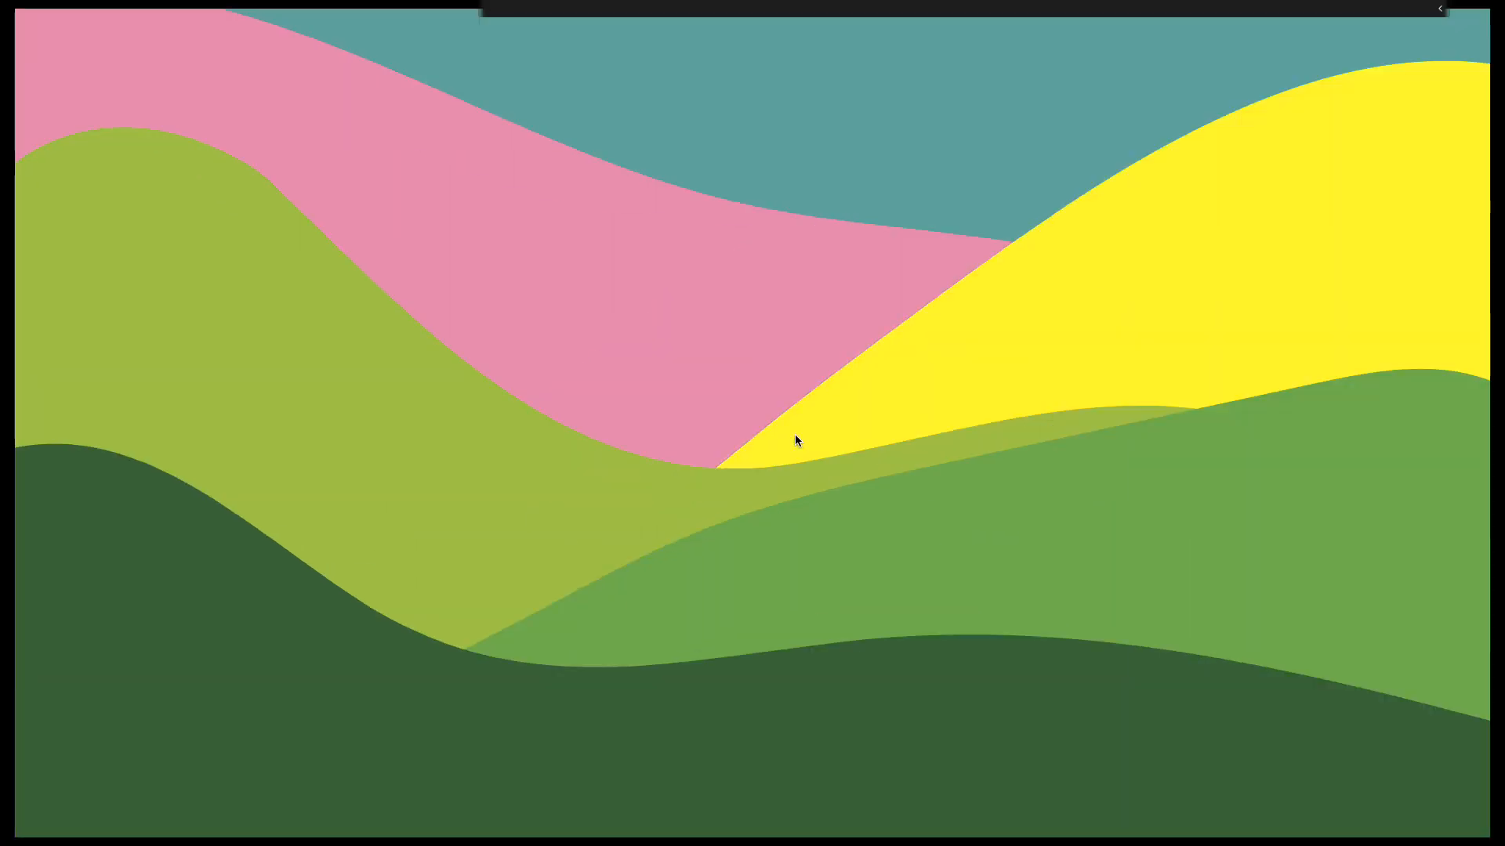
{"action": "key", "text": "Escape"}
Step: In Draw Normal mode, draw a closed wavy cloud about 910 × 273 px over the middle of the hills with the Pencil tool
{"action": "key", "text": "ctrl+minus"}
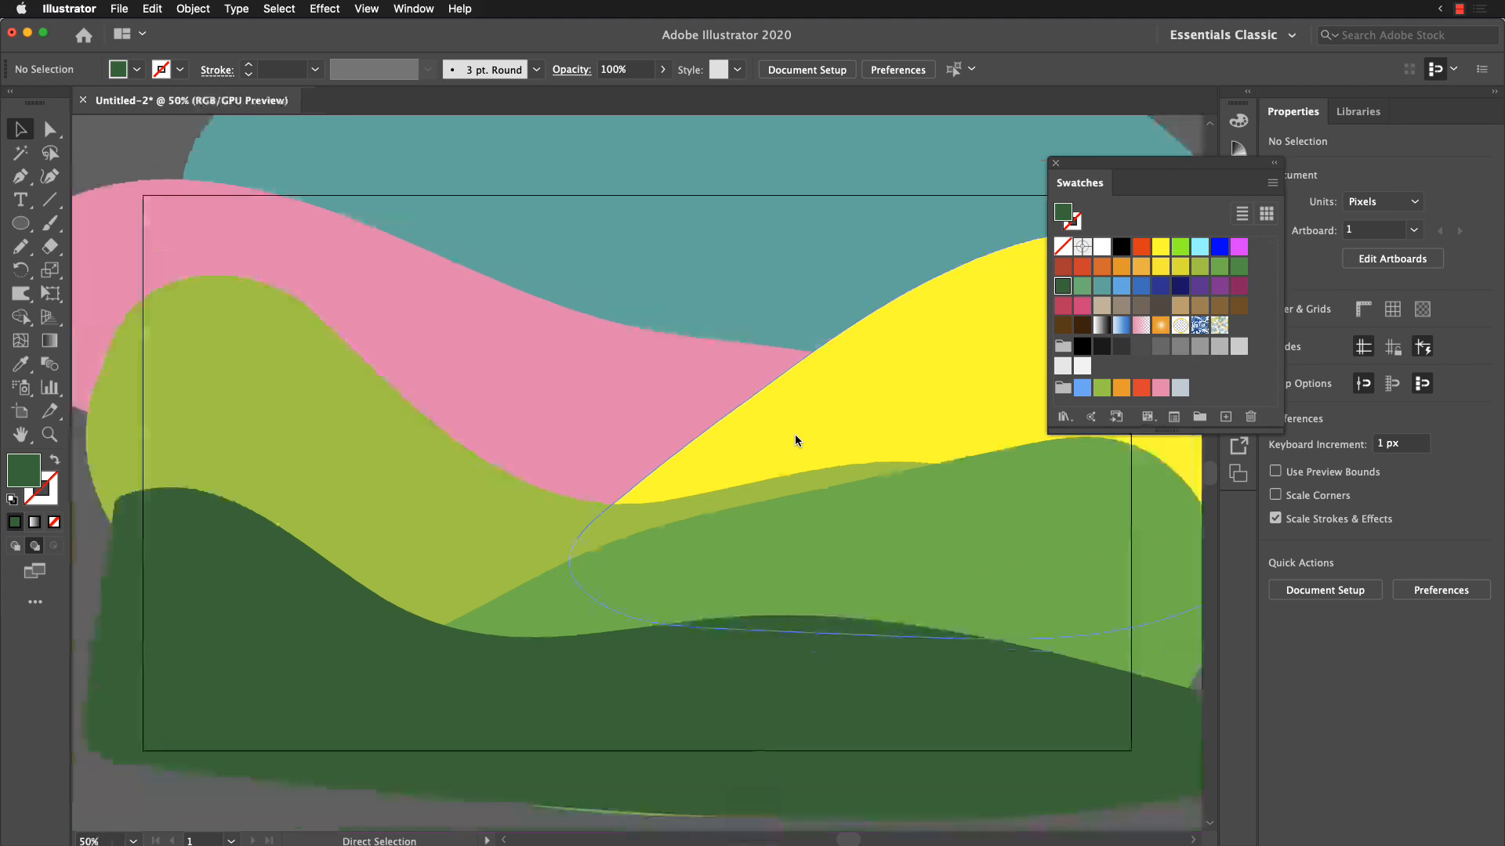
{"action": "left_click_drag", "start_coordinate": [765, 473], "coordinate": [662, 487]}
{"action": "key", "text": "ctrl+minus"}
{"action": "key", "text": "ctrl+minus"}
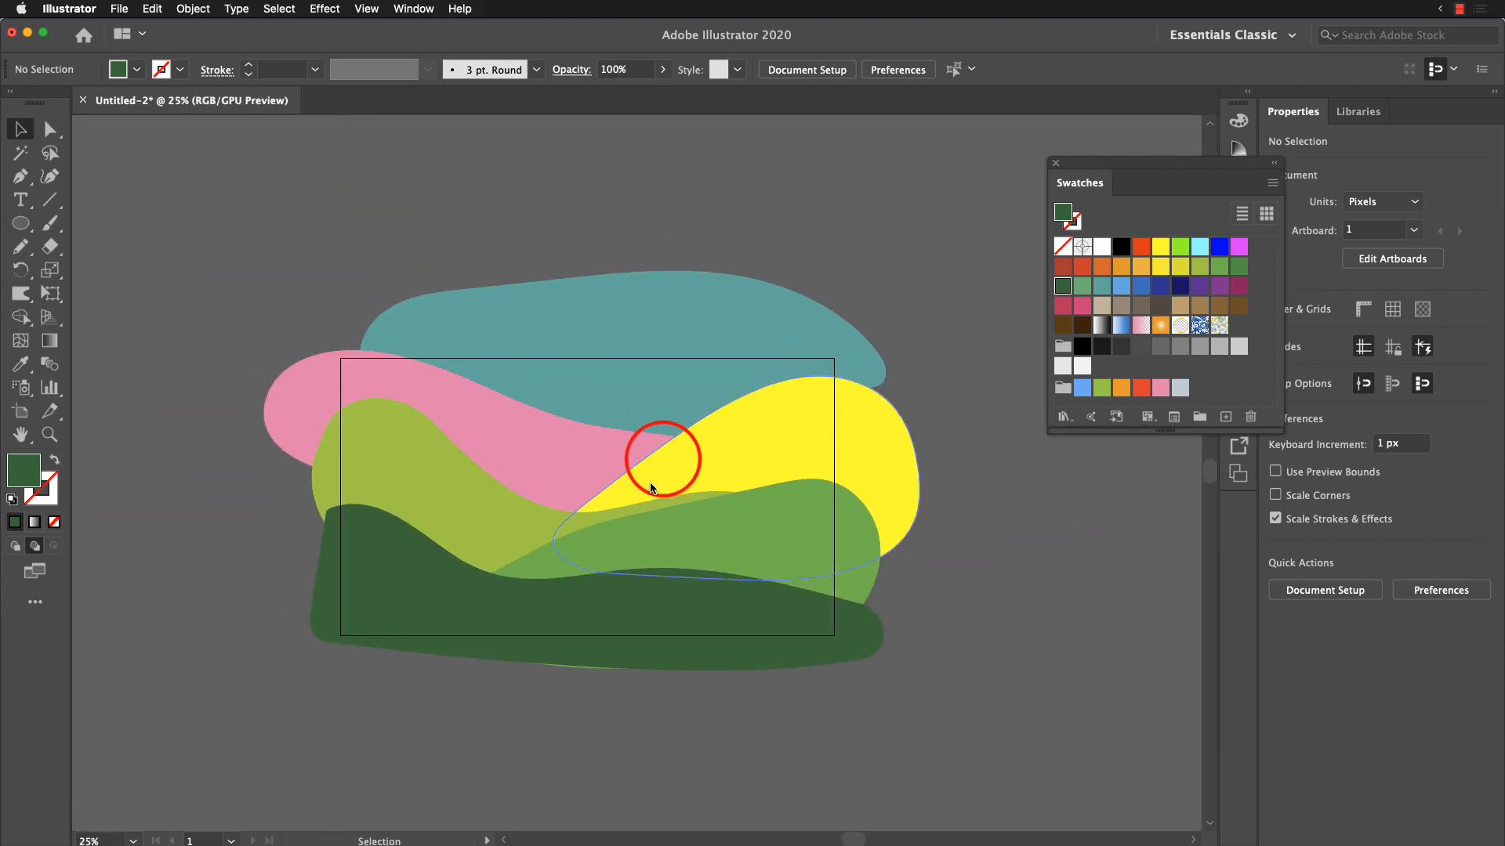
{"action": "key", "text": "z"}
{"action": "left_click", "coordinate": [623, 491]}
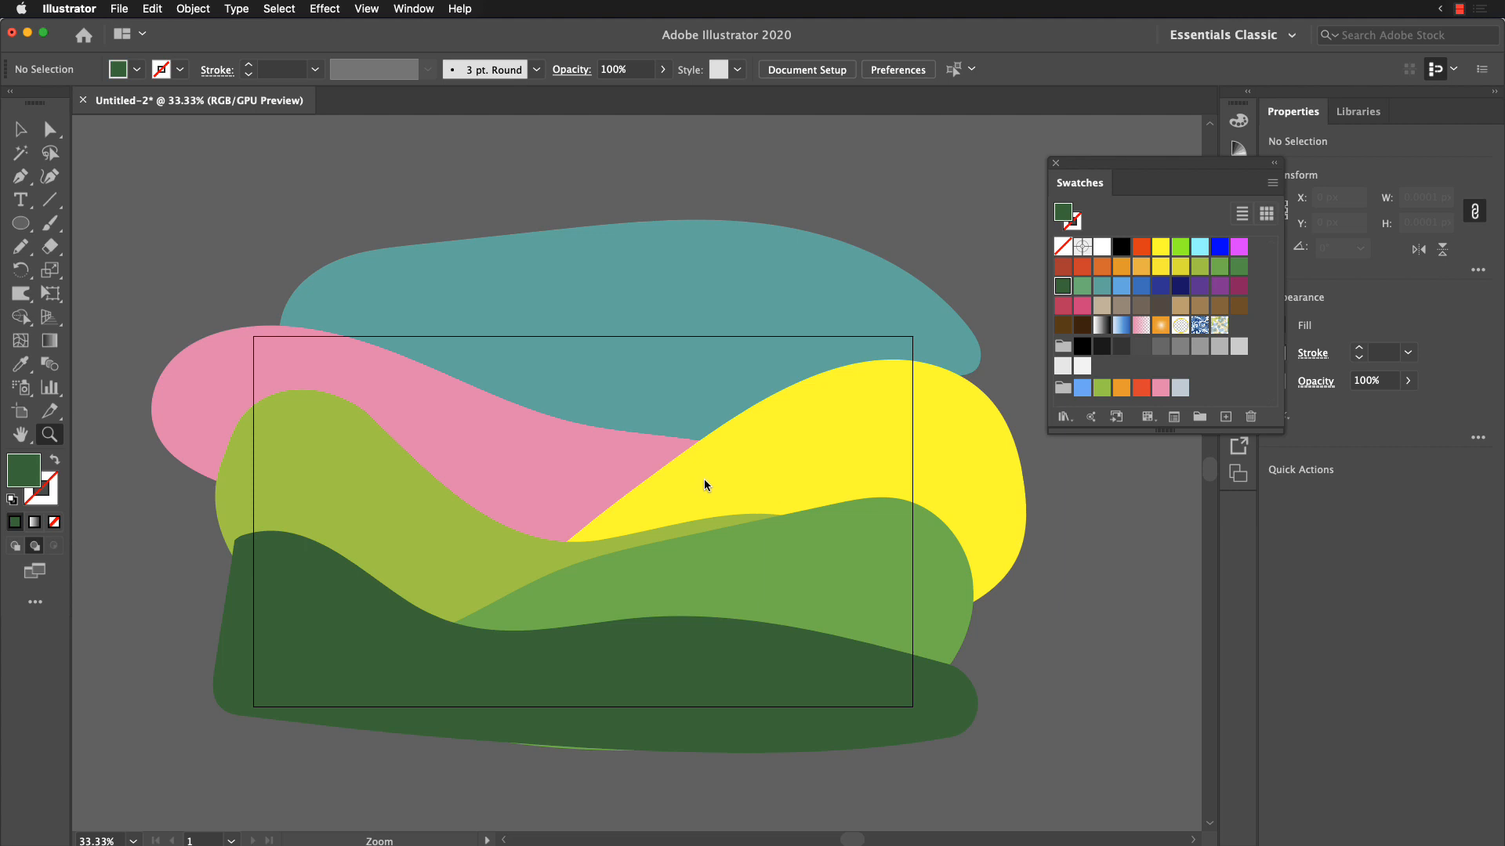
{"action": "key", "text": "n"}
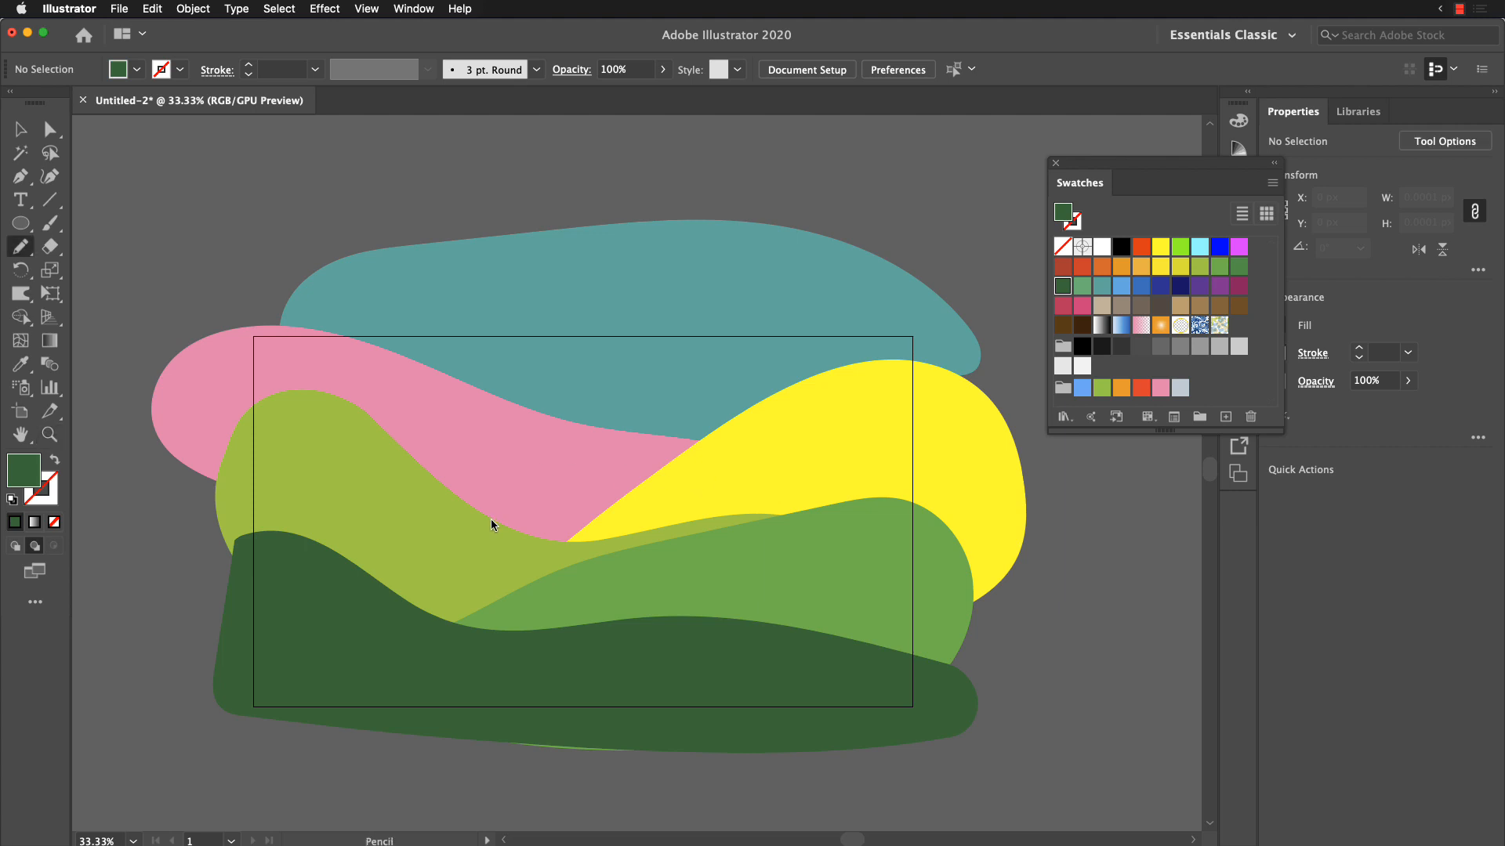
{"action": "left_click", "coordinate": [18, 546]}
{"action": "mouse_move", "coordinate": [527, 546]}
{"action": "left_mouse_down"}
{"action": "mouse_move", "coordinate": [405, 542]}
{"action": "mouse_move", "coordinate": [379, 522]}
{"action": "mouse_move", "coordinate": [392, 464]}
{"action": "mouse_move", "coordinate": [433, 468]}
{"action": "mouse_move", "coordinate": [481, 443]}
{"action": "left_mouse_up"}
{"action": "left_click_drag", "start_coordinate": [639, 533], "coordinate": [537, 541]}
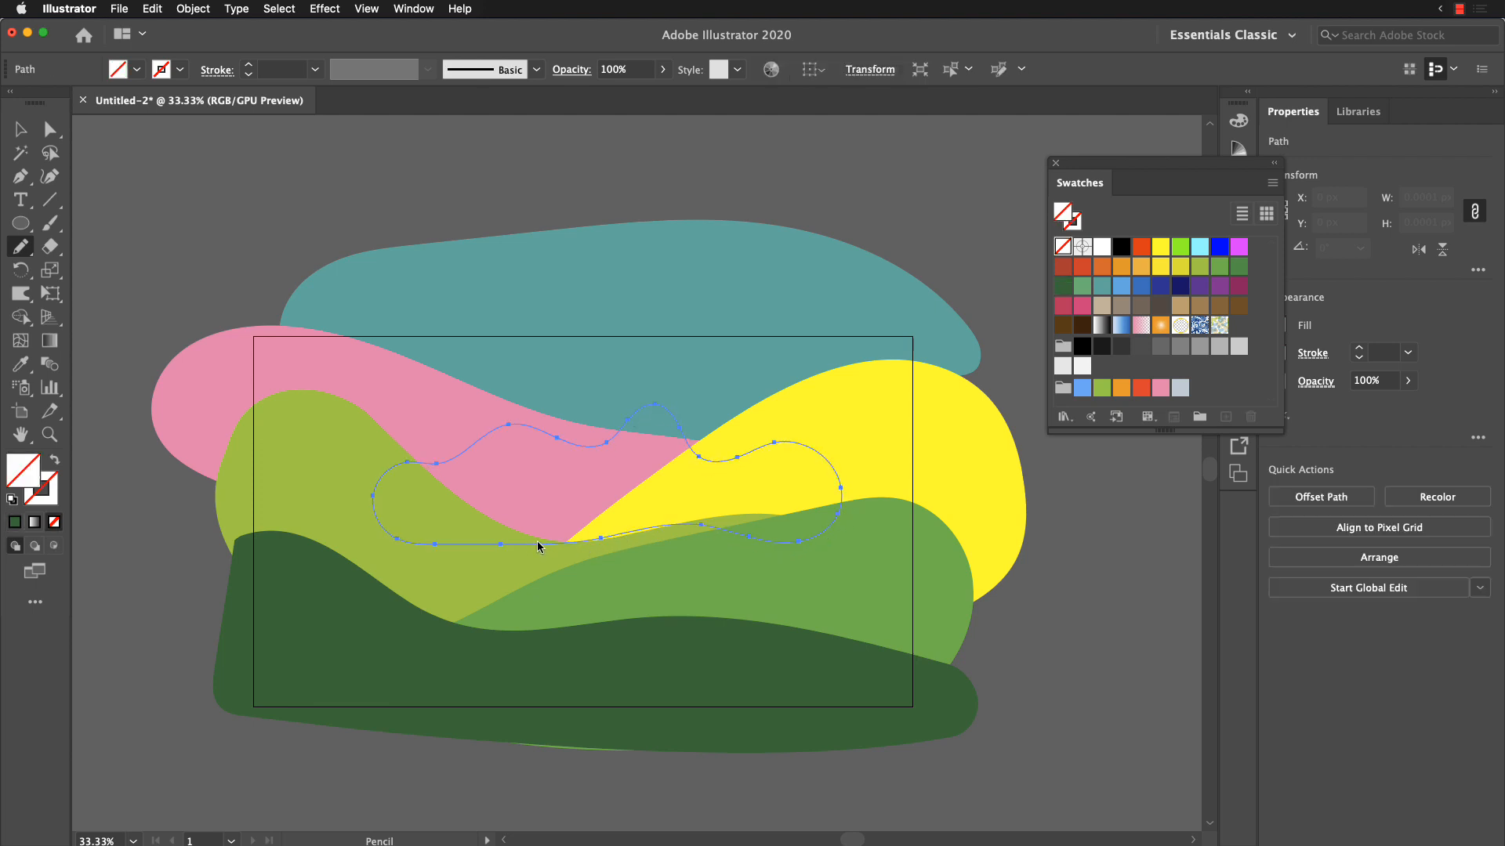
Step: Fill the cloud shape white, then try the Orchid gradient on it and undo that gradient
{"action": "left_click", "coordinate": [1102, 247]}
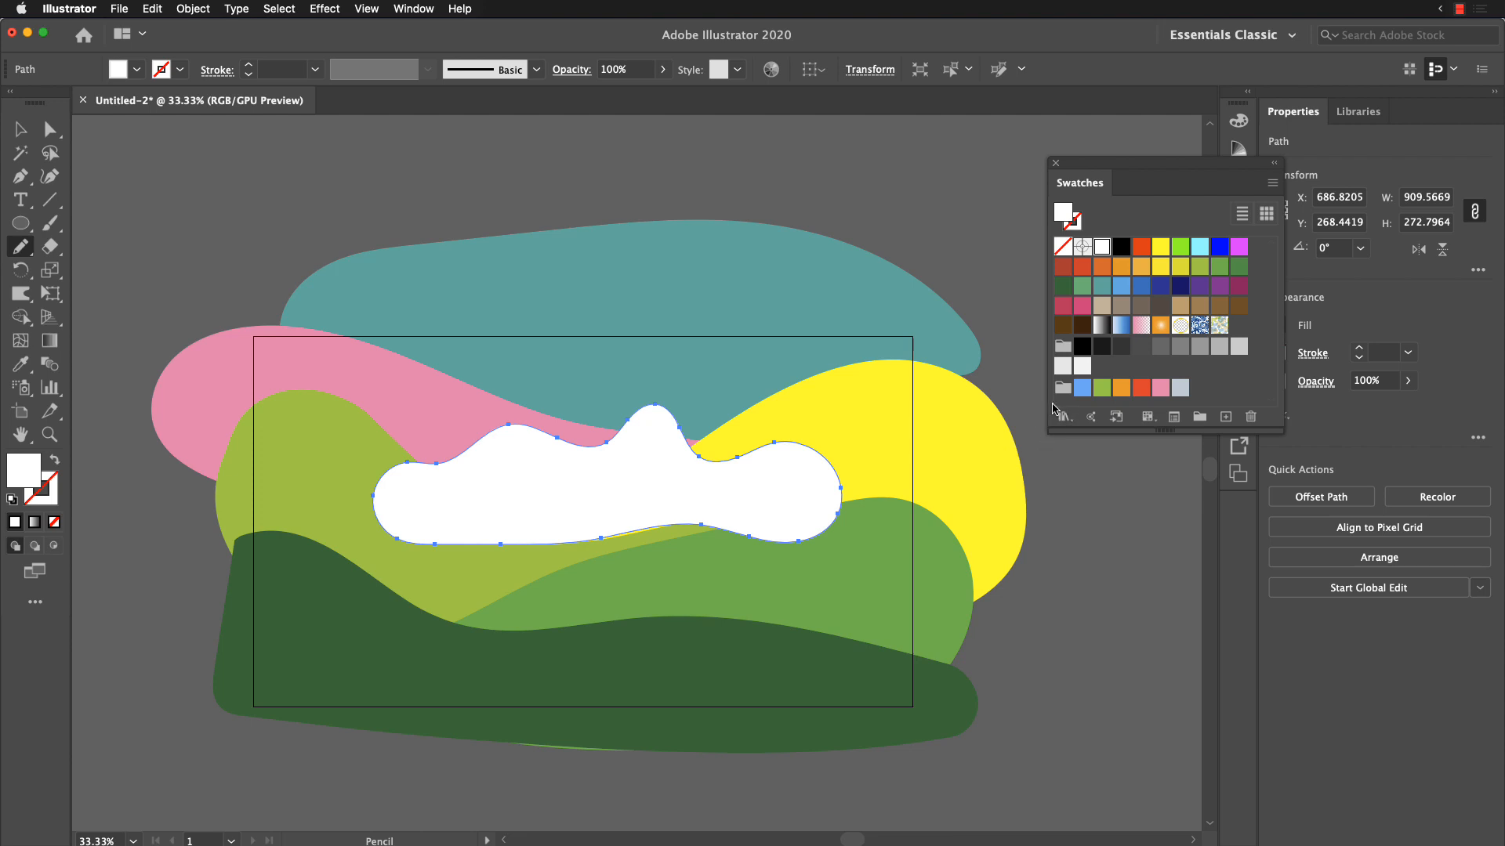
{"action": "left_click", "coordinate": [1142, 325]}
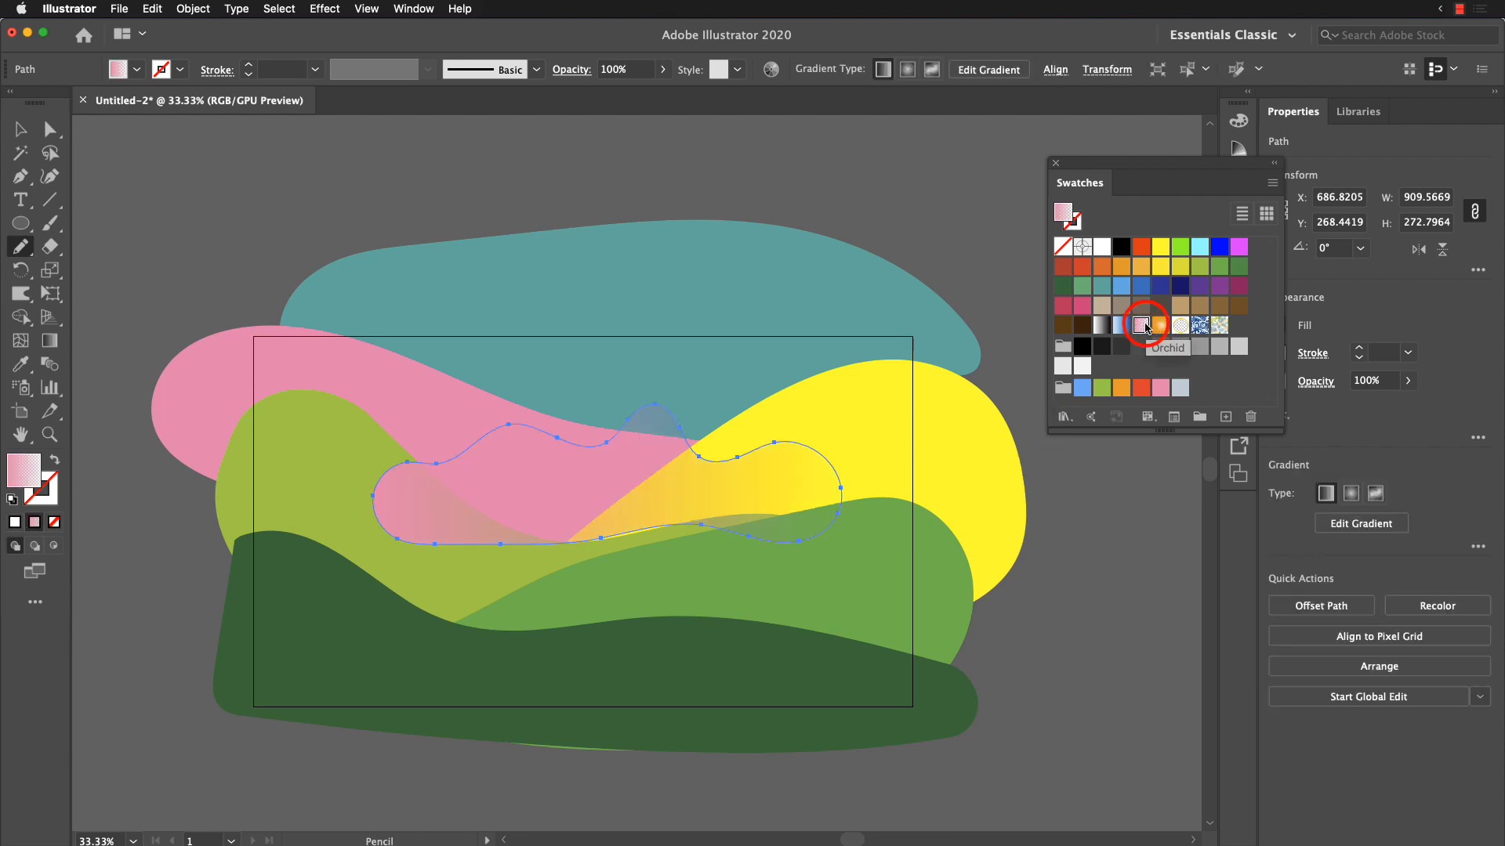
{"action": "key", "text": "super+z"}
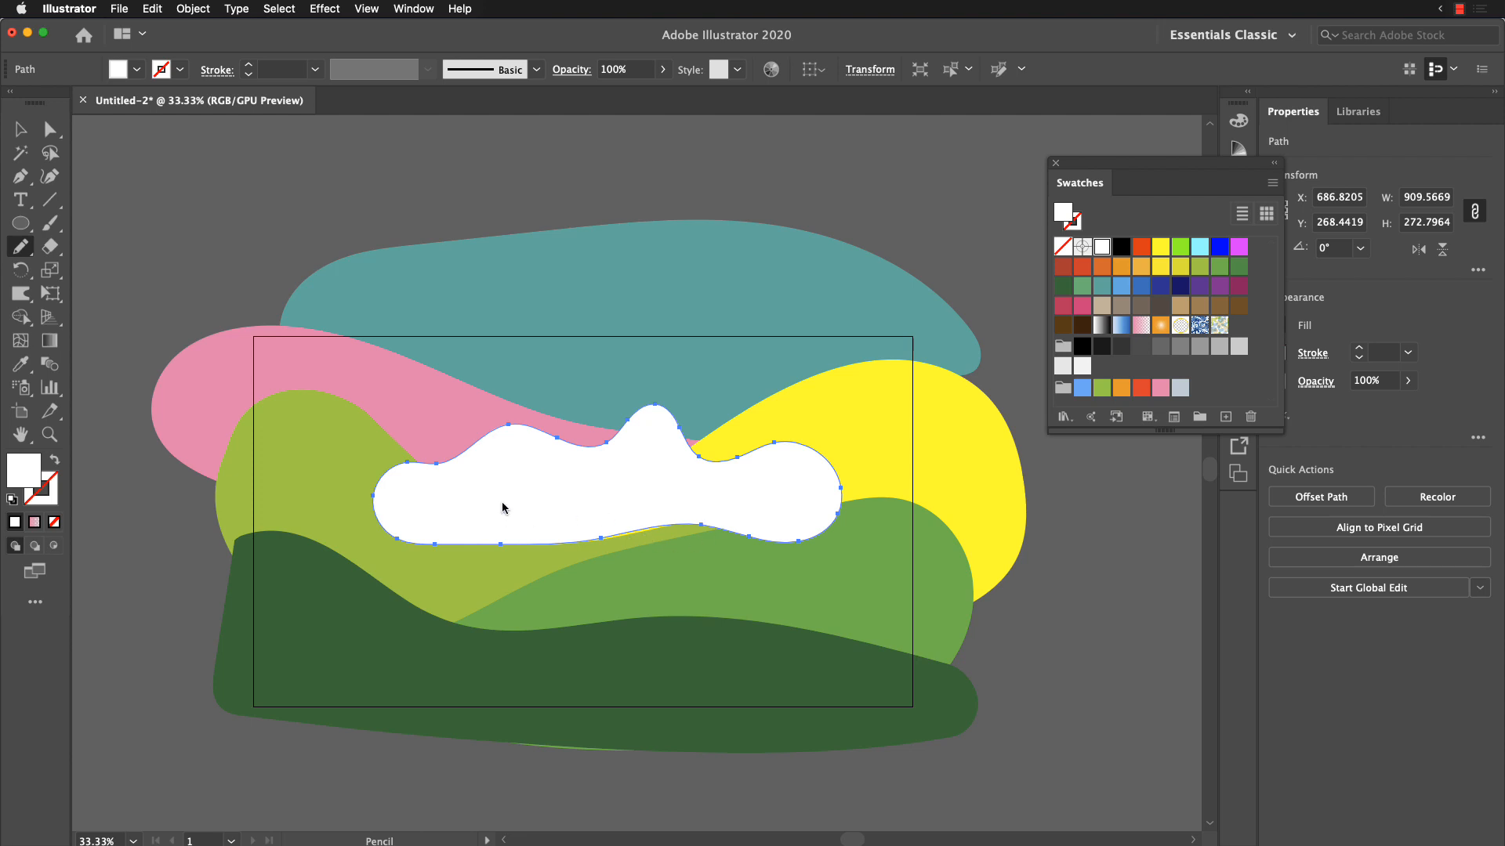
Step: Paste the line 'Do remember they can't cancel the spring' as point type on the white cloud
{"action": "key", "text": "t"}
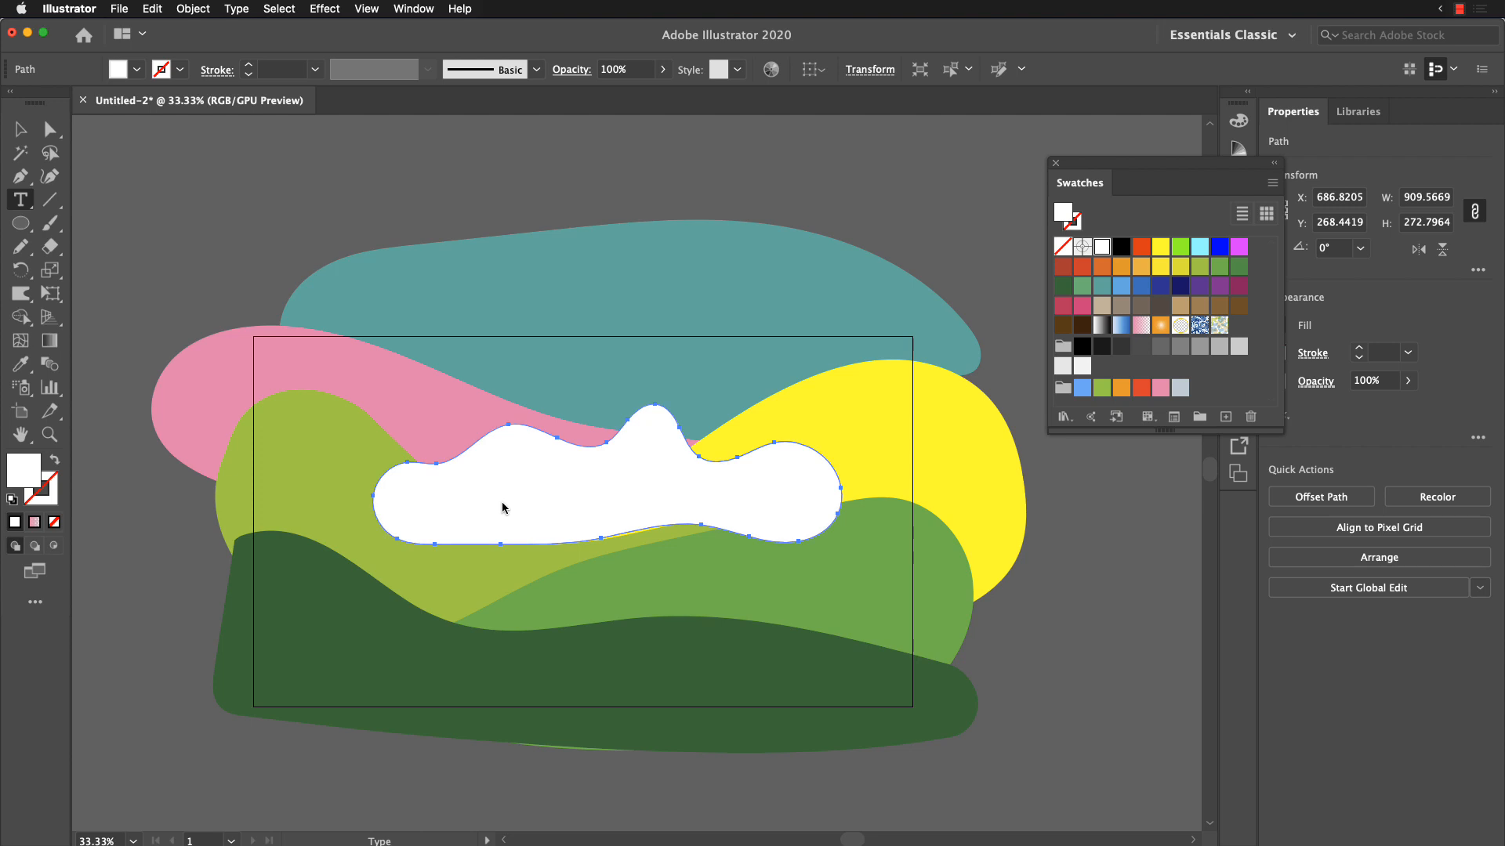
{"action": "left_click", "coordinate": [440, 494]}
{"action": "key", "text": "super+v"}
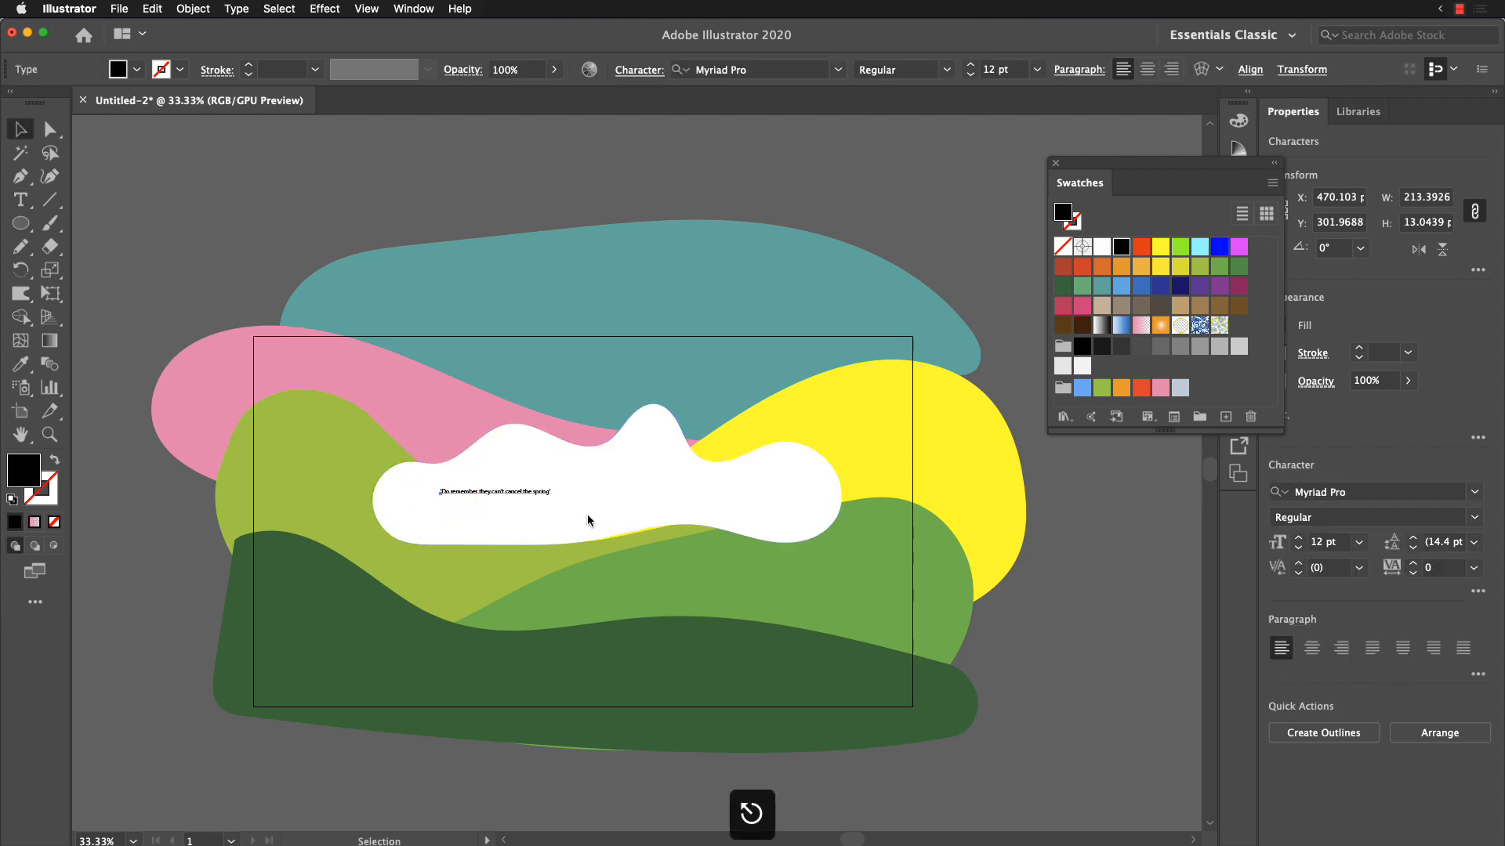
Step: Show the bounding box of the pasted text and scale it up to about 679 × 41 px
{"action": "left_click", "coordinate": [547, 493], "text": "super"}
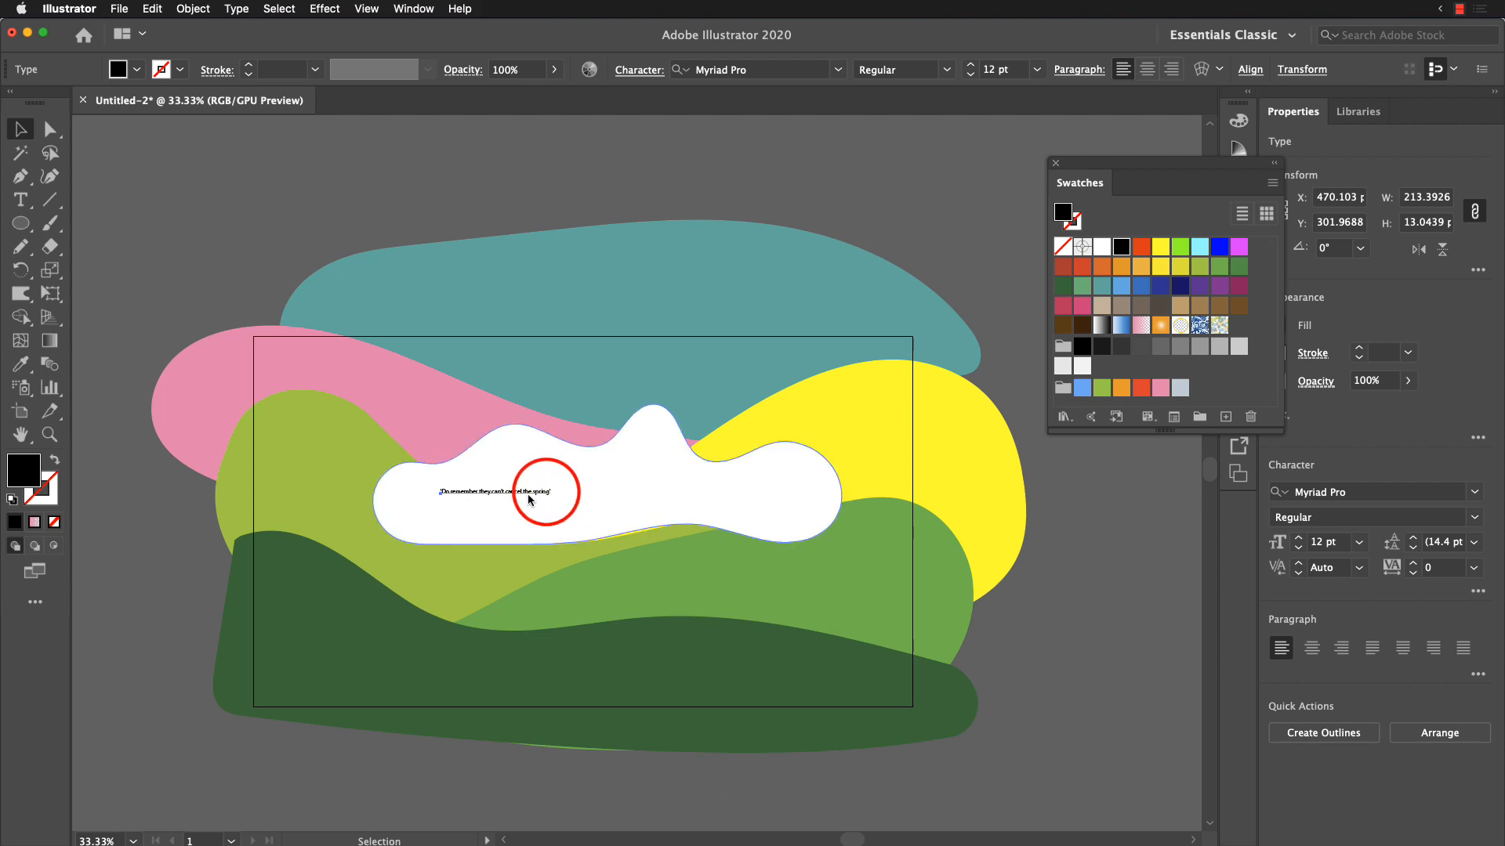
{"action": "left_click", "coordinate": [147, 255]}
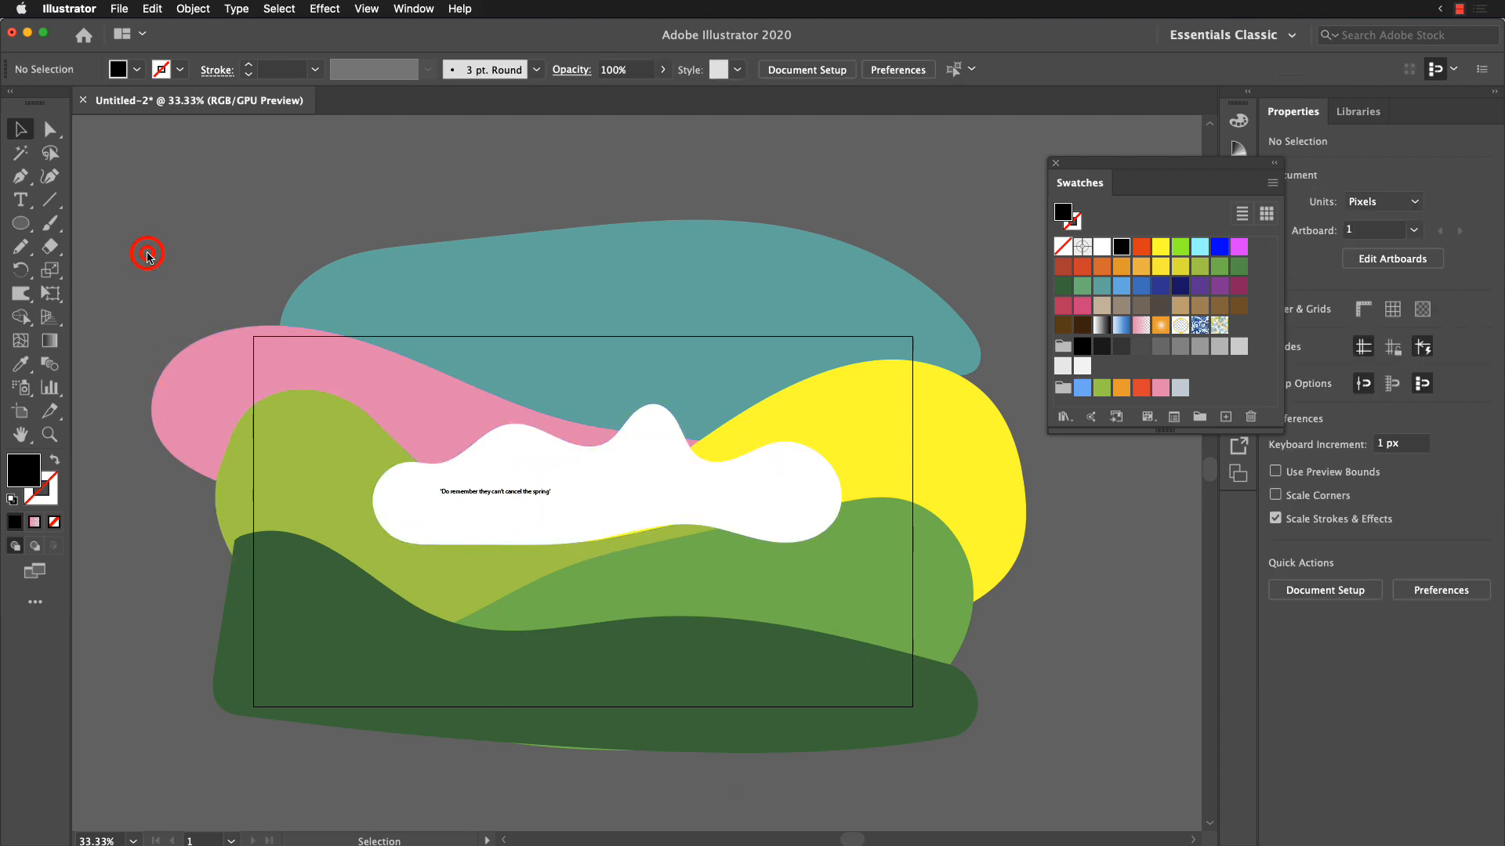
{"action": "left_click", "coordinate": [500, 491]}
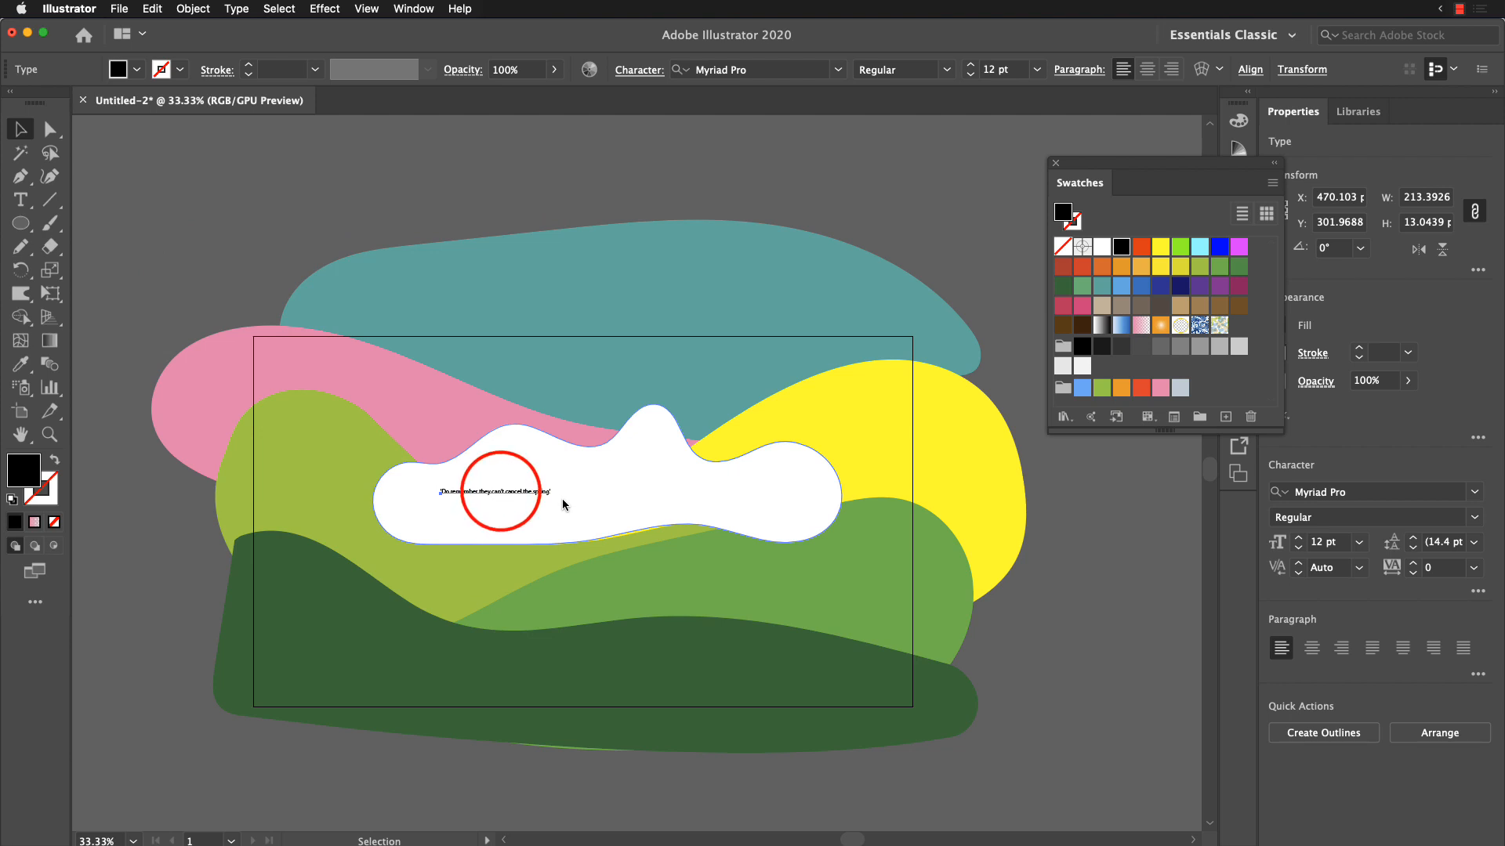
{"action": "key", "text": "super+shift+b"}
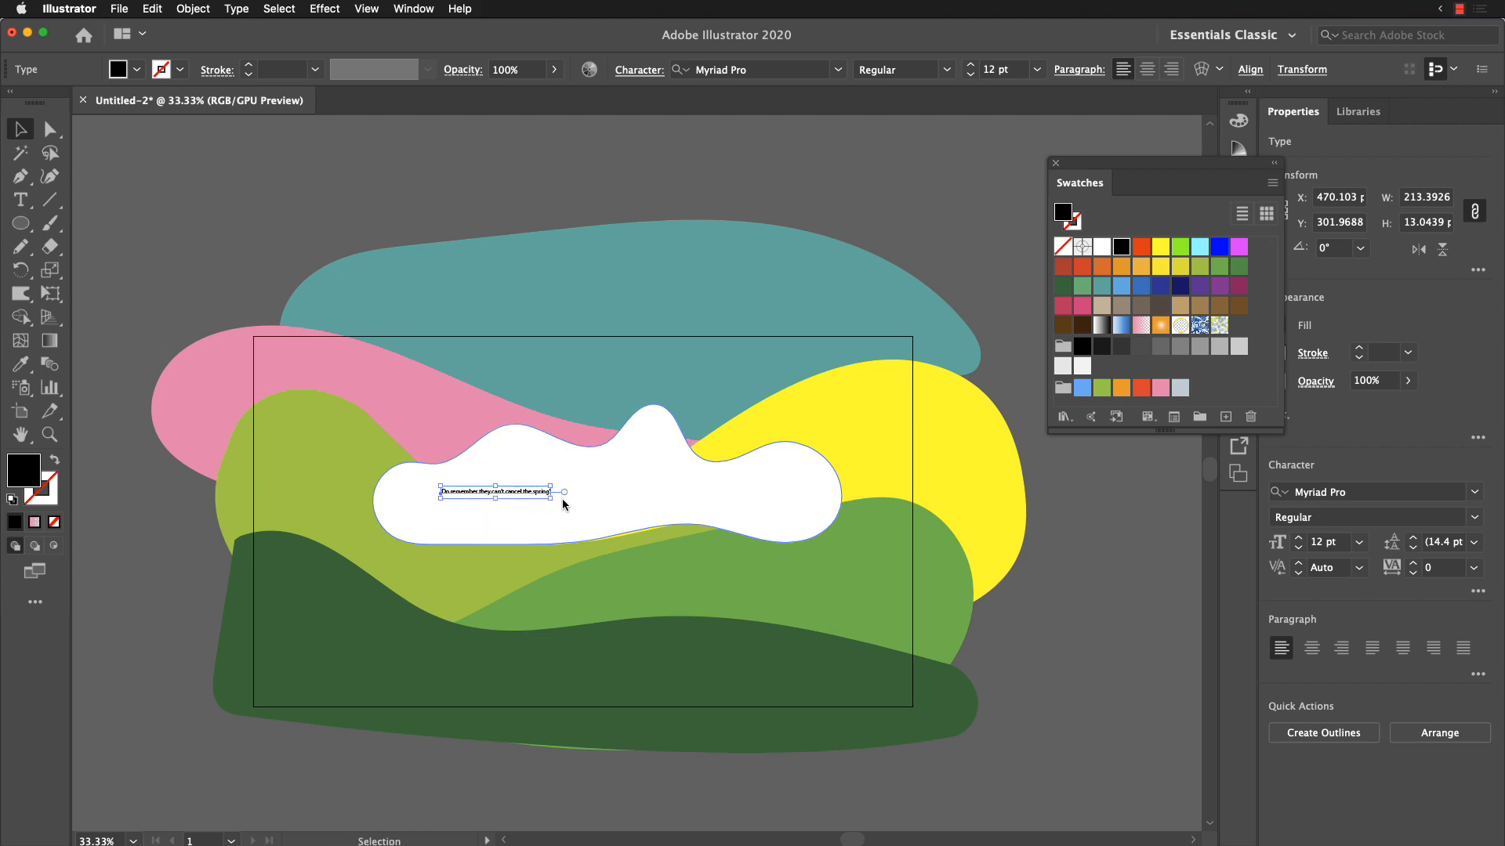
{"action": "left_click_drag", "start_coordinate": [548, 498], "coordinate": [789, 623]}
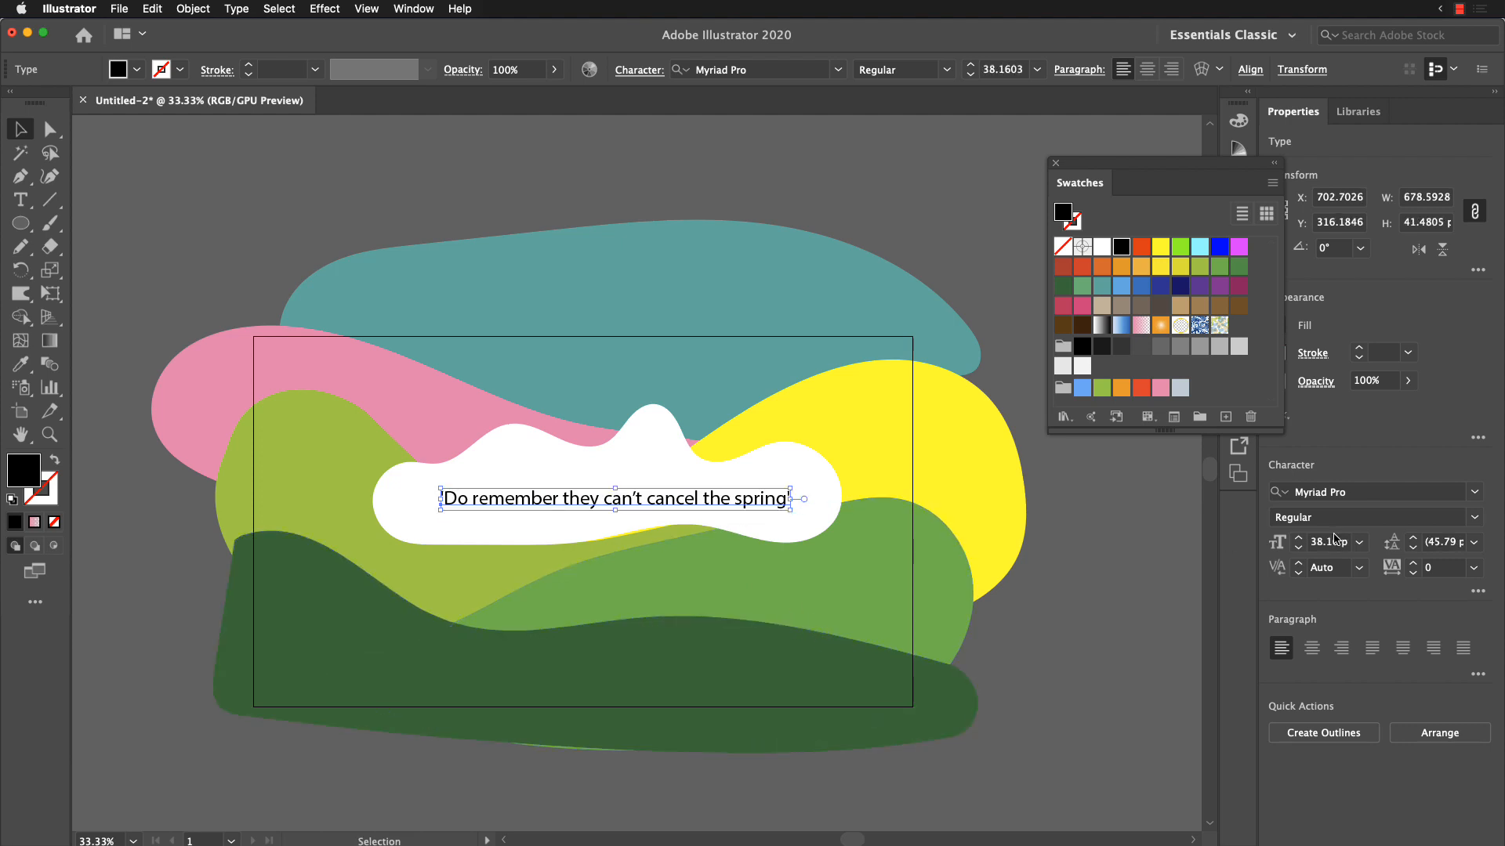
Step: Search the fonts for "mon" and set the quote text in Mont Bold
{"action": "left_click", "coordinate": [1361, 496]}
{"action": "type", "text": "mon"}
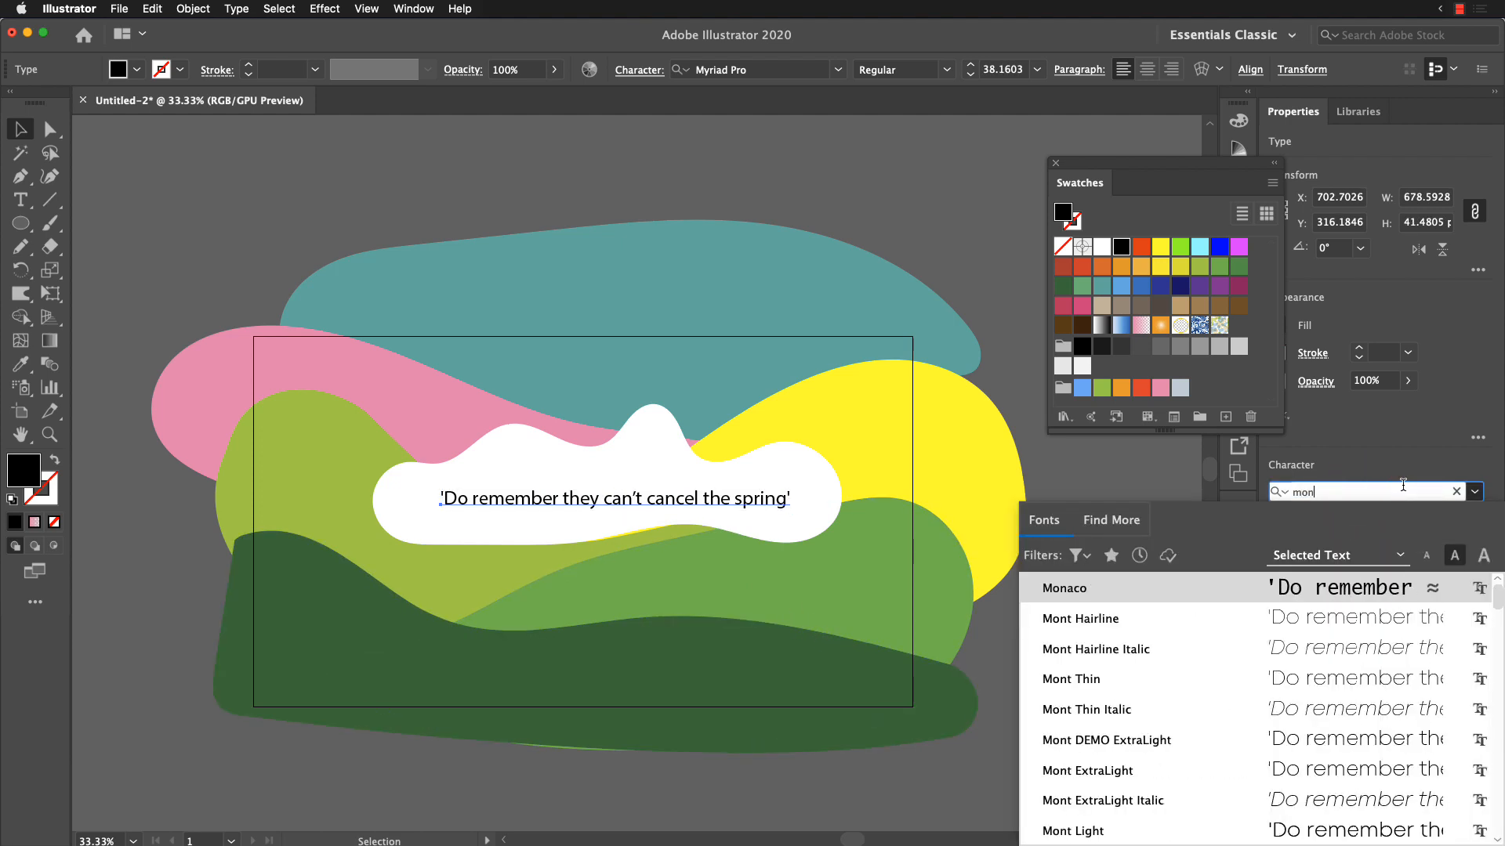
{"action": "scroll", "coordinate": [1364, 646], "scroll_direction": "down", "scroll_amount": 8}
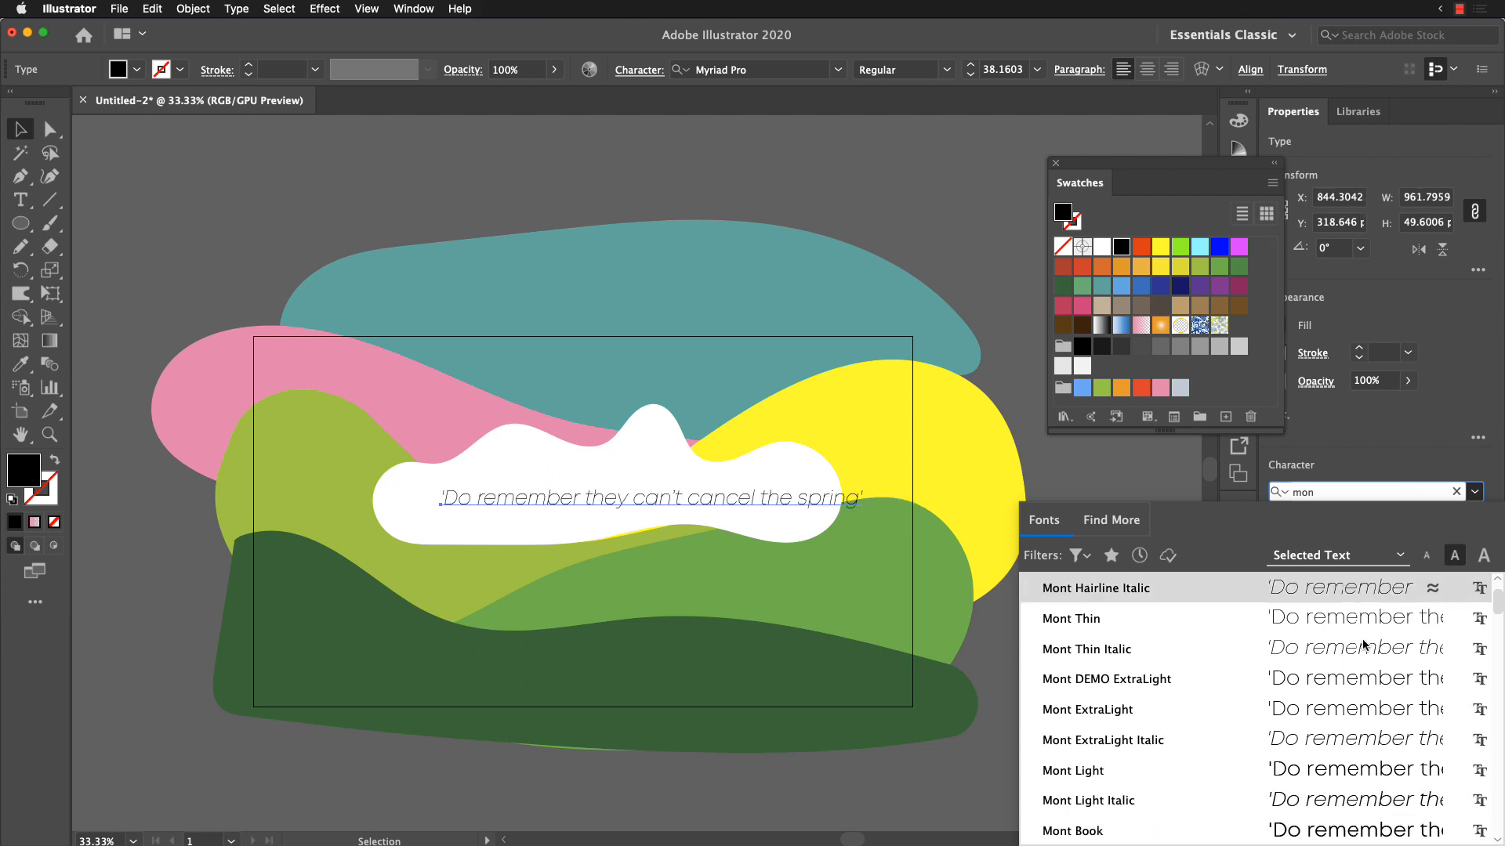
{"action": "scroll", "coordinate": [1364, 647], "scroll_direction": "down", "scroll_amount": 3}
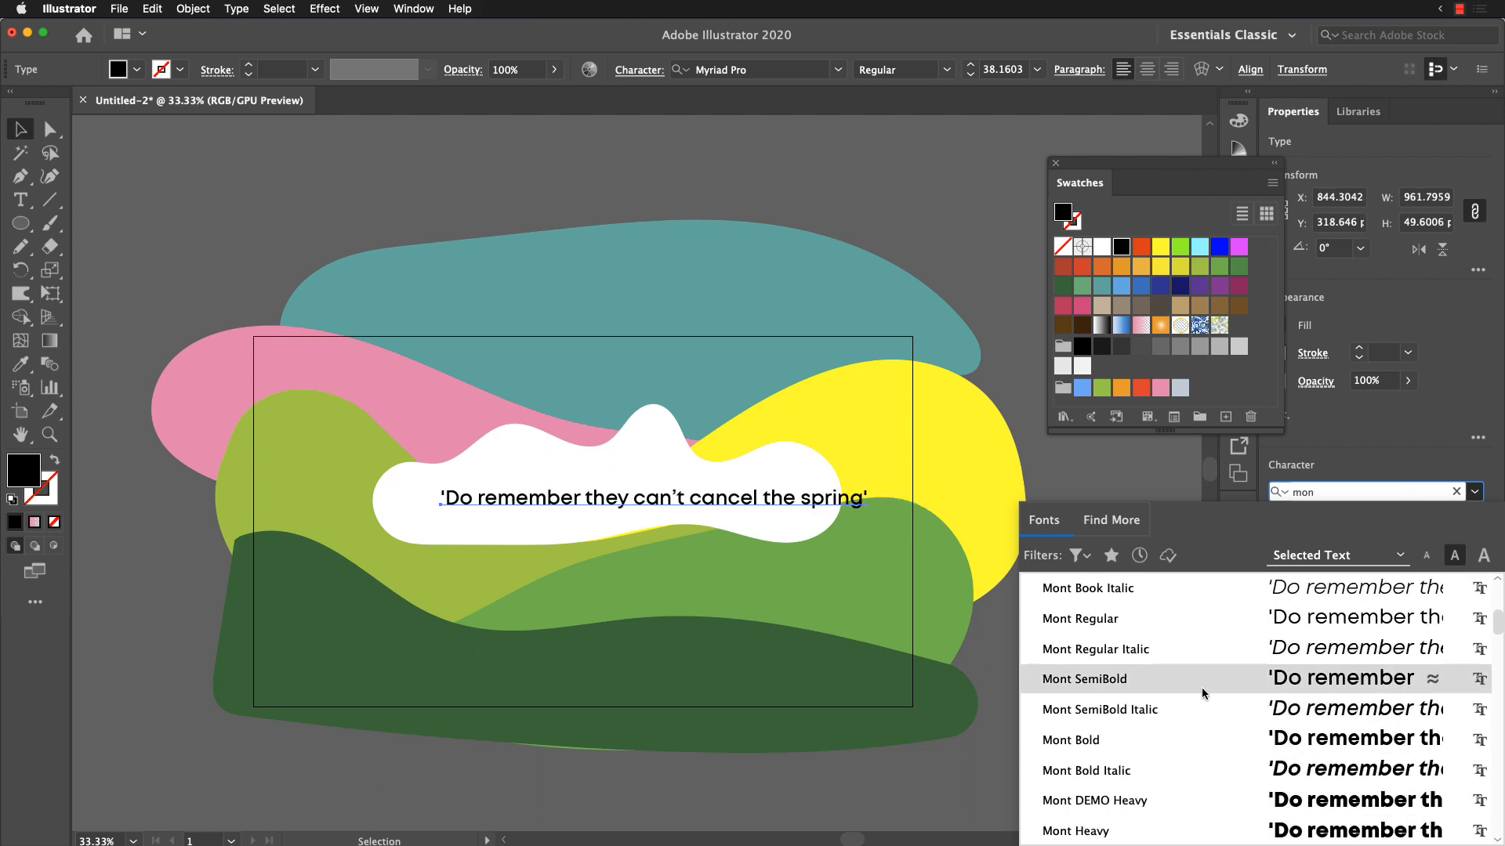
{"action": "left_click", "coordinate": [1228, 740]}
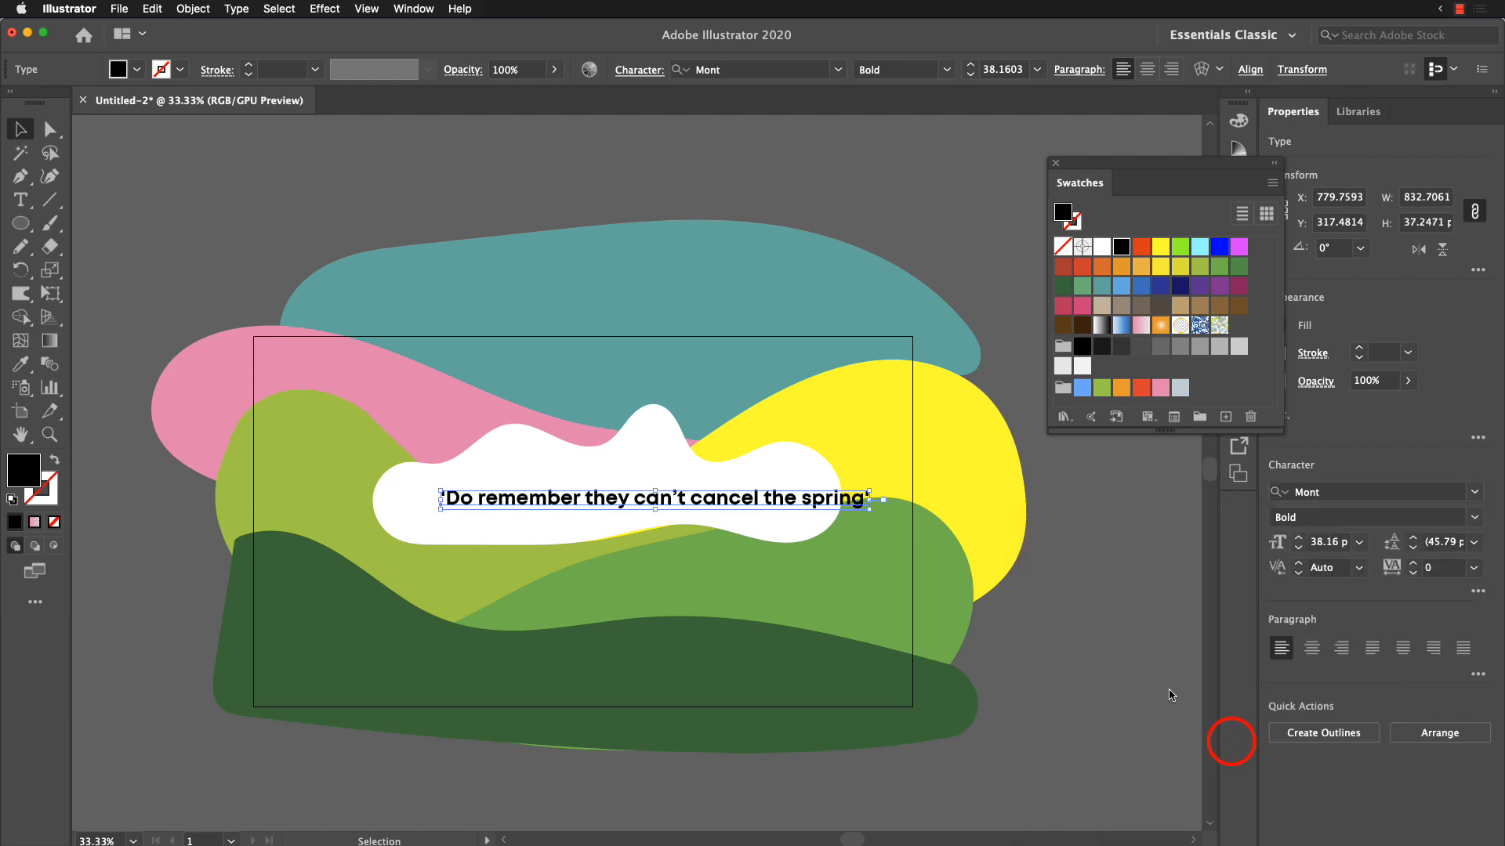
Step: Search the fonts for "Montr", shorten the search to "Mont", and apply Mont Hairline to the quote text
{"action": "left_click", "coordinate": [1340, 492]}
{"action": "left_click", "coordinate": [1349, 491]}
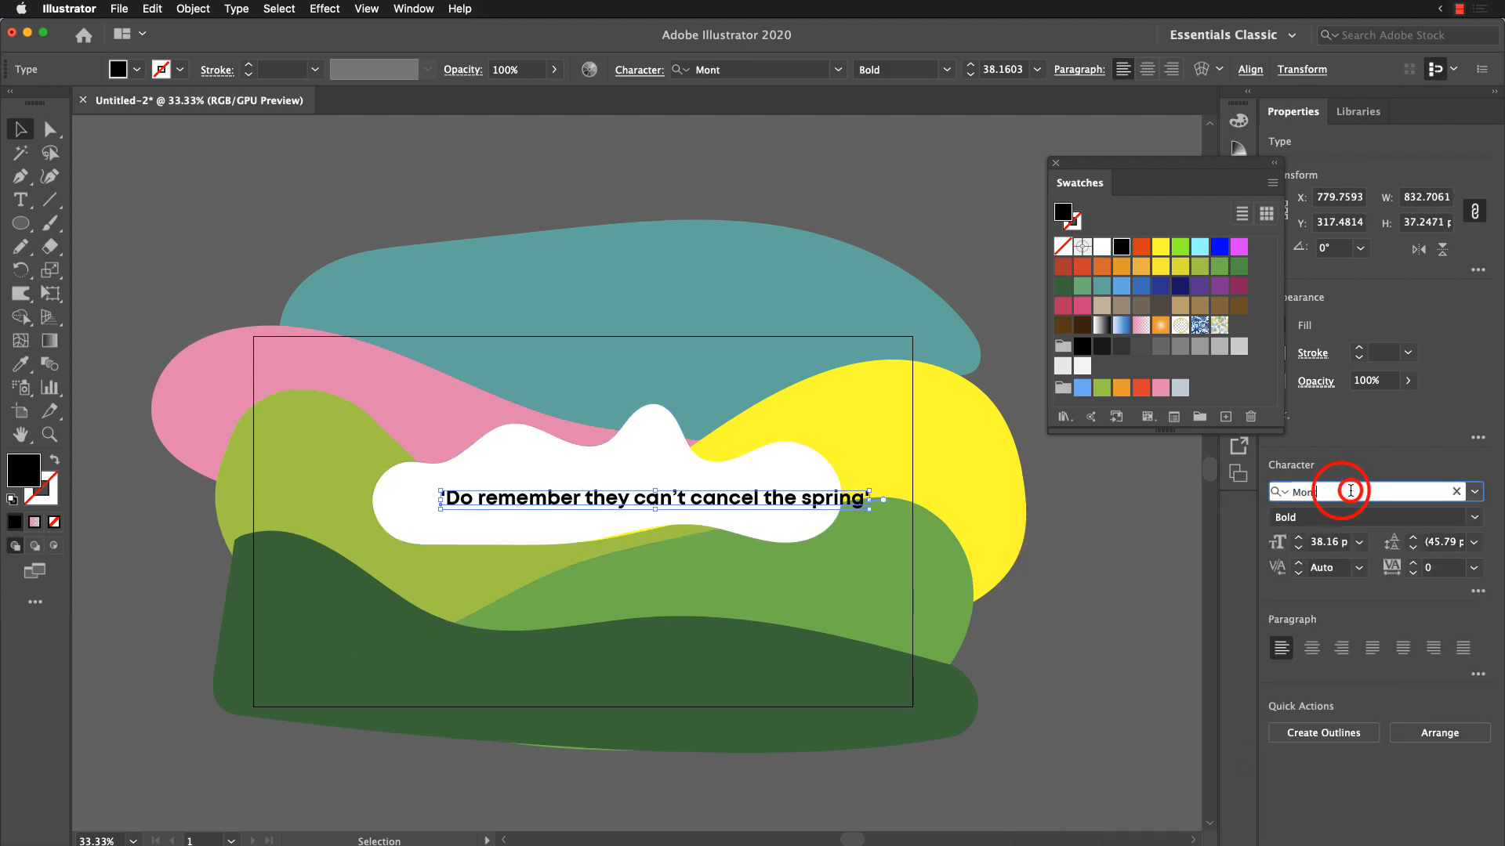
{"action": "type", "text": "r"}
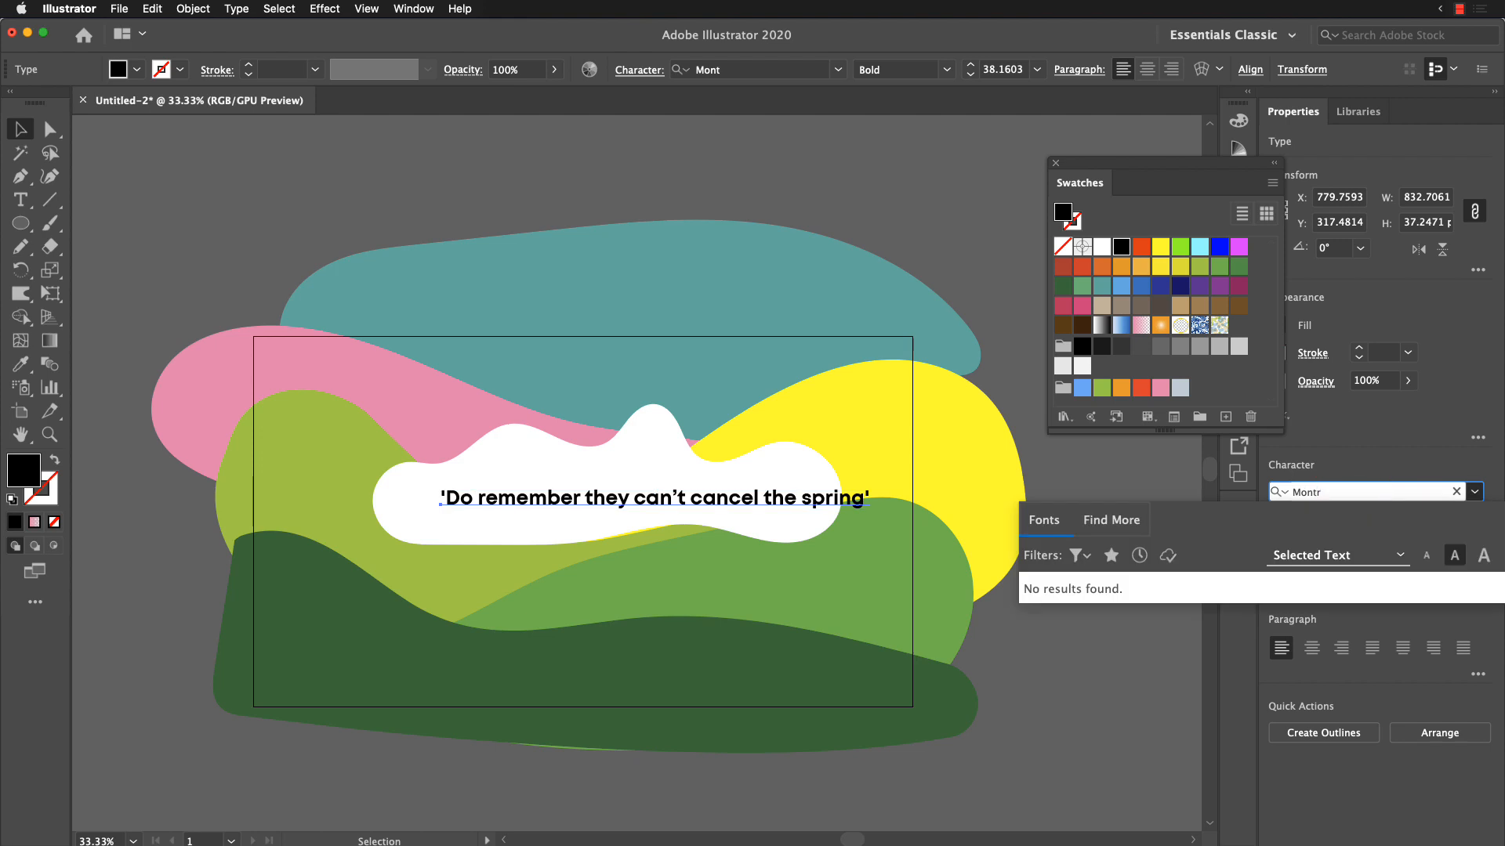
{"action": "key", "text": "BackSpace"}
{"action": "key", "text": "Return"}
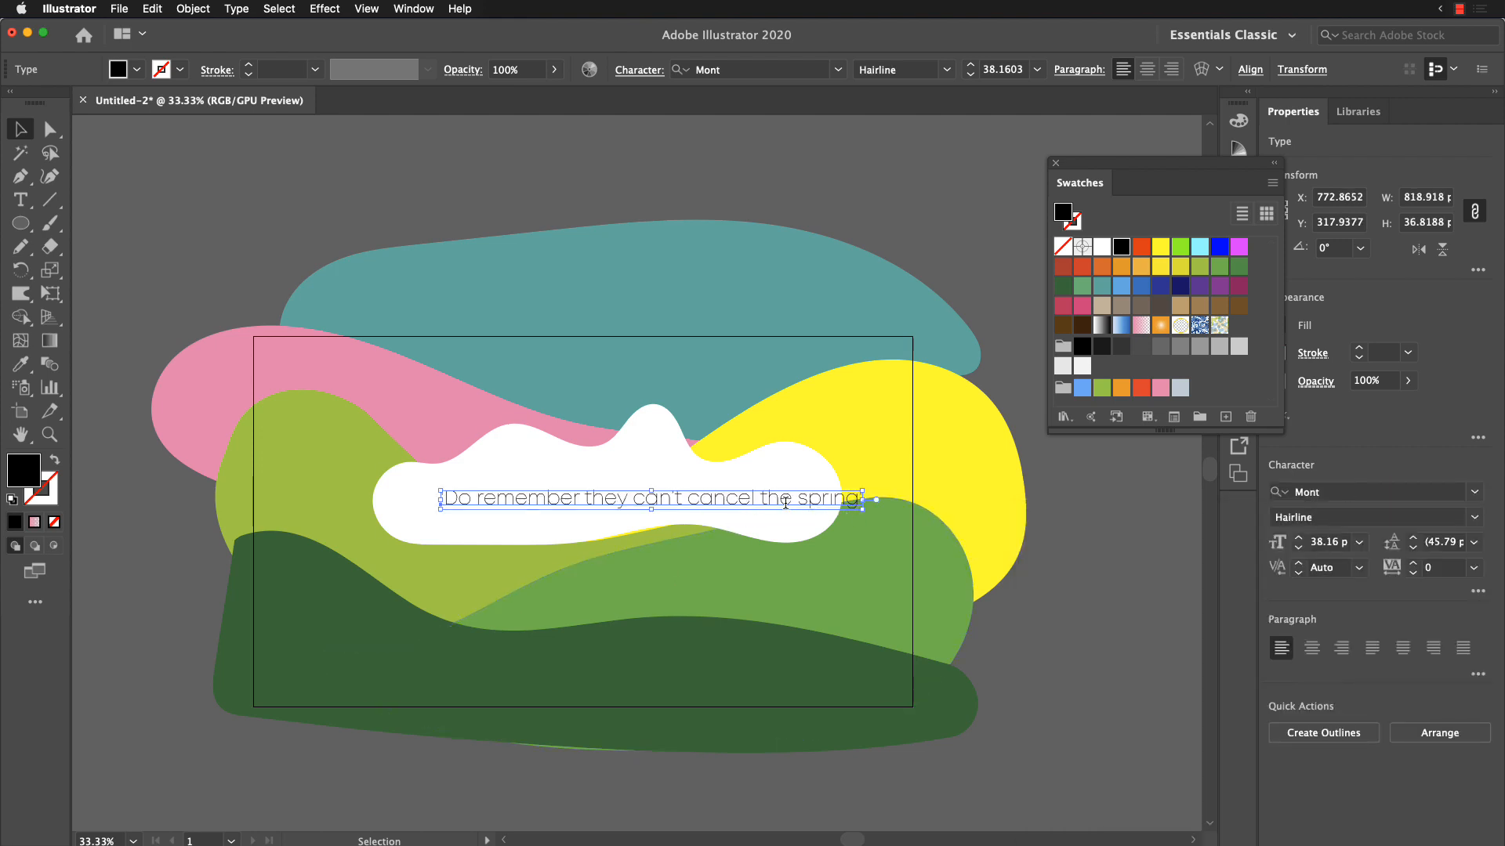
Step: Shift the quote text slightly left on the cloud and set its font to Acumin Variable Concept Default
{"action": "left_click_drag", "start_coordinate": [783, 499], "coordinate": [764, 500]}
{"action": "left_click", "coordinate": [1360, 492]}
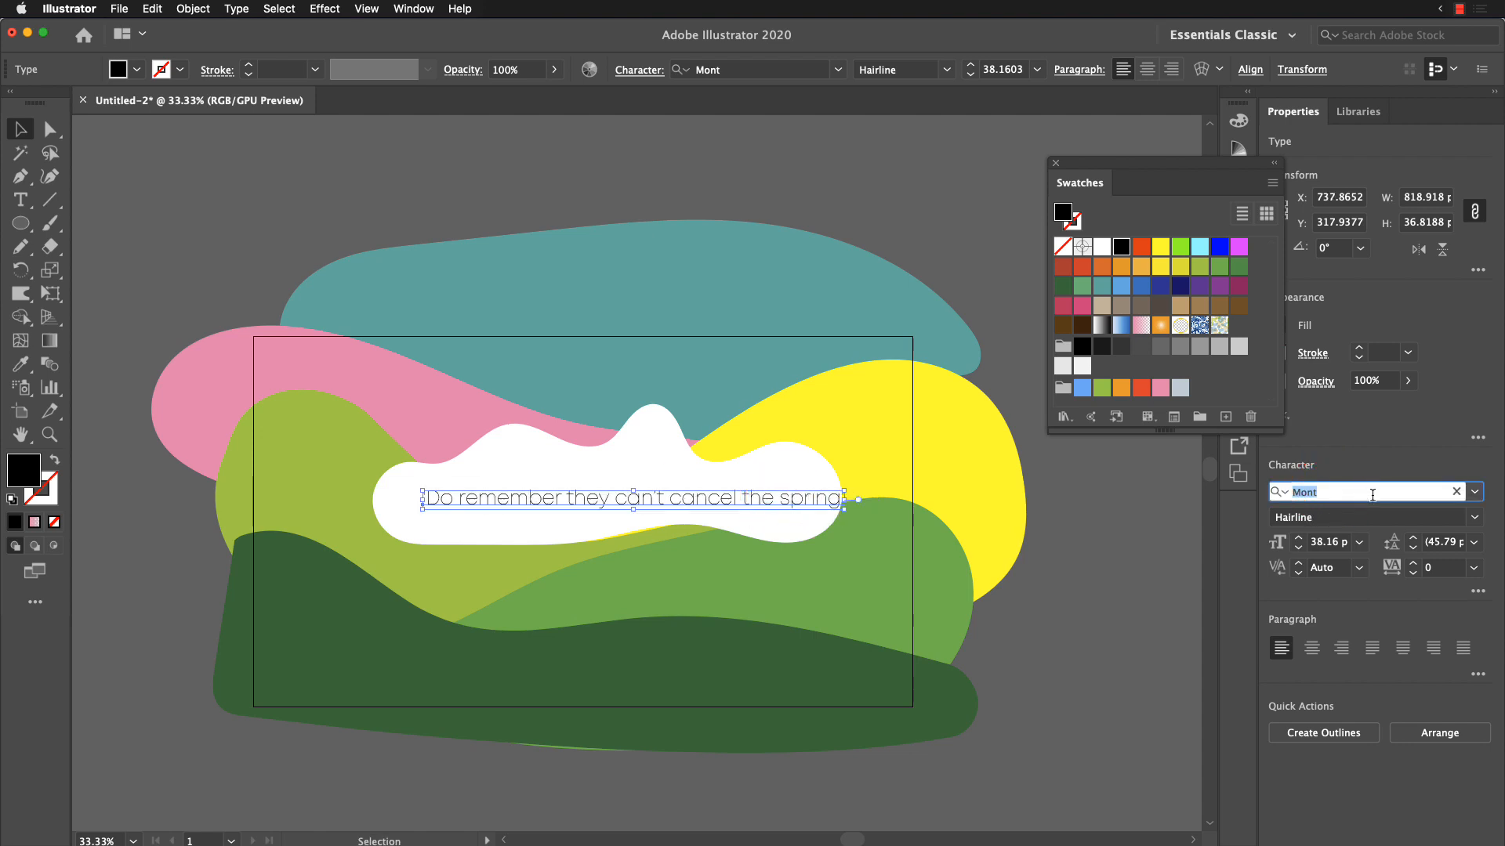
{"action": "type", "text": "ACU"}
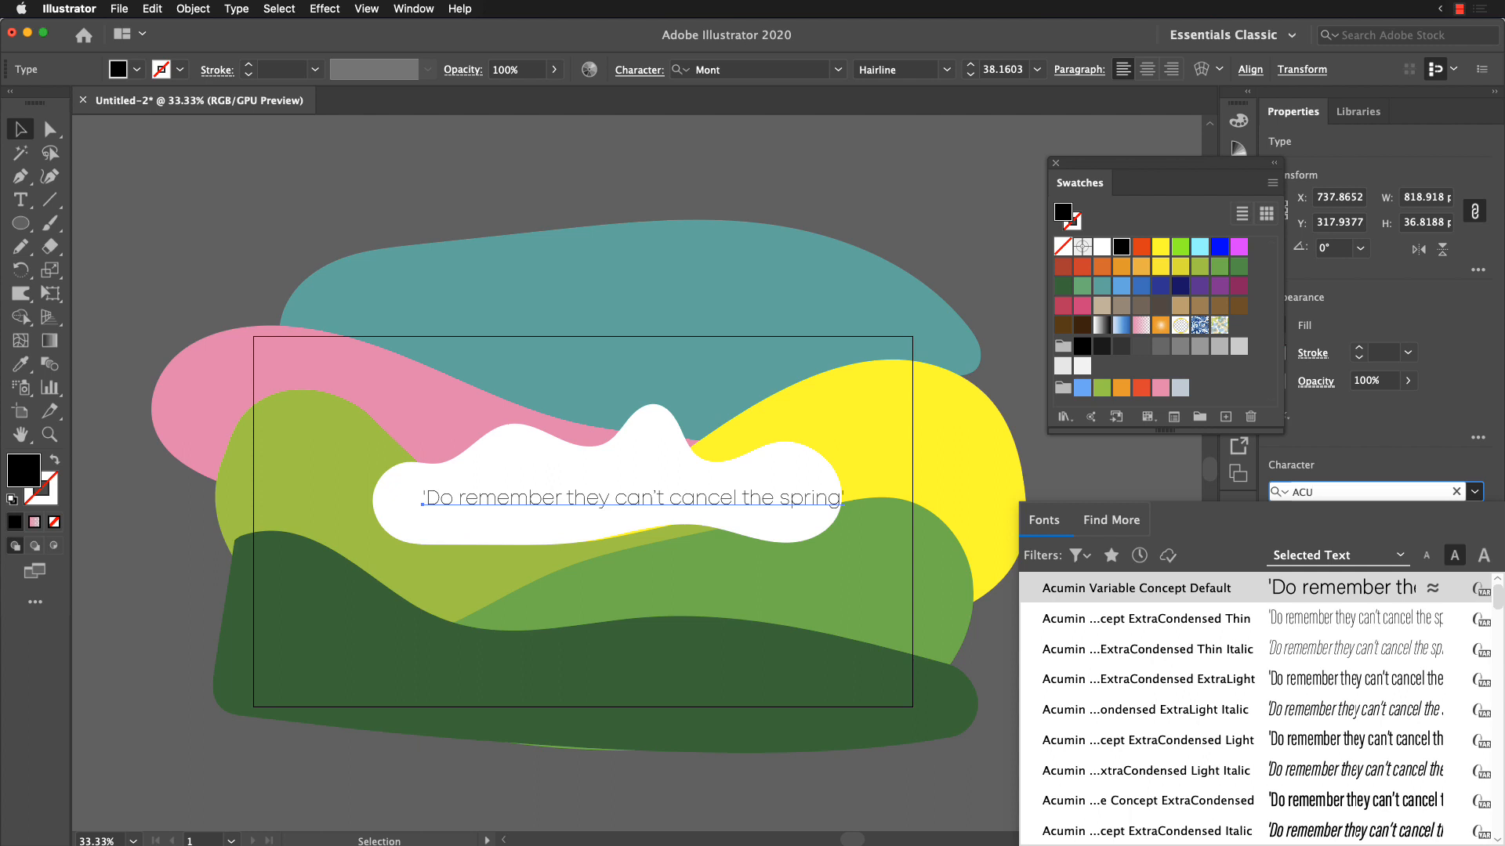
{"action": "key", "text": "Return"}
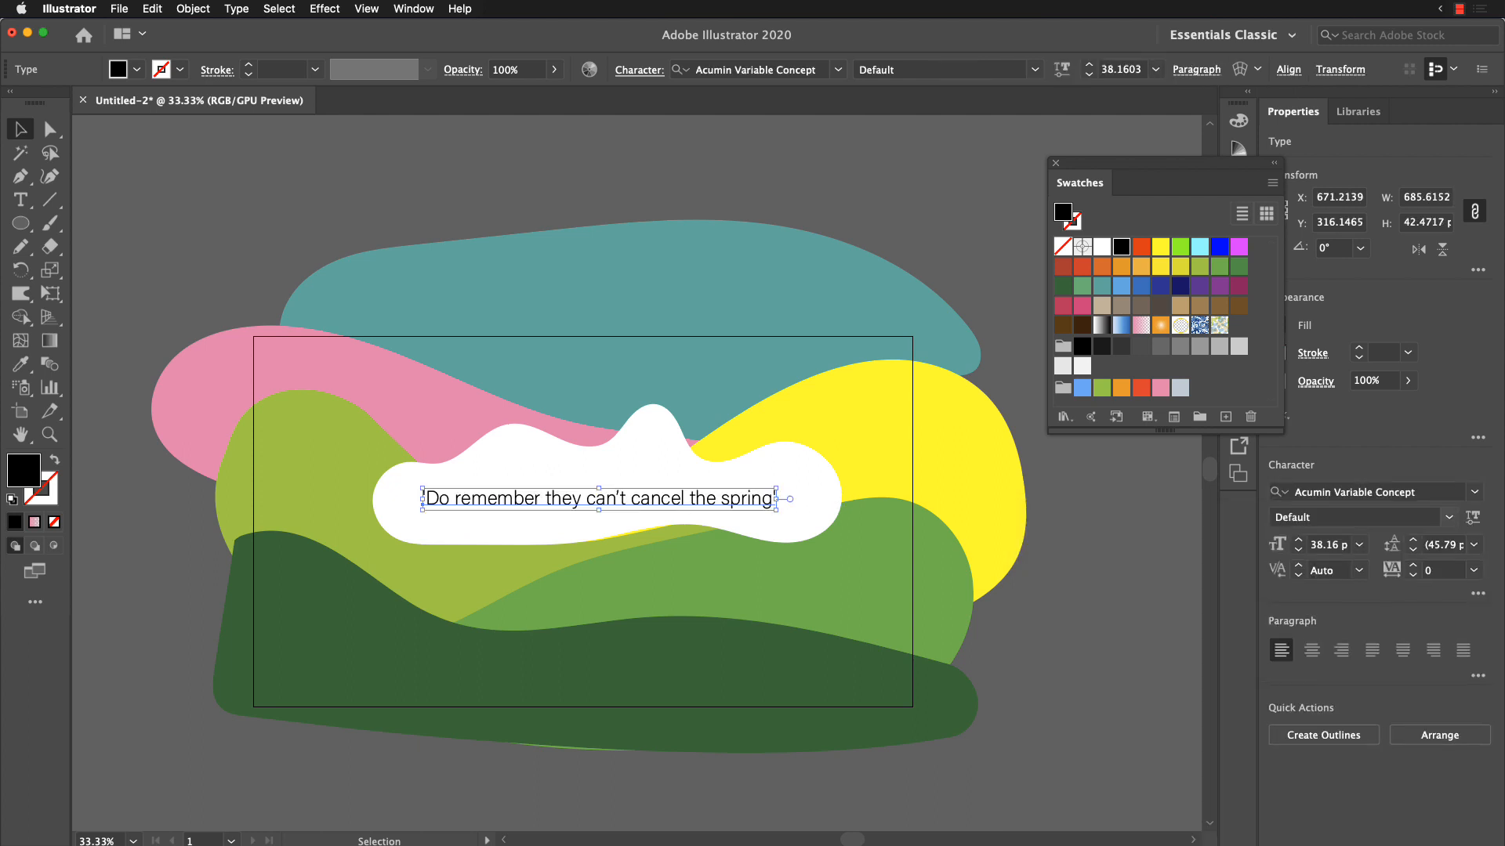
Step: Set the variable font's width to 115, moderately increase its weight, and centre the quote within the cloud
{"action": "left_click", "coordinate": [1471, 517]}
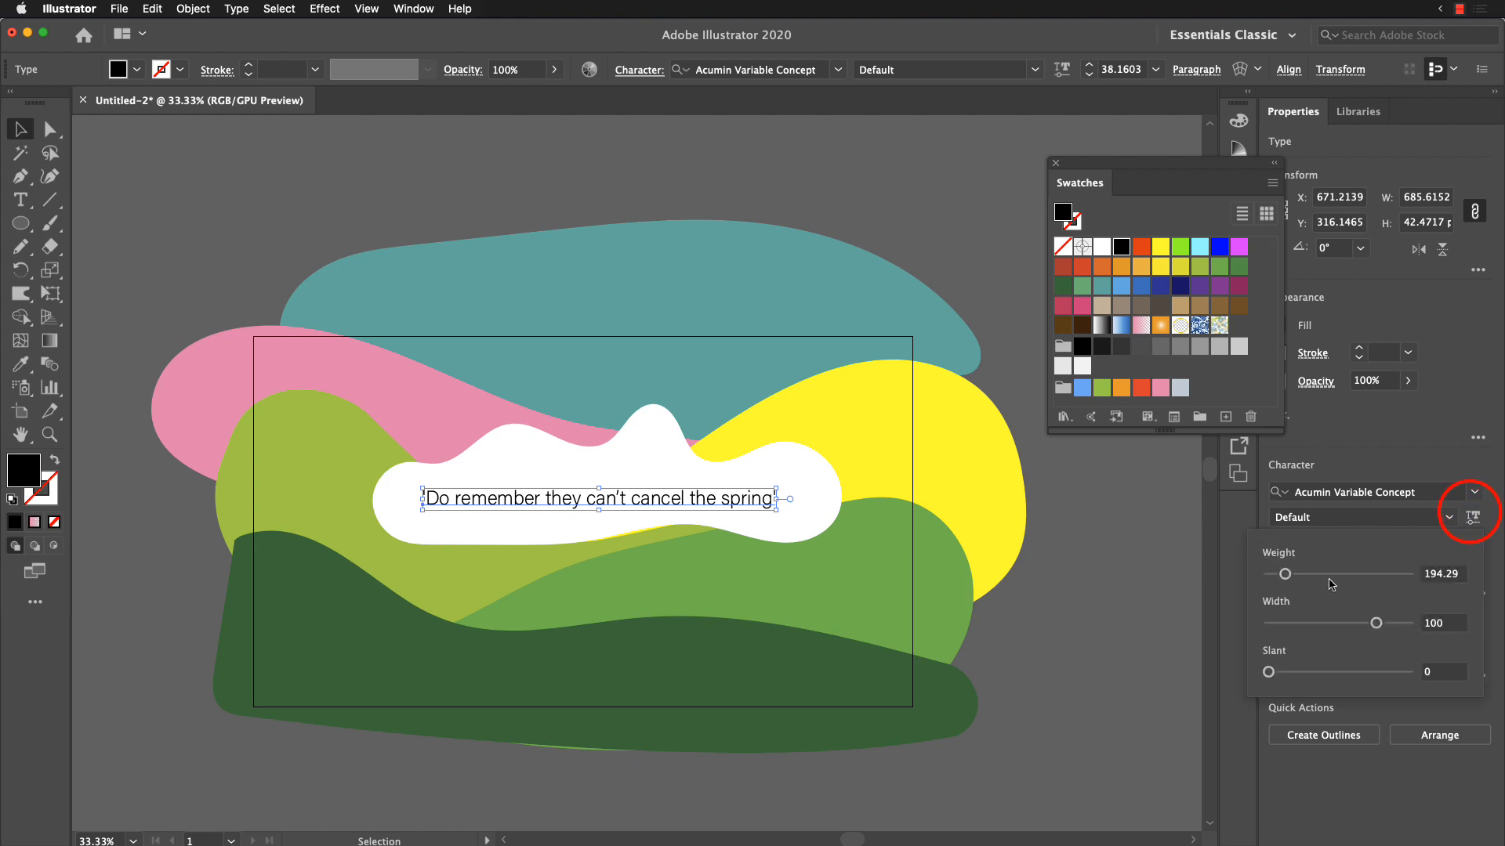
{"action": "left_click_drag", "start_coordinate": [1284, 572], "coordinate": [1436, 626]}
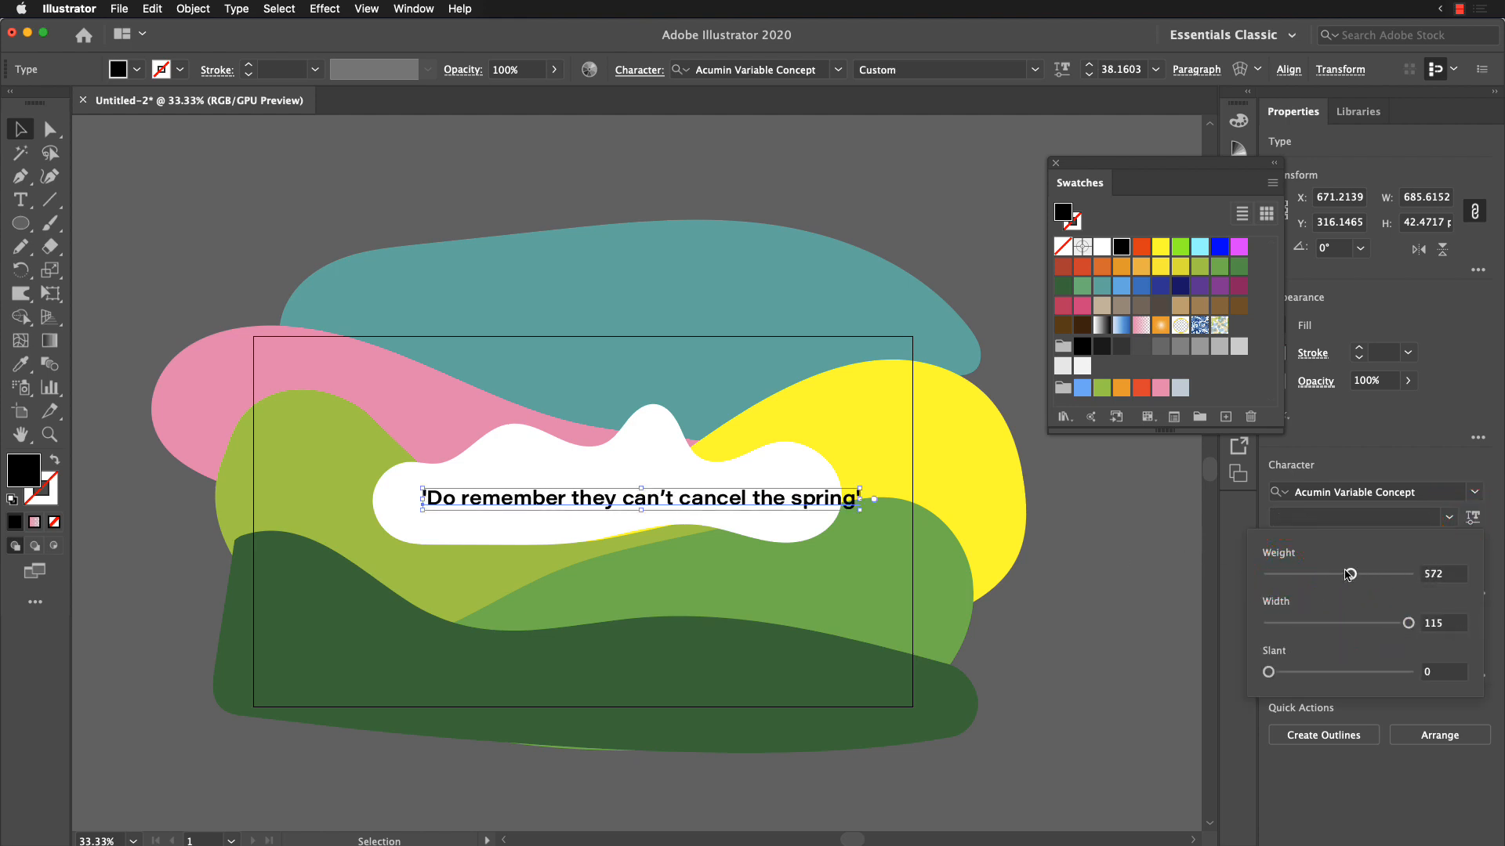
{"action": "left_click_drag", "start_coordinate": [1351, 574], "coordinate": [1309, 576]}
{"action": "left_click", "coordinate": [1359, 800]}
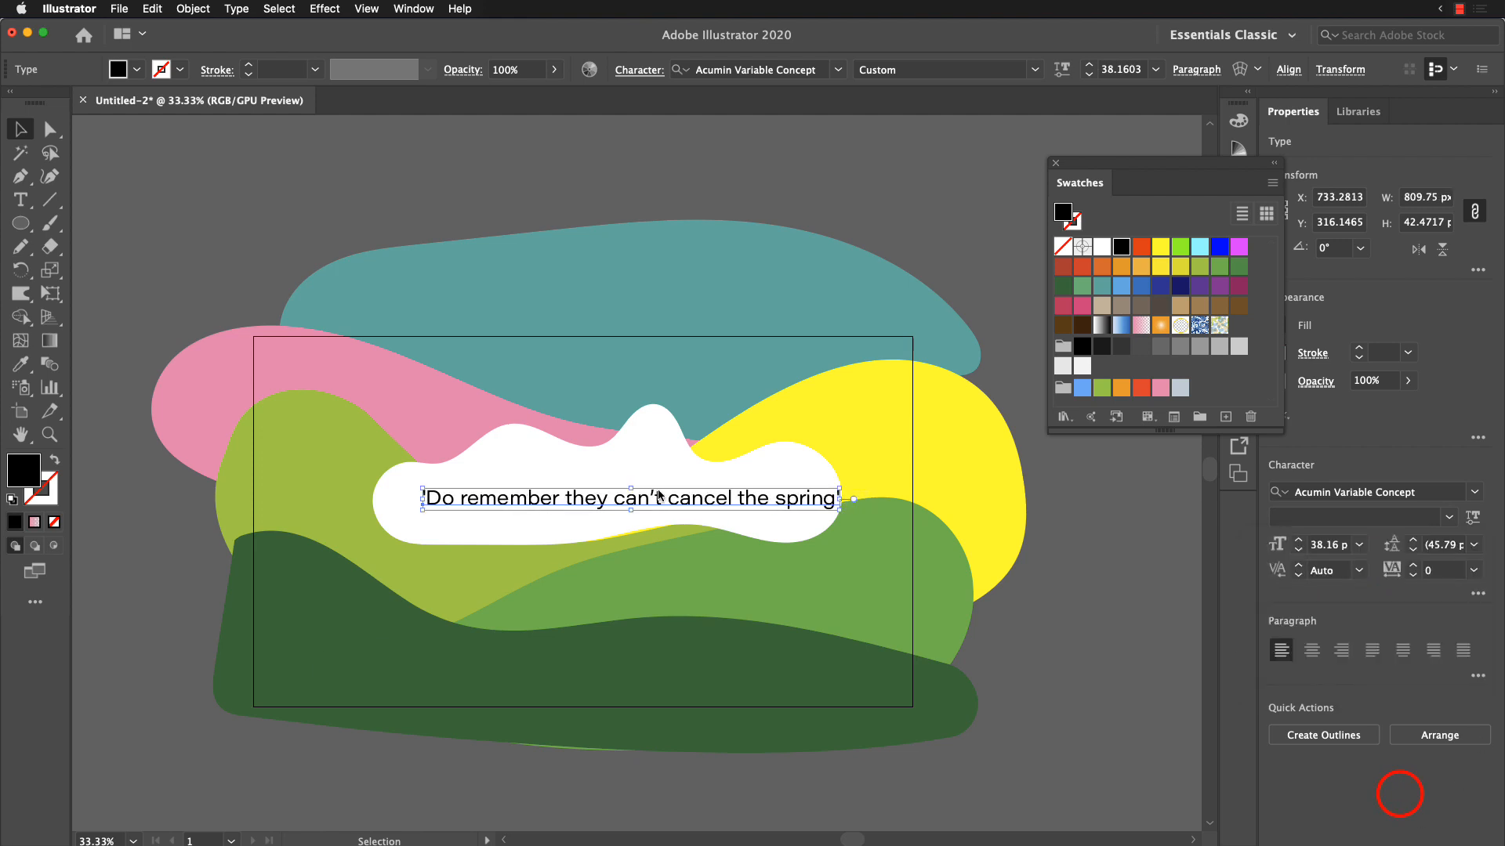
{"action": "mouse_move", "coordinate": [694, 499]}
{"action": "left_mouse_down"}
{"action": "mouse_move", "coordinate": [664, 498]}
{"action": "mouse_move", "coordinate": [690, 495]}
{"action": "left_mouse_up"}
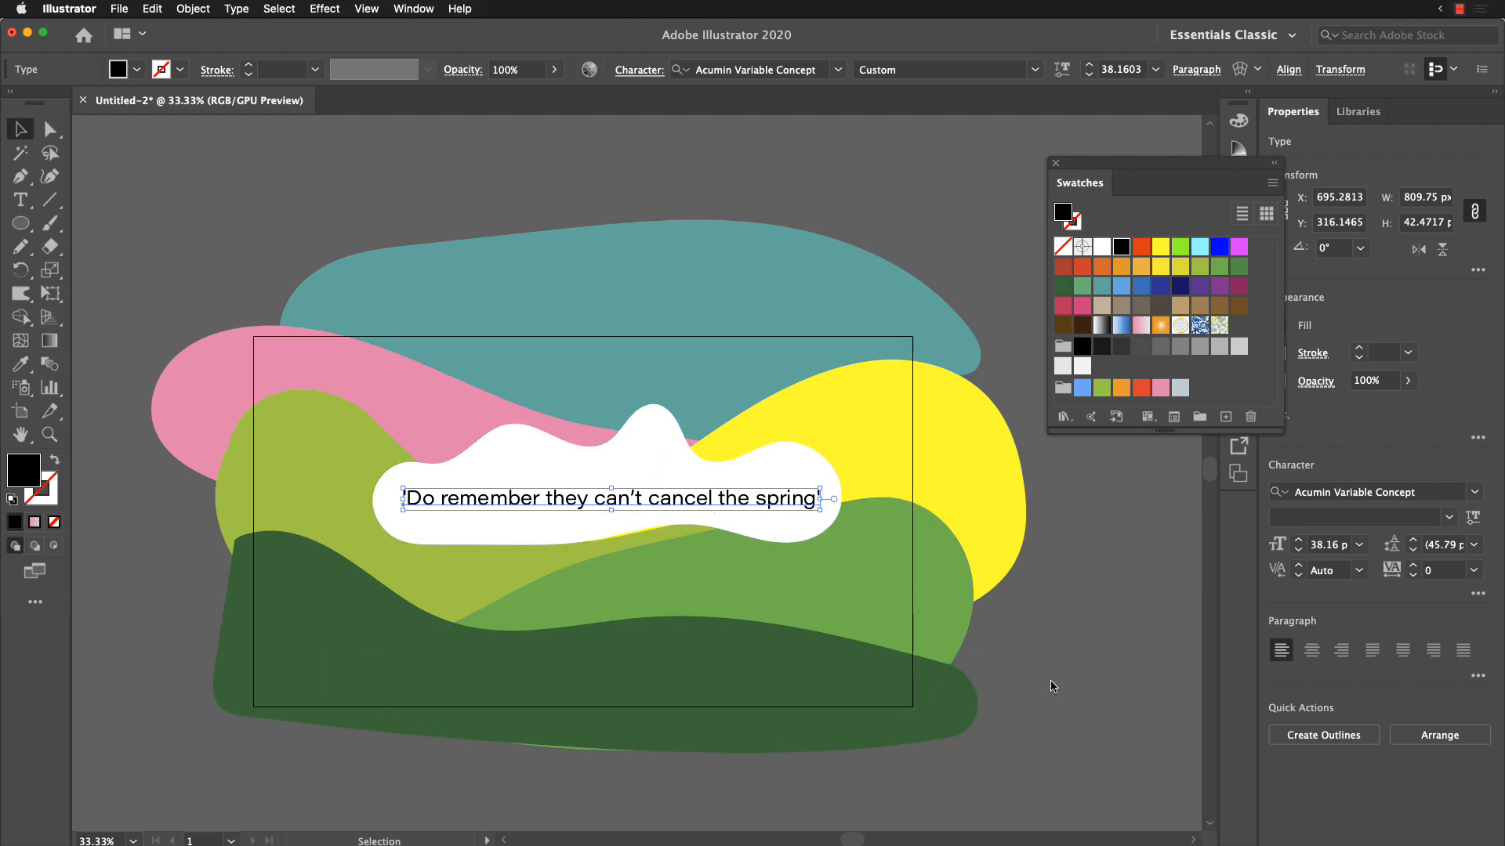
{"action": "left_click", "coordinate": [1113, 680]}
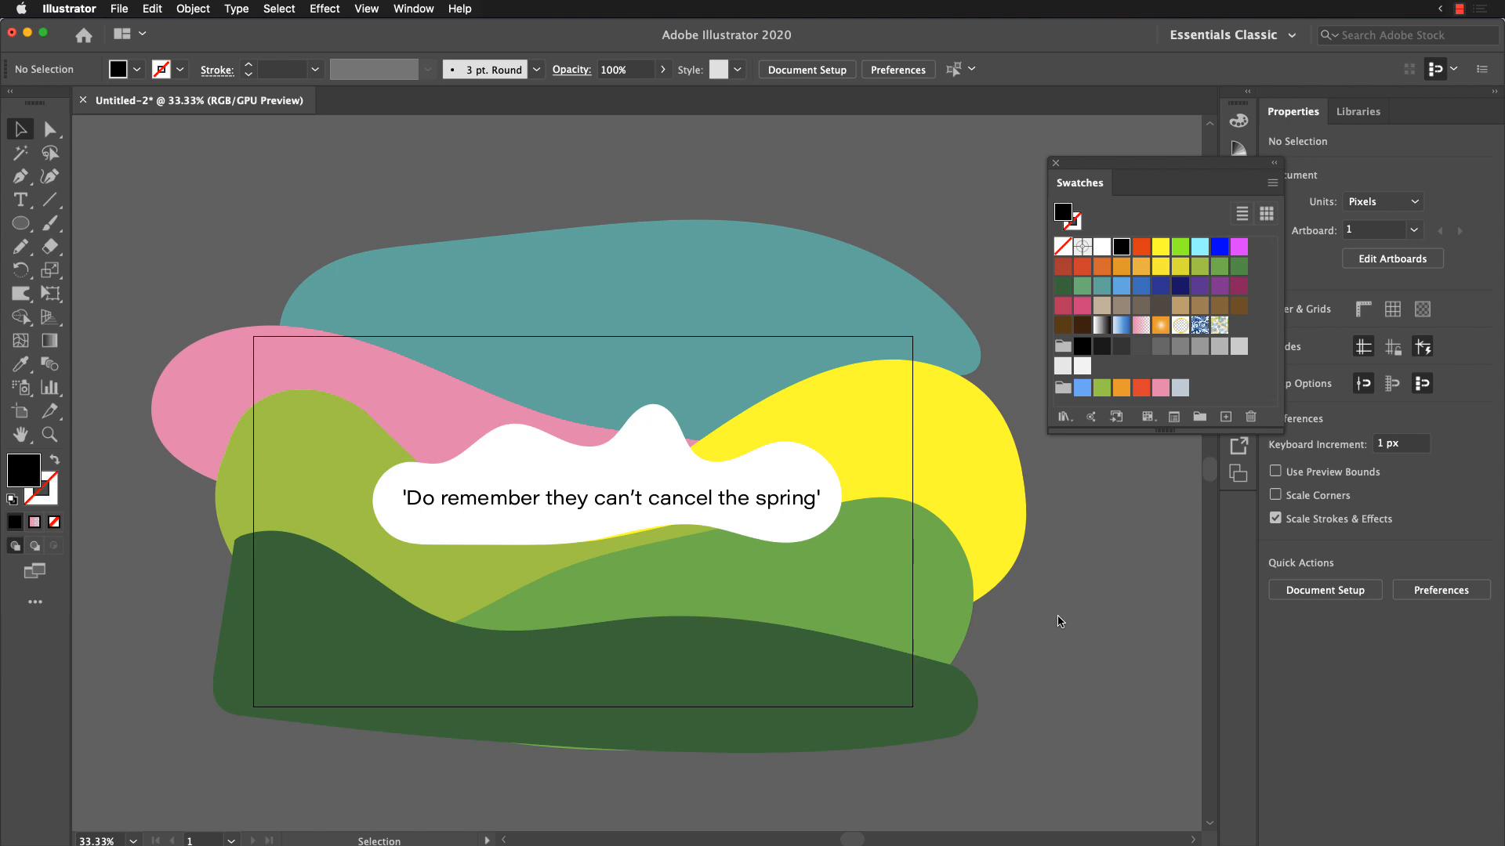
Step: Select all the artwork with the Direct Selection tool active and switch to Adobe XD
{"action": "left_click_drag", "start_coordinate": [1039, 747], "coordinate": [129, 190]}
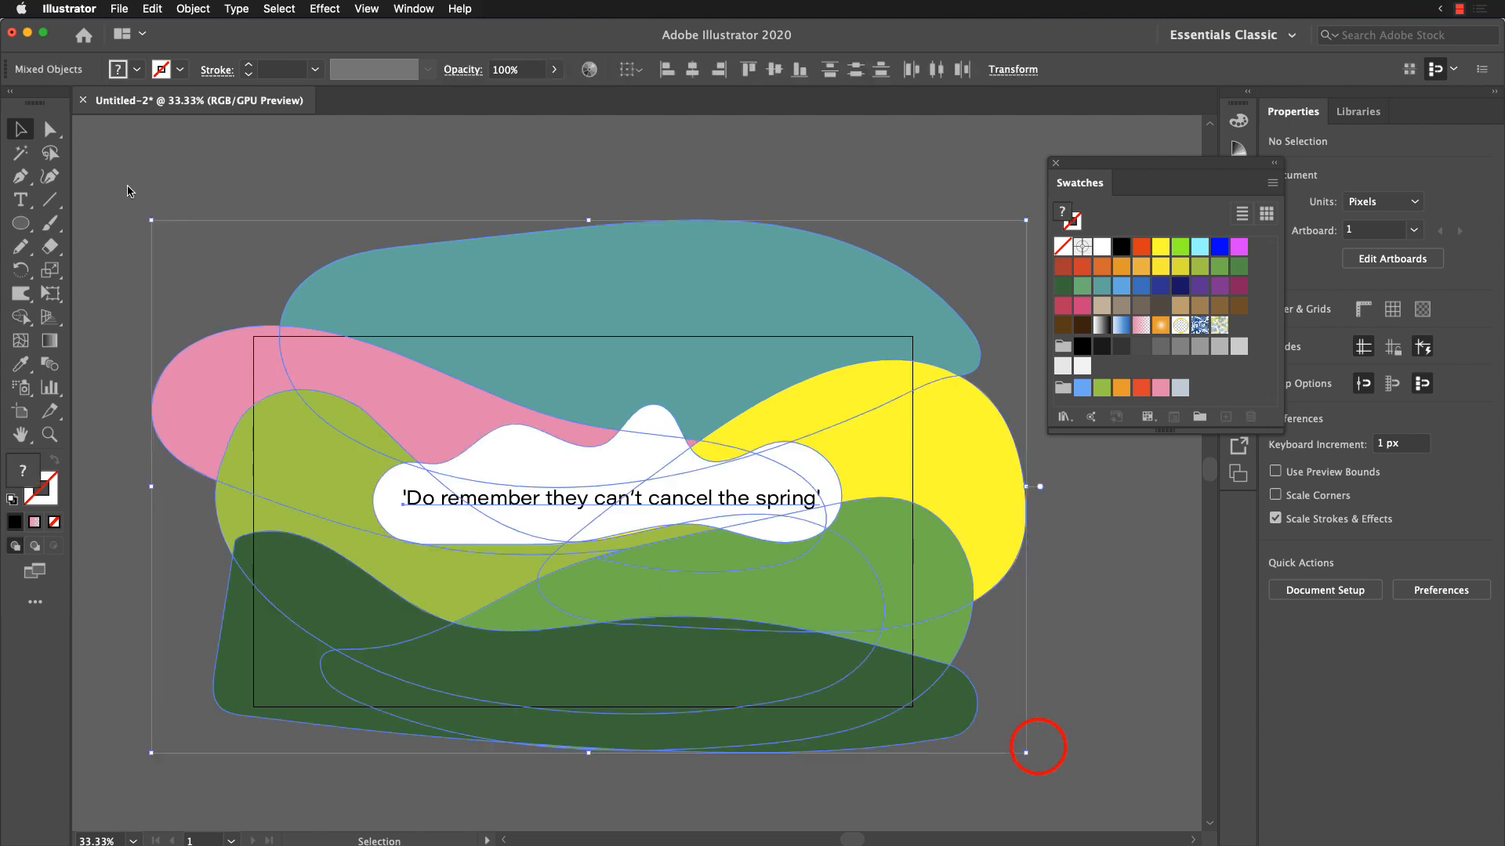
{"action": "left_click", "coordinate": [257, 182]}
{"action": "left_click", "coordinate": [168, 225]}
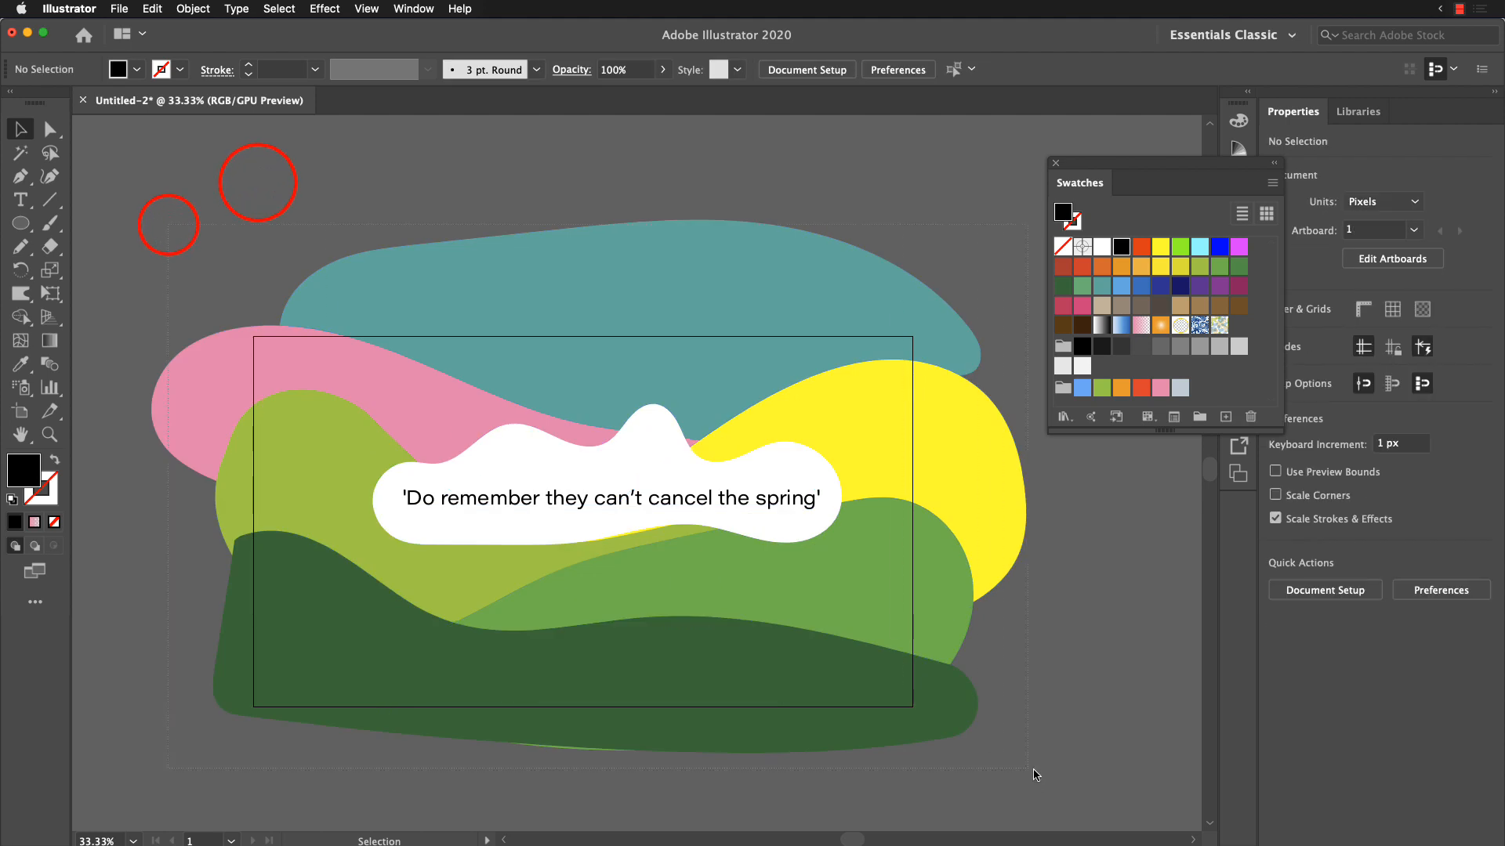
{"action": "key", "text": "super+a"}
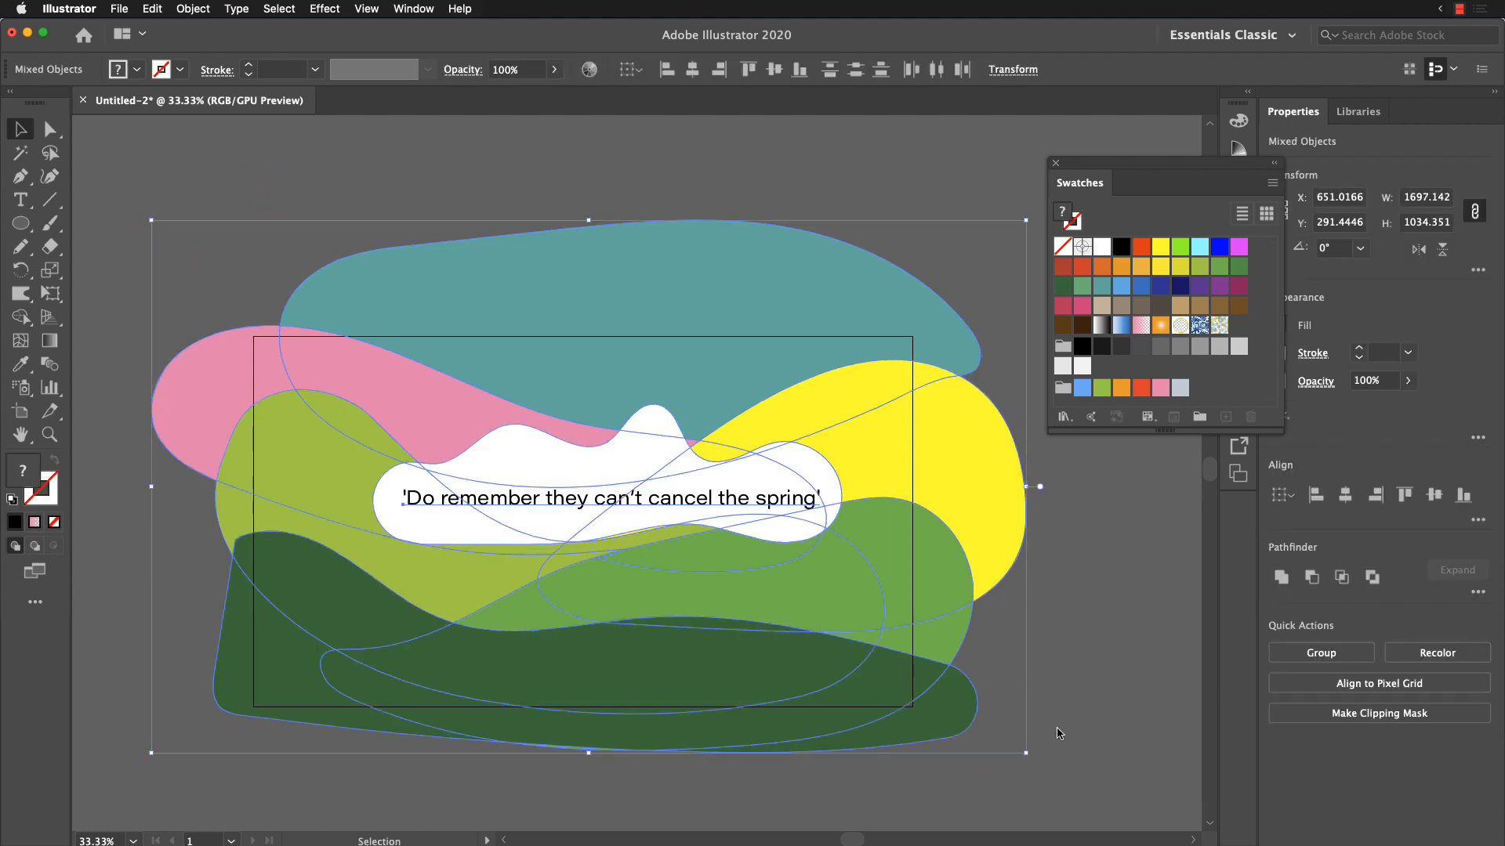
{"action": "key", "text": "a"}
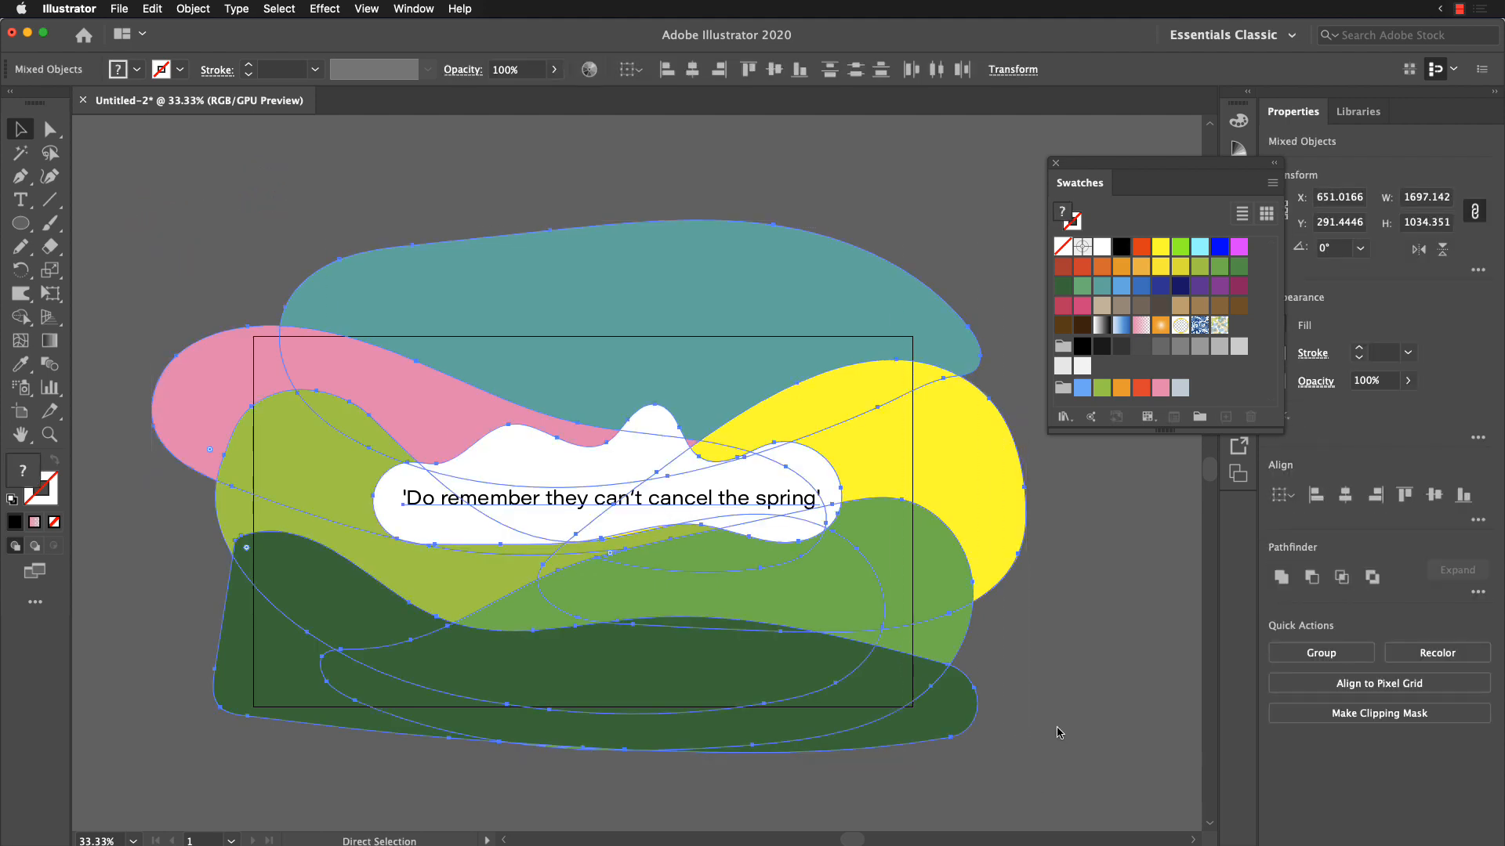
{"action": "key", "text": "super+Tab"}
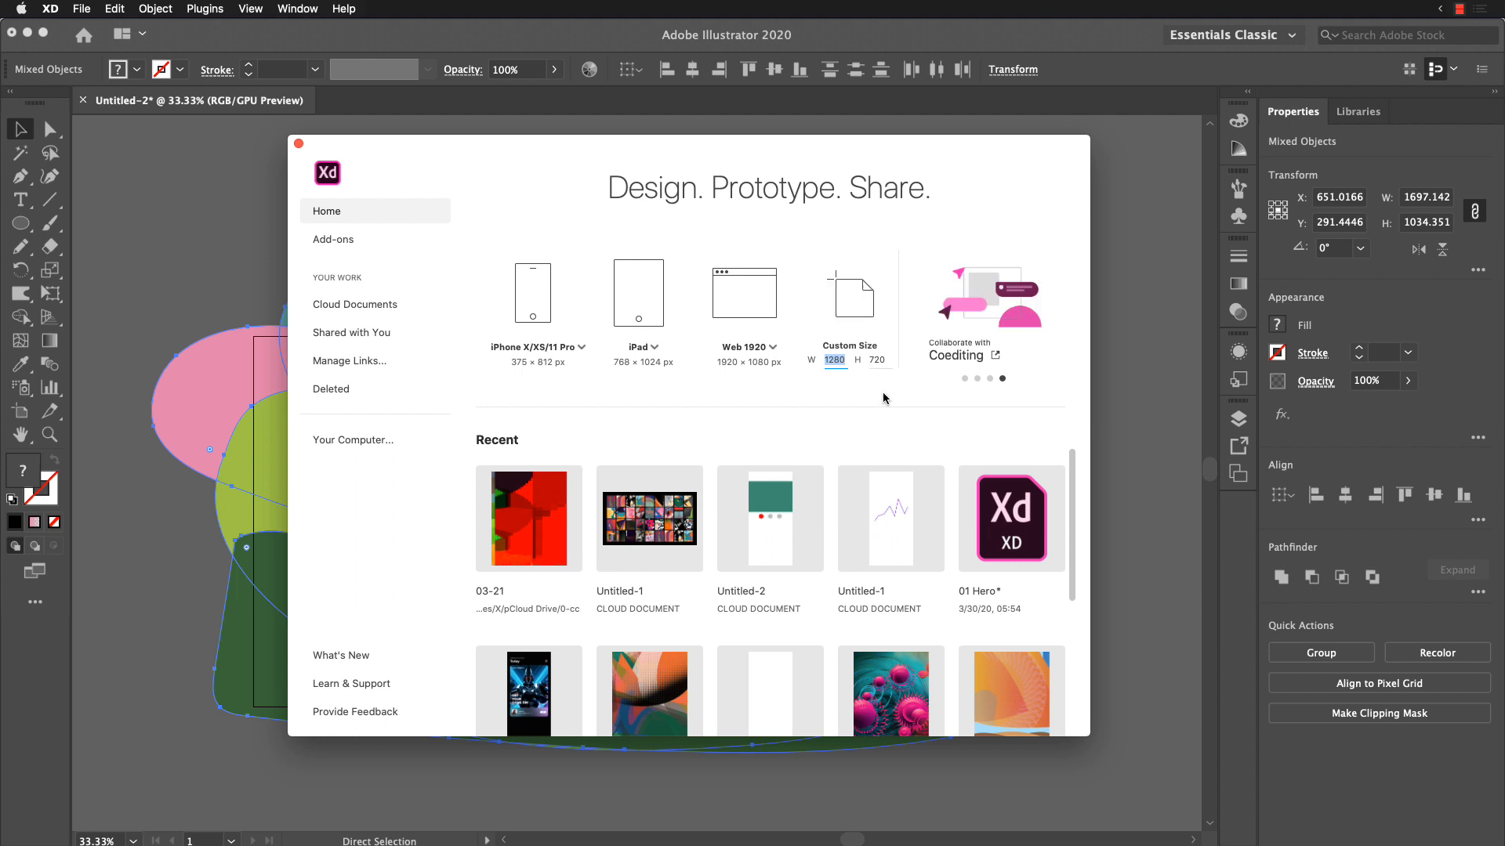
Step: Create a custom 1280 × 720 artboard and paste the copied landscape artwork onto it
{"action": "mouse_move", "coordinate": [884, 398]}
{"action": "left_mouse_down"}
{"action": "mouse_move", "coordinate": [802, 374]}
{"action": "mouse_move", "coordinate": [793, 270]}
{"action": "mouse_move", "coordinate": [876, 245]}
{"action": "mouse_move", "coordinate": [916, 345]}
{"action": "mouse_move", "coordinate": [889, 393]}
{"action": "left_mouse_up"}
{"action": "left_click", "coordinate": [818, 378]}
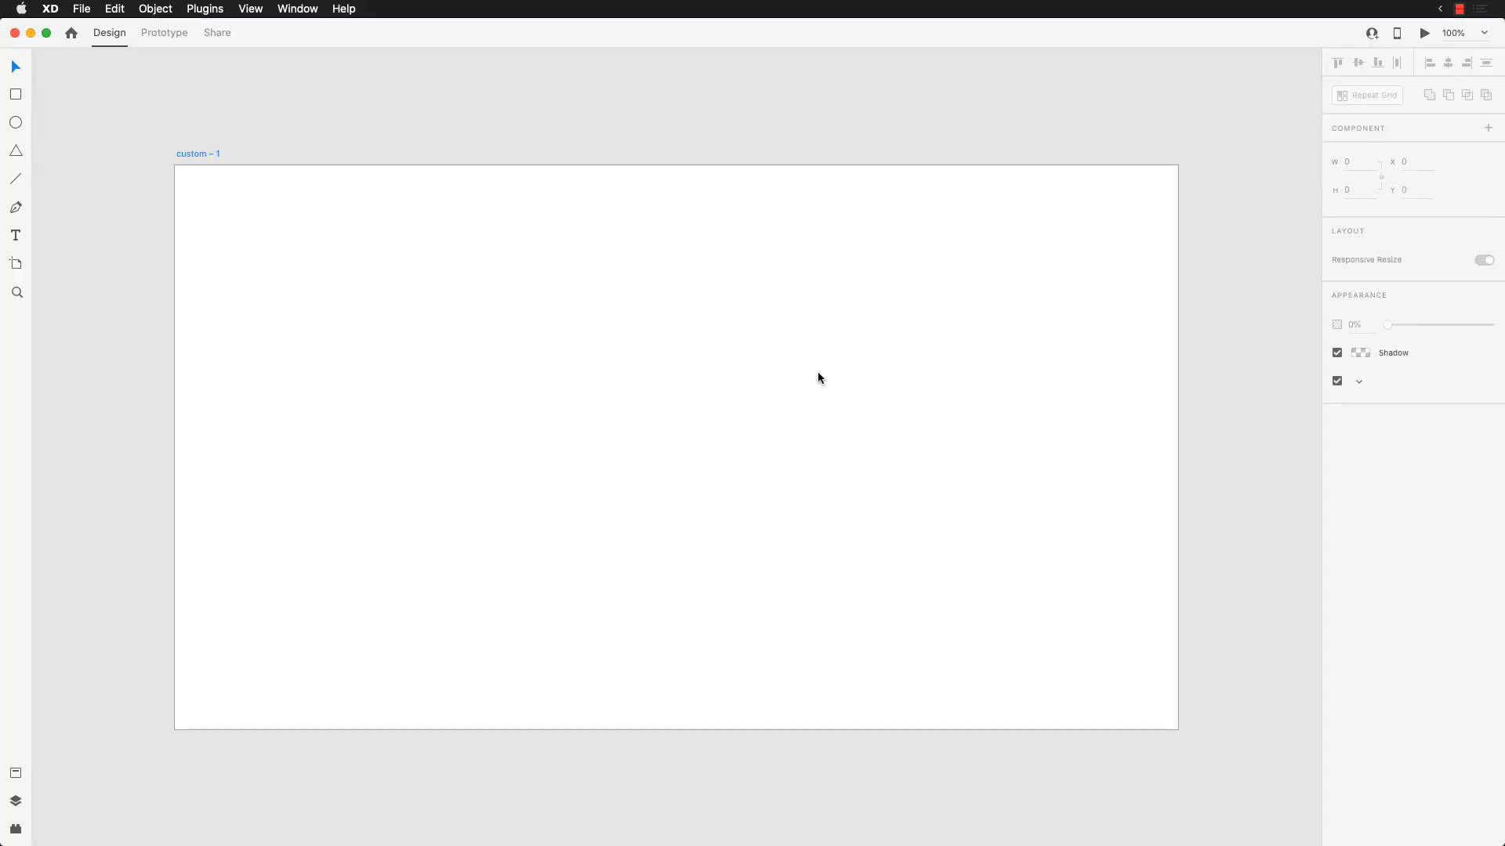
{"action": "key", "text": "super+v"}
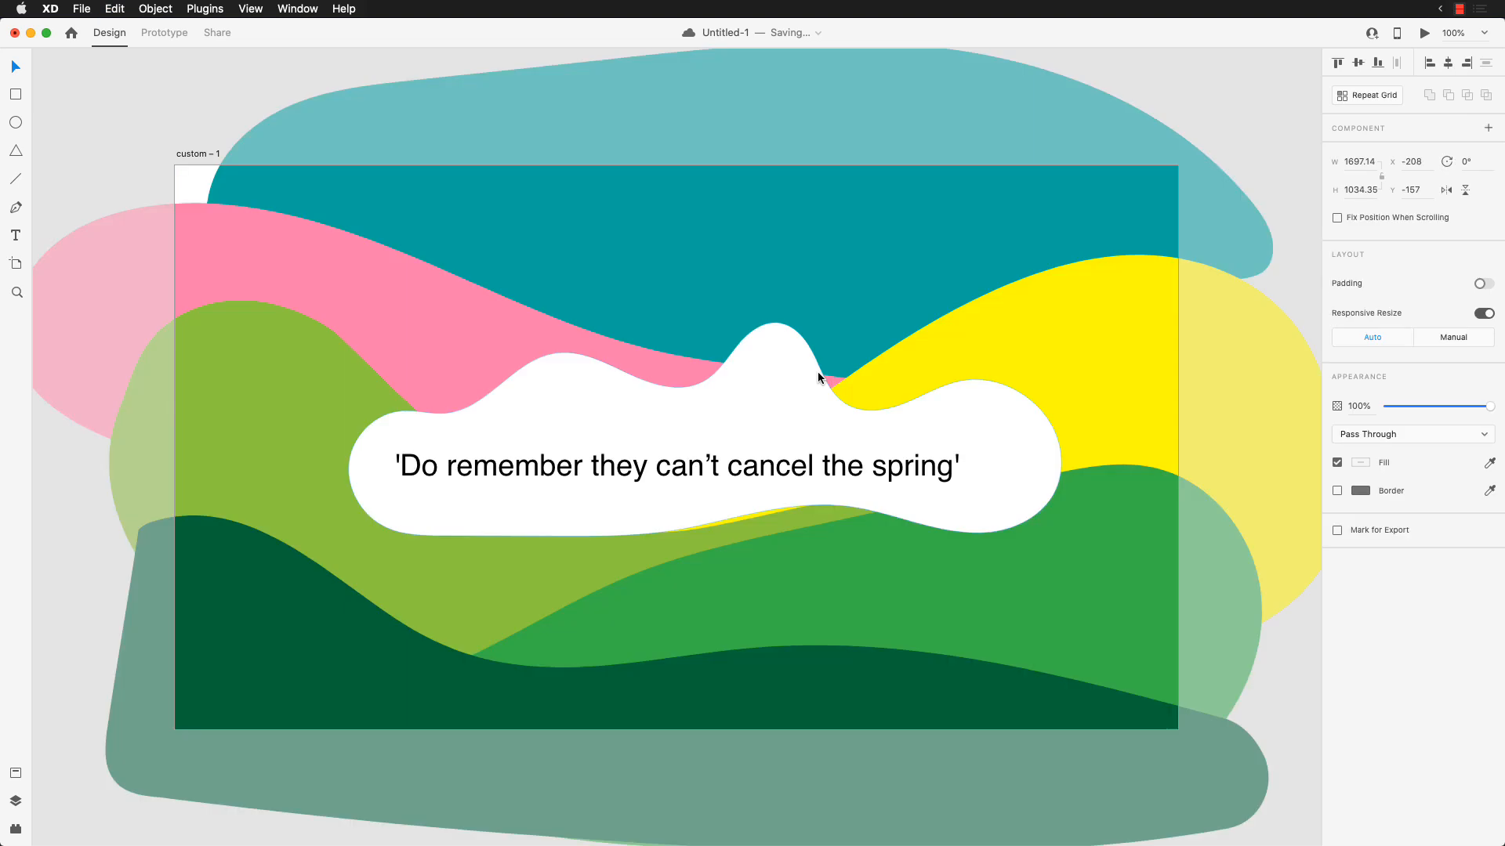
Step: Reposition the pasted artwork group to about X -235, Y -205 so it covers most of the artboard, and clear the selection
{"action": "left_click_drag", "start_coordinate": [836, 424], "coordinate": [1330, 662]}
{"action": "left_click", "coordinate": [1273, 651]}
{"action": "left_click", "coordinate": [837, 430]}
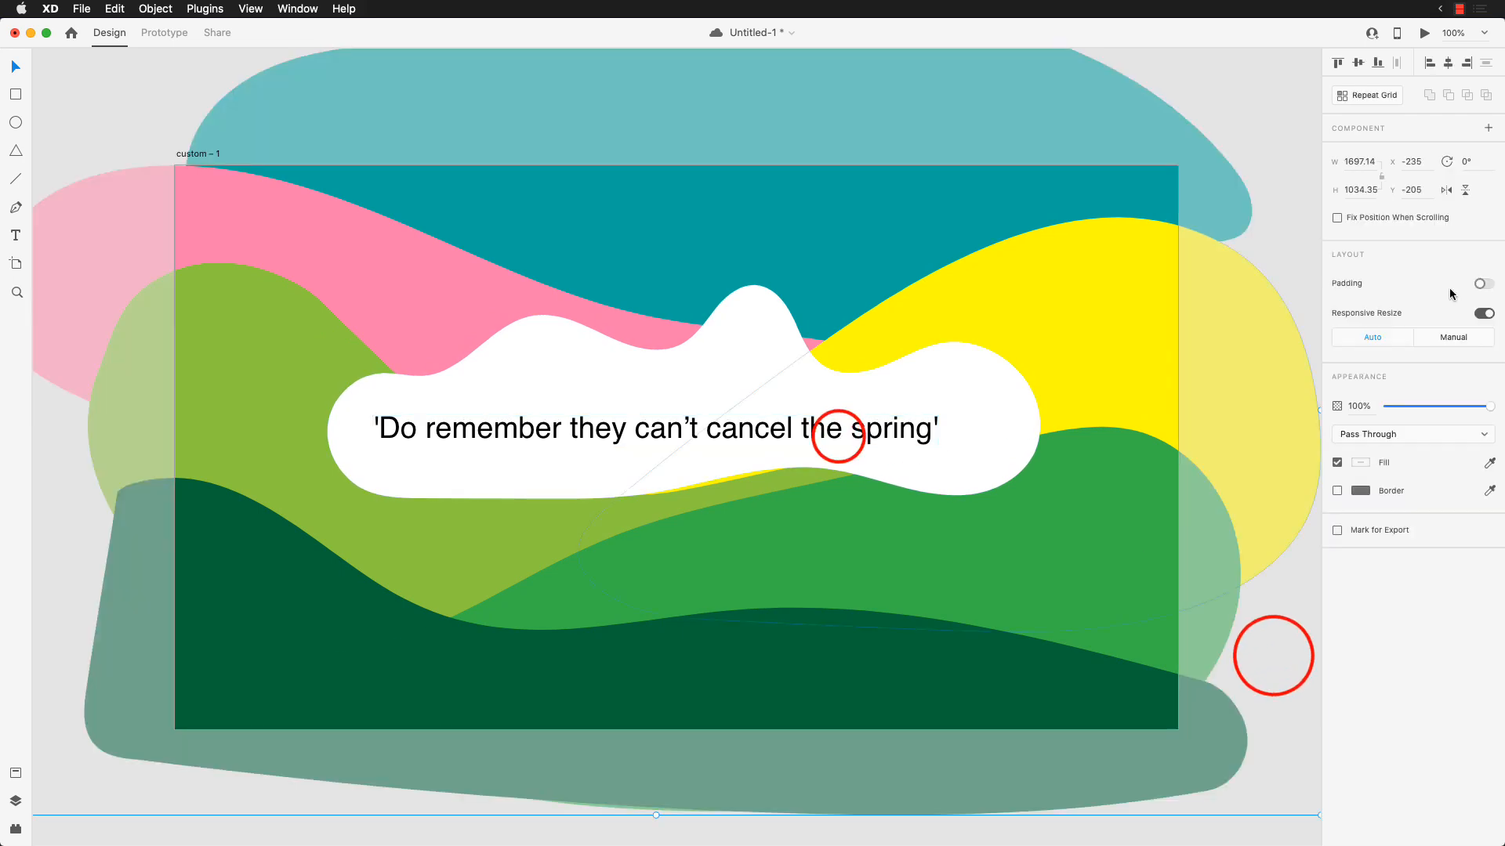
{"action": "double_click", "coordinate": [839, 427]}
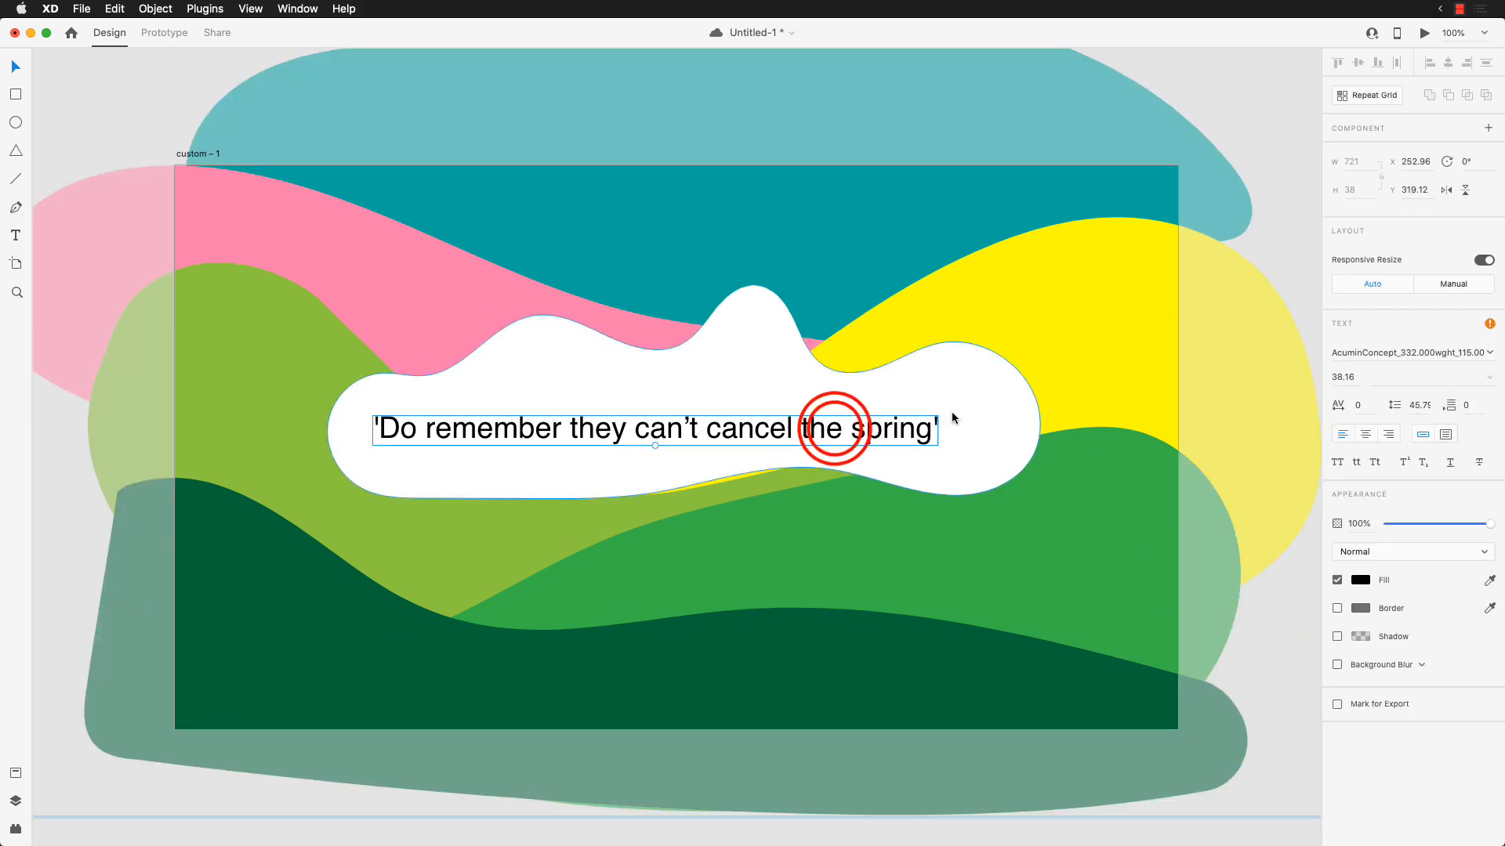
{"action": "left_click", "coordinate": [1278, 166]}
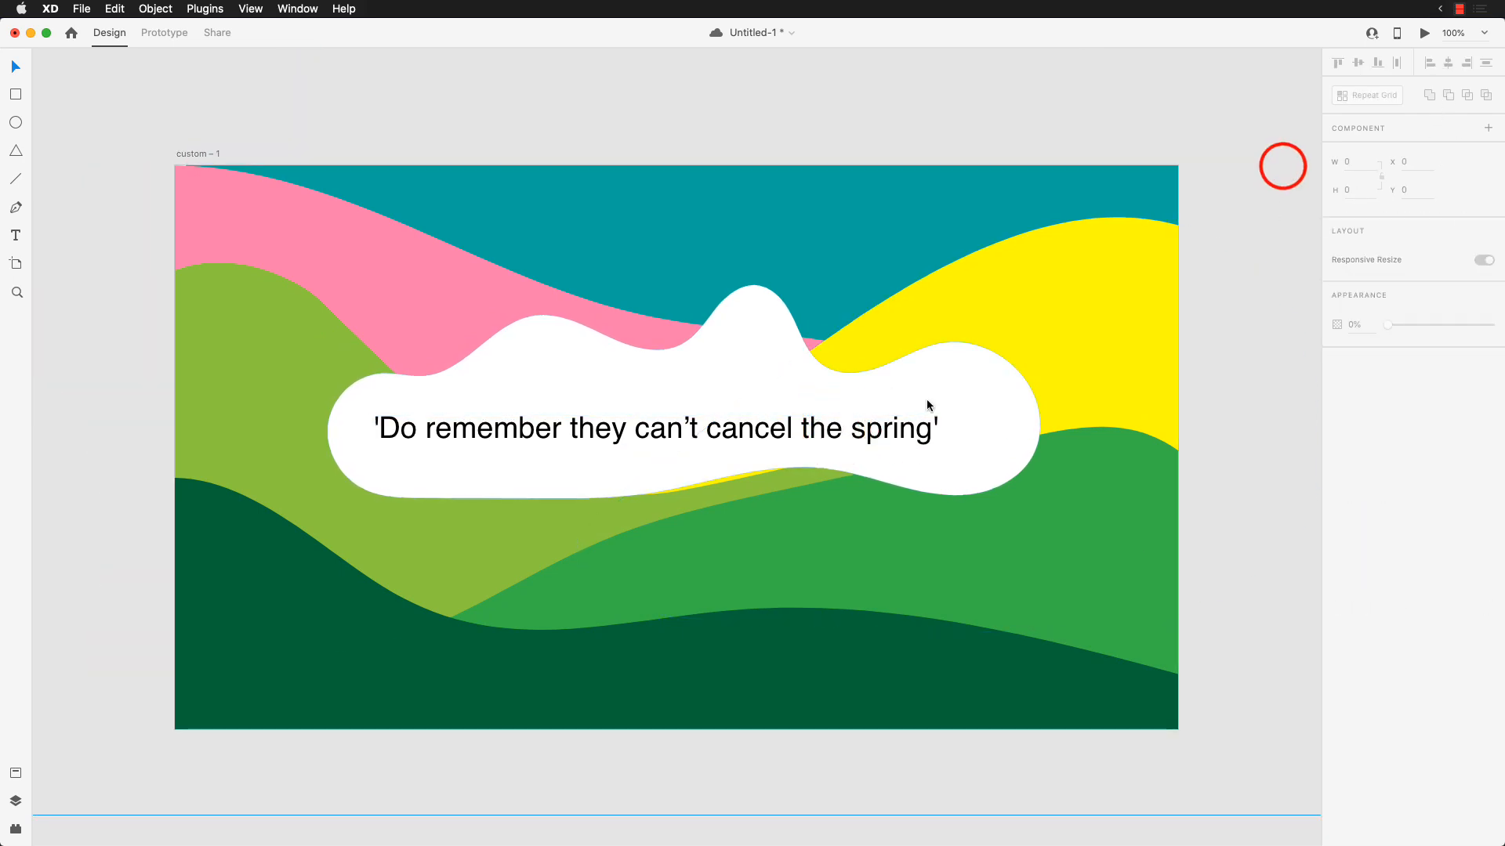
Step: Ungroup the pasted artwork so the cloud, text and hills are separate objects, then deselect everything
{"action": "left_click", "coordinate": [995, 364]}
{"action": "right_click", "coordinate": [996, 364]}
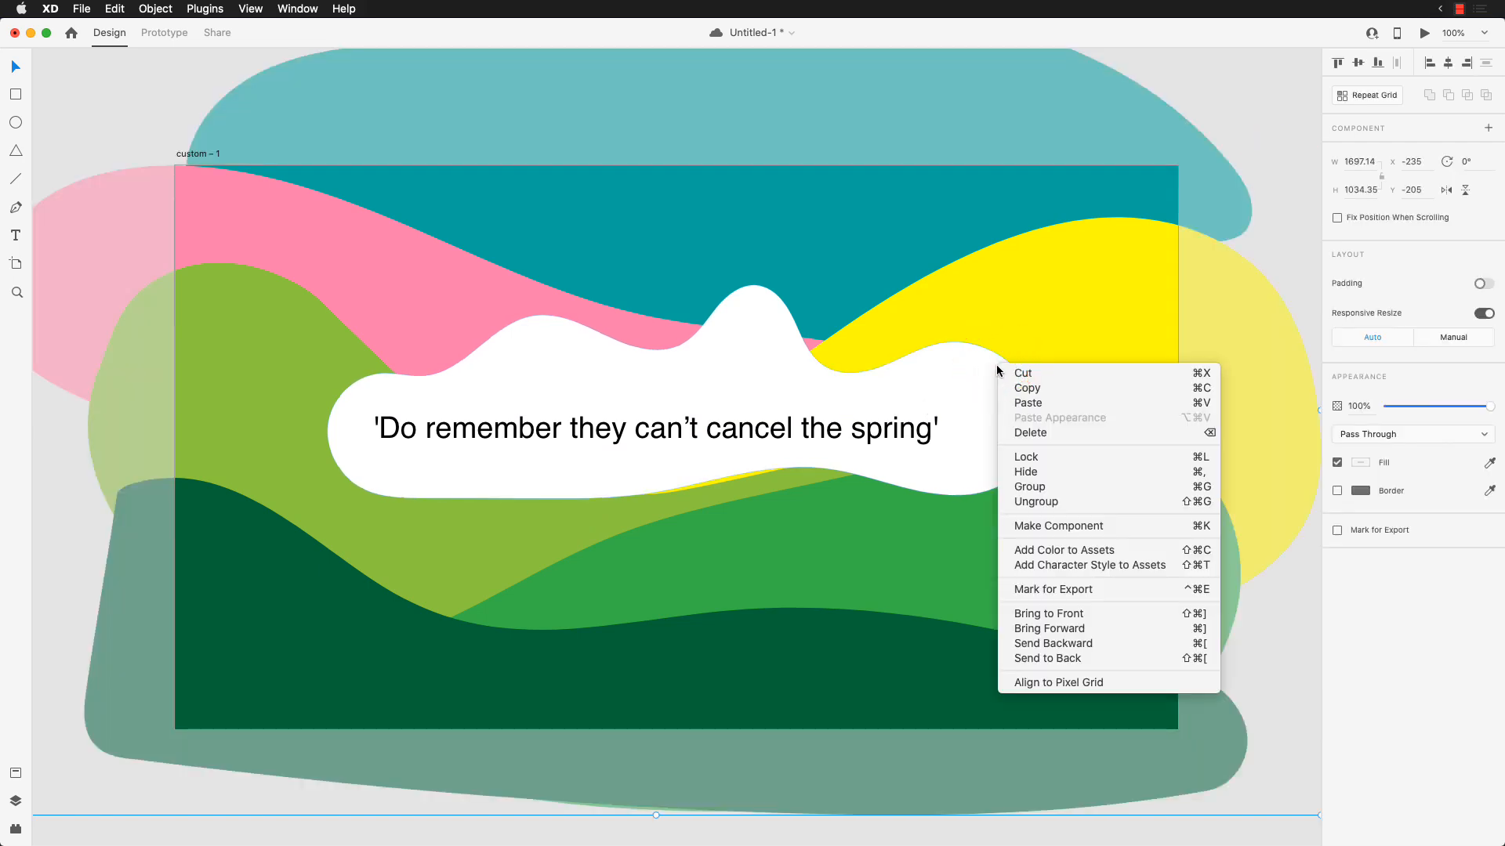
{"action": "left_click", "coordinate": [1057, 502]}
{"action": "left_click", "coordinate": [1239, 100]}
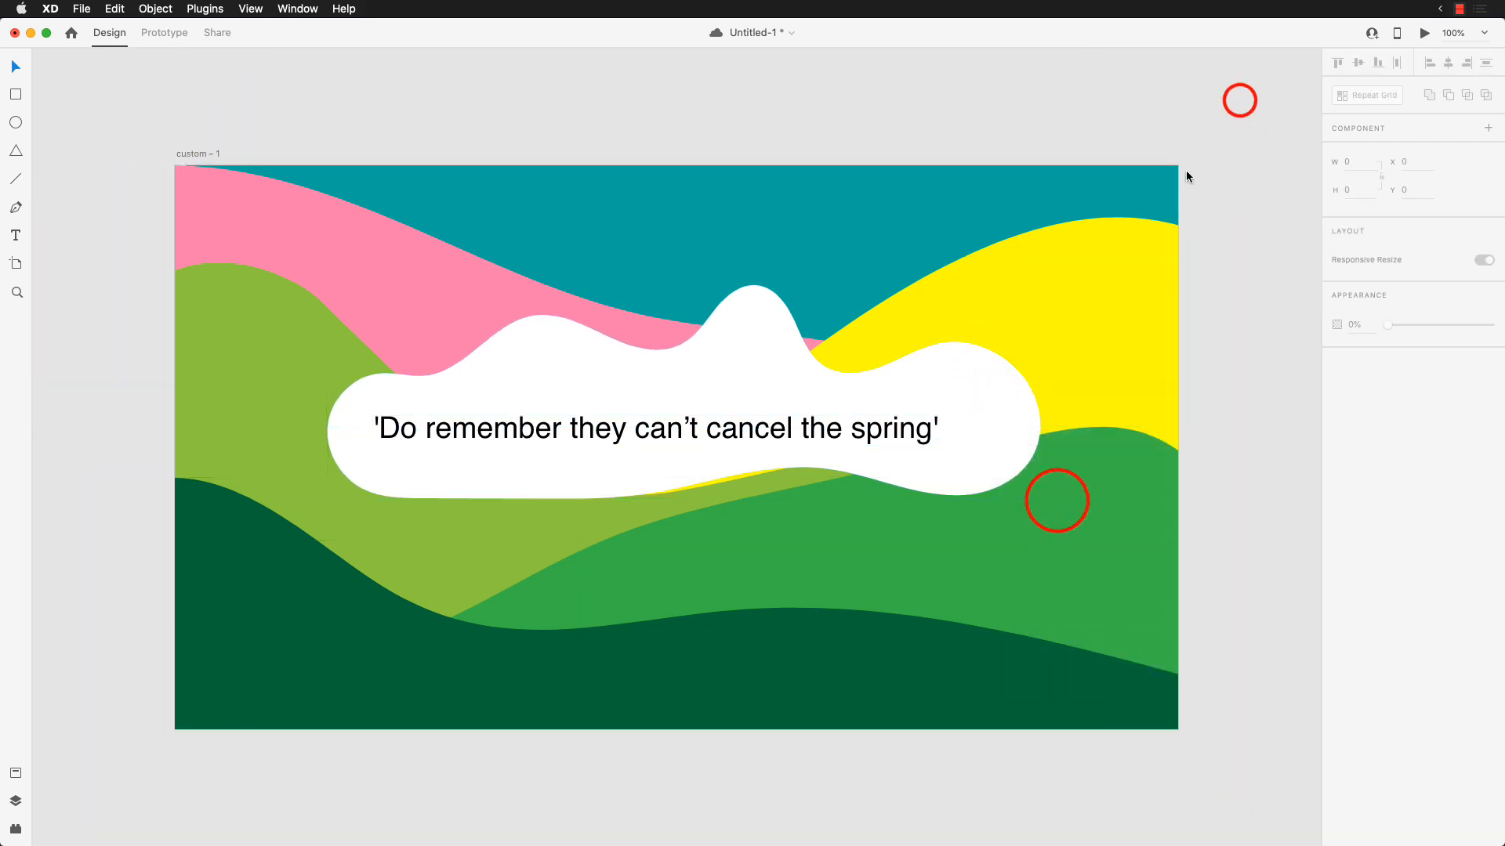
{"action": "left_click", "coordinate": [948, 399]}
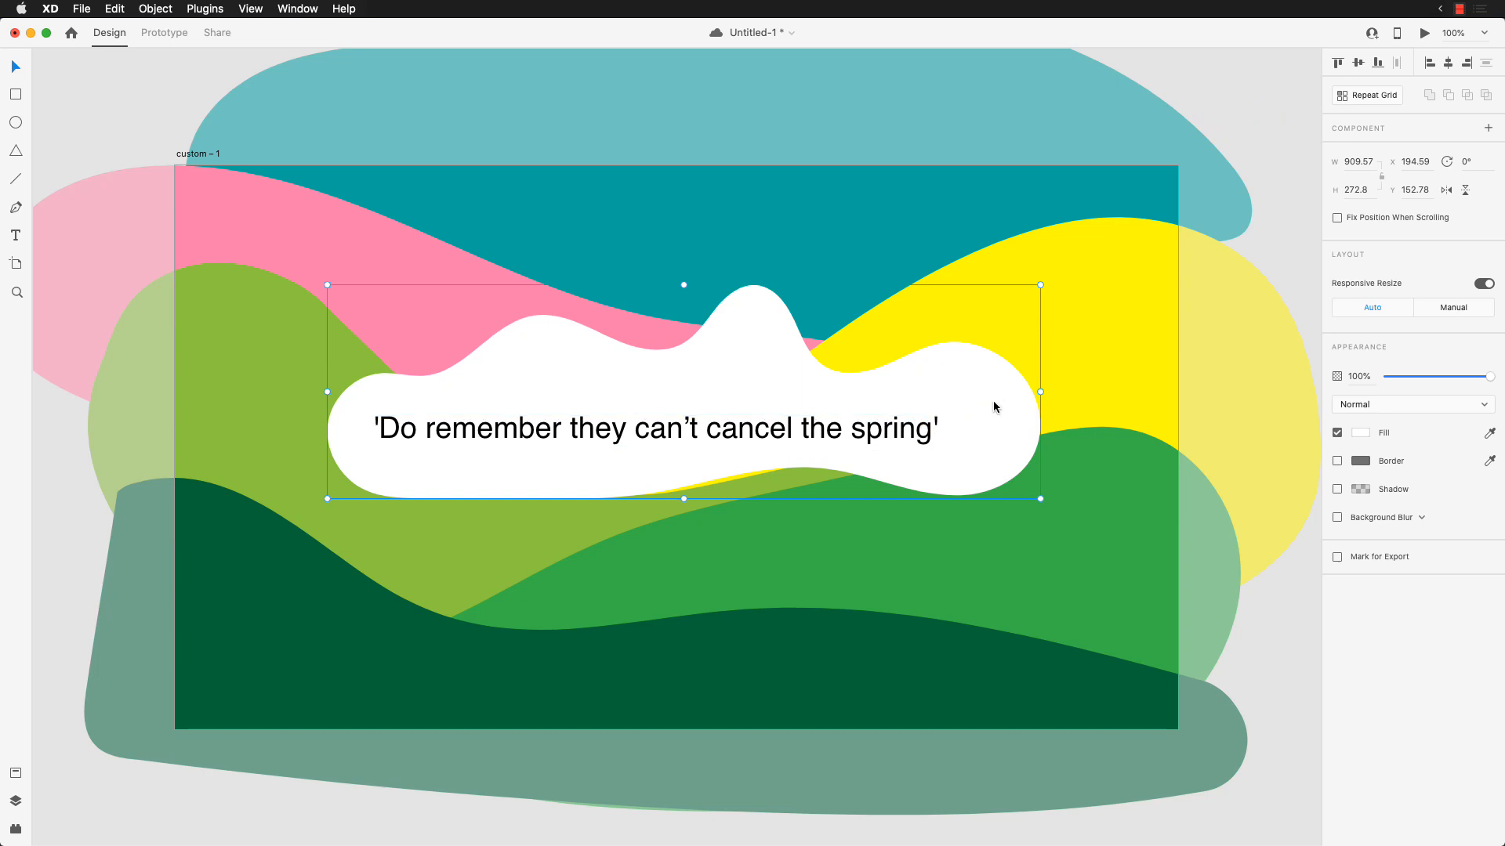
{"action": "key", "text": "super+a"}
{"action": "right_click", "coordinate": [1067, 291]}
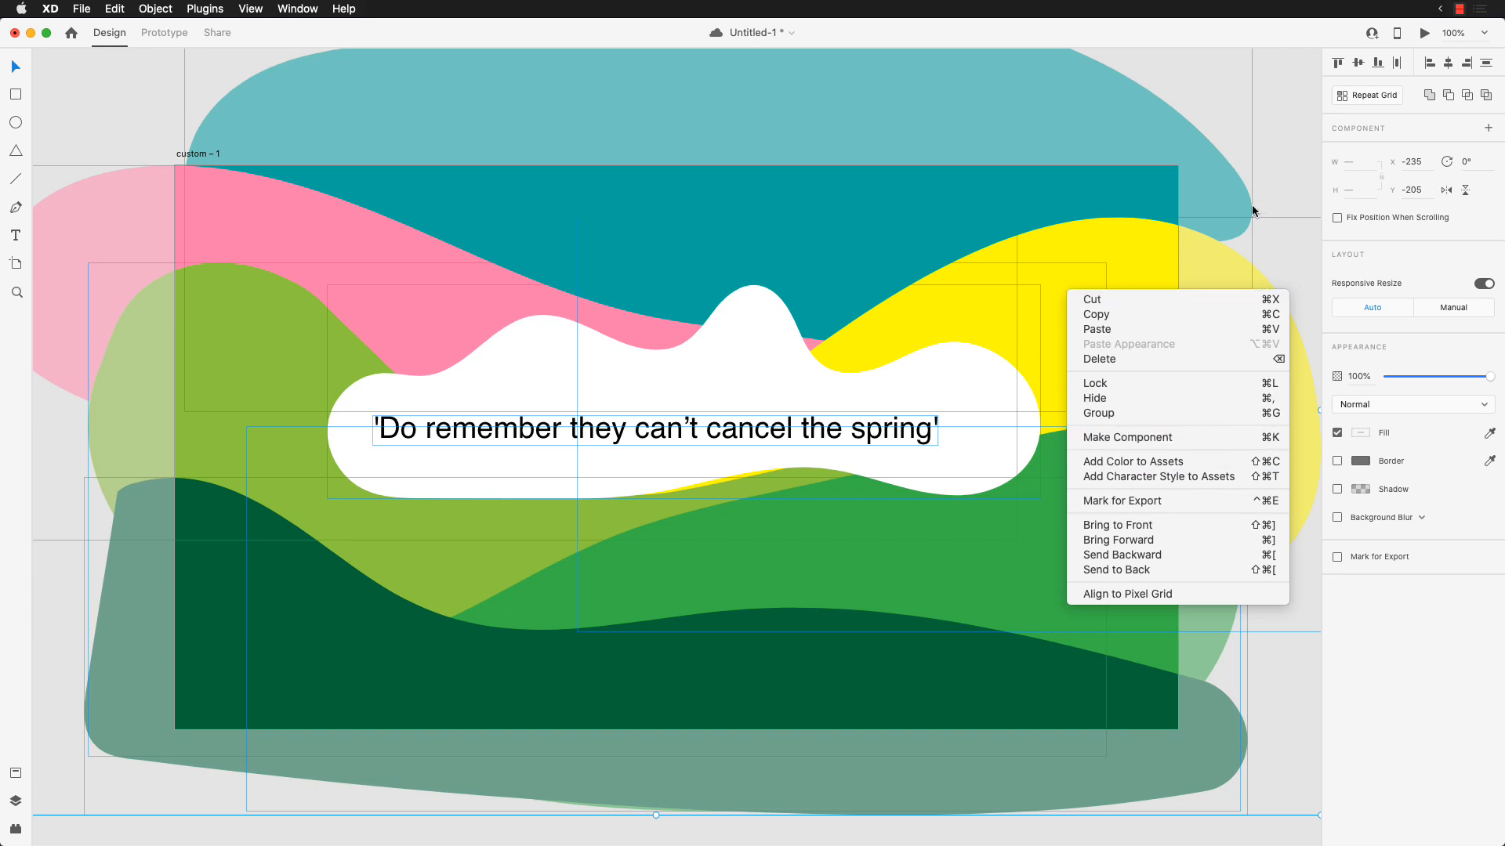
{"action": "left_click", "coordinate": [1281, 154]}
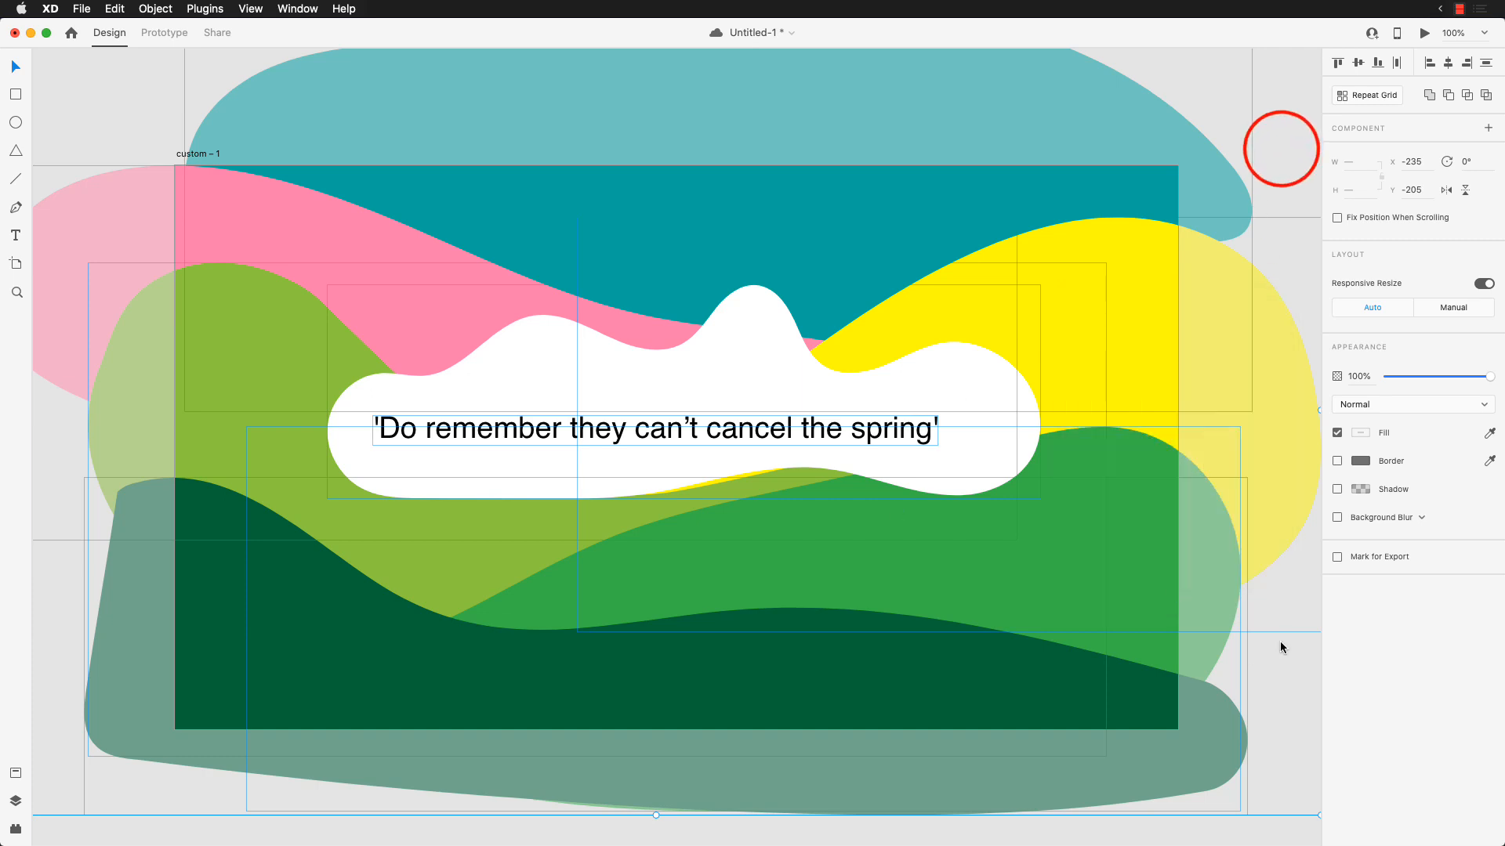
{"action": "left_click", "coordinate": [1280, 618]}
Step: Move the quote text to about X 280, Y 322 and shift the white cloud slightly down behind it
{"action": "left_click_drag", "start_coordinate": [832, 433], "coordinate": [856, 442]}
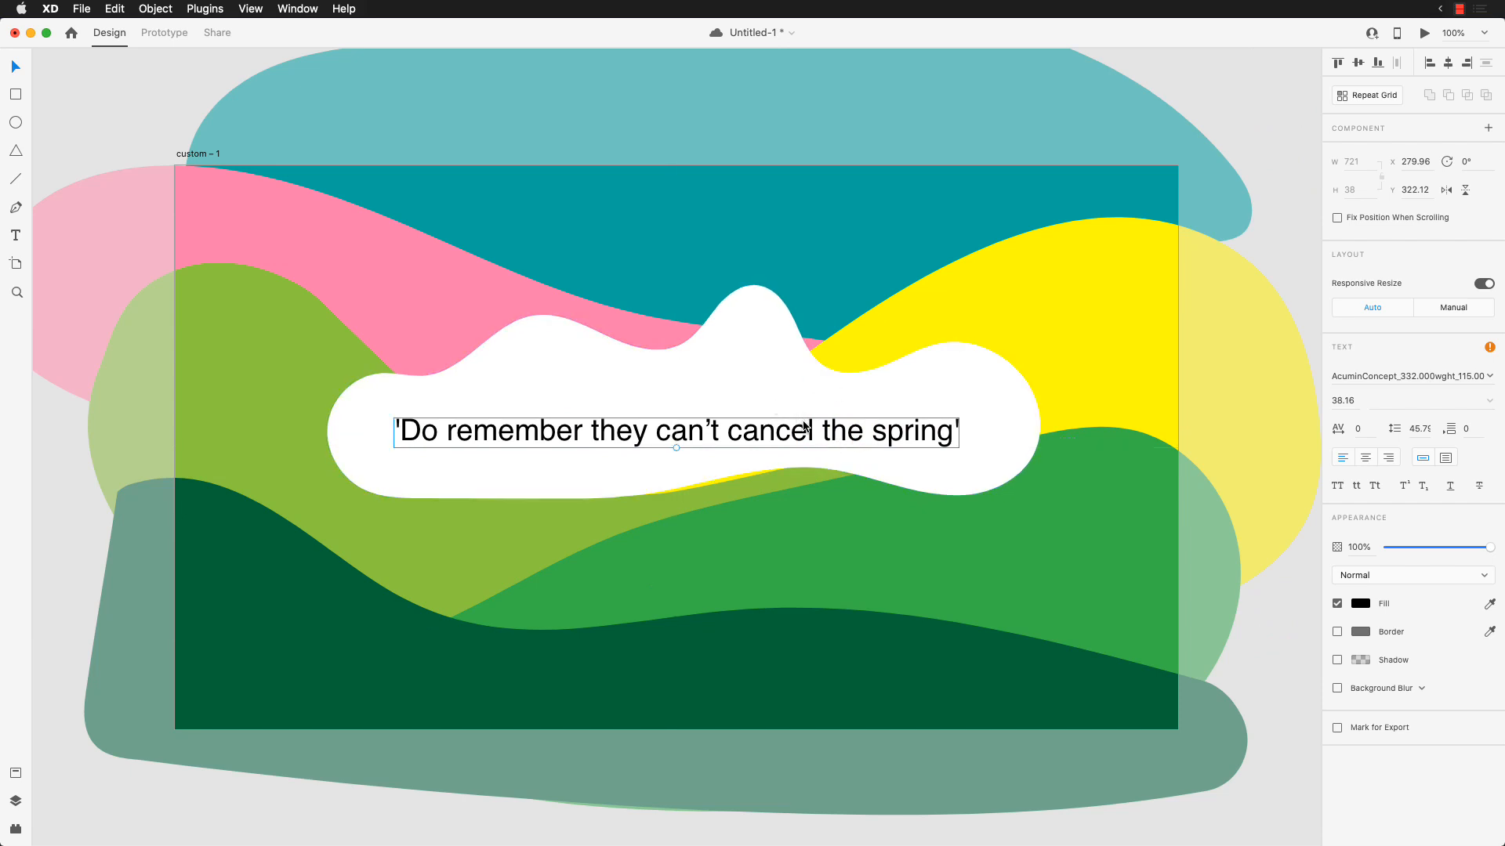
{"action": "left_click", "coordinate": [1273, 174]}
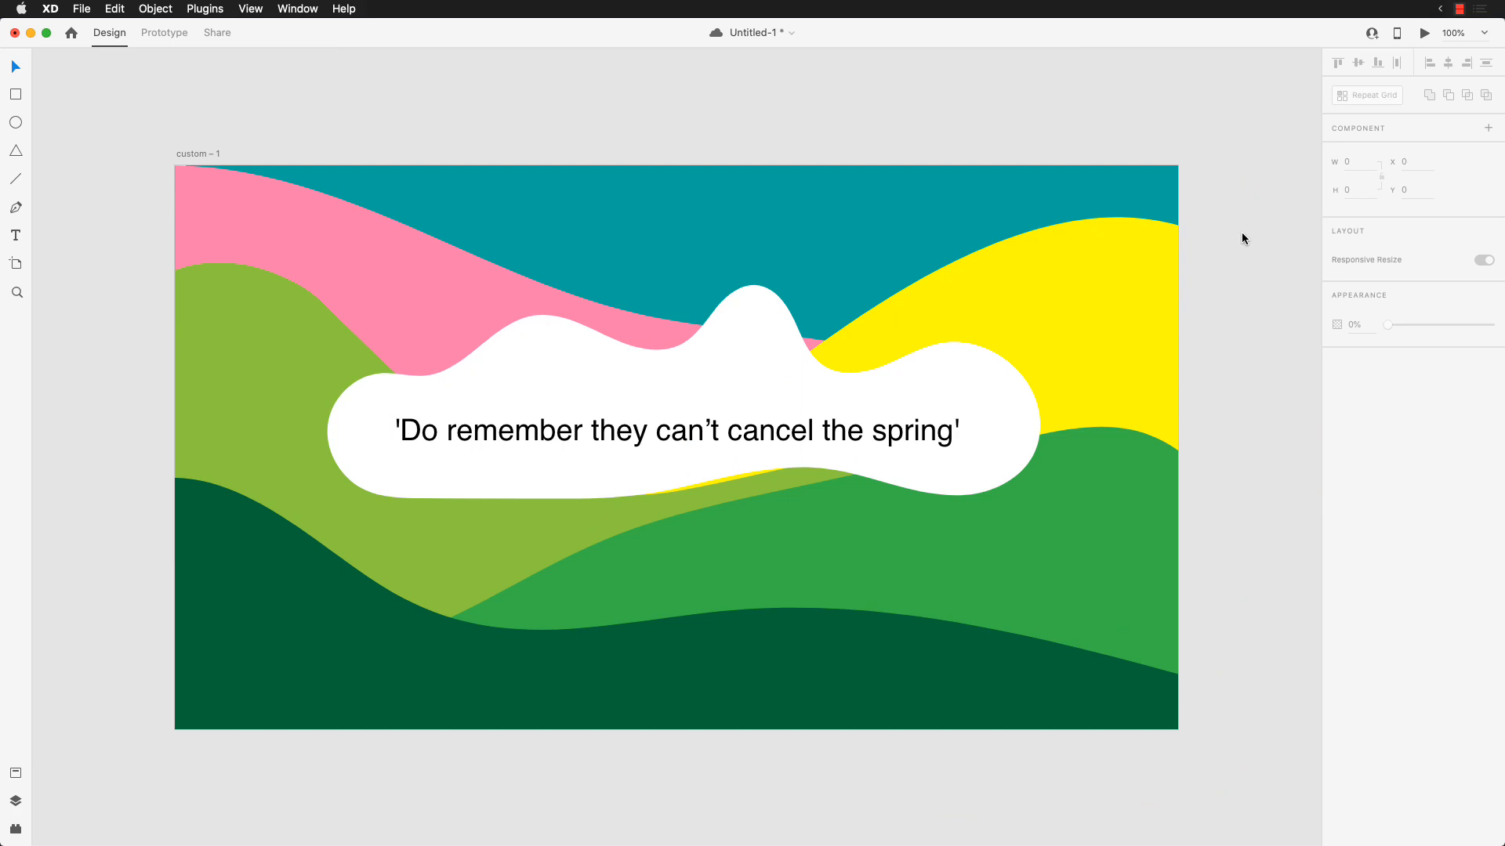
{"action": "left_click", "coordinate": [538, 487]}
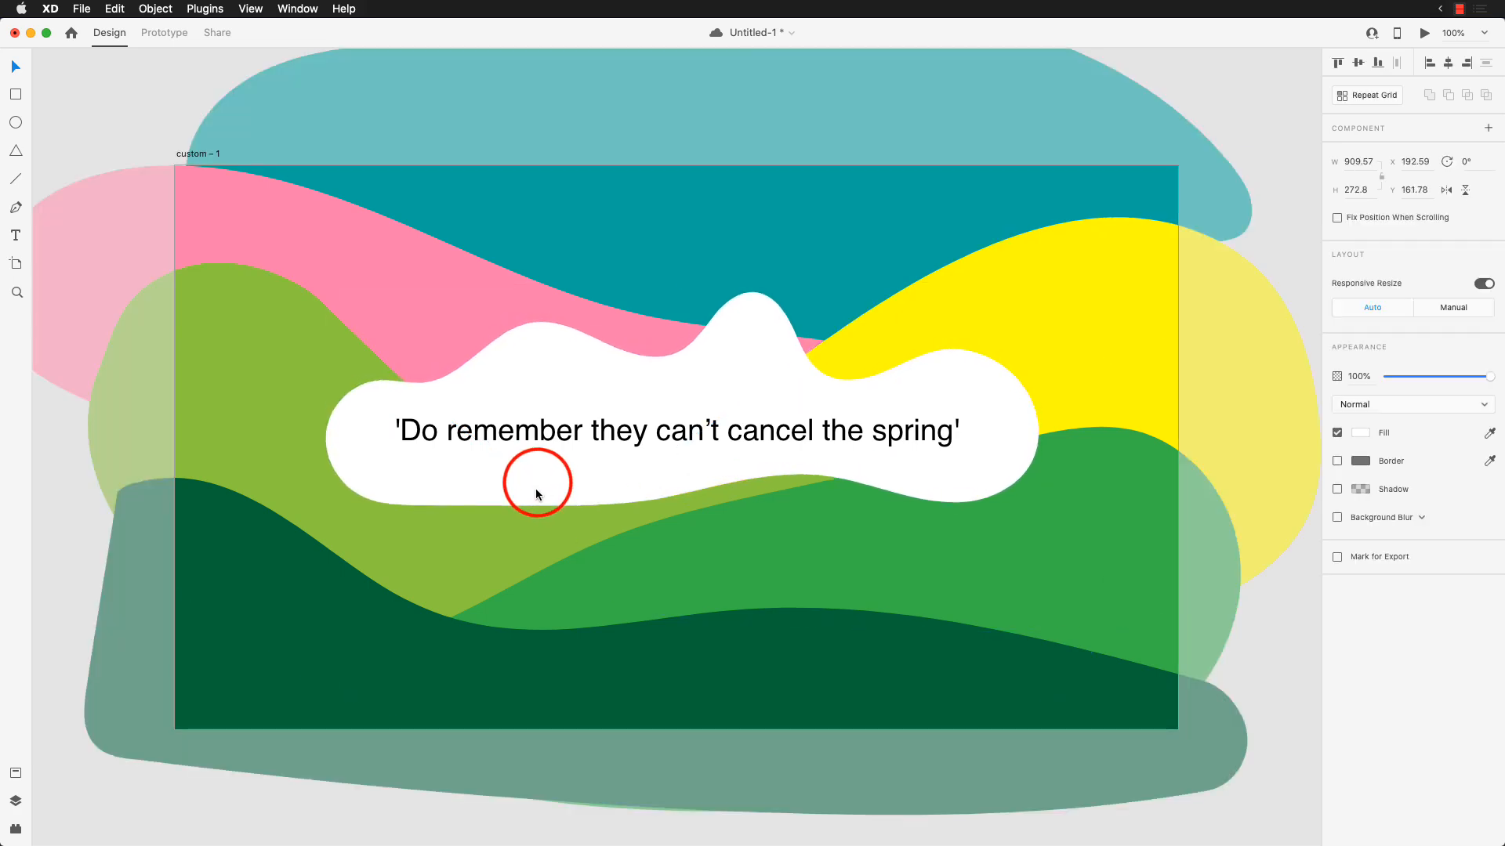
{"action": "left_click", "coordinate": [649, 428]}
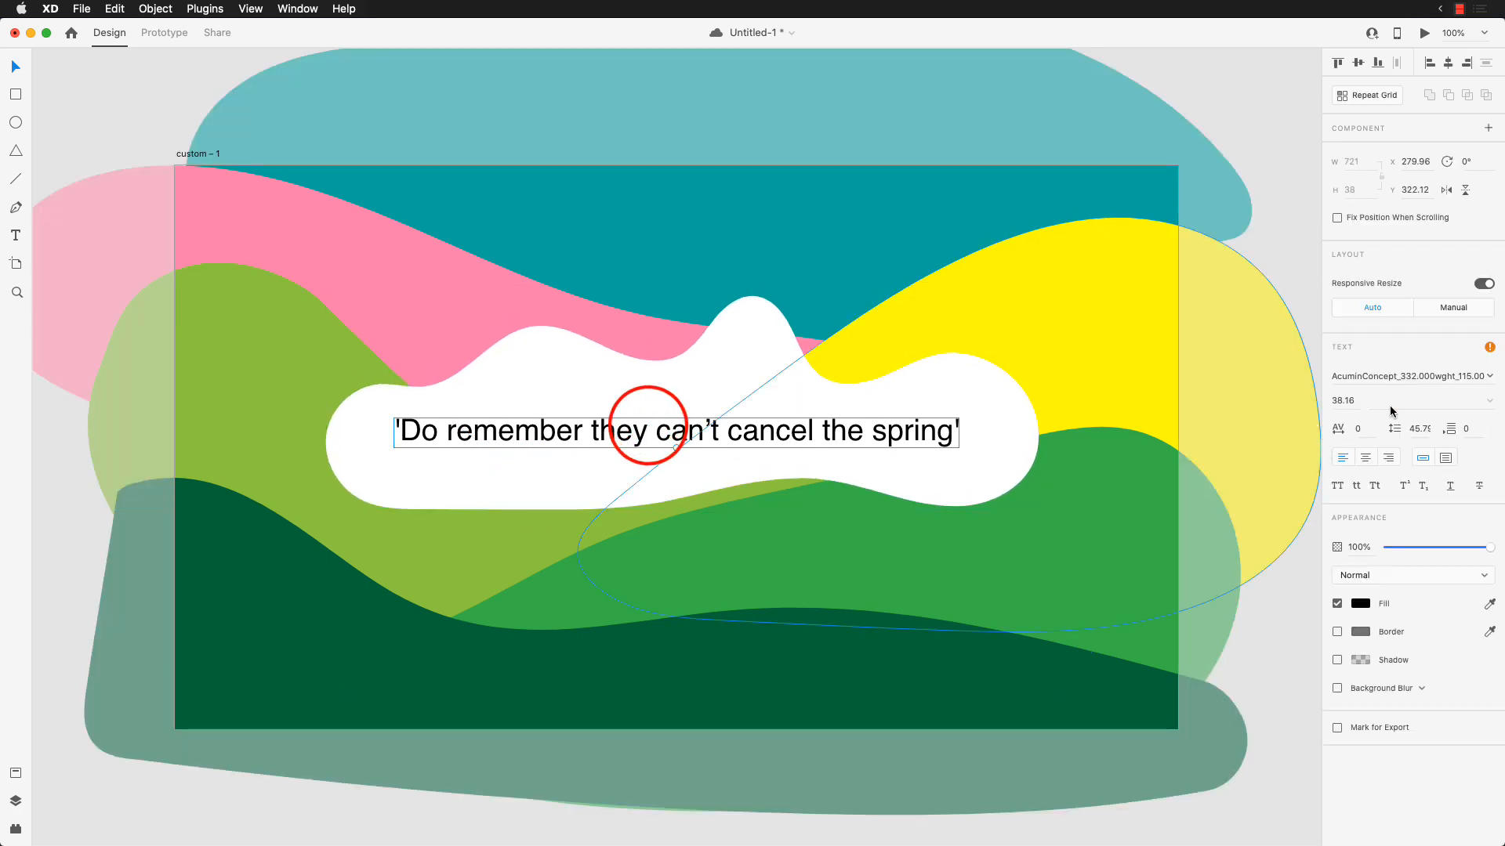
{"action": "left_click", "coordinate": [1248, 121]}
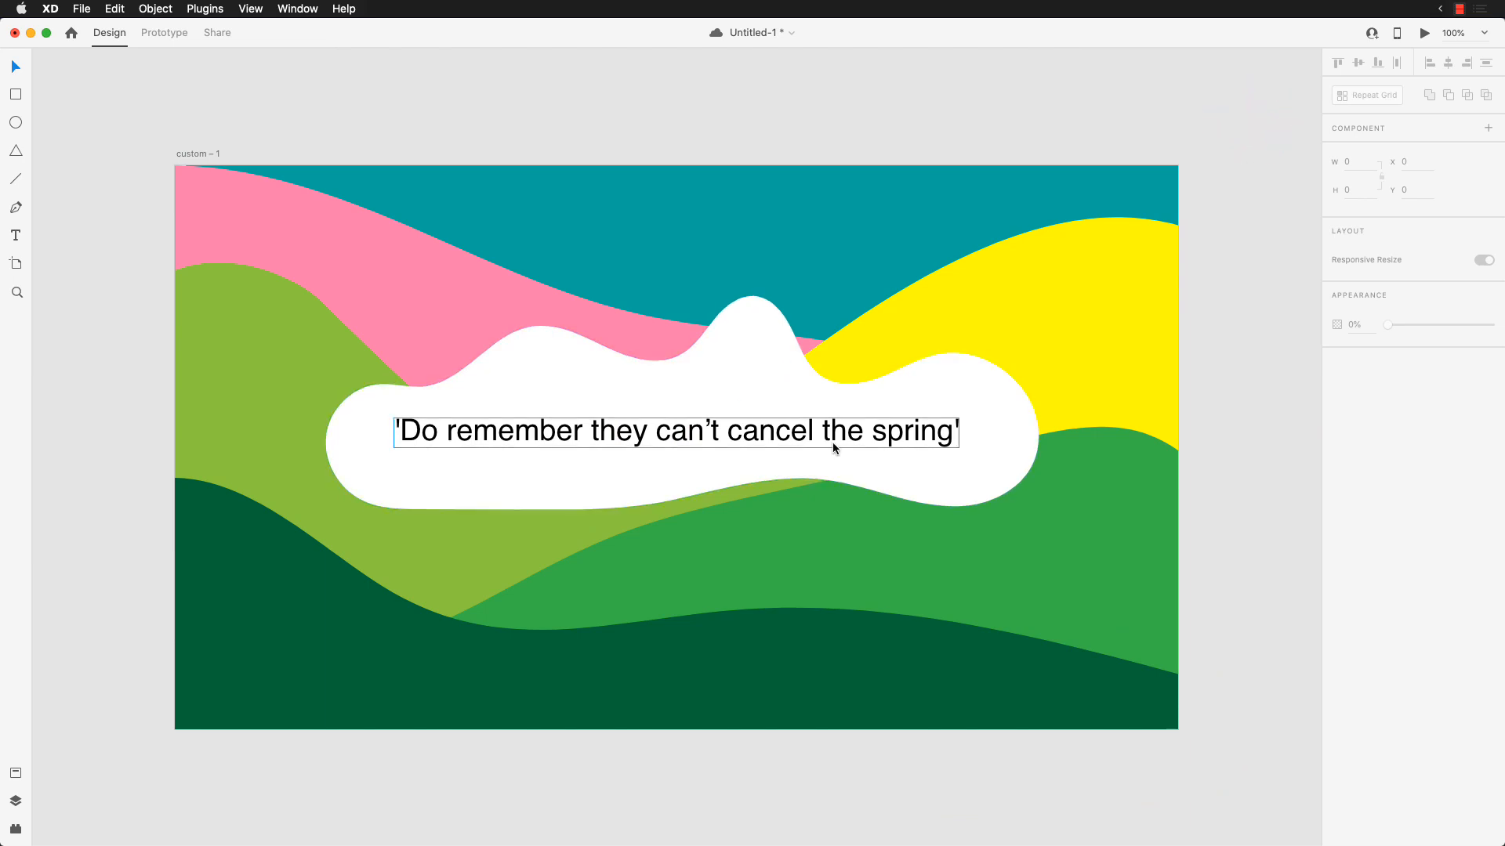
Step: Export the custom – 1 artboard to After Effects
{"action": "left_click", "coordinate": [208, 155]}
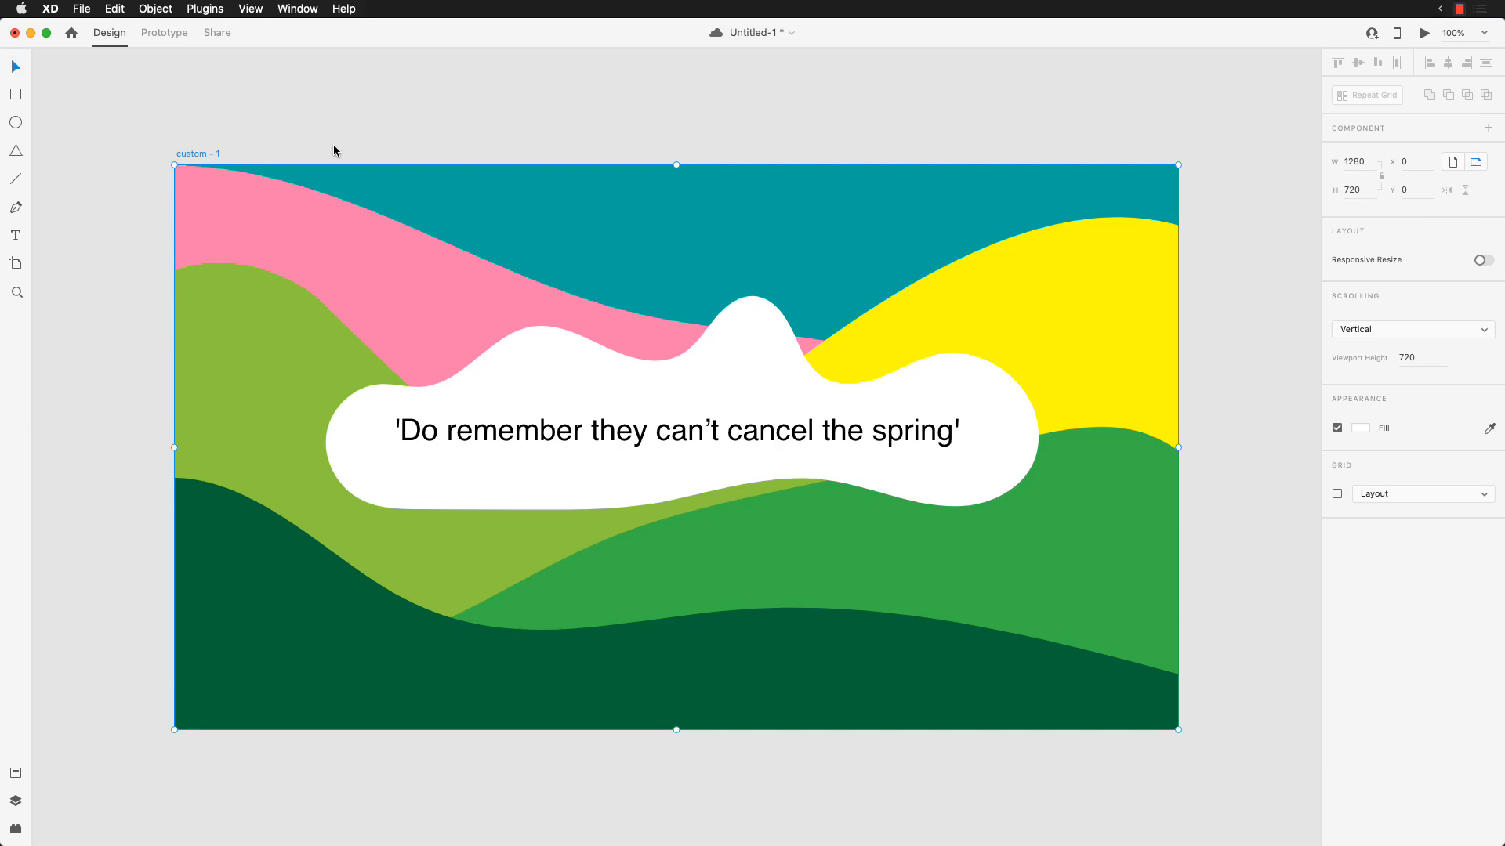
{"action": "key", "text": "super+alt+f"}
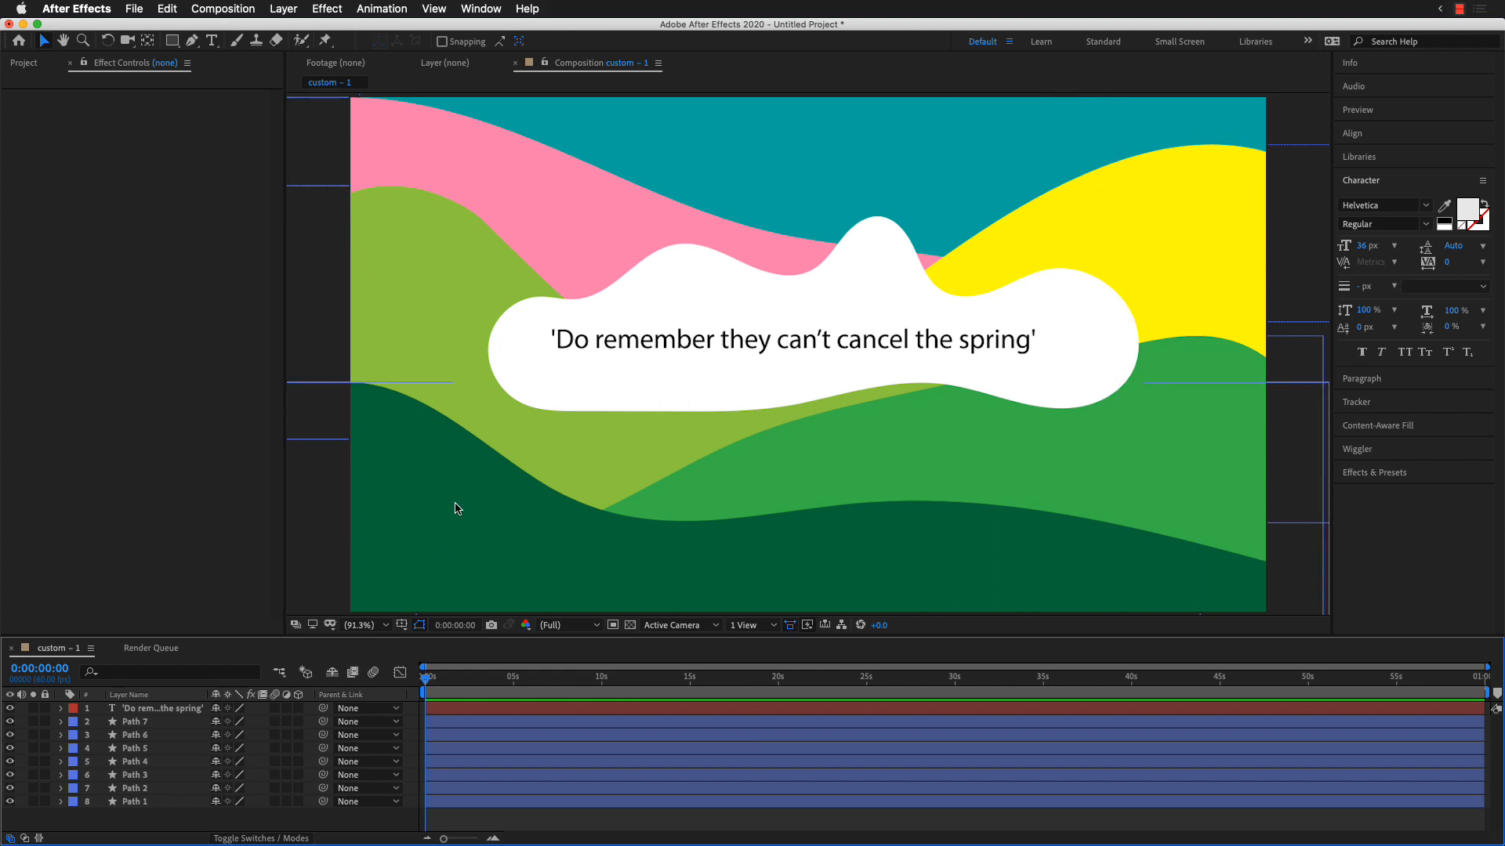
Step: Go through the imported Path layers to see which shape in the composition each one represents
{"action": "left_click", "coordinate": [168, 721]}
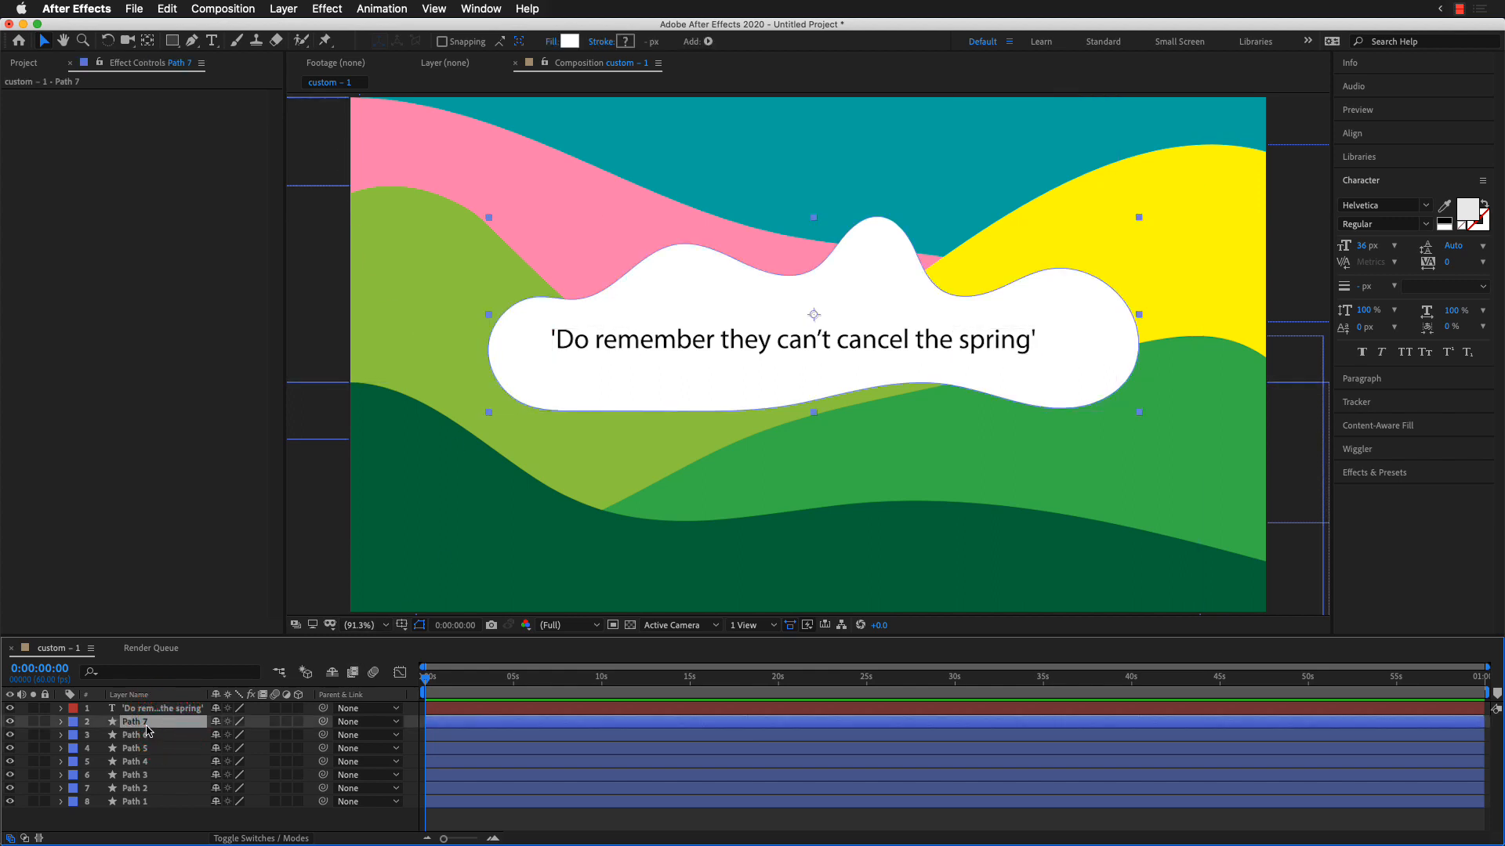
{"action": "left_click", "coordinate": [139, 737]}
{"action": "left_click", "coordinate": [139, 761]}
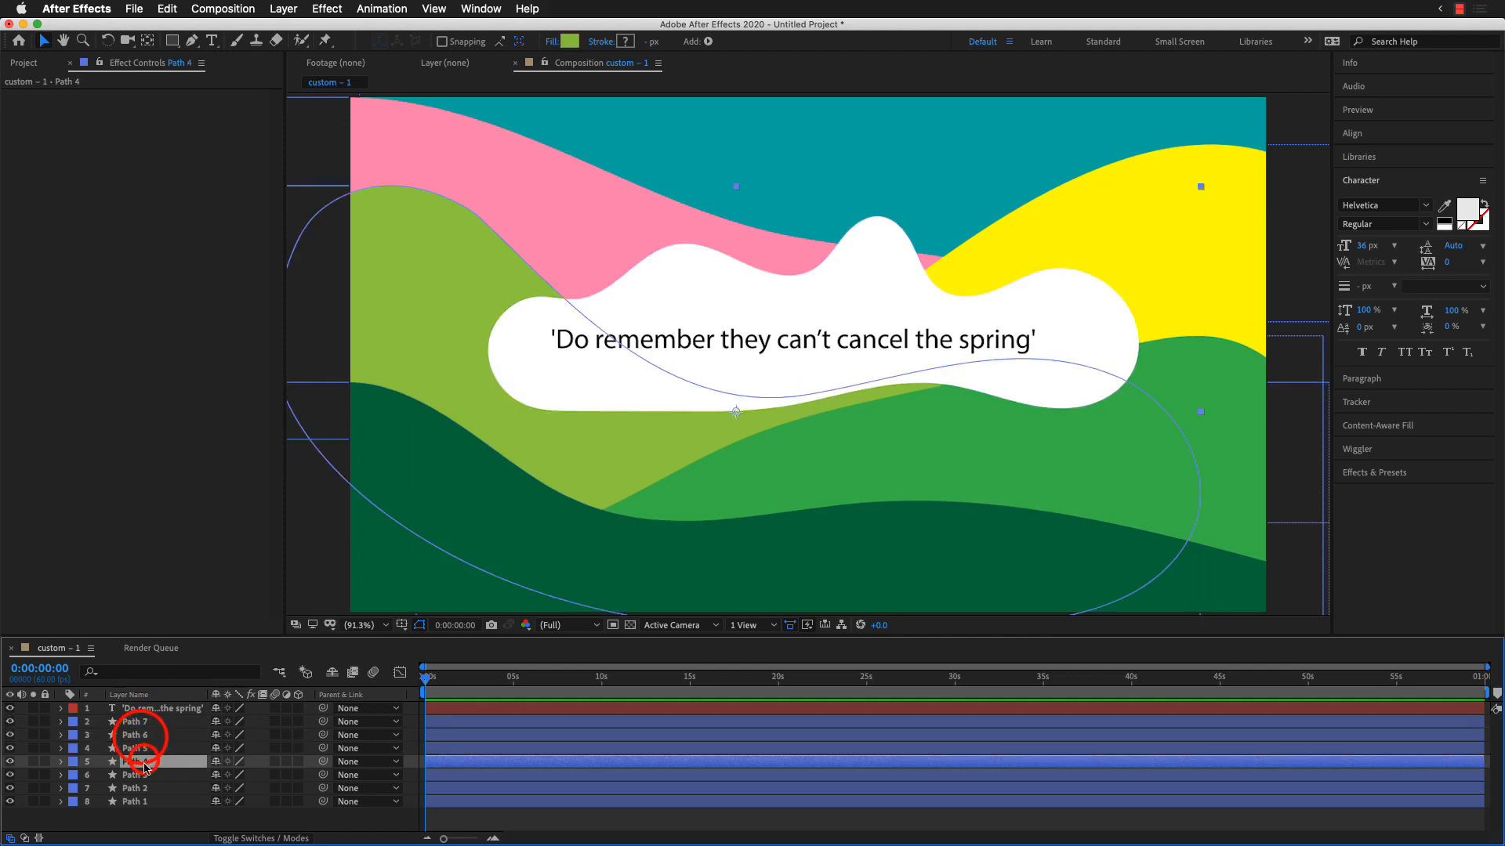
{"action": "left_click", "coordinate": [142, 788]}
{"action": "left_click", "coordinate": [167, 764]}
{"action": "left_click", "coordinate": [166, 748]}
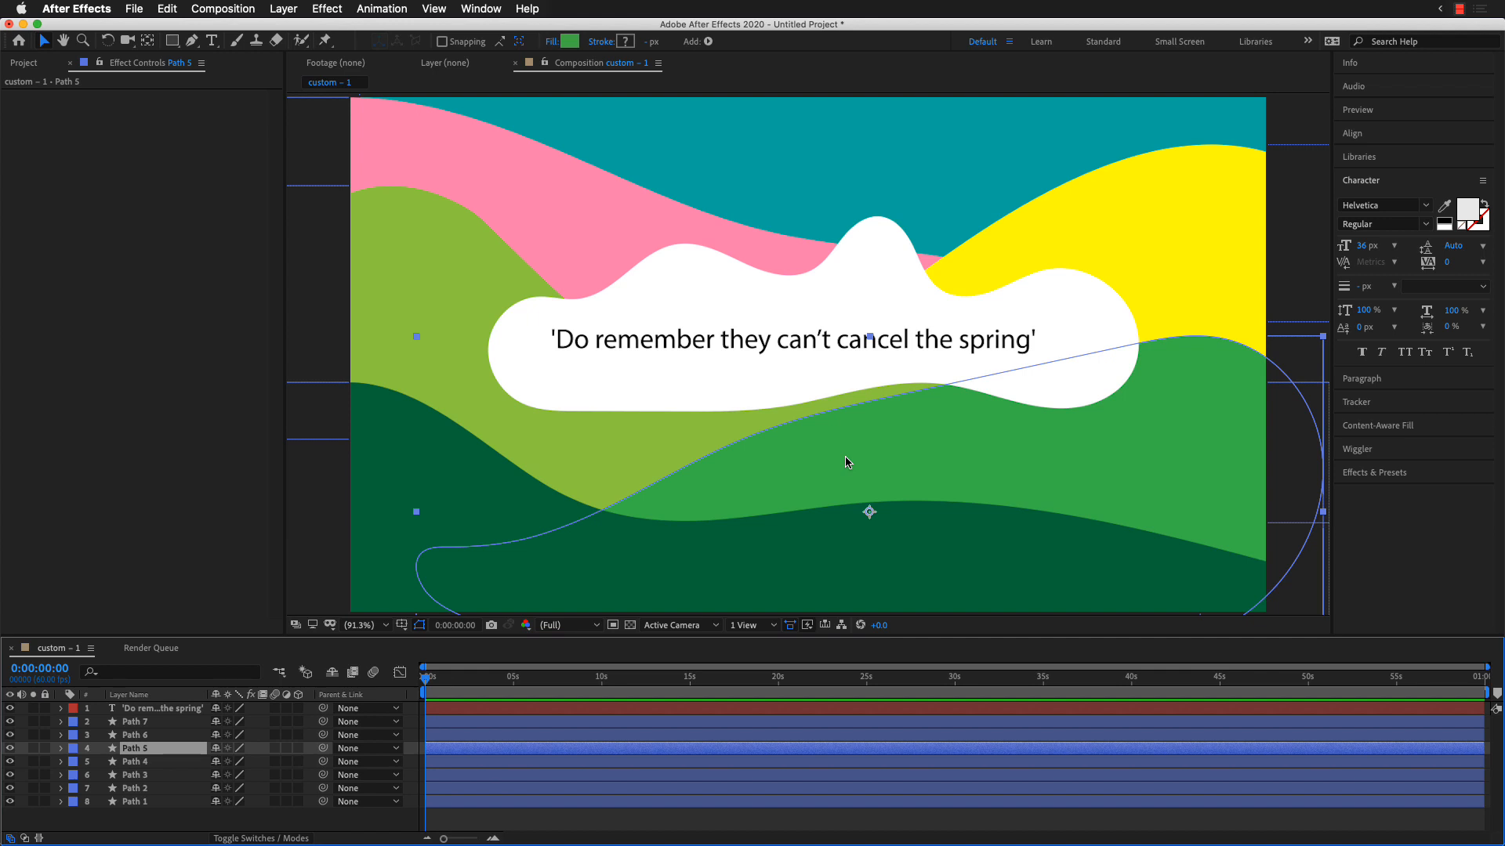
Step: Shift the quote text slightly right and down within the cloud and deselect all layers
{"action": "left_click", "coordinate": [907, 342]}
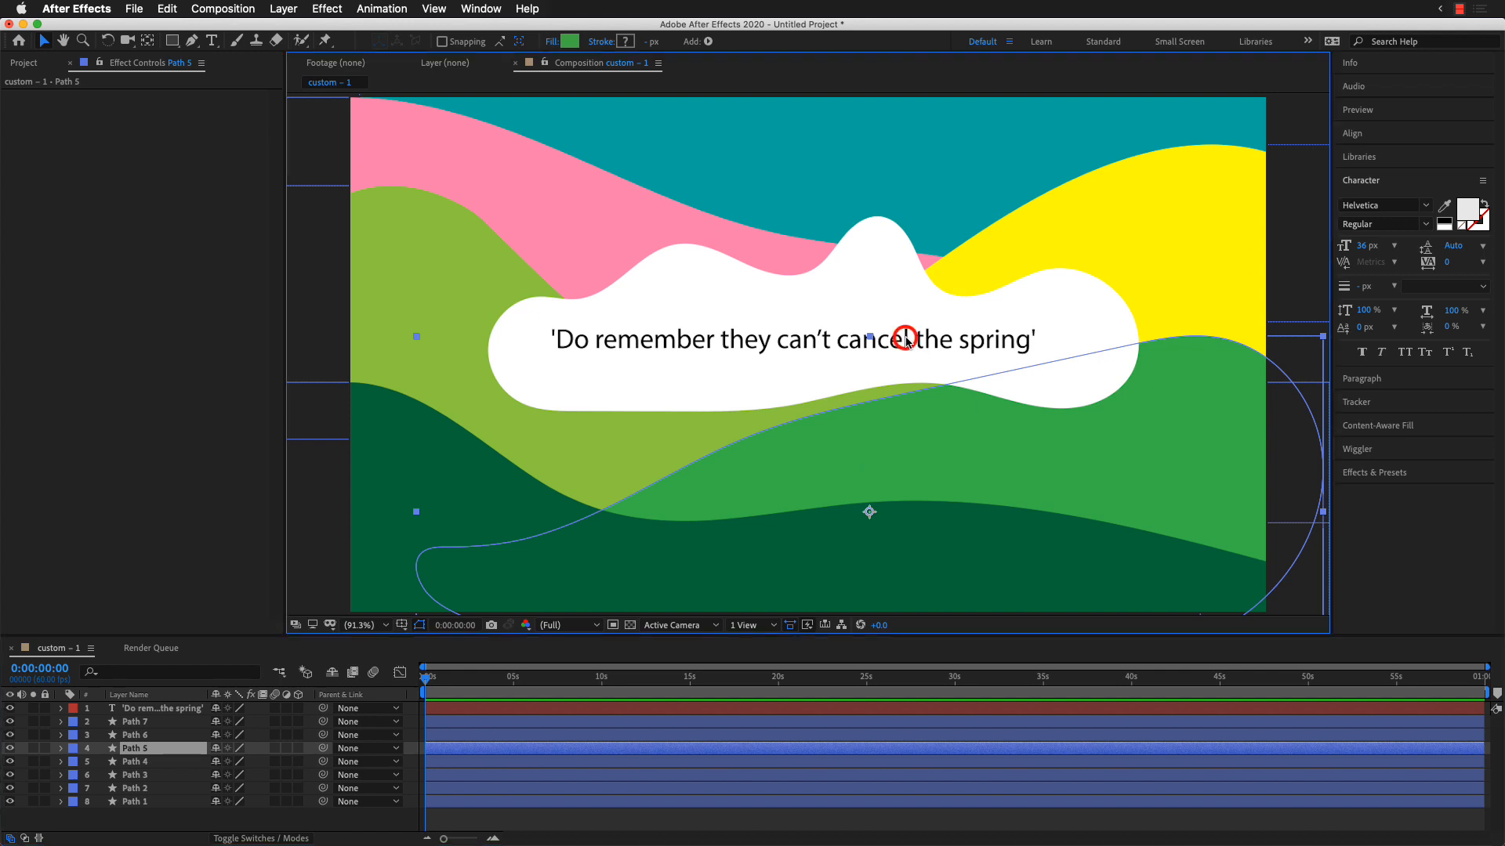
{"action": "left_click", "coordinate": [897, 341]}
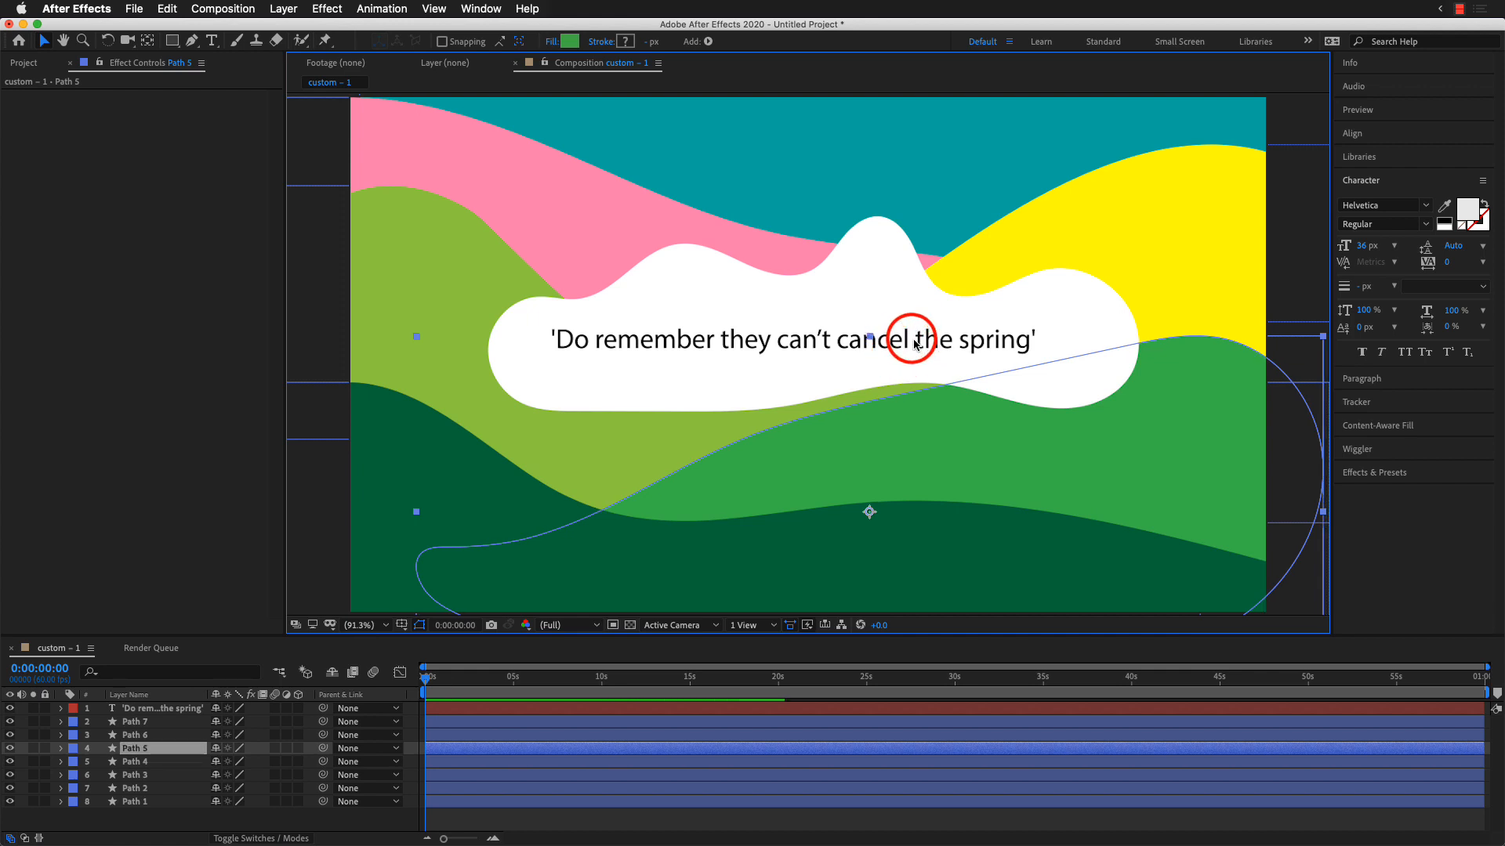
{"action": "left_click_drag", "start_coordinate": [889, 342], "coordinate": [908, 343]}
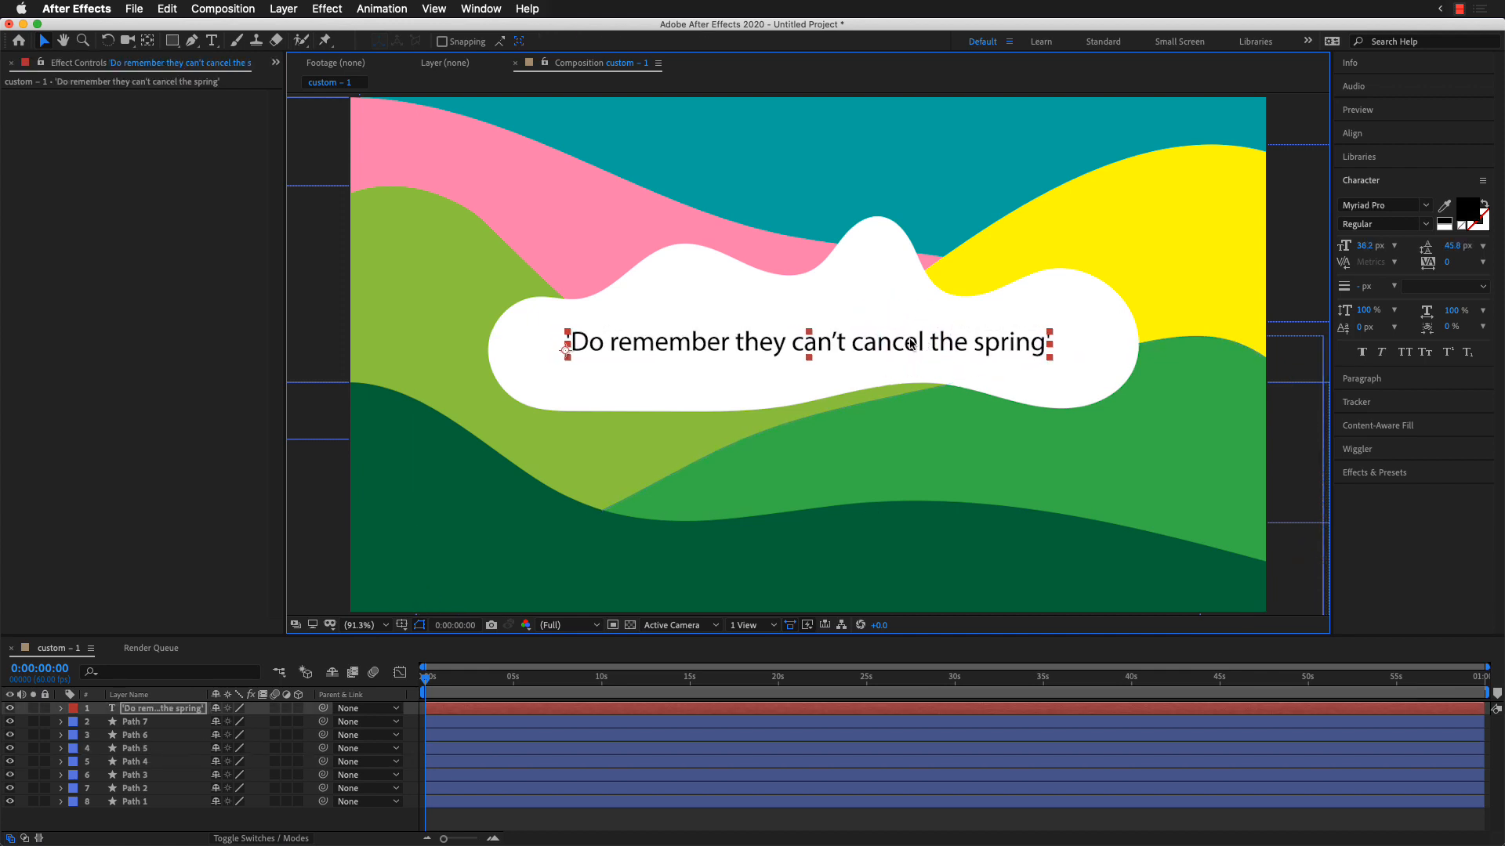
{"action": "left_click", "coordinate": [555, 231]}
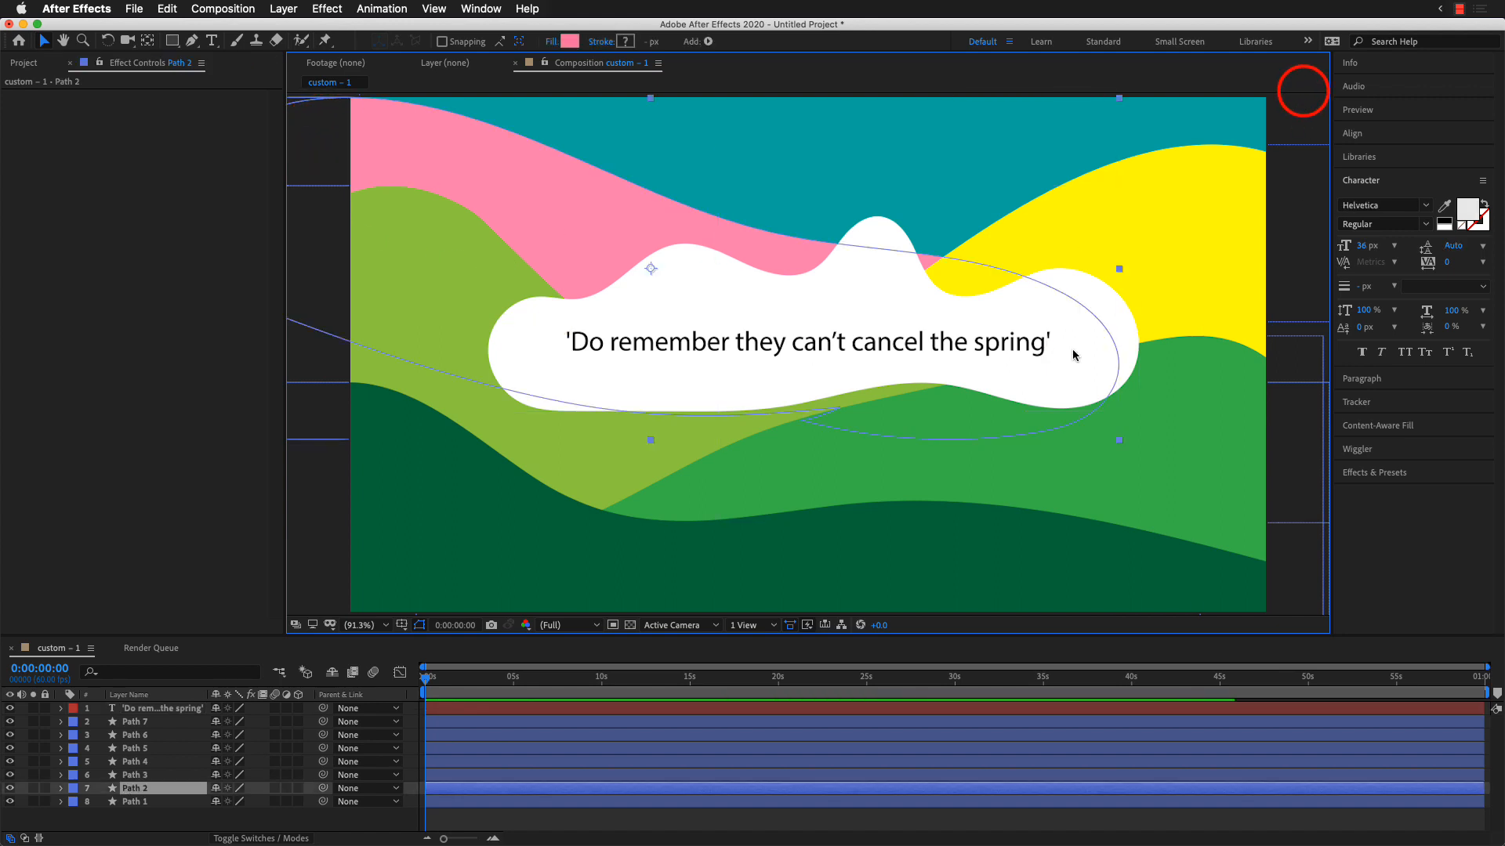
{"action": "left_click", "coordinate": [1286, 147]}
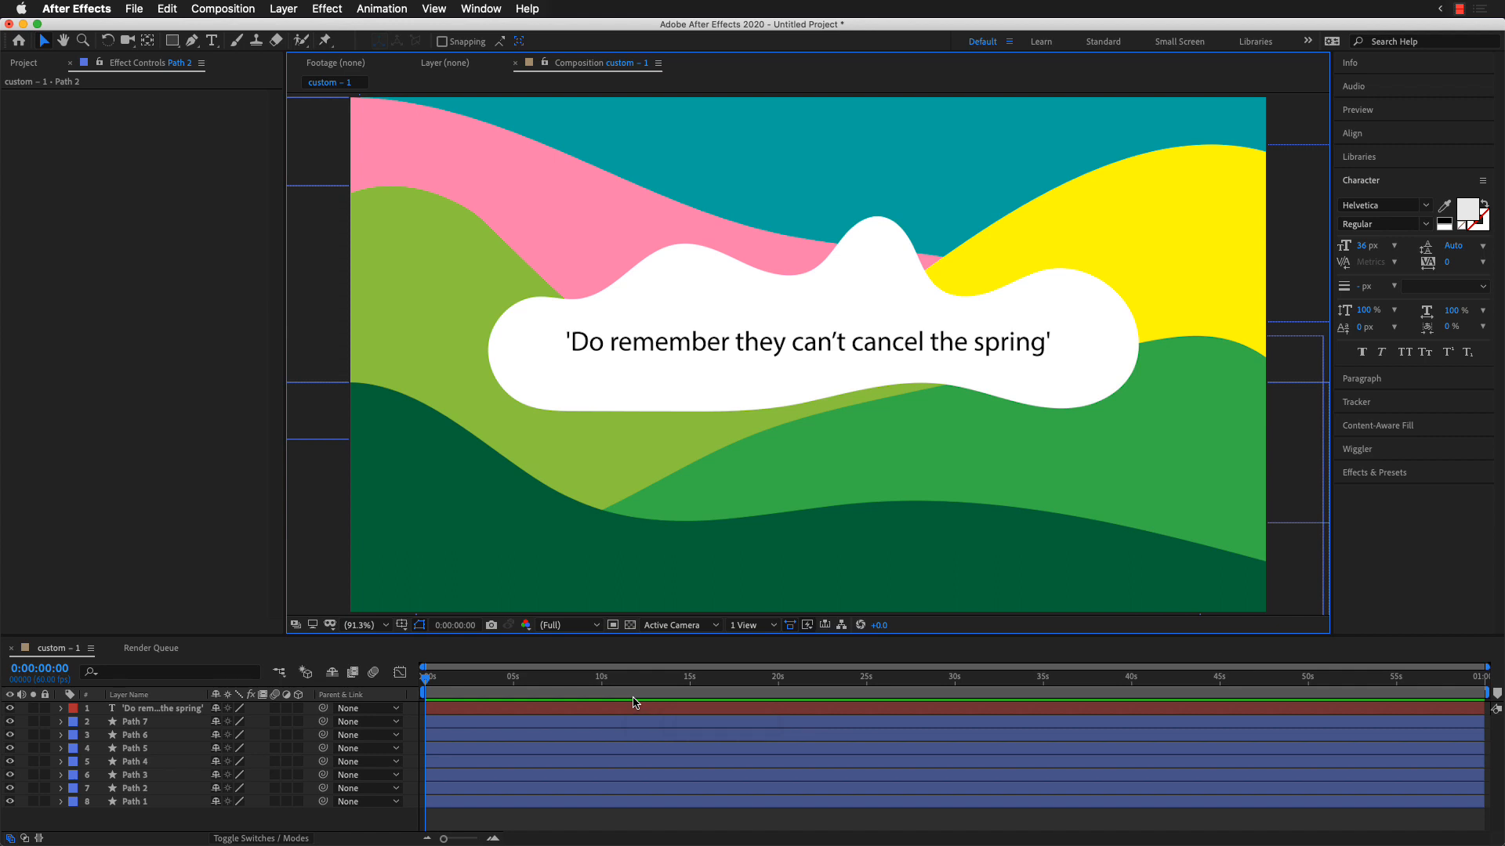
Step: Set the composition's frame rate to 25 frames per second and its duration to 4 seconds
{"action": "key", "text": "super+k"}
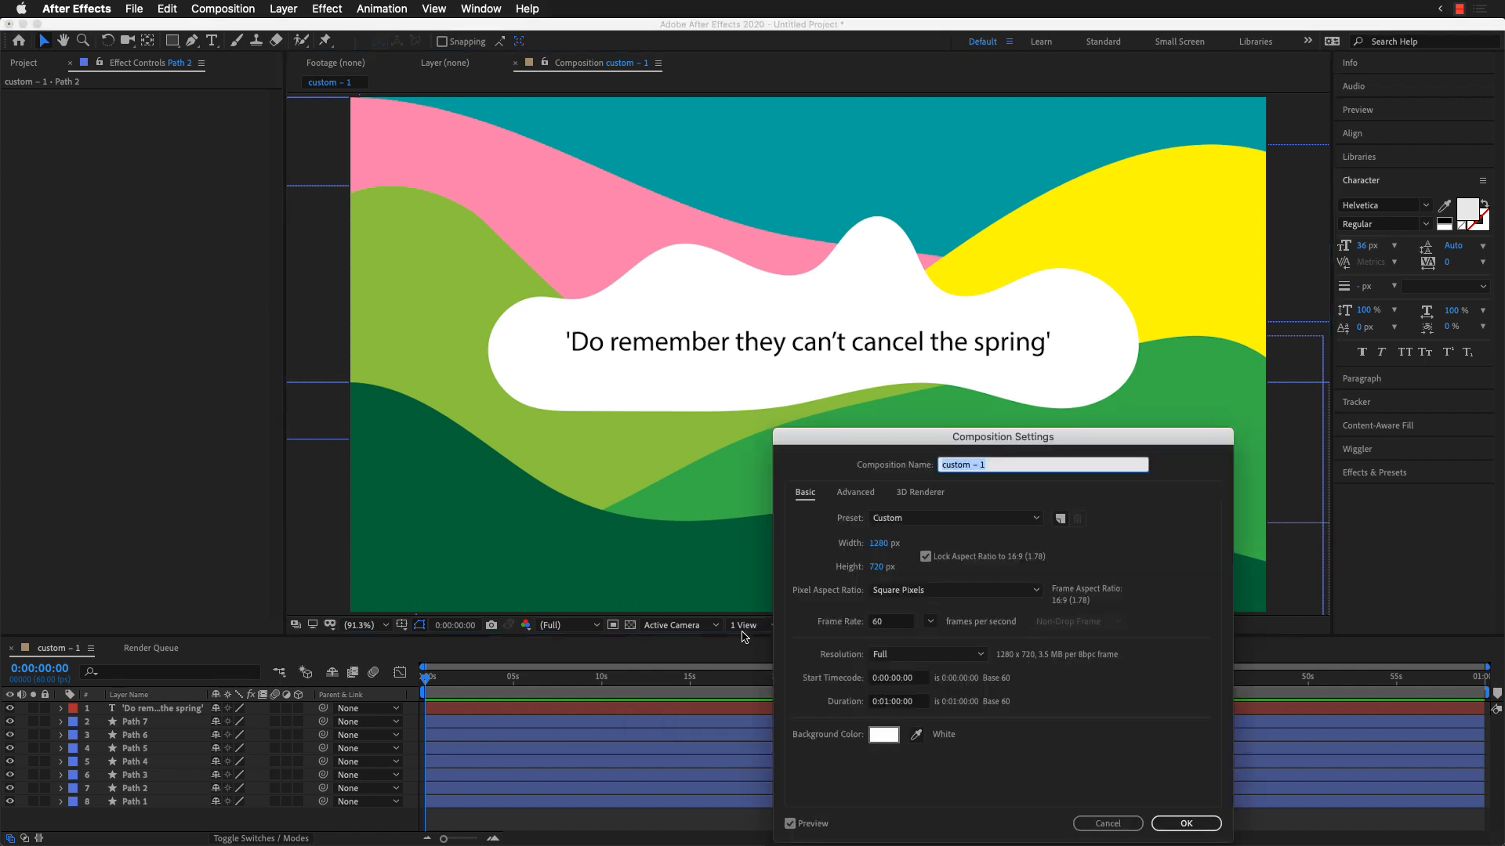
{"action": "left_click_drag", "start_coordinate": [1016, 438], "coordinate": [801, 229]}
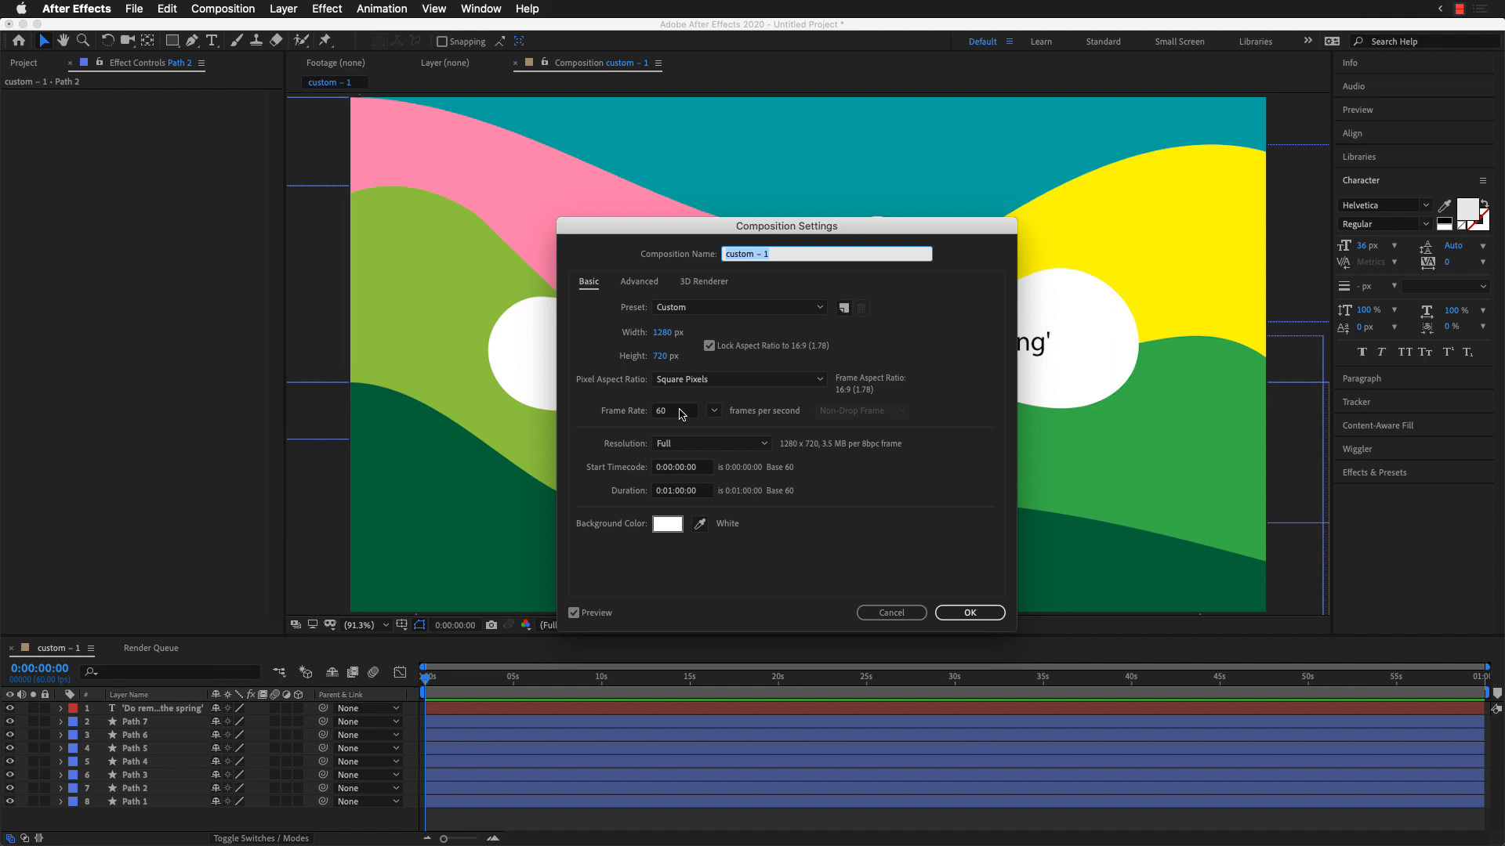
{"action": "left_click", "coordinate": [714, 410]}
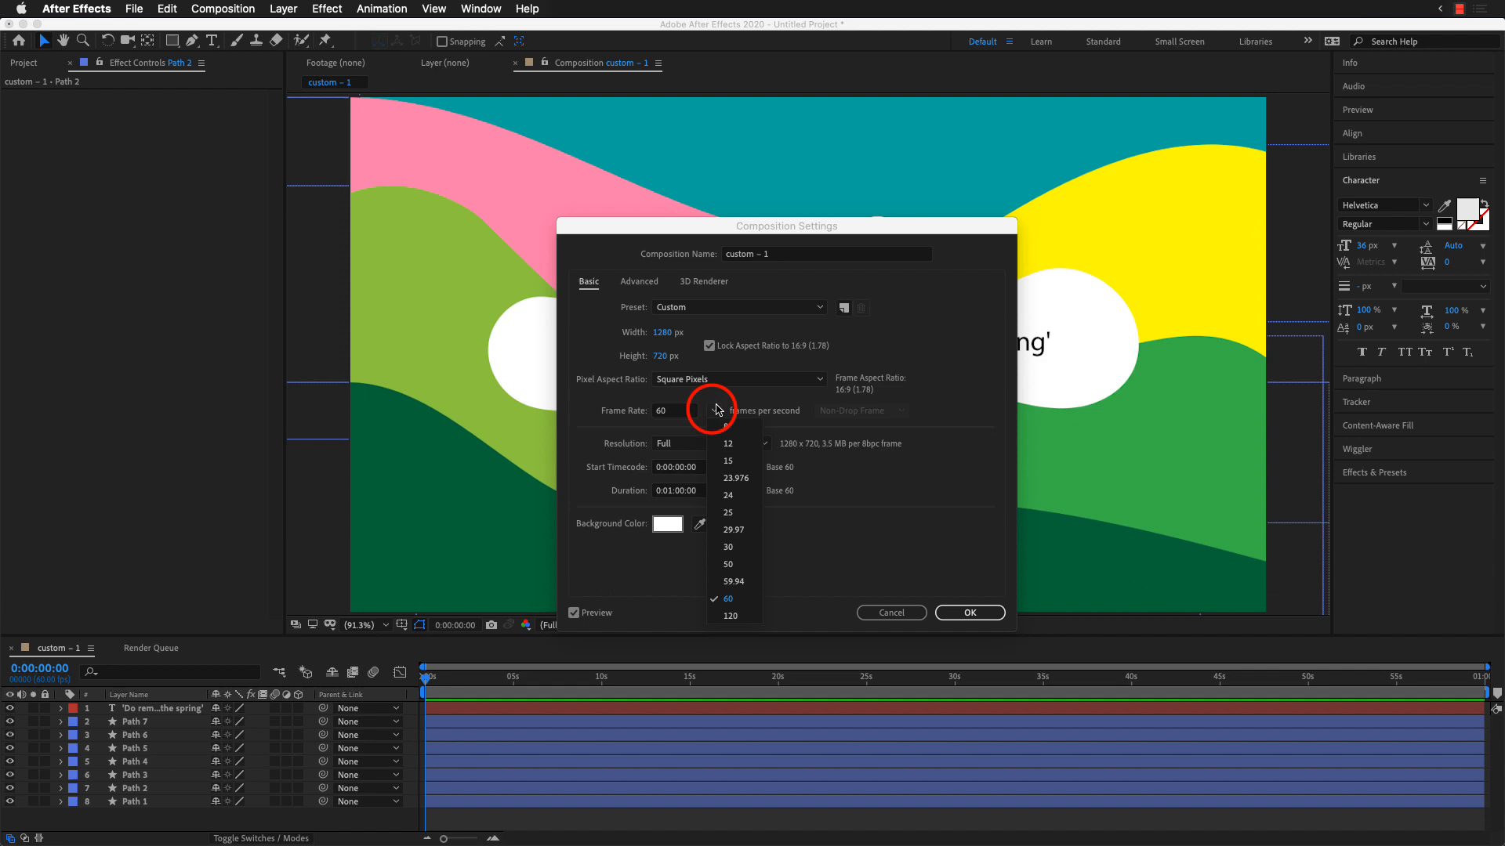
{"action": "left_click", "coordinate": [749, 515]}
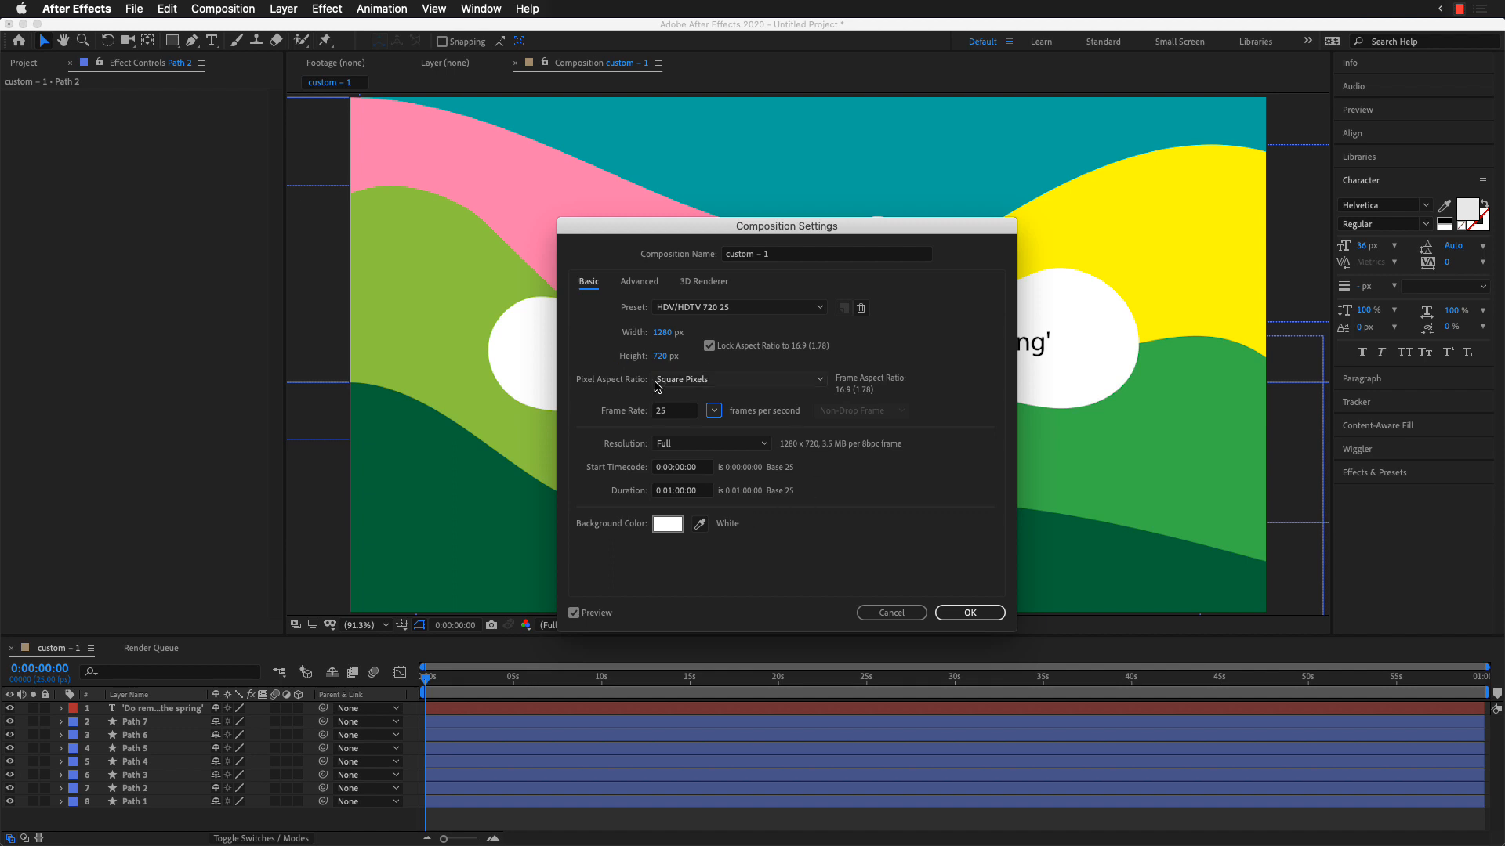
{"action": "left_click", "coordinate": [708, 492]}
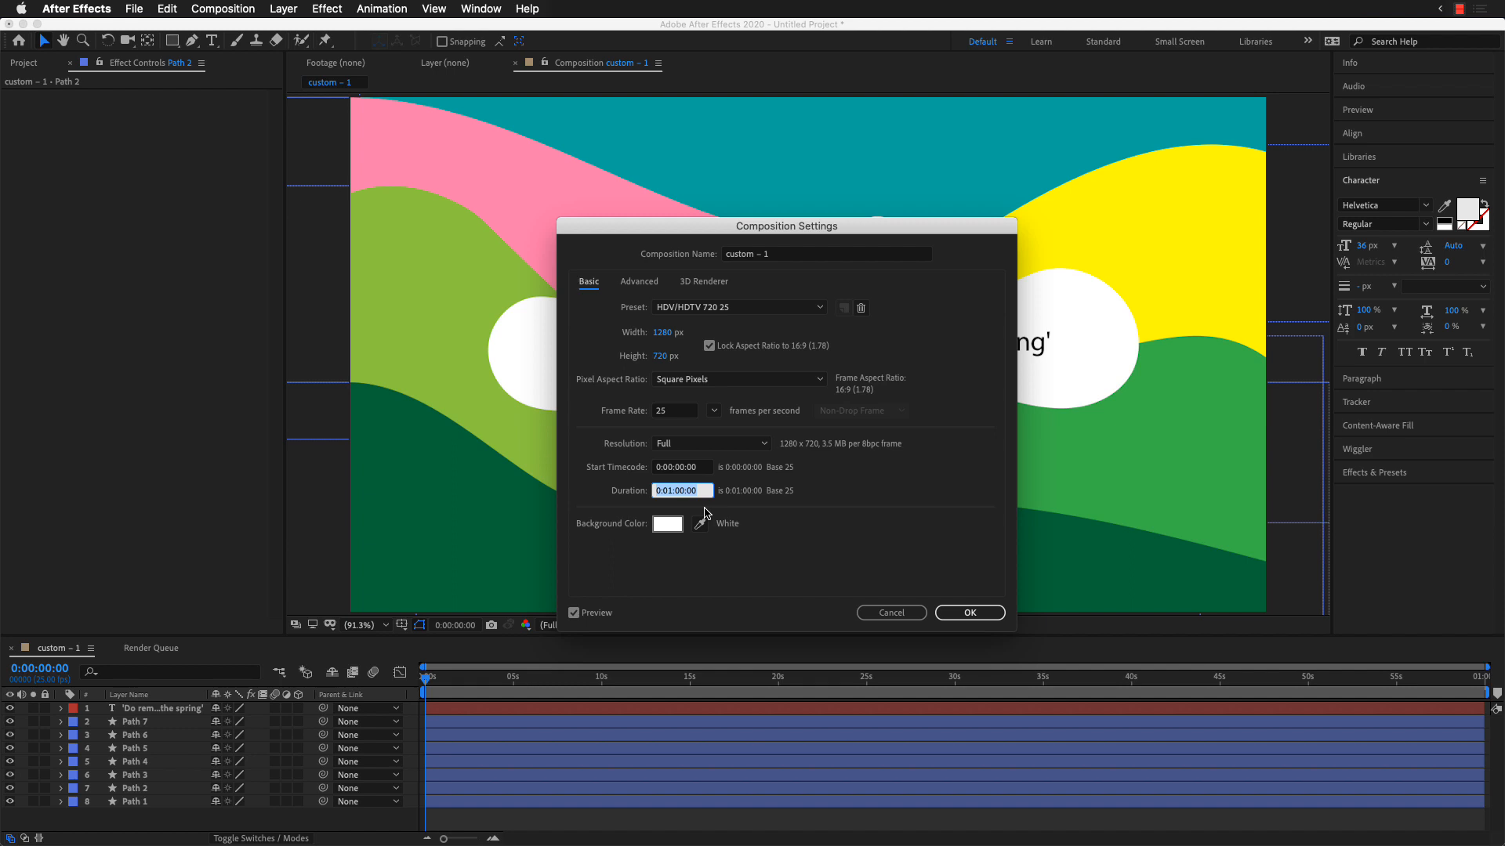
{"action": "type", "text": "400"}
{"action": "key", "text": "BackSpace"}
{"action": "key", "text": "BackSpace"}
{"action": "left_click", "coordinate": [968, 613]}
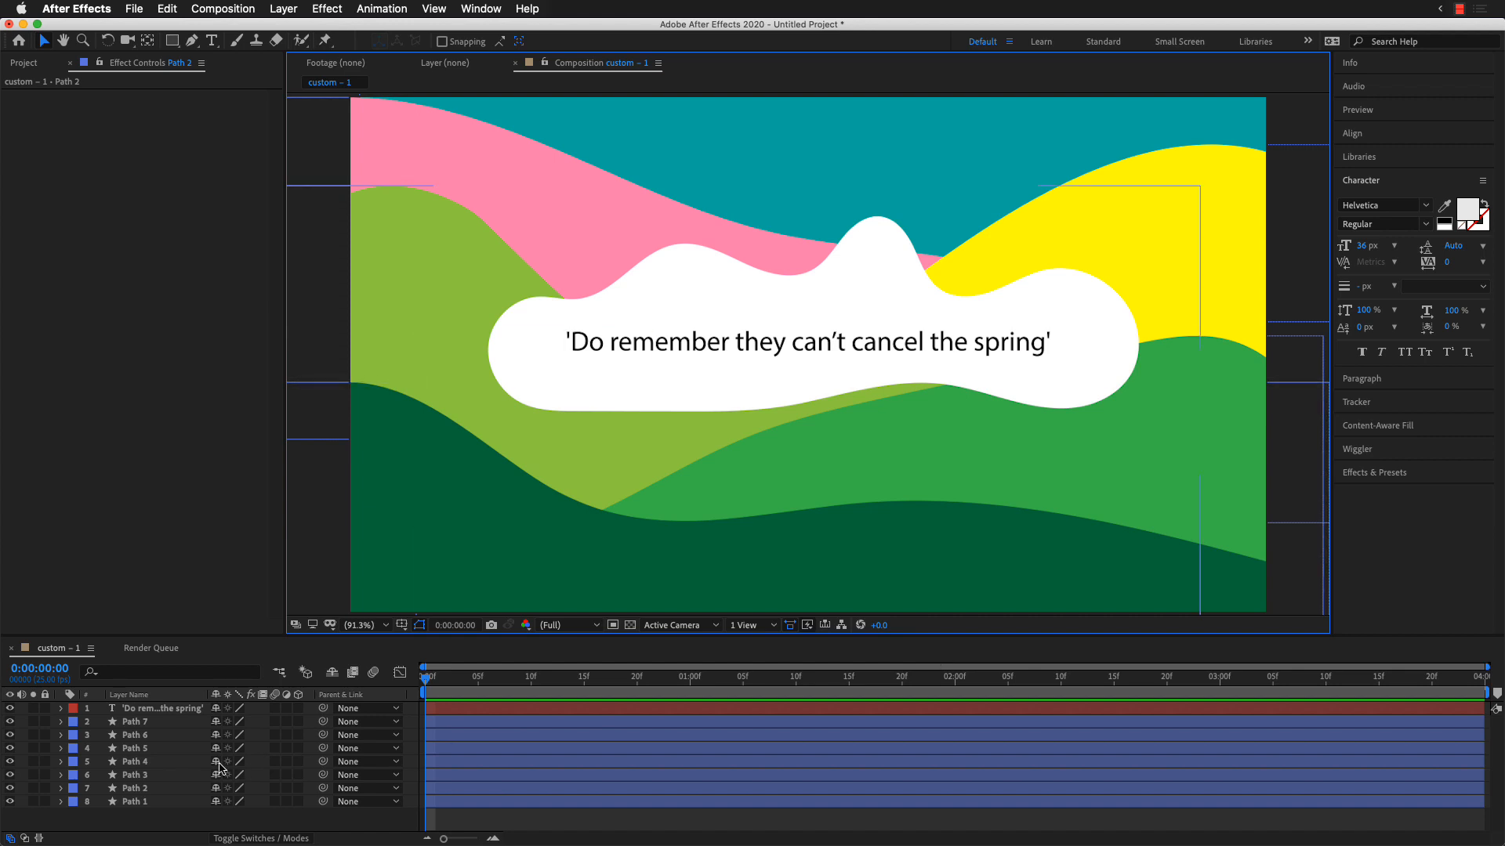
Step: Add a Position keyframe at 3 seconds to the quote text and all seven Path layers
{"action": "left_click", "coordinate": [170, 723]}
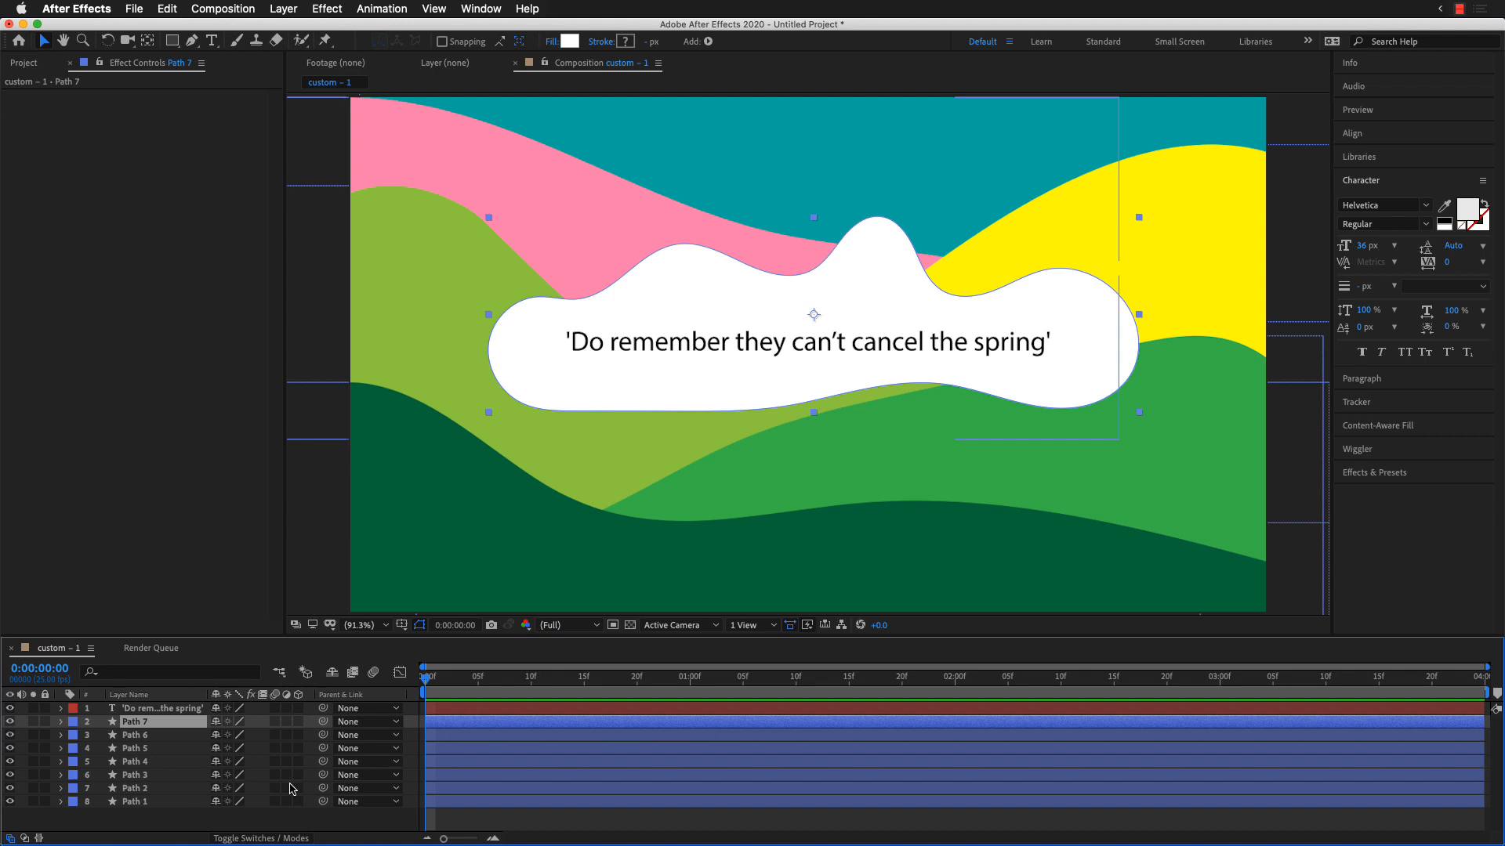
{"action": "key", "text": "super+a"}
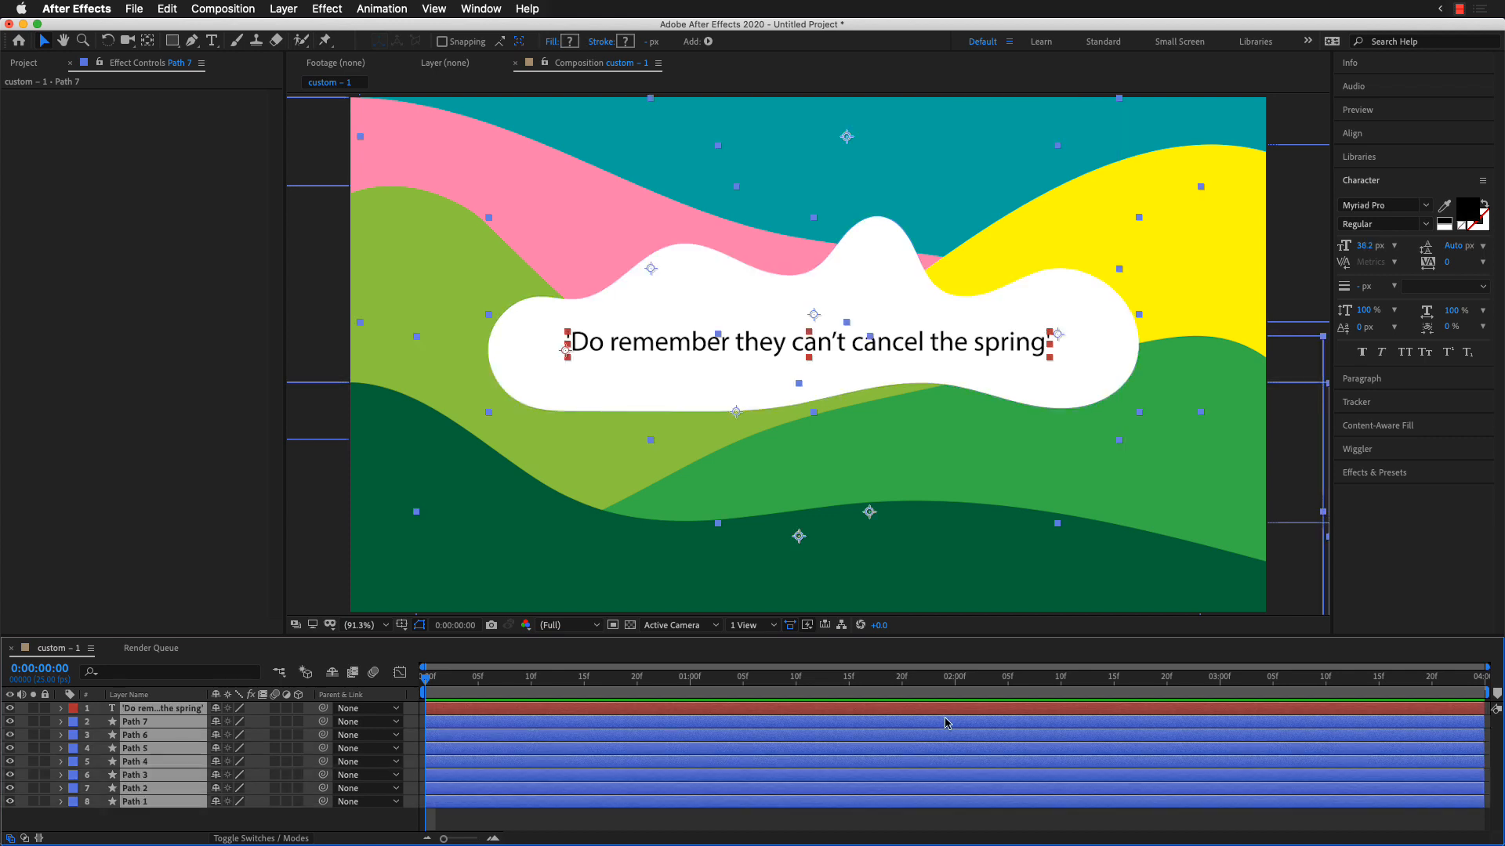
{"action": "left_click", "coordinate": [1224, 685]}
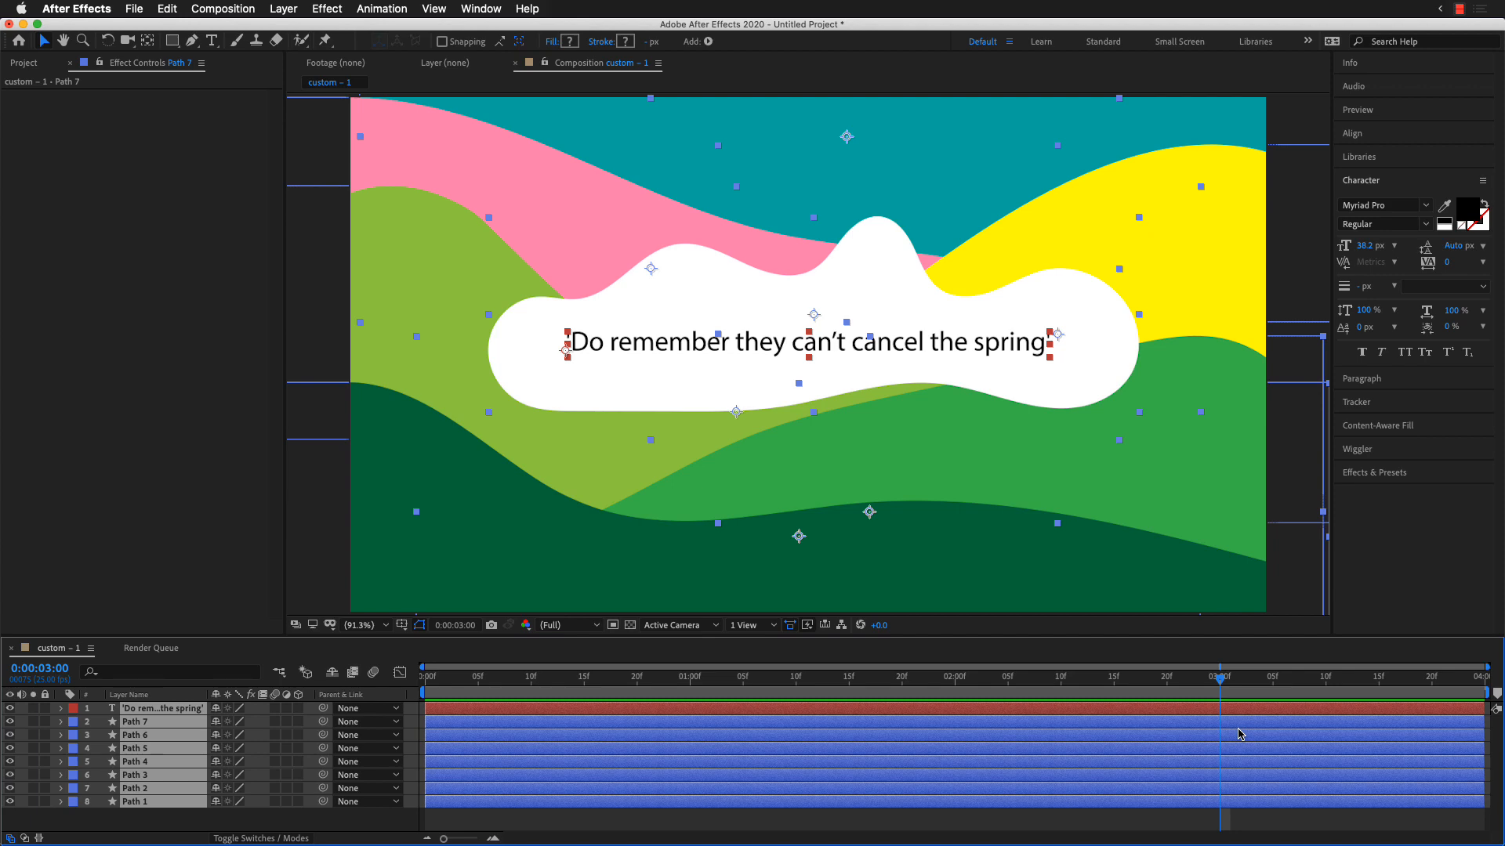
{"action": "key", "text": "super+a"}
{"action": "key", "text": "p"}
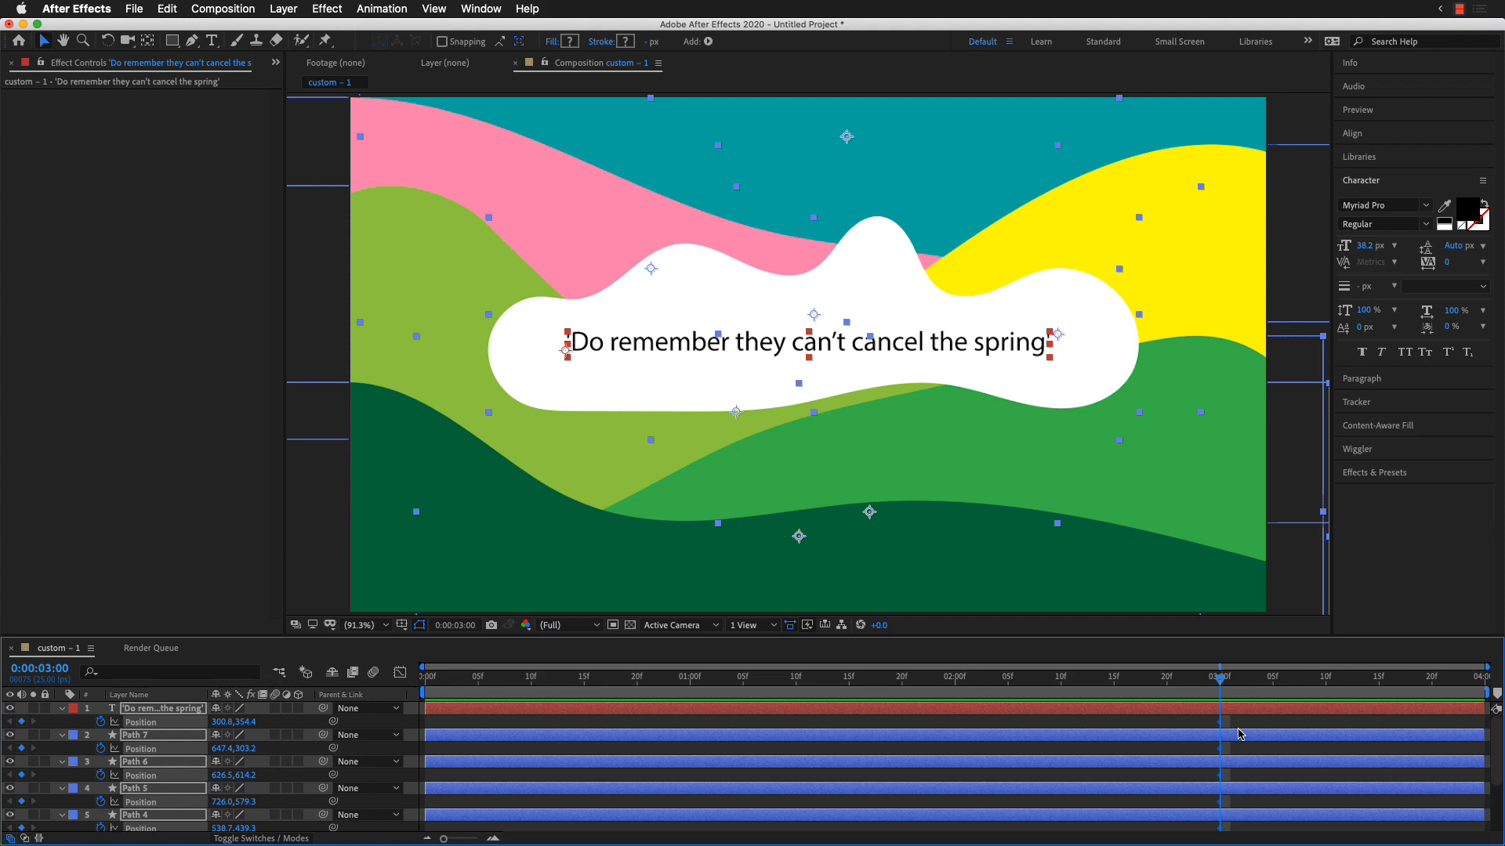
{"action": "left_click", "coordinate": [1285, 123]}
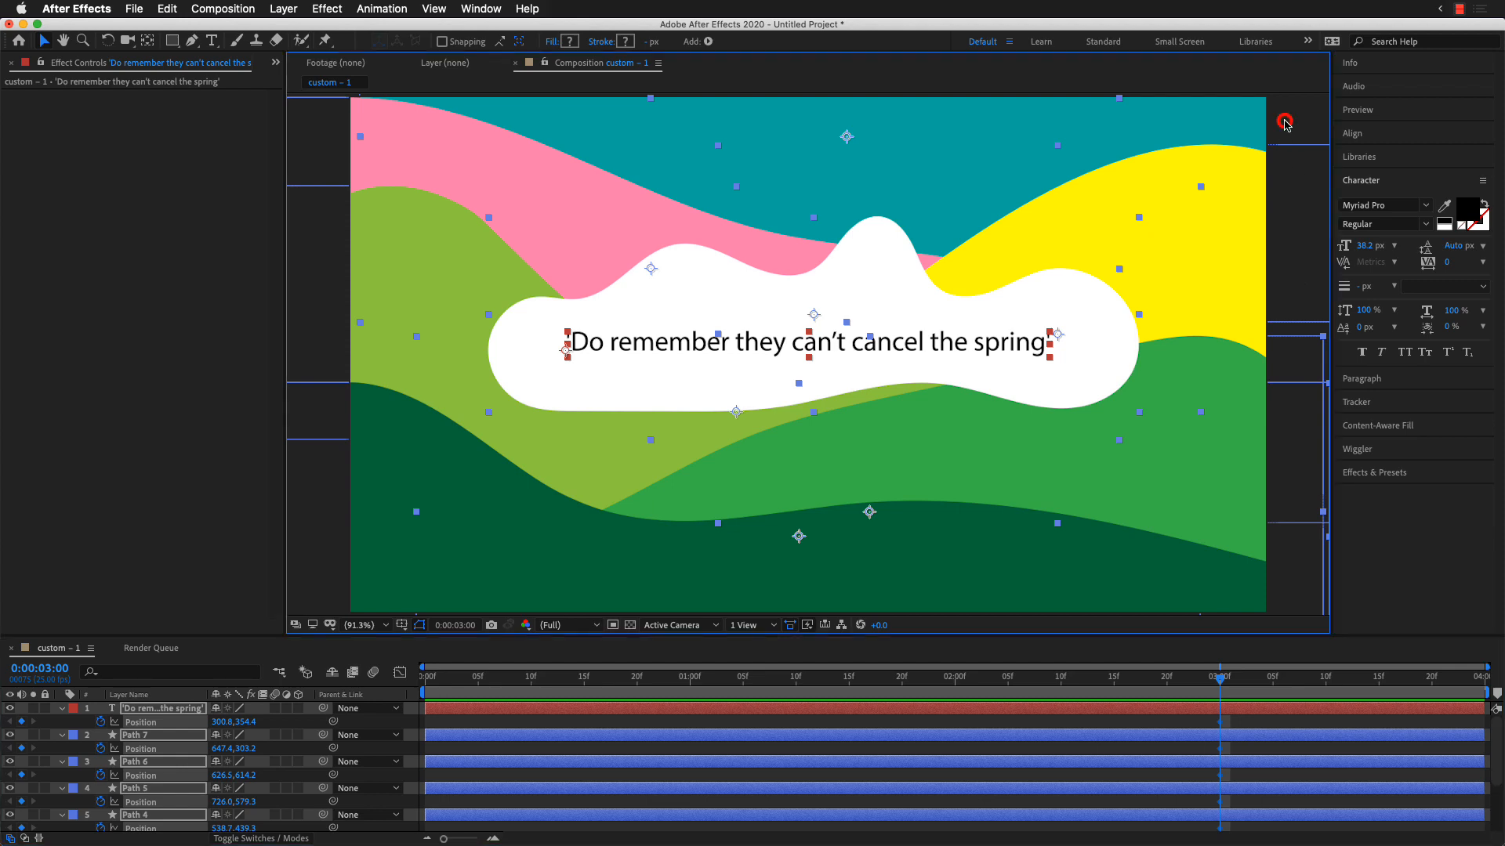
{"action": "left_click", "coordinate": [329, 152]}
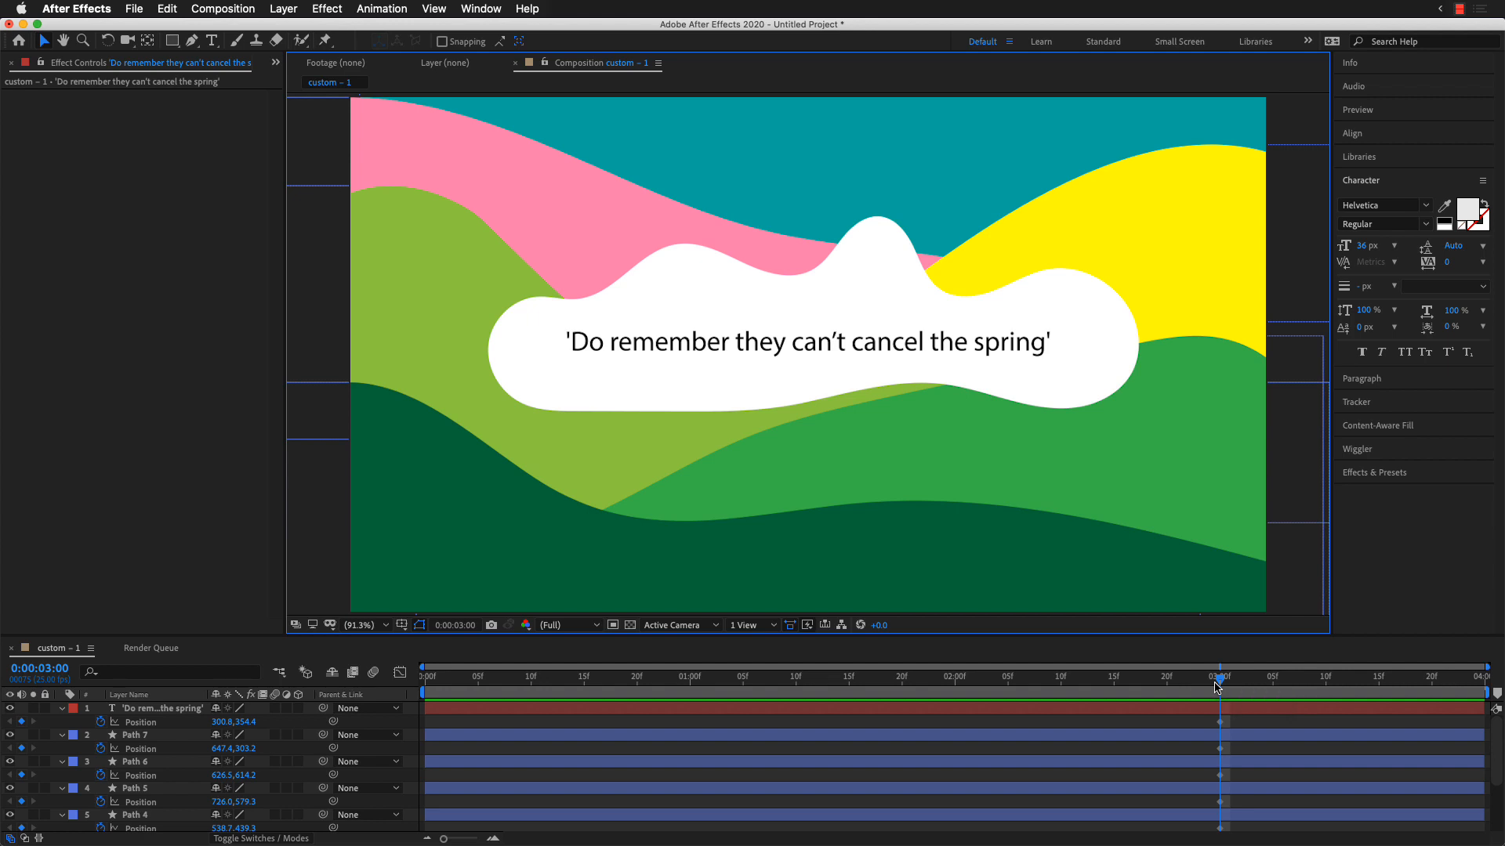
{"action": "left_click_drag", "start_coordinate": [1023, 638], "coordinate": [1031, 530]}
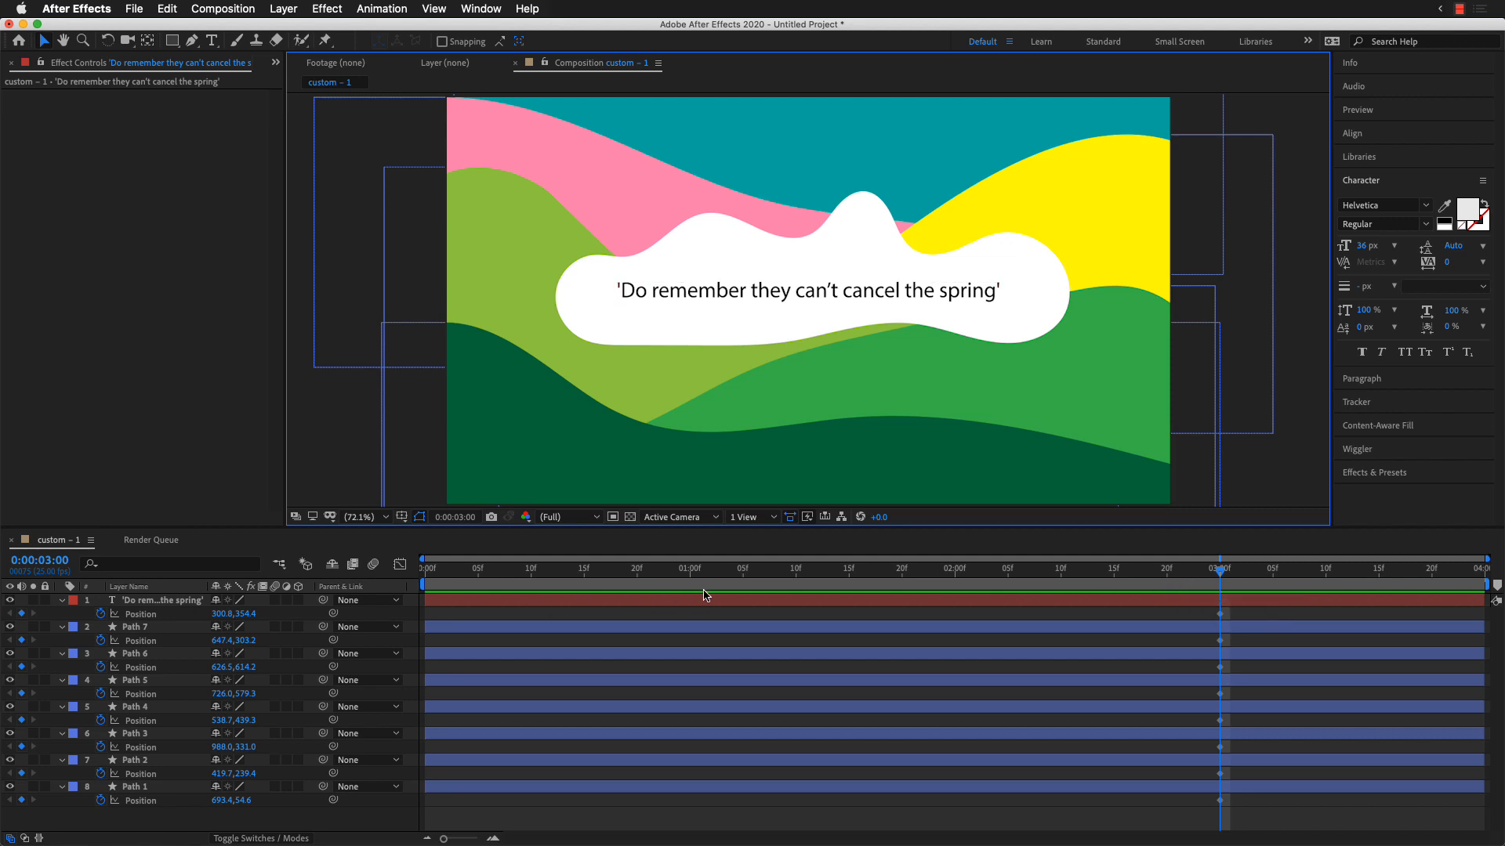
Step: At frame 10, move all the layers straight down out of the composition frame to set their starting positions, and deselect them
{"action": "key", "text": "comma"}
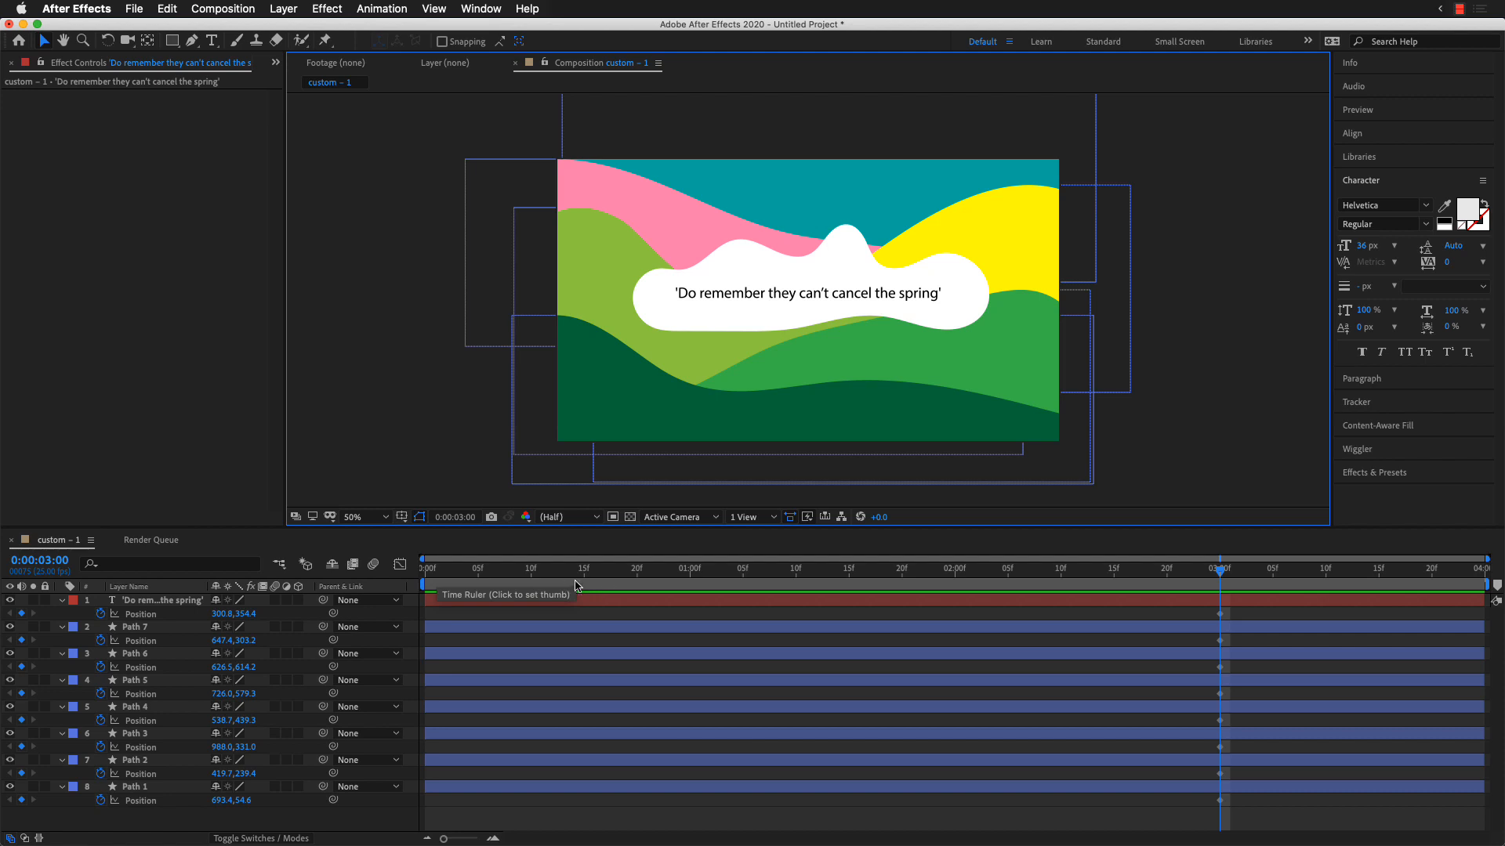
{"action": "left_click", "coordinate": [531, 581]}
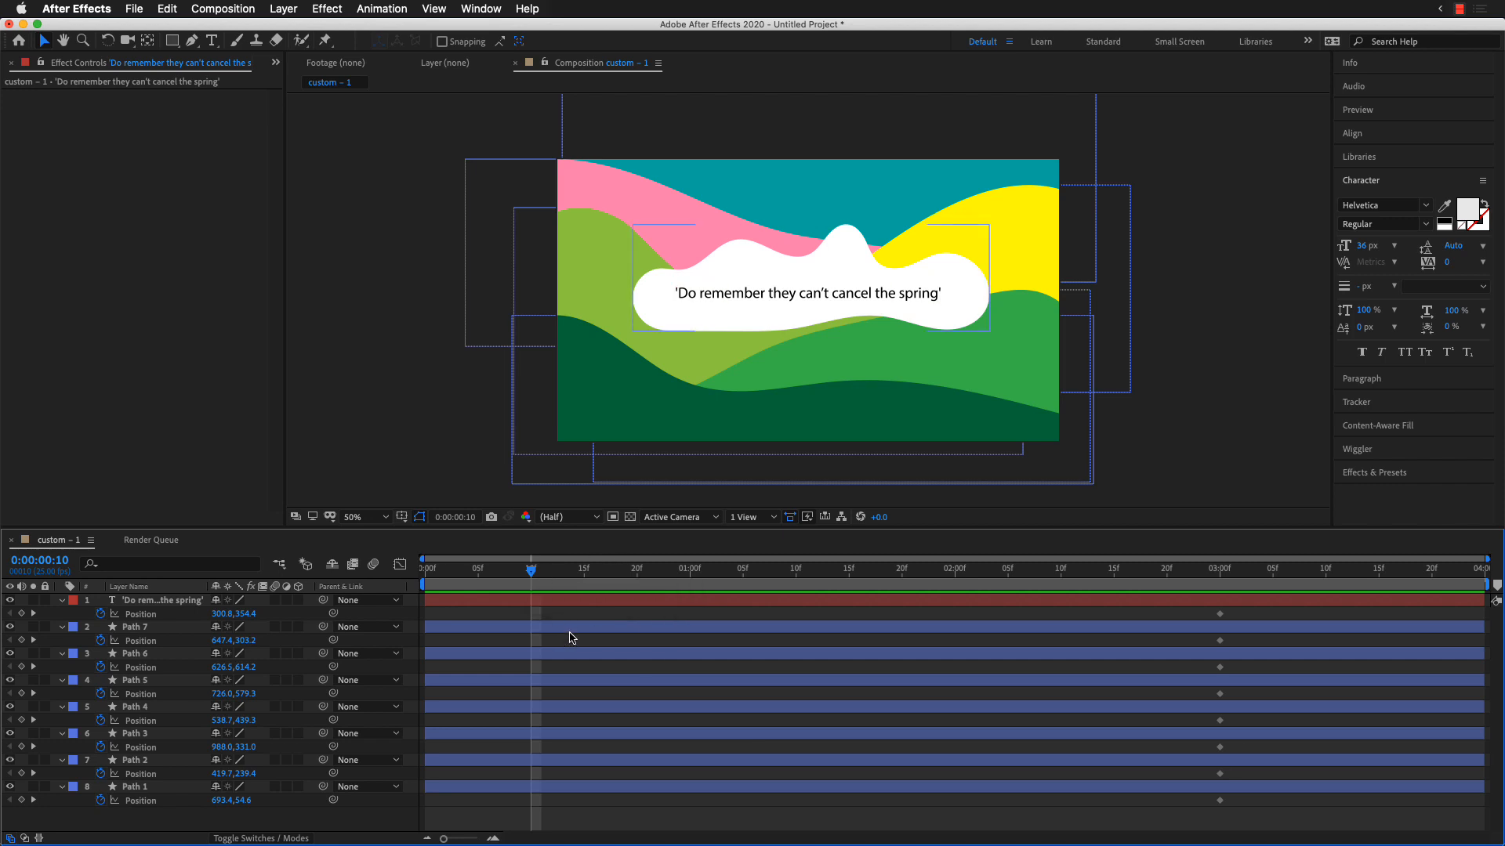
{"action": "left_click", "coordinate": [430, 397]}
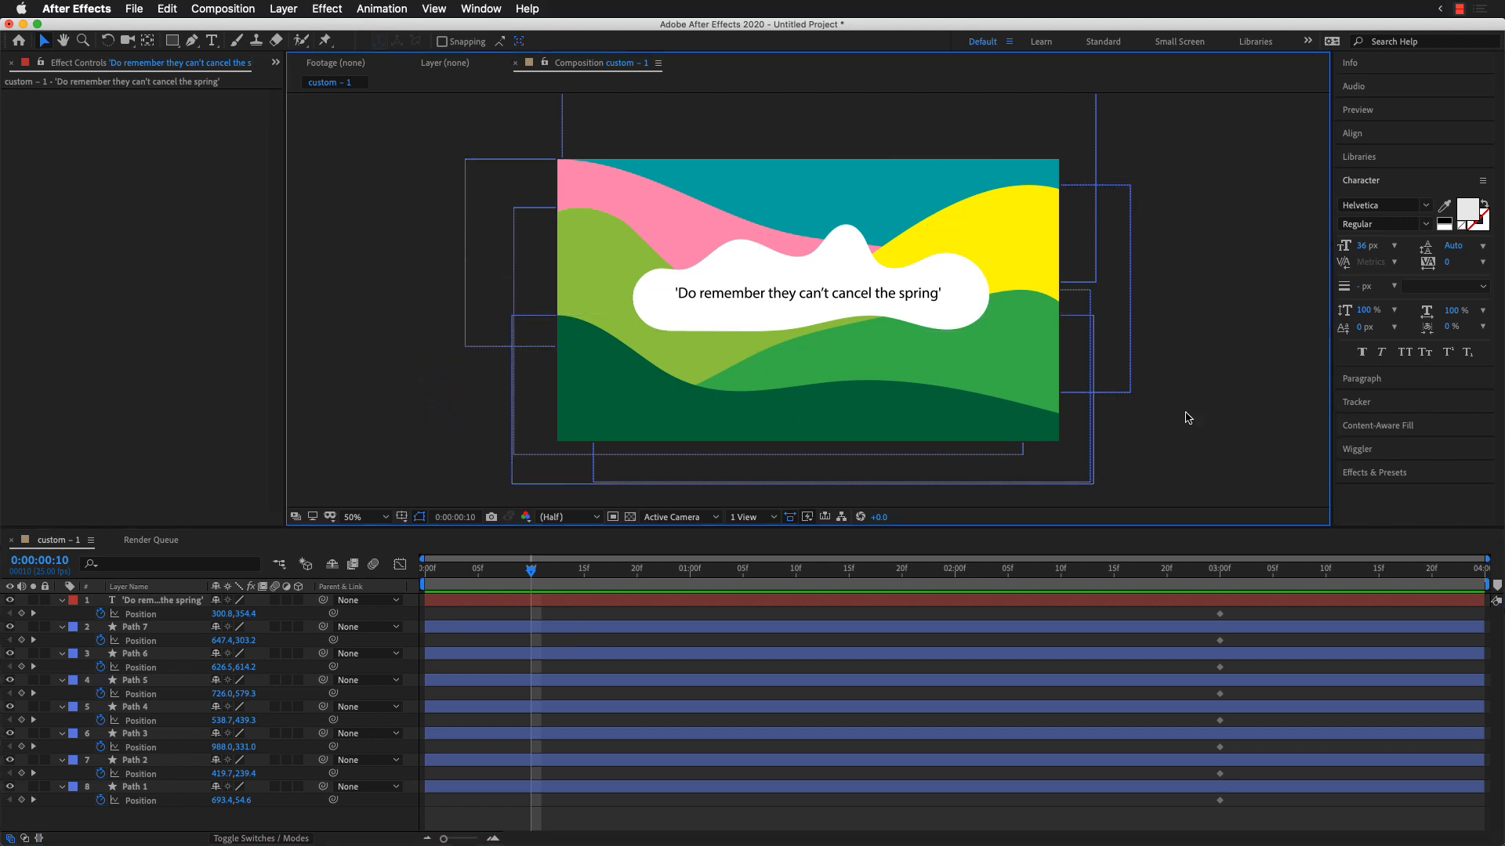
{"action": "left_click_drag", "start_coordinate": [1218, 463], "coordinate": [1078, 267]}
{"action": "left_click_drag", "start_coordinate": [1028, 167], "coordinate": [1015, 149]}
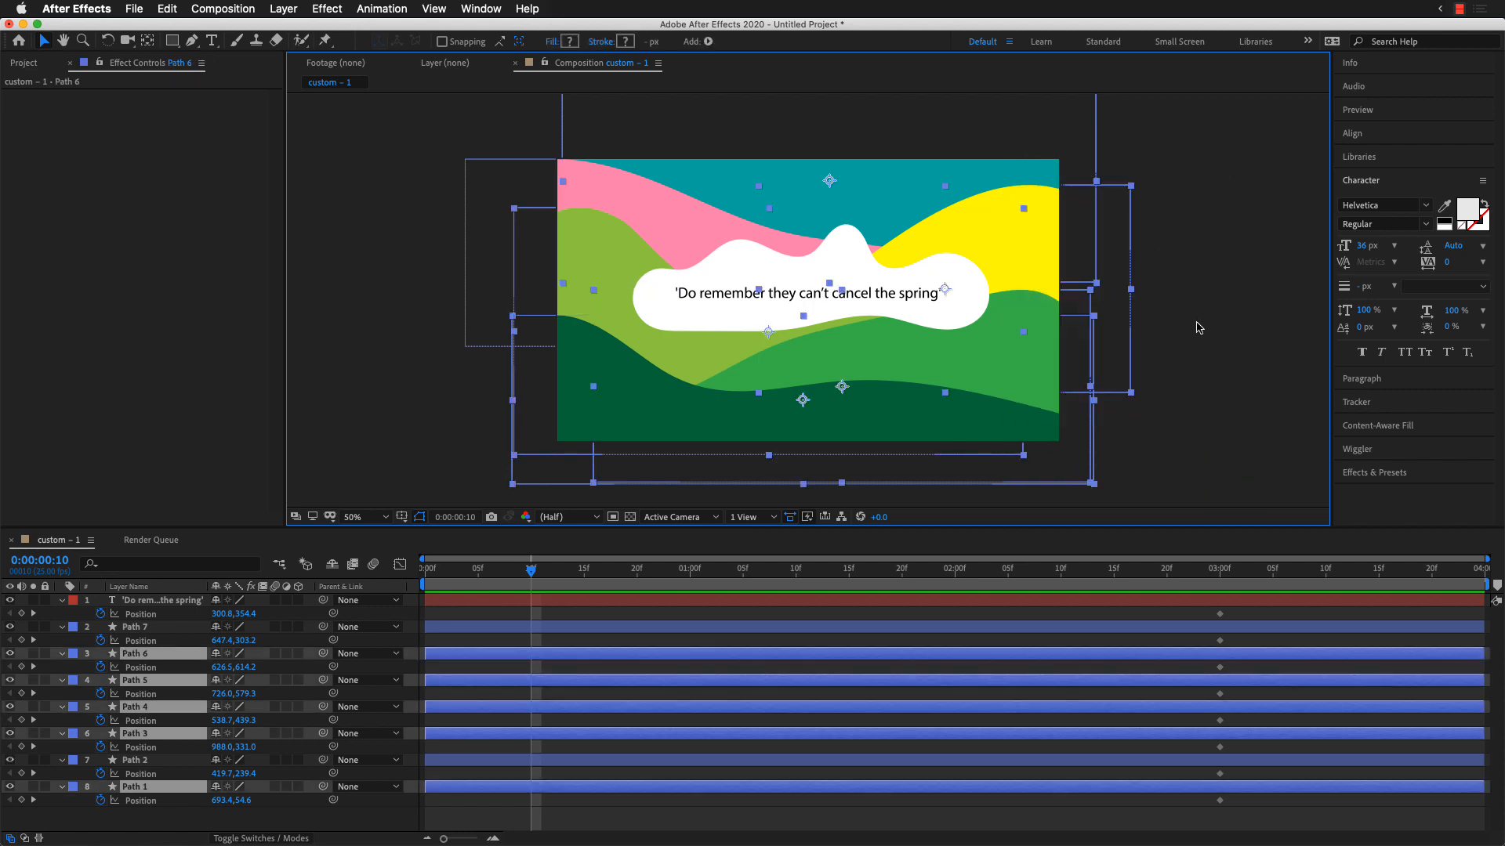
{"action": "key", "text": "comma"}
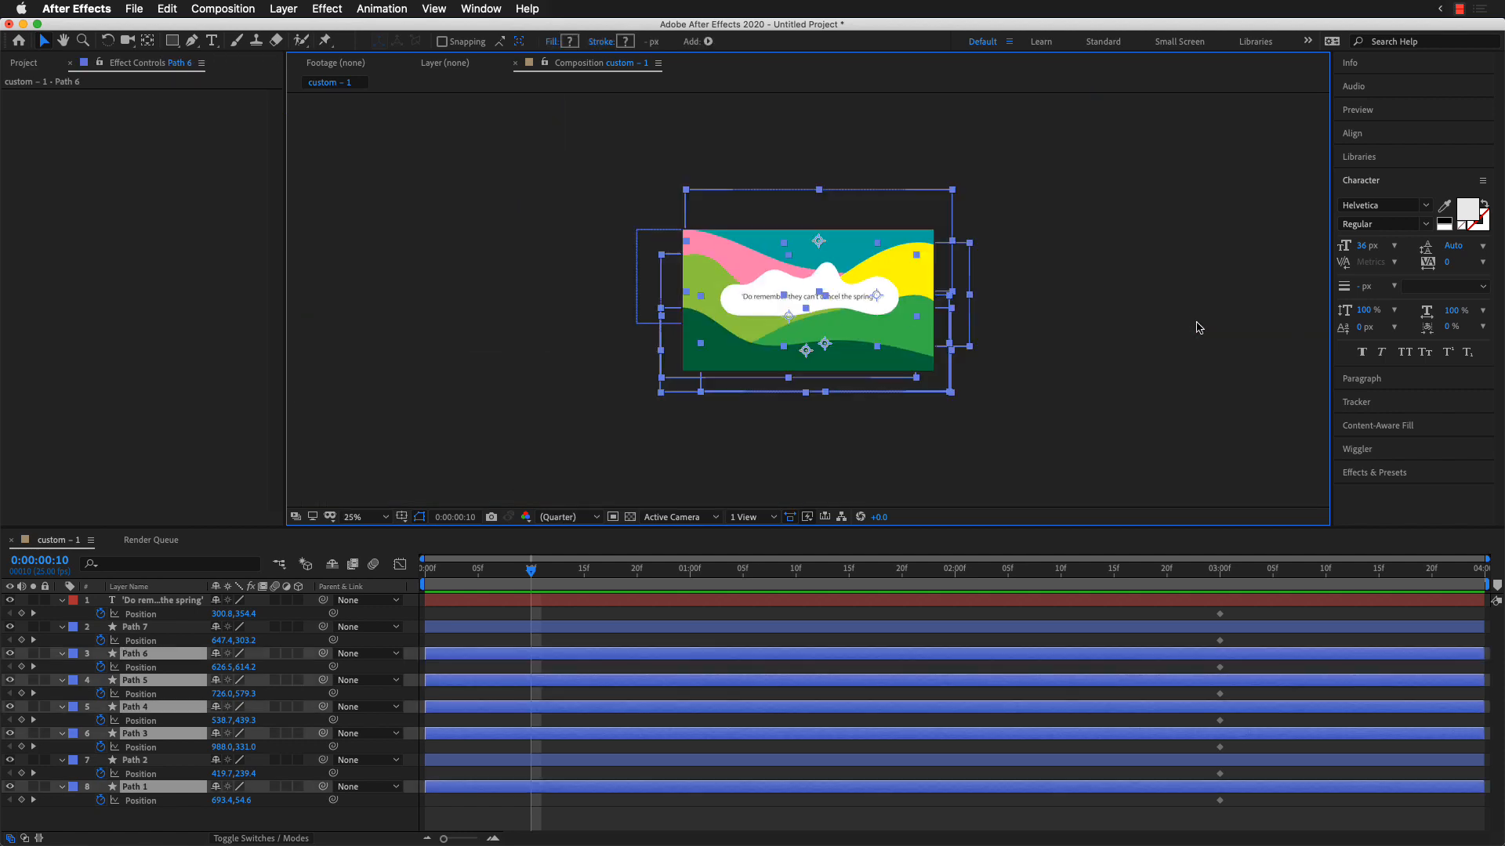
{"action": "key", "text": "period"}
{"action": "key", "text": "comma"}
{"action": "key", "text": "comma"}
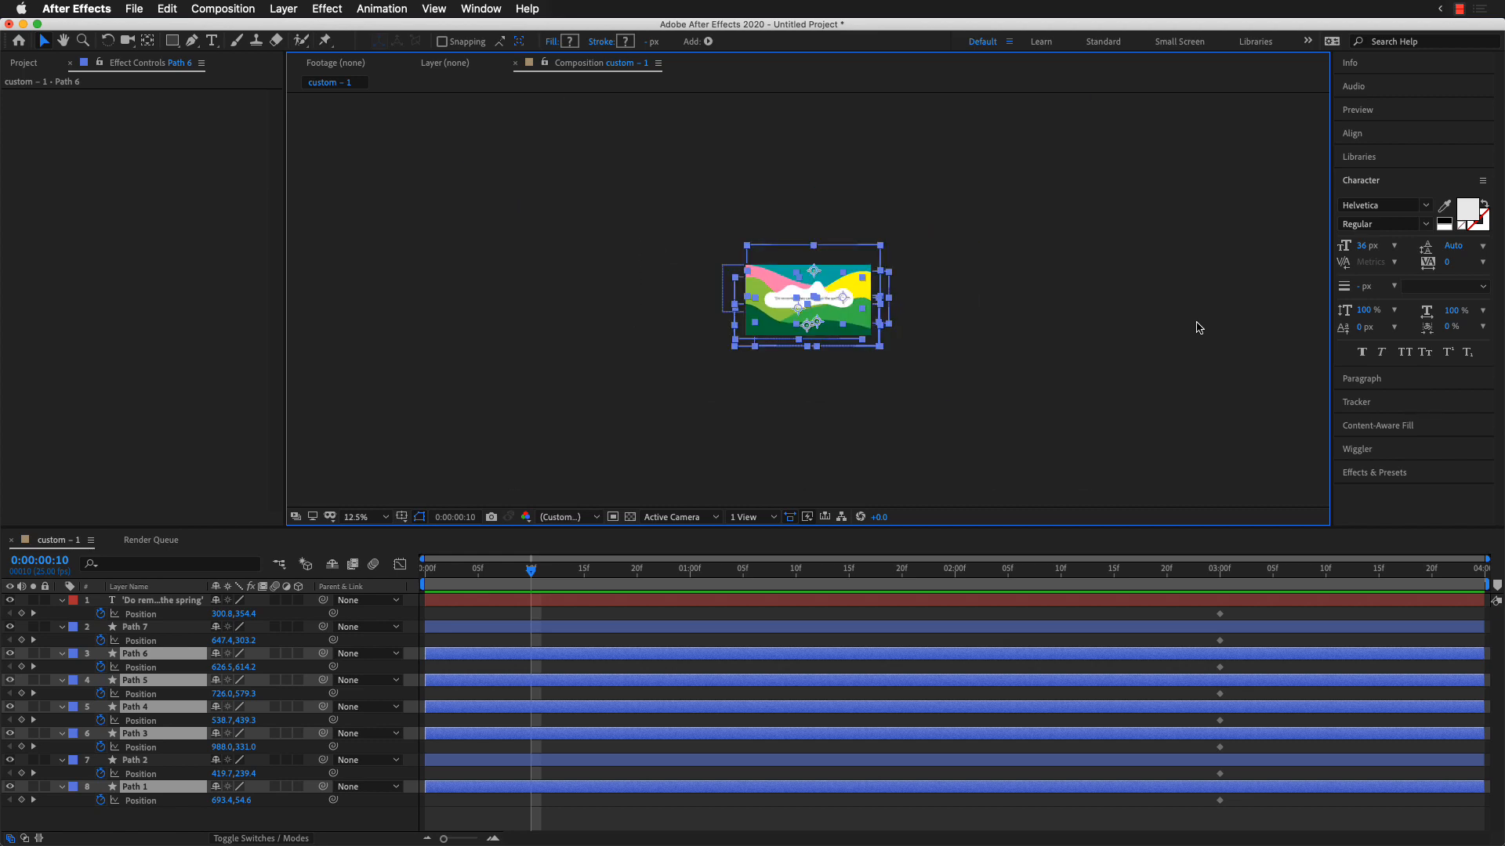
{"action": "key", "text": "period"}
{"action": "key", "text": "period"}
{"action": "key", "text": "comma"}
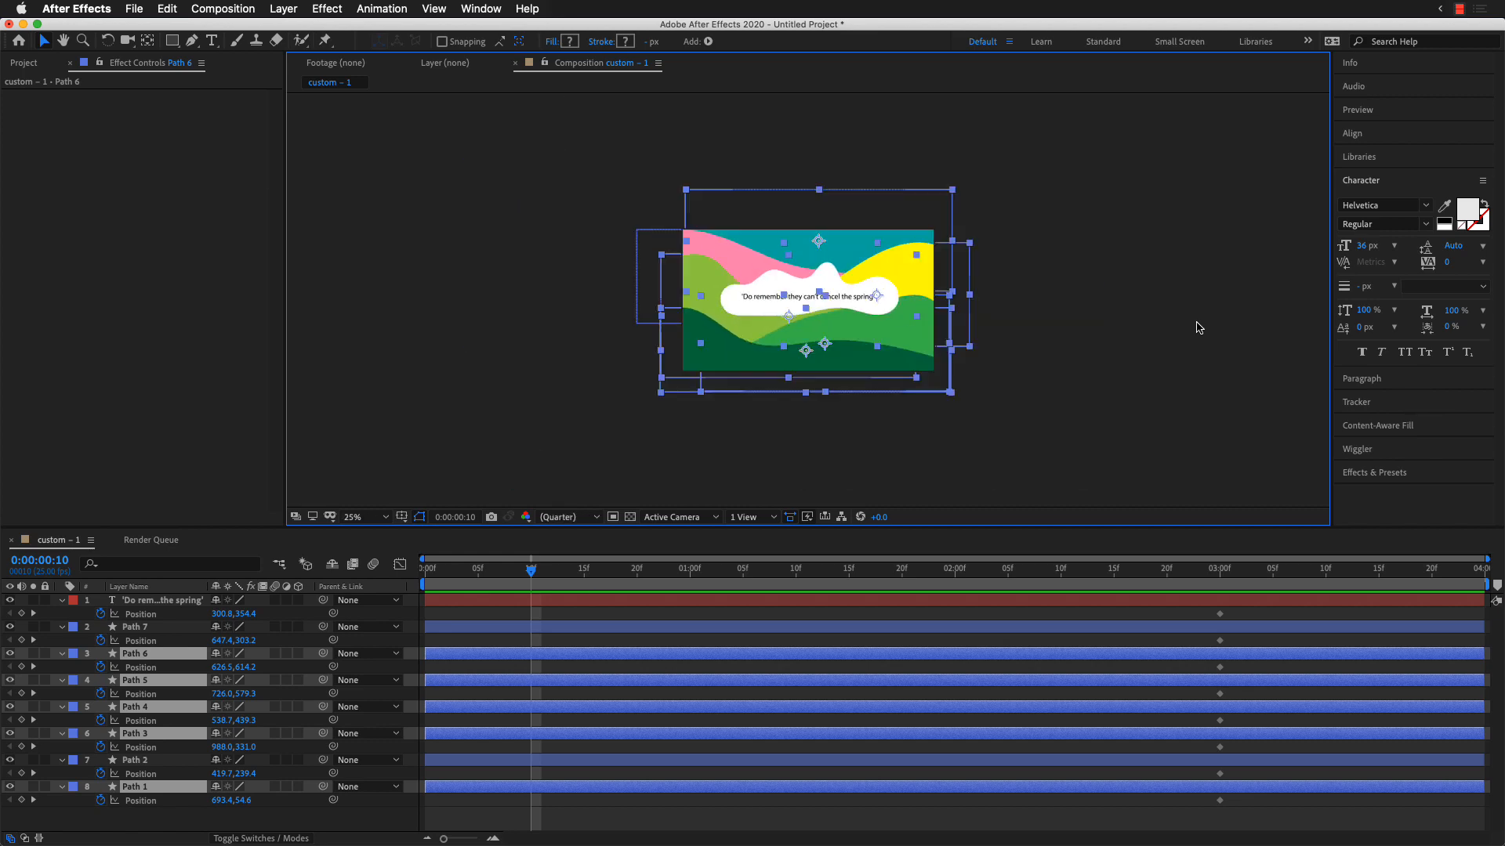
{"action": "key", "text": "period"}
{"action": "key", "text": "comma"}
{"action": "left_click", "coordinate": [1093, 388]}
{"action": "left_click_drag", "start_coordinate": [1030, 443], "coordinate": [908, 161]}
{"action": "left_click_drag", "start_coordinate": [1078, 420], "coordinate": [639, 202]}
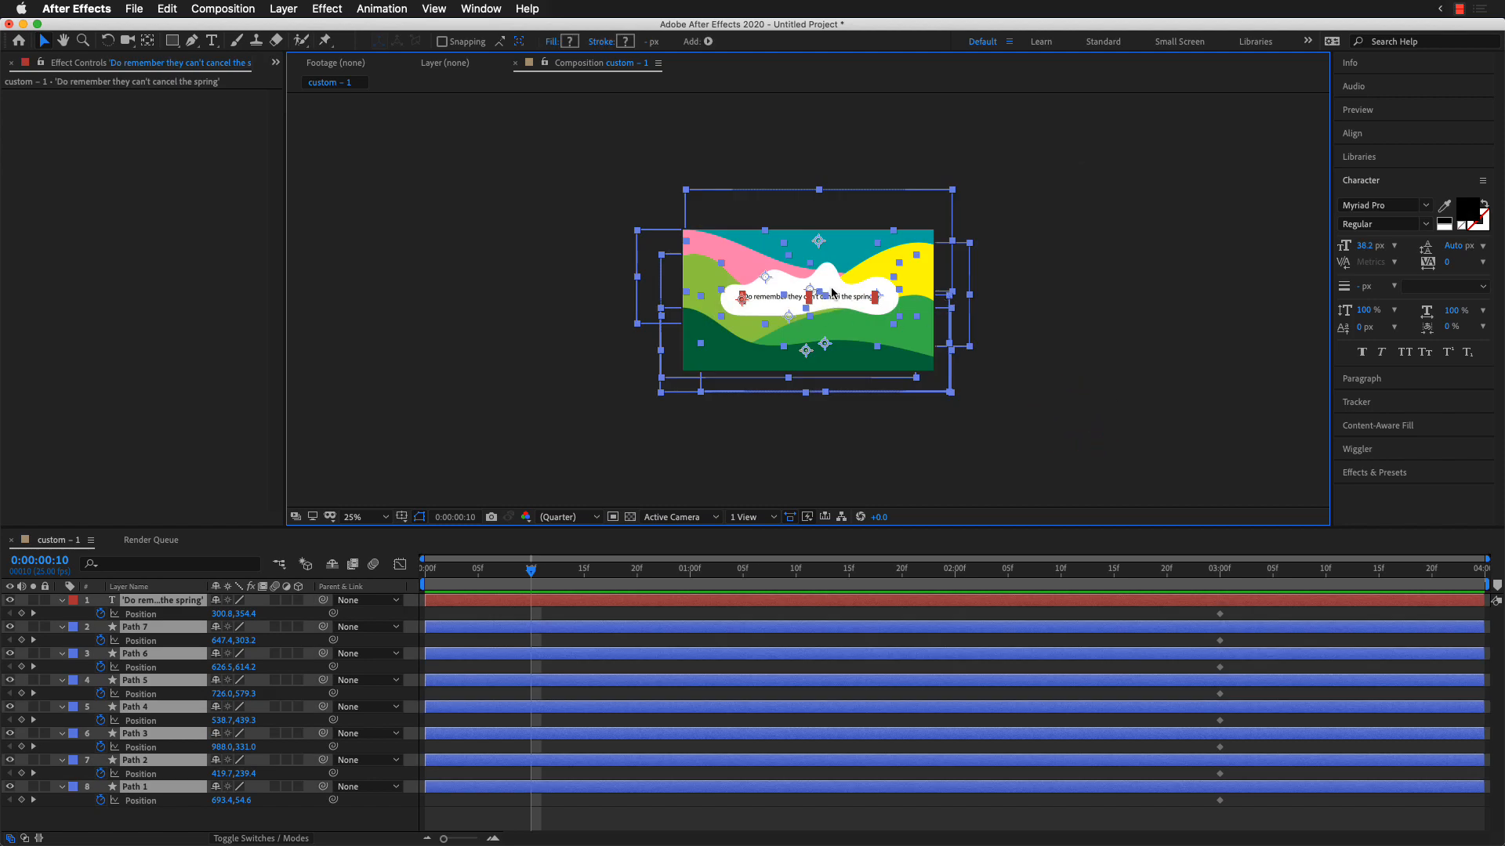
{"action": "left_click_drag", "start_coordinate": [832, 293], "coordinate": [837, 474]}
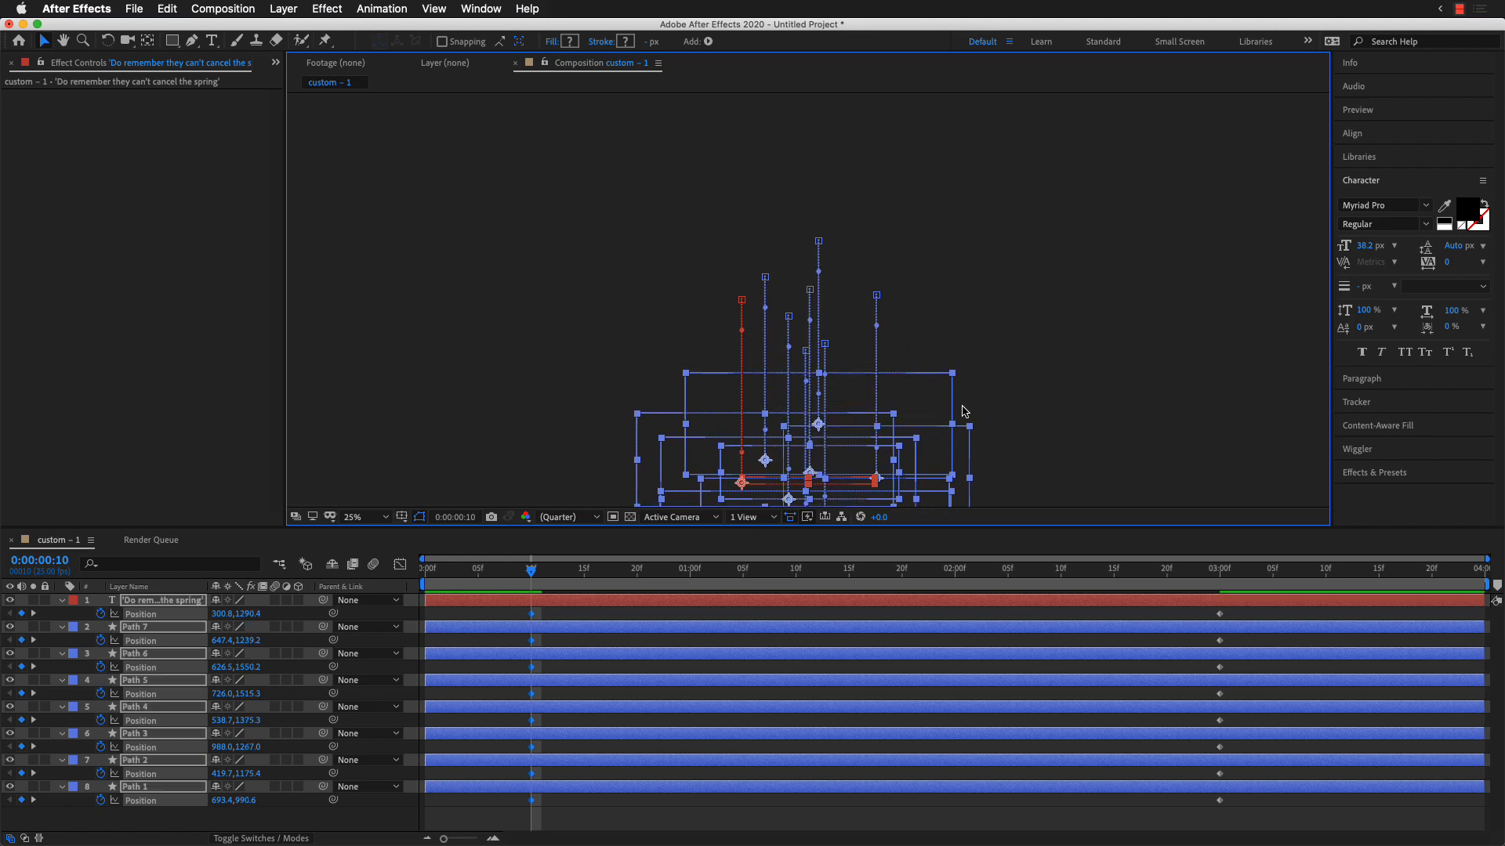
{"action": "left_click", "coordinate": [1004, 349]}
Step: Scrub through the timeline to check how the layers rise into the frame
{"action": "left_click_drag", "start_coordinate": [551, 571], "coordinate": [691, 576]}
{"action": "left_click_drag", "start_coordinate": [821, 569], "coordinate": [693, 573]}
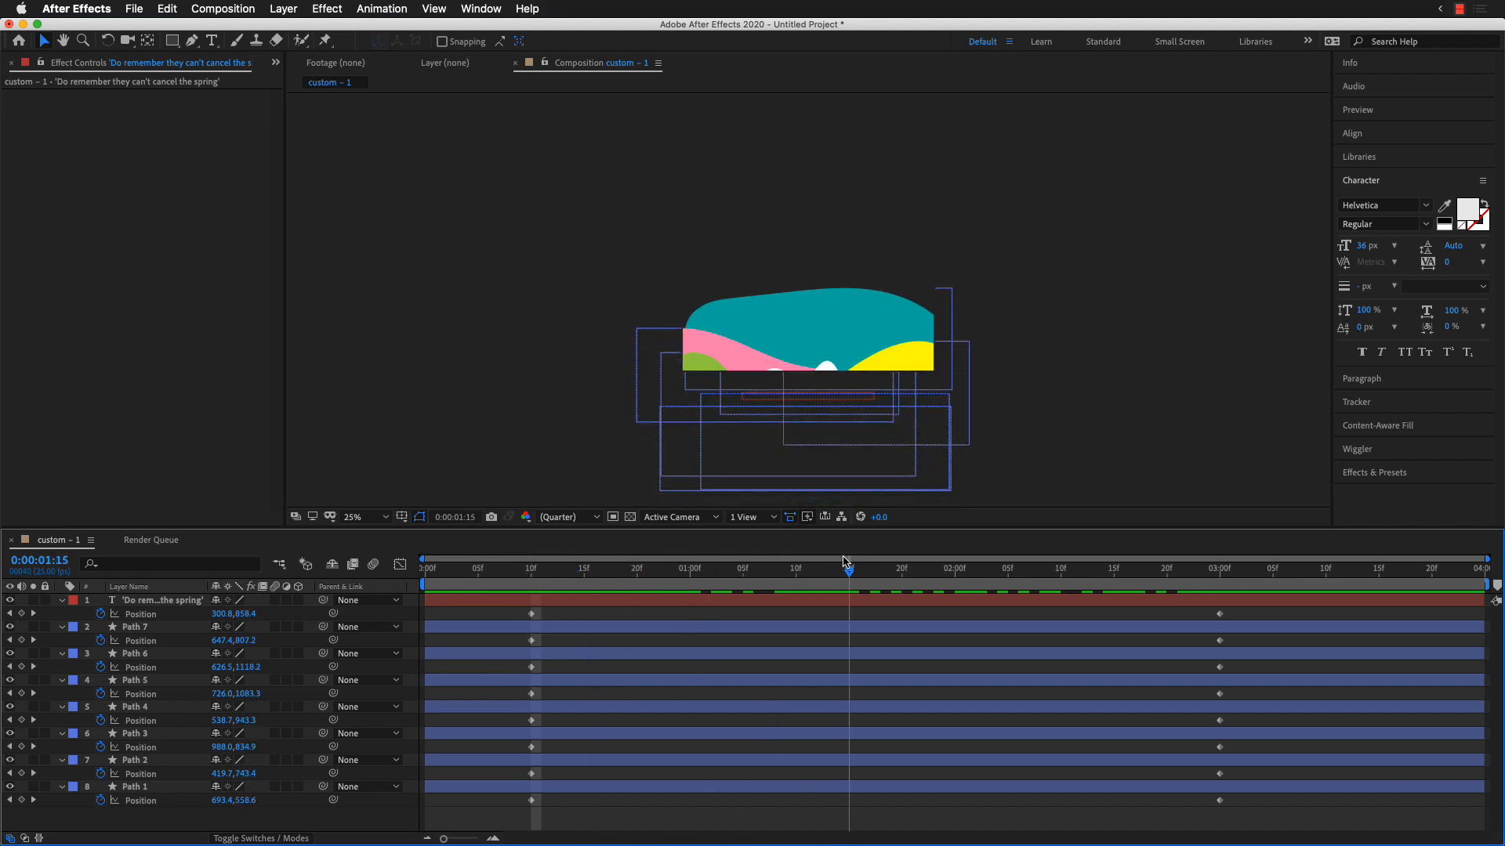
{"action": "left_click_drag", "start_coordinate": [845, 554], "coordinate": [1094, 561]}
Step: Stagger the starting Position keyframes: Path 1 at frame 0, Path 2 at 4, Path 3 at 8, Path 4 at 13, Path 5 at 19, Path 6 at 25
{"action": "left_click", "coordinate": [135, 787]}
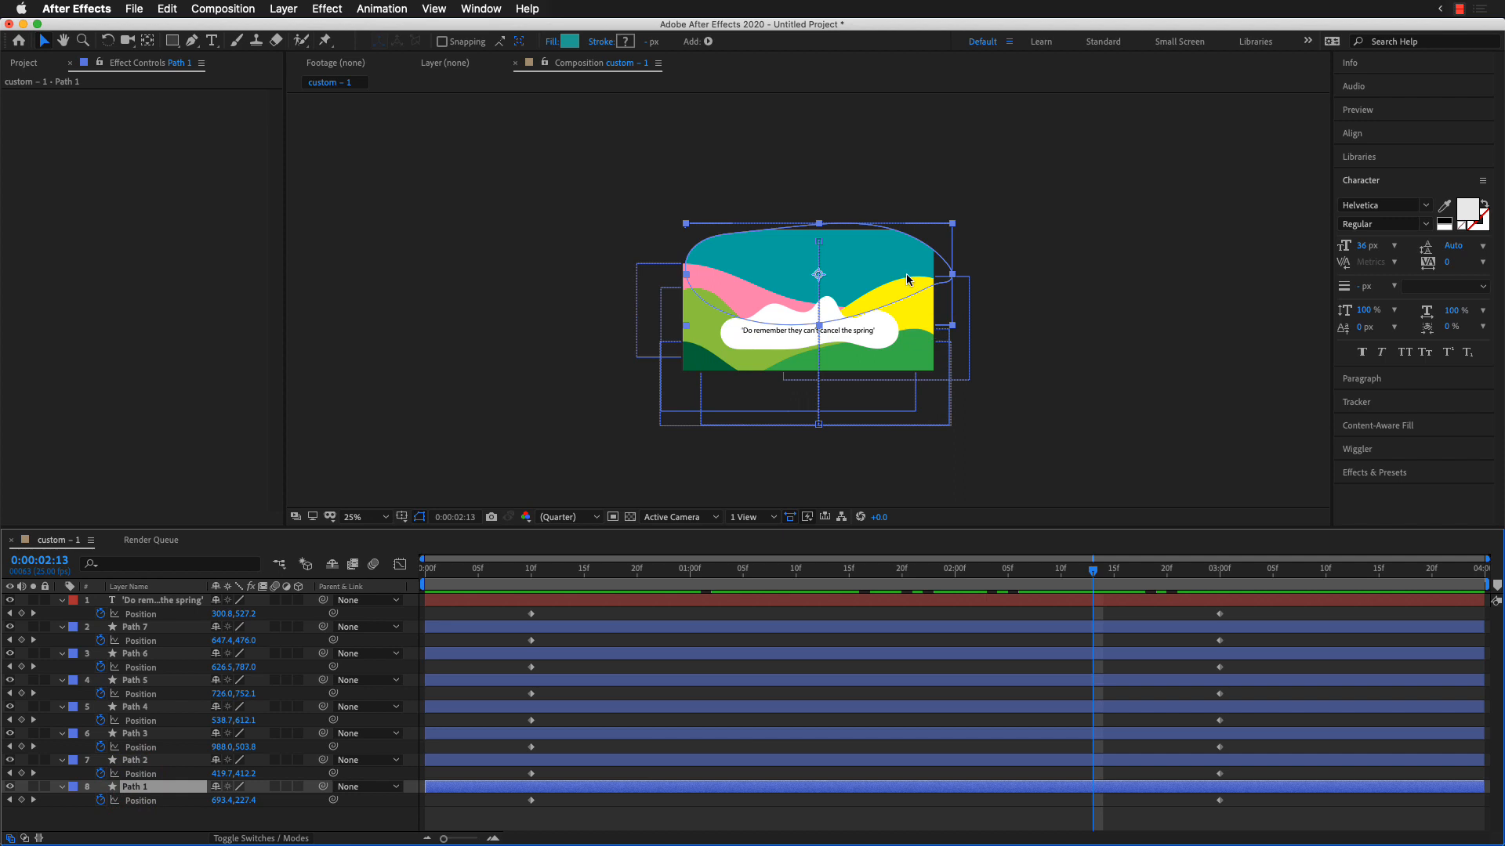
{"action": "left_click_drag", "start_coordinate": [1098, 580], "coordinate": [683, 591]}
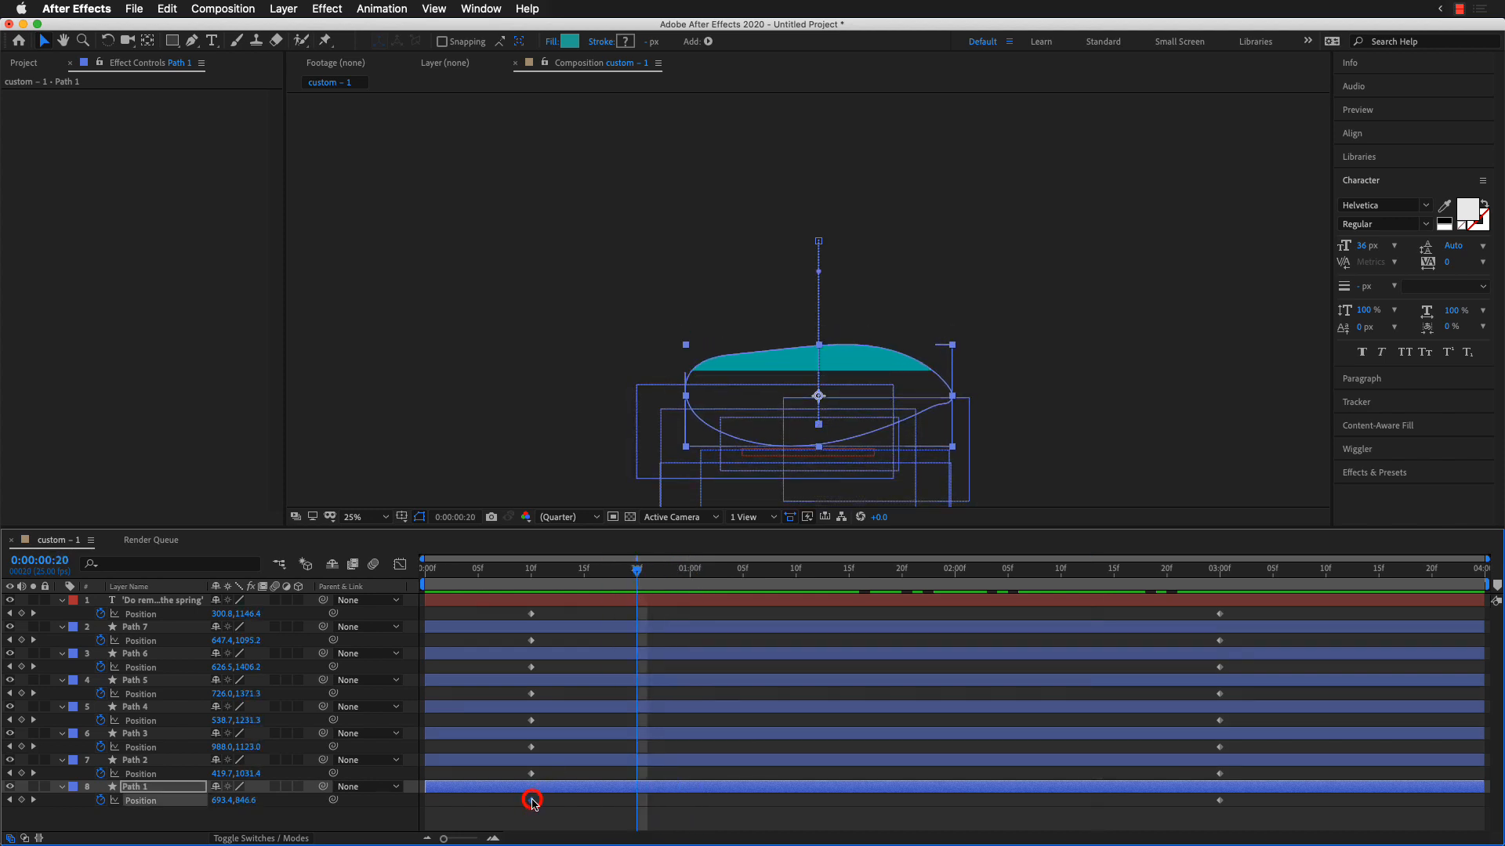
{"action": "left_click_drag", "start_coordinate": [533, 803], "coordinate": [427, 810]}
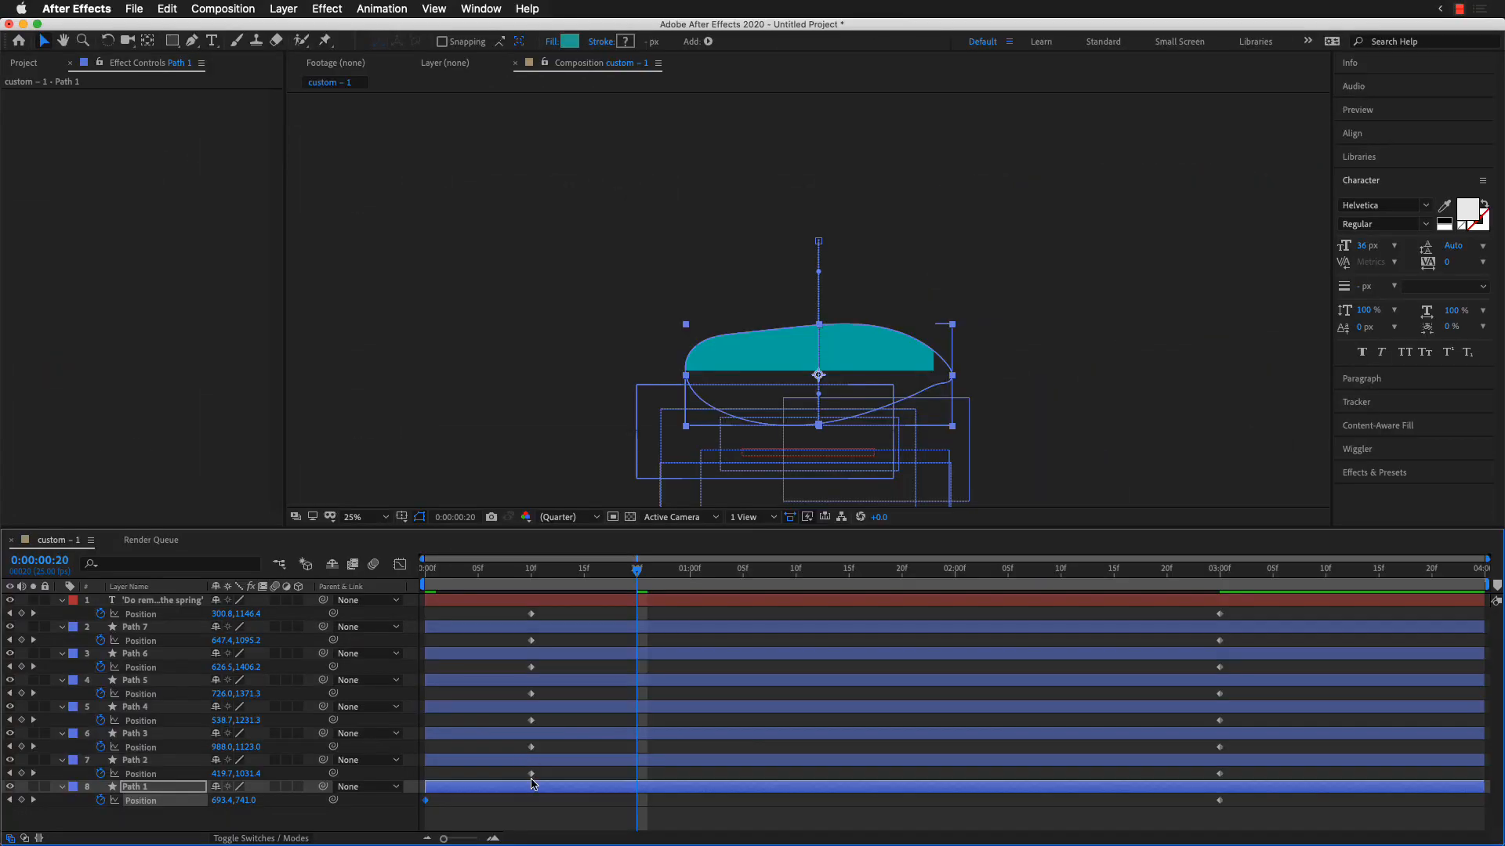
{"action": "left_click_drag", "start_coordinate": [531, 774], "coordinate": [626, 694]}
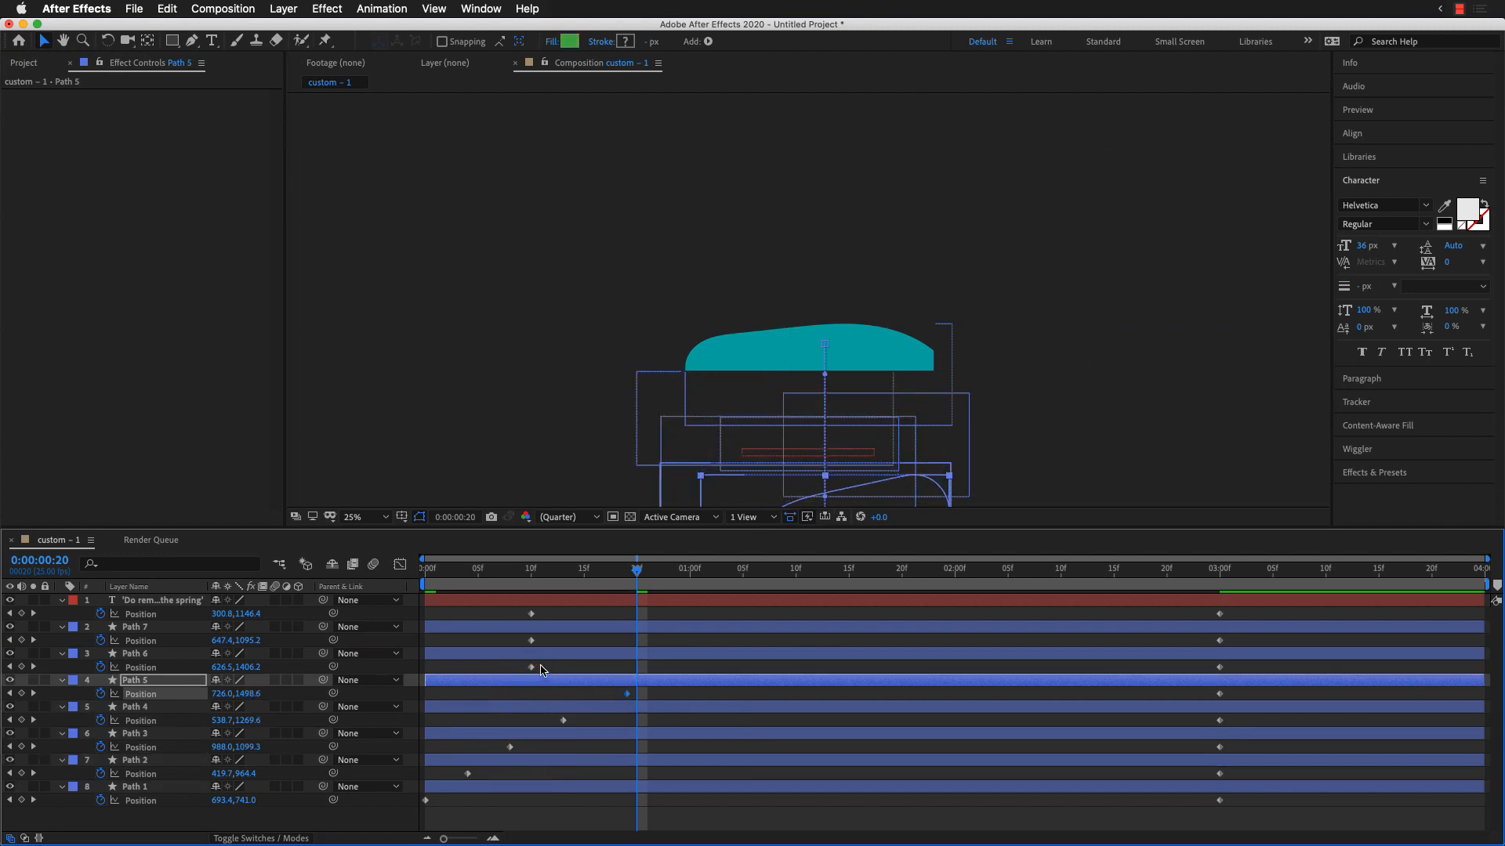
{"action": "left_click_drag", "start_coordinate": [534, 666], "coordinate": [650, 672]}
{"action": "left_click_drag", "start_coordinate": [533, 668], "coordinate": [680, 671]}
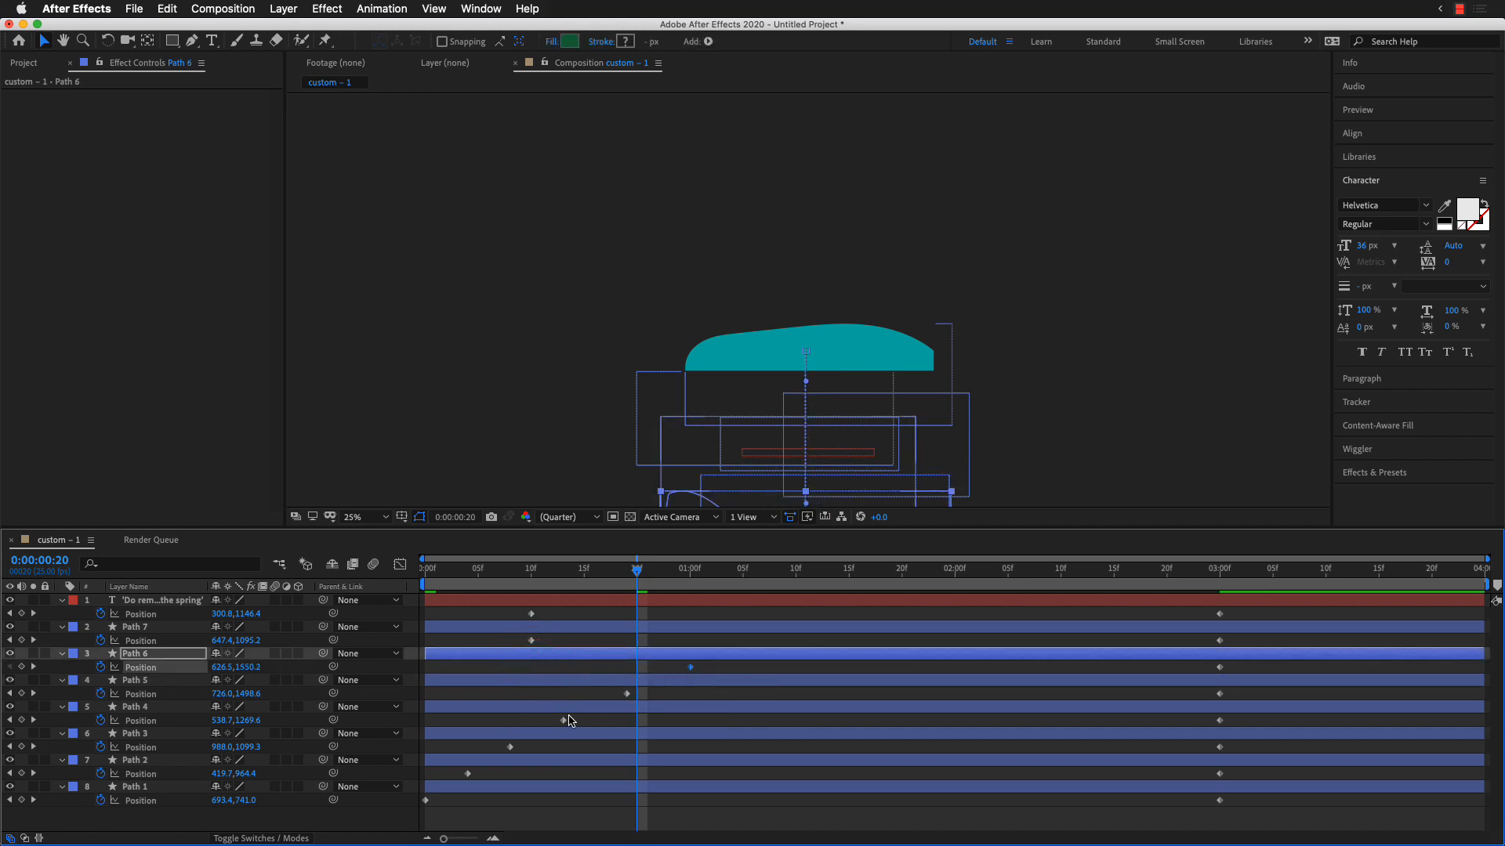
{"action": "left_click", "coordinate": [565, 720]}
{"action": "left_click", "coordinate": [512, 748]}
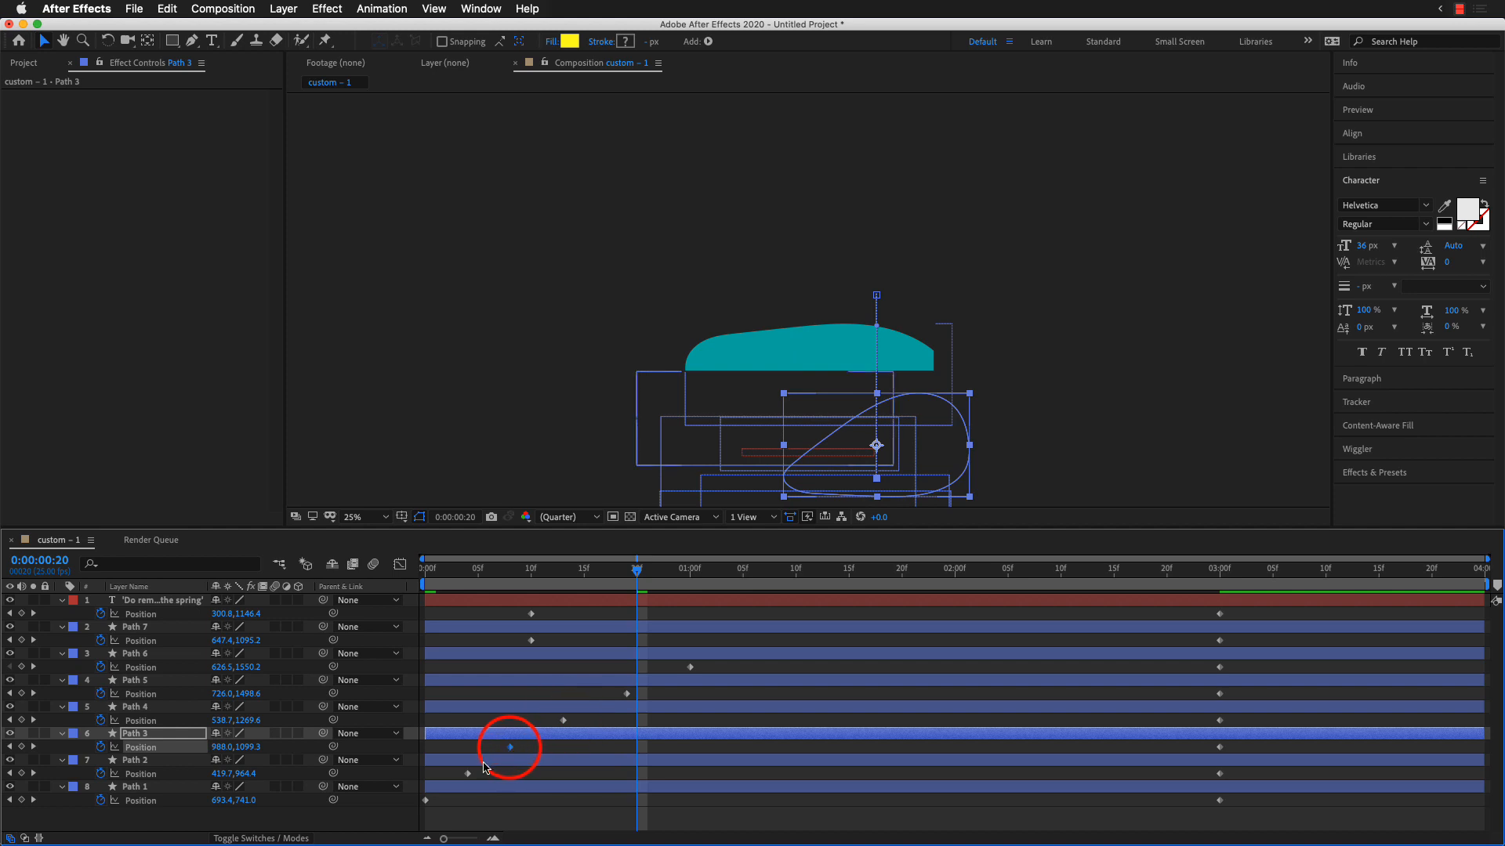
{"action": "left_click", "coordinate": [468, 775]}
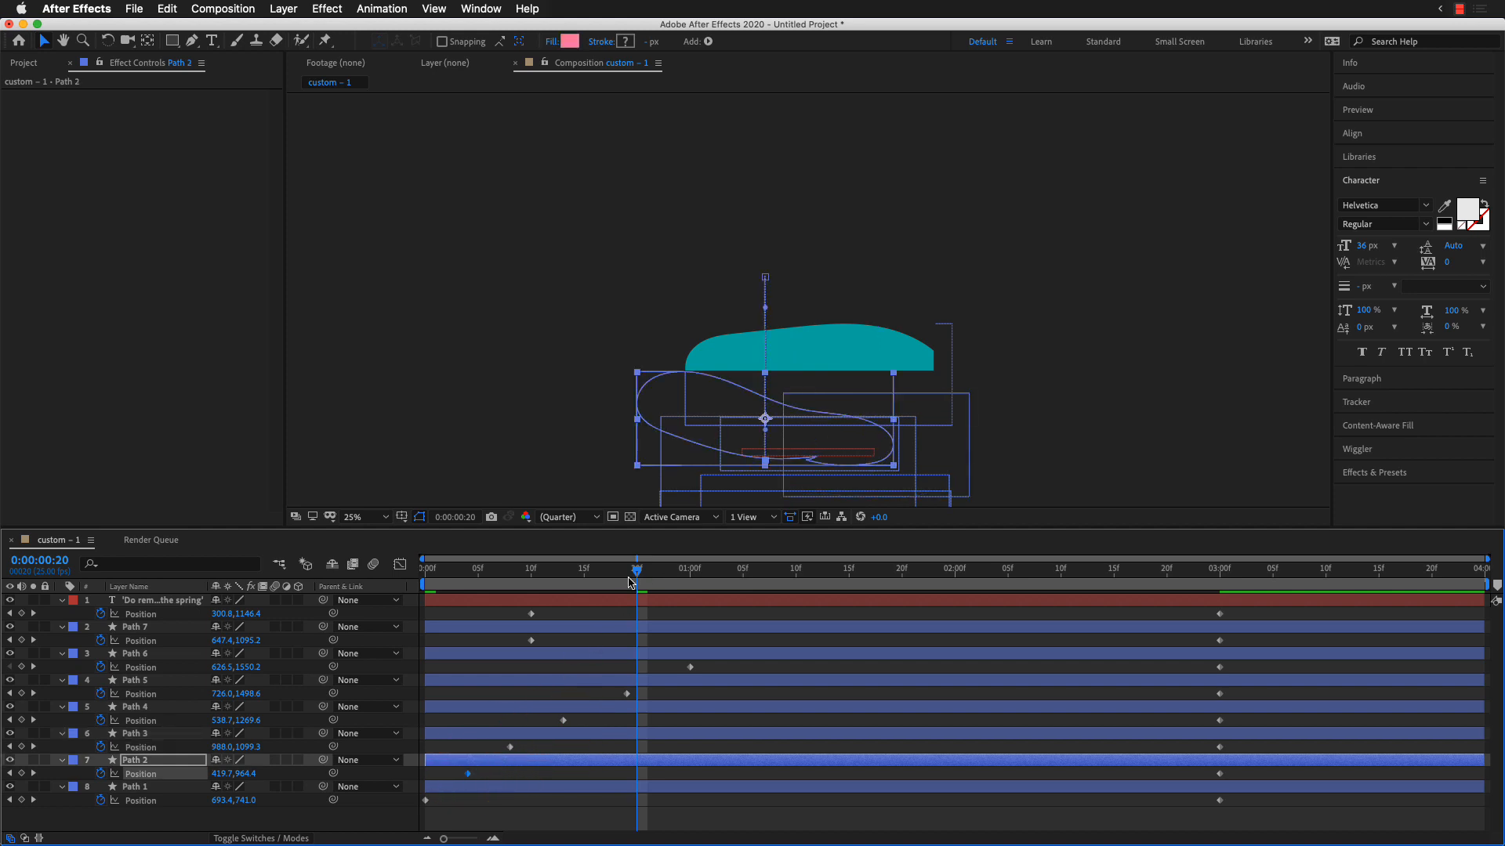
Step: Play the animation from the beginning to check the staggered timing of the shapes
{"action": "left_click", "coordinate": [632, 572]}
{"action": "key", "text": "Home"}
{"action": "key", "text": "space"}
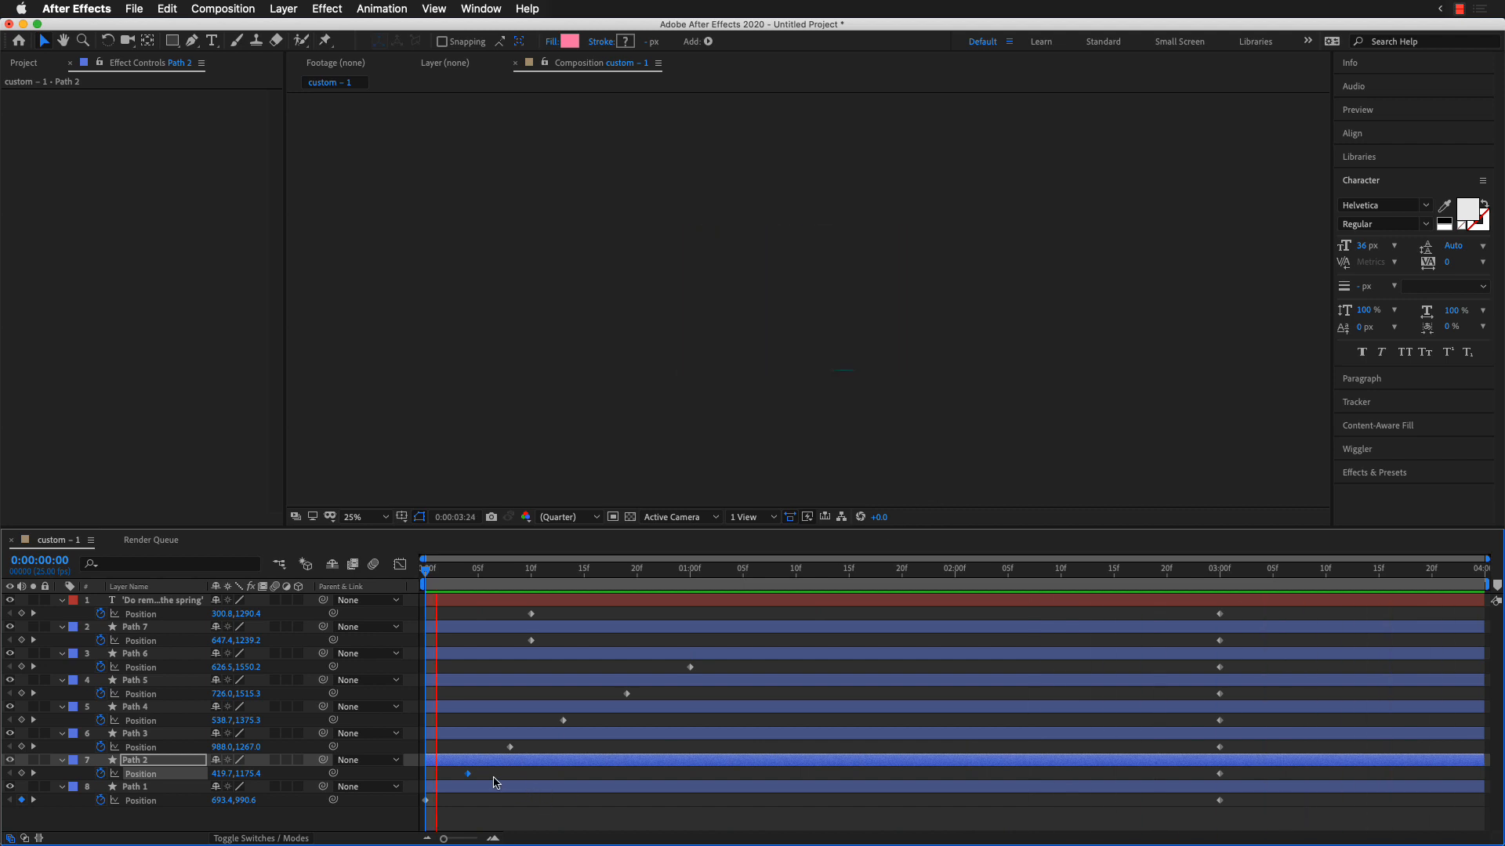
{"action": "key", "text": "space"}
Step: Widen the stagger of the starting keyframes: Path 2 at frame 8, Path 3 at 20, Path 4 at 1:05, Path 5 at 1:14, Path 6 at 1:20
{"action": "left_click_drag", "start_coordinate": [467, 776], "coordinate": [744, 721]}
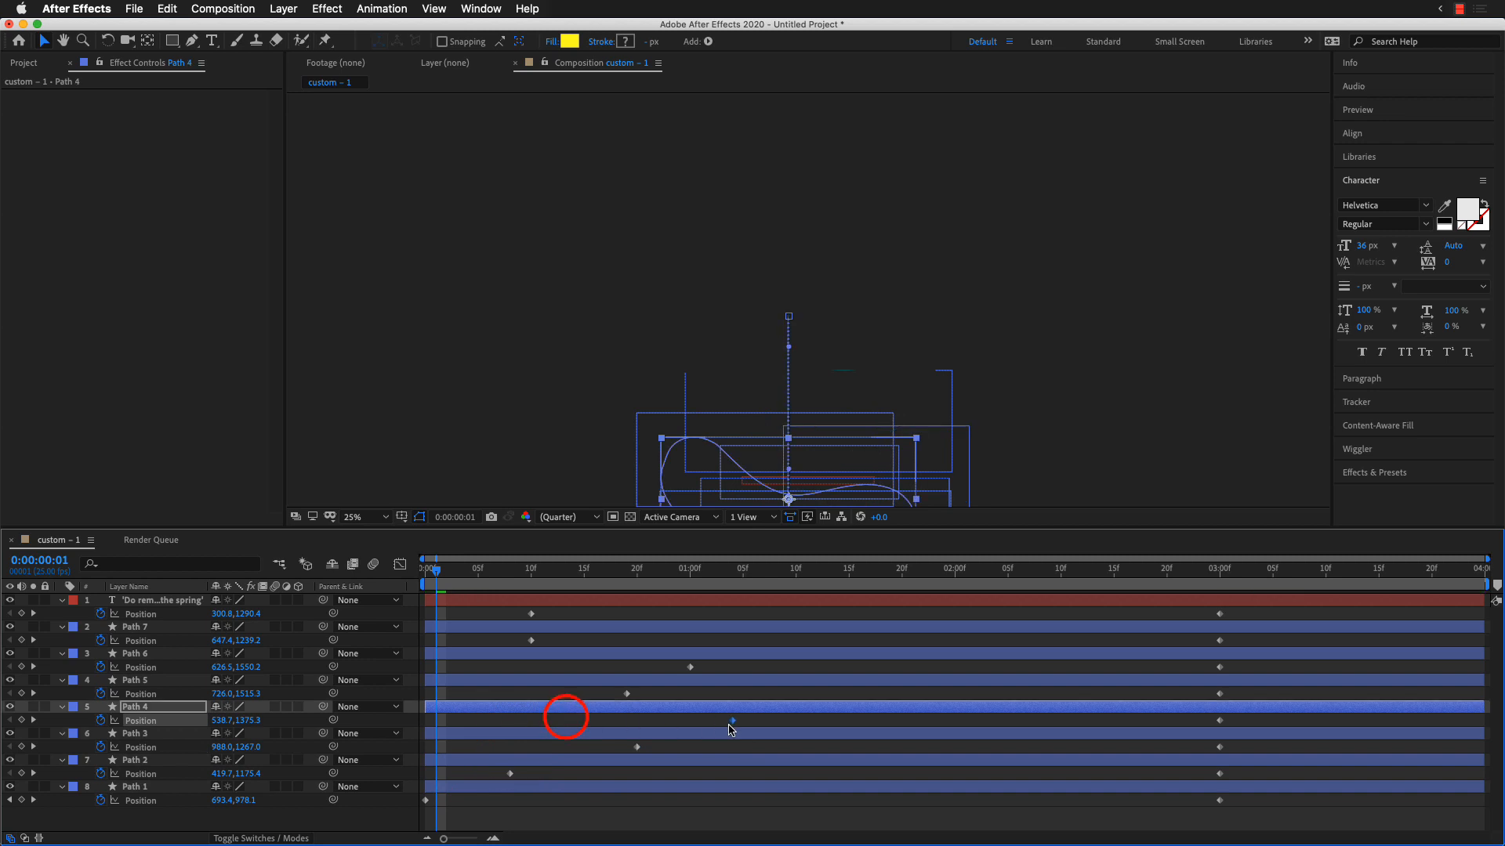
{"action": "left_click", "coordinate": [628, 695]}
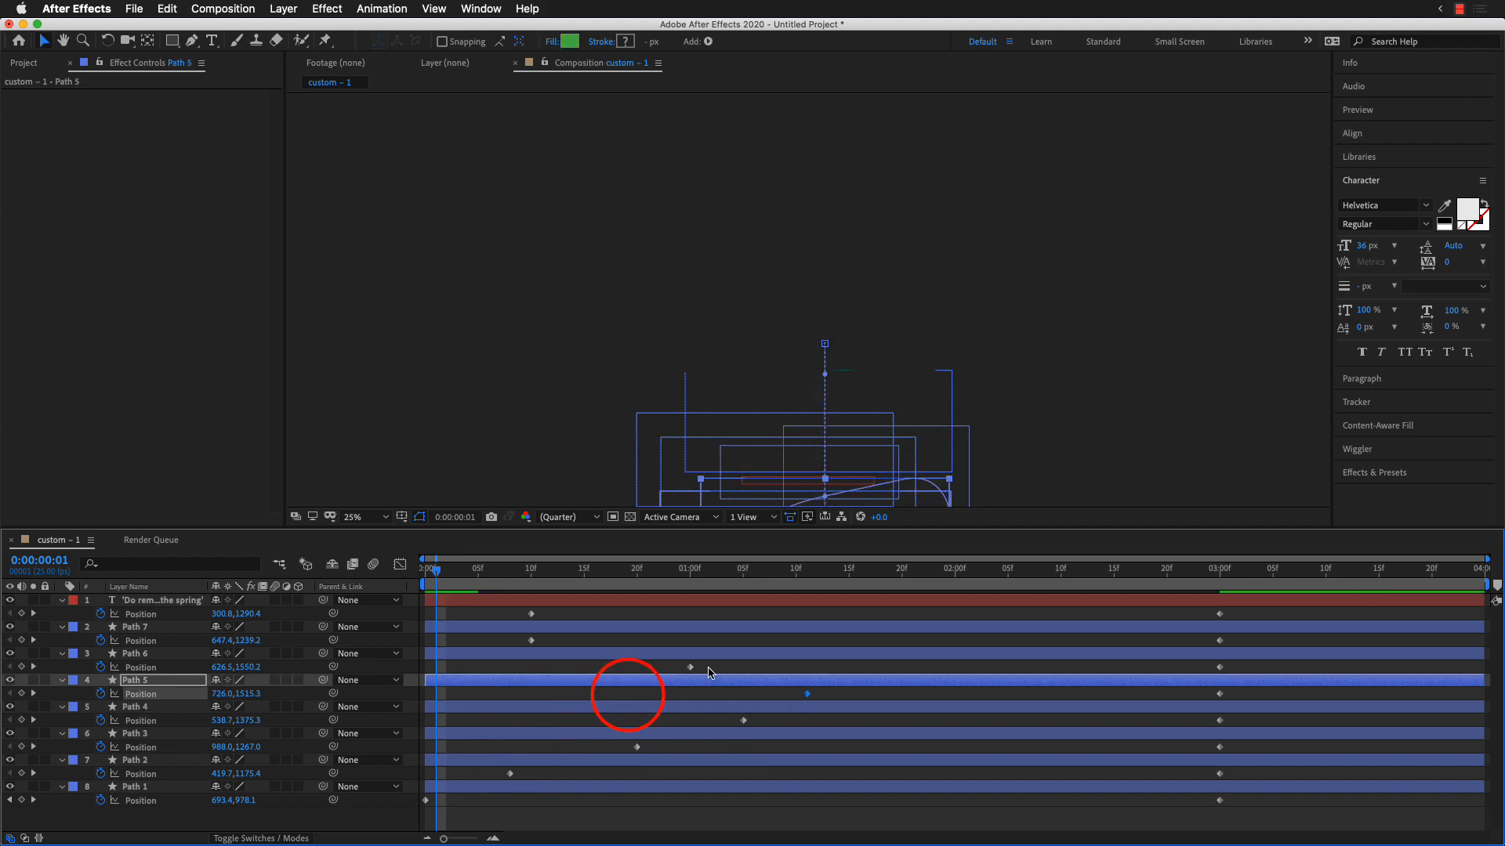
{"action": "left_click_drag", "start_coordinate": [699, 667], "coordinate": [902, 674]}
{"action": "left_click", "coordinate": [808, 695]}
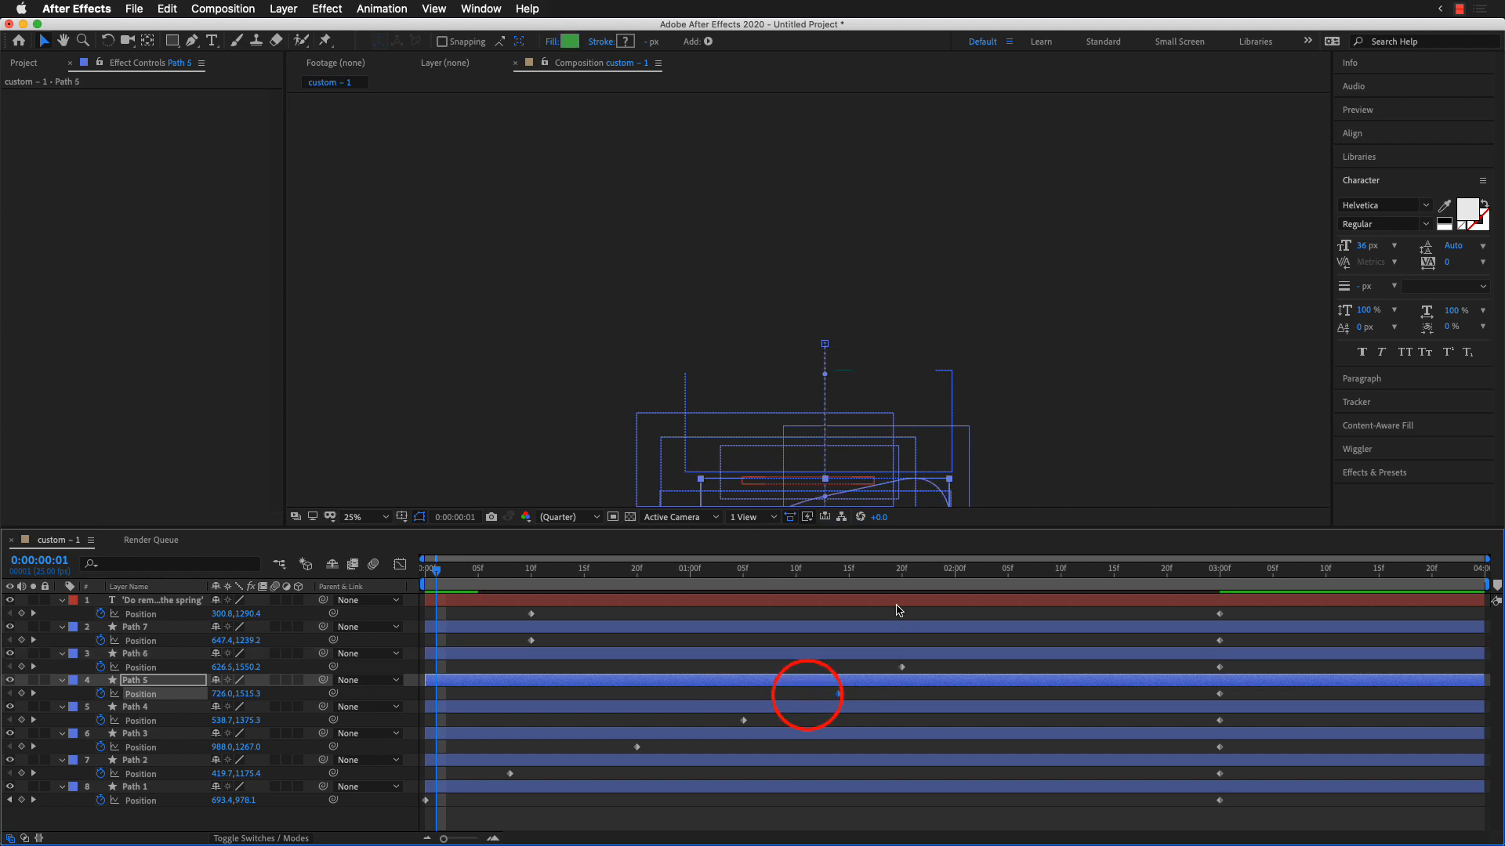
Step: Play the animation from the beginning to review the wider spacing between the shapes
{"action": "left_click_drag", "start_coordinate": [901, 578], "coordinate": [269, 578]}
{"action": "key", "text": "space"}
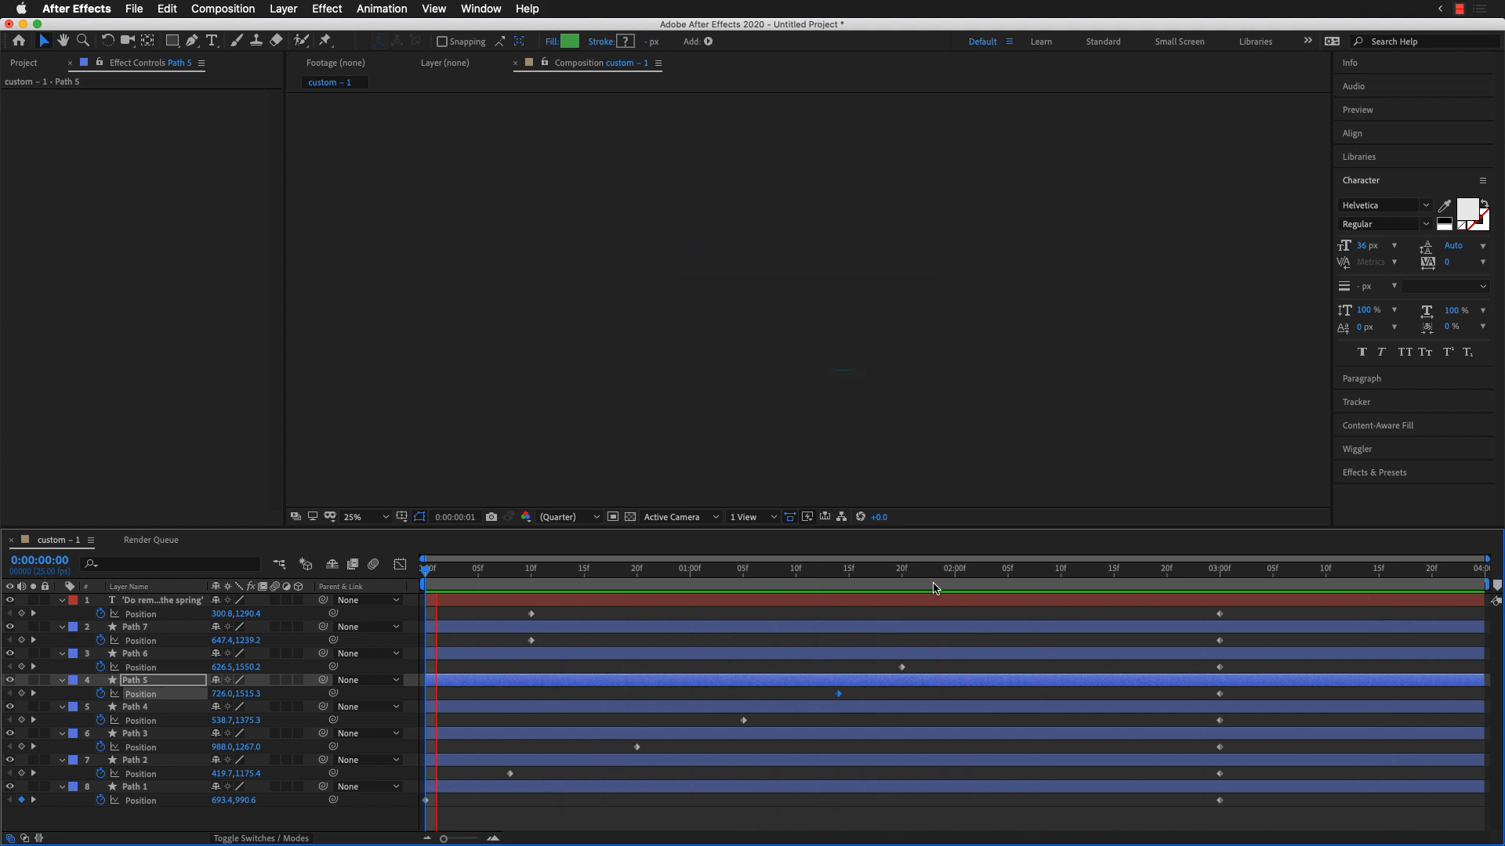
{"action": "key", "text": "space"}
Step: Retime the quote text and Path 7 cloud so their Position keyframes start at 2:08 and end at 3:03
{"action": "left_click_drag", "start_coordinate": [676, 568], "coordinate": [1036, 578]}
{"action": "mouse_move", "coordinate": [561, 642]}
{"action": "left_mouse_down"}
{"action": "mouse_move", "coordinate": [521, 608]}
{"action": "mouse_move", "coordinate": [1054, 617]}
{"action": "mouse_move", "coordinate": [978, 573]}
{"action": "left_mouse_up"}
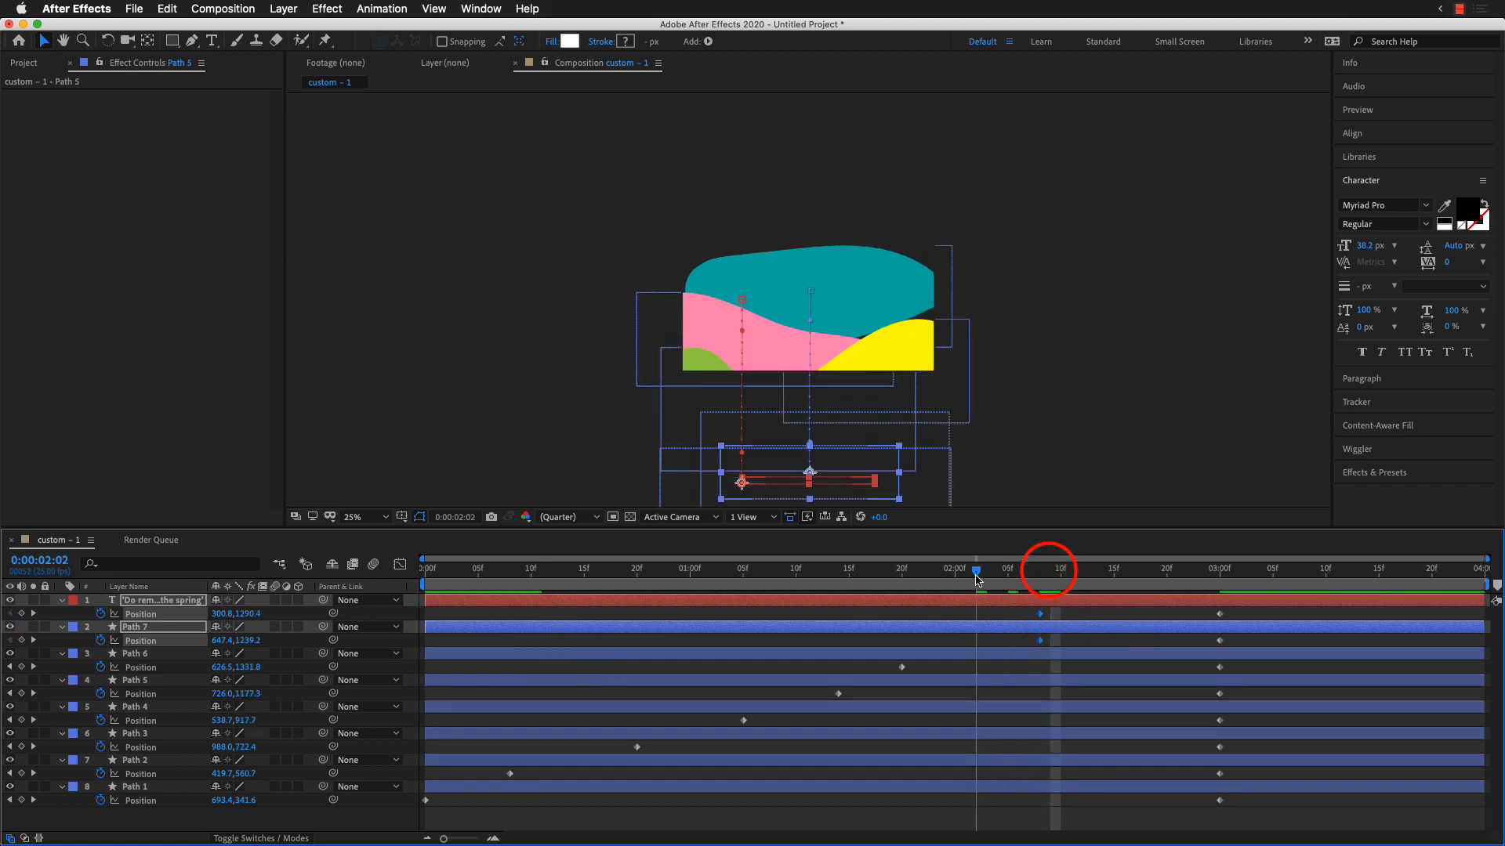
{"action": "key", "text": "space"}
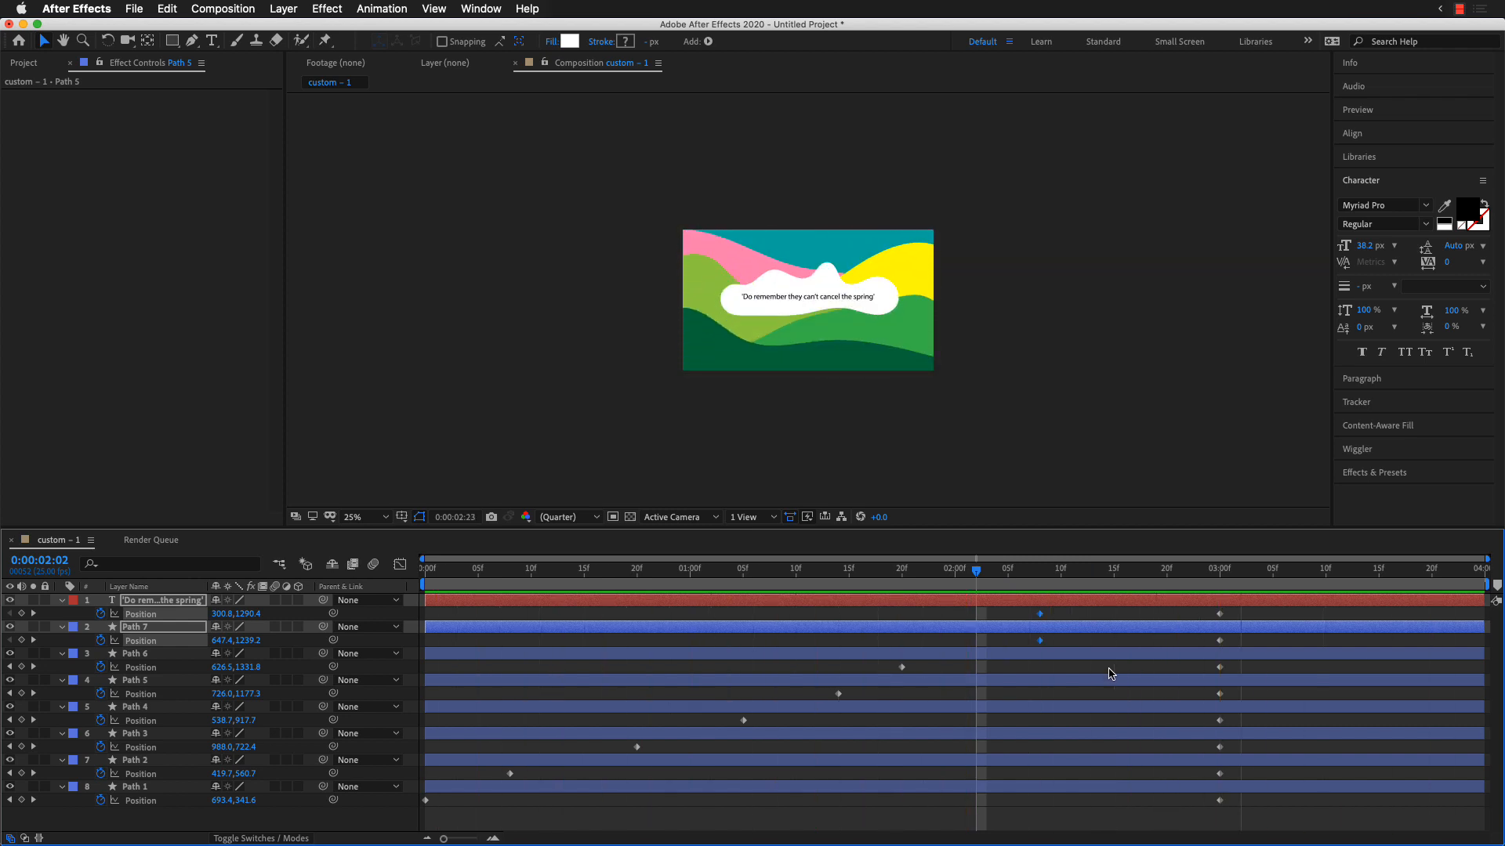
{"action": "key", "text": "space"}
{"action": "left_click_drag", "start_coordinate": [1197, 613], "coordinate": [1250, 616]}
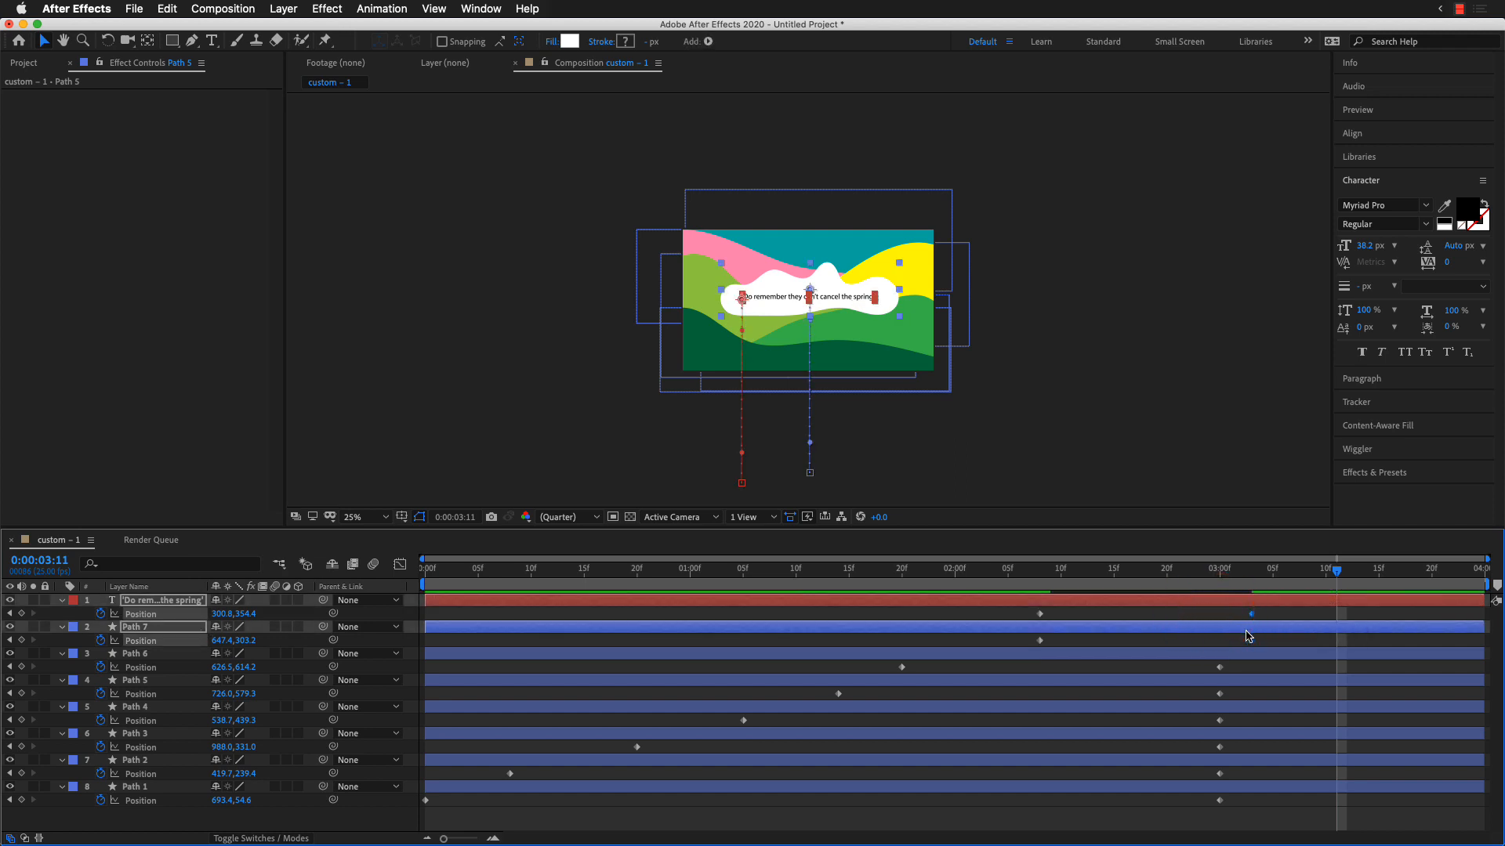
Step: Play back the full animation to check the cloud and quote timing, and select all layers
{"action": "key", "text": "space"}
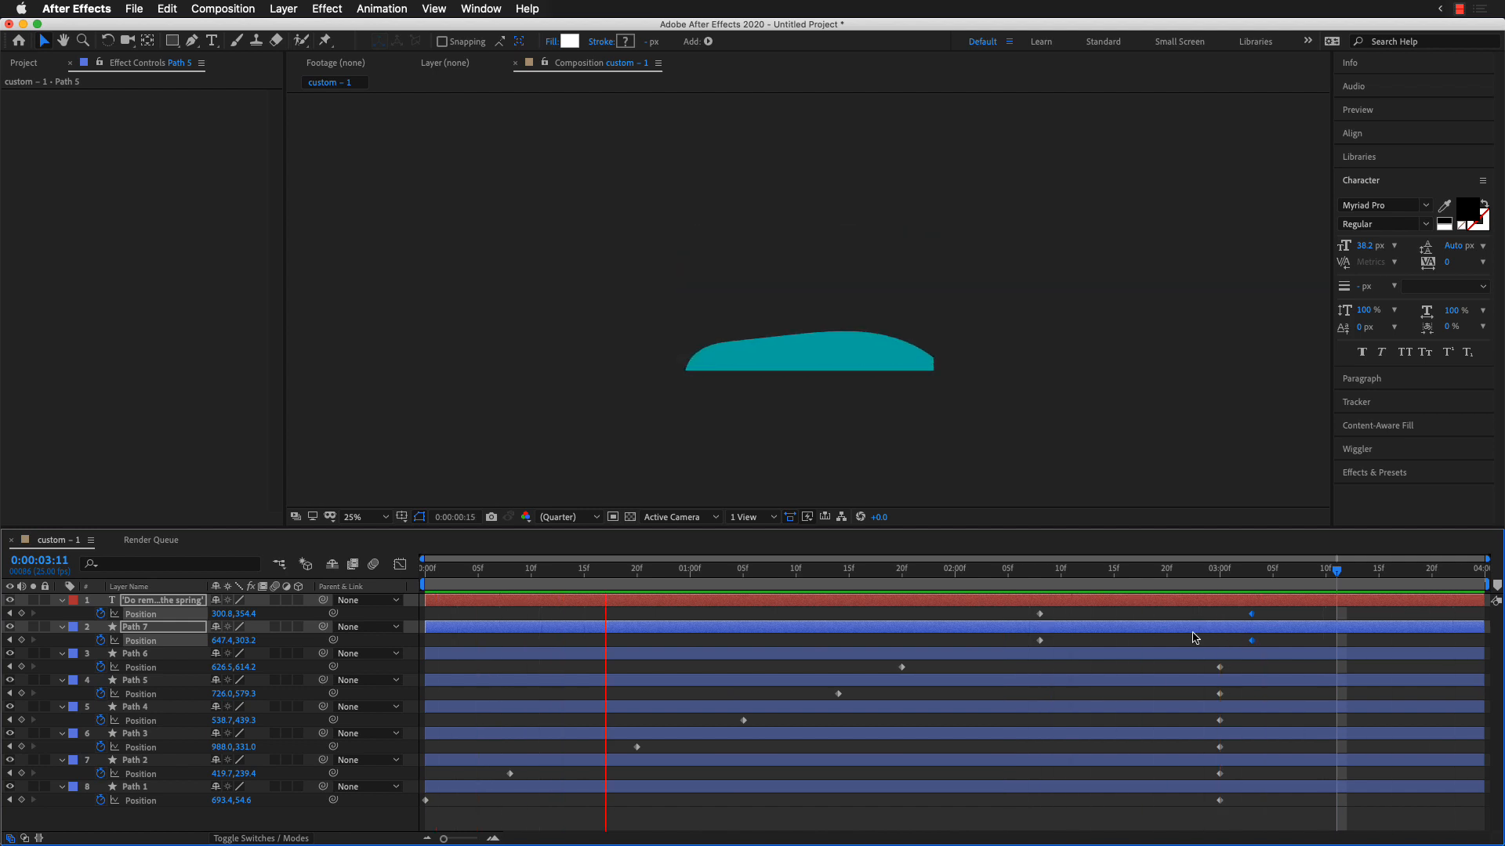
{"action": "key", "text": "space"}
{"action": "key", "text": "super+a"}
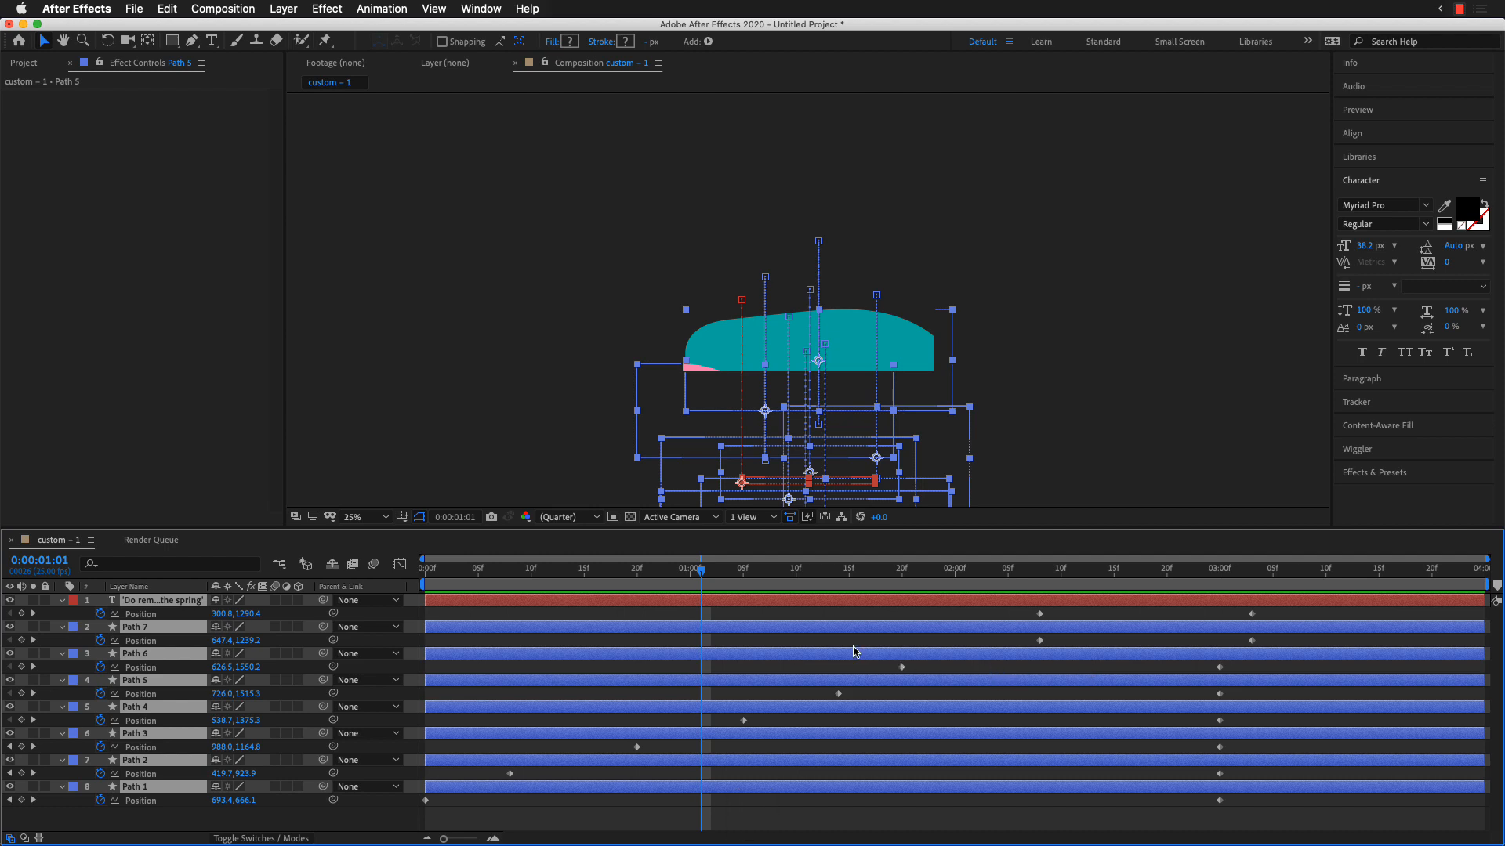
{"action": "left_click", "coordinate": [856, 816]}
{"action": "key", "text": "space"}
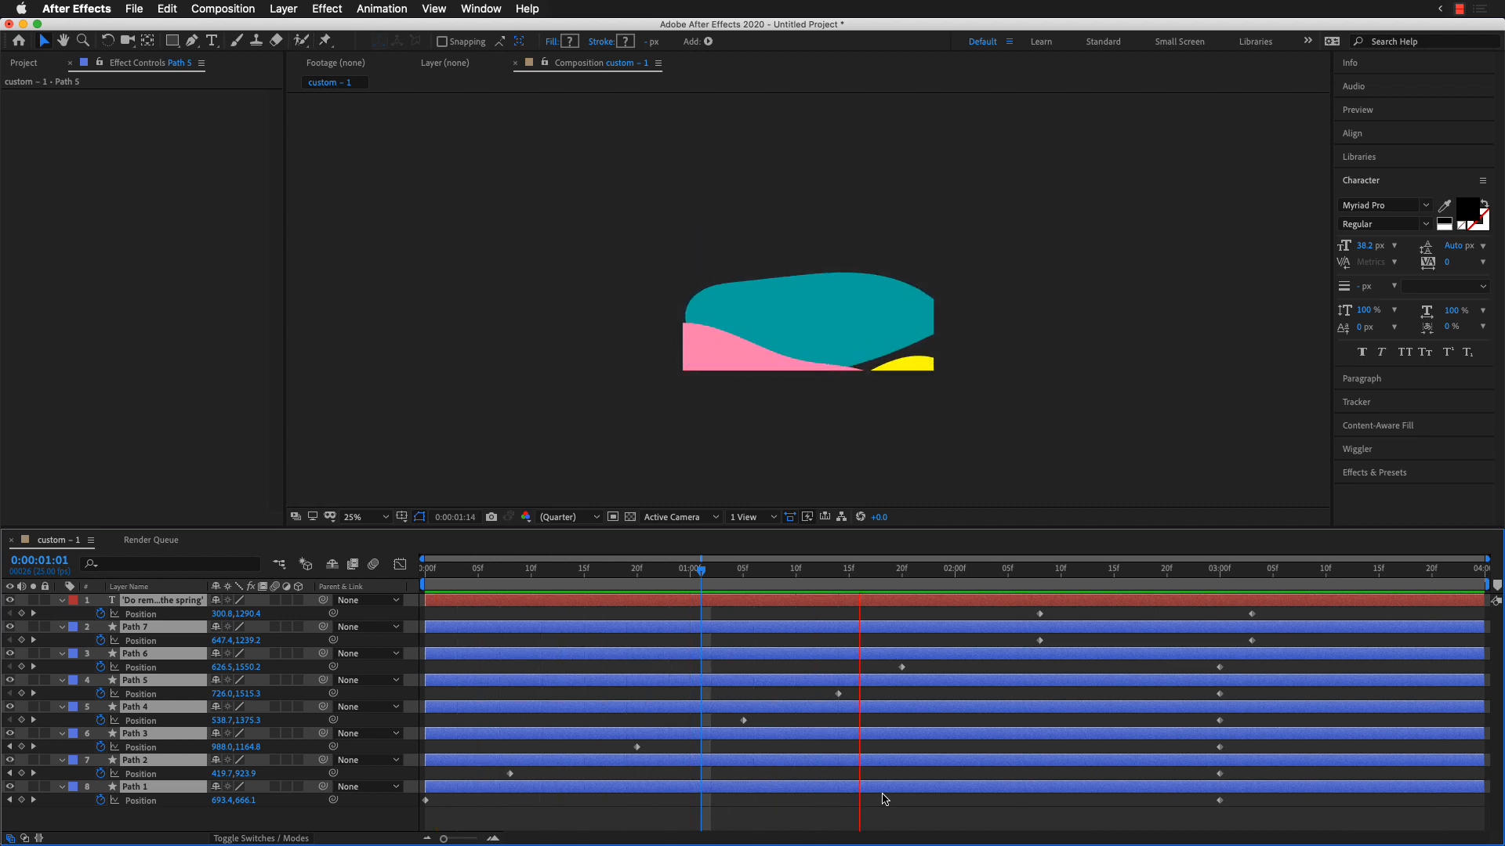
Step: Fit the composition in the viewer with all layers deselected, and preview the animation at the larger size
{"action": "key", "text": "space"}
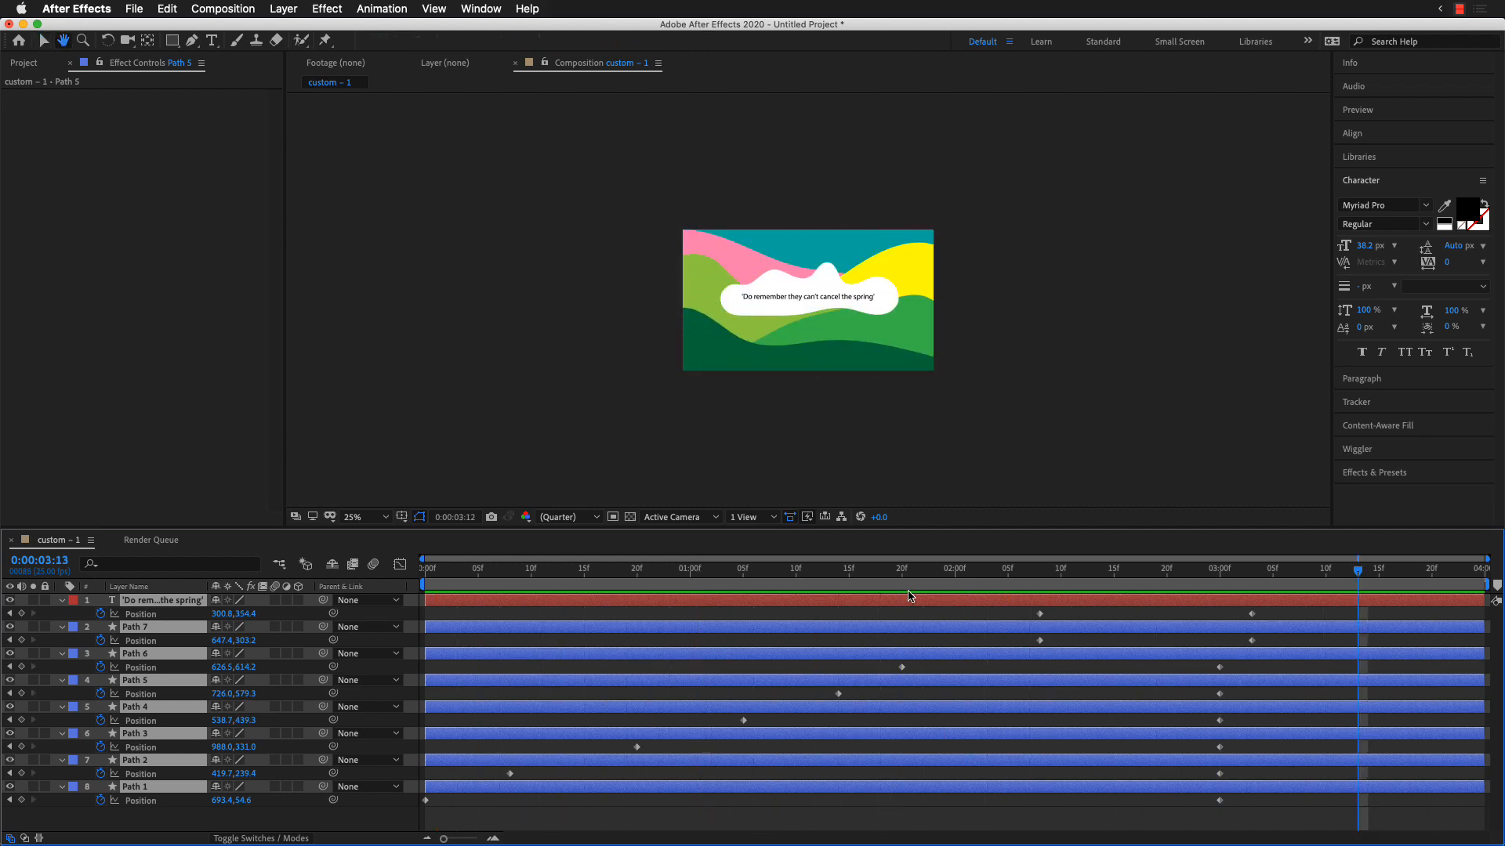
{"action": "left_click_drag", "start_coordinate": [1231, 565], "coordinate": [871, 663]}
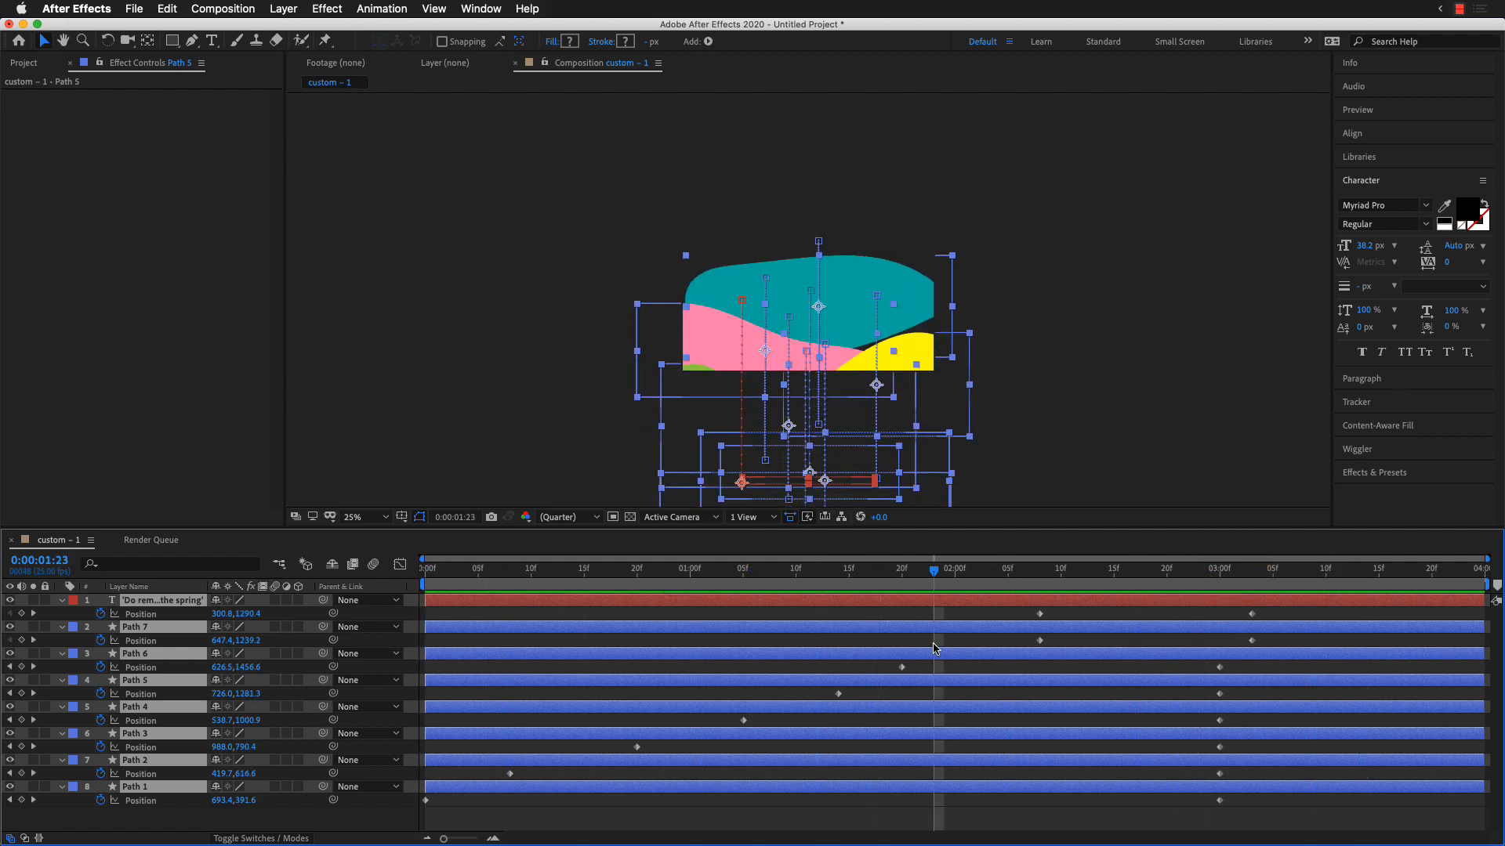
{"action": "key", "text": "shift+slash"}
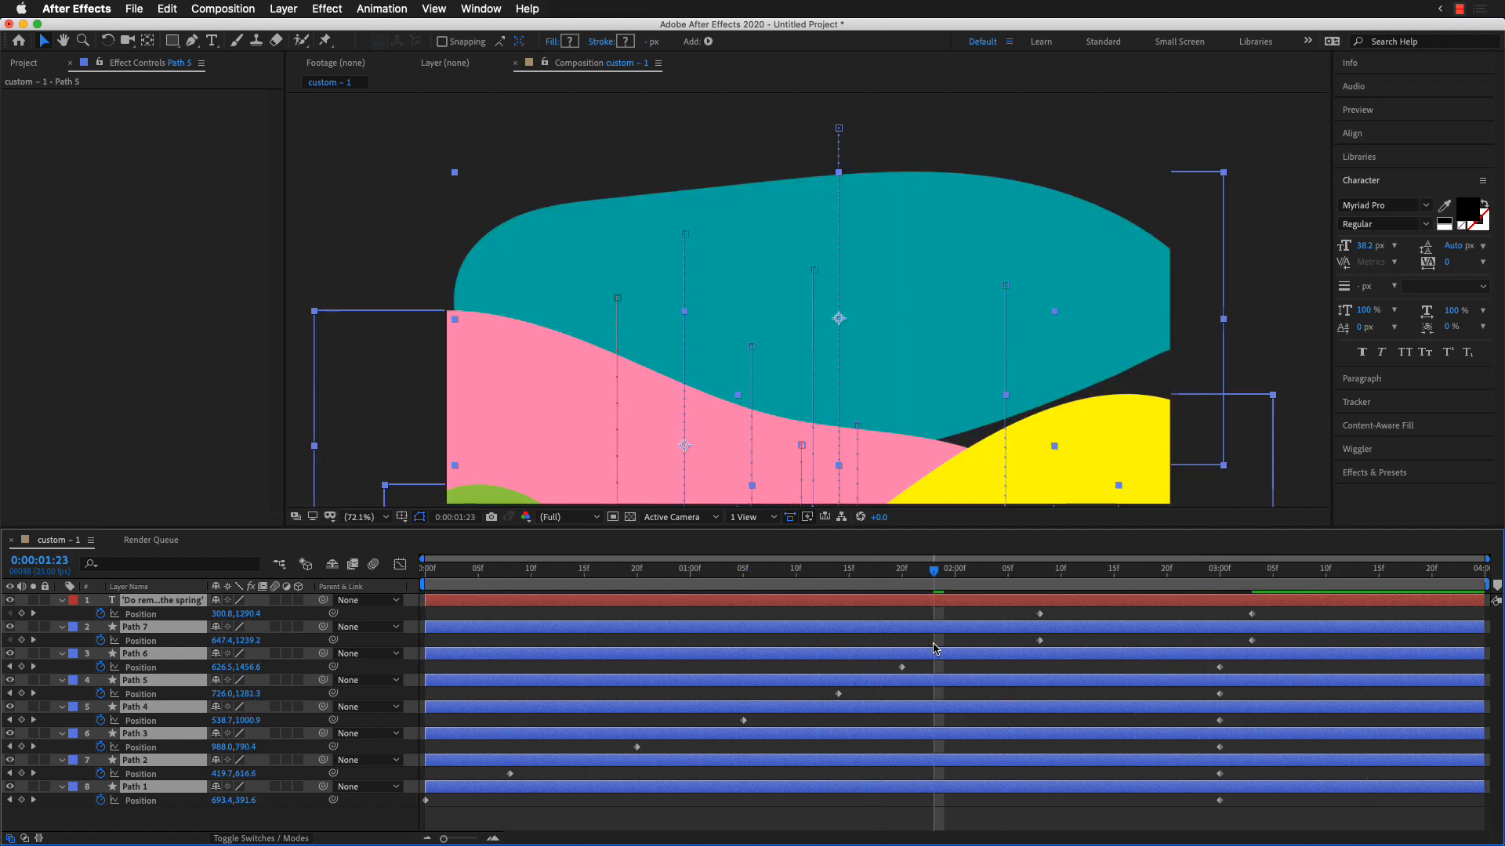
{"action": "left_click", "coordinate": [1301, 440]}
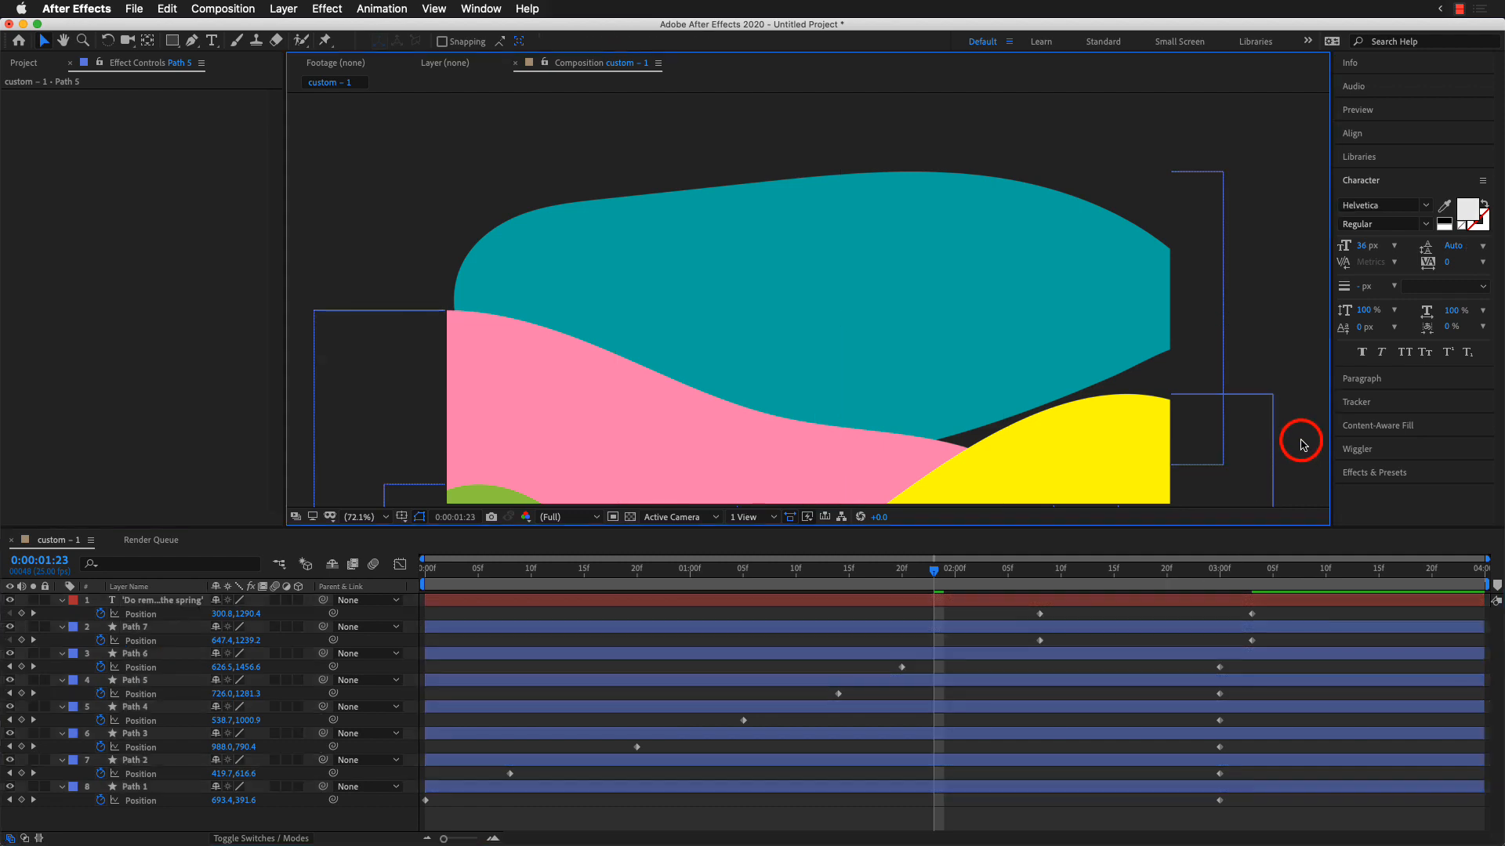
{"action": "key", "text": "space"}
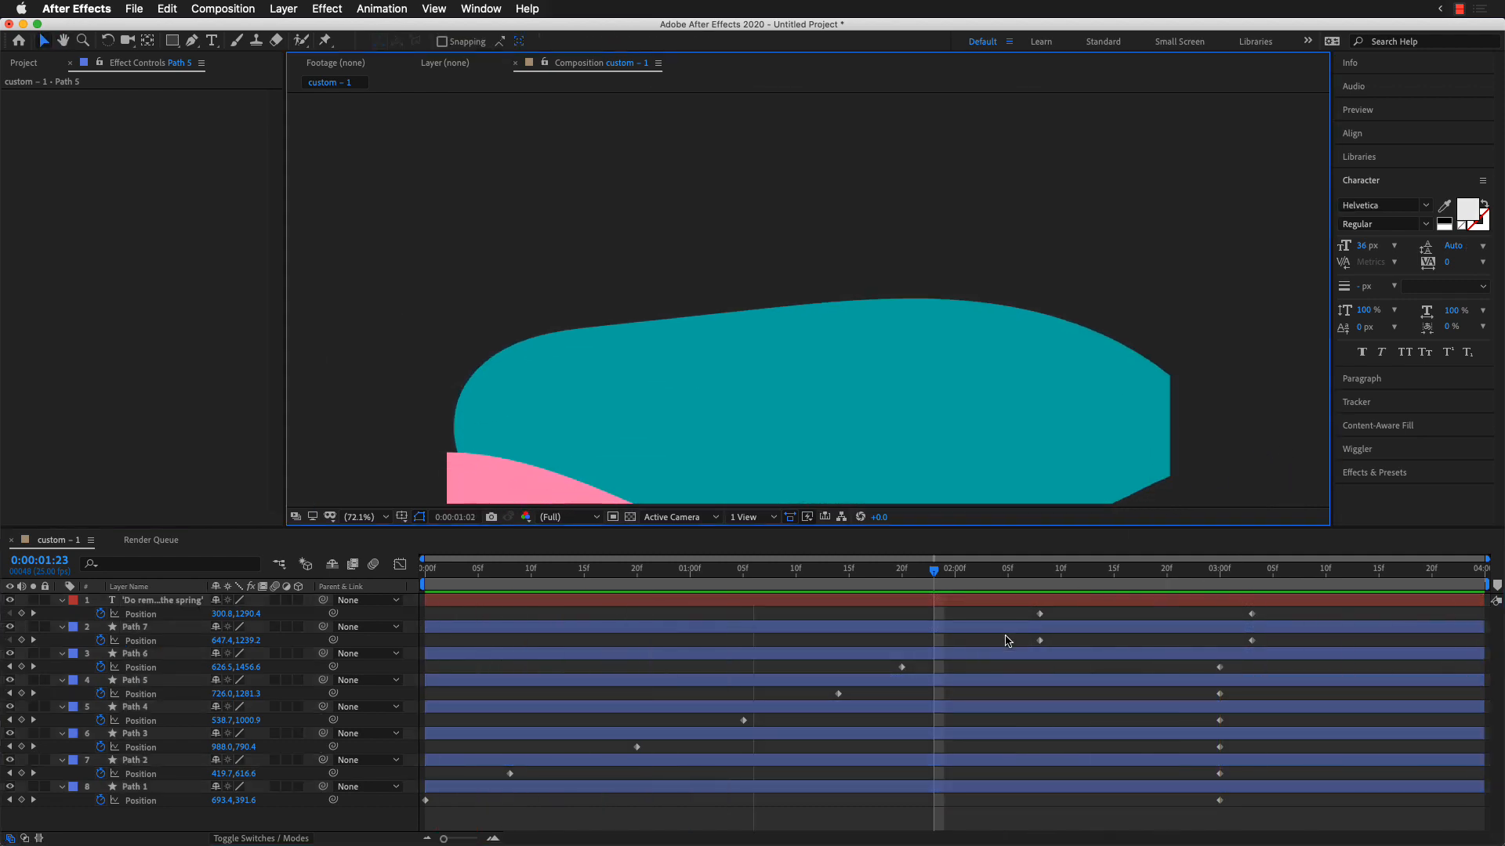
Step: Delay the starting Position keyframes of Path 6 to 2:01 and Path 5 to 1:16, and end Path 5's movement at 2:21
{"action": "left_click_drag", "start_coordinate": [902, 667], "coordinate": [966, 667]}
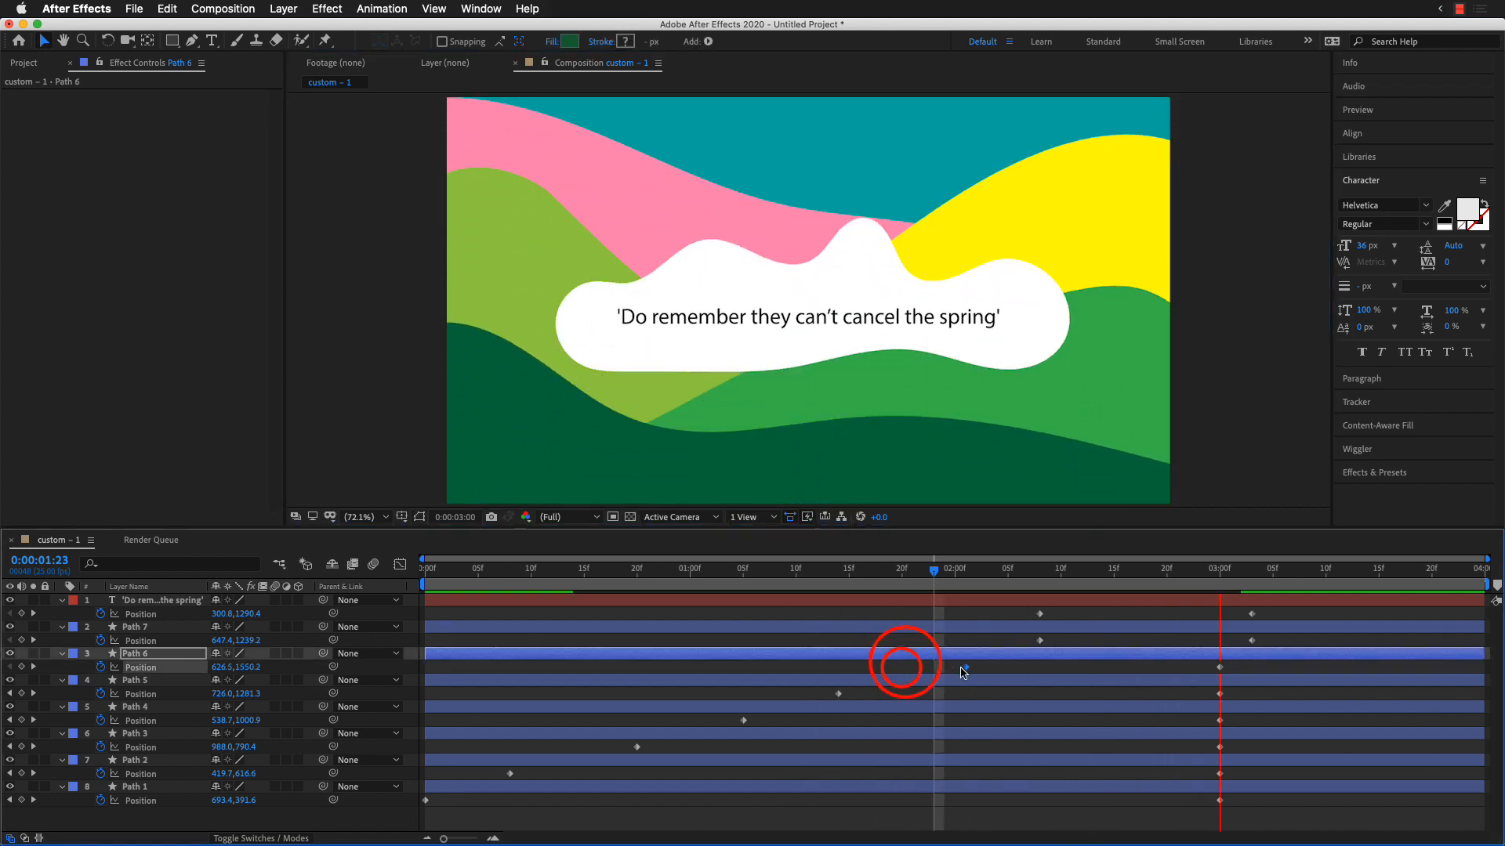
{"action": "left_click_drag", "start_coordinate": [839, 693], "coordinate": [860, 693]}
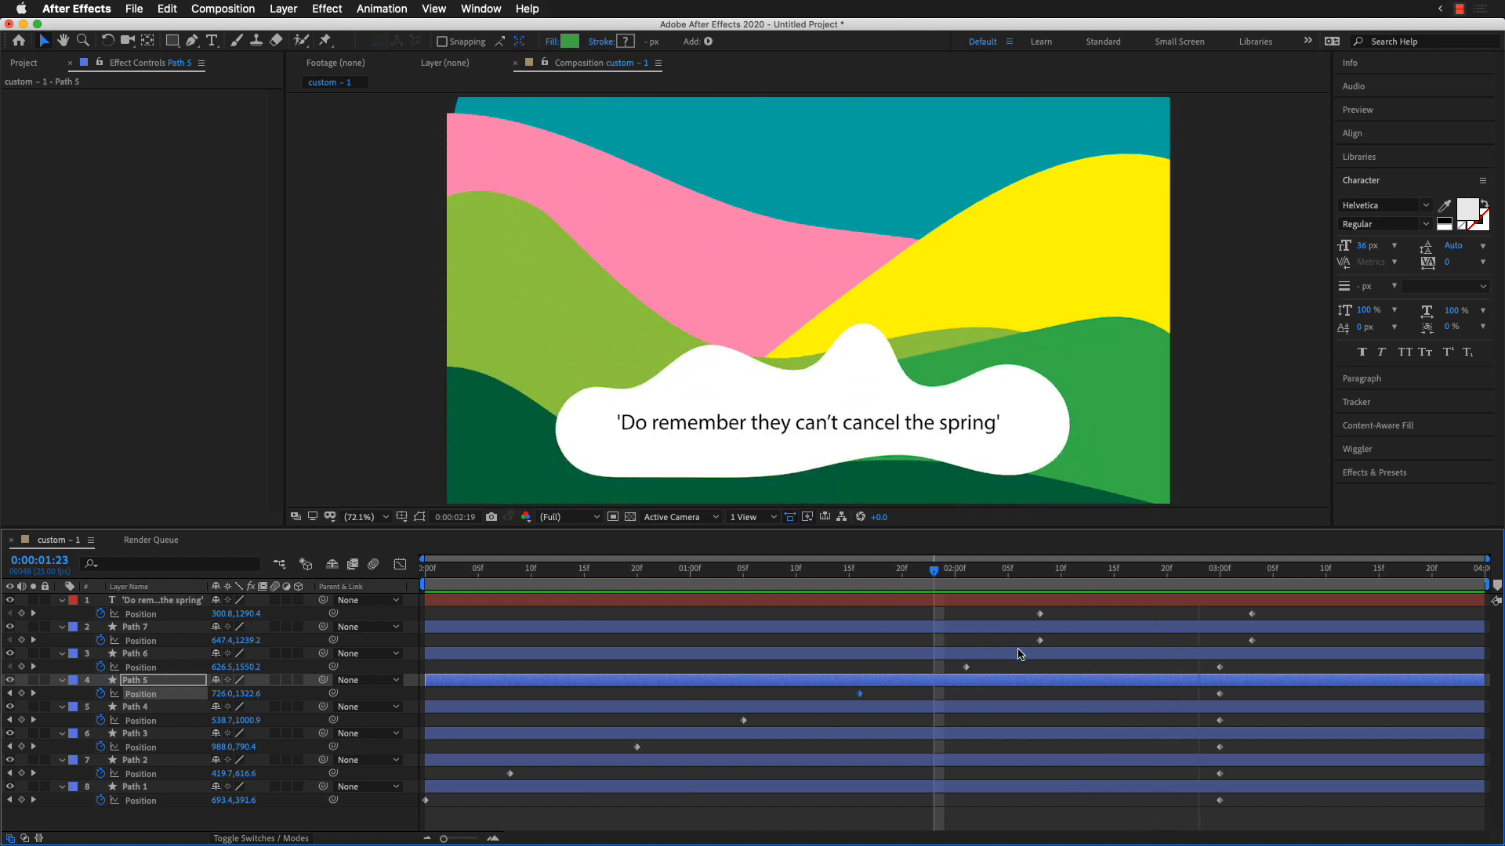
{"action": "left_click_drag", "start_coordinate": [1219, 693], "coordinate": [1176, 693]}
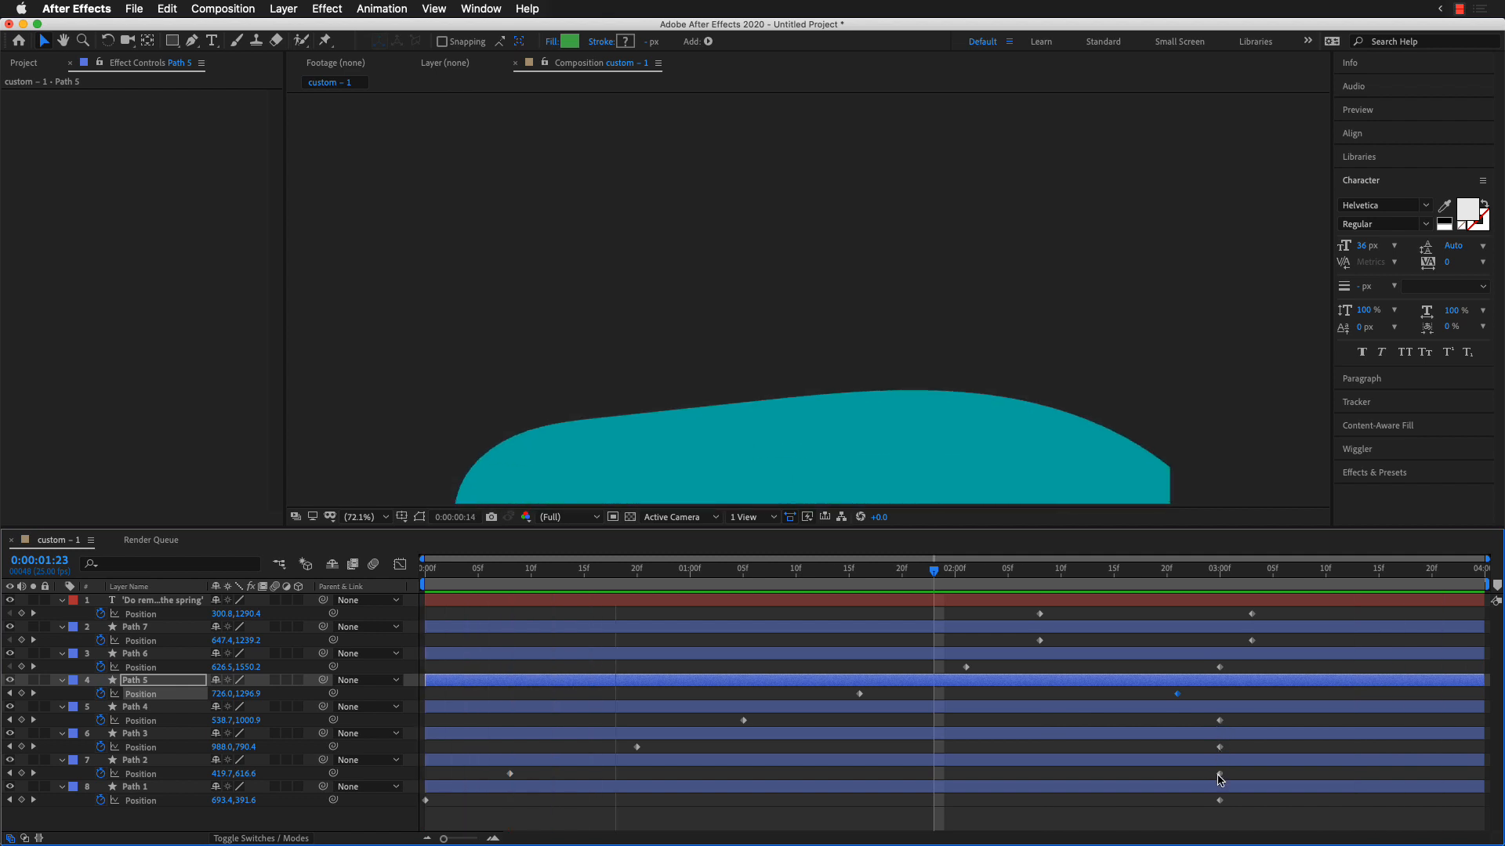
Step: Bring the ending Position keyframes forward to 1:19 for Path 1 and 1:13 for Path 2, and preview the timing
{"action": "left_click_drag", "start_coordinate": [1219, 800], "coordinate": [955, 801]}
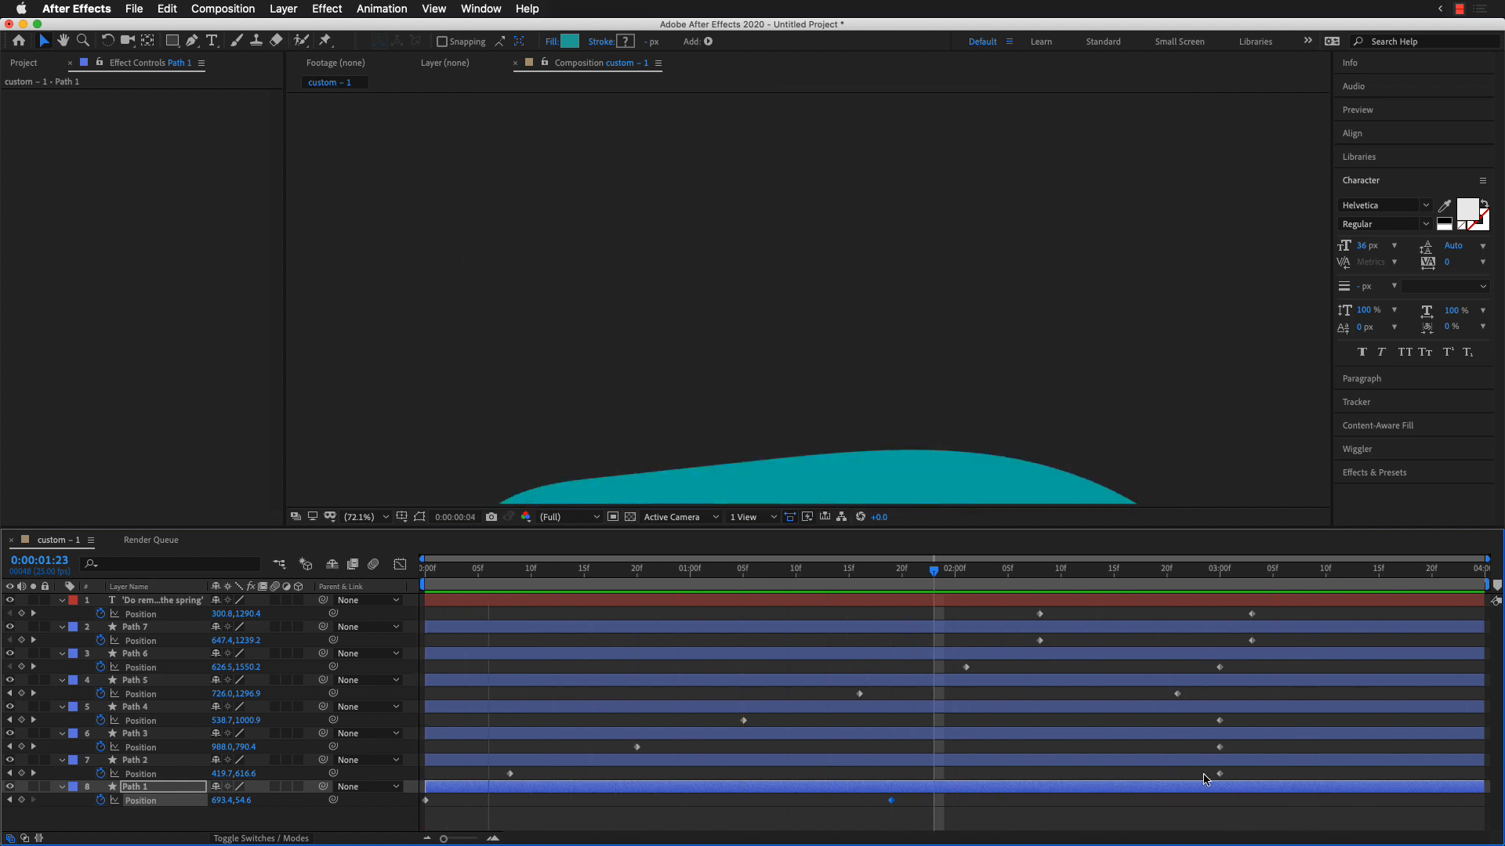
{"action": "left_click_drag", "start_coordinate": [1219, 773], "coordinate": [830, 787]}
{"action": "key", "text": "space"}
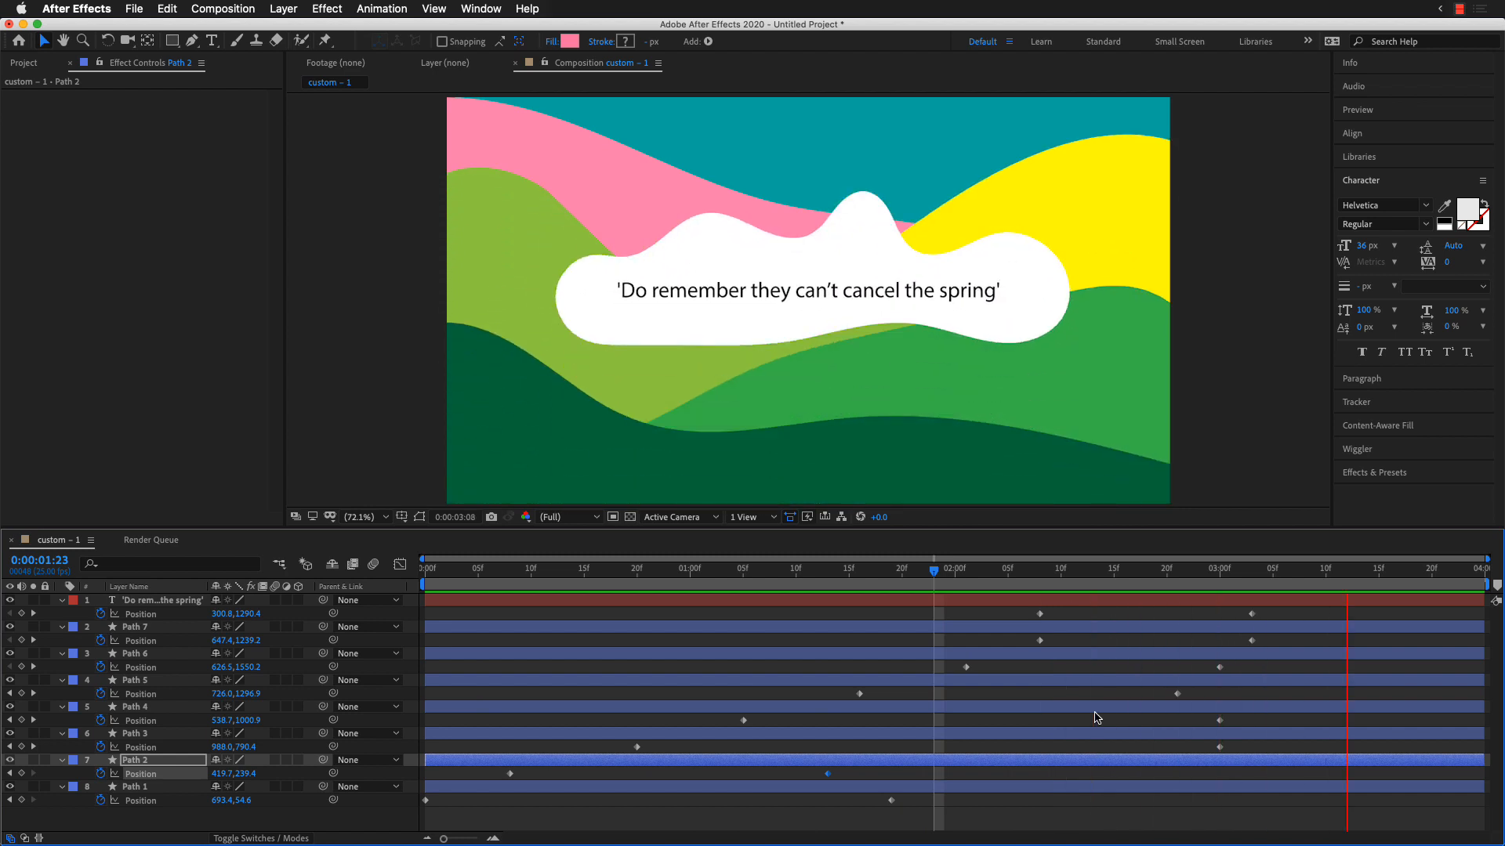
Step: Stagger the ending Position keyframes: Path 1 at 1:09, Path 3 at 1:22, Path 4 at 2:07 and Path 5 at 2:16, and review the playback
{"action": "left_click_drag", "start_coordinate": [891, 800], "coordinate": [788, 801]}
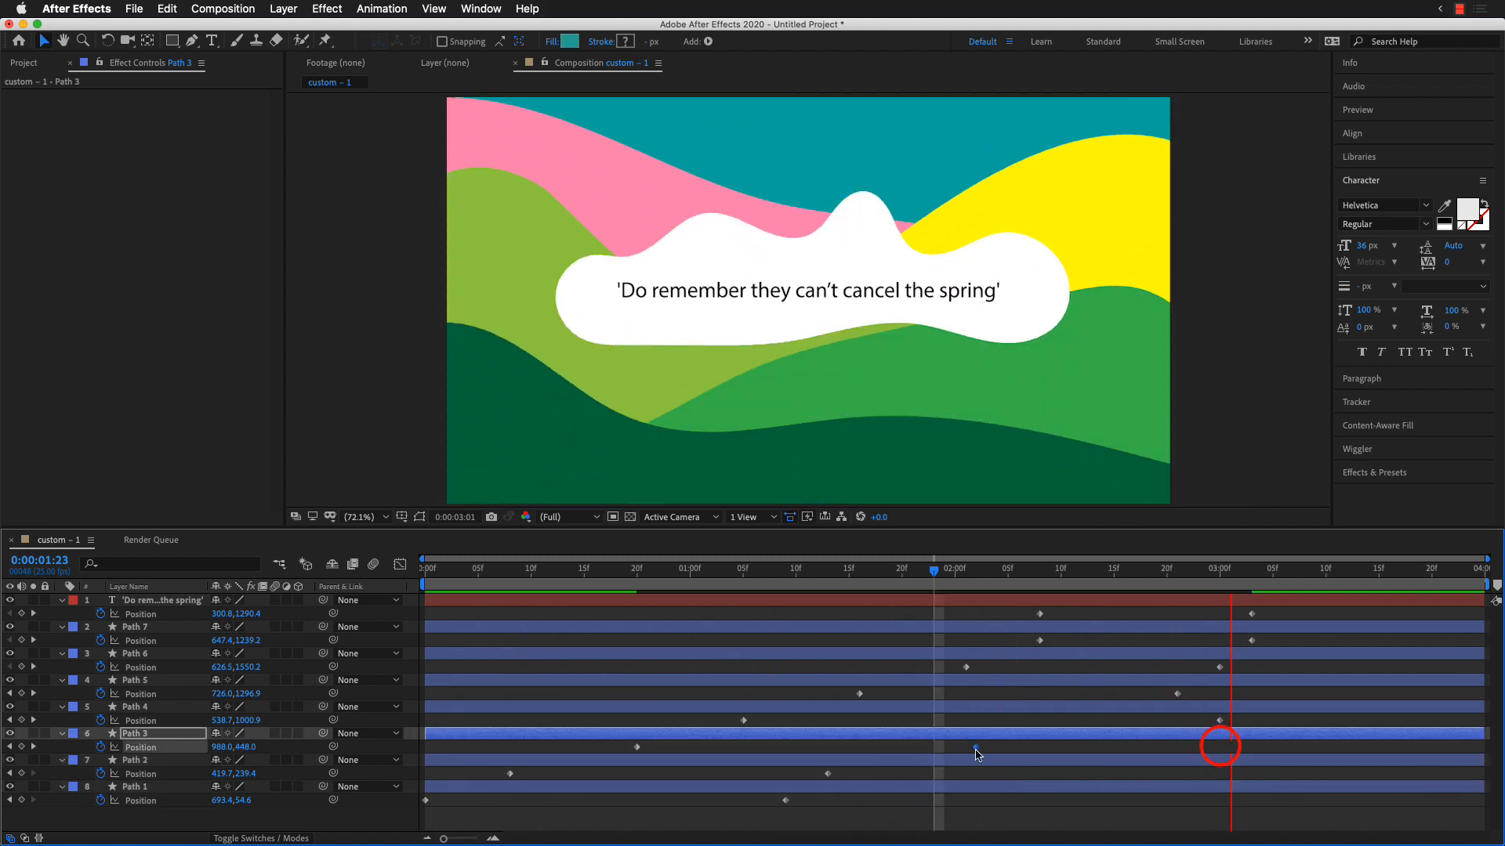
{"action": "left_click_drag", "start_coordinate": [1220, 747], "coordinate": [925, 756]}
{"action": "left_click_drag", "start_coordinate": [1220, 720], "coordinate": [1029, 720]}
{"action": "left_click", "coordinate": [1180, 695]}
{"action": "left_click_drag", "start_coordinate": [1173, 696], "coordinate": [1124, 695]}
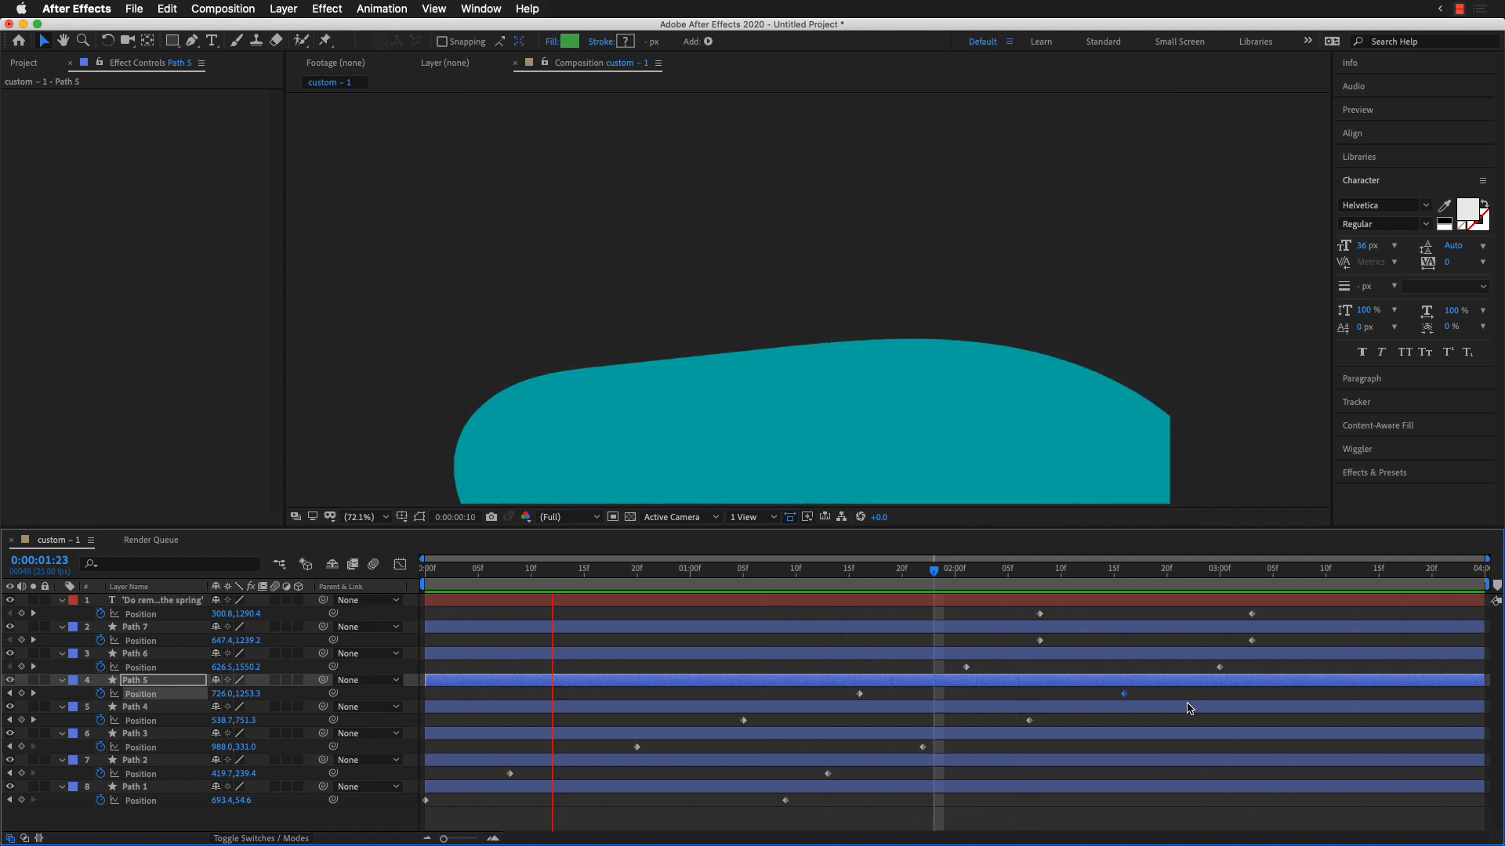
{"action": "key", "text": "space"}
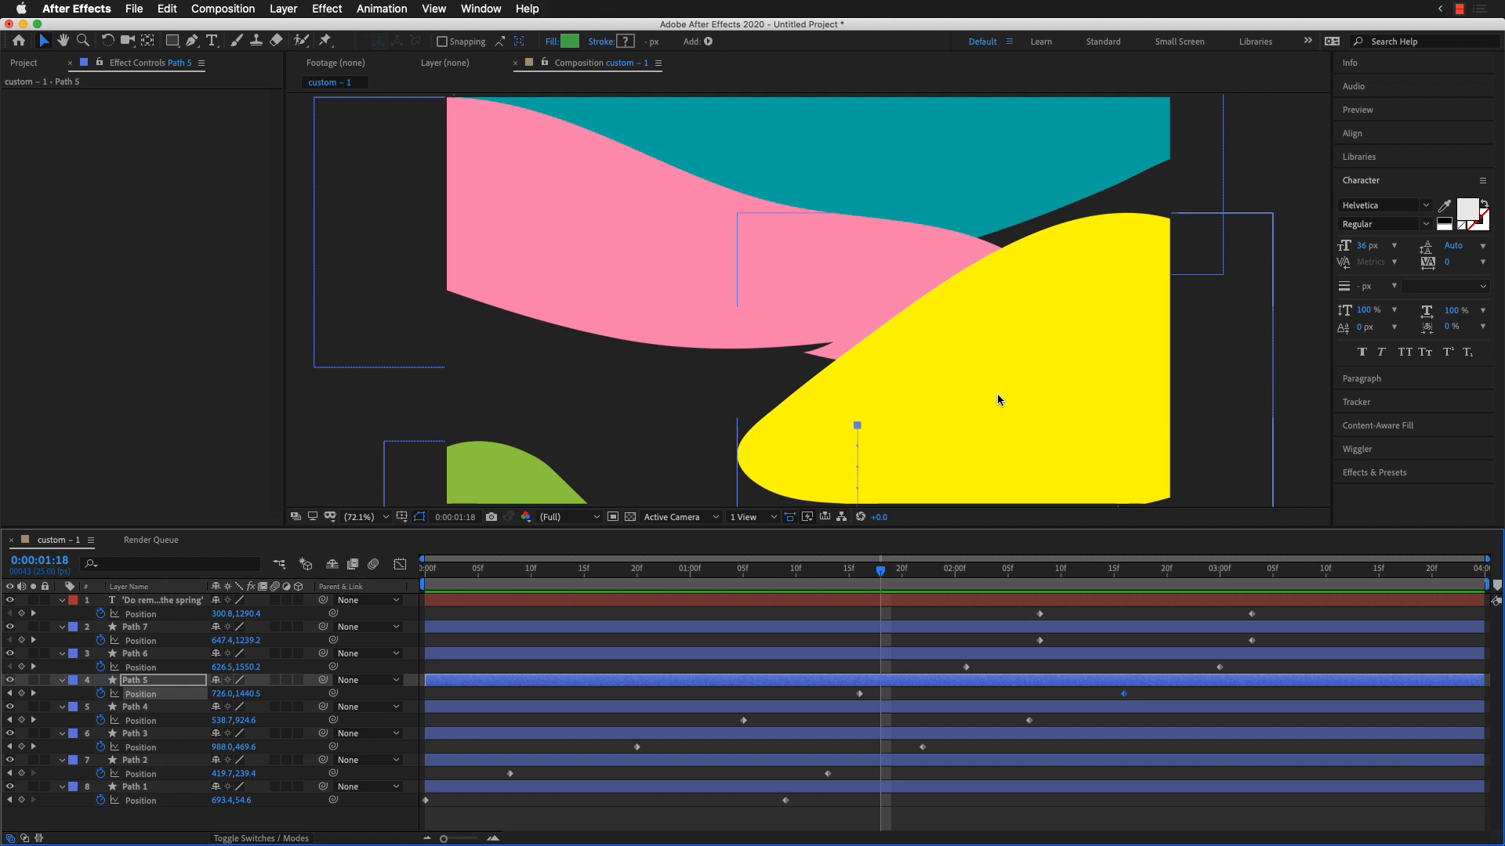
Step: Switch to Illustrator and create a new landscape document measuring 1280 × 720 px
{"action": "key", "text": "super+Tab"}
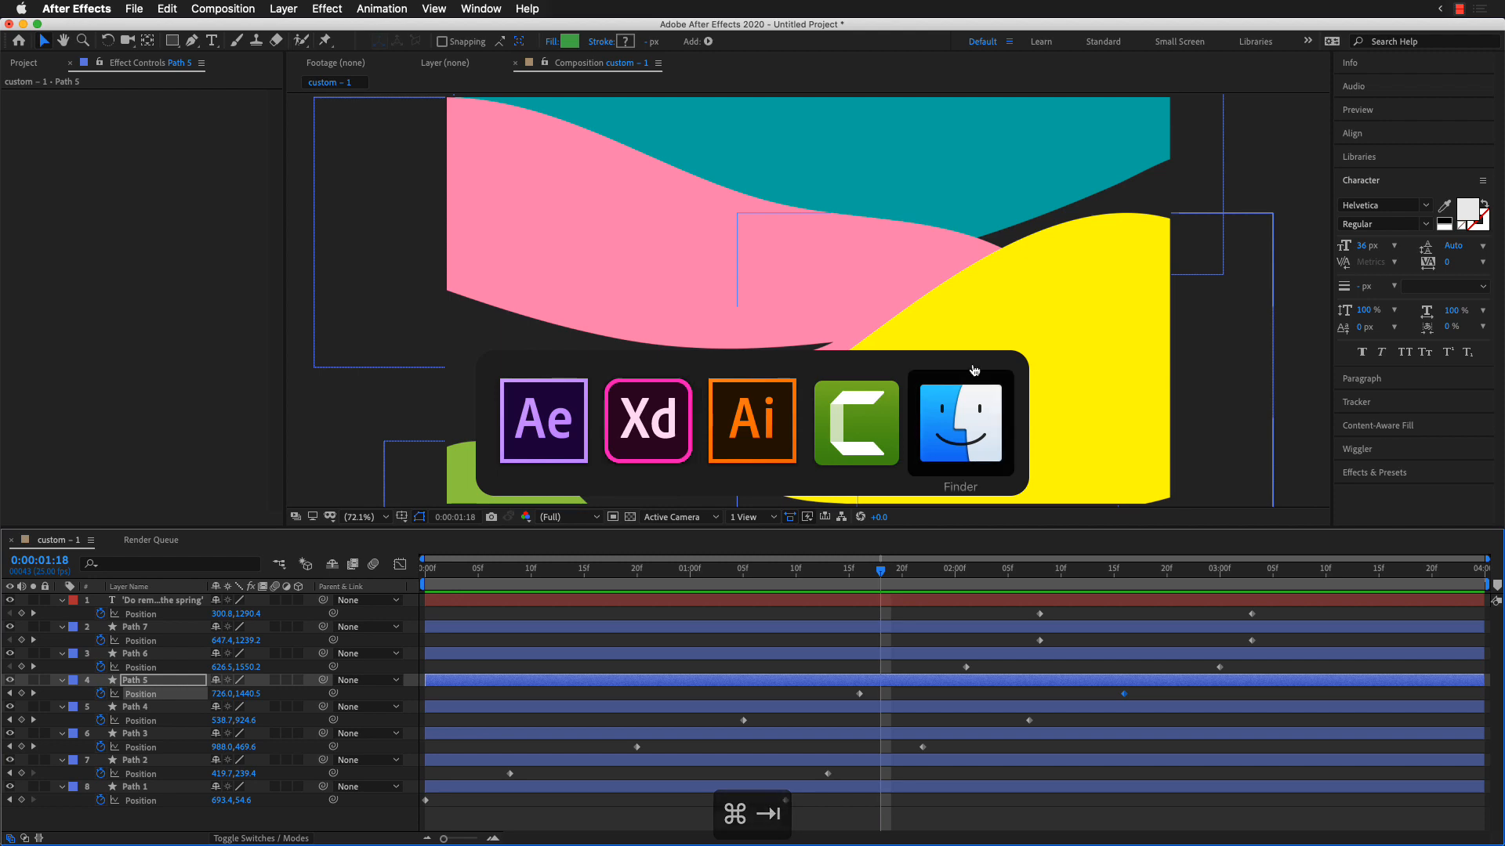
{"action": "left_click", "coordinate": [761, 436]}
{"action": "left_click", "coordinate": [735, 157]}
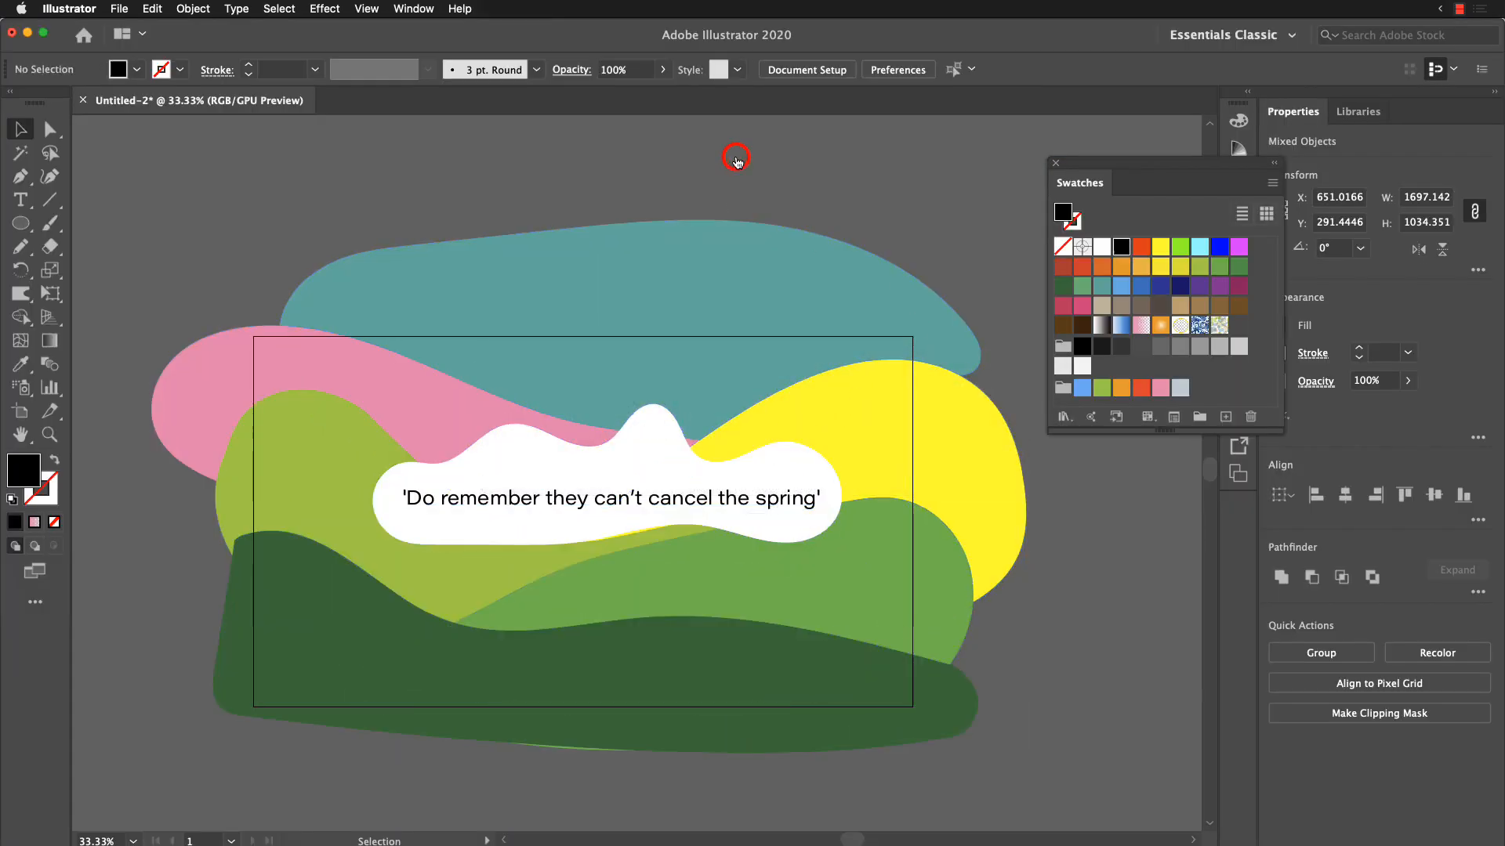
{"action": "left_click", "coordinate": [1067, 582]}
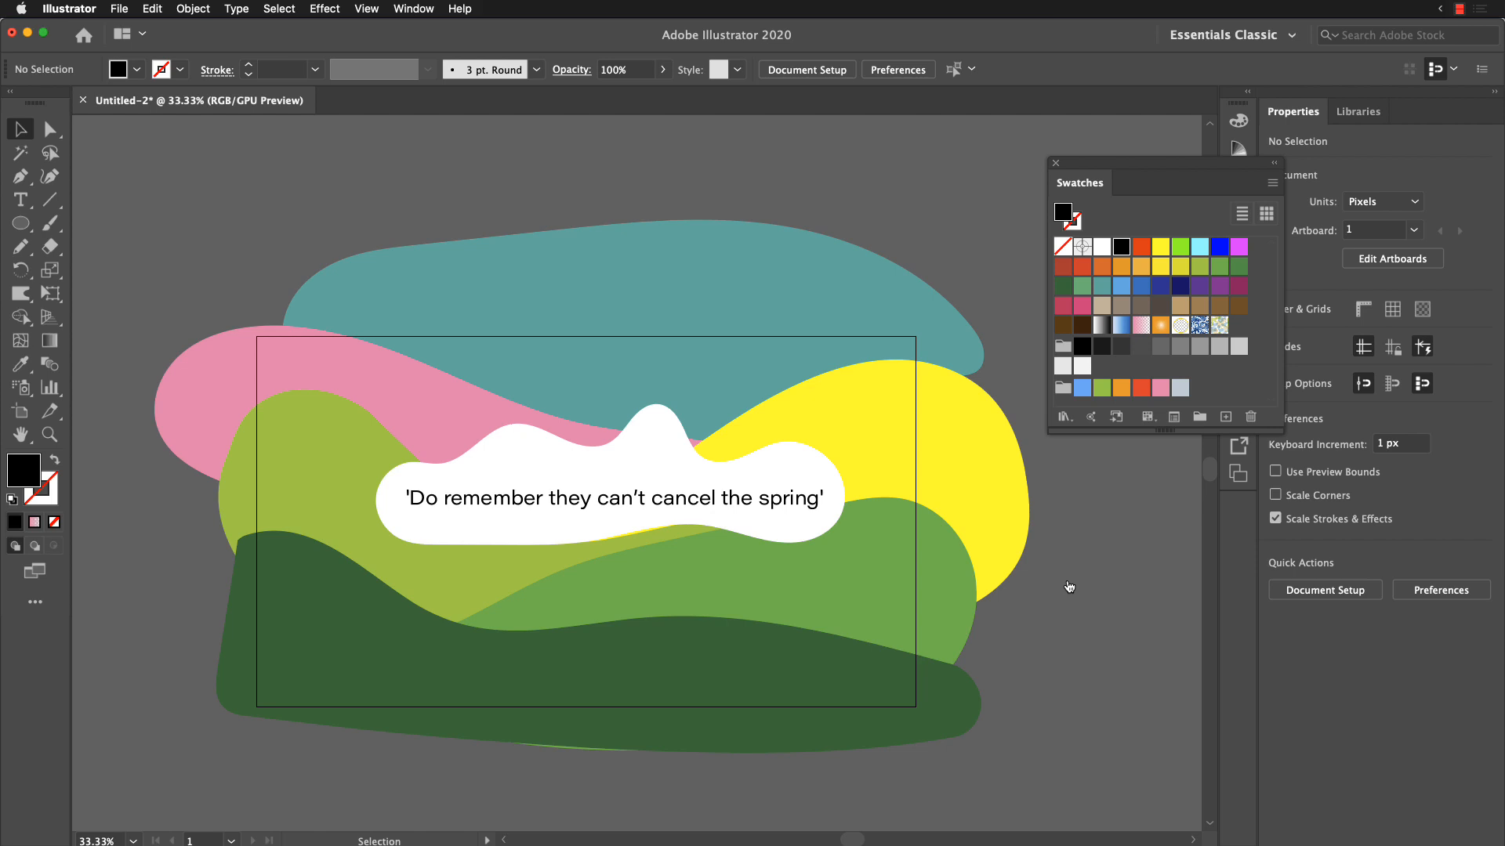
{"action": "key", "text": "super+n"}
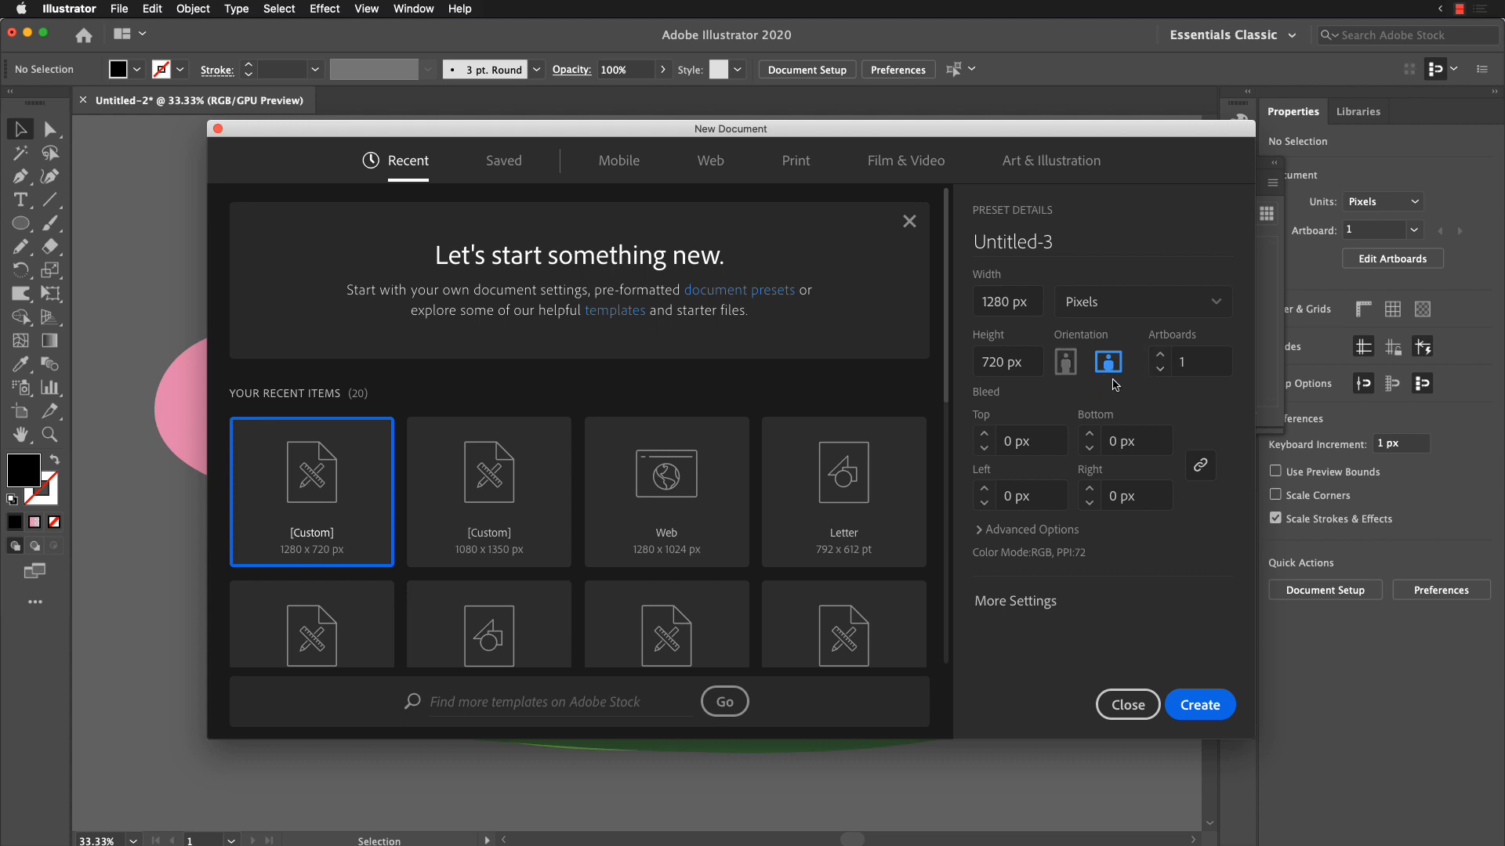
{"action": "left_click", "coordinate": [1207, 706]}
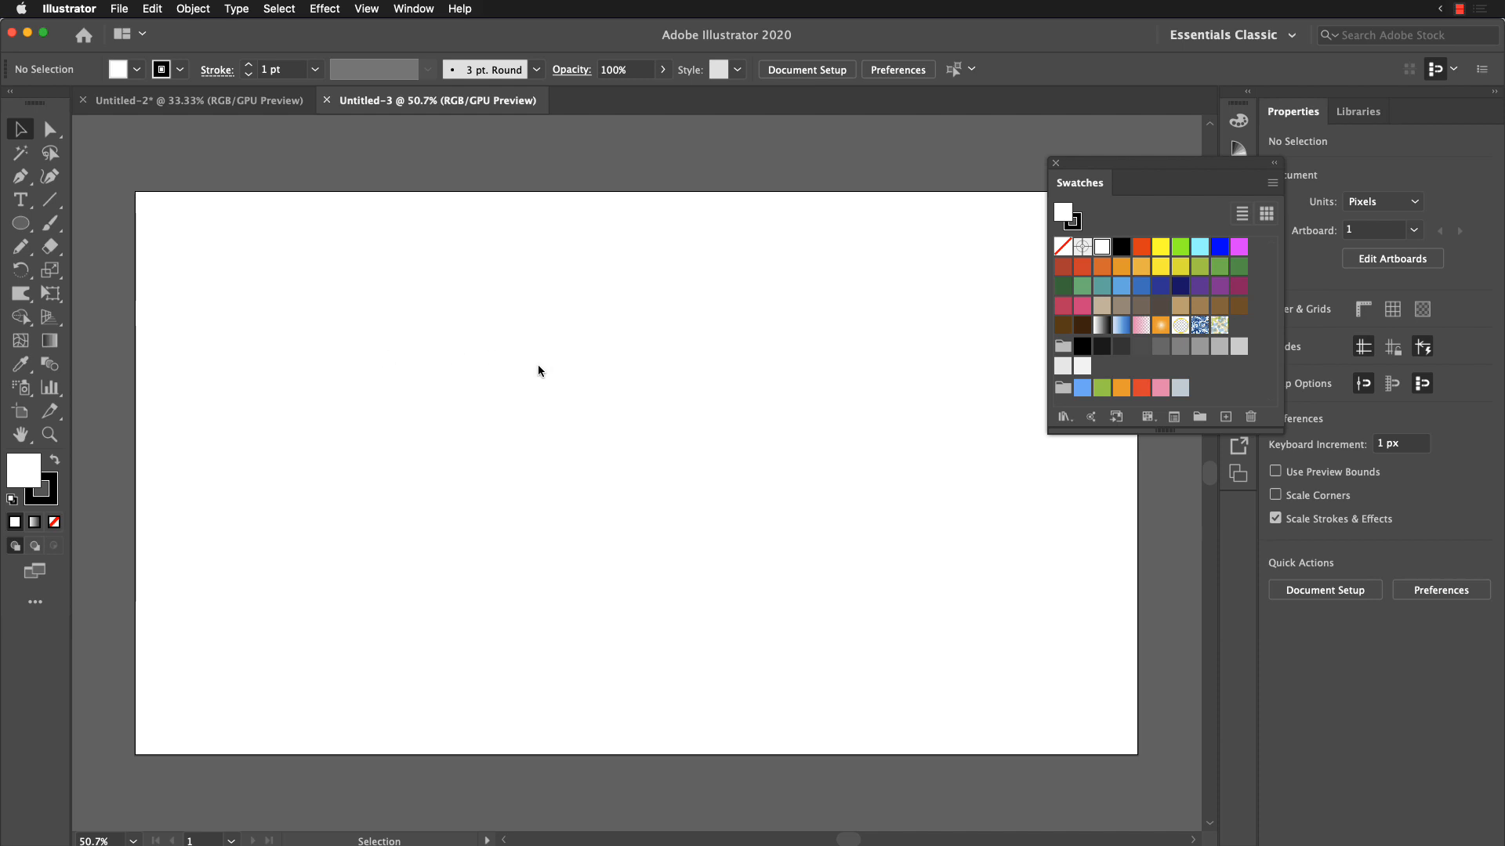
Step: Draw a rounded closed shape about 532 × 493 px over the artboard's upper-left corner with the Pencil tool
{"action": "key", "text": "n"}
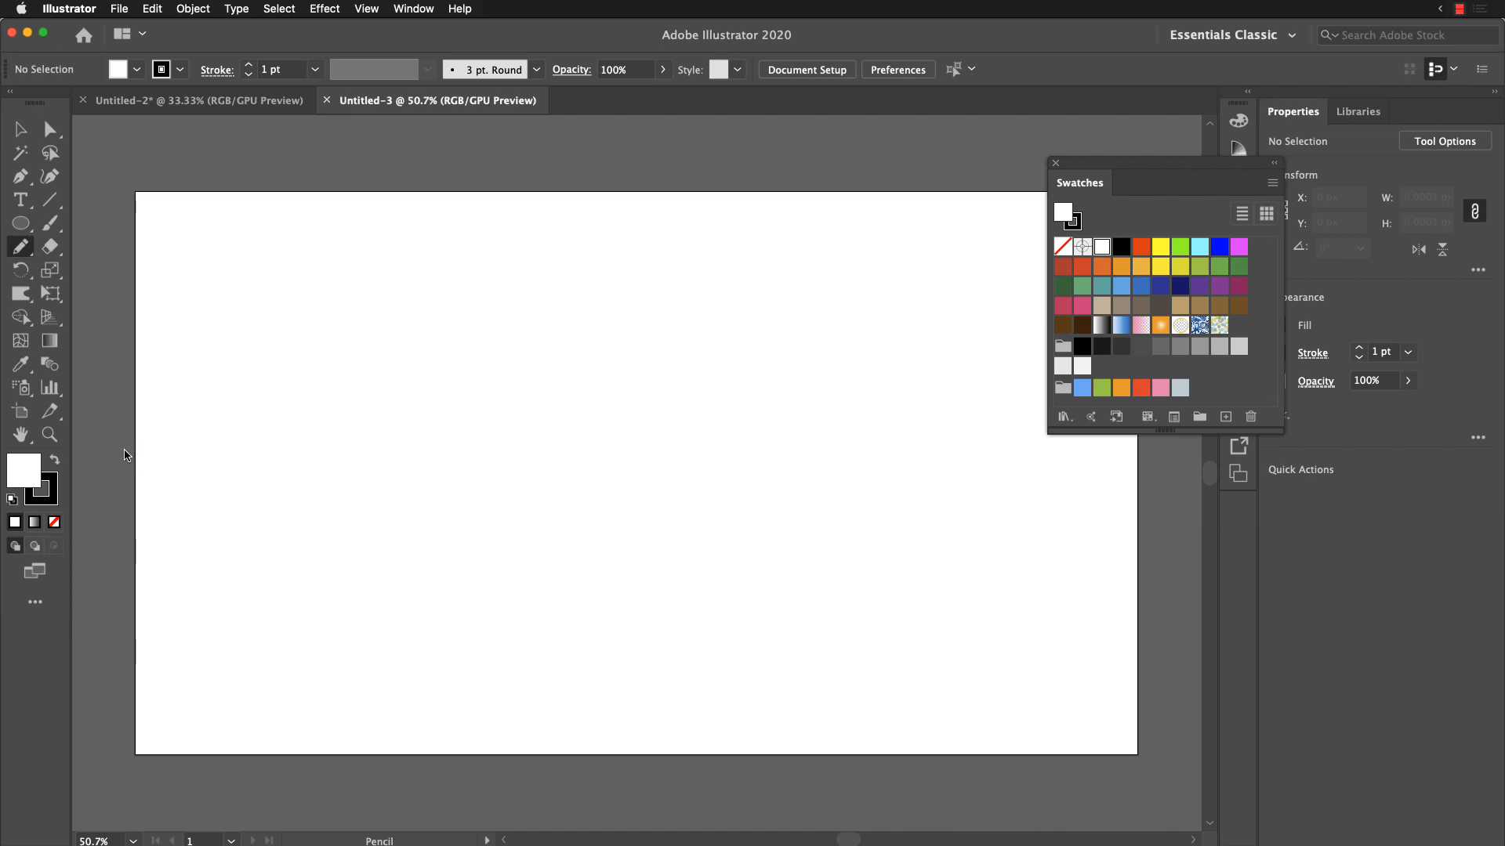
{"action": "mouse_move", "coordinate": [102, 466]}
{"action": "left_mouse_down"}
{"action": "mouse_move", "coordinate": [357, 442]}
{"action": "mouse_move", "coordinate": [488, 244]}
{"action": "mouse_move", "coordinate": [405, 135]}
{"action": "mouse_move", "coordinate": [191, 131]}
{"action": "mouse_move", "coordinate": [134, 162]}
{"action": "mouse_move", "coordinate": [97, 318]}
{"action": "mouse_move", "coordinate": [98, 467]}
{"action": "mouse_move", "coordinate": [87, 455]}
{"action": "mouse_move", "coordinate": [110, 431]}
{"action": "mouse_move", "coordinate": [413, 375]}
{"action": "mouse_move", "coordinate": [449, 186]}
{"action": "mouse_move", "coordinate": [250, 102]}
{"action": "mouse_move", "coordinate": [115, 147]}
{"action": "mouse_move", "coordinate": [59, 294]}
{"action": "mouse_move", "coordinate": [88, 490]}
{"action": "left_mouse_up"}
{"action": "key", "text": "super+z"}
{"action": "key", "text": "super+z"}
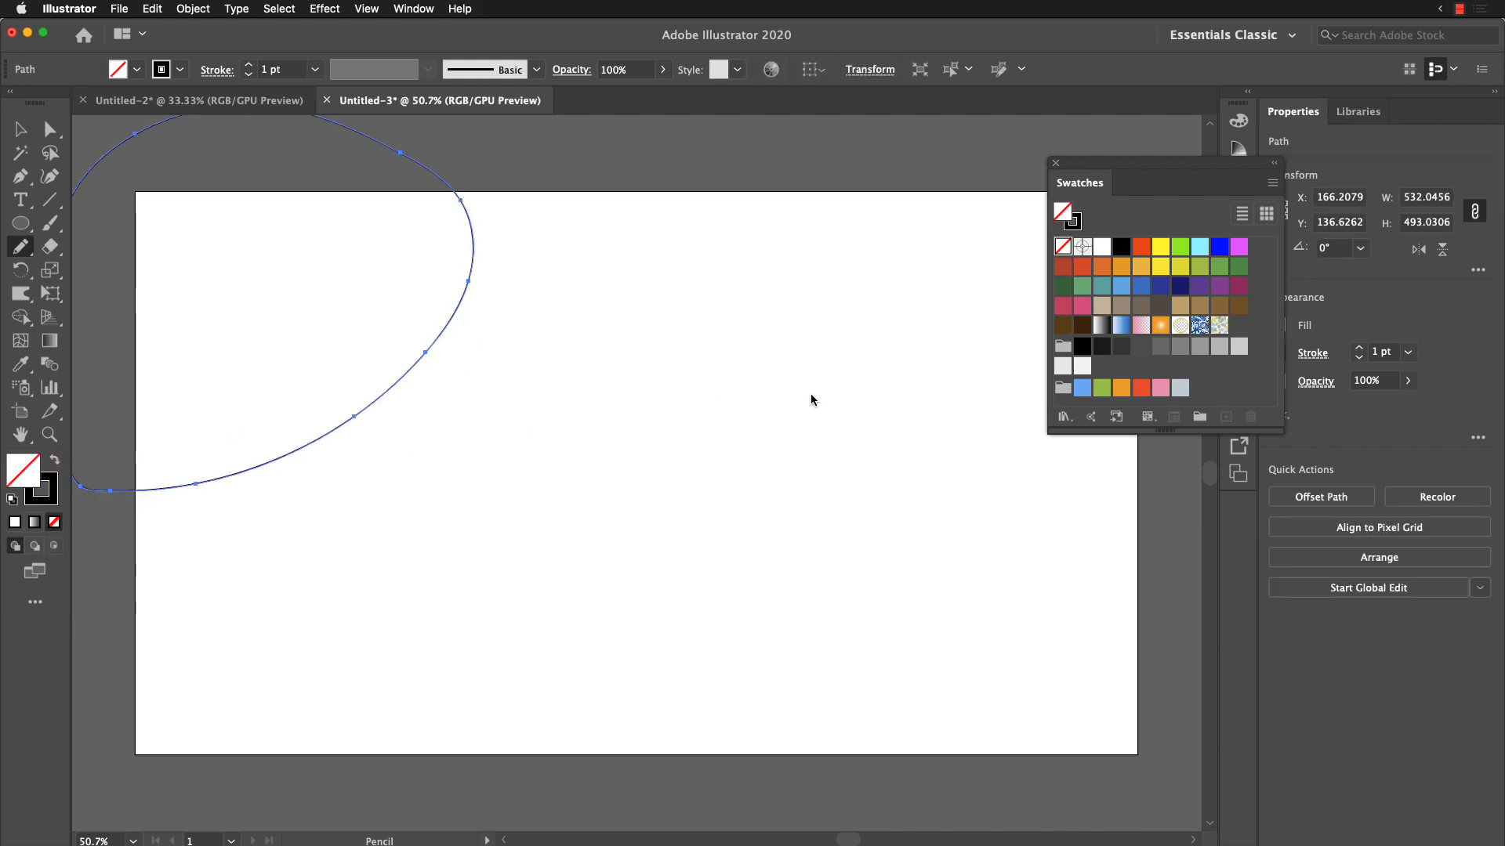
Step: Open the Kids Stuff swatch library and enlarge it over the artboard to show more of its colour groups
{"action": "left_click", "coordinate": [1066, 417]}
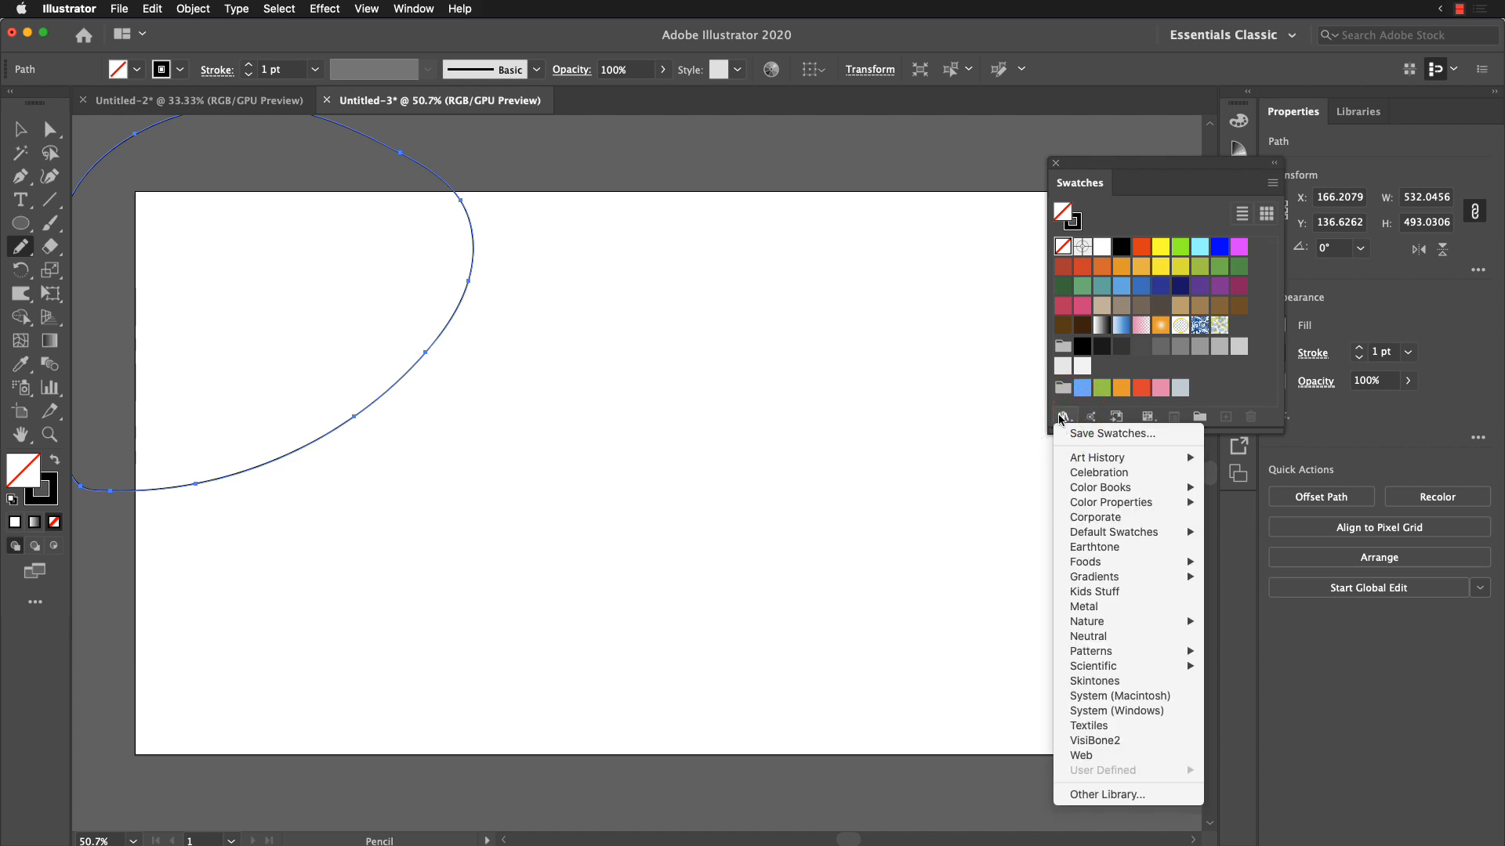
{"action": "left_click", "coordinate": [1059, 417]}
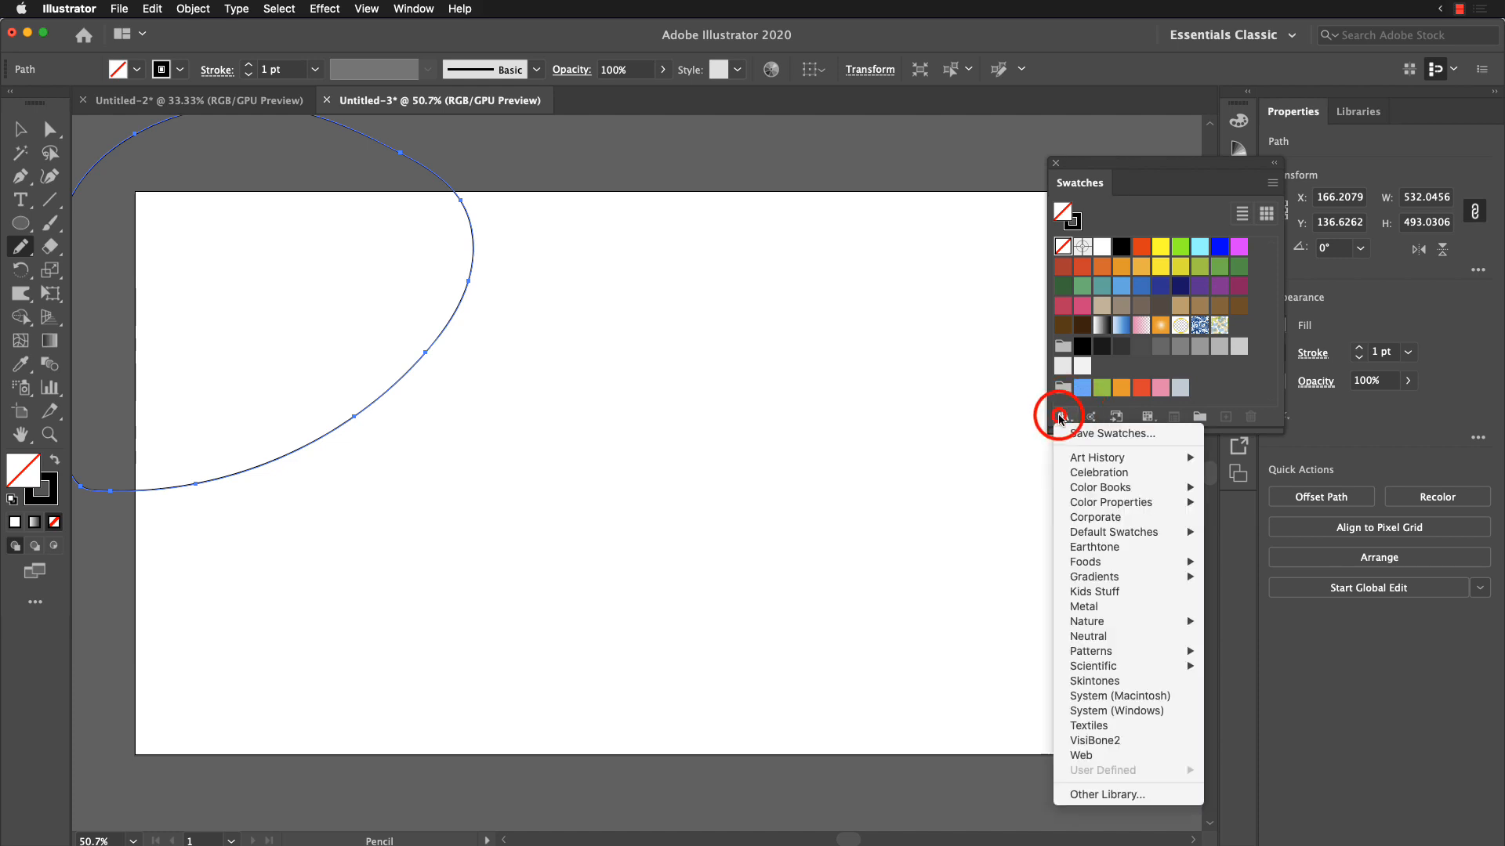
{"action": "left_click", "coordinate": [1138, 592]}
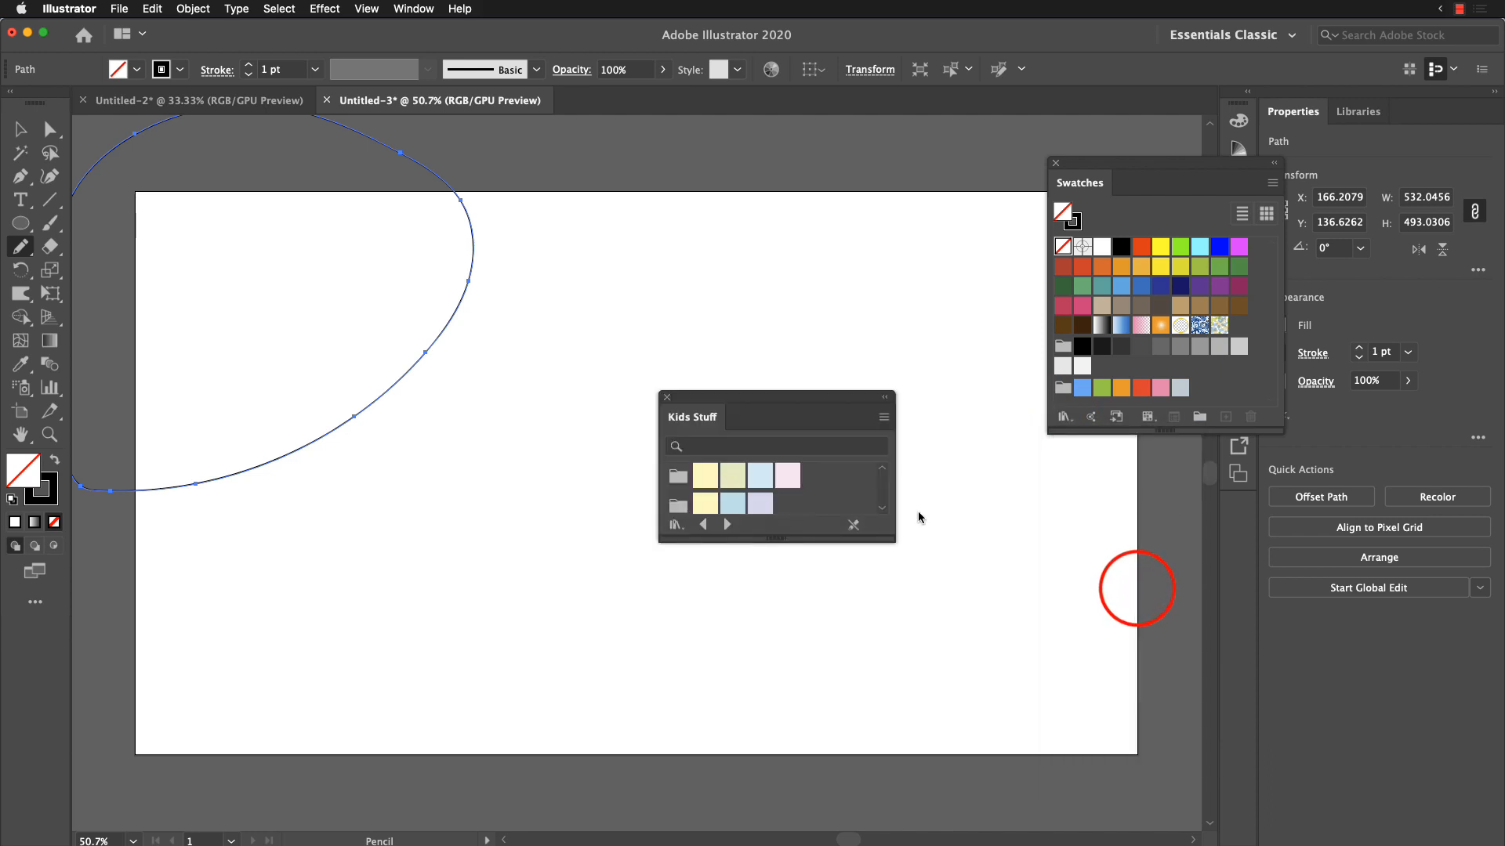
{"action": "left_click_drag", "start_coordinate": [815, 405], "coordinate": [976, 222]}
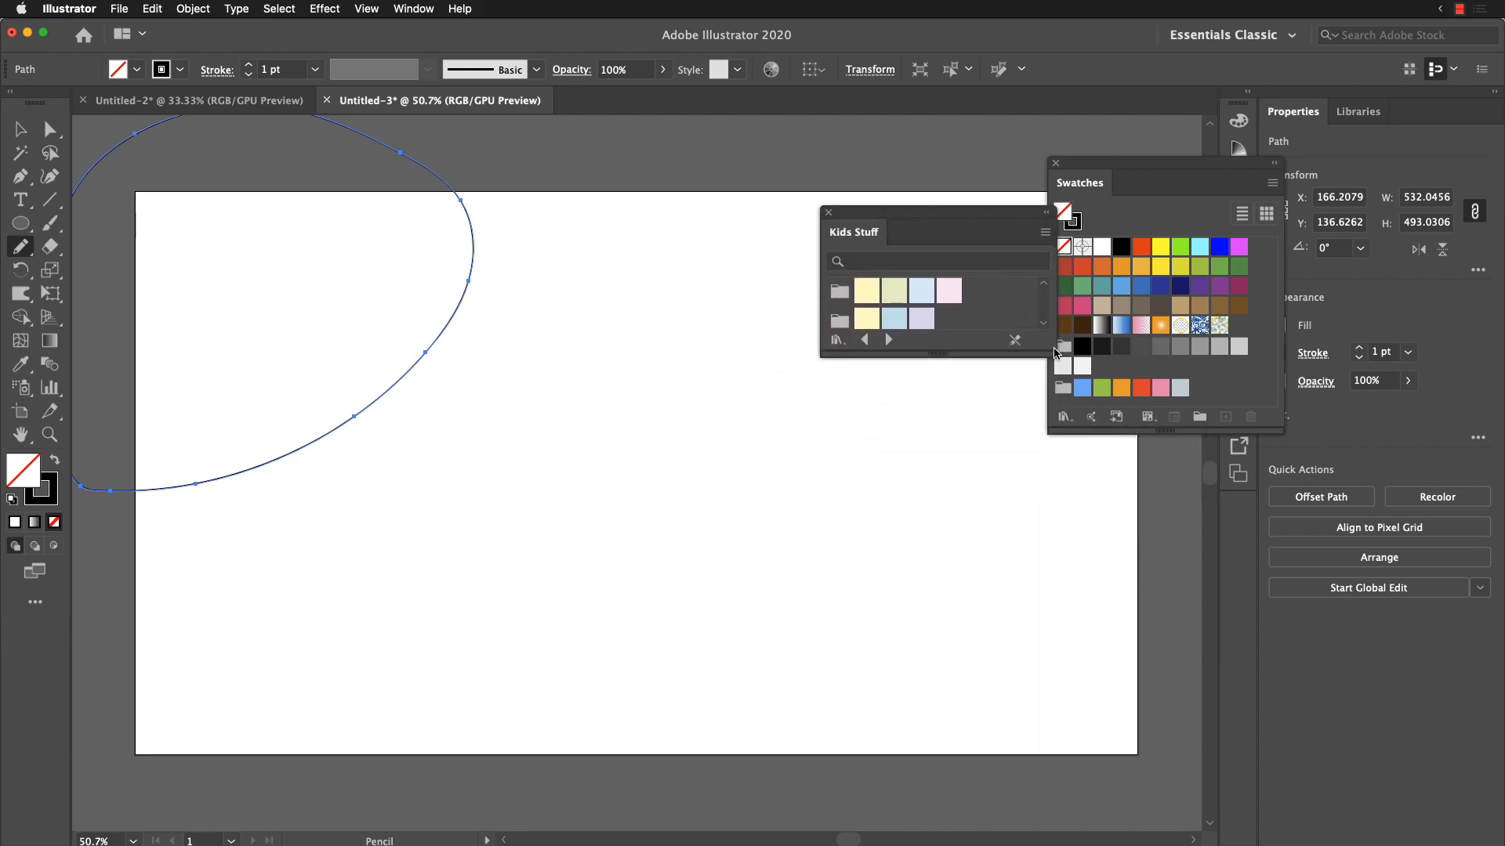
{"action": "left_click_drag", "start_coordinate": [1052, 353], "coordinate": [1065, 585]}
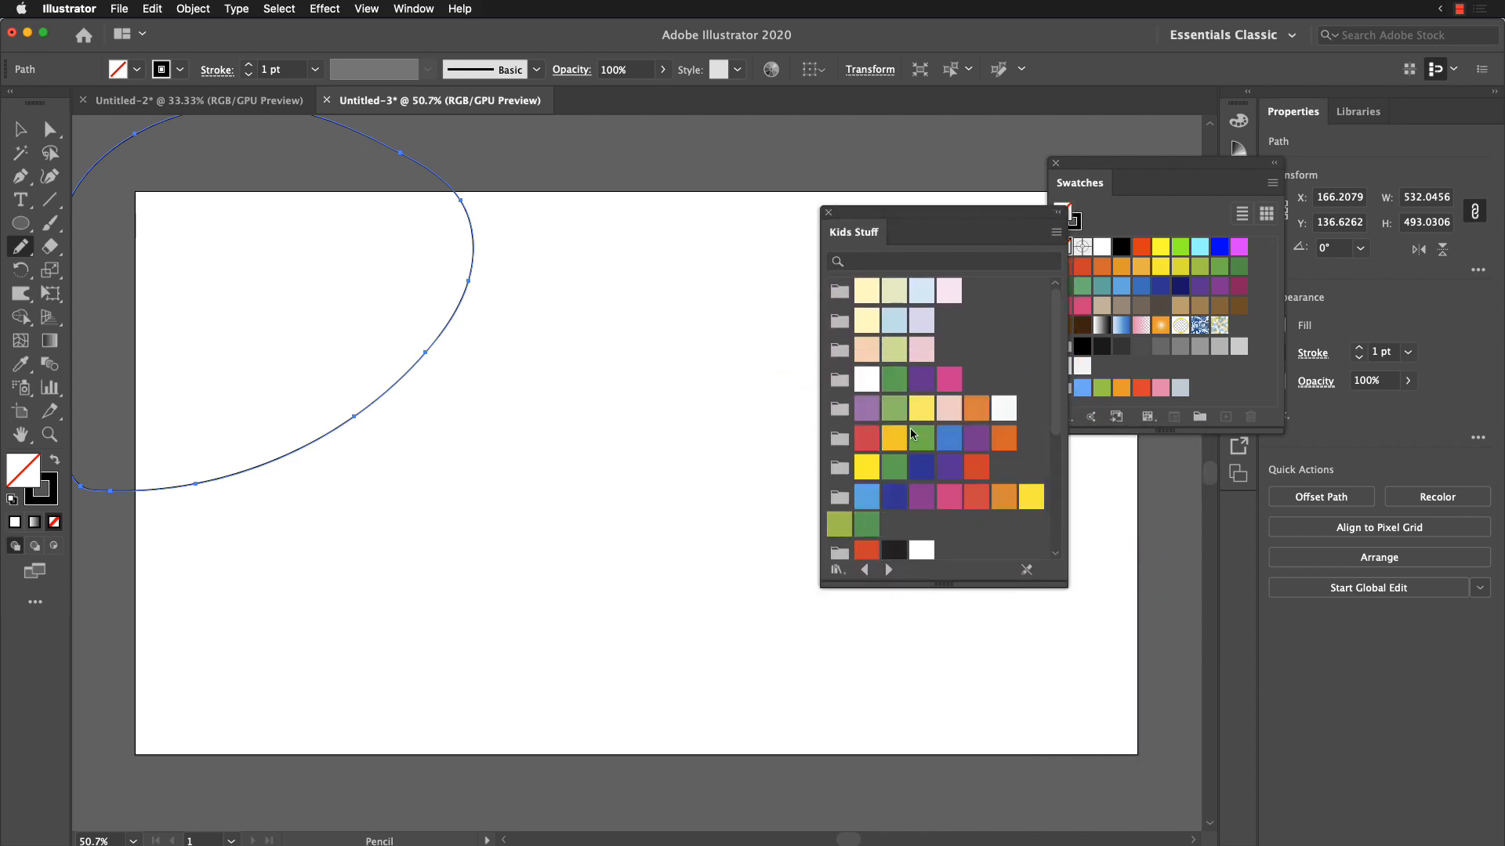
Step: Fill the upper-left shape with the light purple Kids Stuff swatch (A967AA) and remove its stroke
{"action": "left_click", "coordinate": [866, 408]}
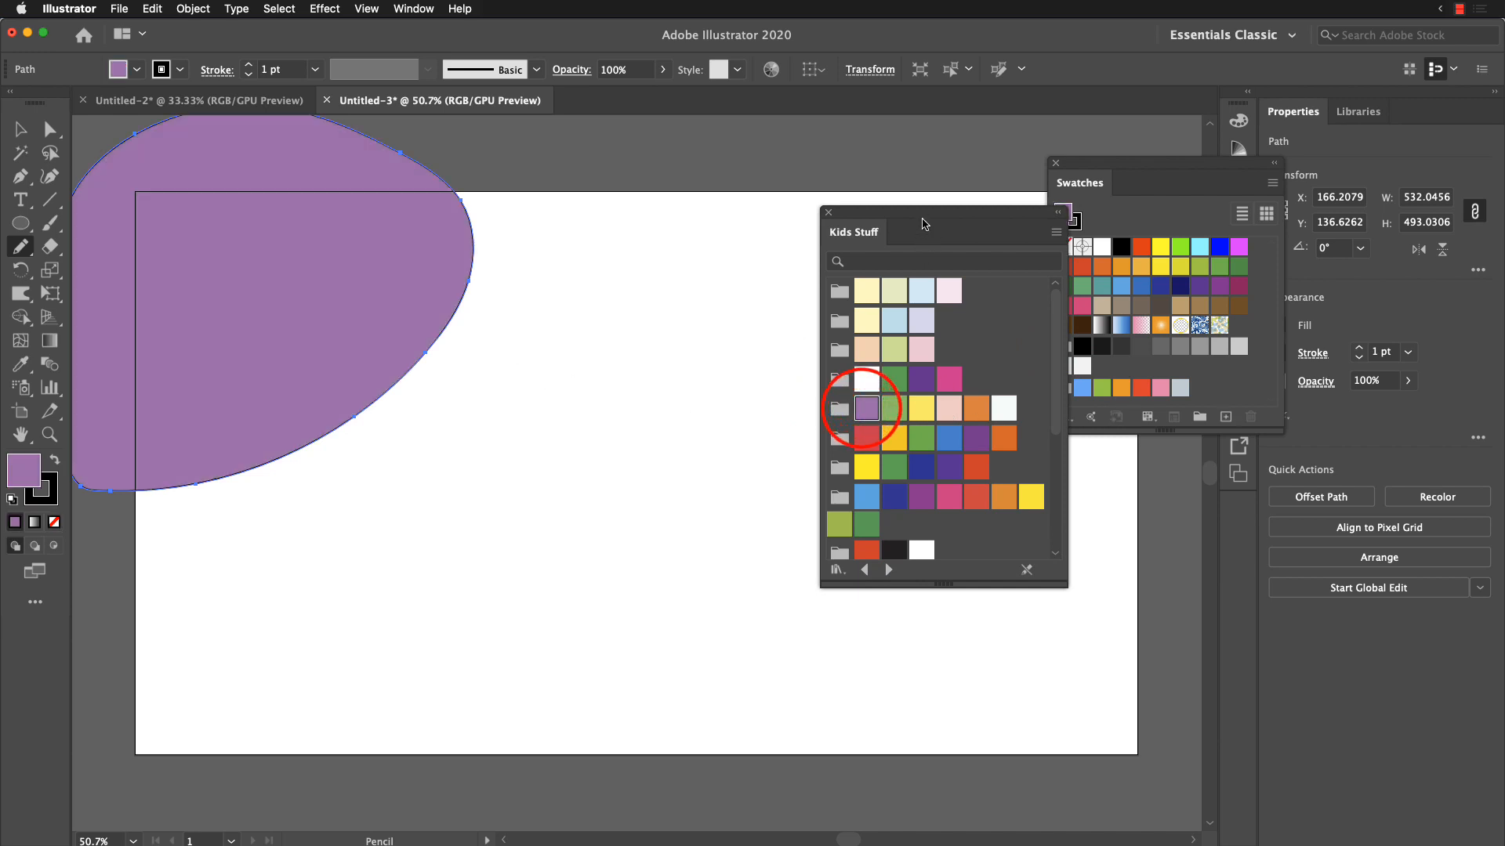
{"action": "left_click_drag", "start_coordinate": [924, 219], "coordinate": [553, 332]}
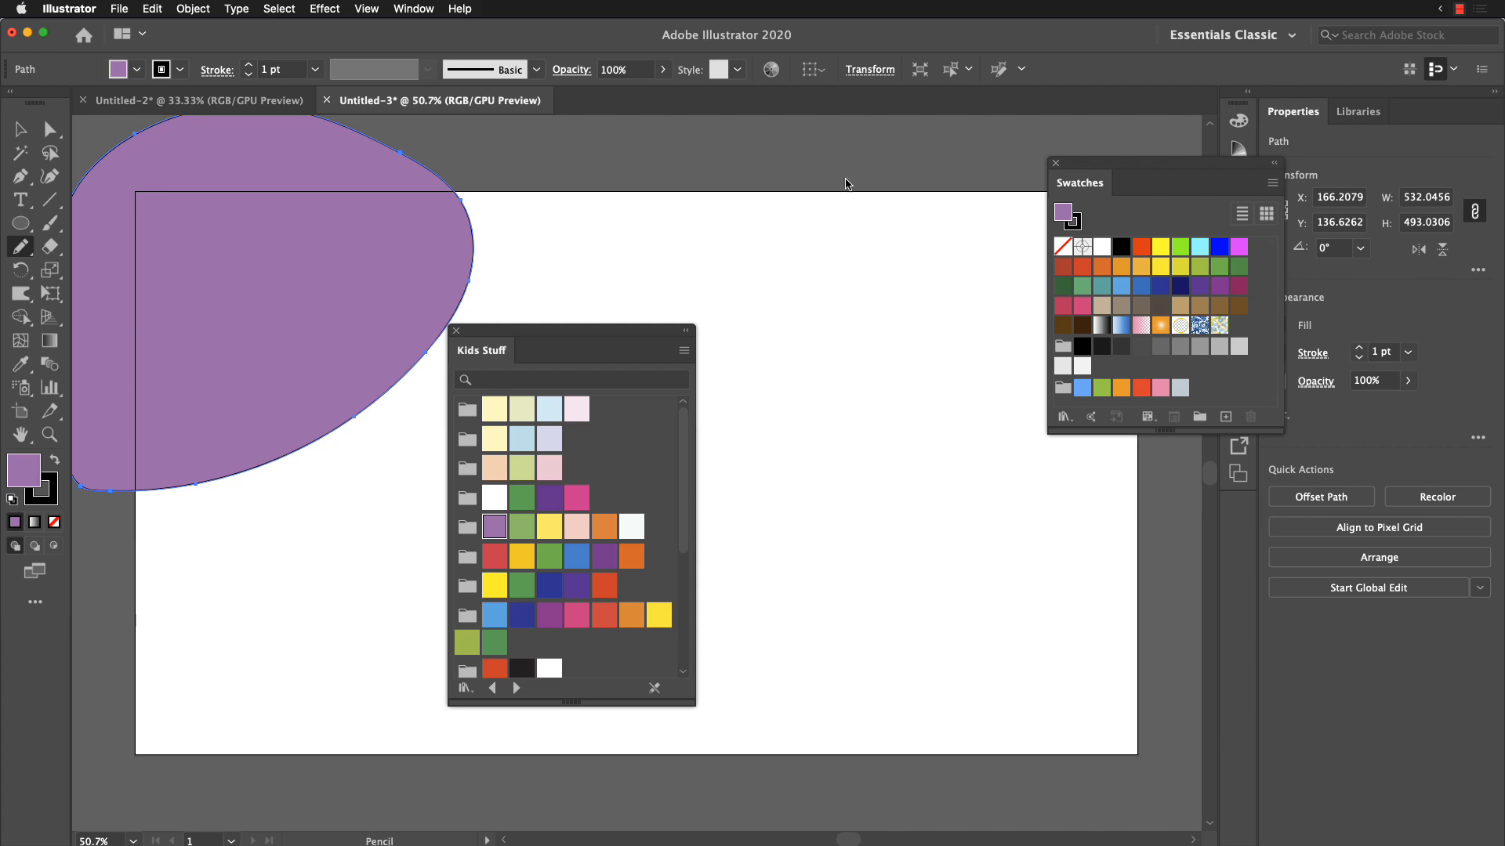
{"action": "key", "text": "shift+d"}
{"action": "left_click", "coordinate": [49, 495]}
{"action": "left_click", "coordinate": [54, 517]}
{"action": "left_click", "coordinate": [32, 458]}
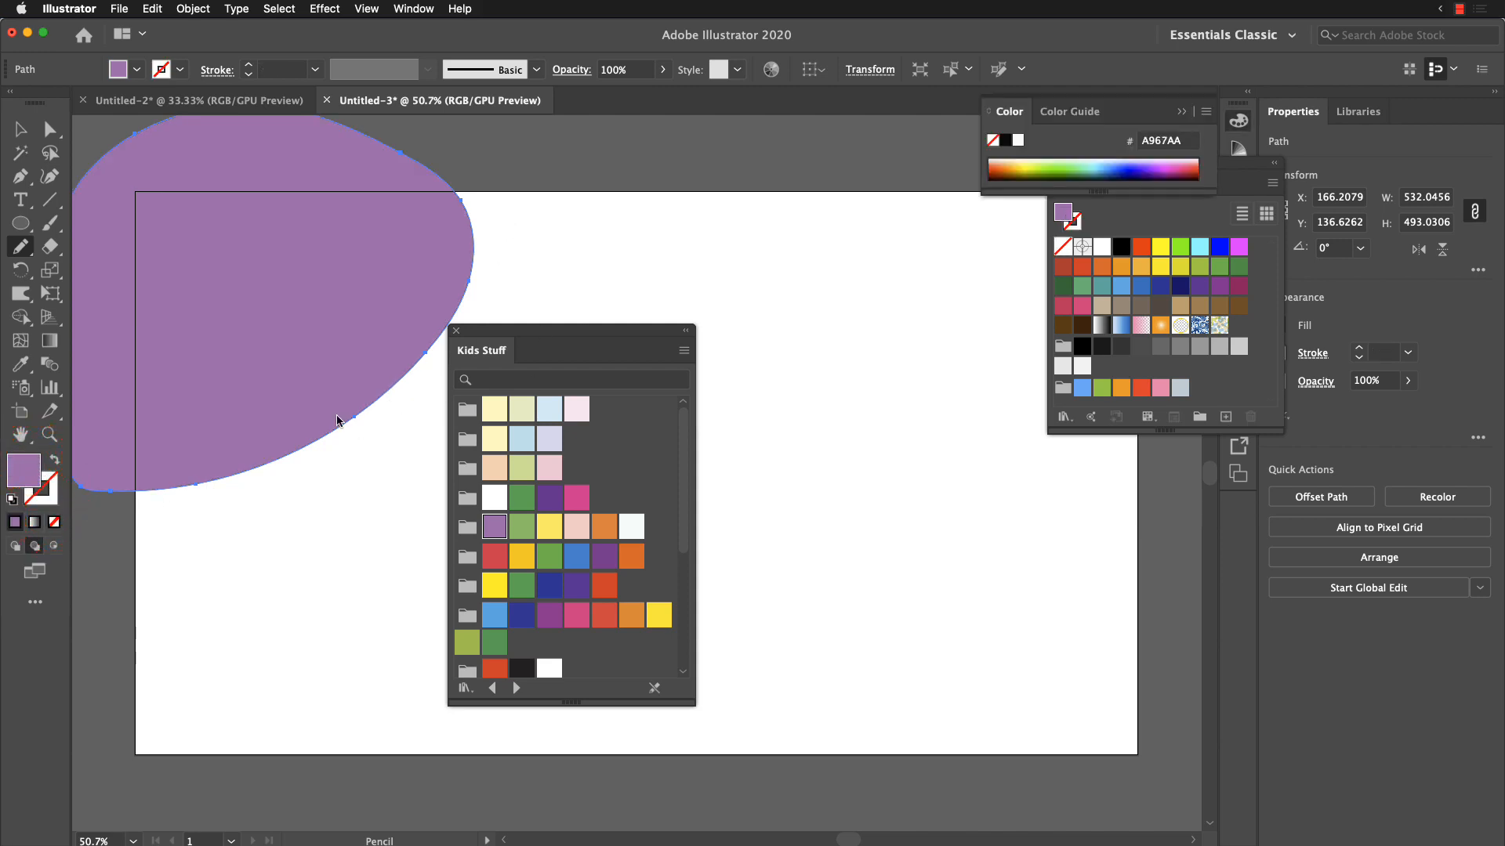
Step: Draw a freehand shape about 541 × 483 px over the artboard's lower-left corner and fill it with light green (6DC065)
{"action": "mouse_move", "coordinate": [94, 570]}
{"action": "left_mouse_down"}
{"action": "mouse_move", "coordinate": [99, 527]}
{"action": "mouse_move", "coordinate": [189, 427]}
{"action": "mouse_move", "coordinate": [364, 427]}
{"action": "mouse_move", "coordinate": [510, 499]}
{"action": "mouse_move", "coordinate": [592, 622]}
{"action": "mouse_move", "coordinate": [620, 705]}
{"action": "mouse_move", "coordinate": [573, 764]}
{"action": "mouse_move", "coordinate": [362, 780]}
{"action": "mouse_move", "coordinate": [103, 734]}
{"action": "mouse_move", "coordinate": [100, 668]}
{"action": "mouse_move", "coordinate": [166, 502]}
{"action": "left_mouse_up"}
{"action": "key", "text": "super+z"}
{"action": "mouse_move", "coordinate": [118, 589]}
{"action": "left_mouse_down"}
{"action": "mouse_move", "coordinate": [122, 497]}
{"action": "mouse_move", "coordinate": [167, 458]}
{"action": "mouse_move", "coordinate": [300, 494]}
{"action": "mouse_move", "coordinate": [510, 722]}
{"action": "mouse_move", "coordinate": [457, 813]}
{"action": "mouse_move", "coordinate": [251, 831]}
{"action": "mouse_move", "coordinate": [110, 815]}
{"action": "mouse_move", "coordinate": [88, 677]}
{"action": "mouse_move", "coordinate": [117, 589]}
{"action": "left_mouse_up"}
{"action": "left_click", "coordinate": [521, 526]}
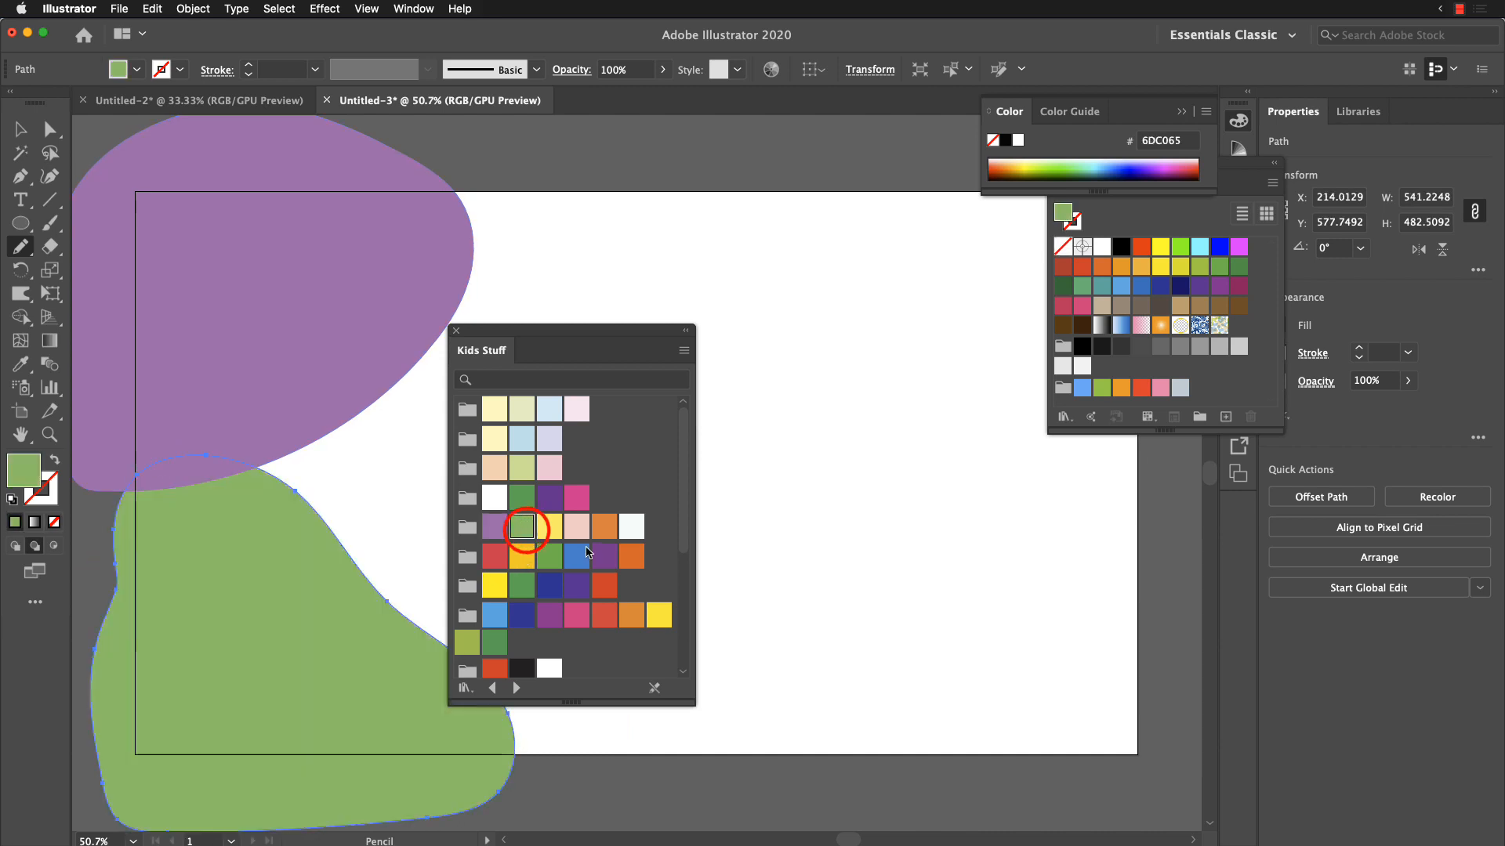
Step: Draw an orange (F15A22) shape about 508 × 334 px over the lower-right corner and a dark purple (602D91) one about 629 × 276 px beside it
{"action": "left_click_drag", "start_coordinate": [619, 348], "coordinate": [431, 318]}
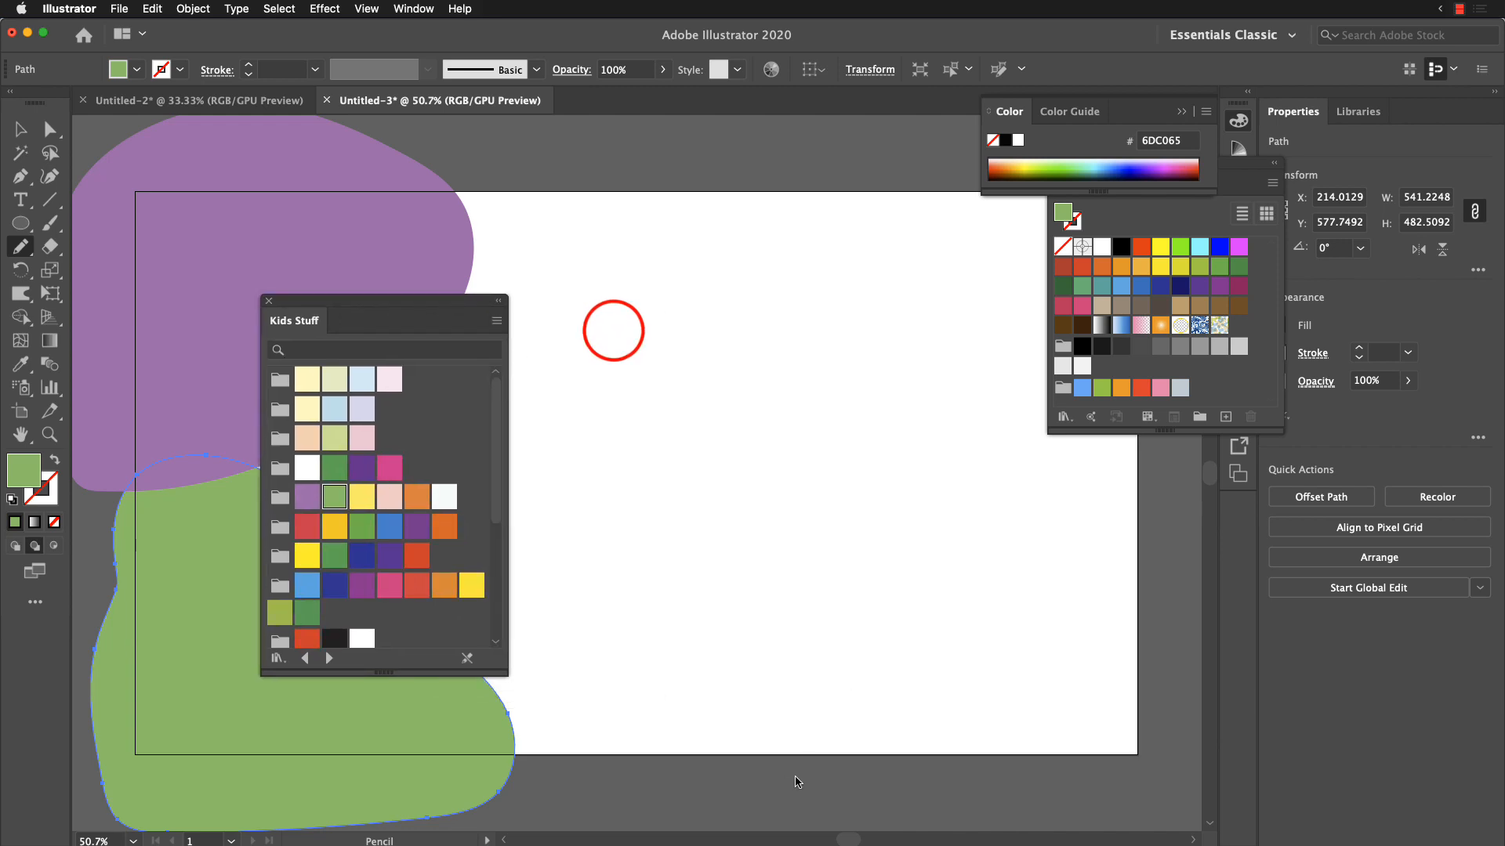
{"action": "mouse_move", "coordinate": [801, 784]}
{"action": "left_mouse_down"}
{"action": "mouse_move", "coordinate": [850, 687]}
{"action": "mouse_move", "coordinate": [1007, 658]}
{"action": "mouse_move", "coordinate": [1112, 566]}
{"action": "mouse_move", "coordinate": [1159, 560]}
{"action": "mouse_move", "coordinate": [1199, 689]}
{"action": "mouse_move", "coordinate": [1145, 791]}
{"action": "mouse_move", "coordinate": [802, 786]}
{"action": "left_mouse_up"}
{"action": "left_click", "coordinate": [444, 526]}
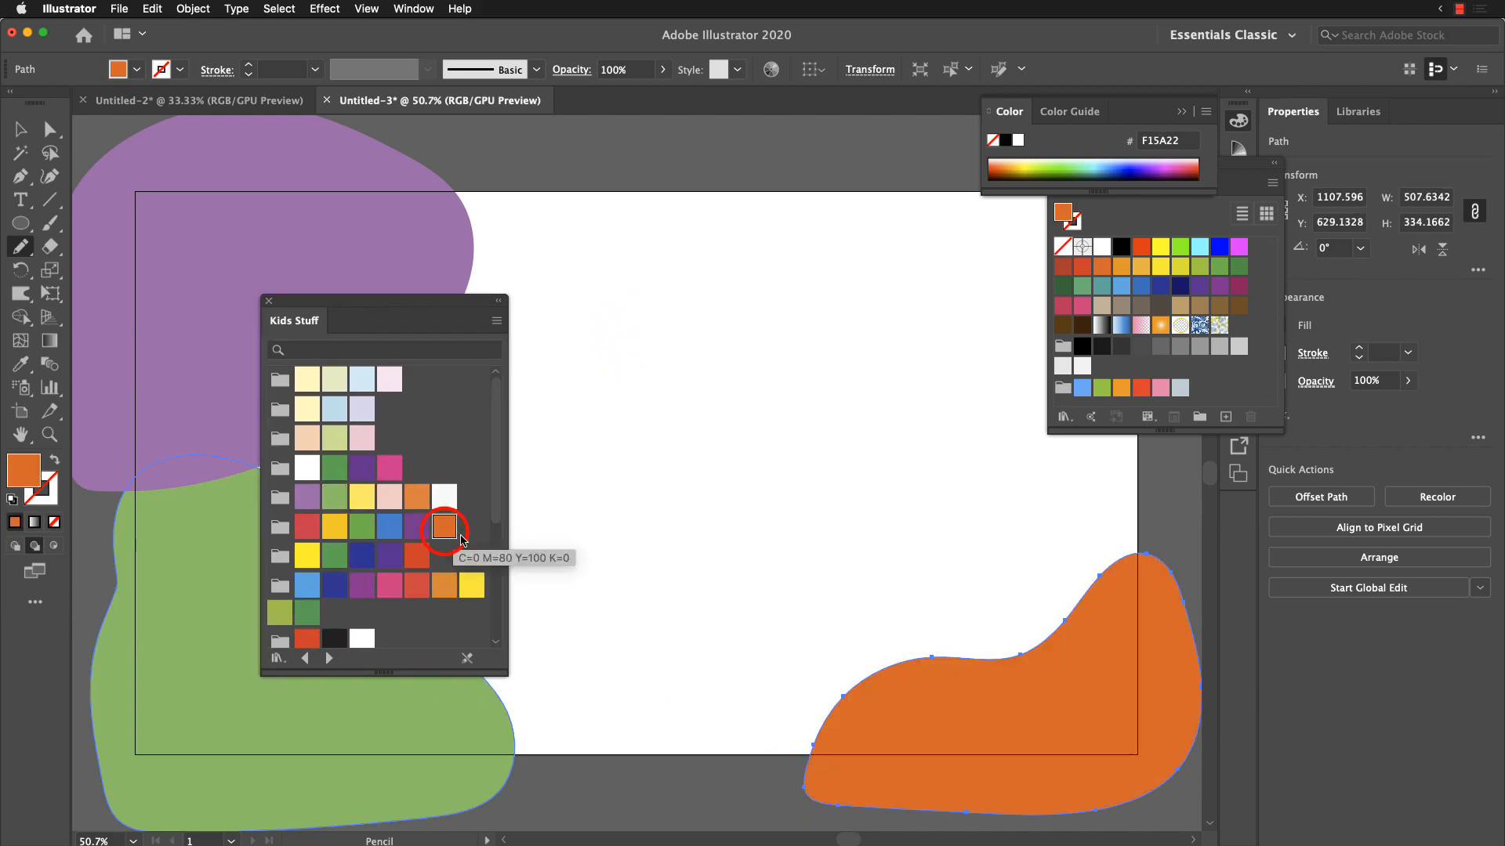
{"action": "mouse_move", "coordinate": [518, 800]}
{"action": "left_mouse_down"}
{"action": "mouse_move", "coordinate": [431, 722]}
{"action": "mouse_move", "coordinate": [471, 619]}
{"action": "mouse_move", "coordinate": [611, 593]}
{"action": "mouse_move", "coordinate": [724, 625]}
{"action": "mouse_move", "coordinate": [920, 724]}
{"action": "mouse_move", "coordinate": [846, 792]}
{"action": "mouse_move", "coordinate": [519, 800]}
{"action": "left_mouse_up"}
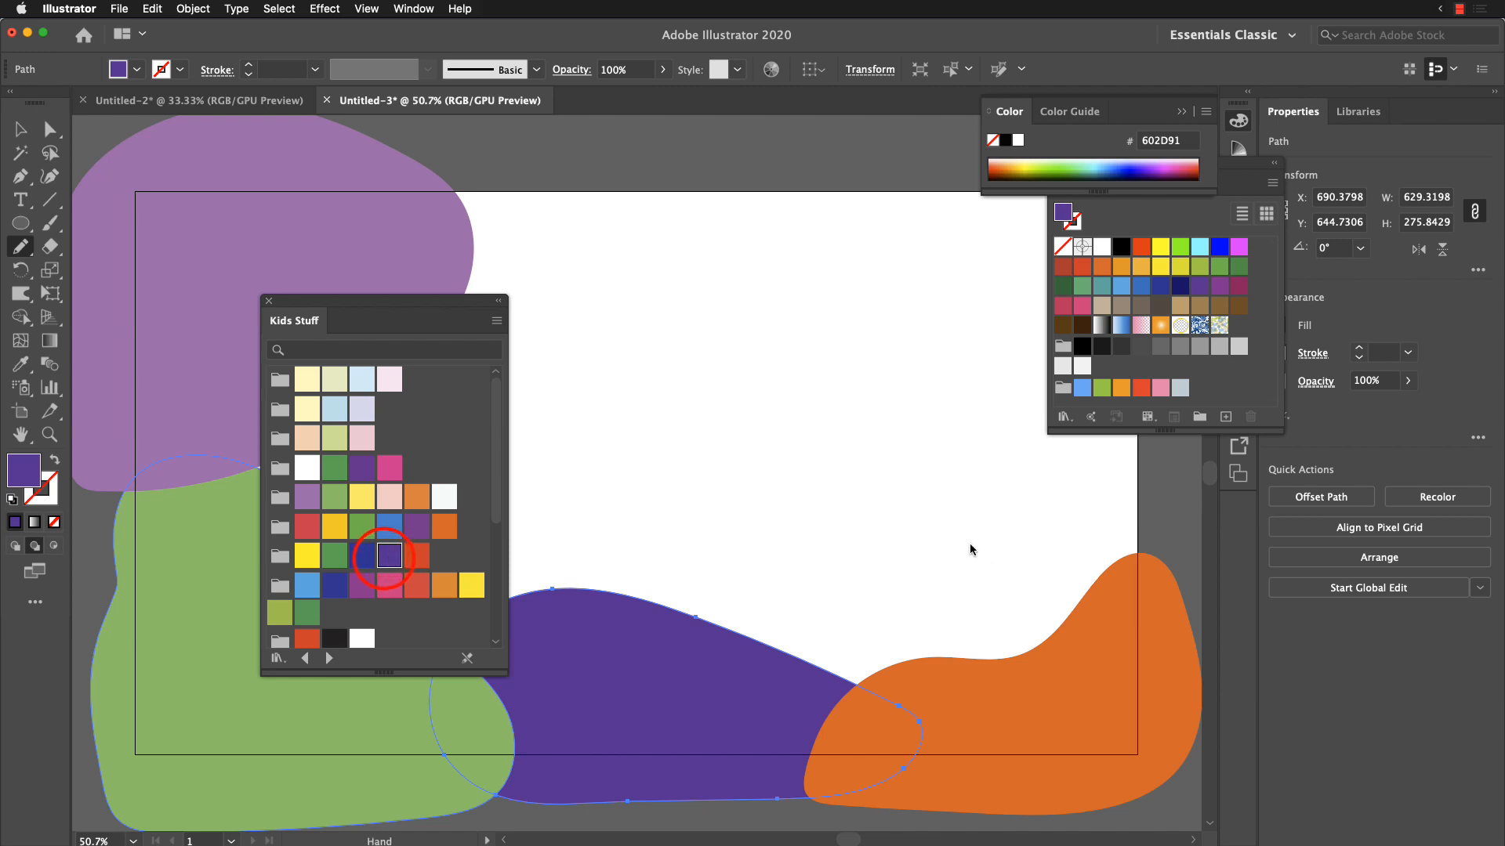
Step: Draw a freehand shape about 688 × 473 px over the artboard's upper-right corner and fill it with red (E81A4B)
{"action": "mouse_move", "coordinate": [963, 538]}
{"action": "left_mouse_down"}
{"action": "mouse_move", "coordinate": [782, 645]}
{"action": "mouse_move", "coordinate": [782, 618]}
{"action": "left_mouse_up"}
{"action": "mouse_move", "coordinate": [714, 210]}
{"action": "left_mouse_down"}
{"action": "mouse_move", "coordinate": [621, 284]}
{"action": "mouse_move", "coordinate": [602, 454]}
{"action": "mouse_move", "coordinate": [754, 606]}
{"action": "mouse_move", "coordinate": [1043, 530]}
{"action": "mouse_move", "coordinate": [1035, 404]}
{"action": "mouse_move", "coordinate": [995, 239]}
{"action": "mouse_move", "coordinate": [874, 192]}
{"action": "mouse_move", "coordinate": [700, 204]}
{"action": "mouse_move", "coordinate": [608, 277]}
{"action": "mouse_move", "coordinate": [628, 495]}
{"action": "mouse_move", "coordinate": [1074, 545]}
{"action": "mouse_move", "coordinate": [1106, 474]}
{"action": "mouse_move", "coordinate": [899, 207]}
{"action": "left_mouse_up"}
{"action": "key", "text": "cmd+z"}
{"action": "left_click_drag", "start_coordinate": [774, 197], "coordinate": [759, 192]}
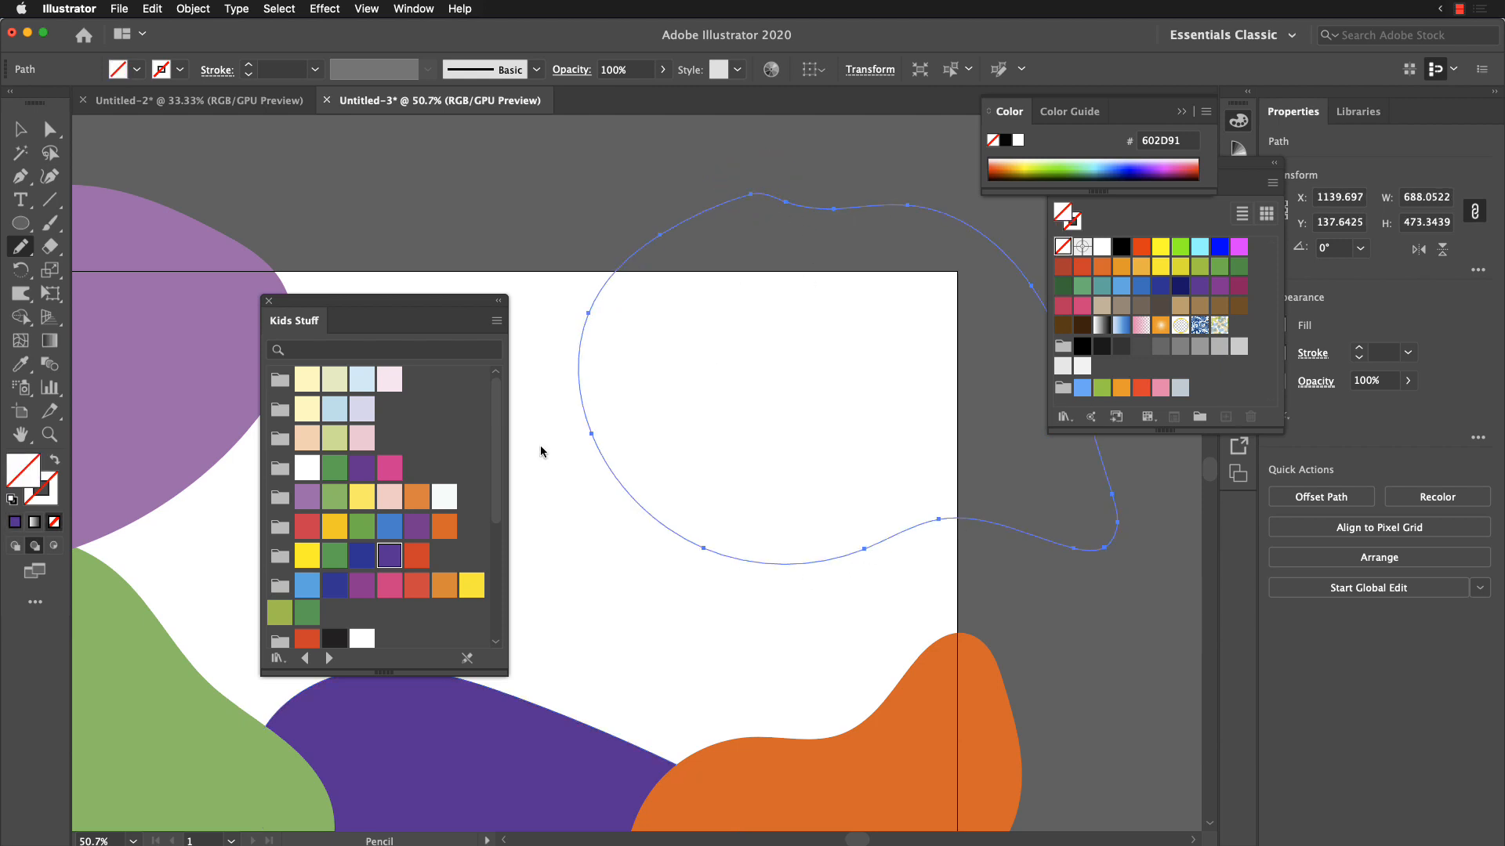
{"action": "left_click", "coordinate": [308, 527]}
Step: Draw a freehand shape about 485 × 446 px across the middle of the artboard's top edge and fill it with pale blue (C8EAF5)
{"action": "left_click_drag", "start_coordinate": [589, 579], "coordinate": [688, 385]}
{"action": "mouse_move", "coordinate": [488, 164]}
{"action": "left_mouse_down"}
{"action": "mouse_move", "coordinate": [508, 323]}
{"action": "mouse_move", "coordinate": [578, 470]}
{"action": "mouse_move", "coordinate": [786, 435]}
{"action": "mouse_move", "coordinate": [865, 248]}
{"action": "mouse_move", "coordinate": [757, 141]}
{"action": "mouse_move", "coordinate": [496, 165]}
{"action": "left_mouse_up"}
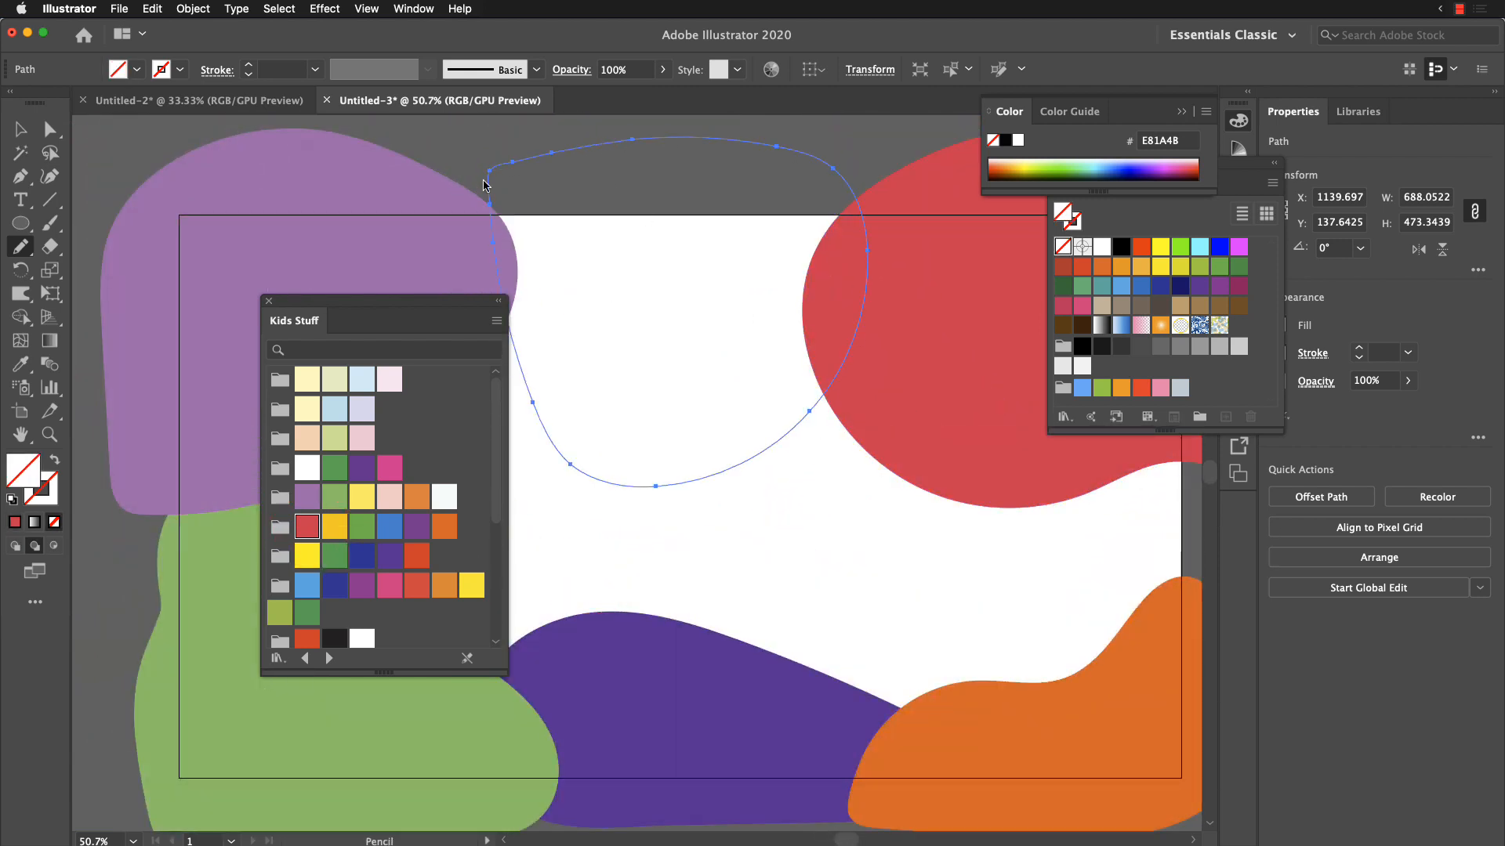
{"action": "left_click", "coordinate": [362, 379]}
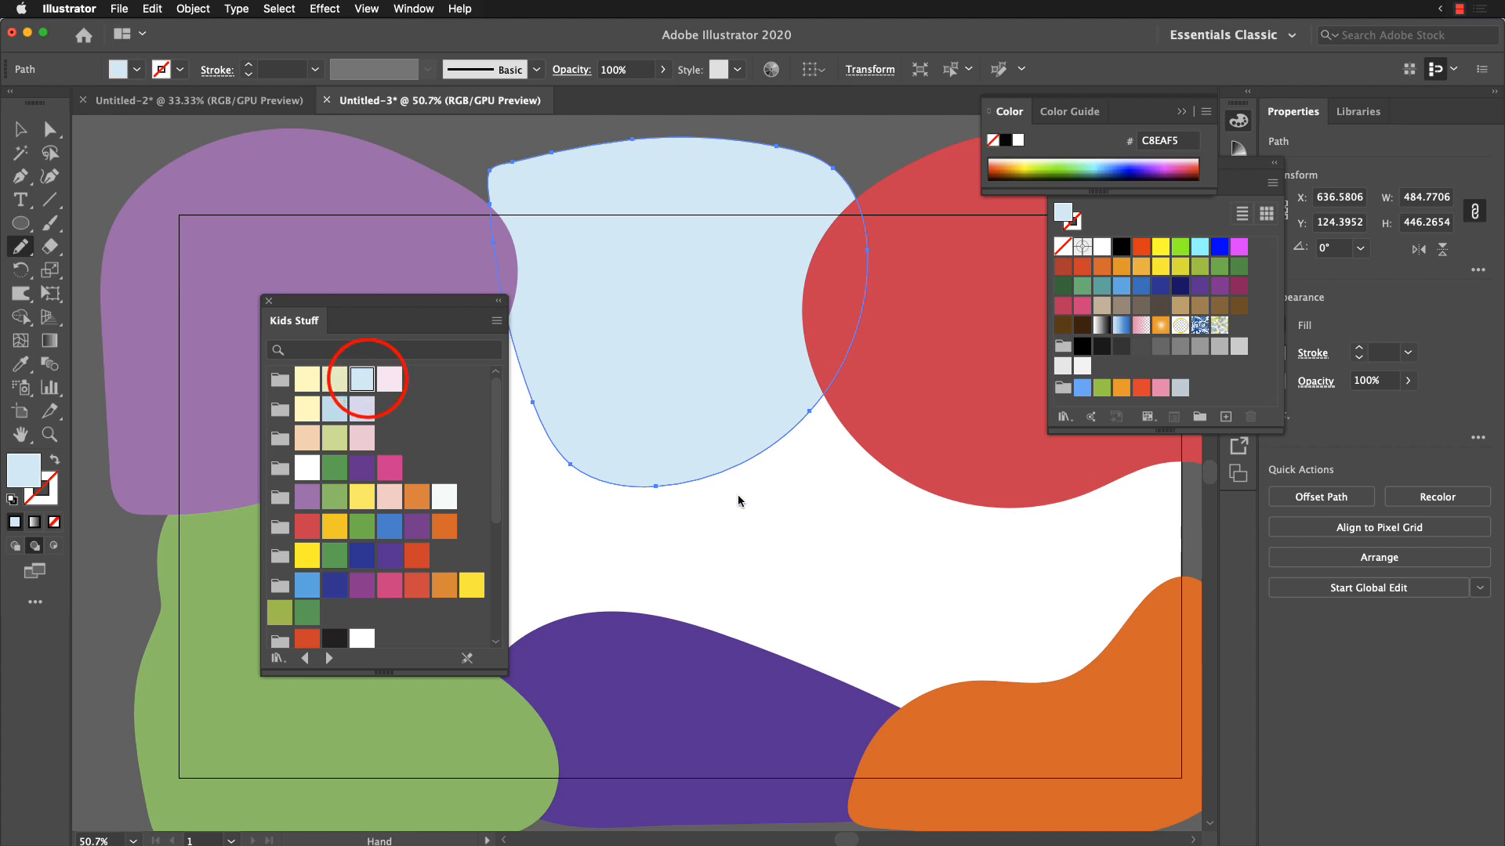
Step: Draw a freehand shape about 744 × 473 px over the artboard's right side and fill it with pale green (C5DF94)
{"action": "left_click_drag", "start_coordinate": [740, 494], "coordinate": [786, 403]}
{"action": "key", "text": "super+minus"}
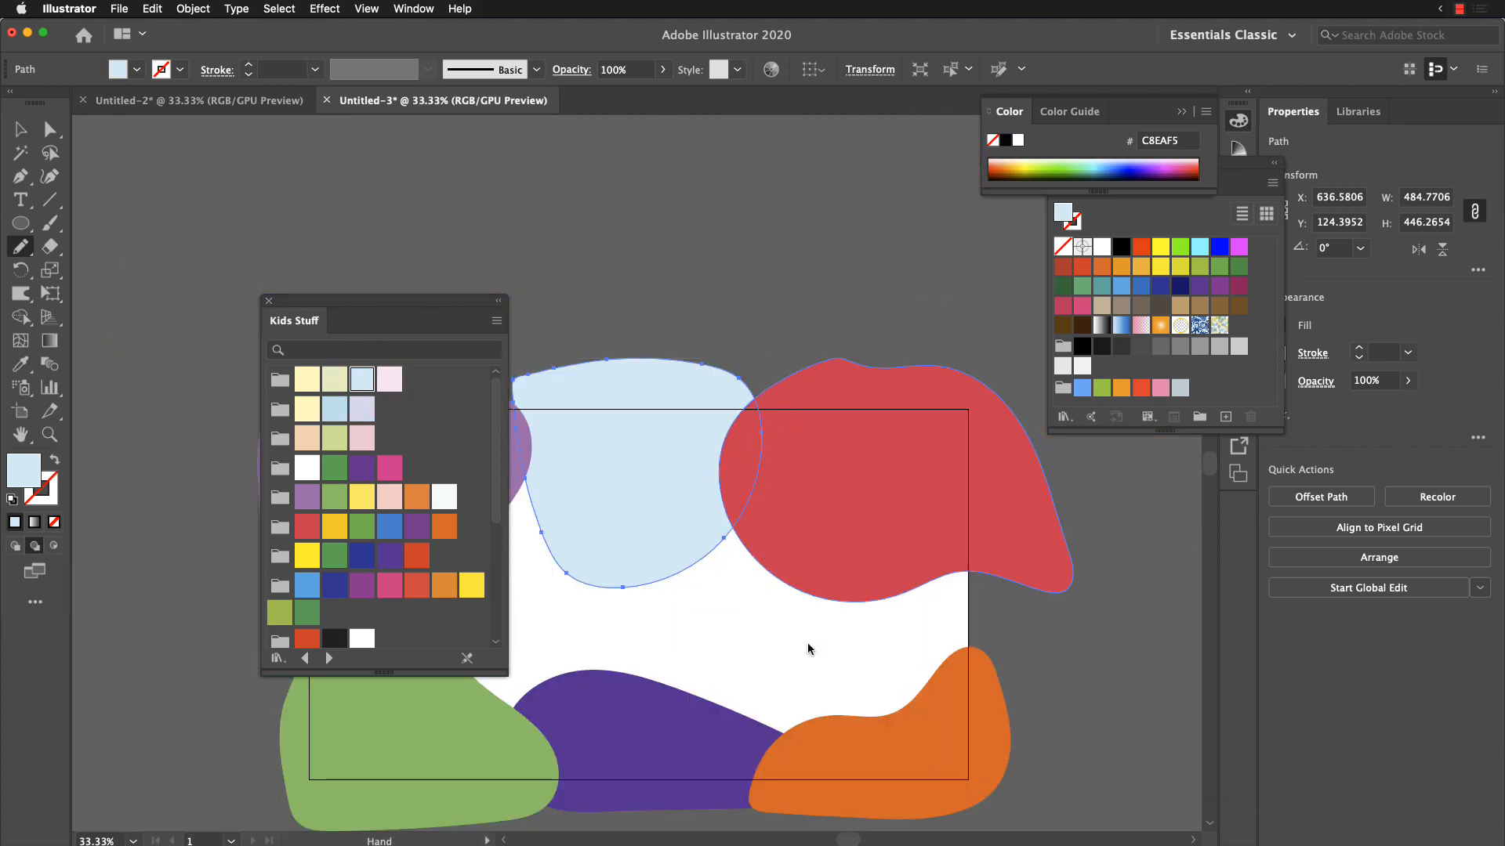
{"action": "left_click_drag", "start_coordinate": [806, 639], "coordinate": [837, 474]}
{"action": "left_click_drag", "start_coordinate": [455, 304], "coordinate": [296, 319]}
{"action": "mouse_move", "coordinate": [922, 368]}
{"action": "left_mouse_down"}
{"action": "mouse_move", "coordinate": [811, 399]}
{"action": "mouse_move", "coordinate": [674, 580]}
{"action": "mouse_move", "coordinate": [1009, 539]}
{"action": "mouse_move", "coordinate": [966, 363]}
{"action": "mouse_move", "coordinate": [886, 393]}
{"action": "left_mouse_up"}
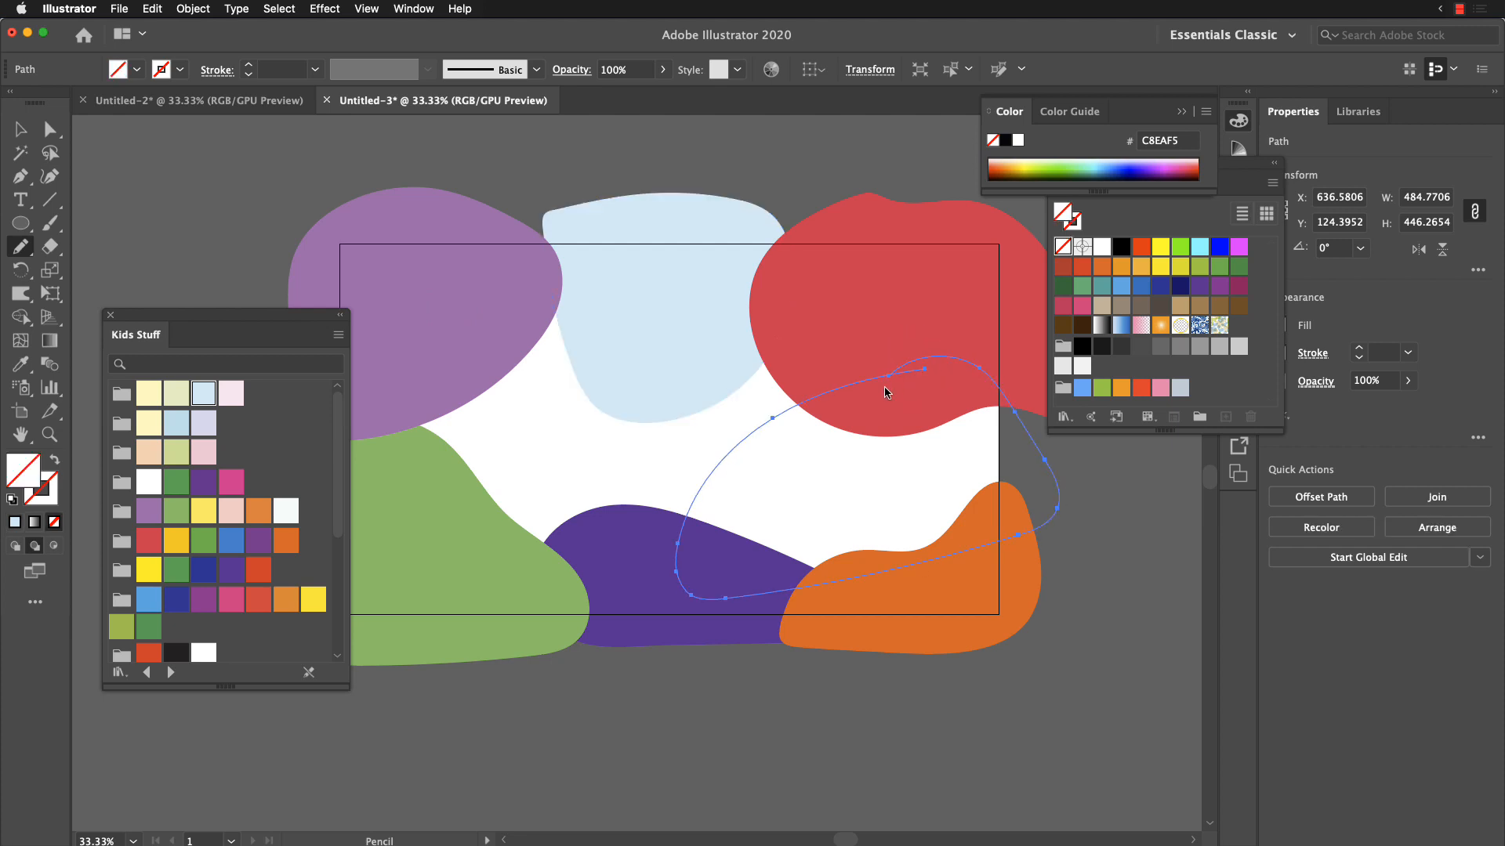
{"action": "left_click", "coordinate": [179, 455]}
Step: Draw a freehand shape about 851 × 537 px over the remaining white middle area and fill it with olive green (91BE4A)
{"action": "left_click_drag", "start_coordinate": [639, 595], "coordinate": [817, 622]}
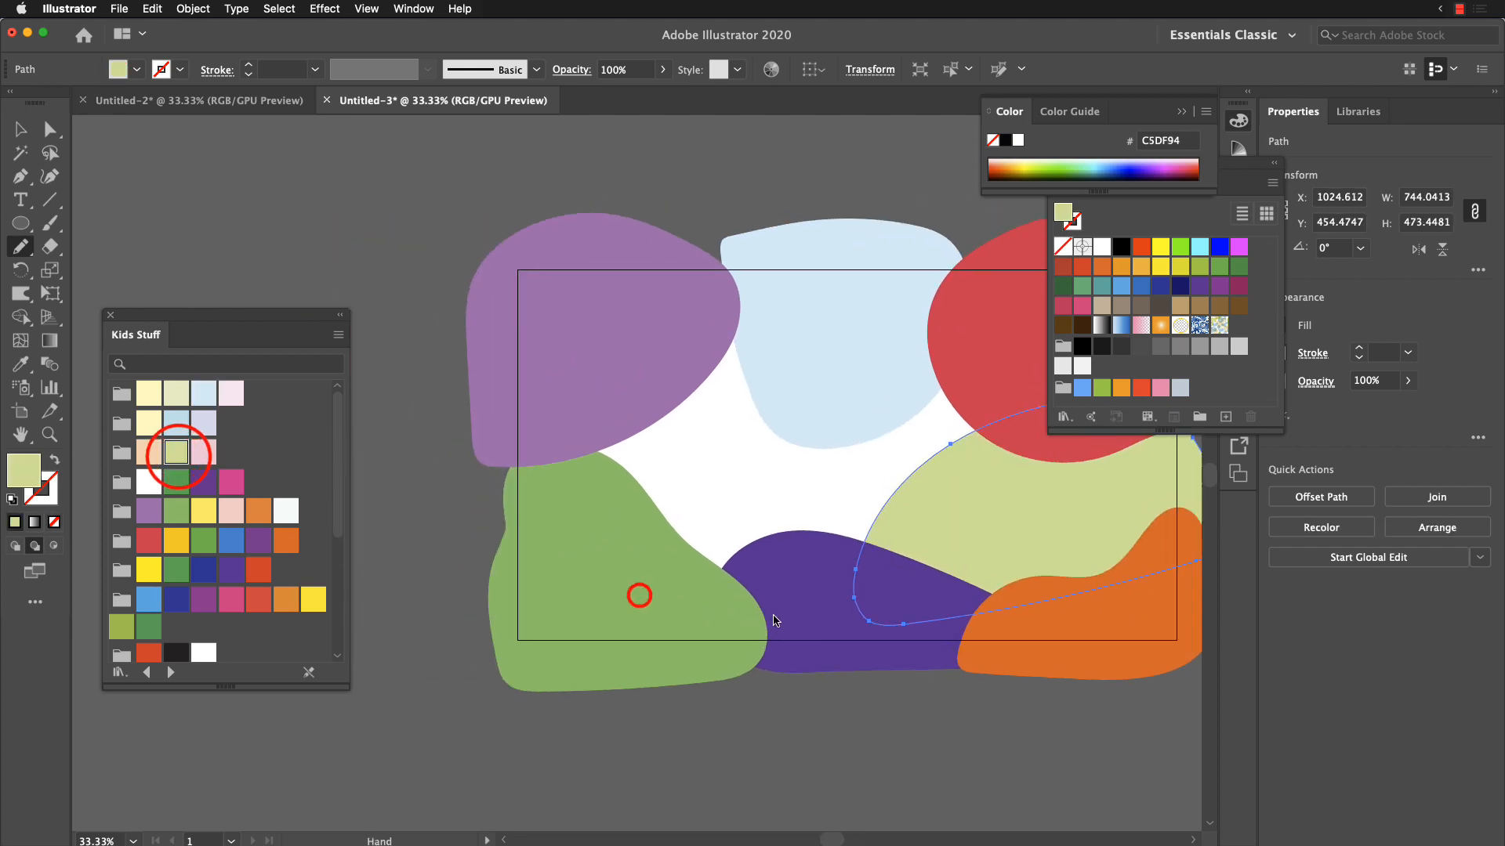
{"action": "mouse_move", "coordinate": [784, 333]}
{"action": "left_mouse_down"}
{"action": "mouse_move", "coordinate": [663, 332]}
{"action": "mouse_move", "coordinate": [589, 409]}
{"action": "mouse_move", "coordinate": [569, 479]}
{"action": "mouse_move", "coordinate": [635, 583]}
{"action": "mouse_move", "coordinate": [796, 588]}
{"action": "mouse_move", "coordinate": [1005, 466]}
{"action": "left_mouse_up"}
{"action": "left_click_drag", "start_coordinate": [793, 346], "coordinate": [793, 347]}
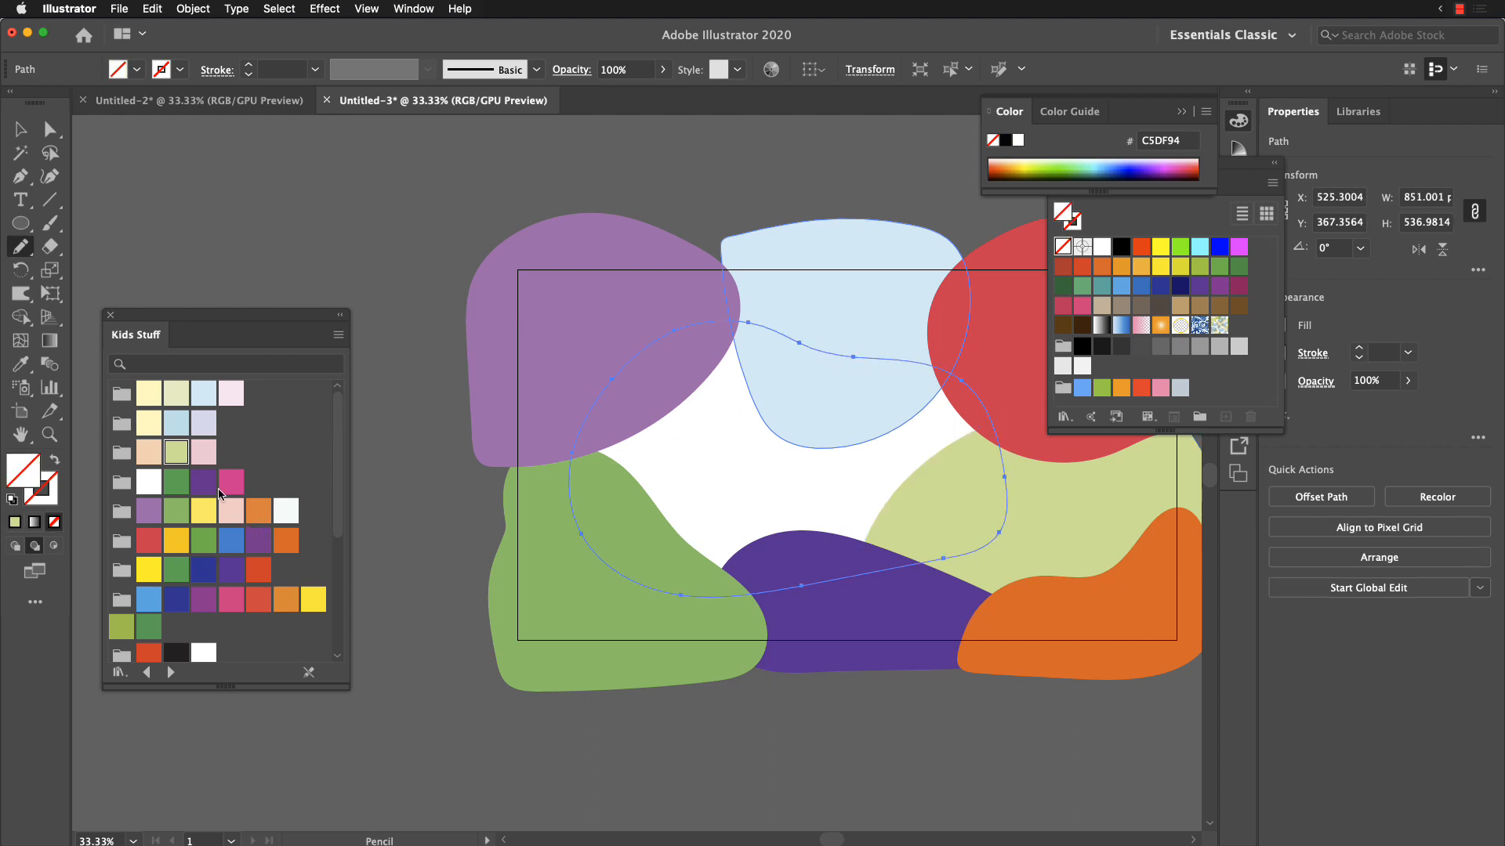
{"action": "left_click", "coordinate": [122, 627]}
{"action": "key", "text": "space"}
{"action": "mouse_move", "coordinate": [933, 517]}
{"action": "left_mouse_down"}
{"action": "mouse_move", "coordinate": [873, 427]}
{"action": "mouse_move", "coordinate": [786, 463]}
{"action": "mouse_move", "coordinate": [783, 510]}
{"action": "mouse_move", "coordinate": [803, 520]}
{"action": "left_mouse_up"}
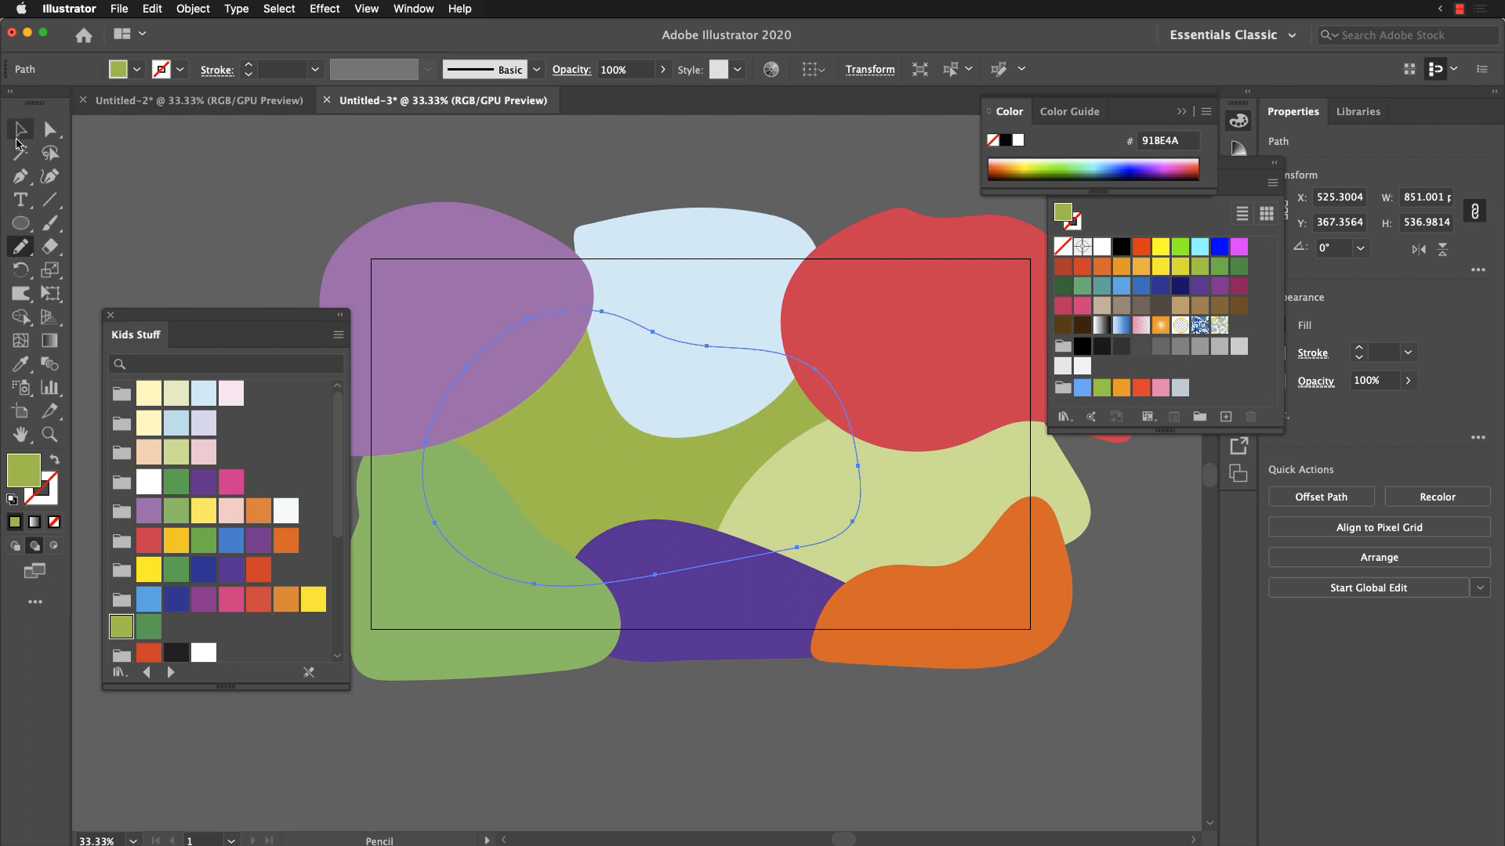
Step: Deselect the artwork and paste the quote 'Do remember they can't cancel the spring' as text below the artboard
{"action": "left_click", "coordinate": [20, 129]}
{"action": "left_click", "coordinate": [248, 181]}
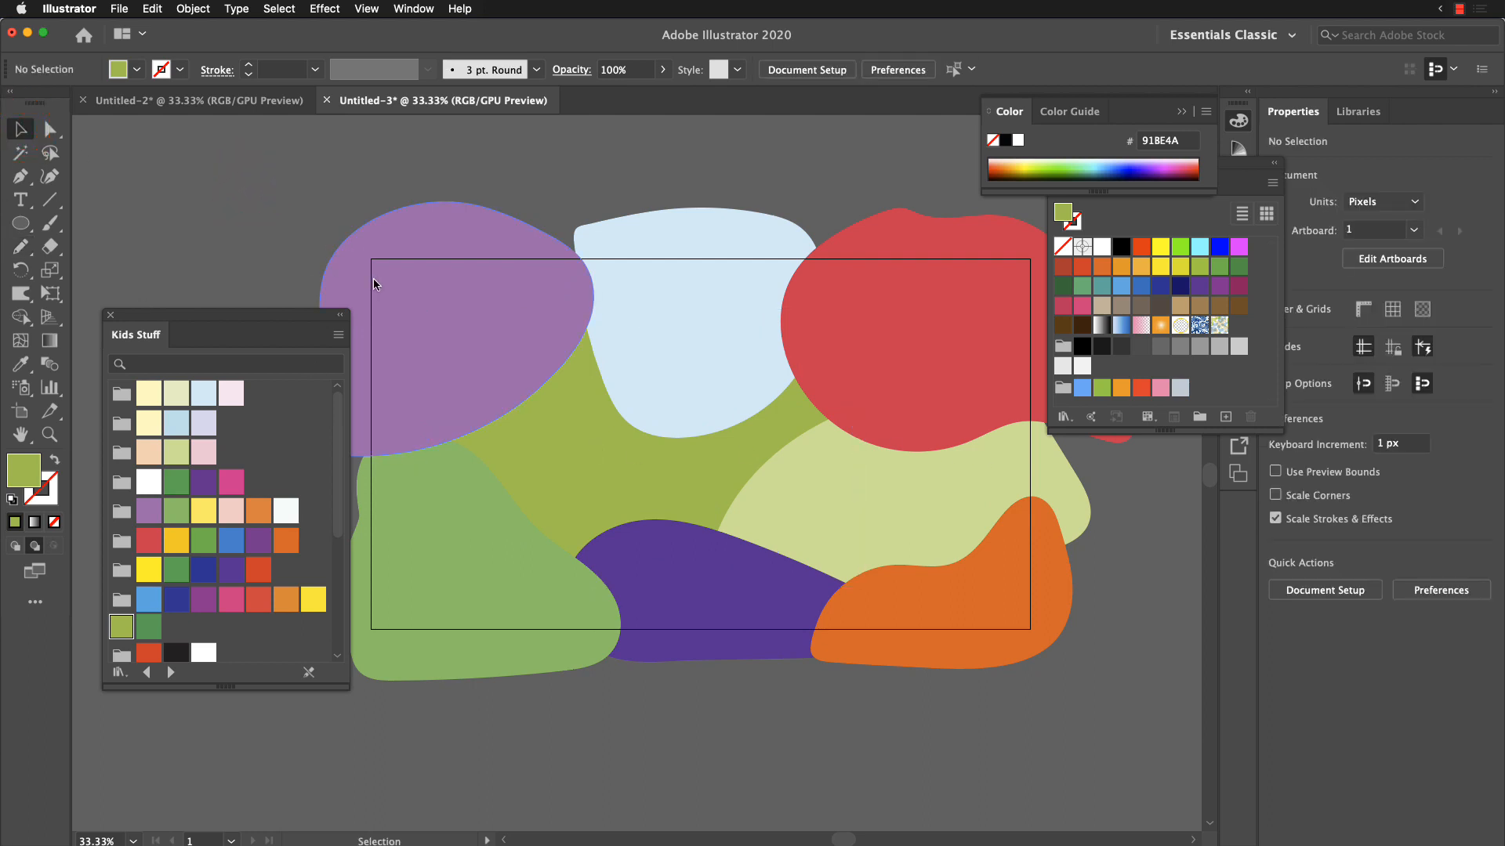
{"action": "key", "text": "t"}
{"action": "left_click", "coordinate": [471, 765]}
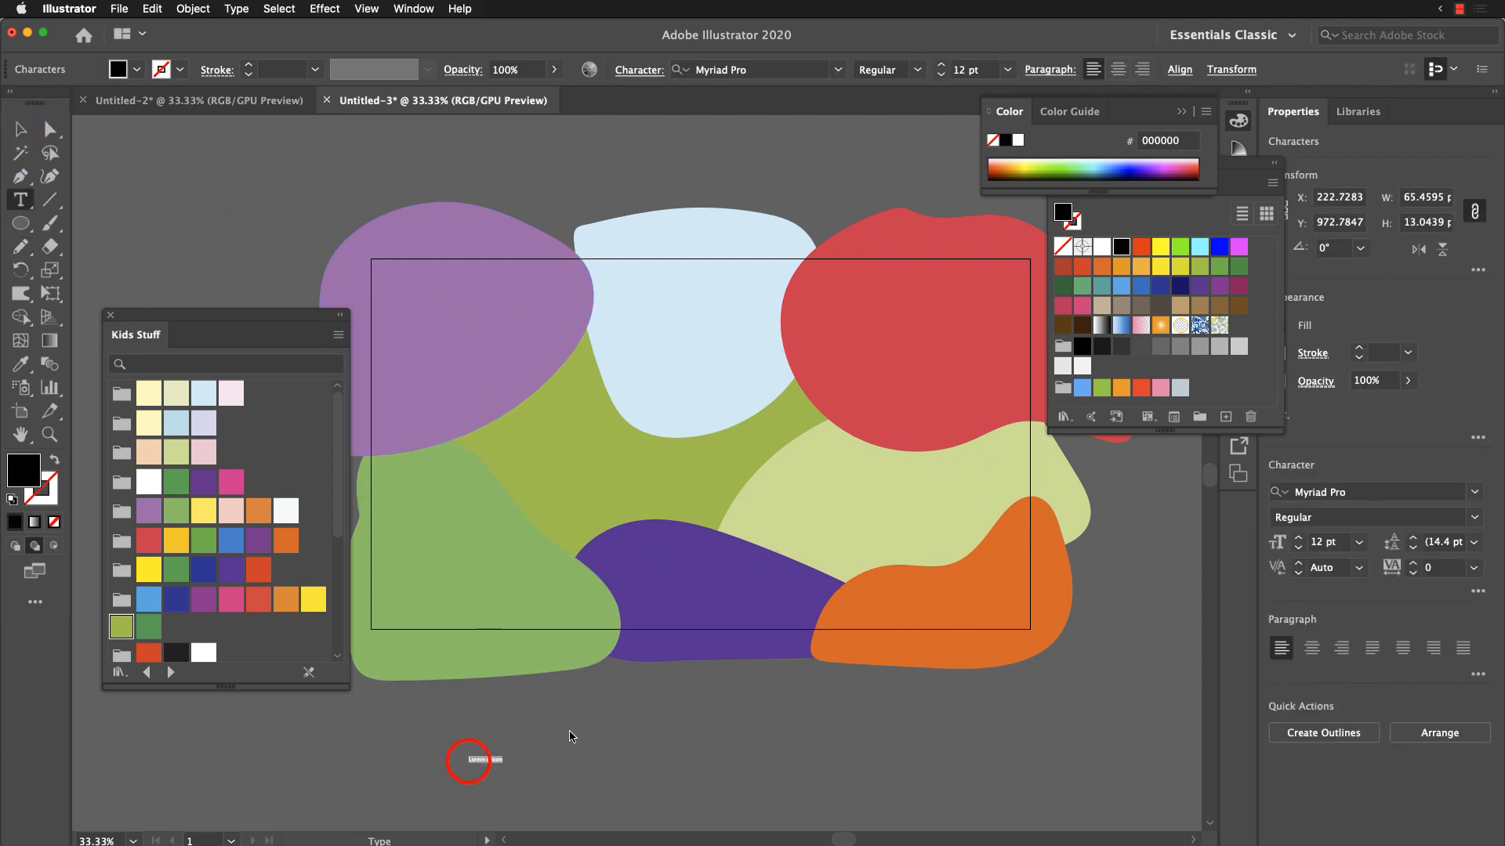
{"action": "type", "text": "Do remember they can't cancel the spring"}
{"action": "key", "text": "Escape"}
Step: Bring the pasted quote to the front and move it onto the middle of the artboard
{"action": "left_click_drag", "start_coordinate": [788, 766], "coordinate": [775, 480]}
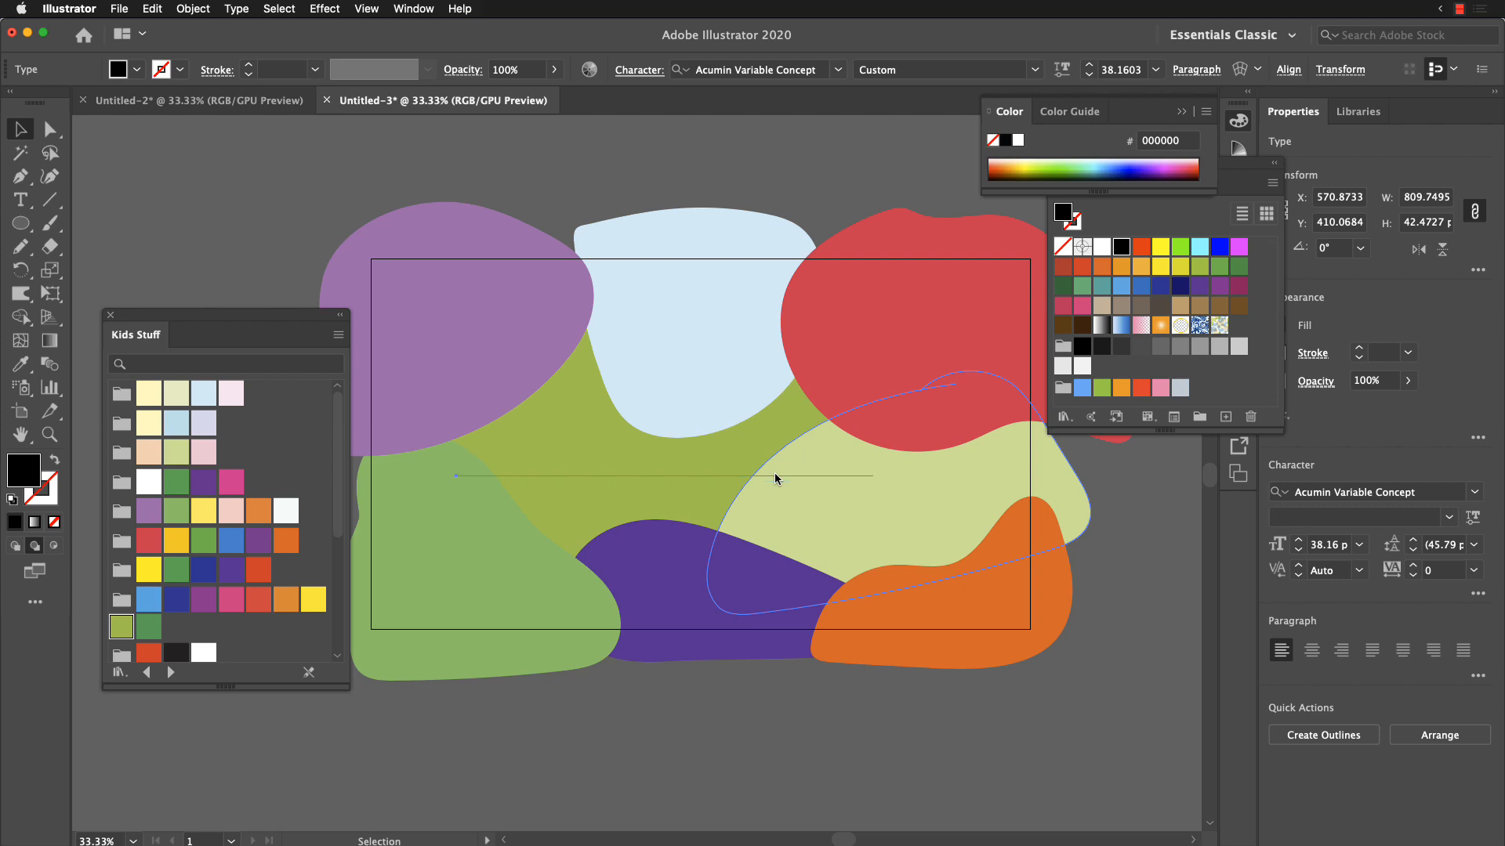
{"action": "key", "text": "super+z"}
{"action": "right_click", "coordinate": [771, 756]}
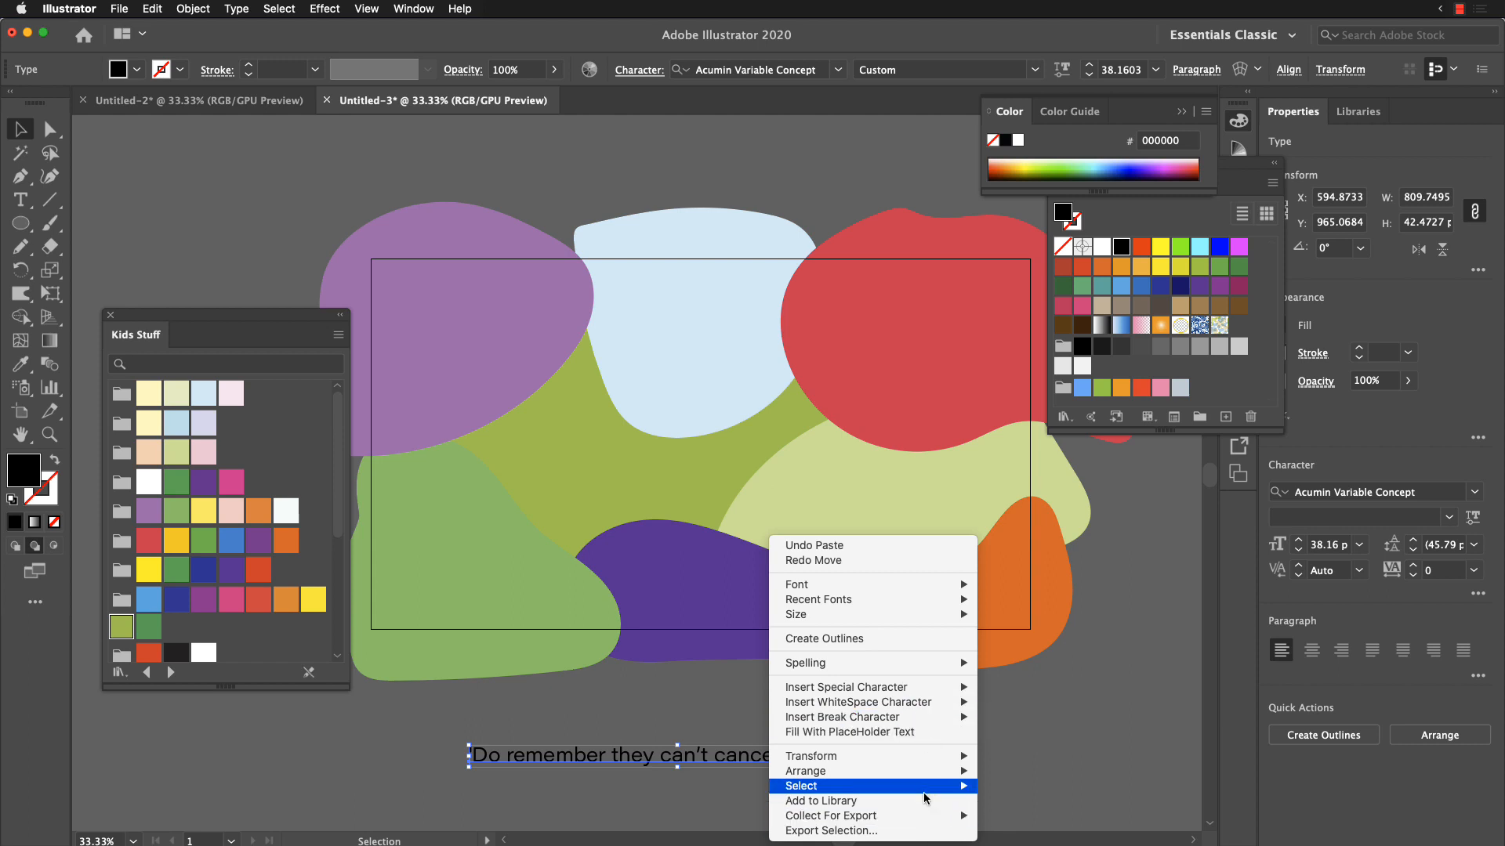
{"action": "mouse_move", "coordinate": [937, 775]}
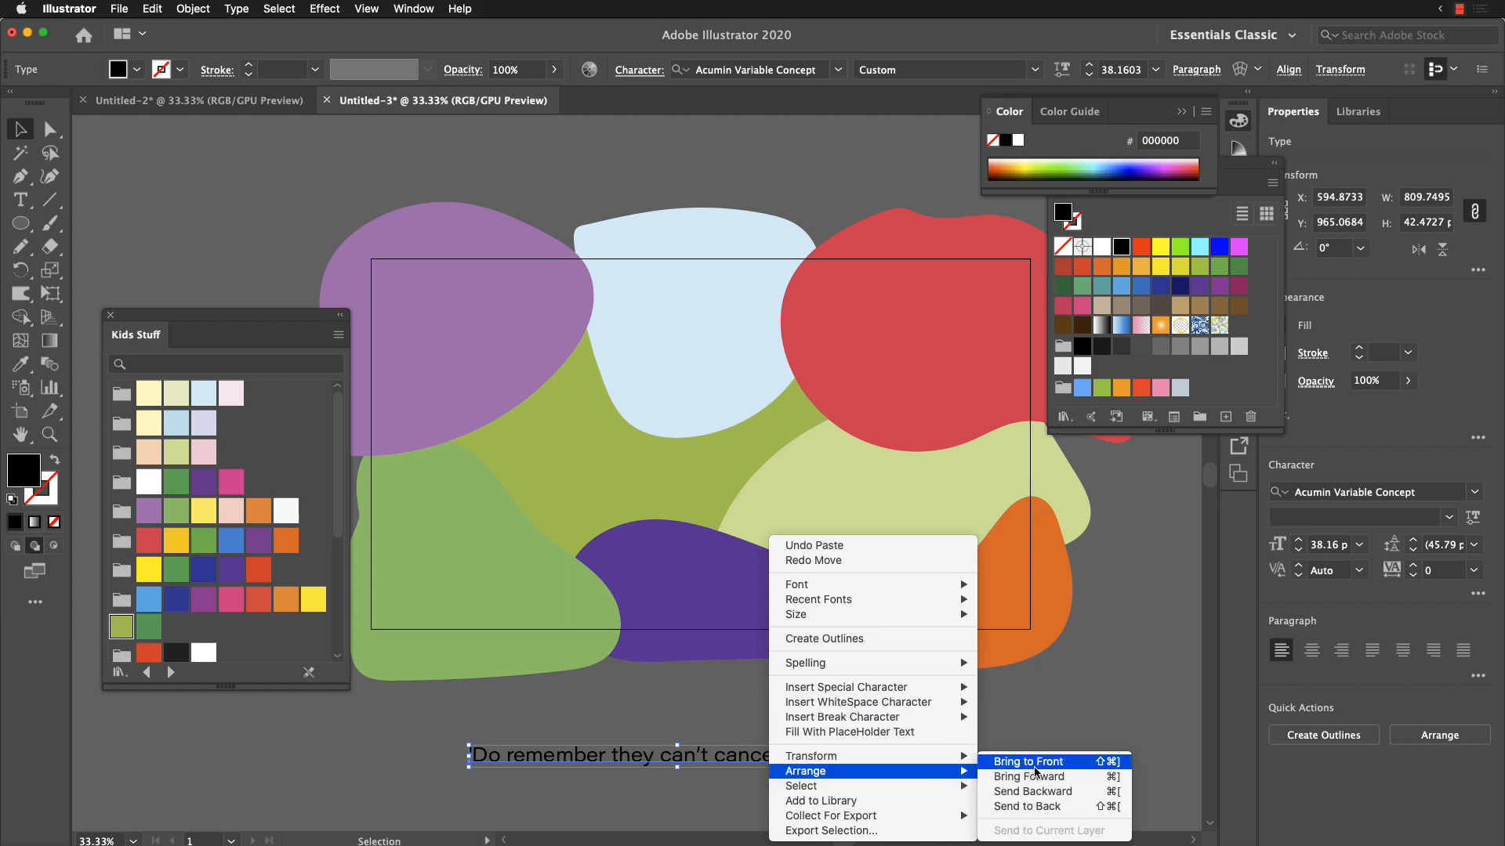
{"action": "left_click", "coordinate": [1088, 770]}
{"action": "left_click", "coordinate": [1085, 702]}
{"action": "left_click_drag", "start_coordinate": [815, 756], "coordinate": [802, 478]}
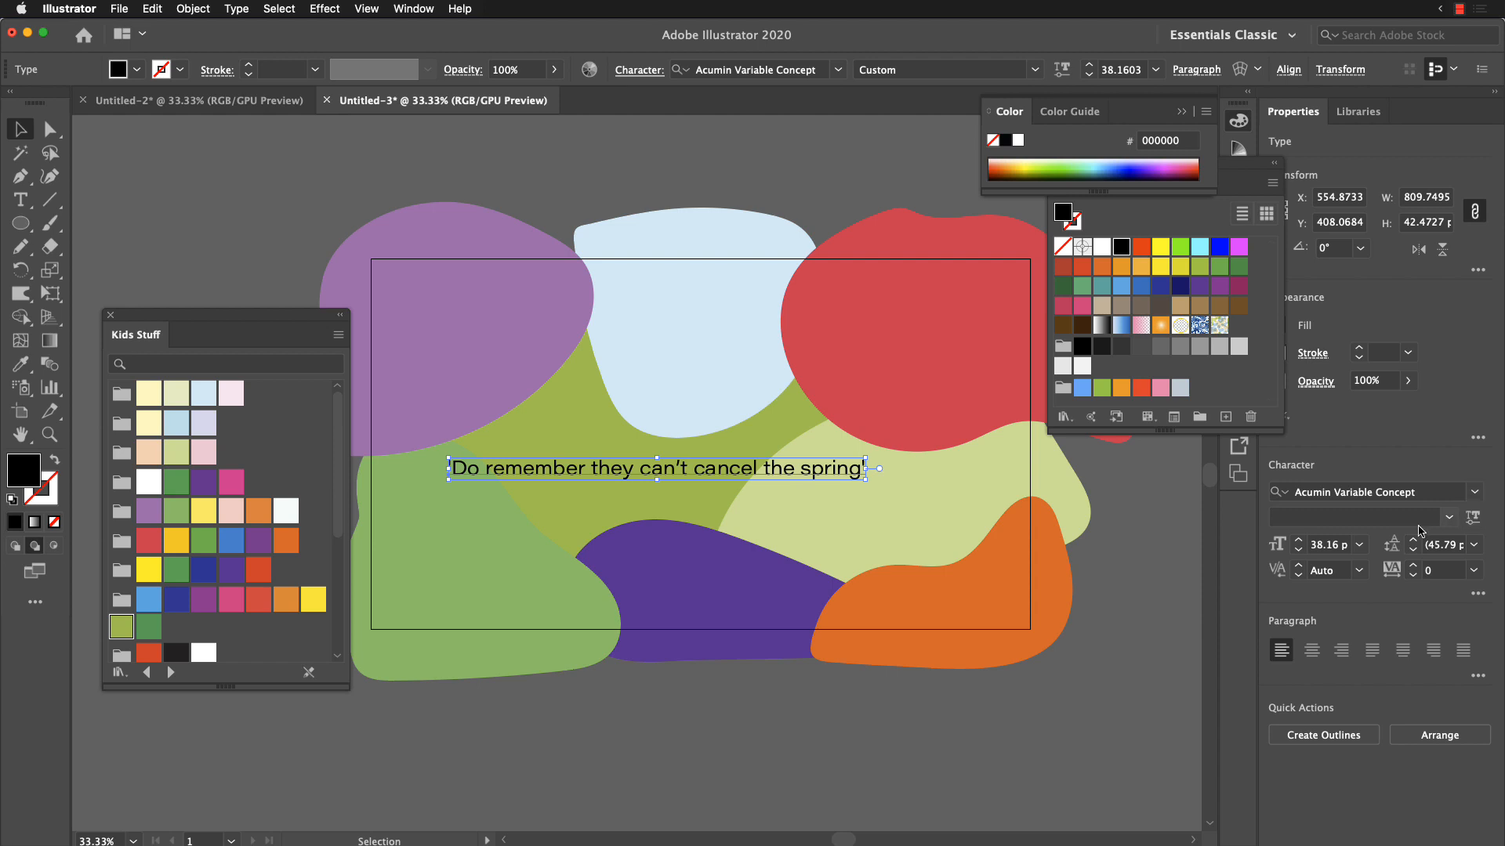
{"action": "left_click", "coordinate": [1431, 492]}
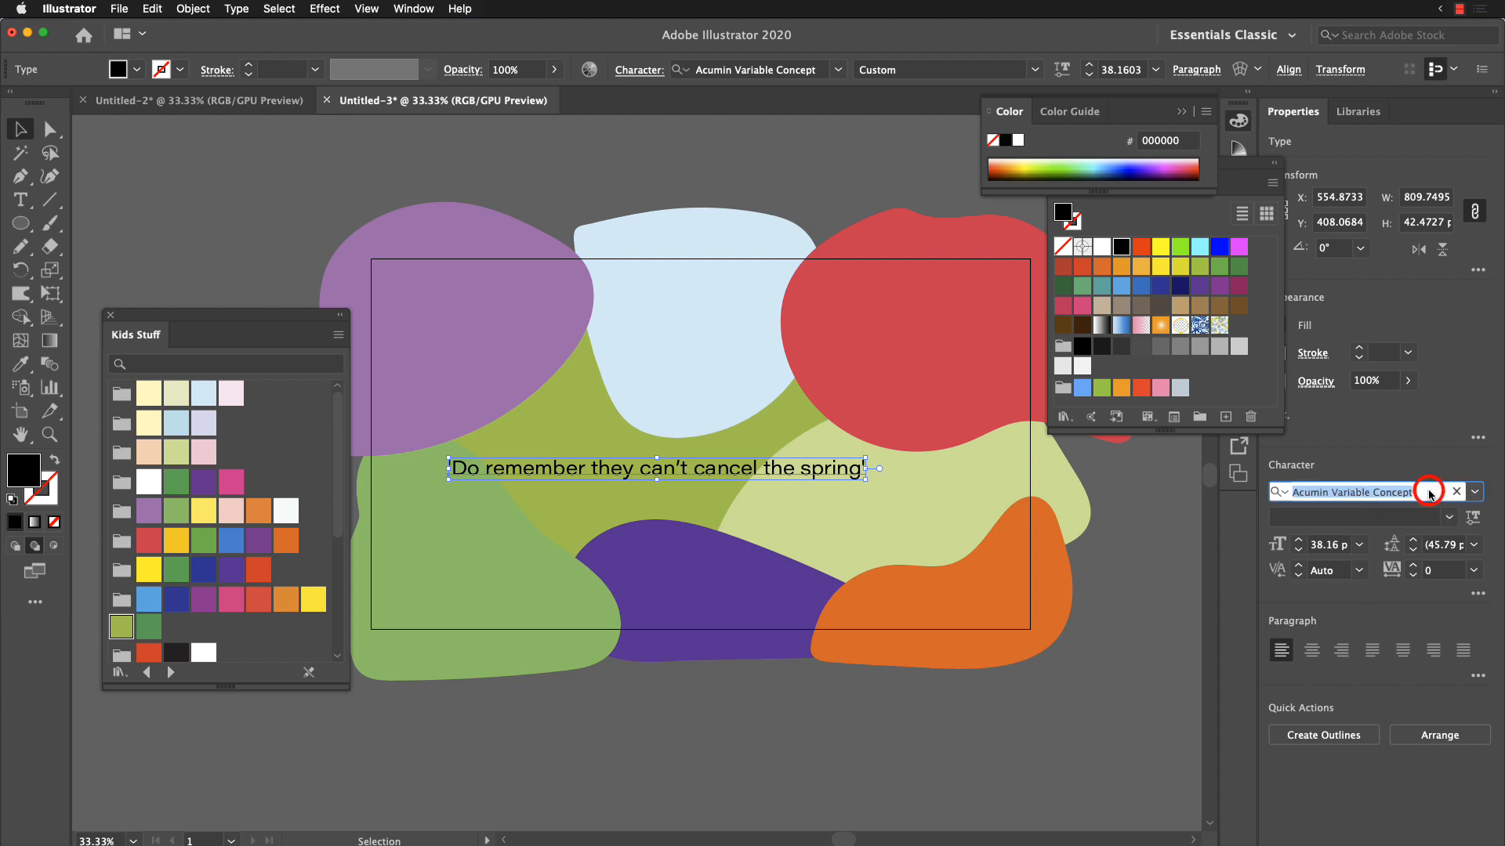
{"action": "left_click", "coordinate": [1474, 497]}
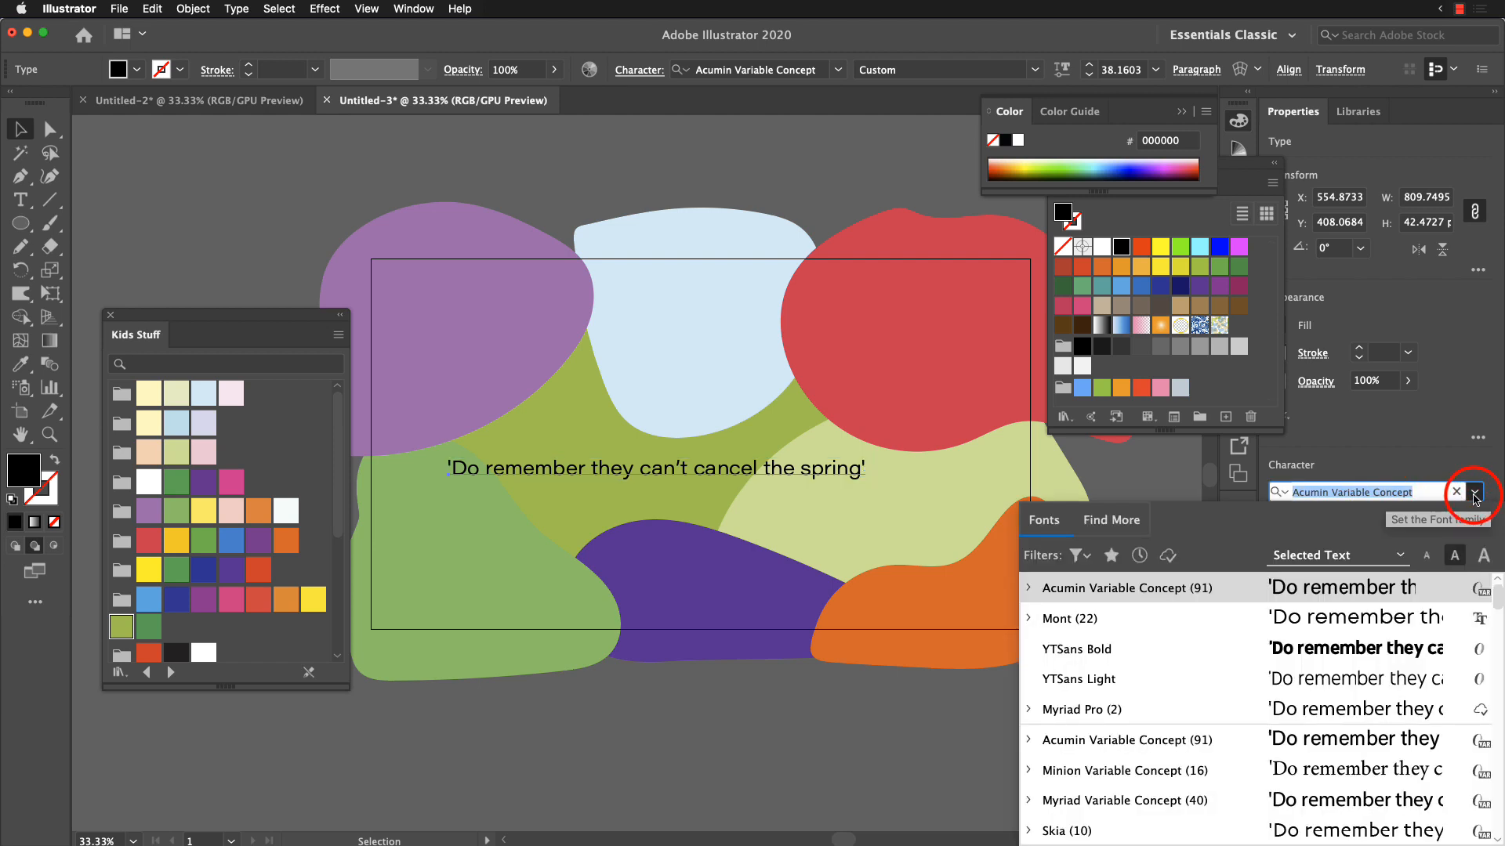
{"action": "left_click", "coordinate": [1474, 494]}
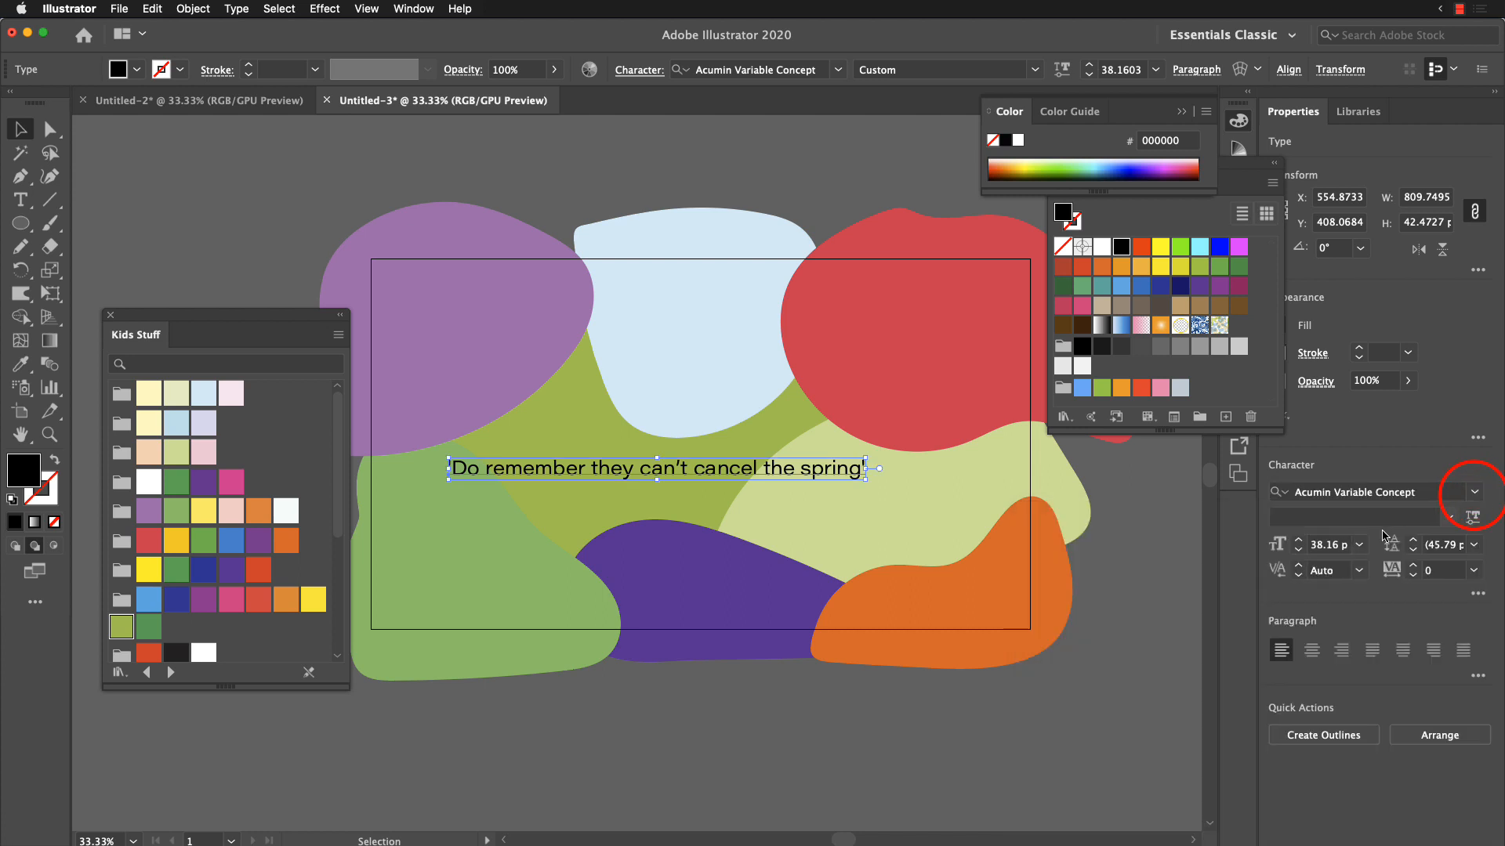
Step: Set the quote's variable font weight to 684 and move the text slightly down and left toward the artboard's centre
{"action": "left_click", "coordinate": [1462, 521]}
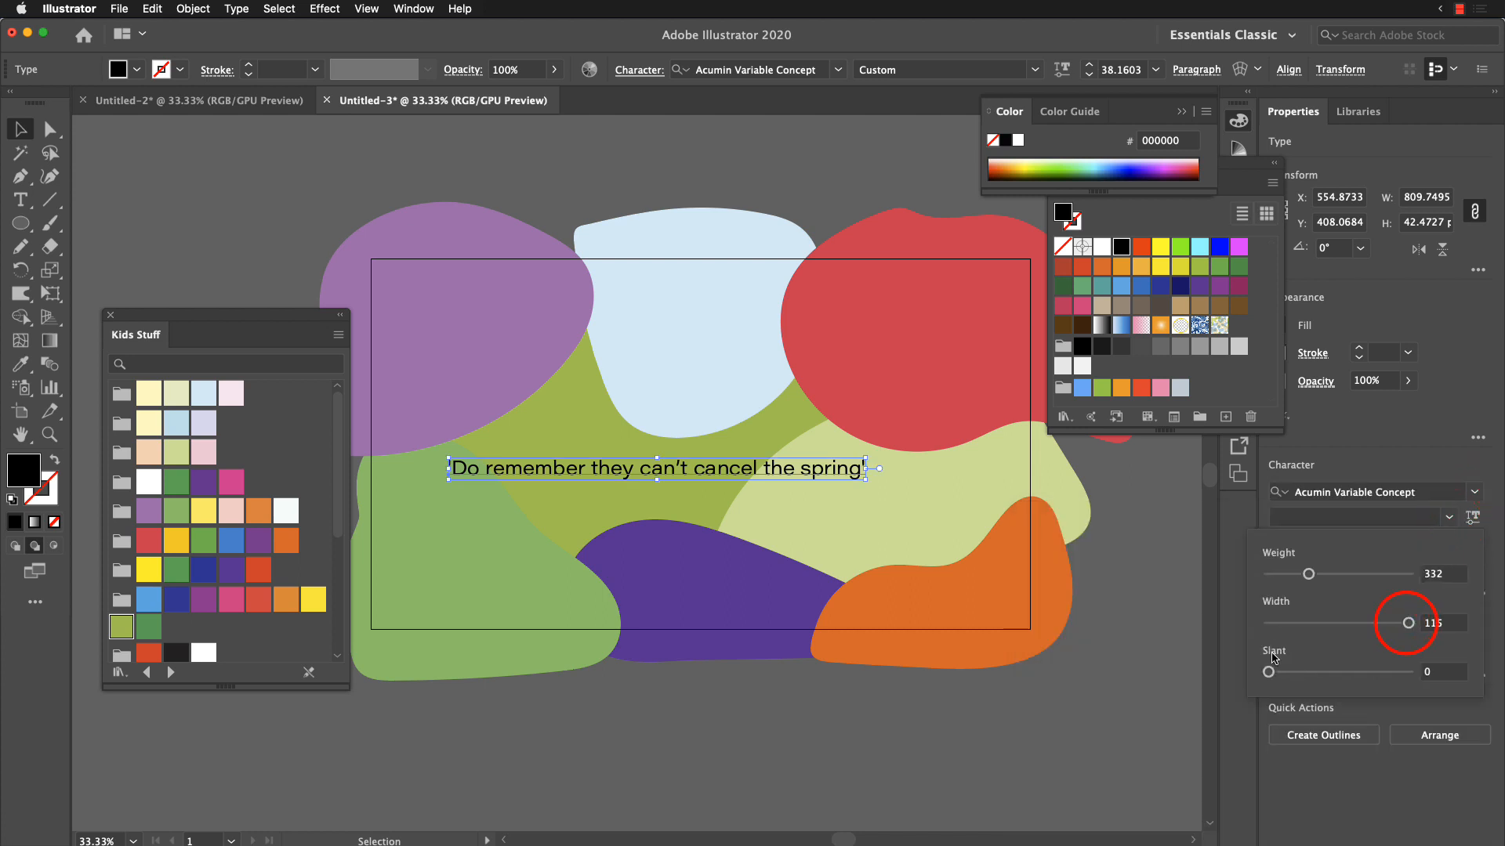
{"action": "left_click_drag", "start_coordinate": [1308, 574], "coordinate": [1372, 578]}
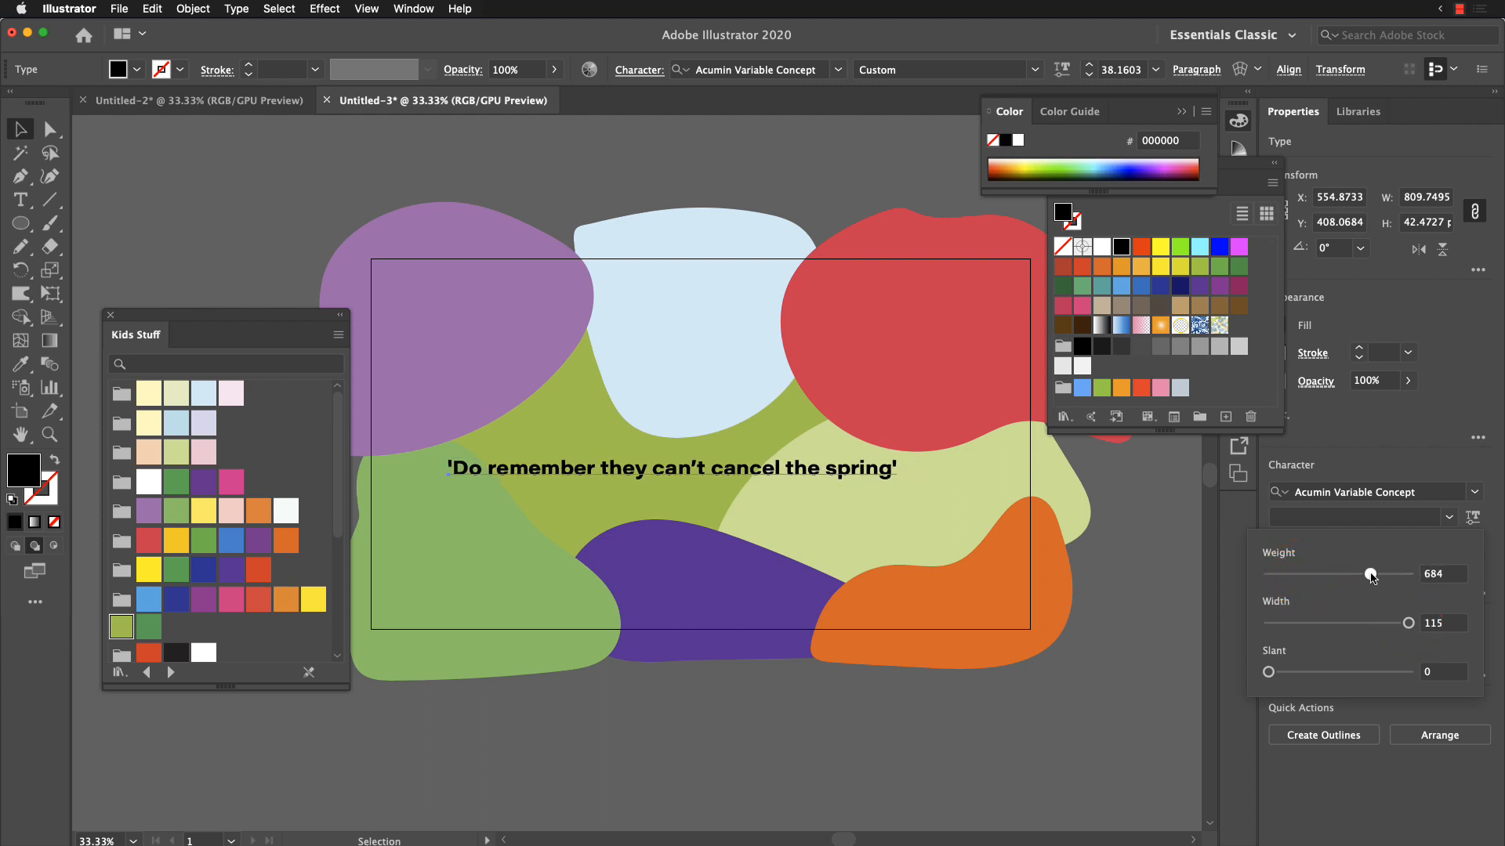
{"action": "left_click", "coordinate": [1380, 414]}
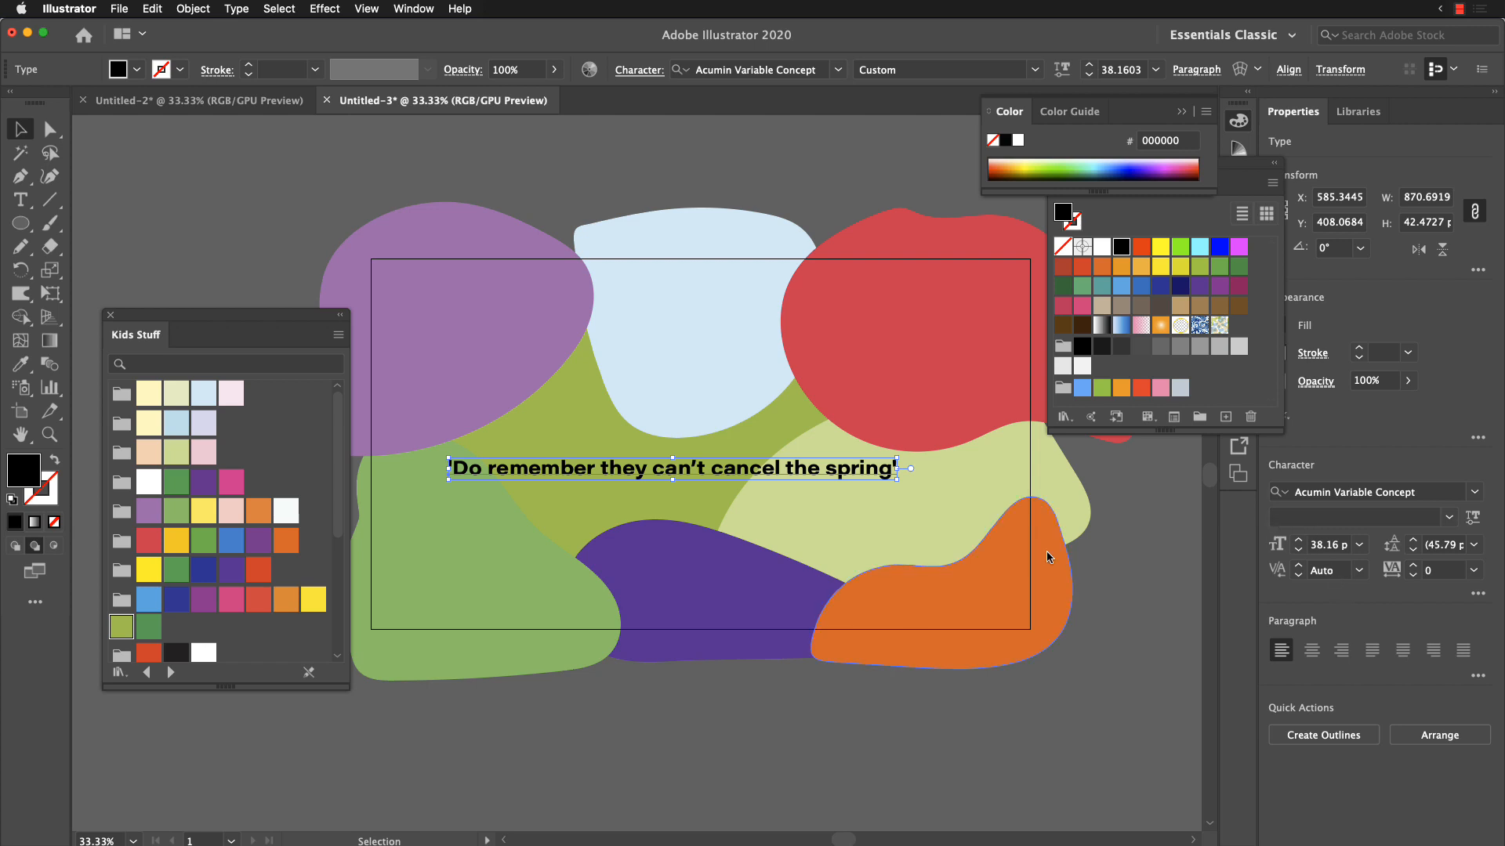
{"action": "left_click_drag", "start_coordinate": [837, 481], "coordinate": [818, 490]}
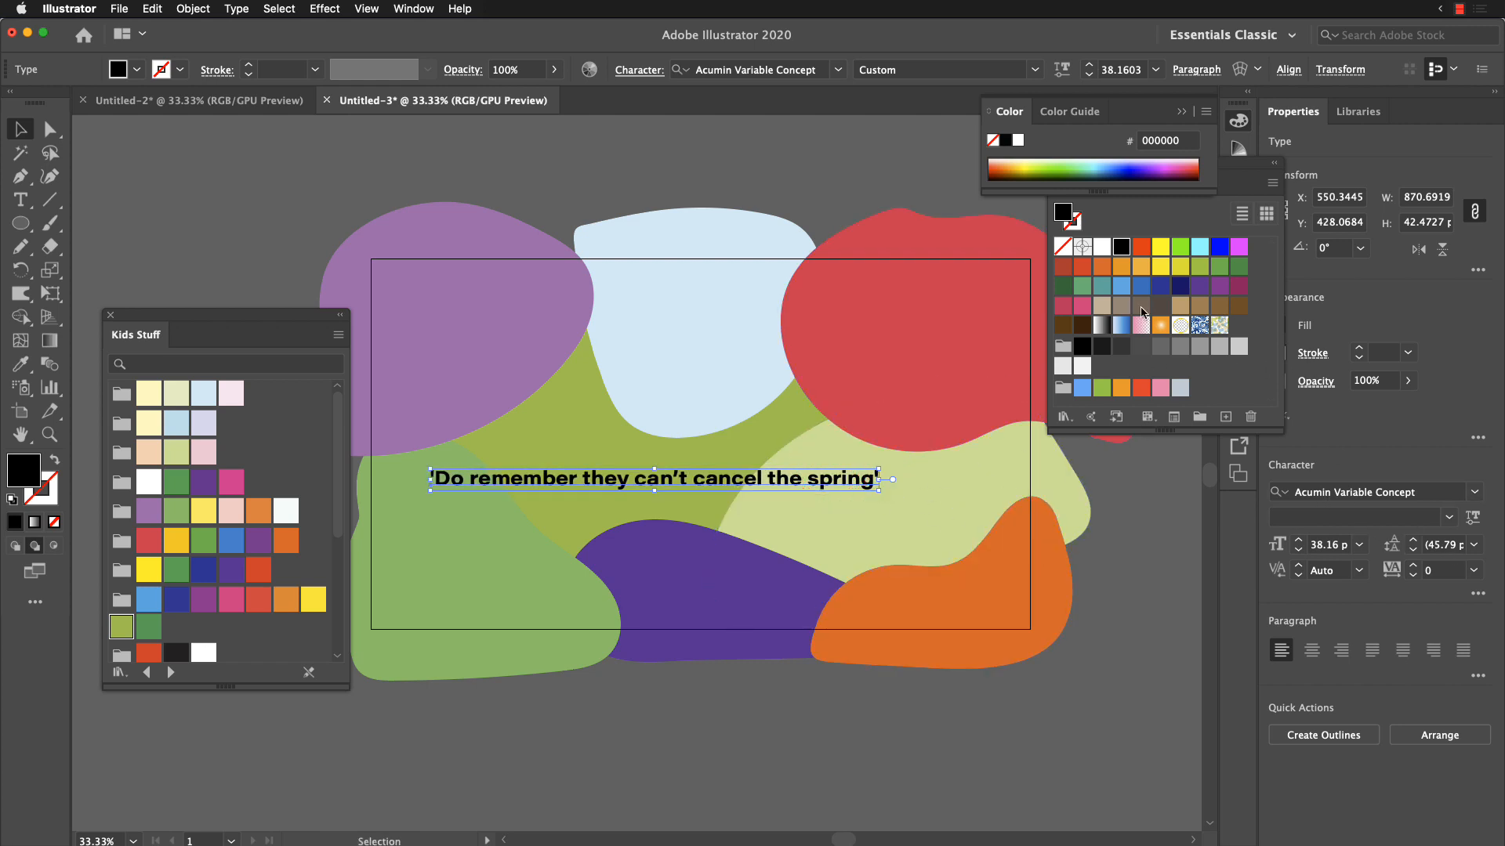
Step: Fill the quote with the dark green swatch, darken that swatch to 003537, and deselect the text
{"action": "left_click", "coordinate": [1063, 287]}
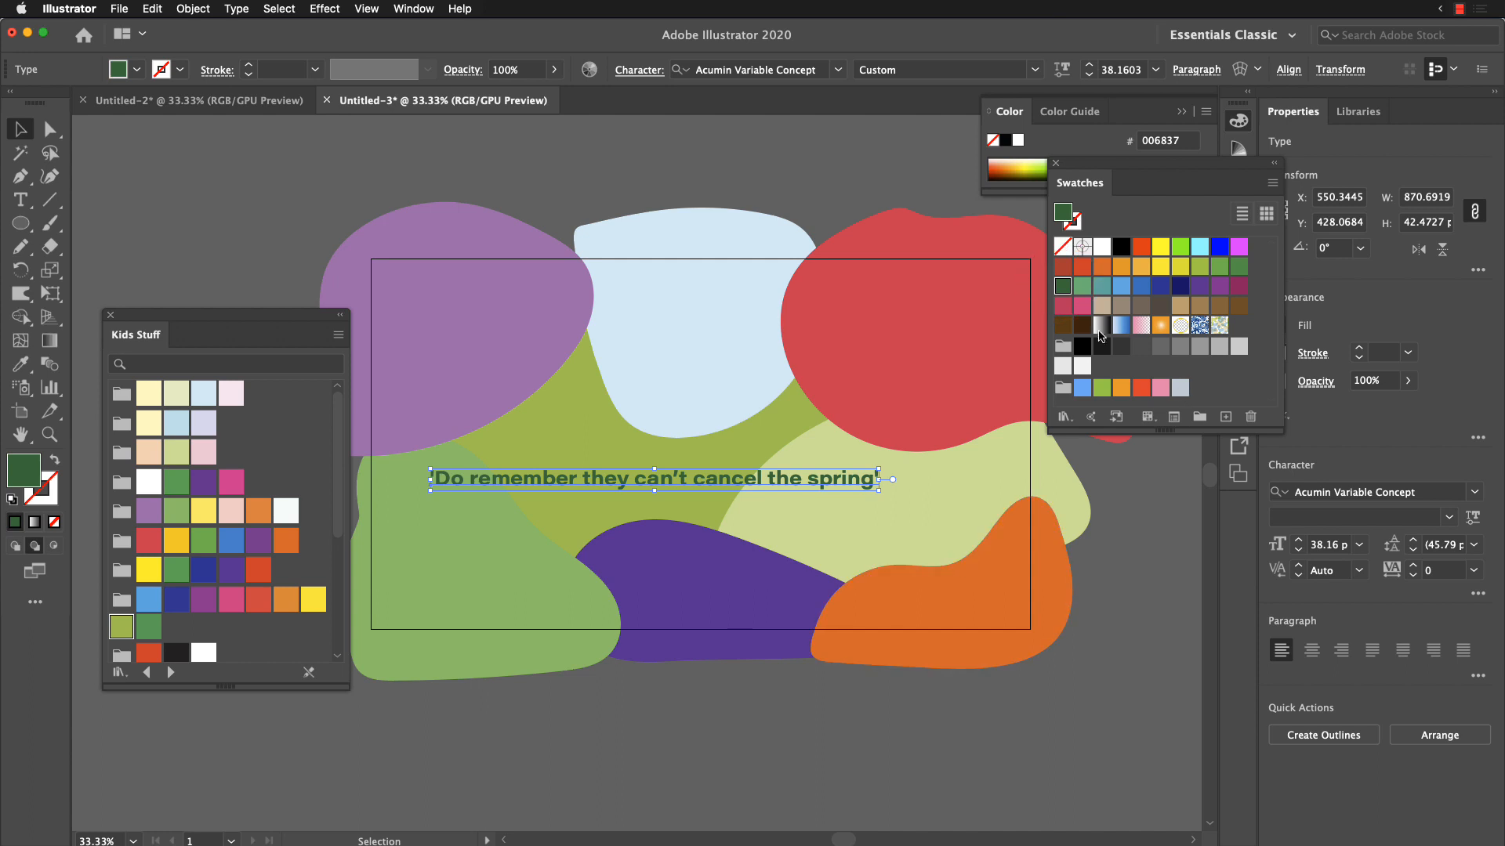
{"action": "double_click", "coordinate": [1064, 288]}
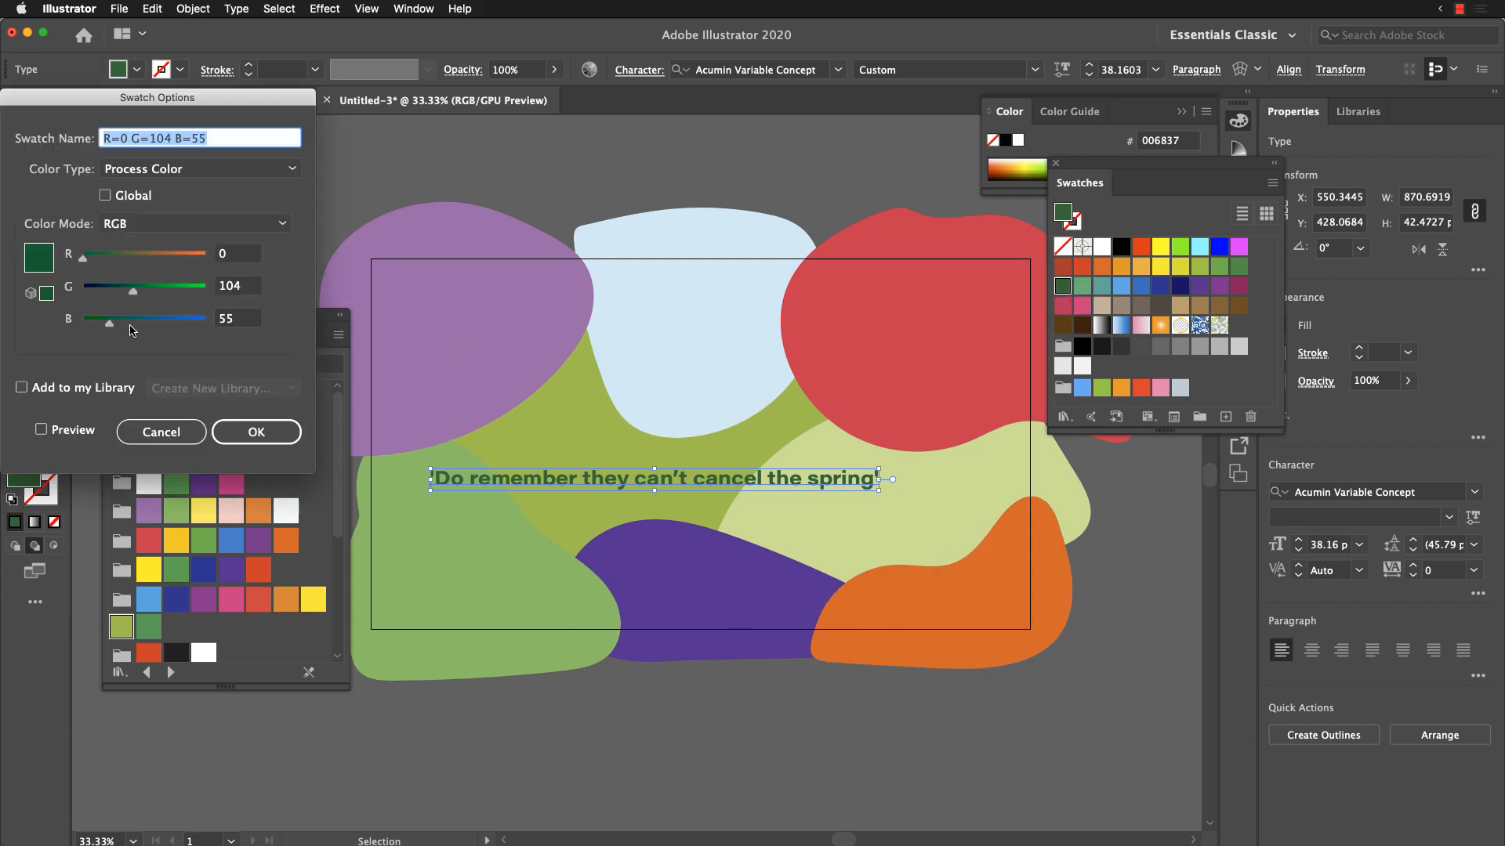
{"action": "left_click_drag", "start_coordinate": [134, 292], "coordinate": [109, 292]}
{"action": "left_click", "coordinate": [239, 431]}
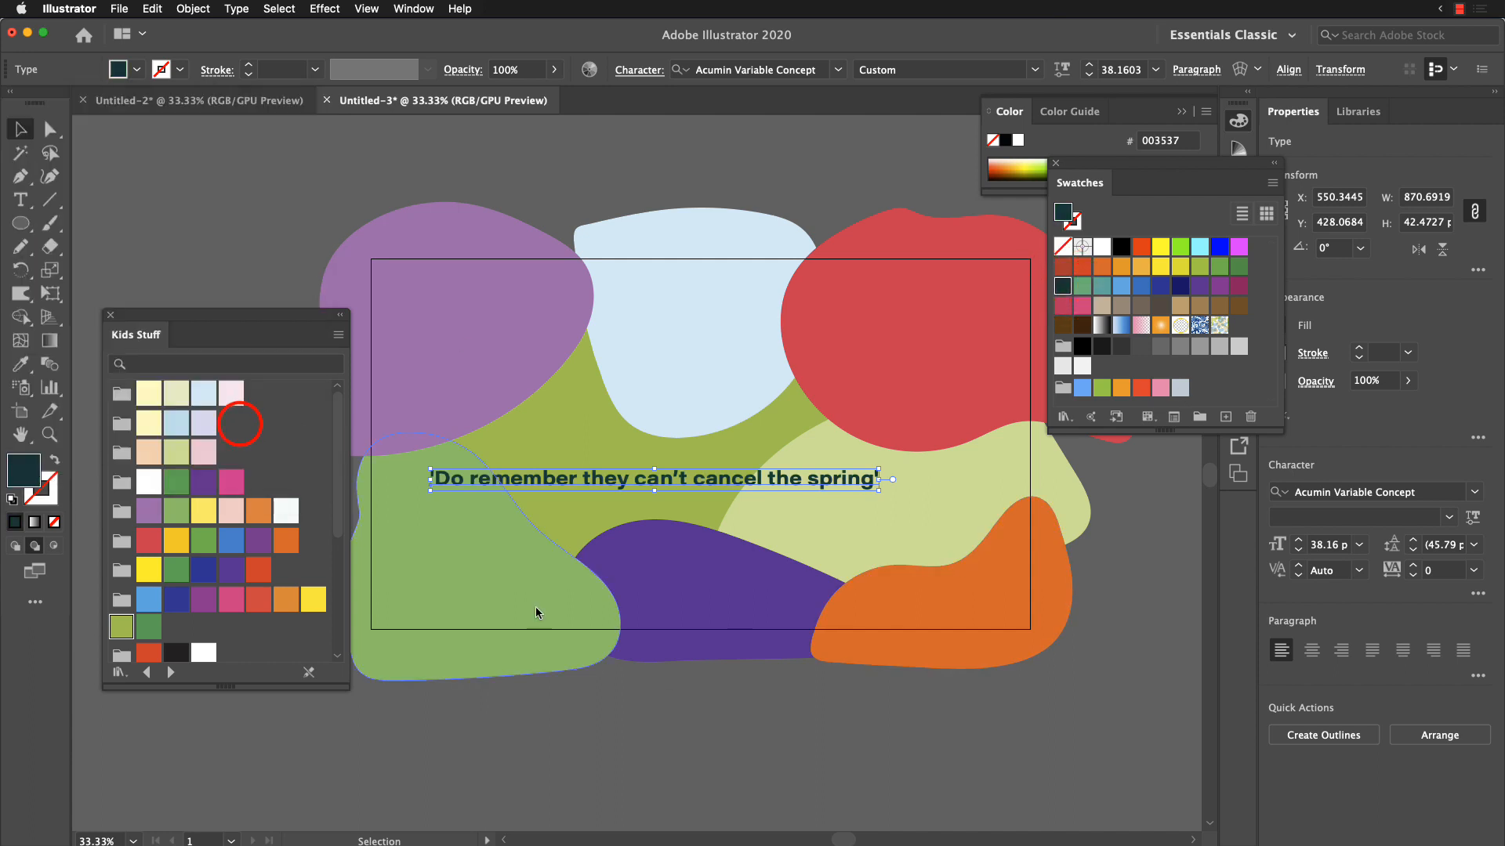
{"action": "left_click", "coordinate": [782, 761]}
{"action": "left_click", "coordinate": [935, 709]}
{"action": "left_click", "coordinate": [707, 173]}
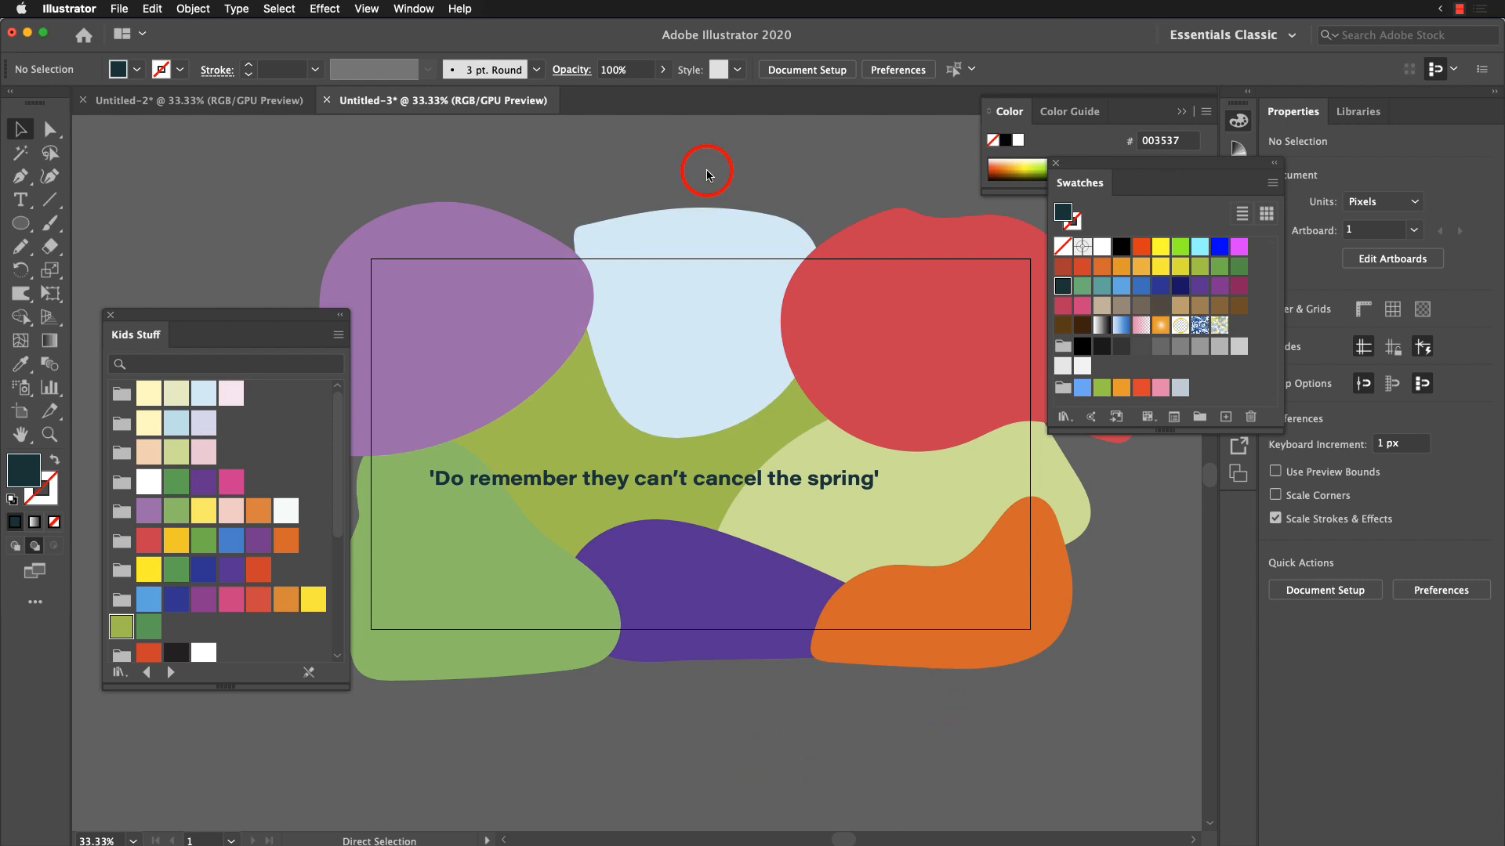
Step: Copy all the artwork, switch to Adobe XD, and create a new custom-size document of 1280 × 720 px
{"action": "key", "text": "super+a"}
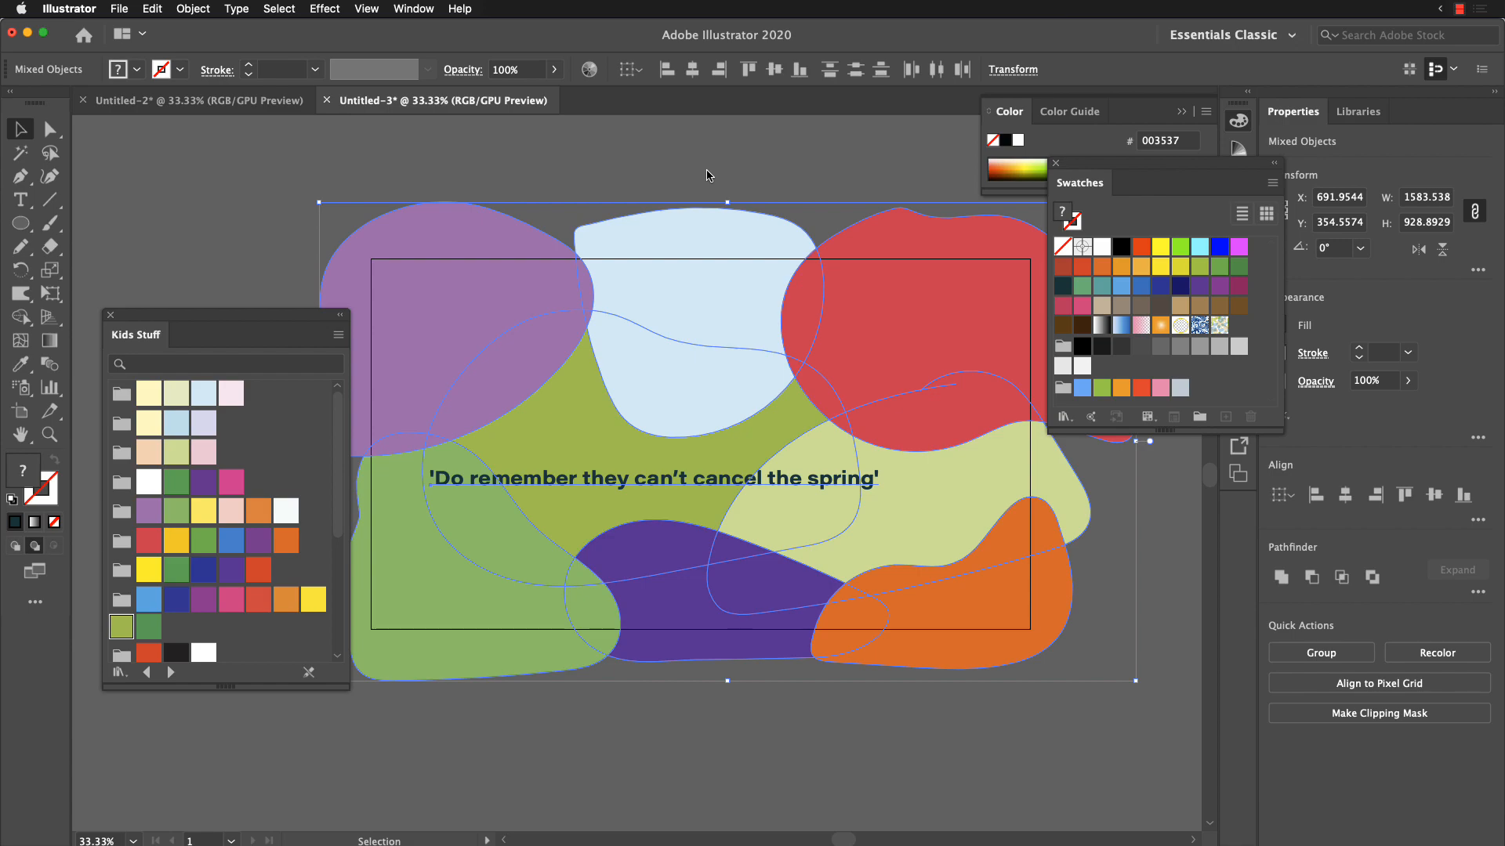
{"action": "key", "text": "super+Tab"}
{"action": "key", "text": "super+Tab"}
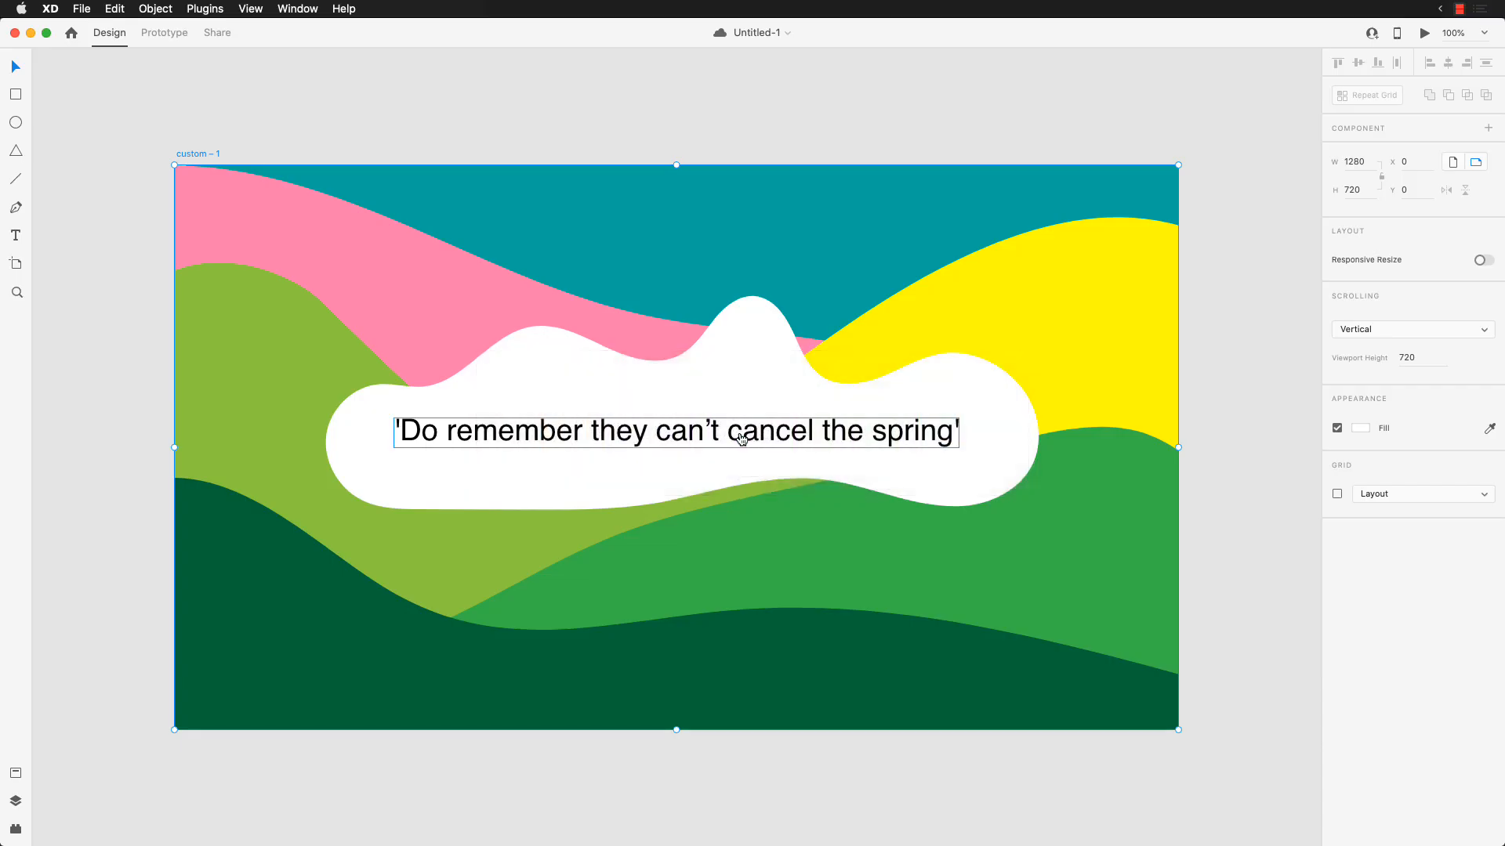
{"action": "key", "text": "super+n"}
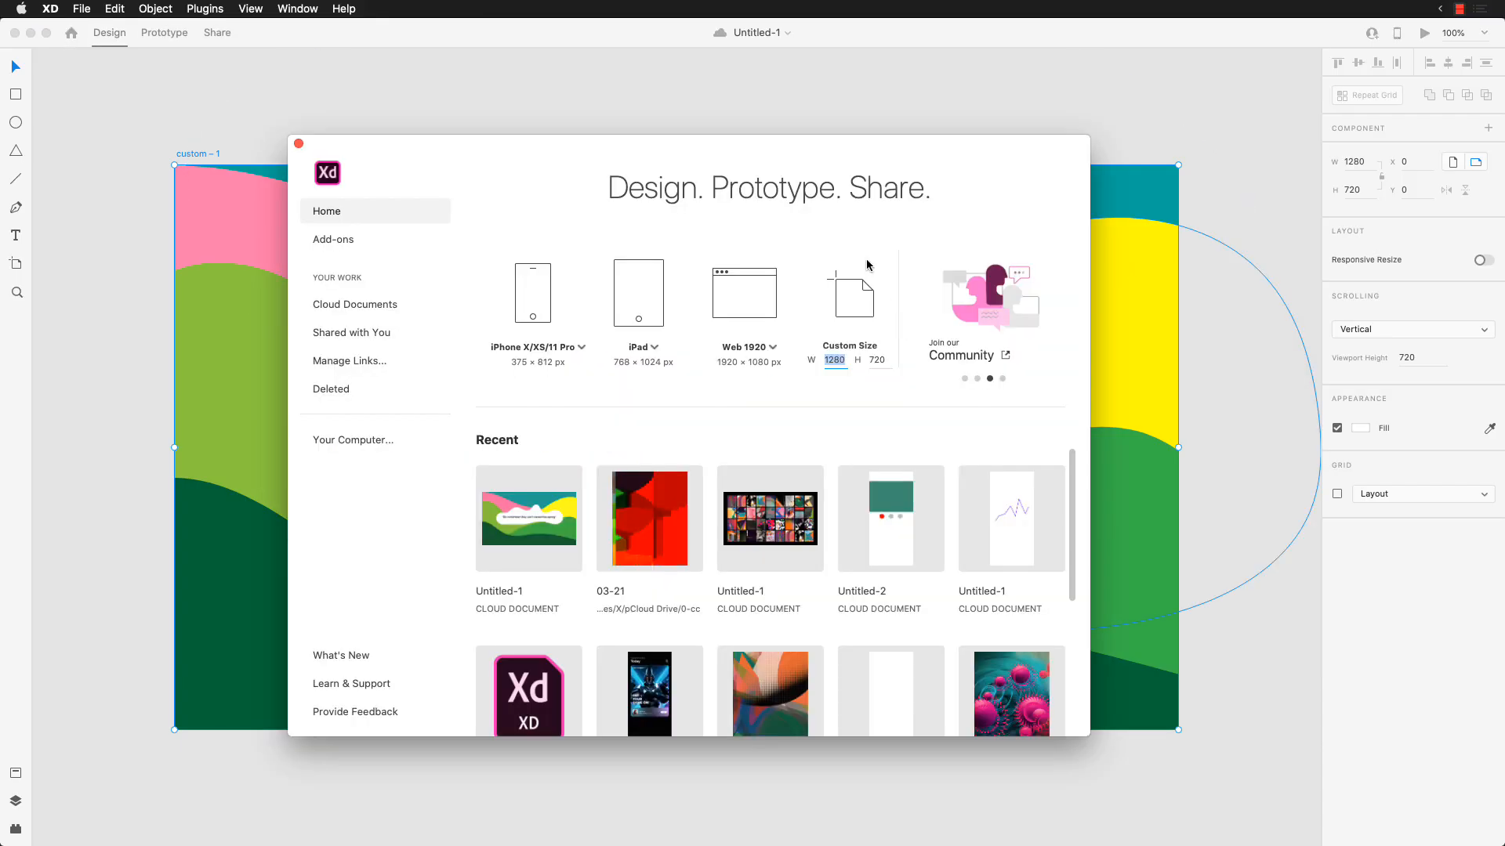
{"action": "left_click", "coordinate": [849, 302]}
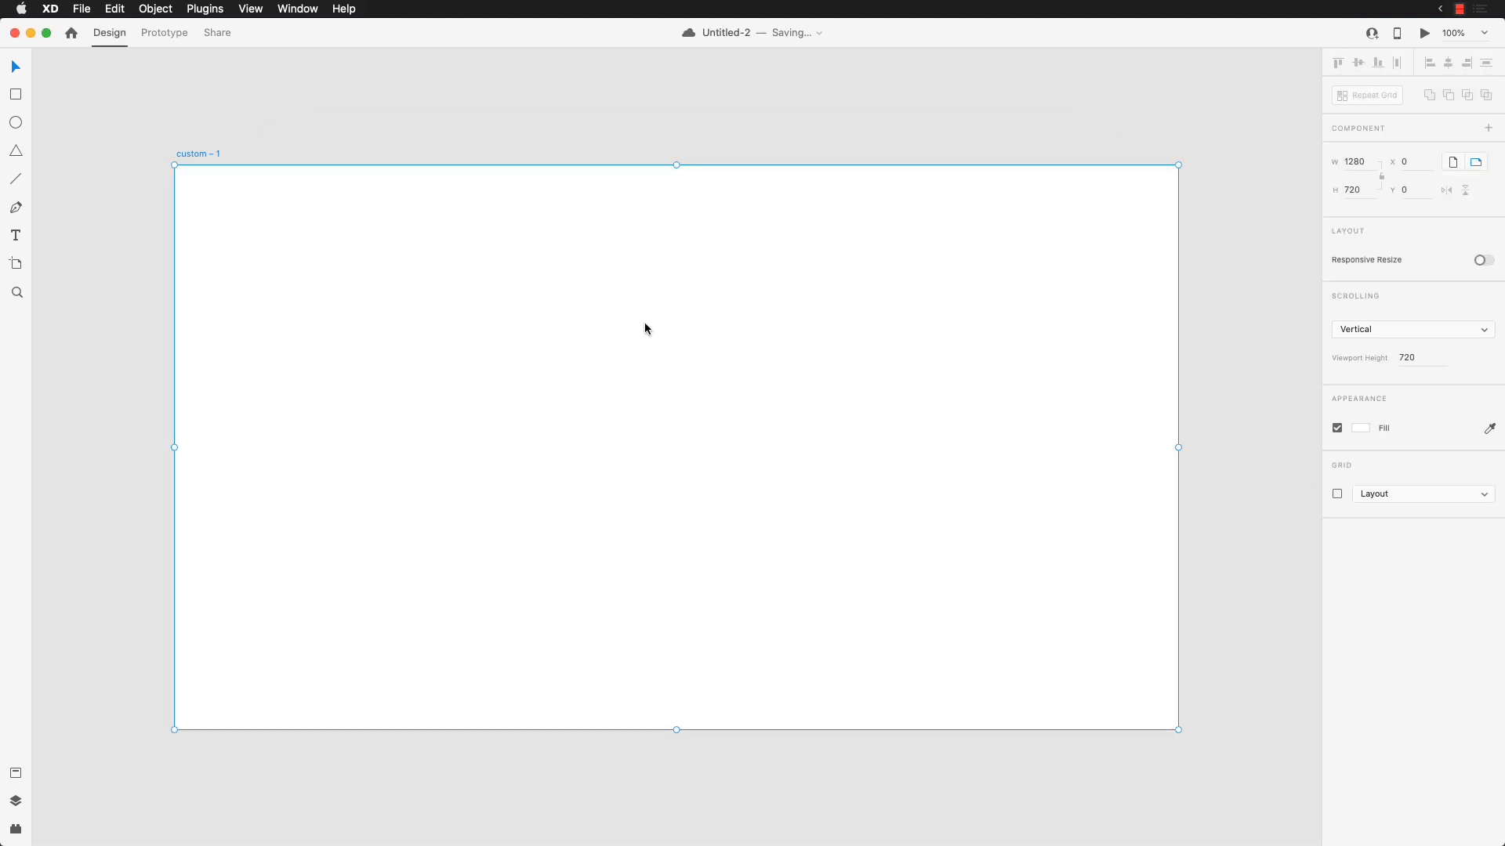
Step: Paste the copied artwork over the artboard, move it to X -101, Y -124, and ungroup it
{"action": "key", "text": "super+v"}
{"action": "left_click_drag", "start_coordinate": [726, 524], "coordinate": [773, 506]}
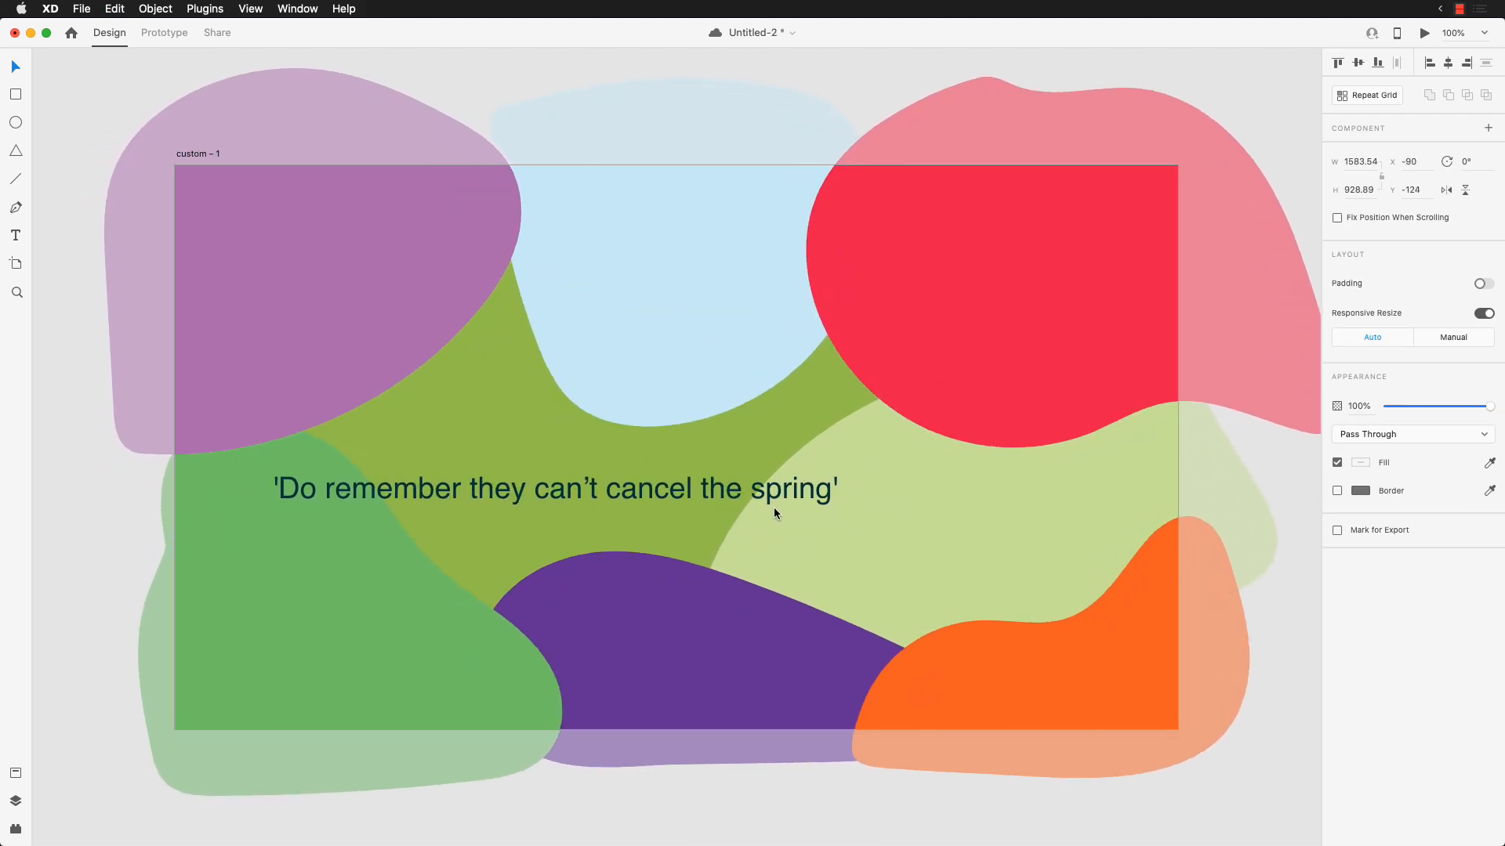
{"action": "left_click", "coordinate": [815, 799]}
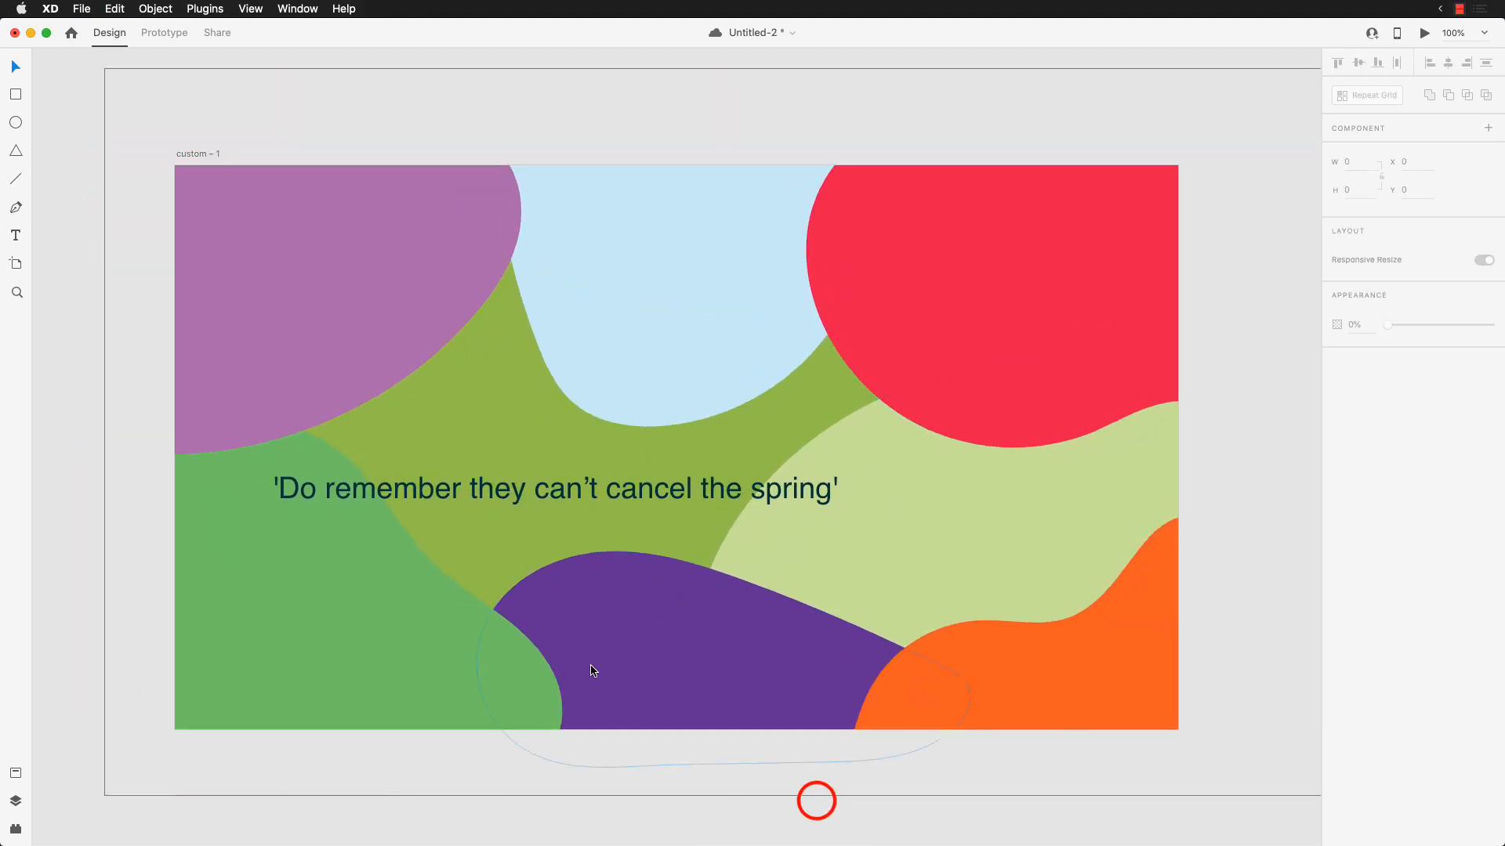
{"action": "left_click", "coordinate": [535, 483]}
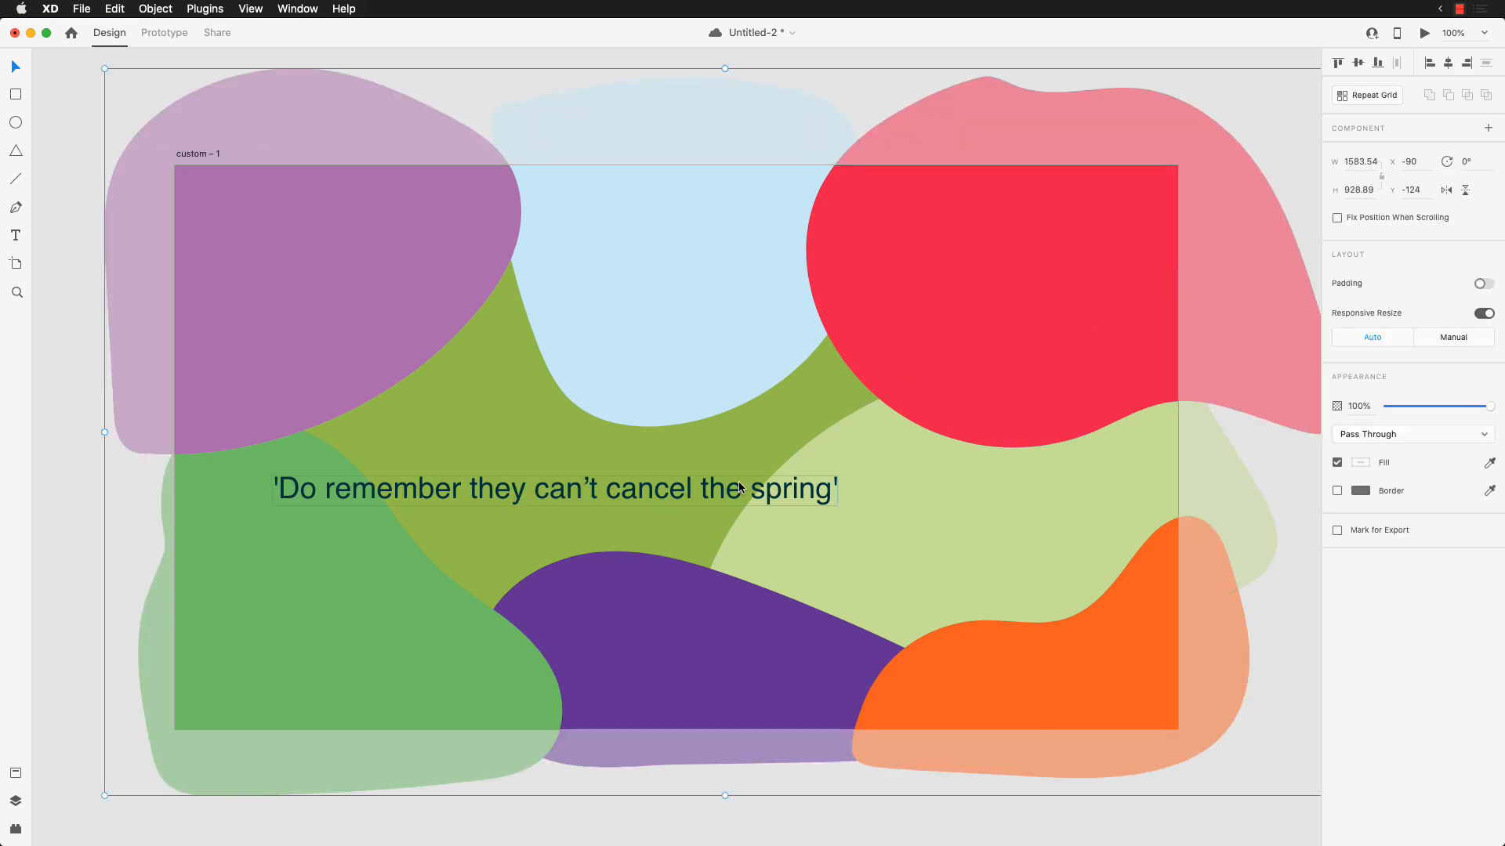
{"action": "left_click_drag", "start_coordinate": [740, 487], "coordinate": [673, 495]}
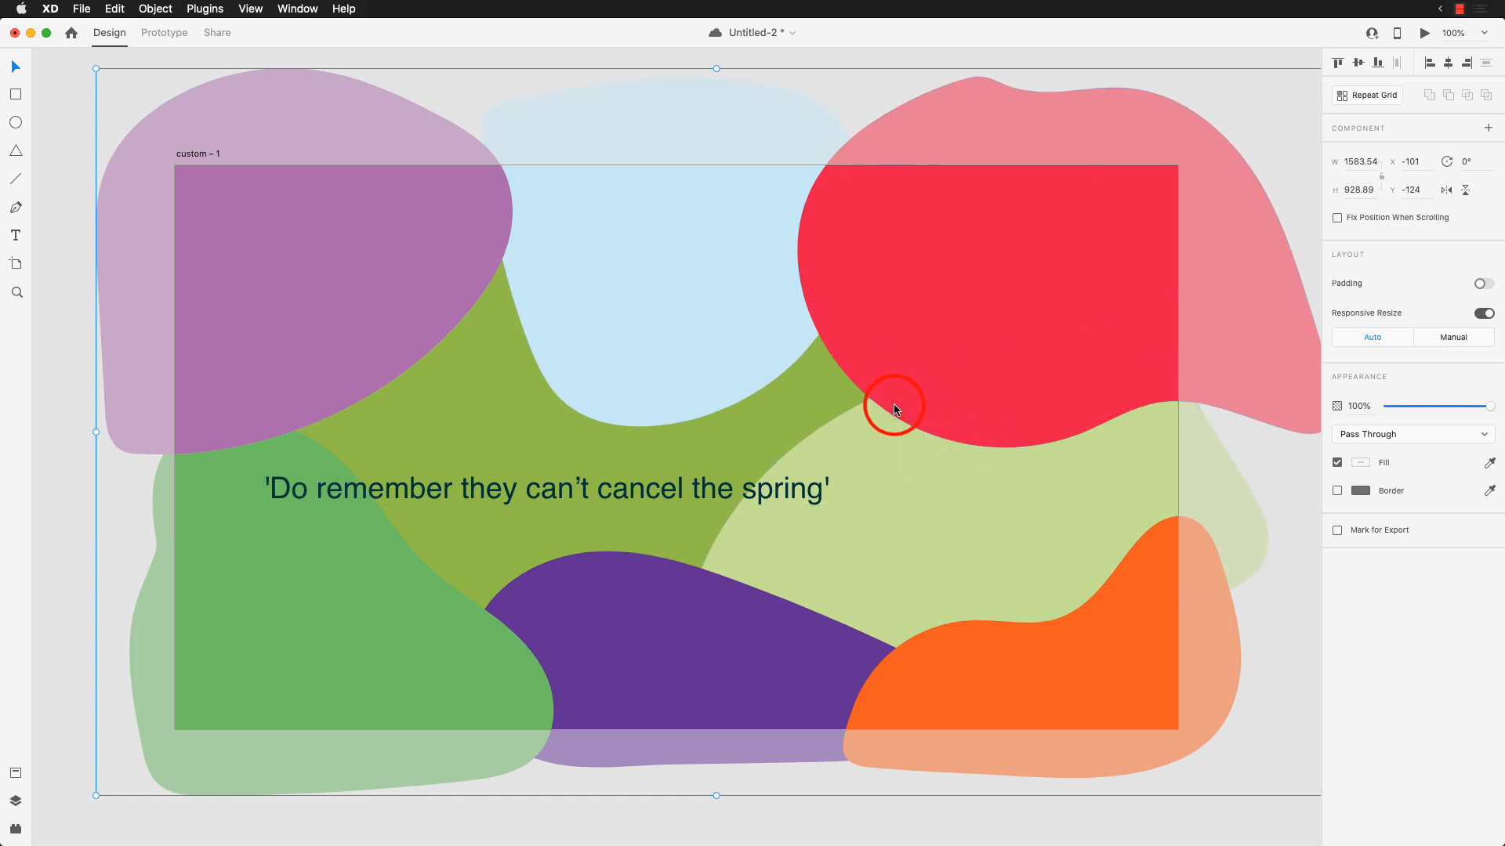
{"action": "key", "text": "super+shift+g"}
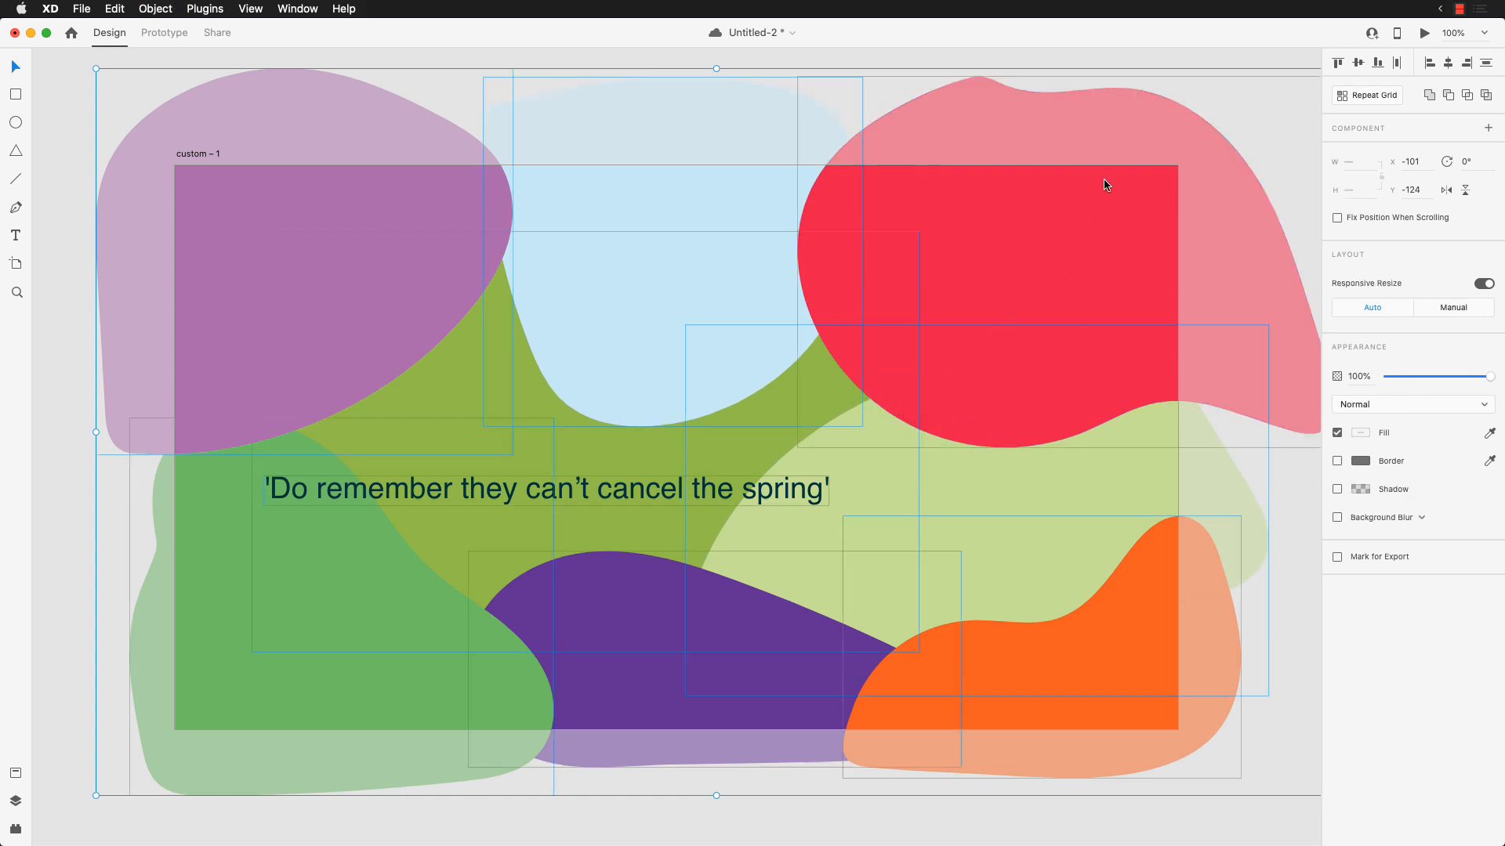
{"action": "left_click", "coordinate": [929, 59]}
Step: Set the quote text's font to Arimo Bold and deselect it
{"action": "left_click", "coordinate": [670, 497]}
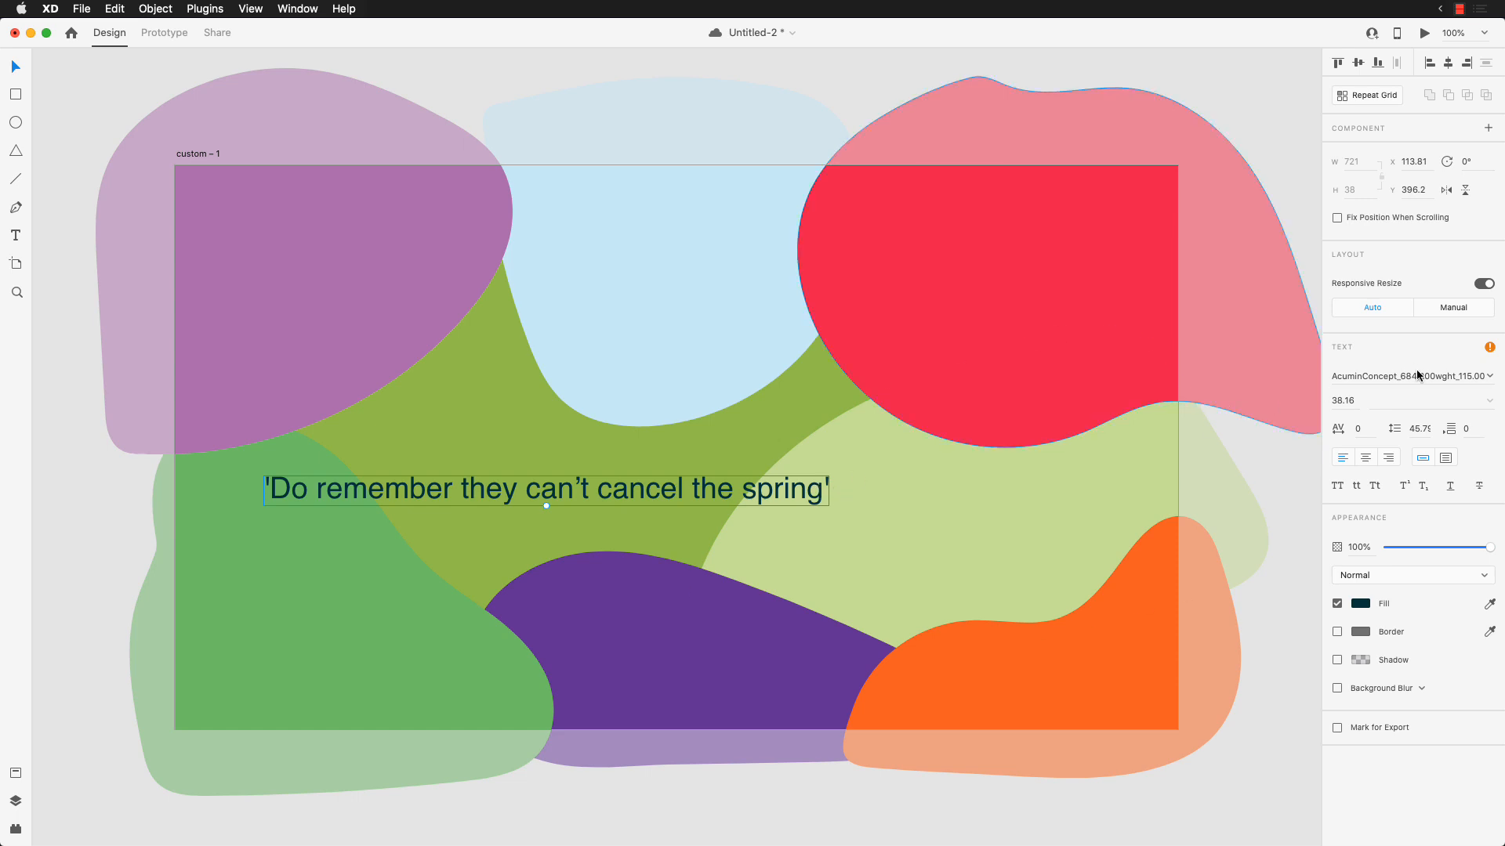
{"action": "left_click", "coordinate": [1490, 377]}
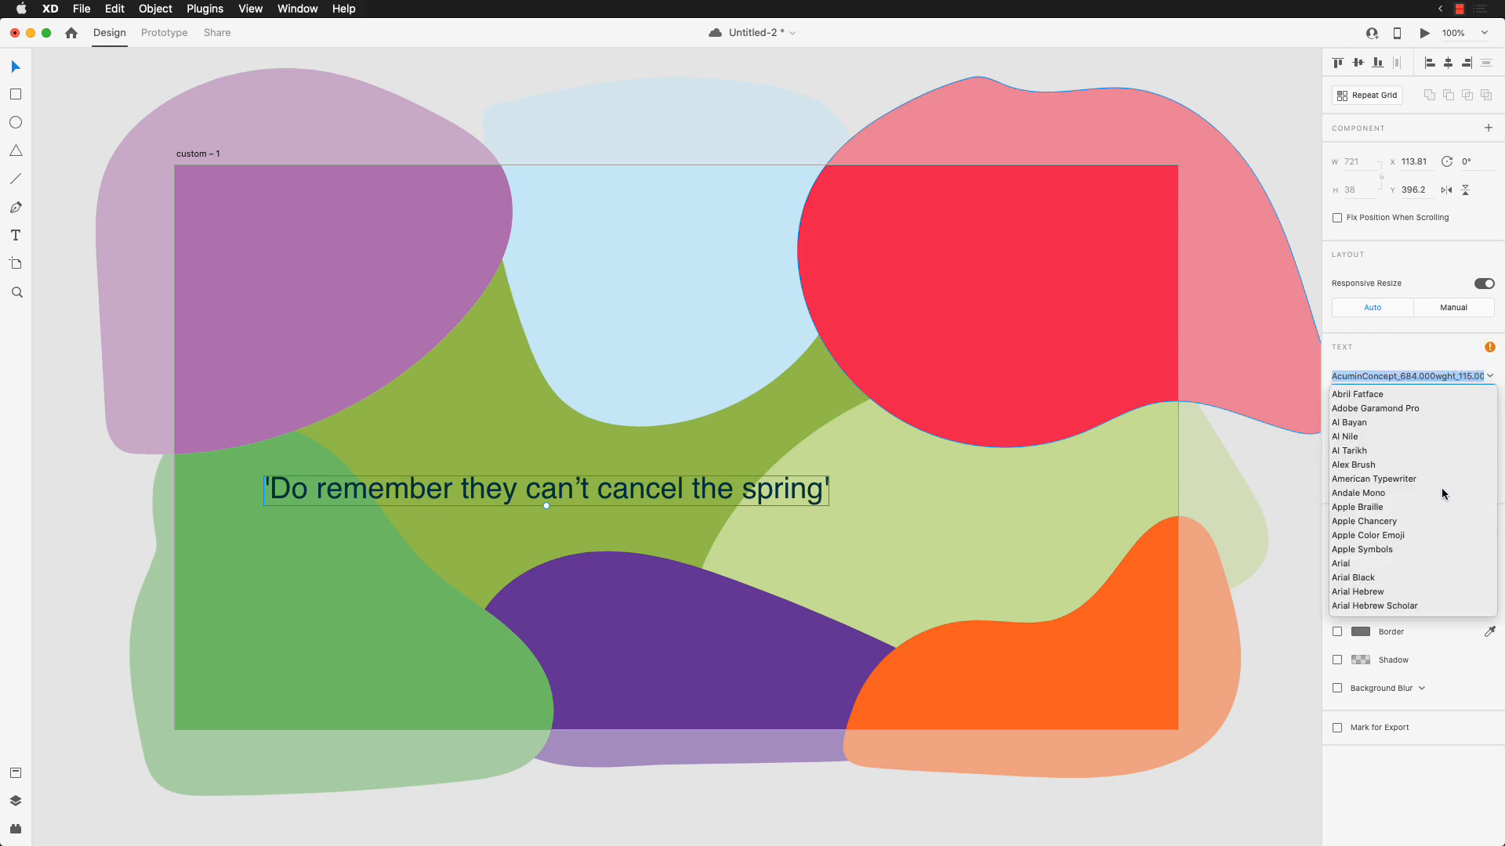
{"action": "scroll", "coordinate": [1406, 578], "scroll_direction": "down", "scroll_amount": 5}
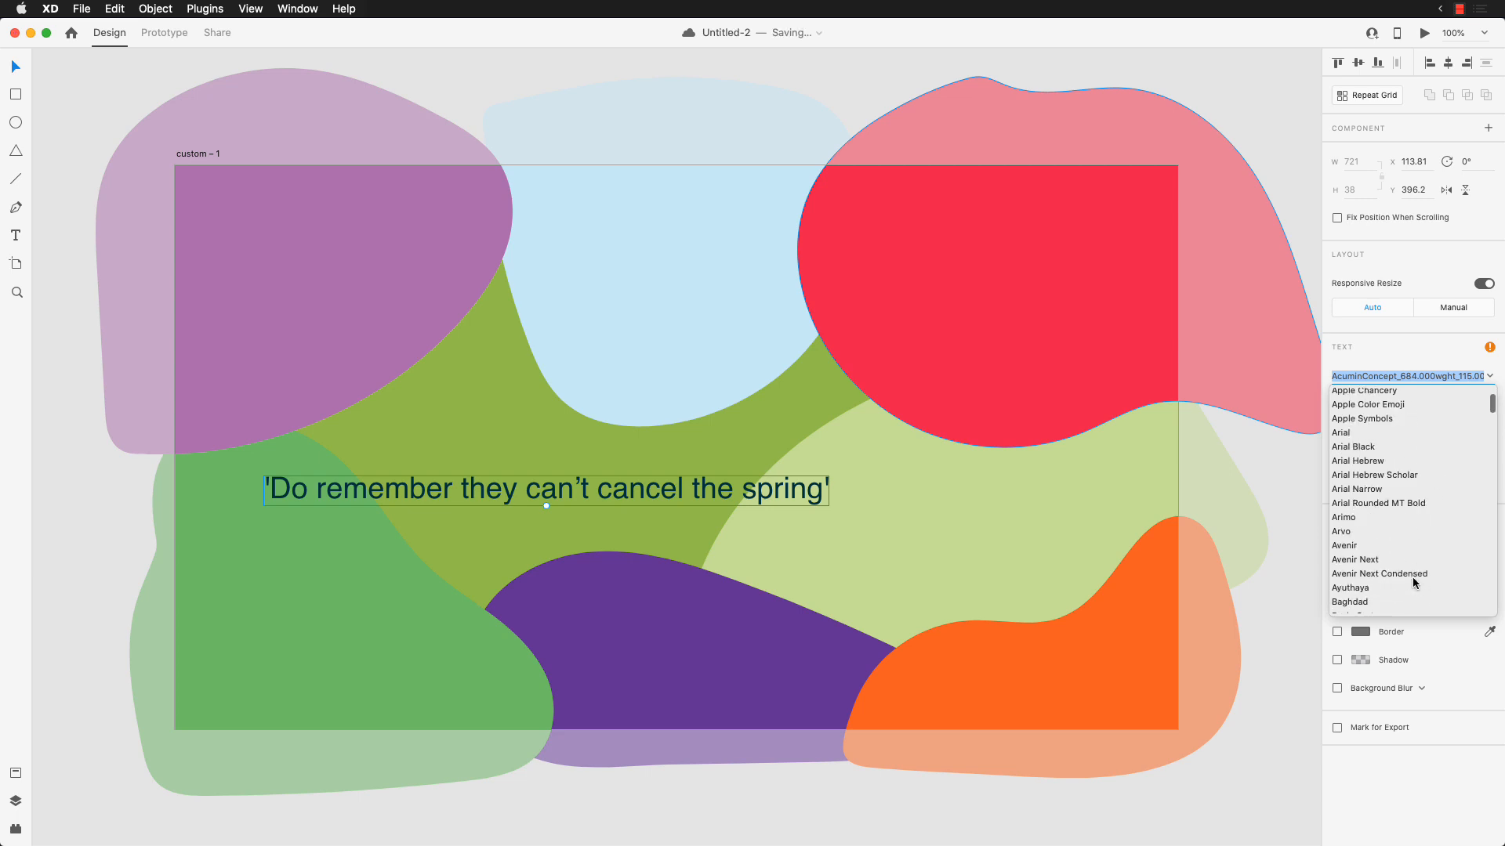
{"action": "scroll", "coordinate": [1412, 577], "scroll_direction": "down", "scroll_amount": 4}
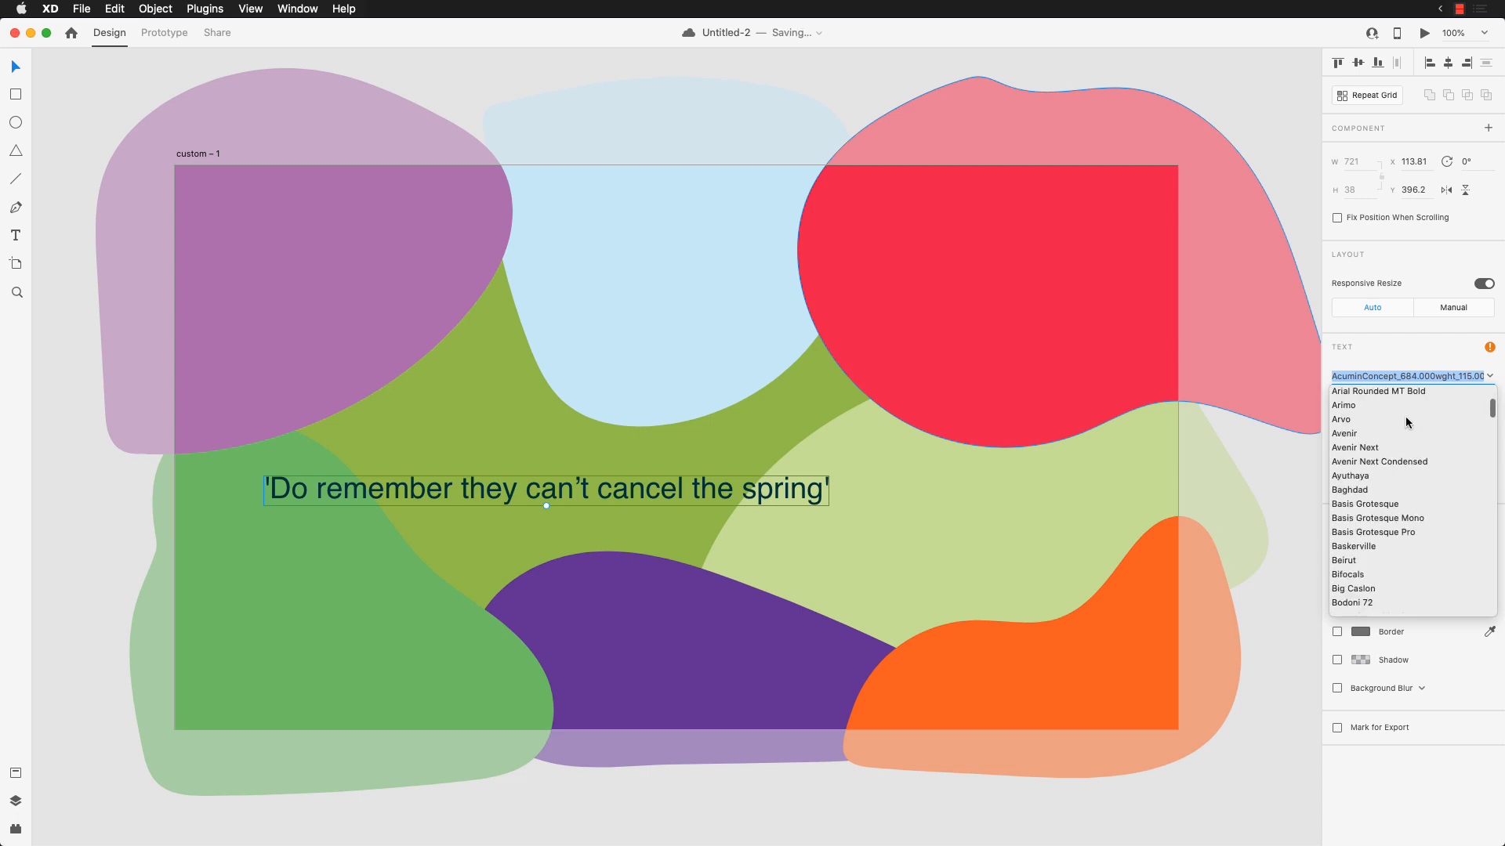
{"action": "left_click", "coordinate": [1377, 406]}
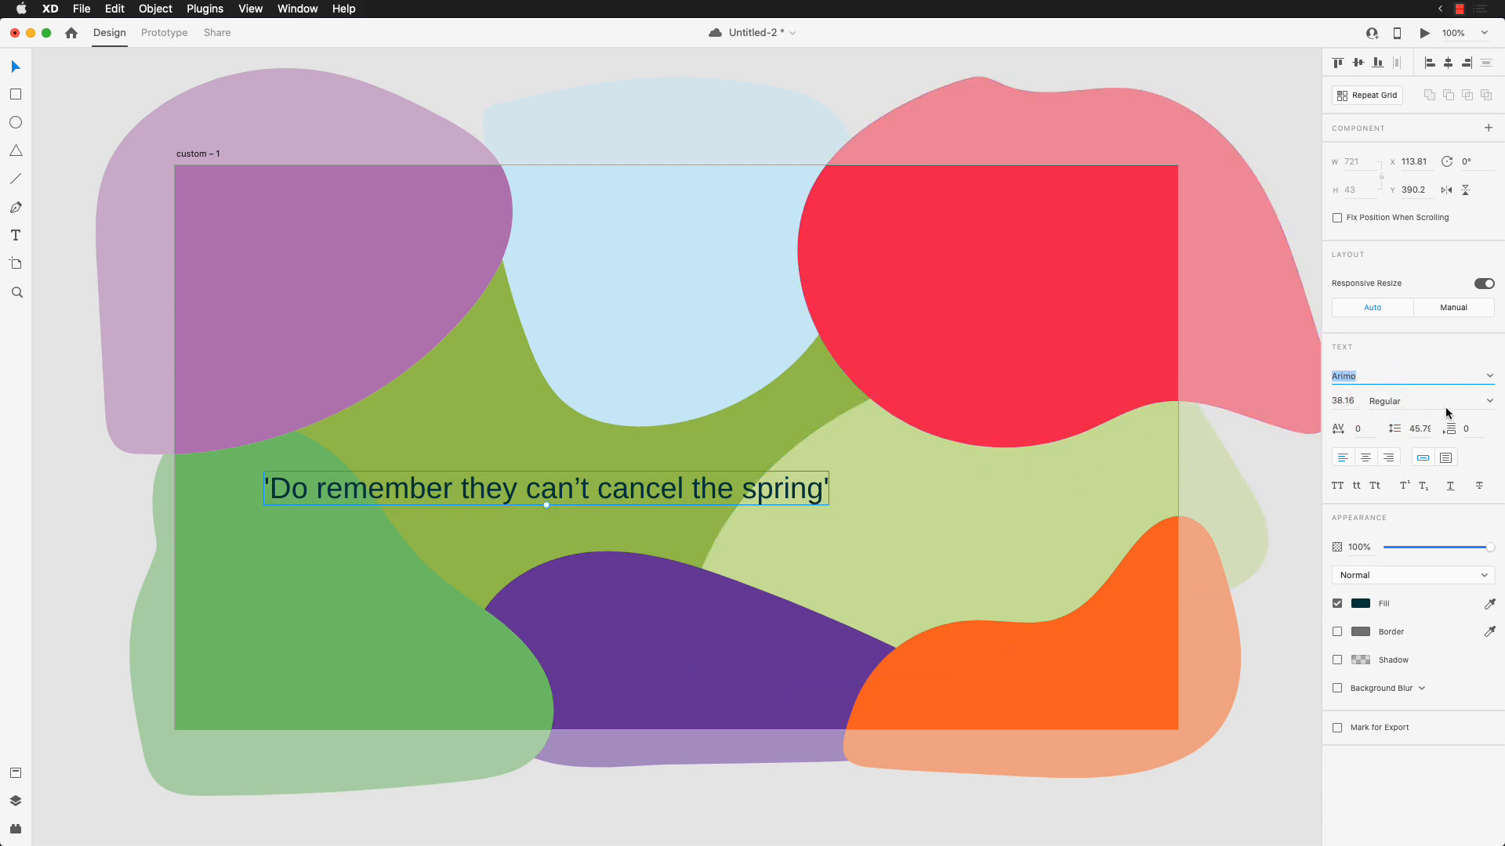
{"action": "left_click", "coordinate": [1481, 402]}
{"action": "left_click", "coordinate": [1461, 433]}
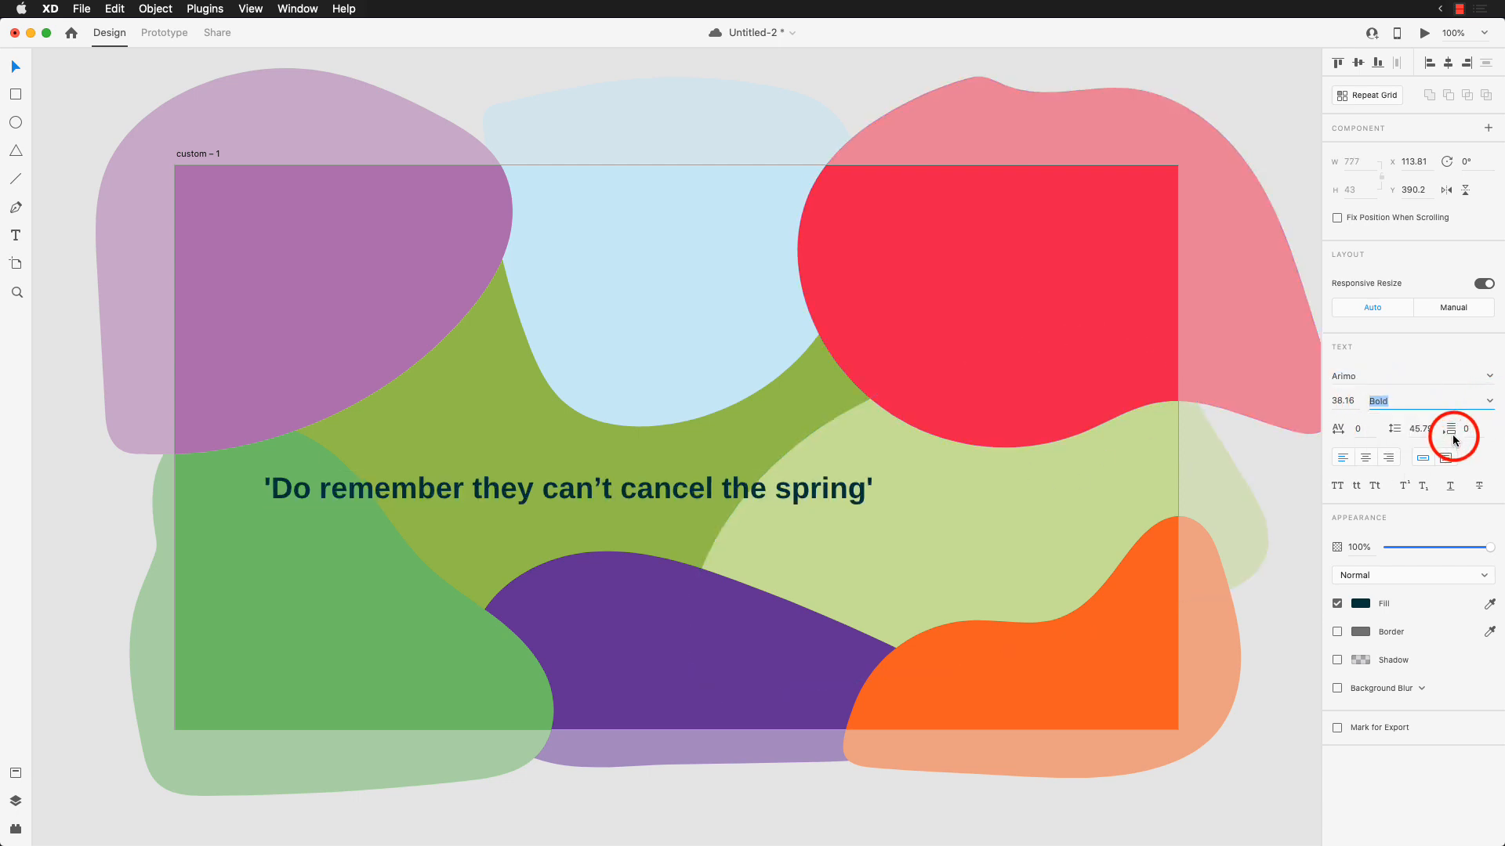
{"action": "left_click", "coordinate": [69, 456]}
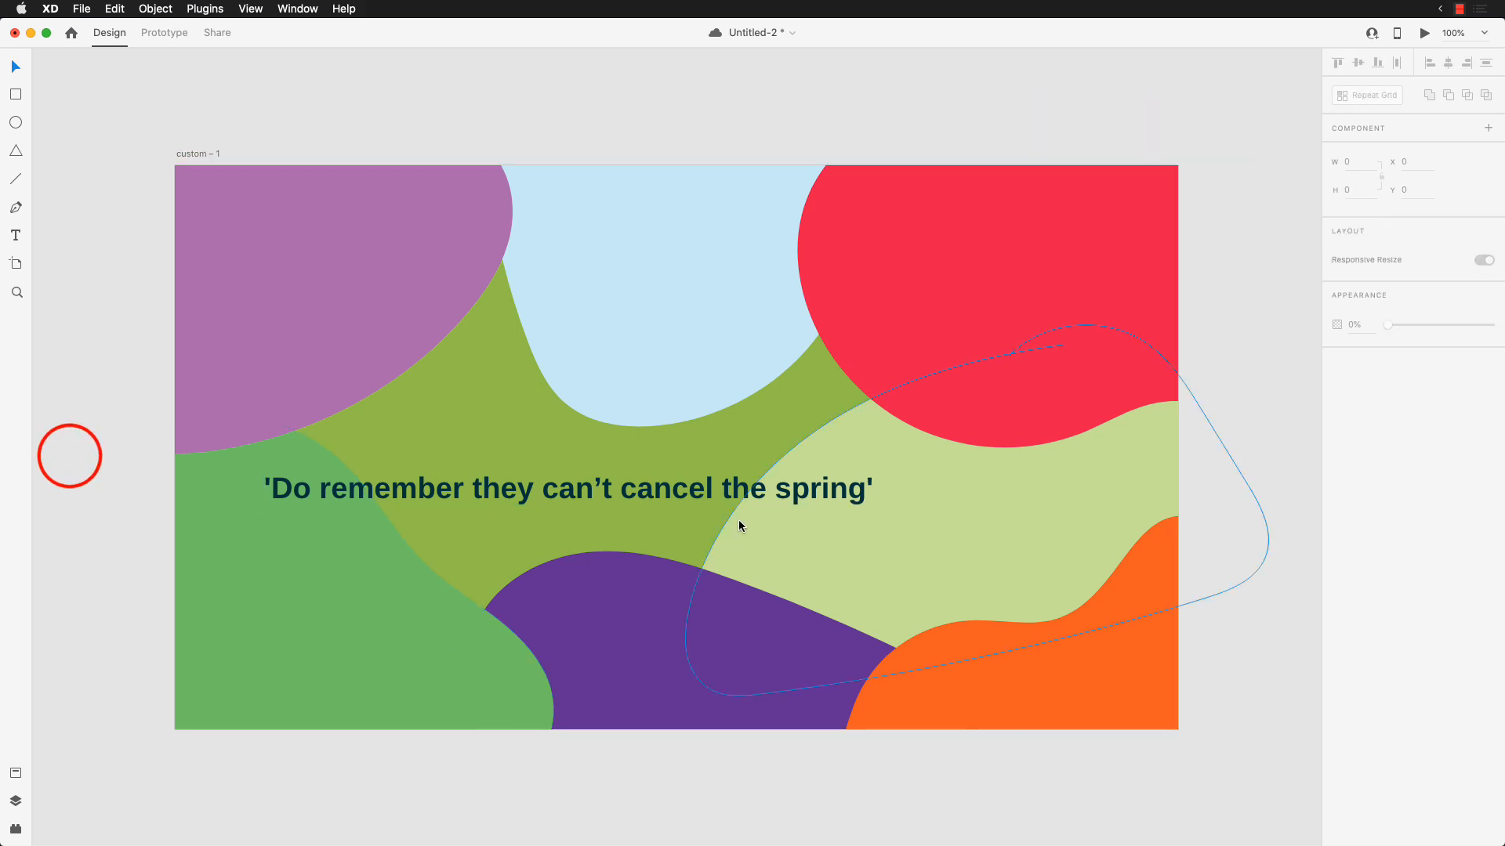
Step: Move the quote slightly up and right to about X 136, Y 378 and deselect it
{"action": "left_click", "coordinate": [742, 490]}
{"action": "left_click", "coordinate": [520, 86]}
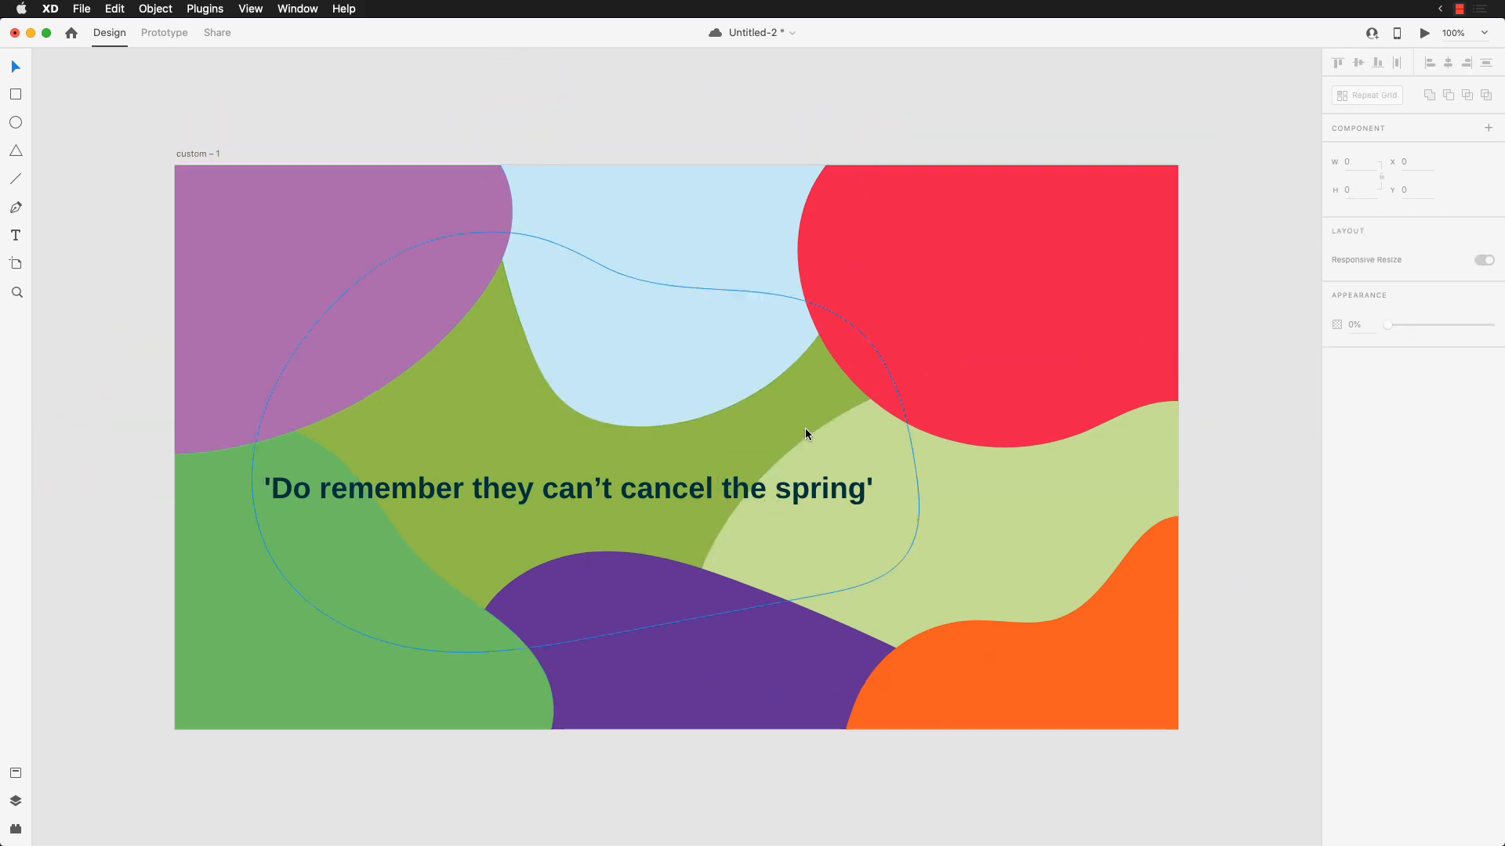
{"action": "left_click_drag", "start_coordinate": [697, 491], "coordinate": [714, 483]}
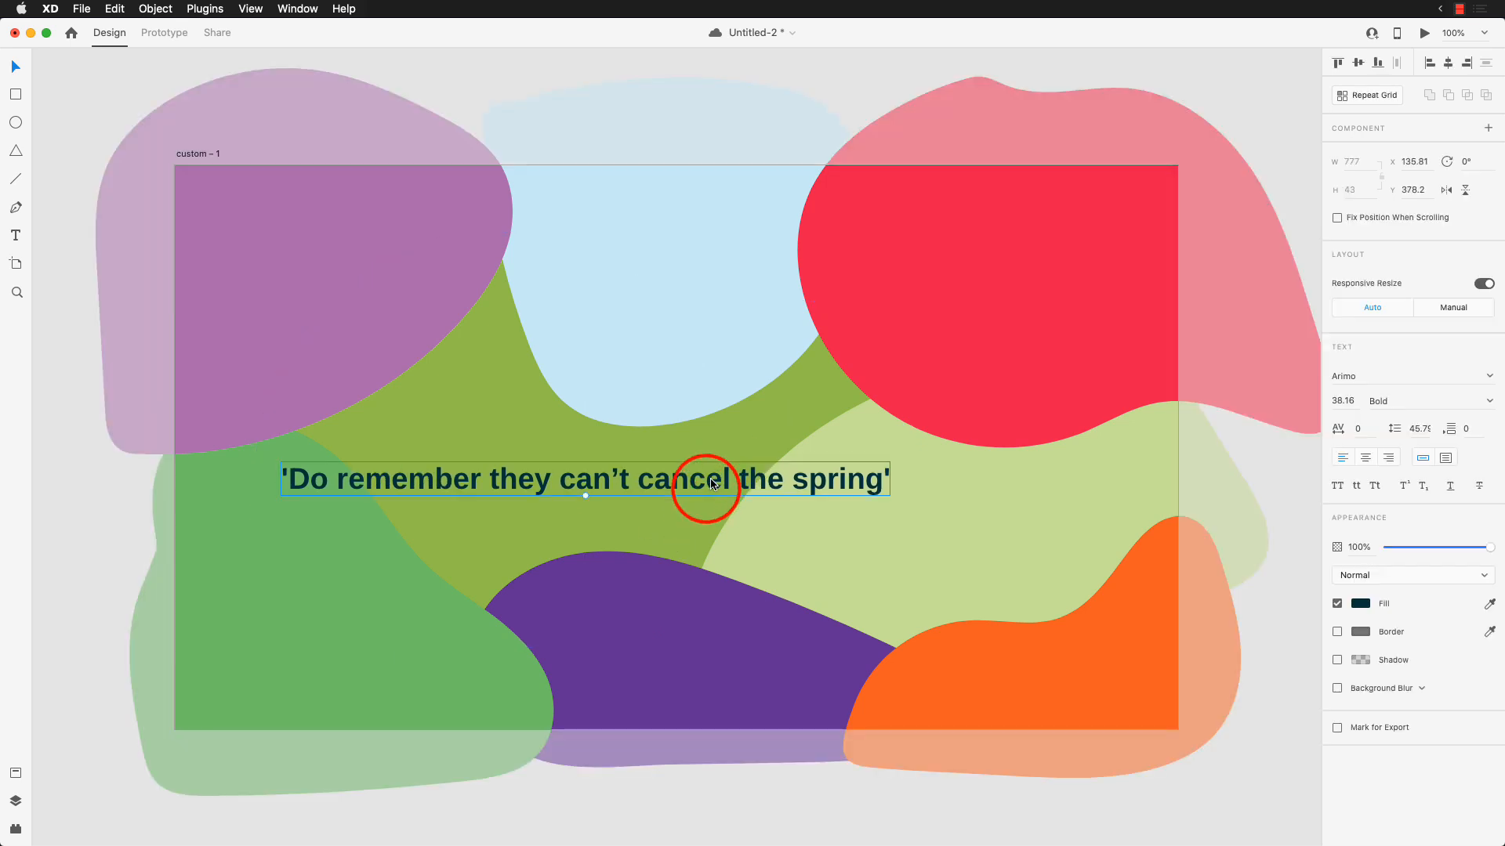
{"action": "left_click", "coordinate": [102, 133]}
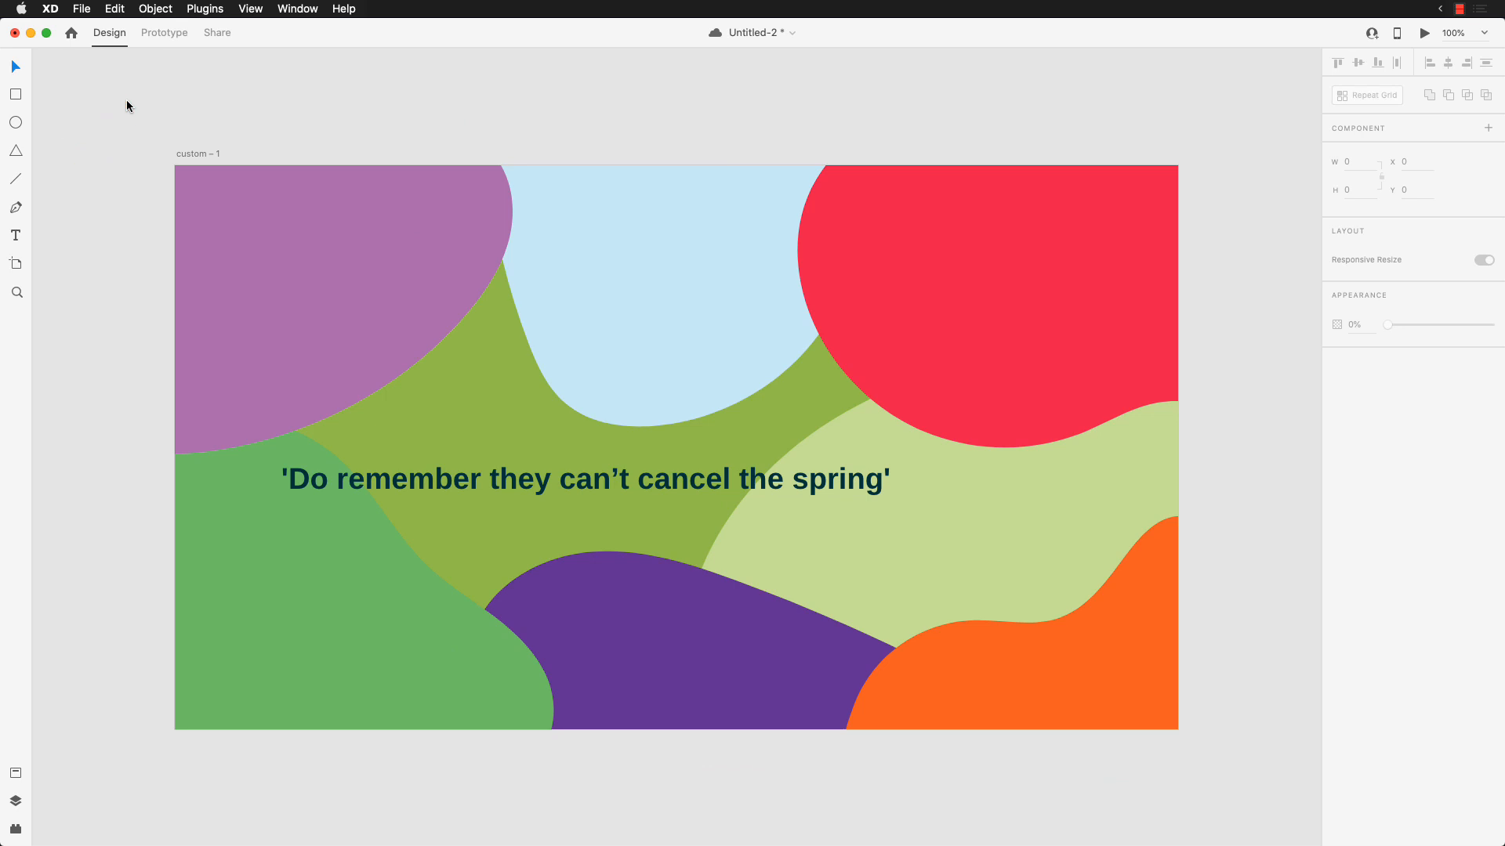
Step: Export the whole custom – 1 artboard from XD to After Effects and switch to After Effects
{"action": "left_click", "coordinate": [188, 154]}
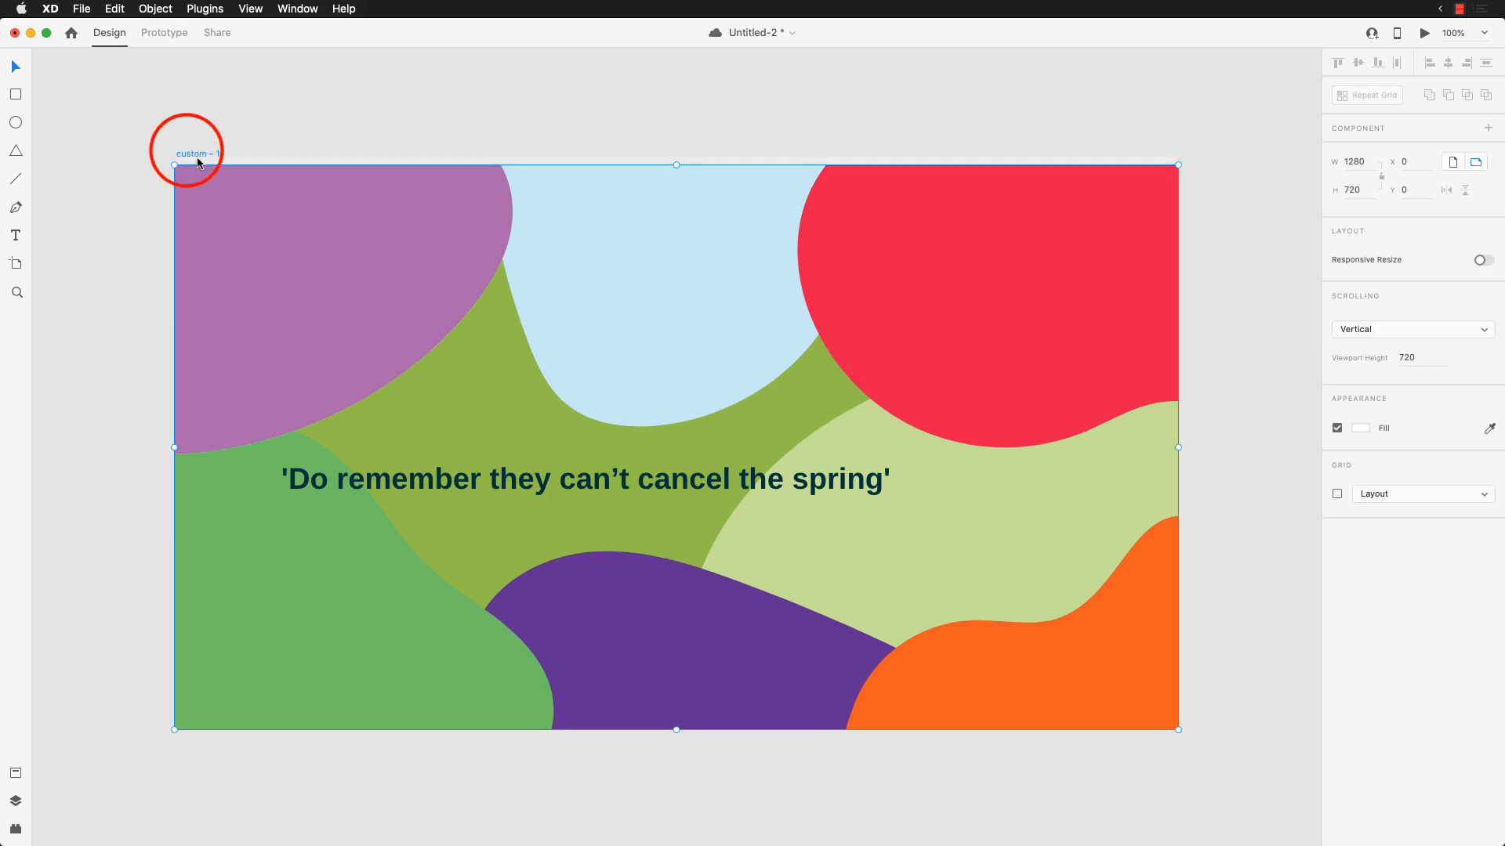
{"action": "left_click", "coordinate": [213, 138]}
{"action": "left_click", "coordinate": [202, 154]}
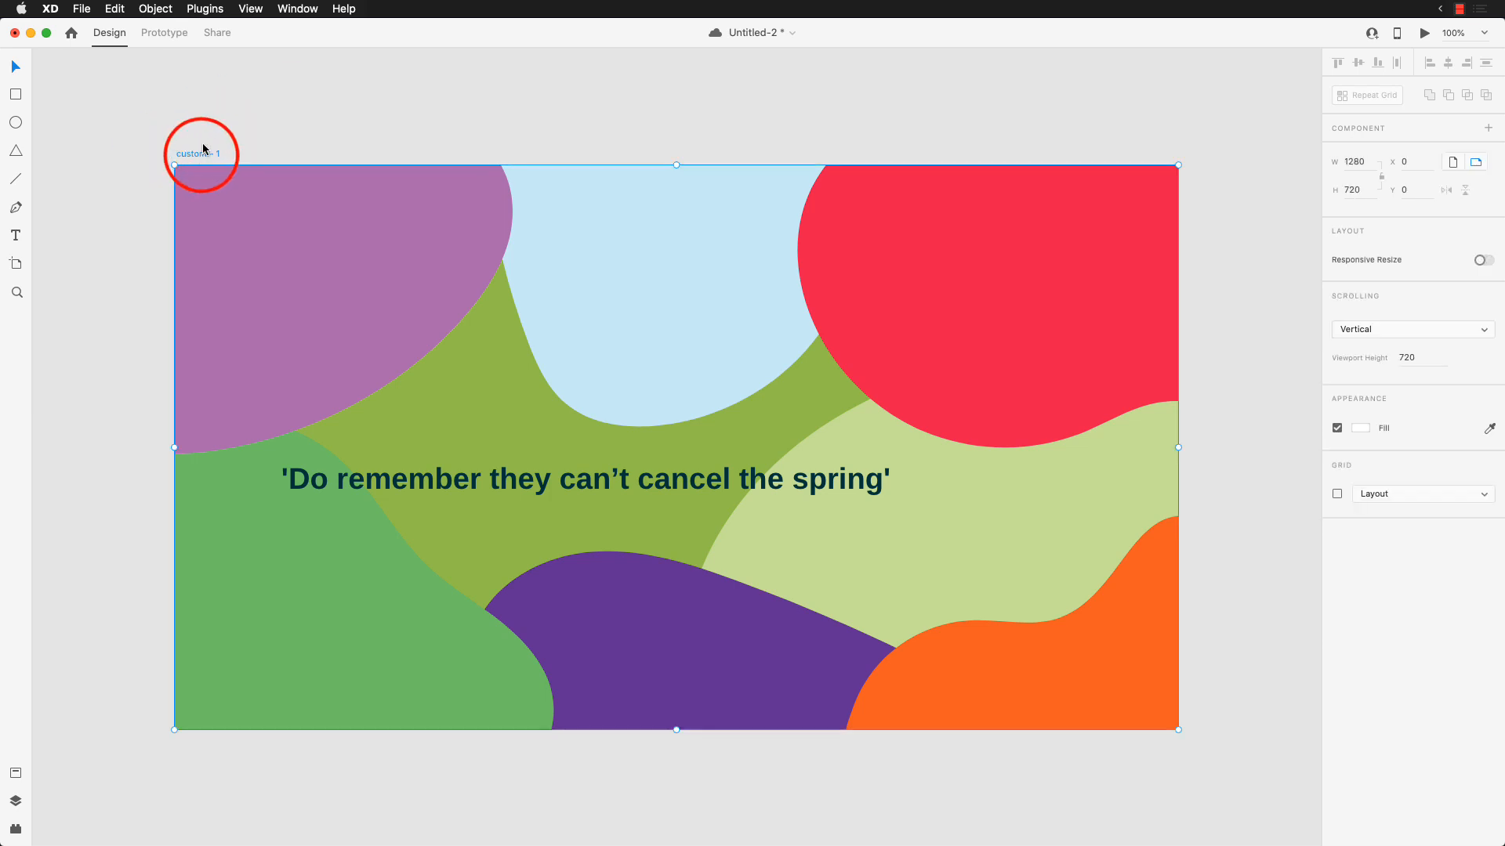
{"action": "key", "text": "alt+super+f"}
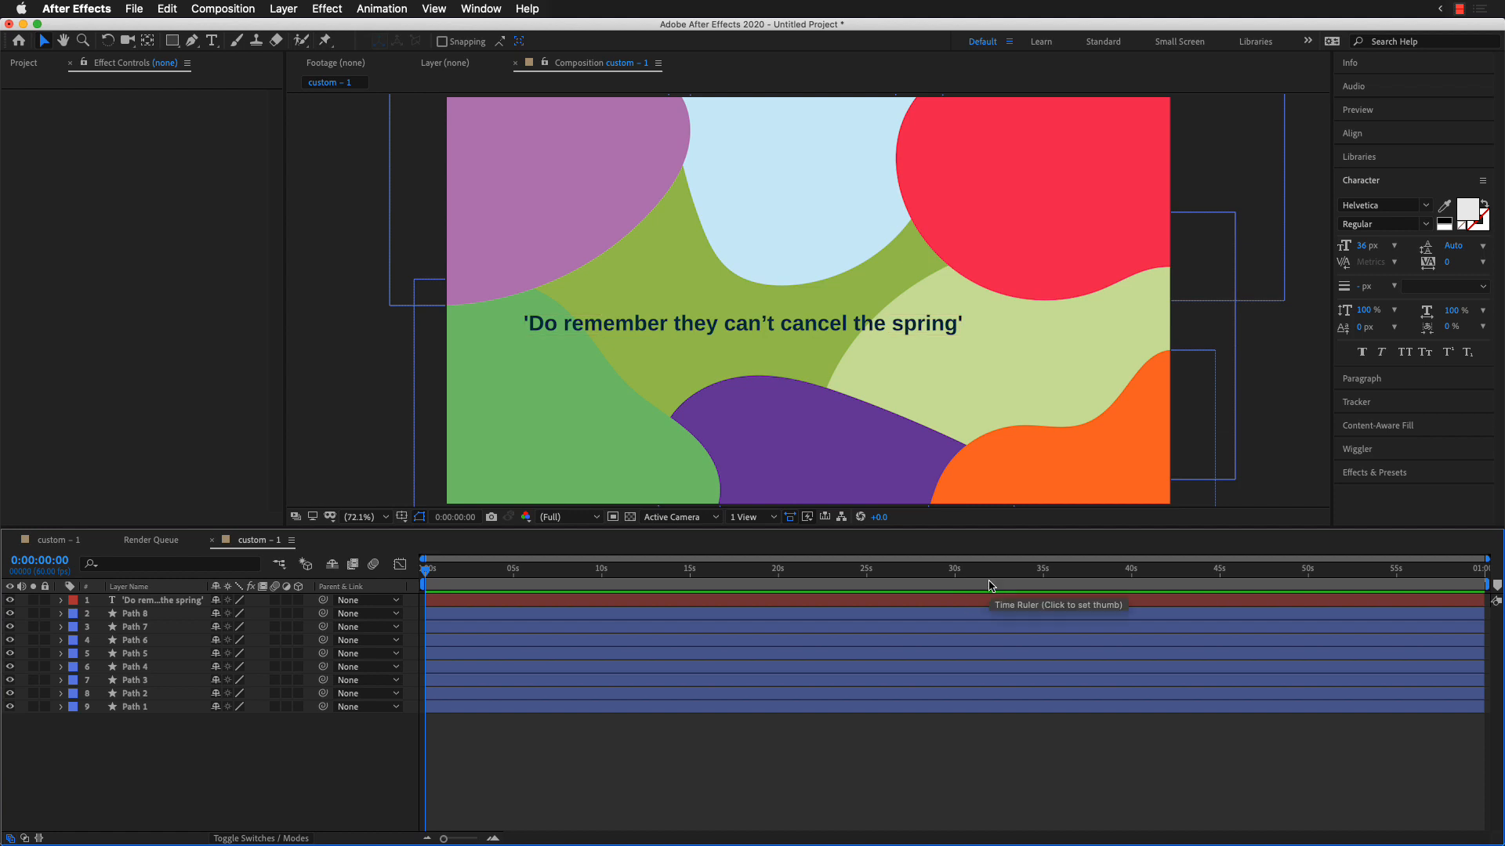
Step: Set the custom – 1 composition's frame rate to 25 fps and its duration to 4 seconds
{"action": "key", "text": "super+k"}
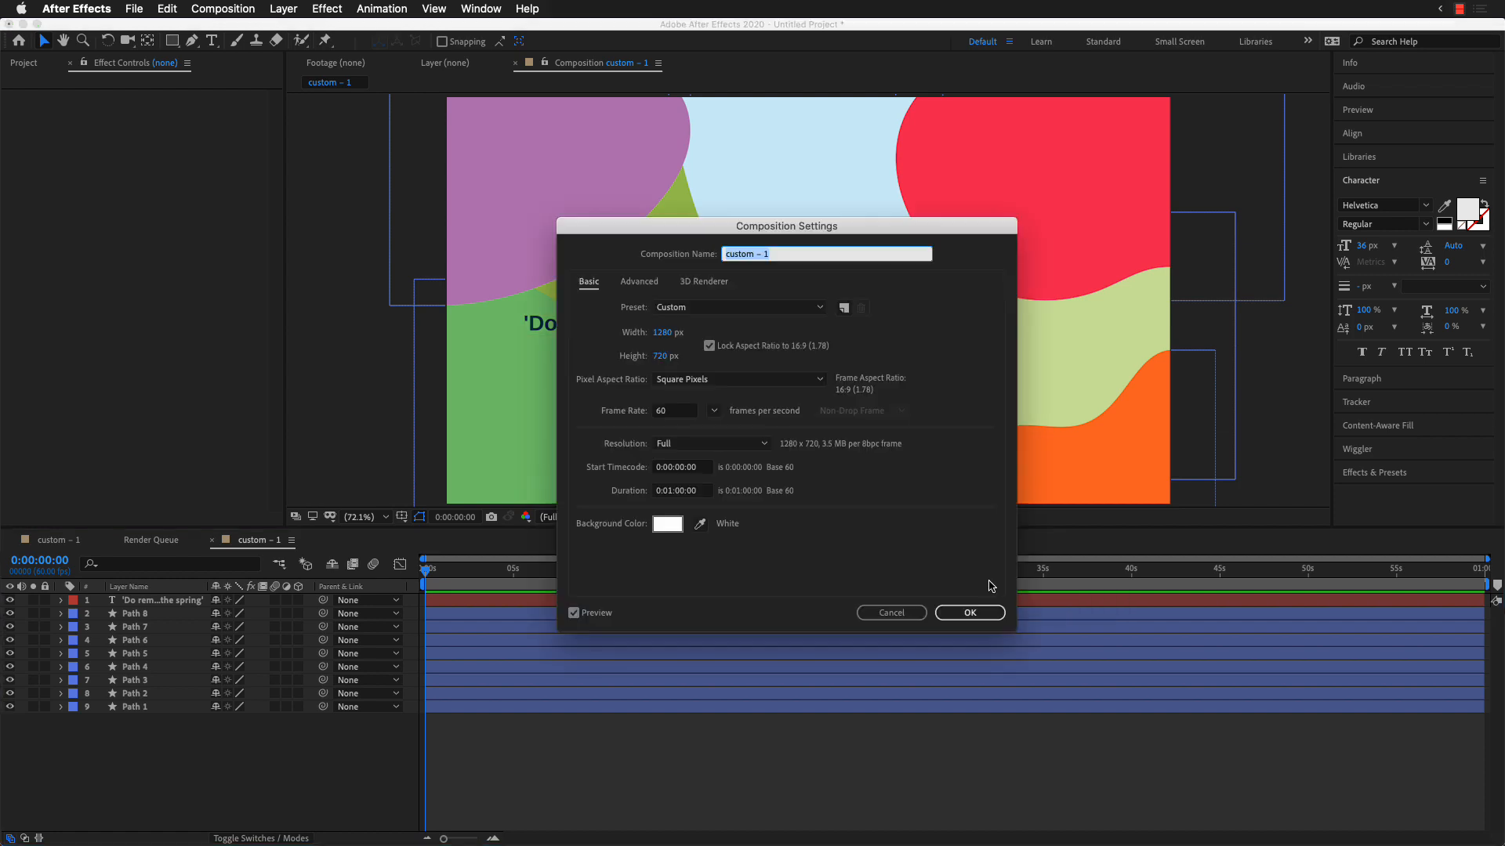
{"action": "left_click", "coordinate": [689, 413]}
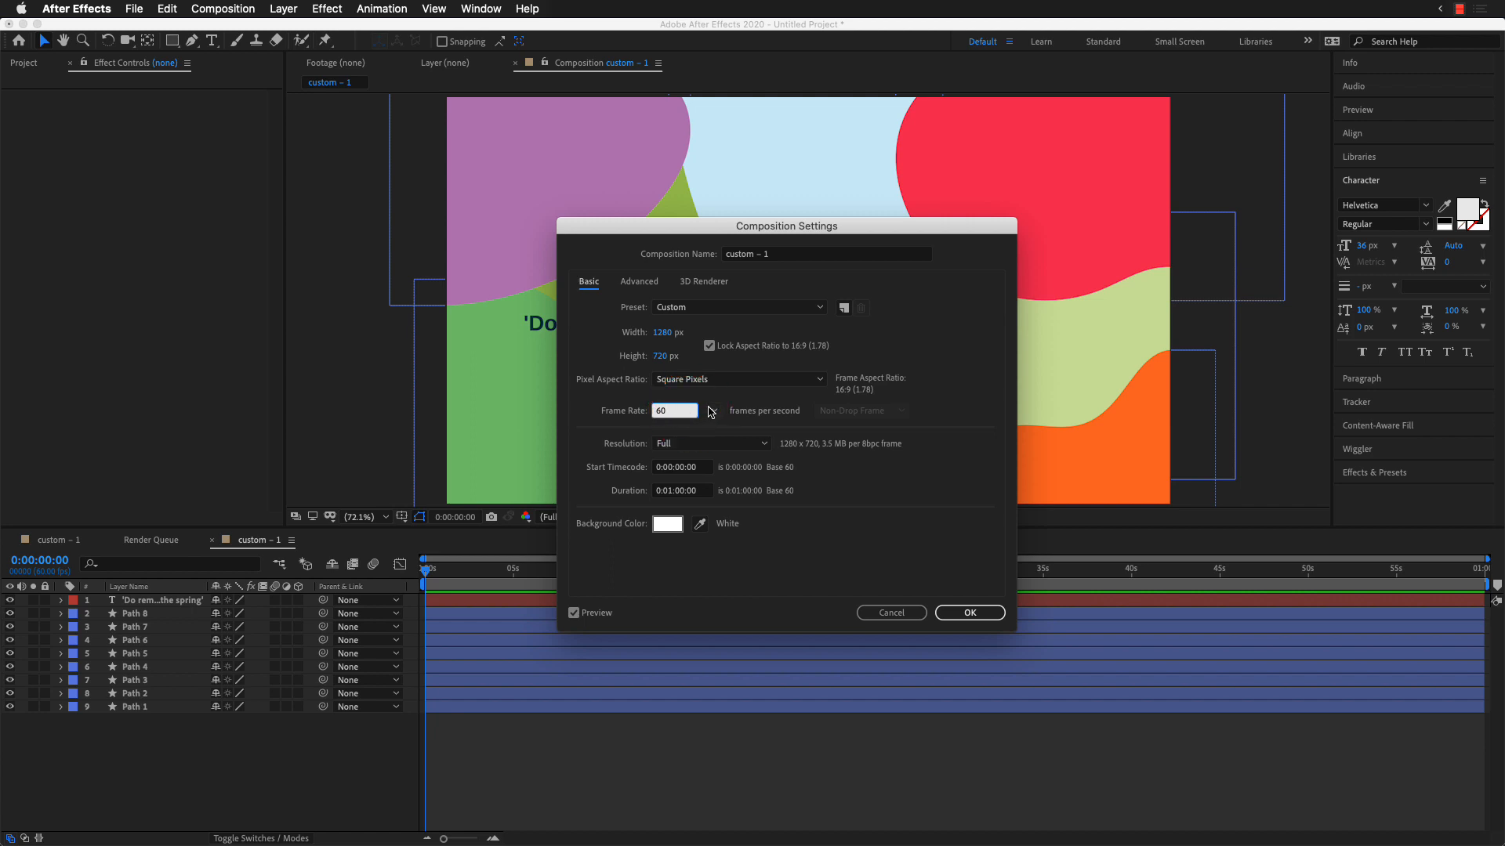
{"action": "left_click", "coordinate": [712, 410]}
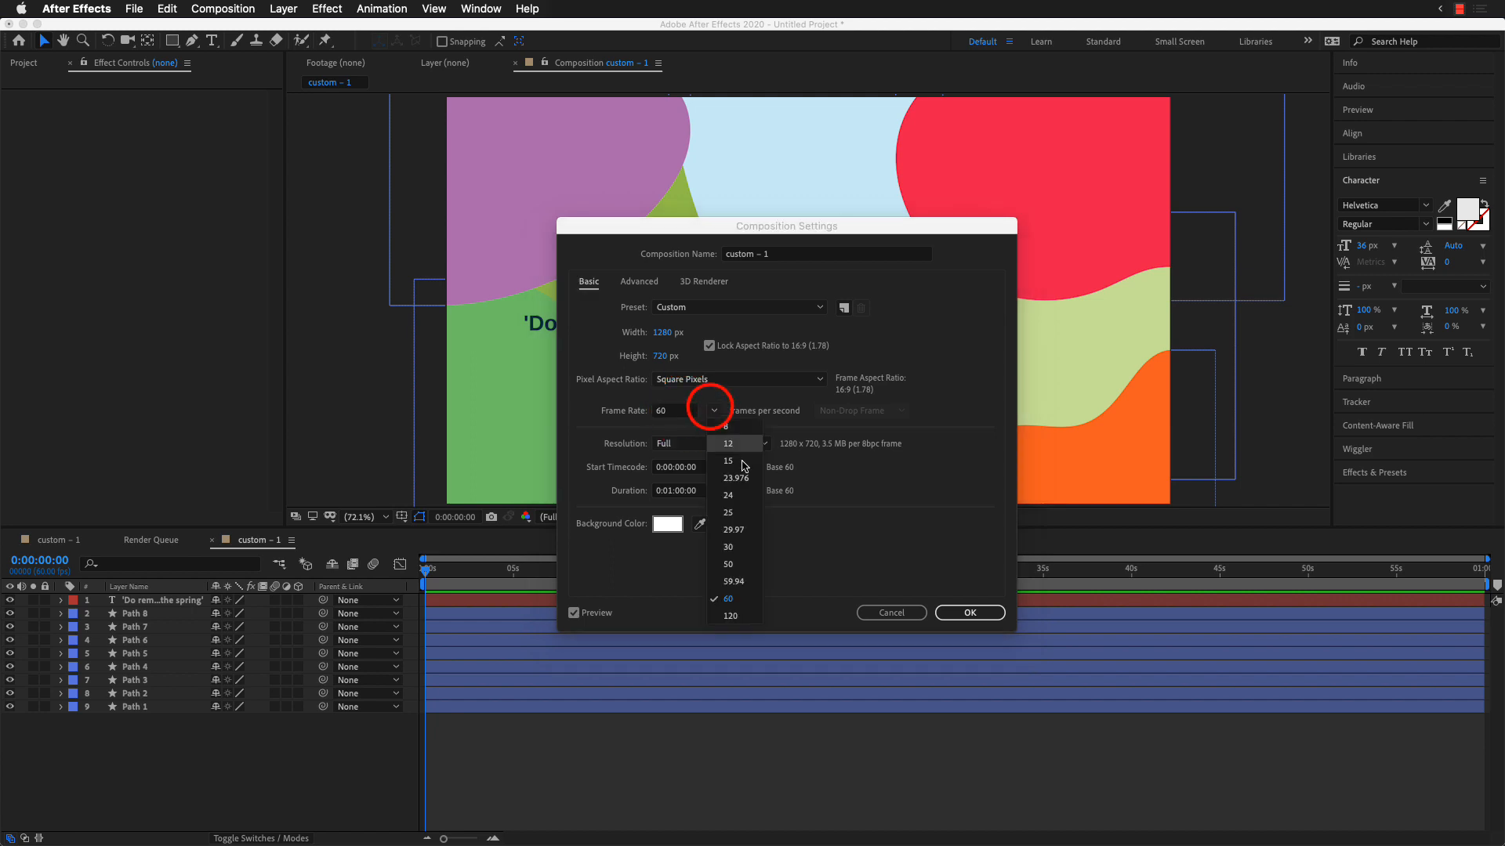
{"action": "left_click", "coordinate": [681, 490]}
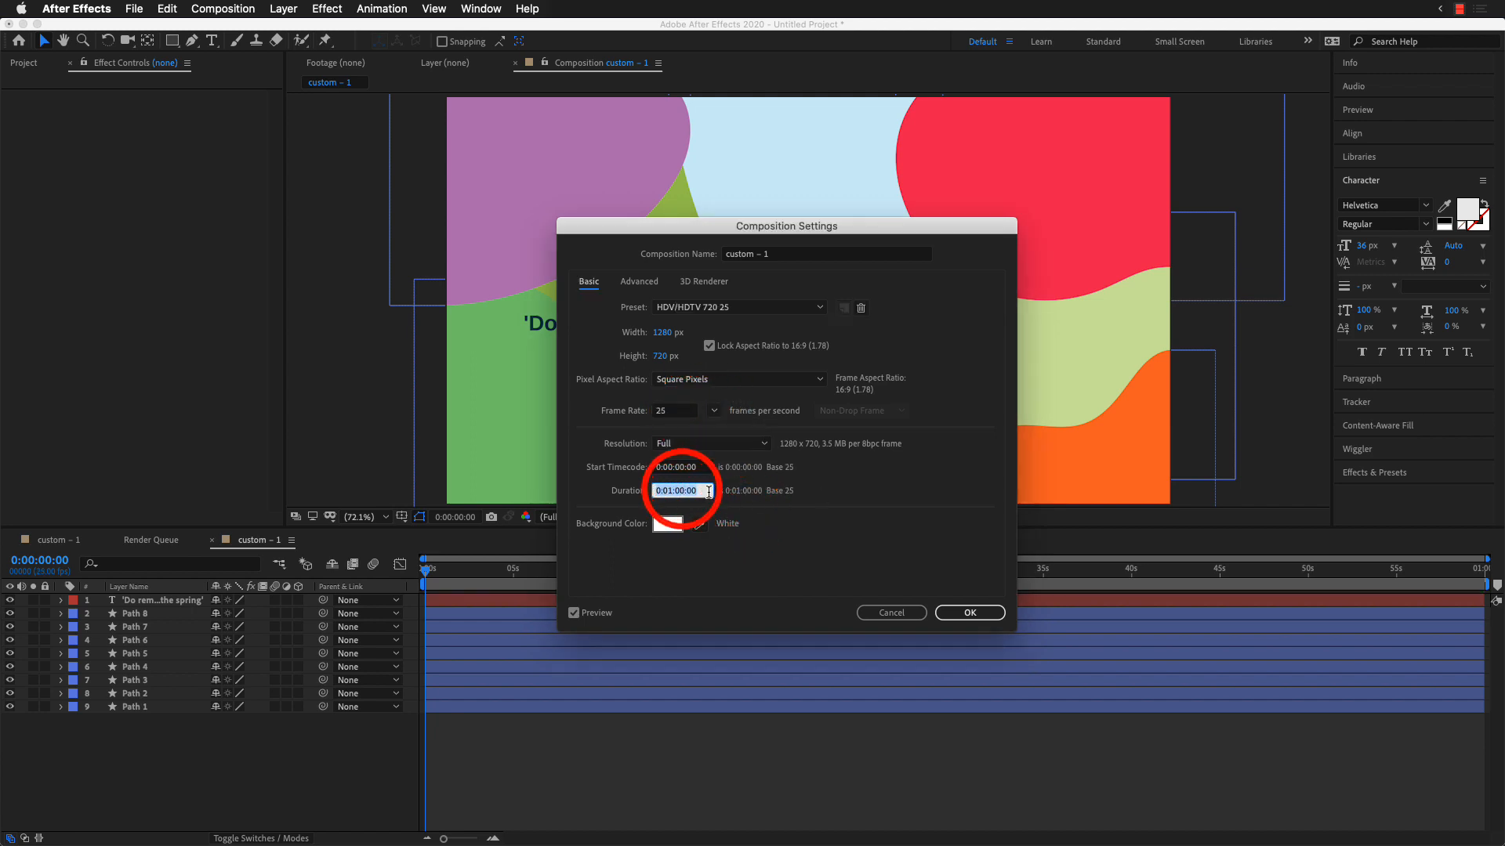
{"action": "type", "text": "4:00"}
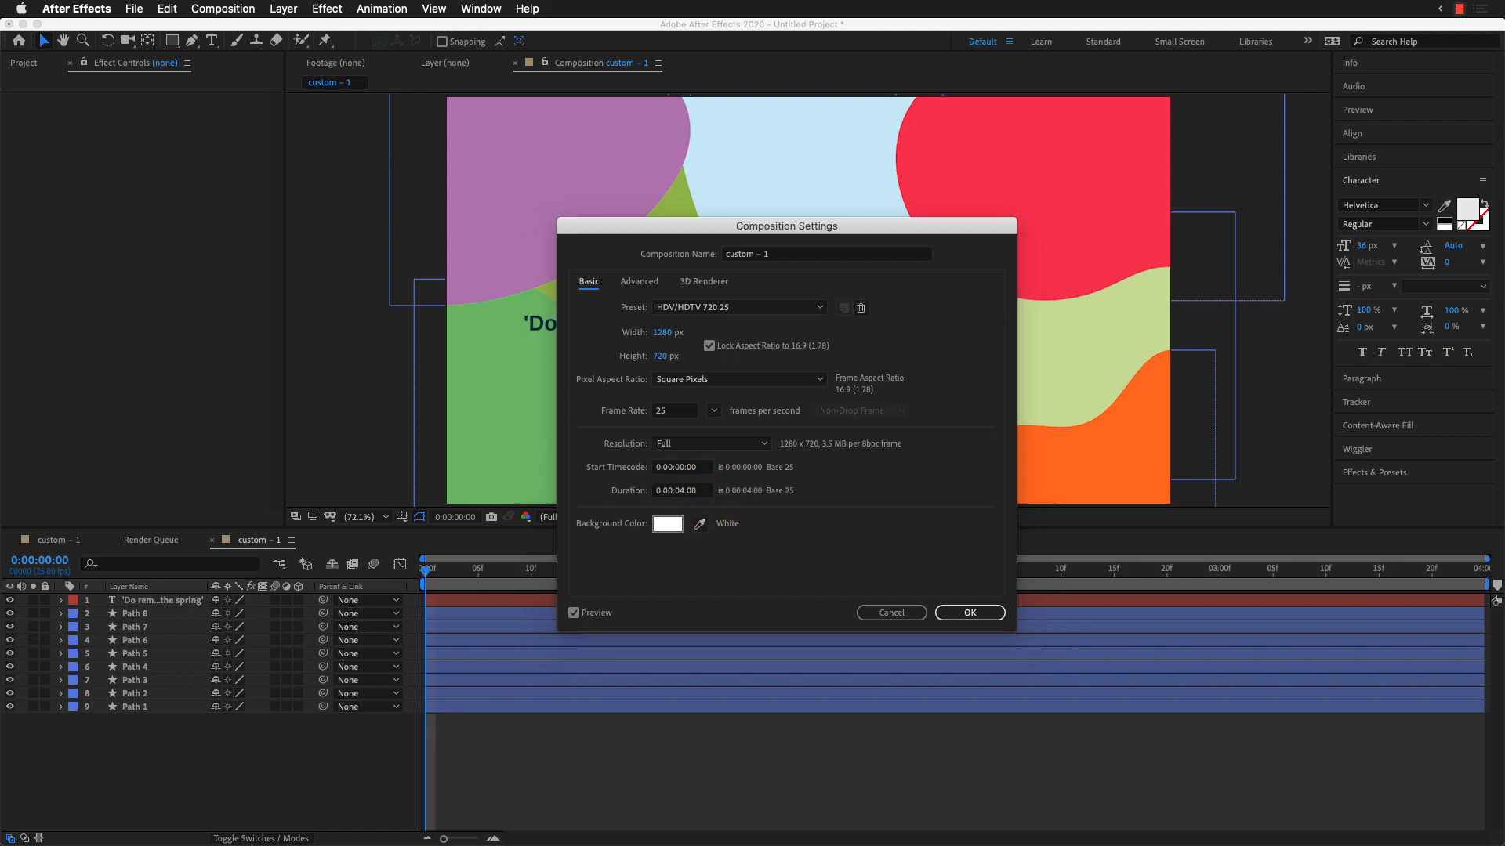
{"action": "key", "text": "Return"}
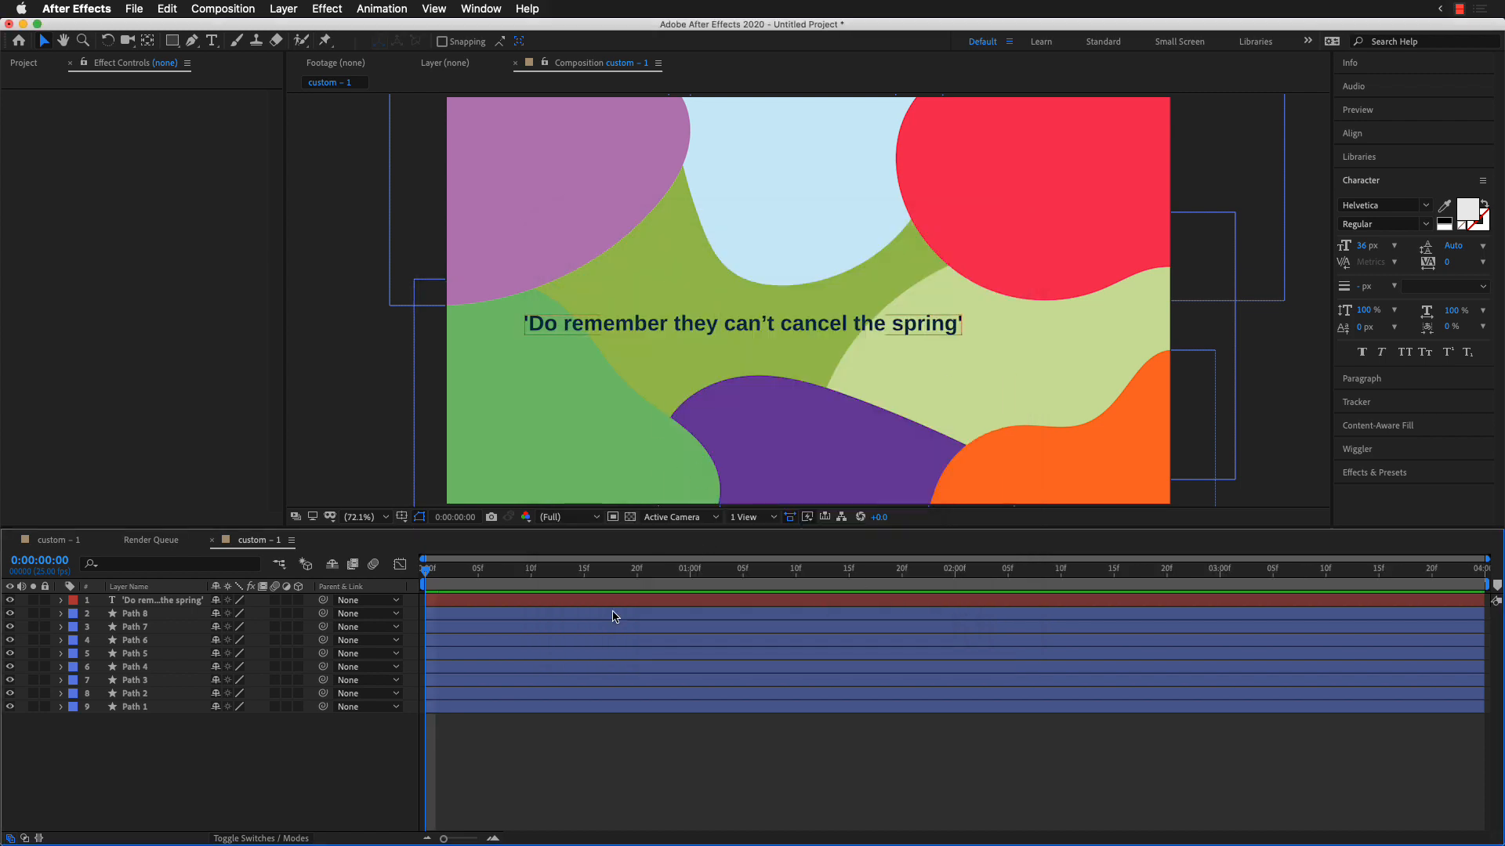
Step: Move the current time to the 3-second mark, 0:00:03:00
{"action": "left_click", "coordinate": [1220, 570]}
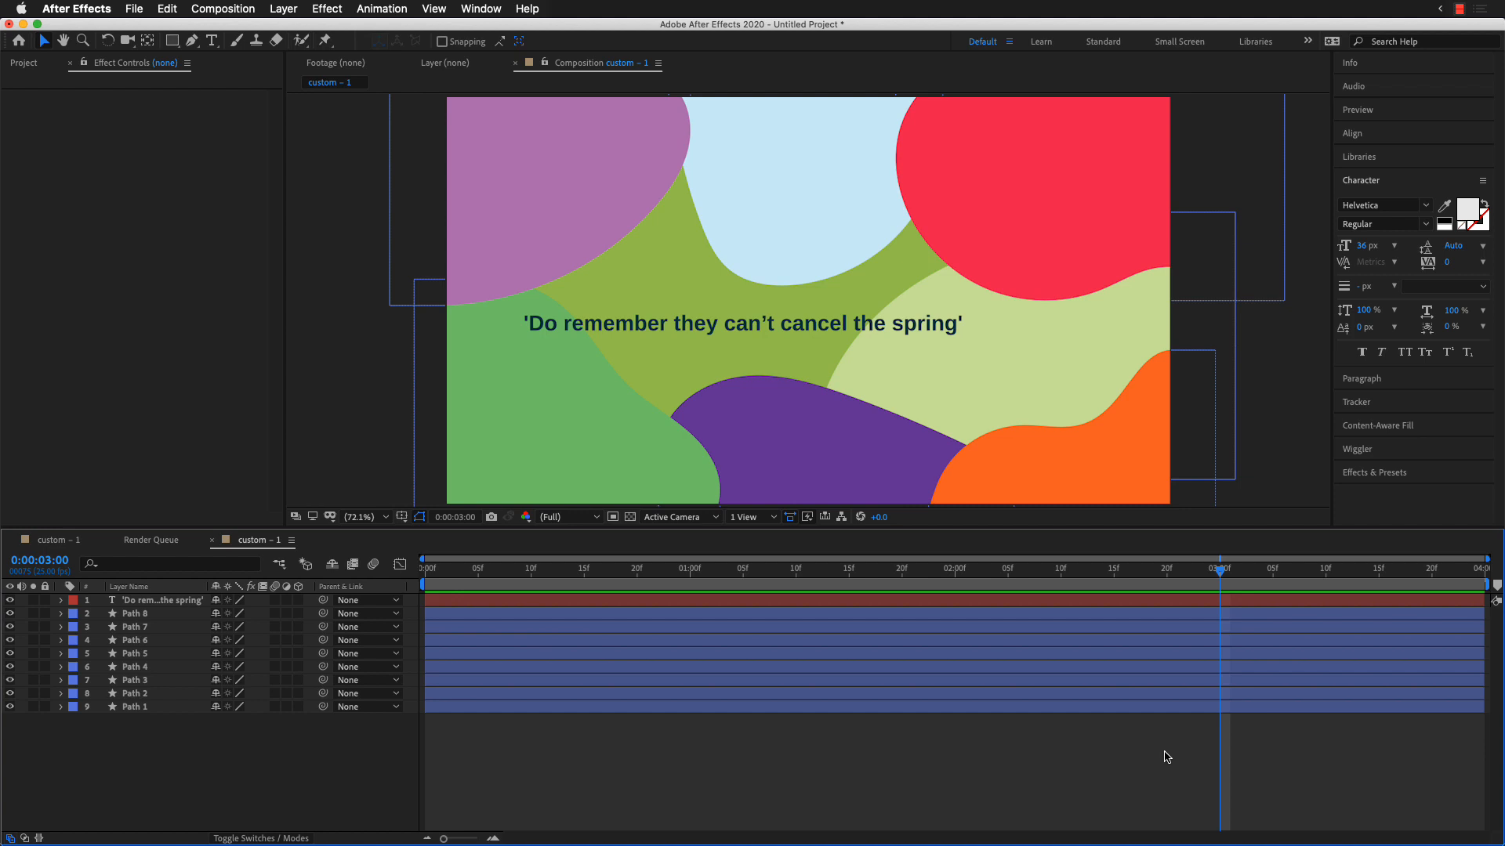
Step: Add a position keyframe to all nine layers at the 3-second mark and deselect them
{"action": "key", "text": "super+a"}
{"action": "left_click", "coordinate": [1164, 751]}
{"action": "left_click", "coordinate": [1087, 752]}
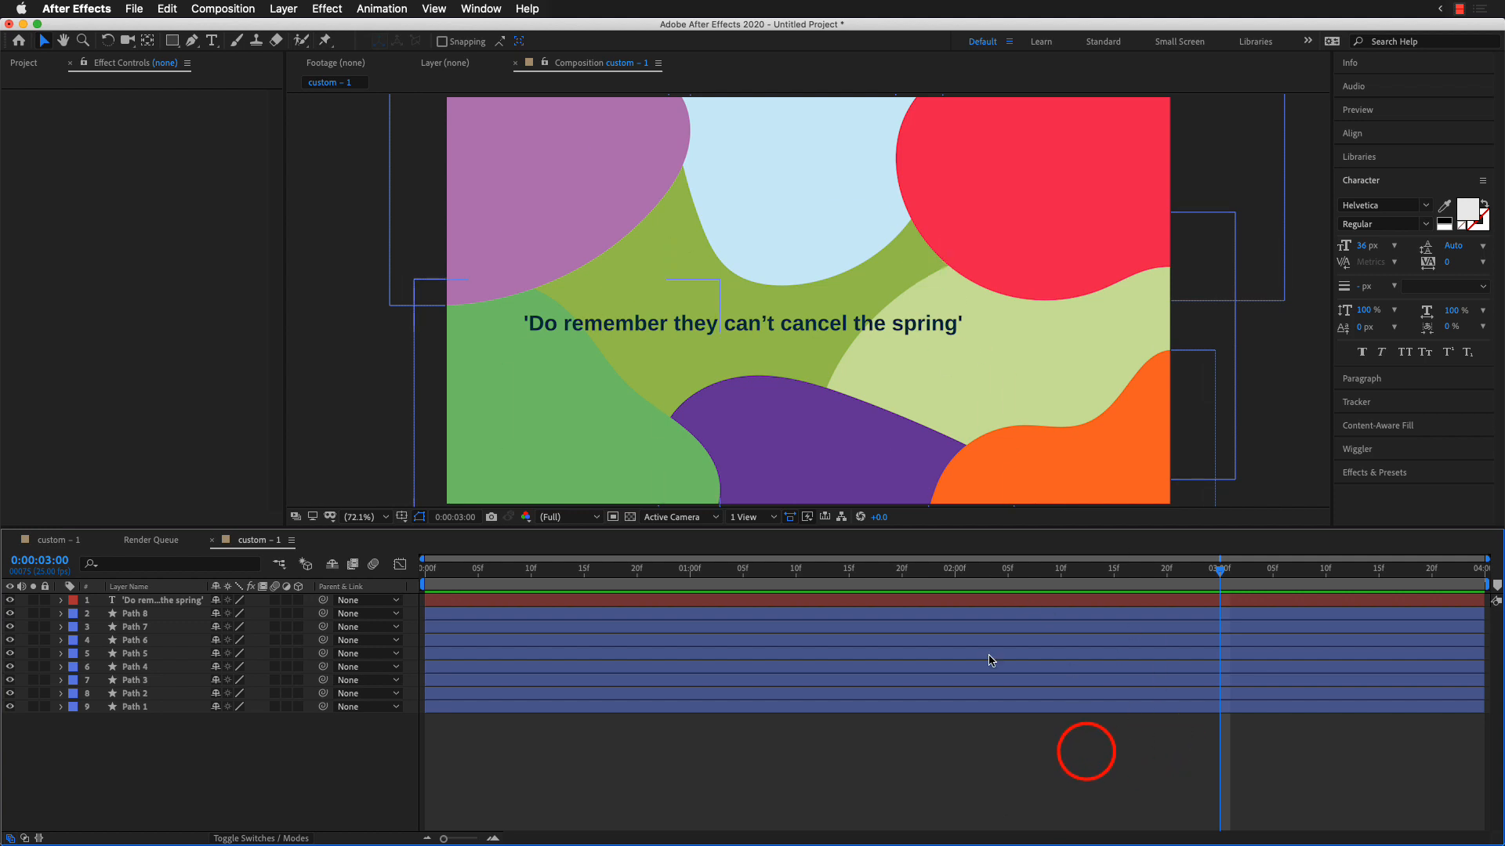
{"action": "left_click", "coordinate": [1095, 753]}
{"action": "key", "text": "super+a"}
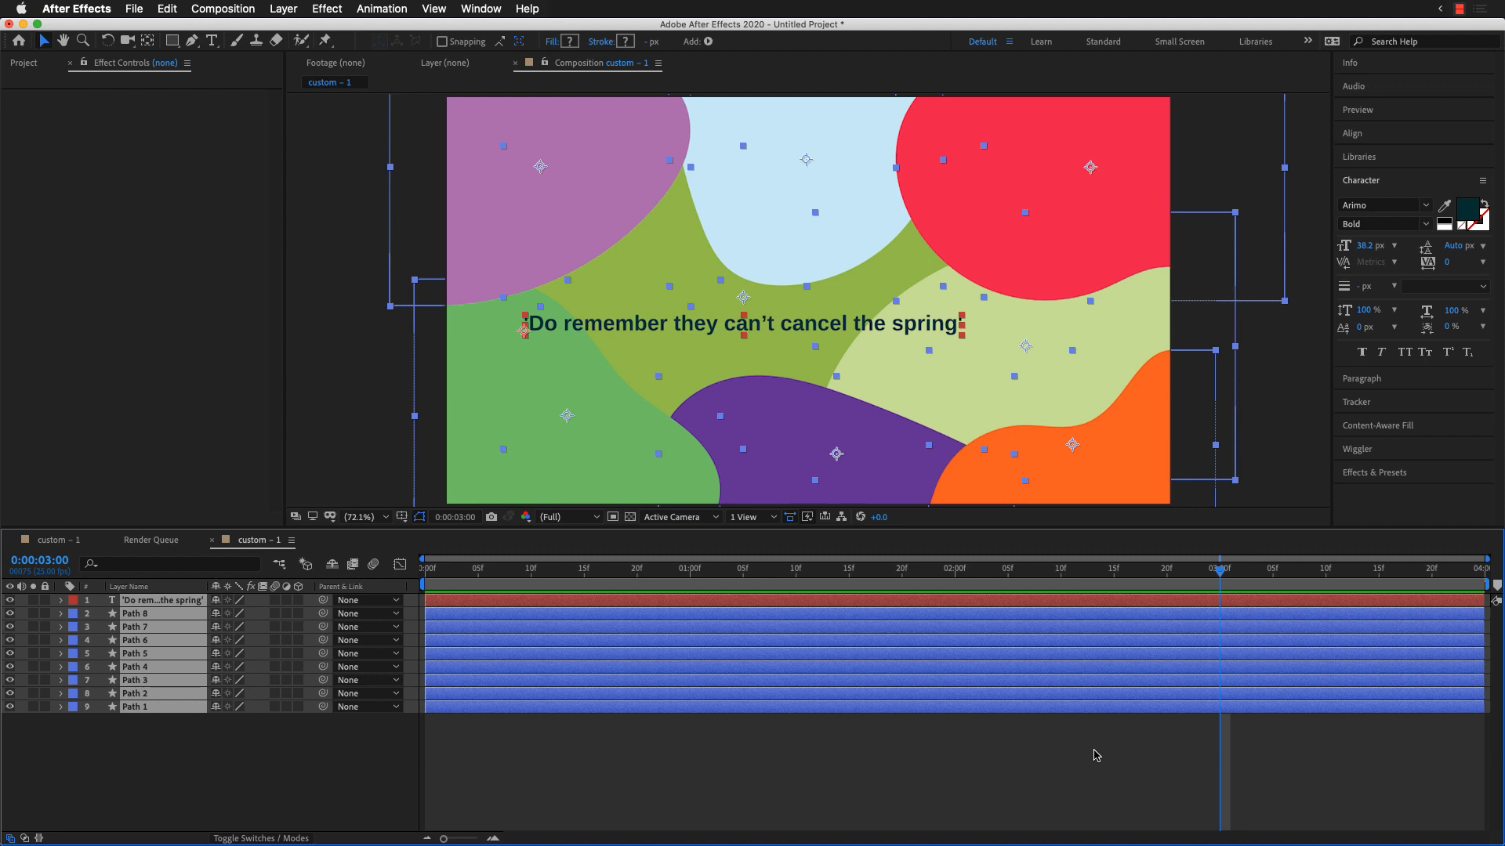
{"action": "key", "text": "alt+shift+p"}
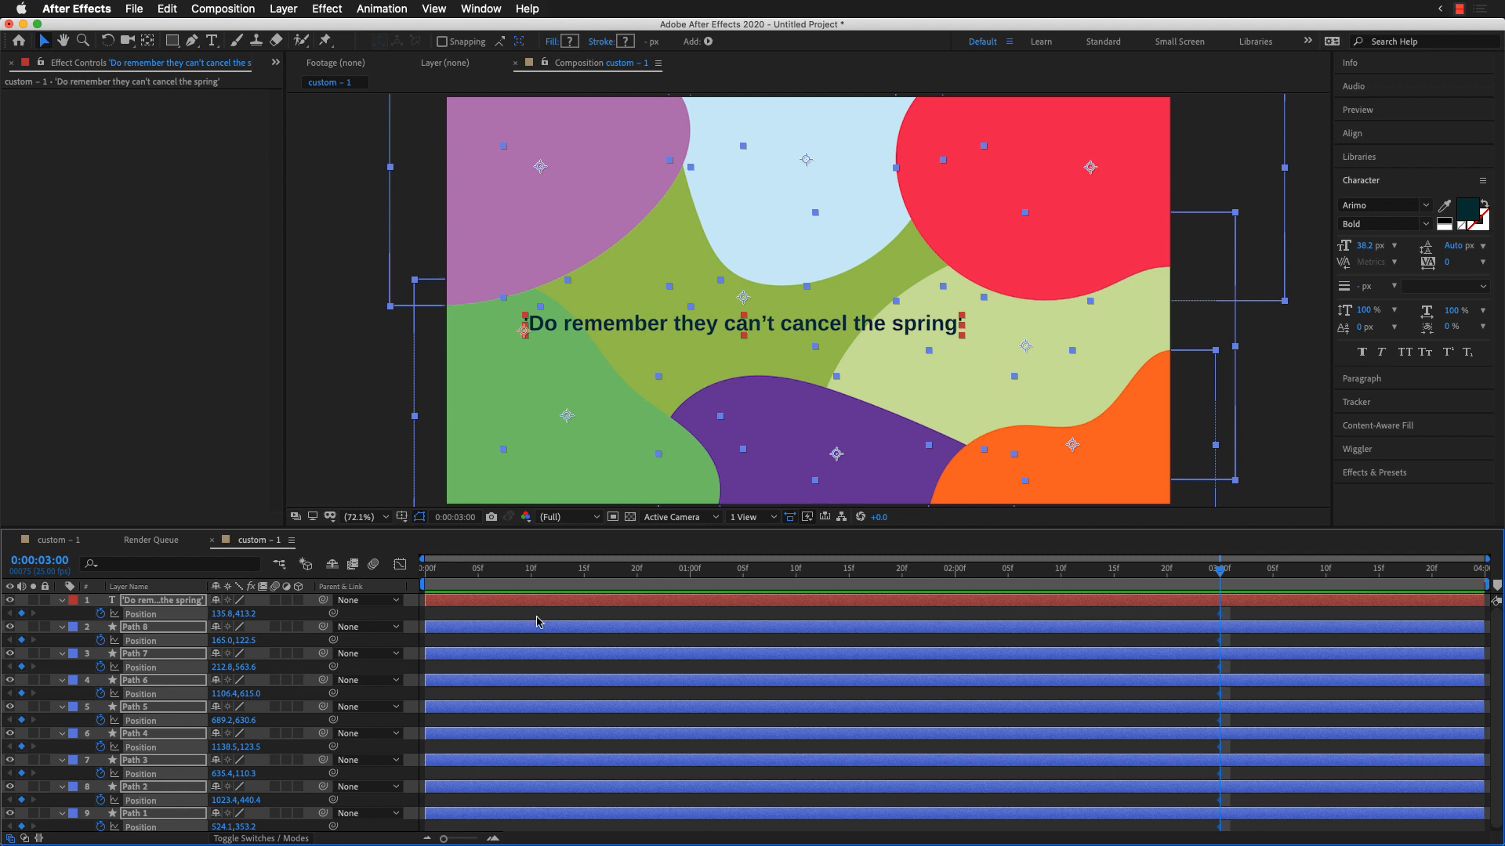
{"action": "left_click", "coordinate": [1283, 481]}
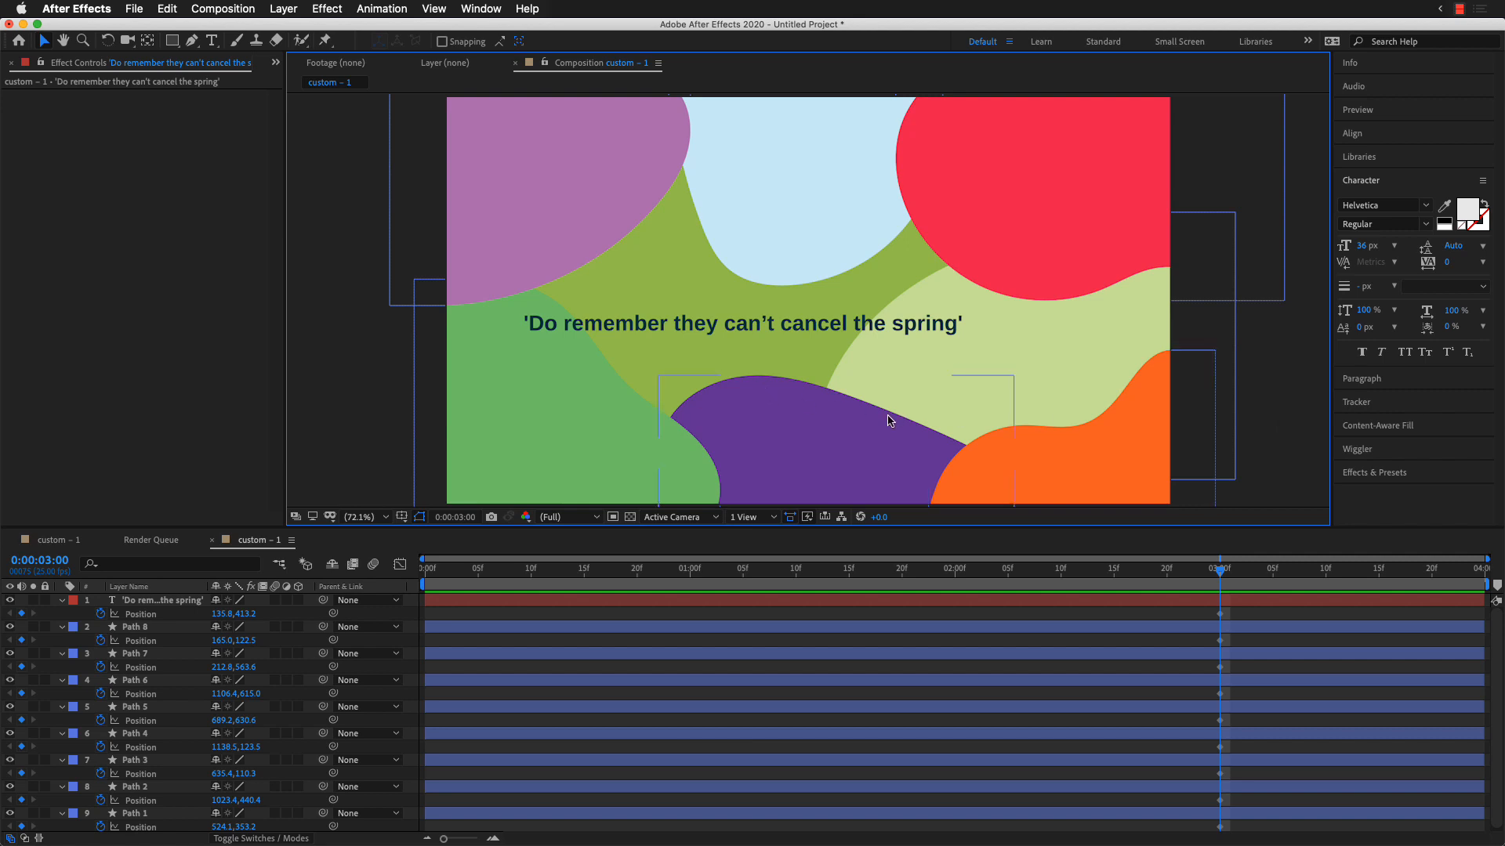
{"action": "left_click", "coordinate": [858, 420]}
{"action": "left_click", "coordinate": [1051, 222], "text": "shift"}
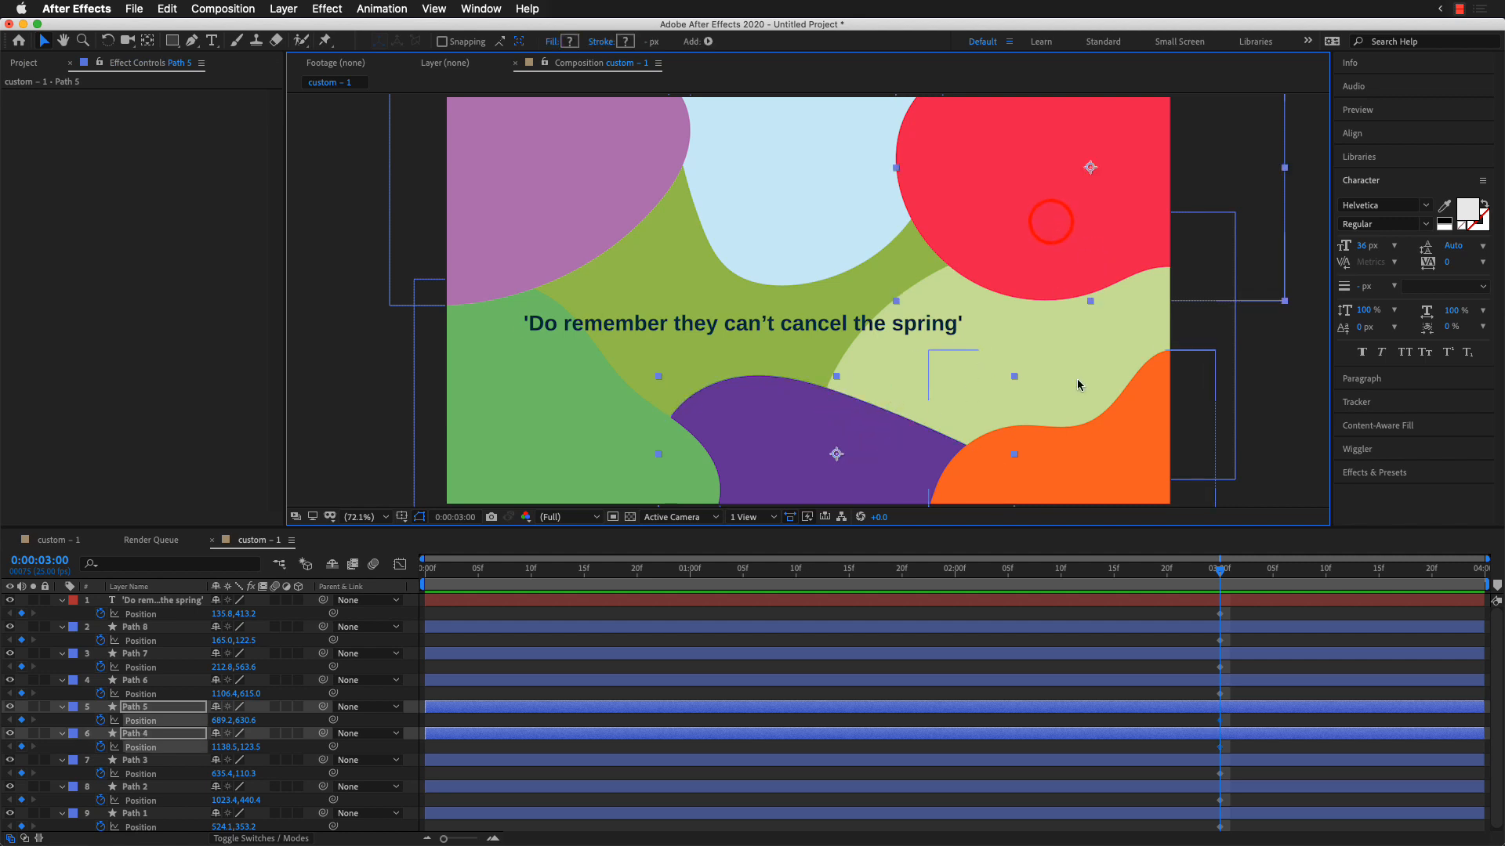
{"action": "left_click", "coordinate": [1078, 385], "text": "shift"}
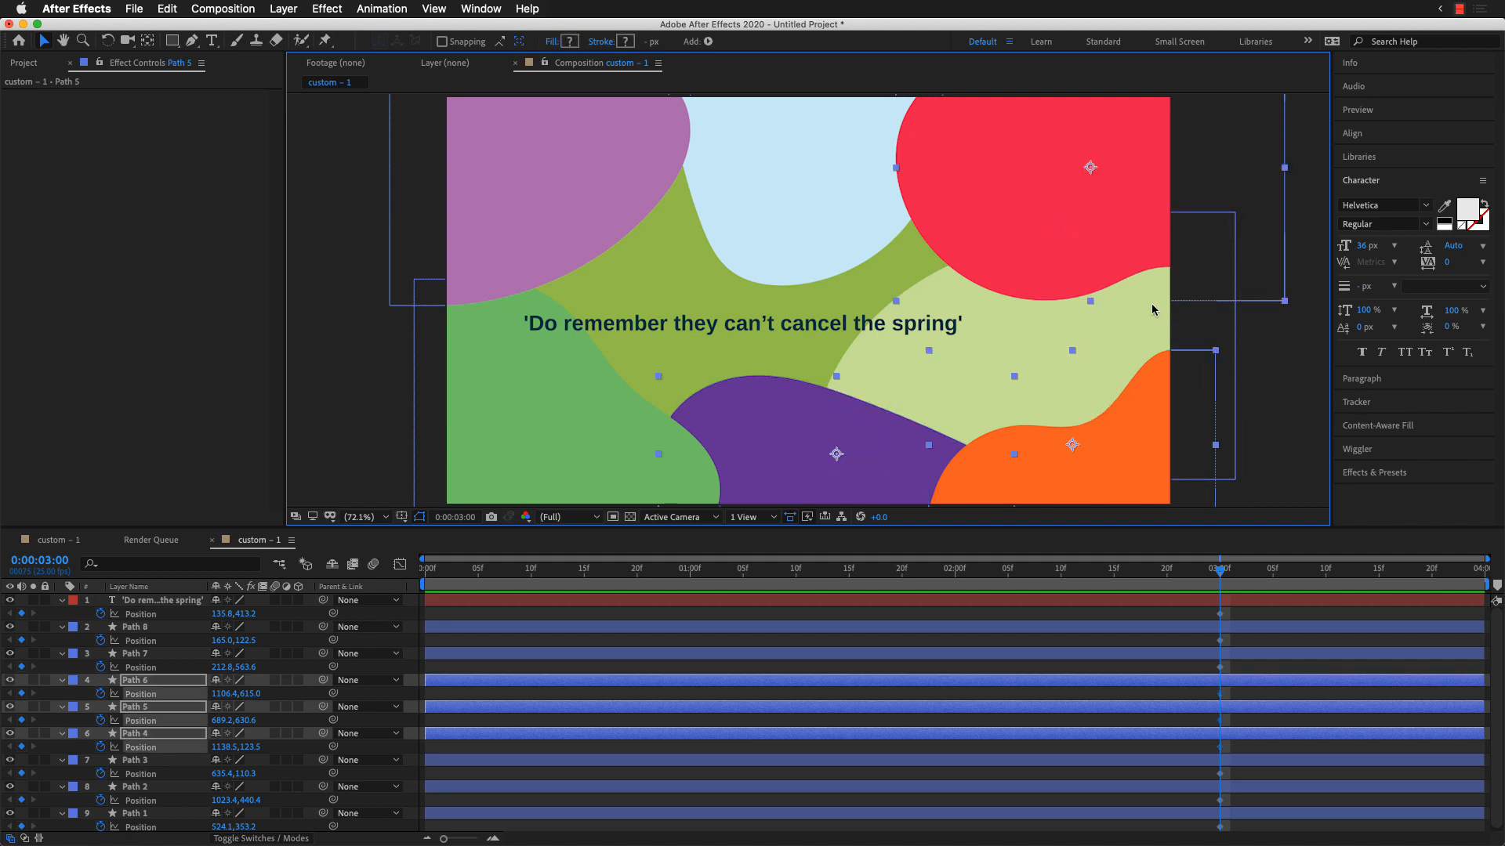
{"action": "left_click", "coordinate": [1252, 372]}
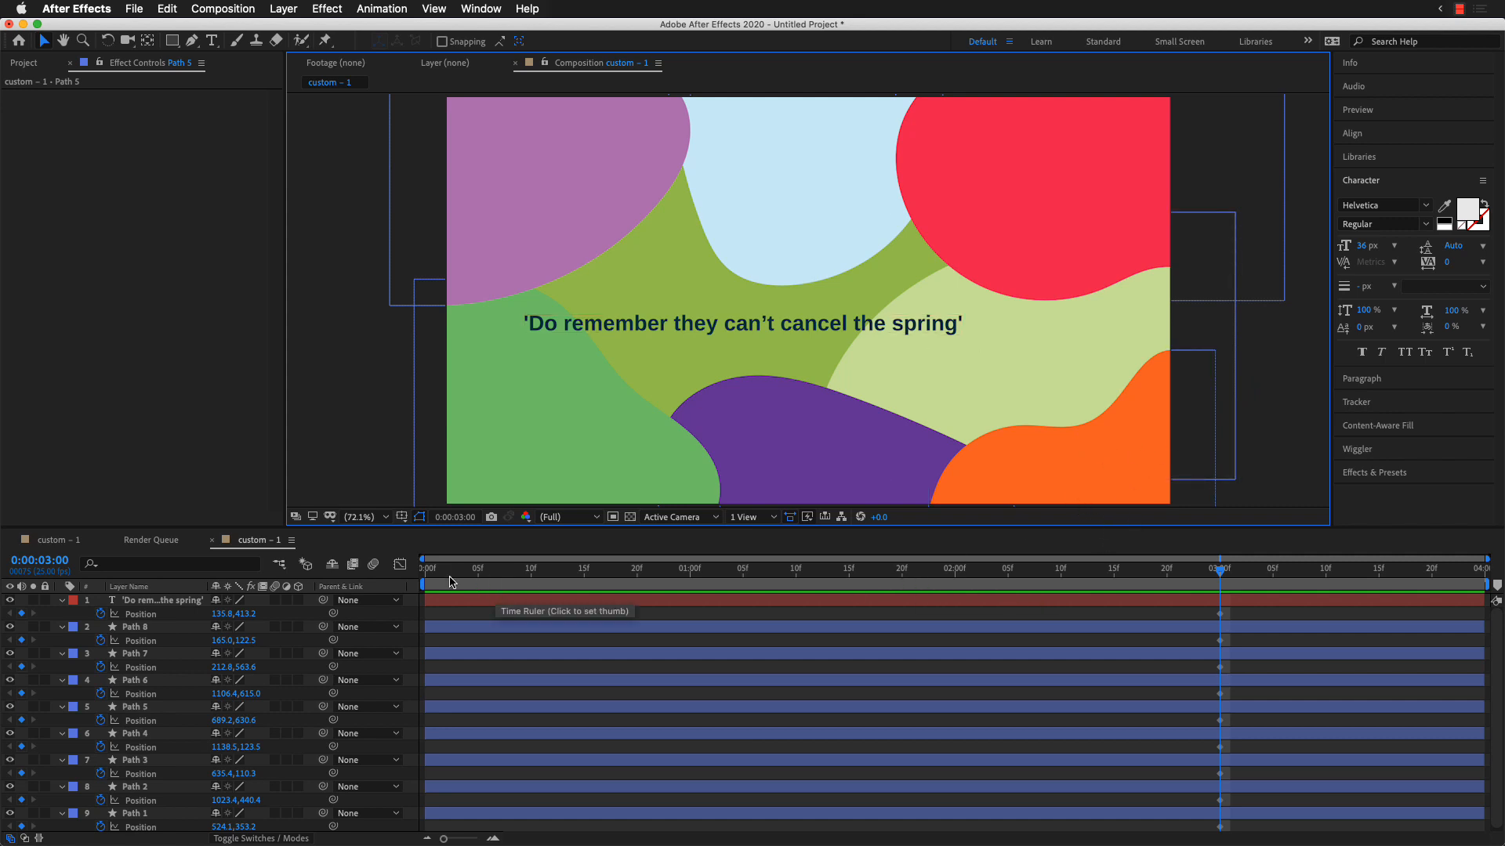
Step: At 0:00:00:10, move the red shape out past the frame's upper-right corner and the orange shape past its lower-right corner
{"action": "mouse_move", "coordinate": [469, 575]}
{"action": "left_mouse_down"}
{"action": "mouse_move", "coordinate": [493, 577]}
{"action": "mouse_move", "coordinate": [419, 581]}
{"action": "mouse_move", "coordinate": [547, 584]}
{"action": "mouse_move", "coordinate": [482, 579]}
{"action": "left_mouse_up"}
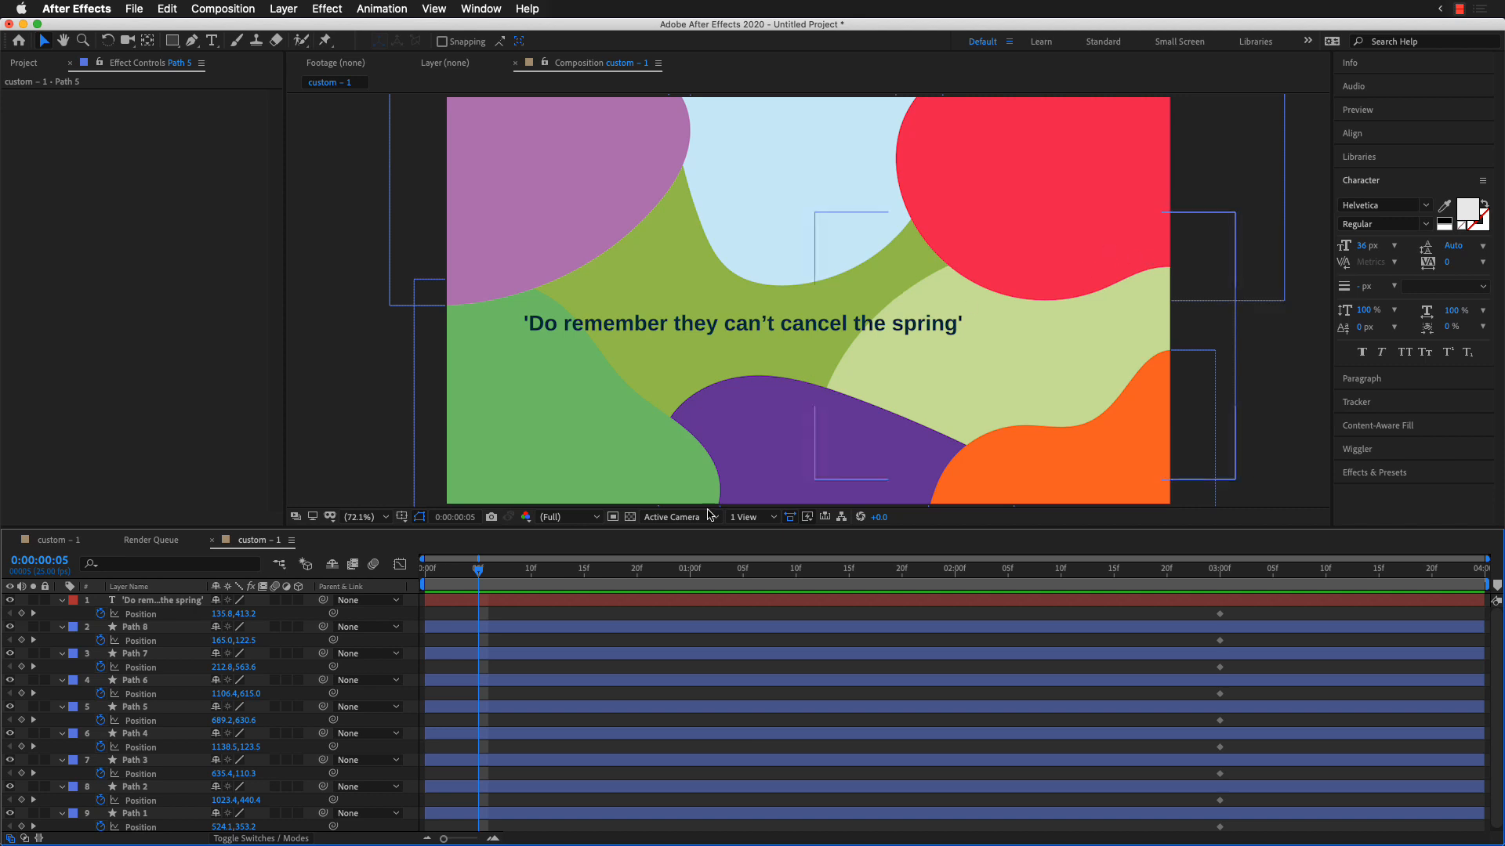
{"action": "left_click", "coordinate": [530, 576]}
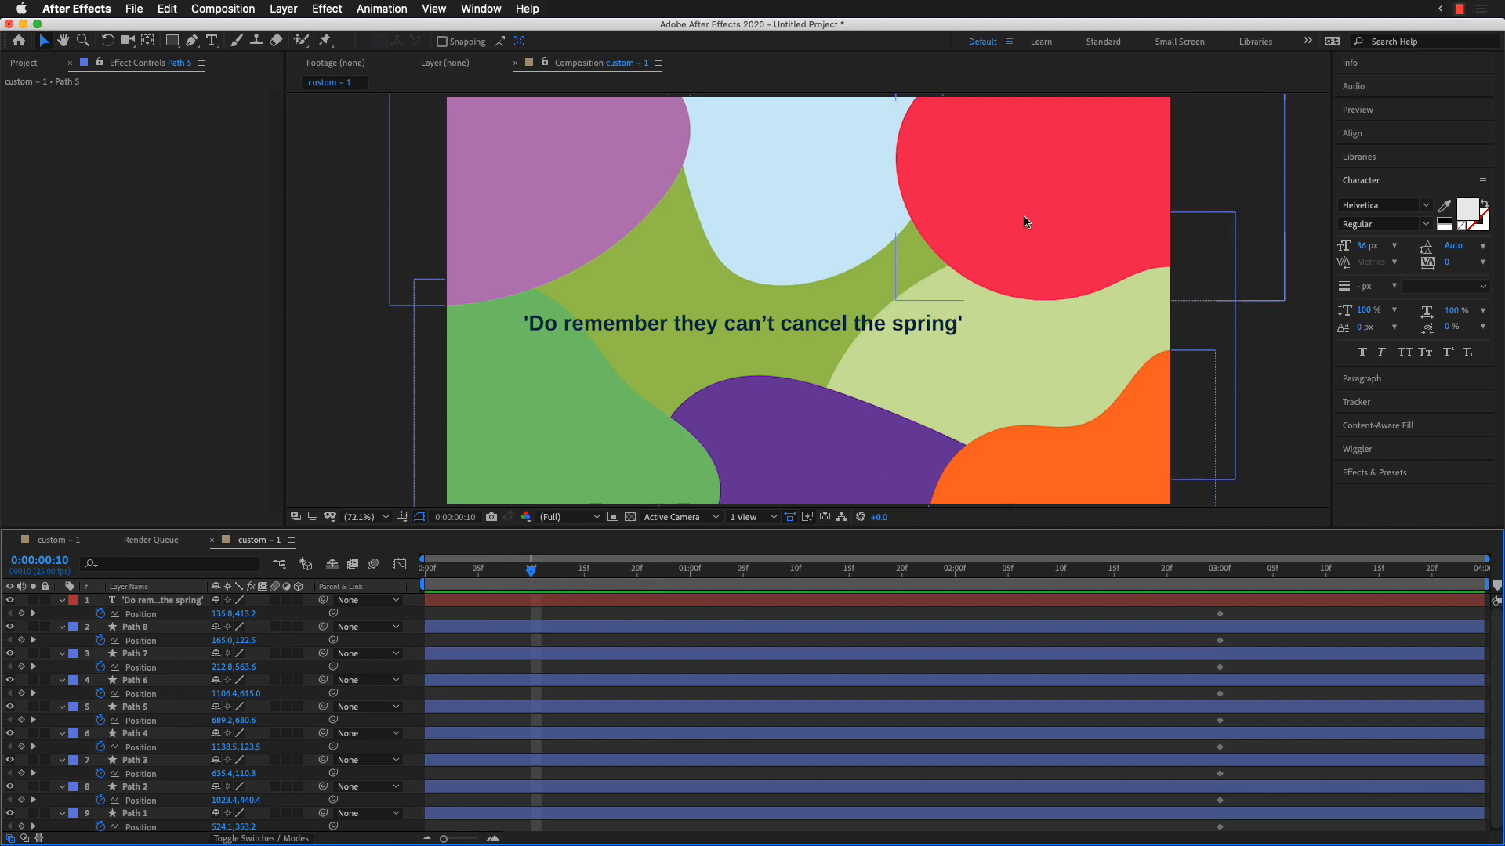
{"action": "key", "text": "comma"}
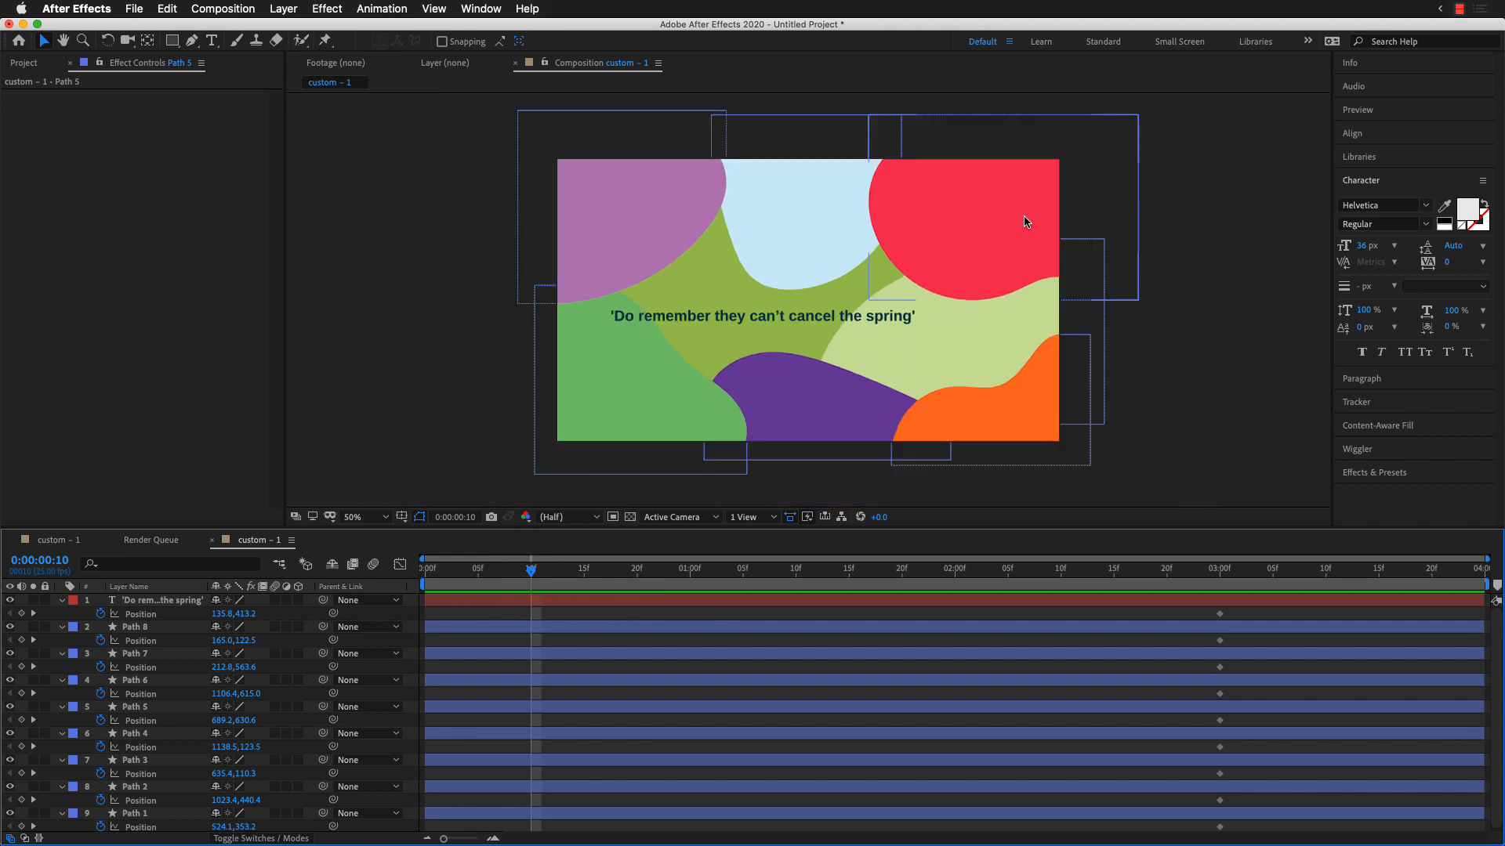
{"action": "left_click_drag", "start_coordinate": [980, 223], "coordinate": [1182, 109]}
{"action": "left_click_drag", "start_coordinate": [1047, 415], "coordinate": [1238, 536]}
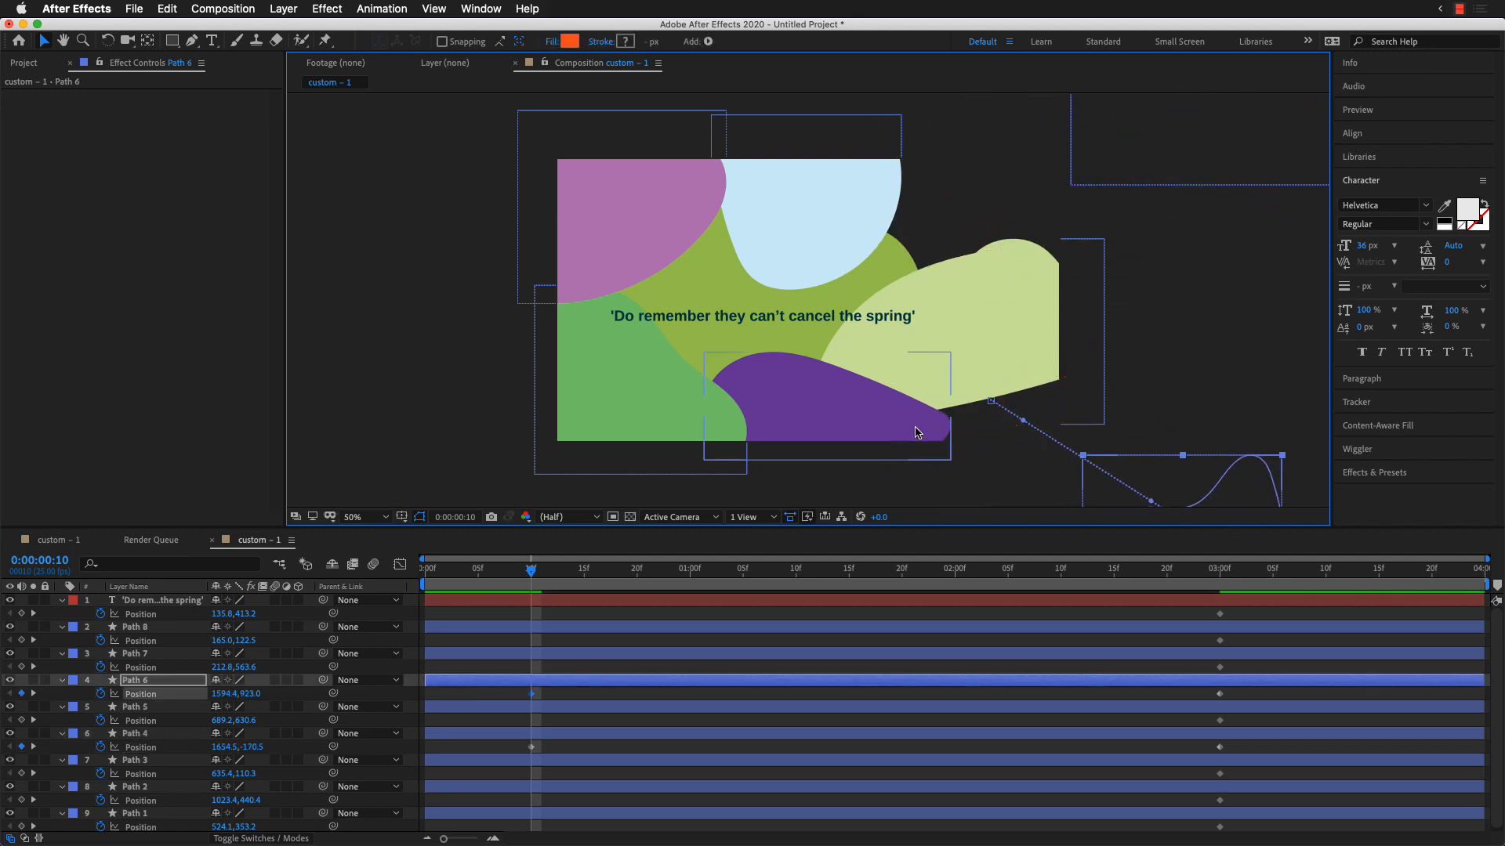
Step: Move the purple shape below the frame, the medium green one past the lower-left corner, the mauve one past the upper-left, and the light blue one above
{"action": "left_click_drag", "start_coordinate": [896, 416], "coordinate": [895, 560]}
{"action": "left_click_drag", "start_coordinate": [653, 405], "coordinate": [429, 520]}
{"action": "left_click_drag", "start_coordinate": [636, 188], "coordinate": [378, 128]}
{"action": "left_click_drag", "start_coordinate": [800, 245], "coordinate": [805, 84]}
Step: Move the pale green shape out past the frame's right edge, and the olive green shape and the quote past its left edge
{"action": "left_click_drag", "start_coordinate": [967, 333], "coordinate": [1268, 318]}
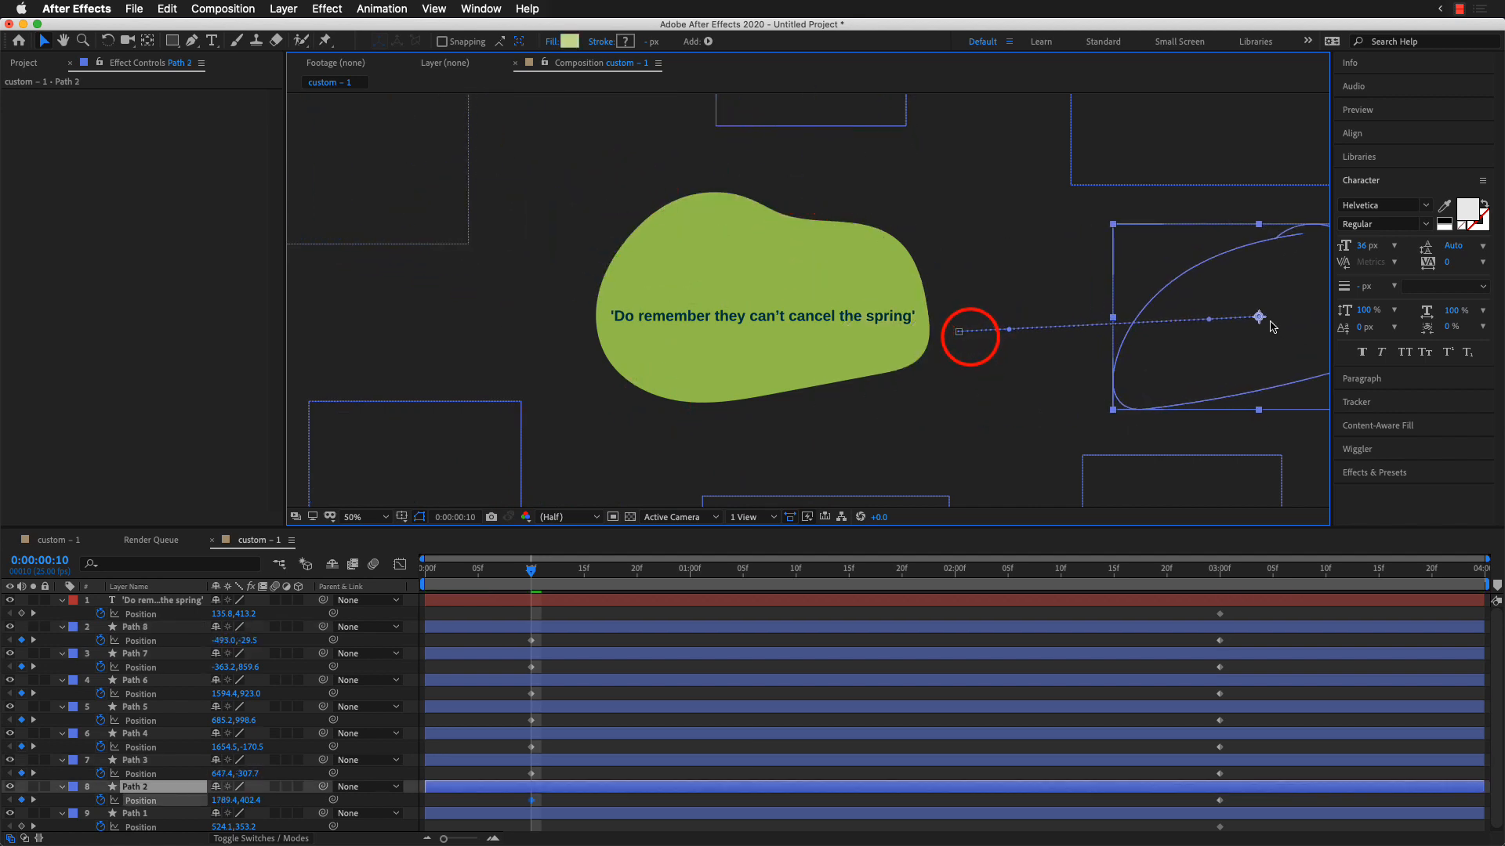
{"action": "left_click_drag", "start_coordinate": [881, 340], "coordinate": [332, 366]}
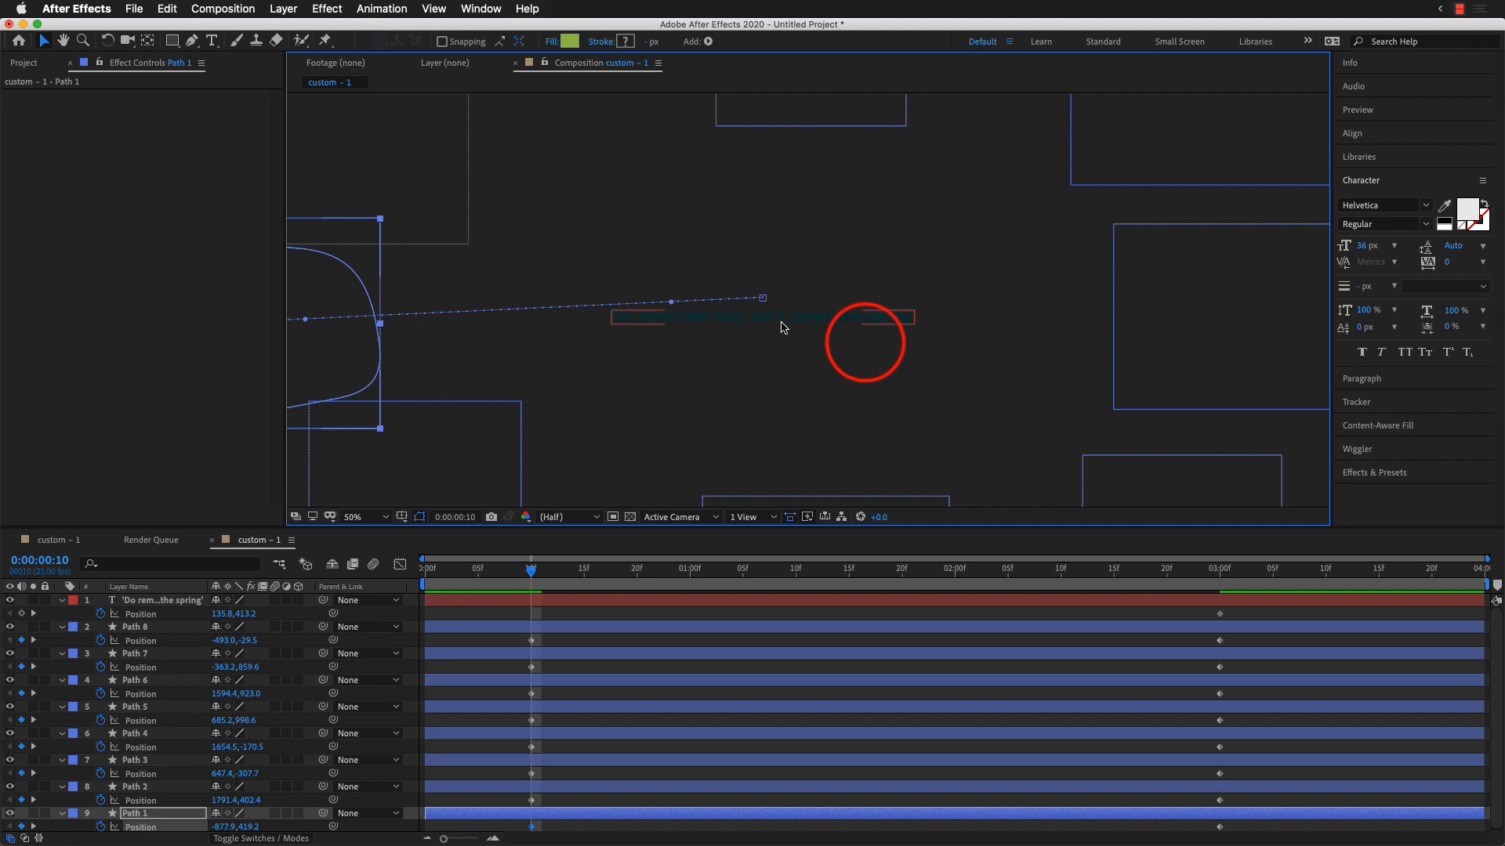
{"action": "left_click", "coordinate": [810, 326]}
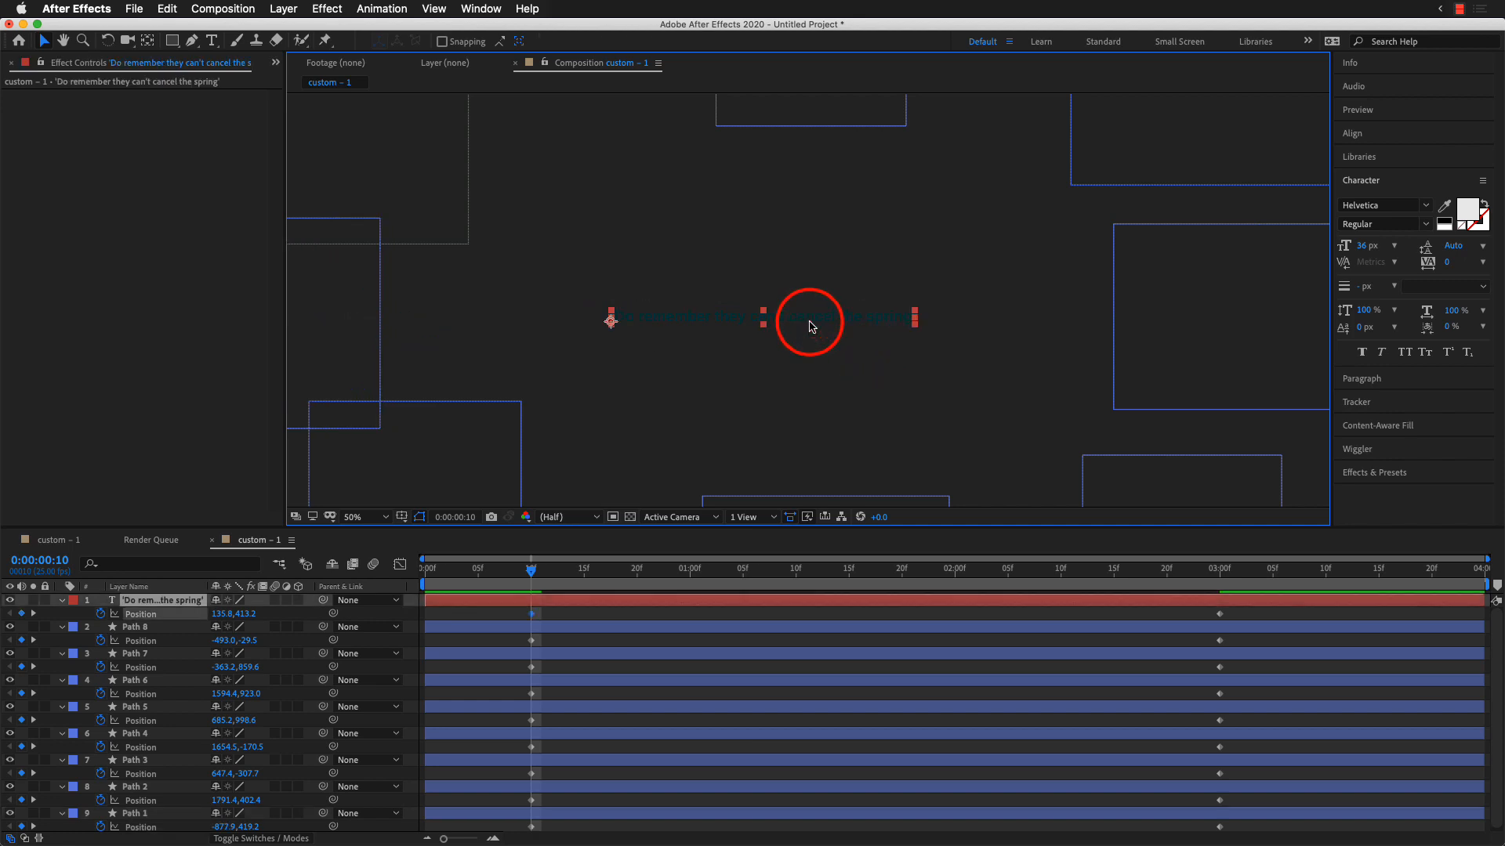
{"action": "left_click_drag", "start_coordinate": [810, 326], "coordinate": [266, 313]}
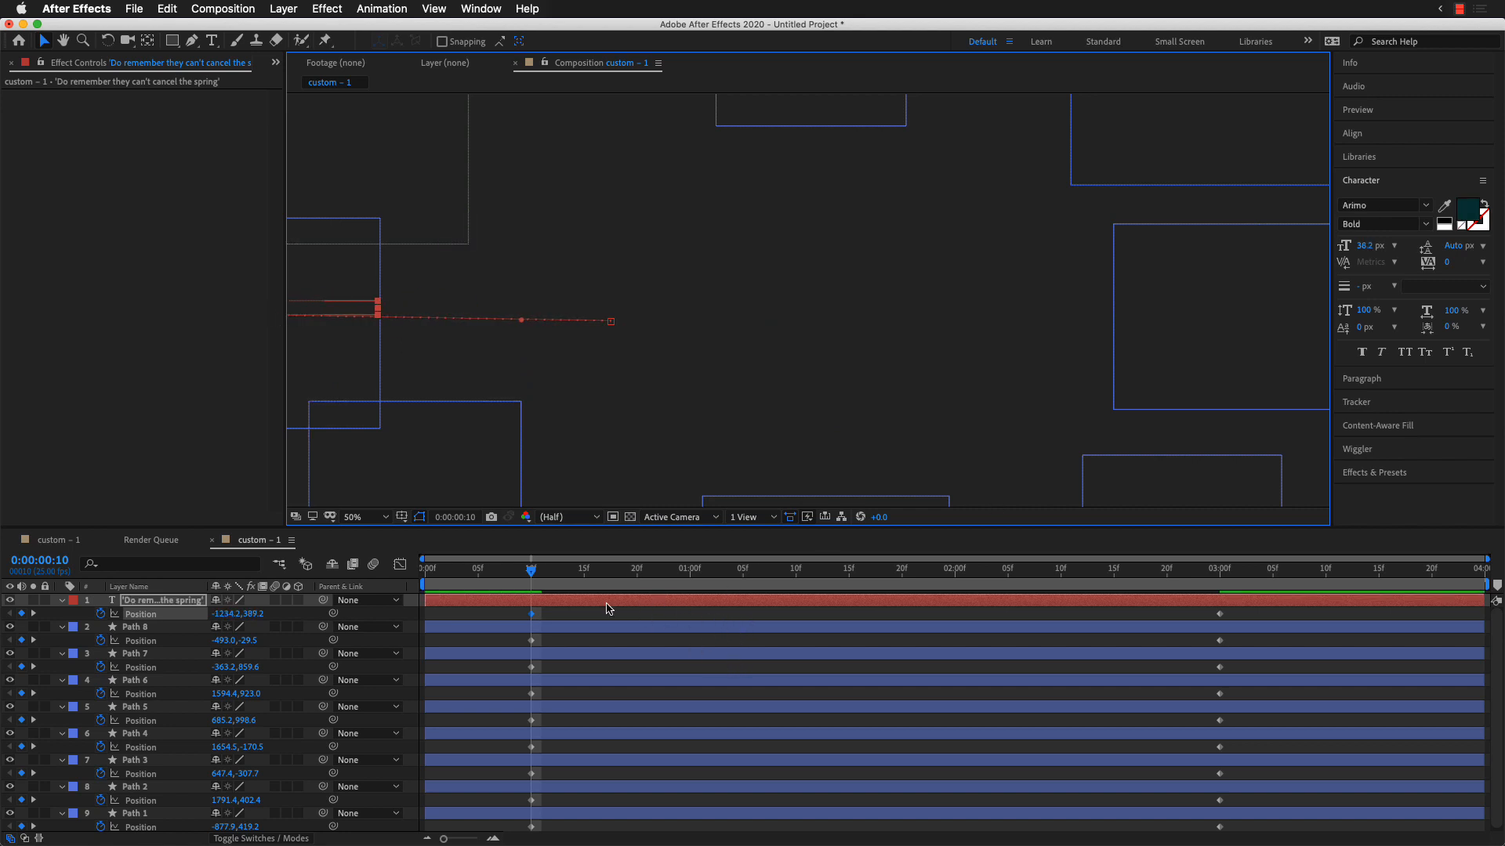
Step: Enlarge the timeline to show every layer's position keyframes and preview the fly-in animation
{"action": "left_click_drag", "start_coordinate": [774, 532], "coordinate": [773, 470]}
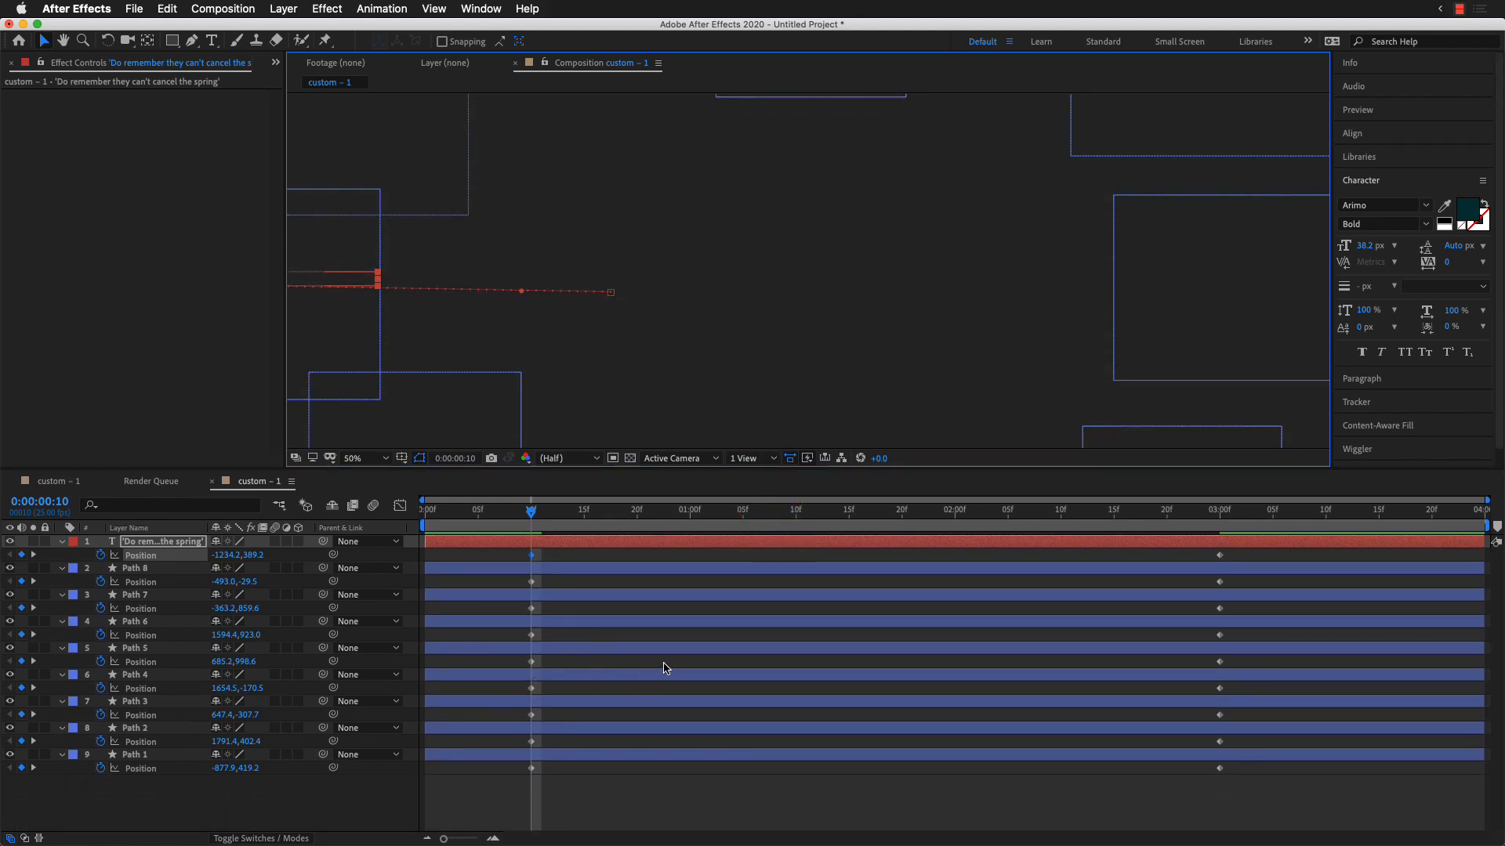
{"action": "key", "text": "space"}
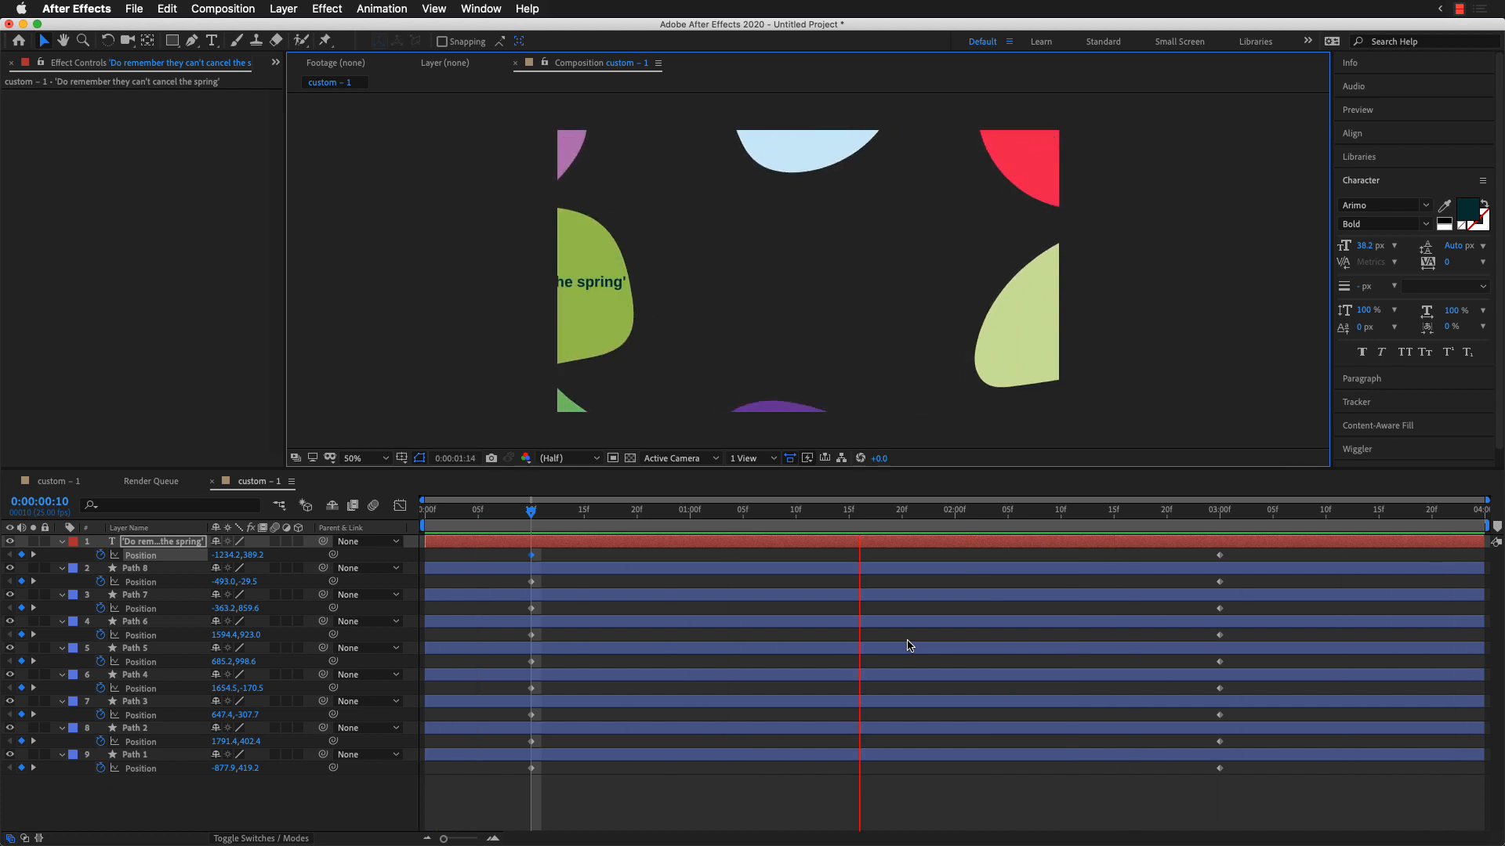
{"action": "key", "text": "space"}
Step: Try to apply Easy Ease to the position keyframes of all layers and preview the animation
{"action": "key", "text": "super+a"}
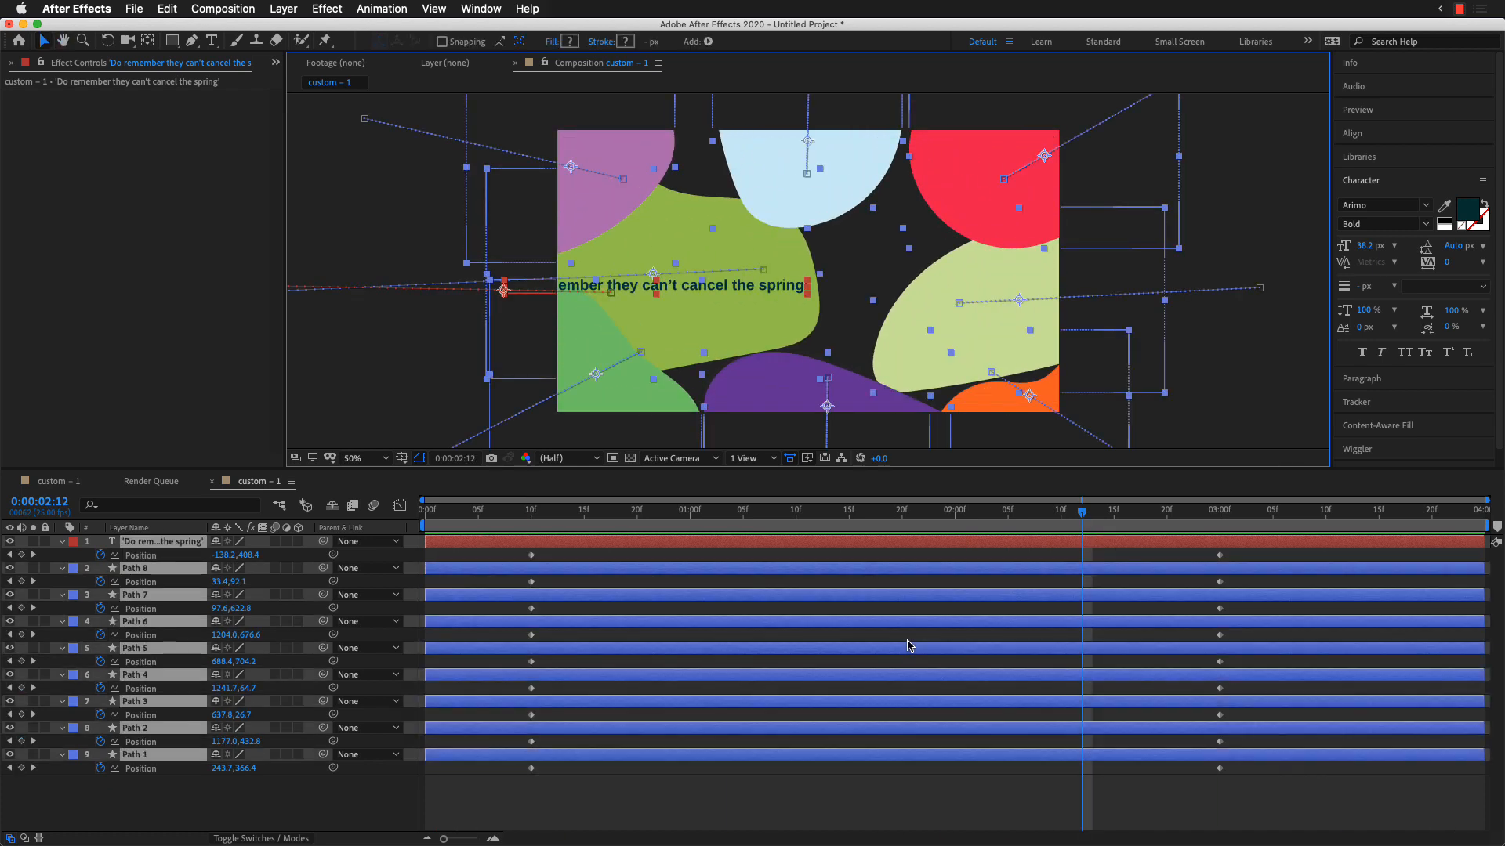
{"action": "key", "text": "F9"}
{"action": "left_click", "coordinate": [812, 790]}
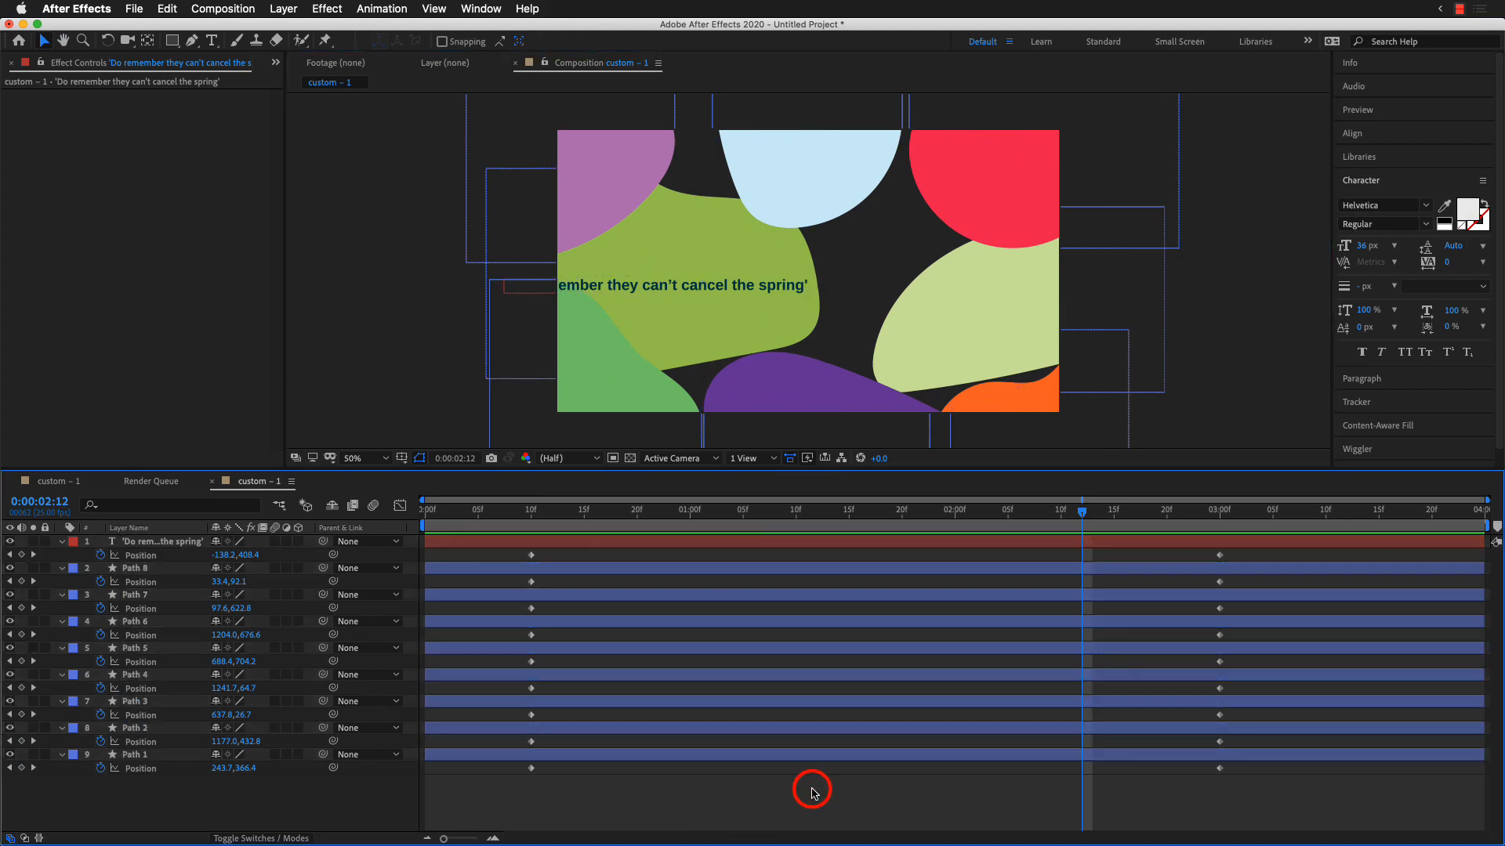
{"action": "key", "text": "space"}
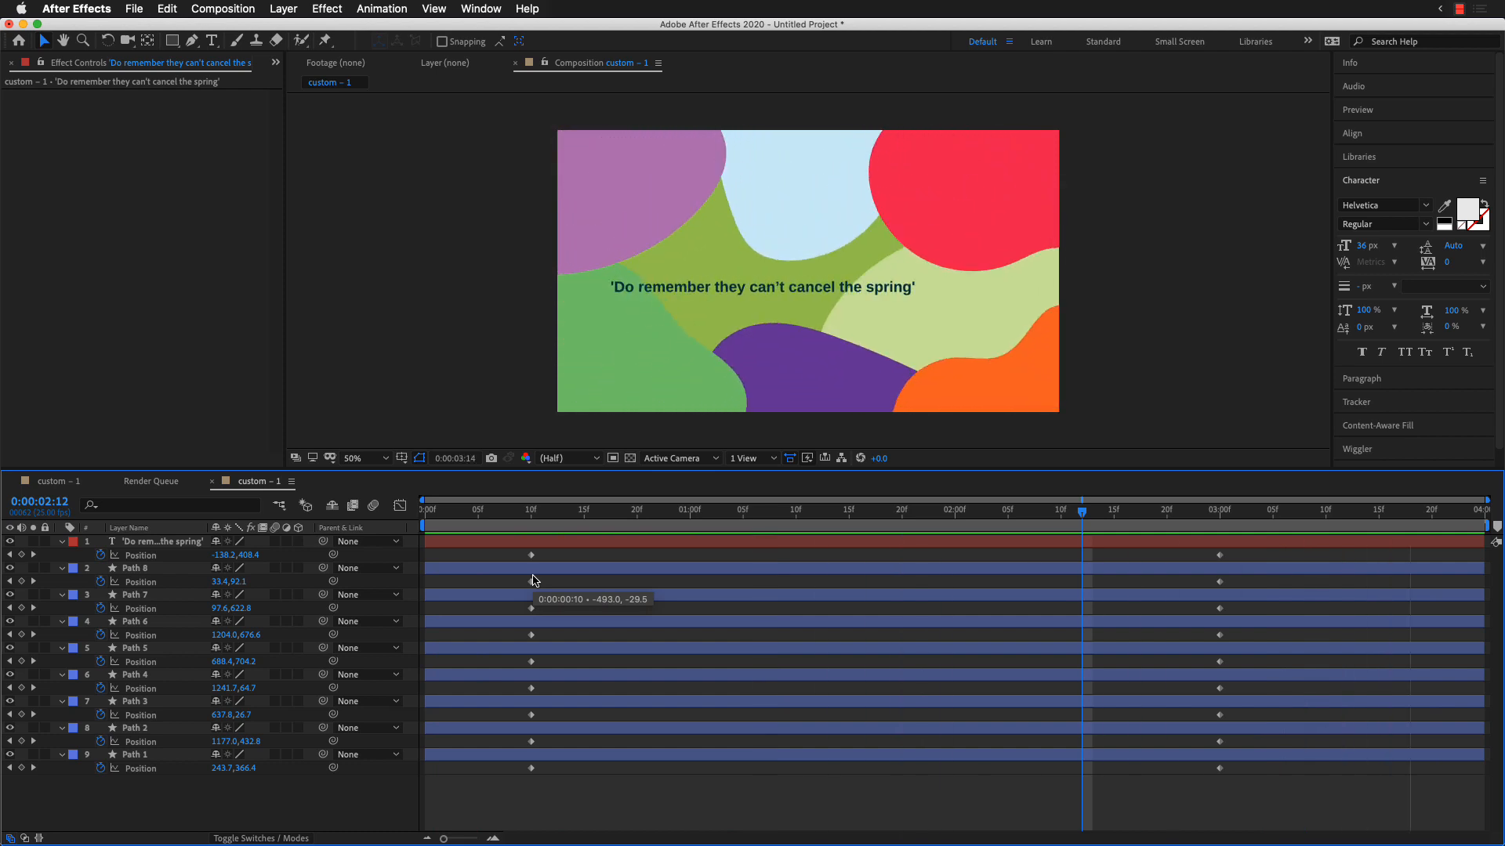
{"action": "key", "text": "space"}
Step: Replay the animation with all layers selected and scrub through it to 0:00:02:23
{"action": "left_click", "coordinate": [692, 784]}
{"action": "key", "text": "super+a"}
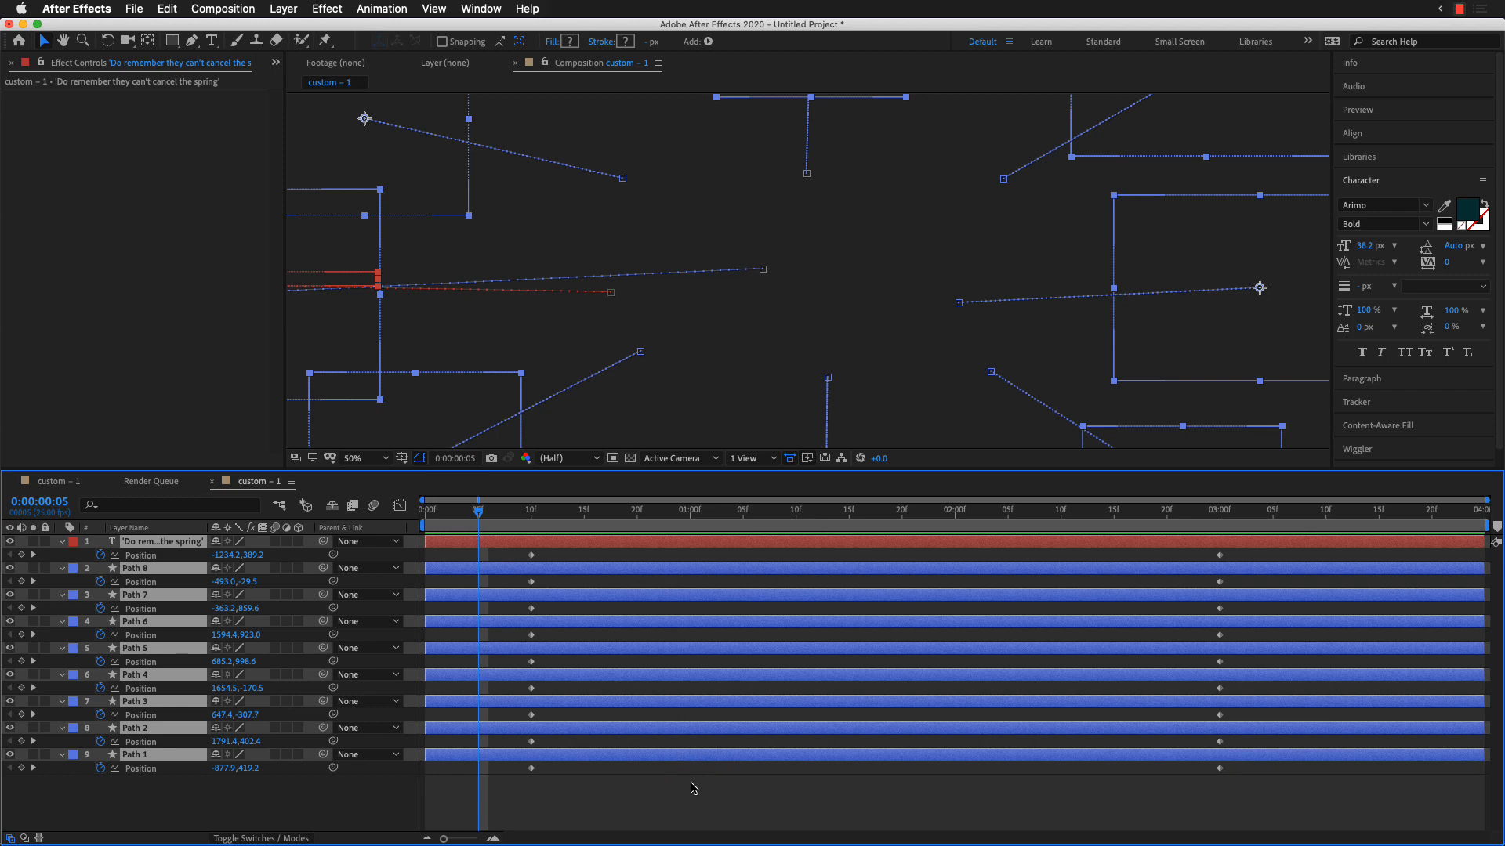
{"action": "key", "text": "space"}
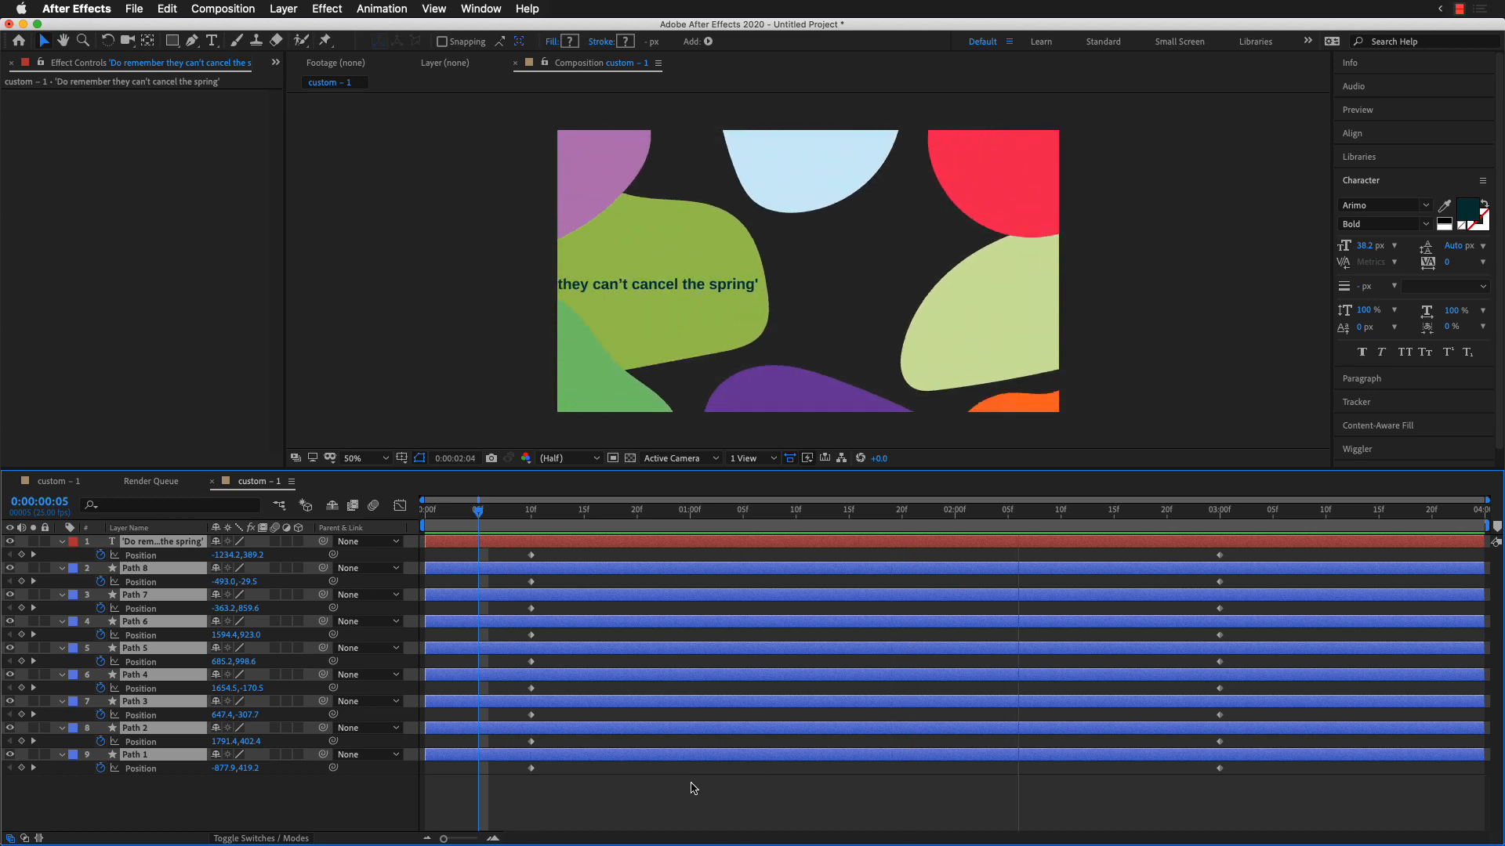
{"action": "key", "text": "space"}
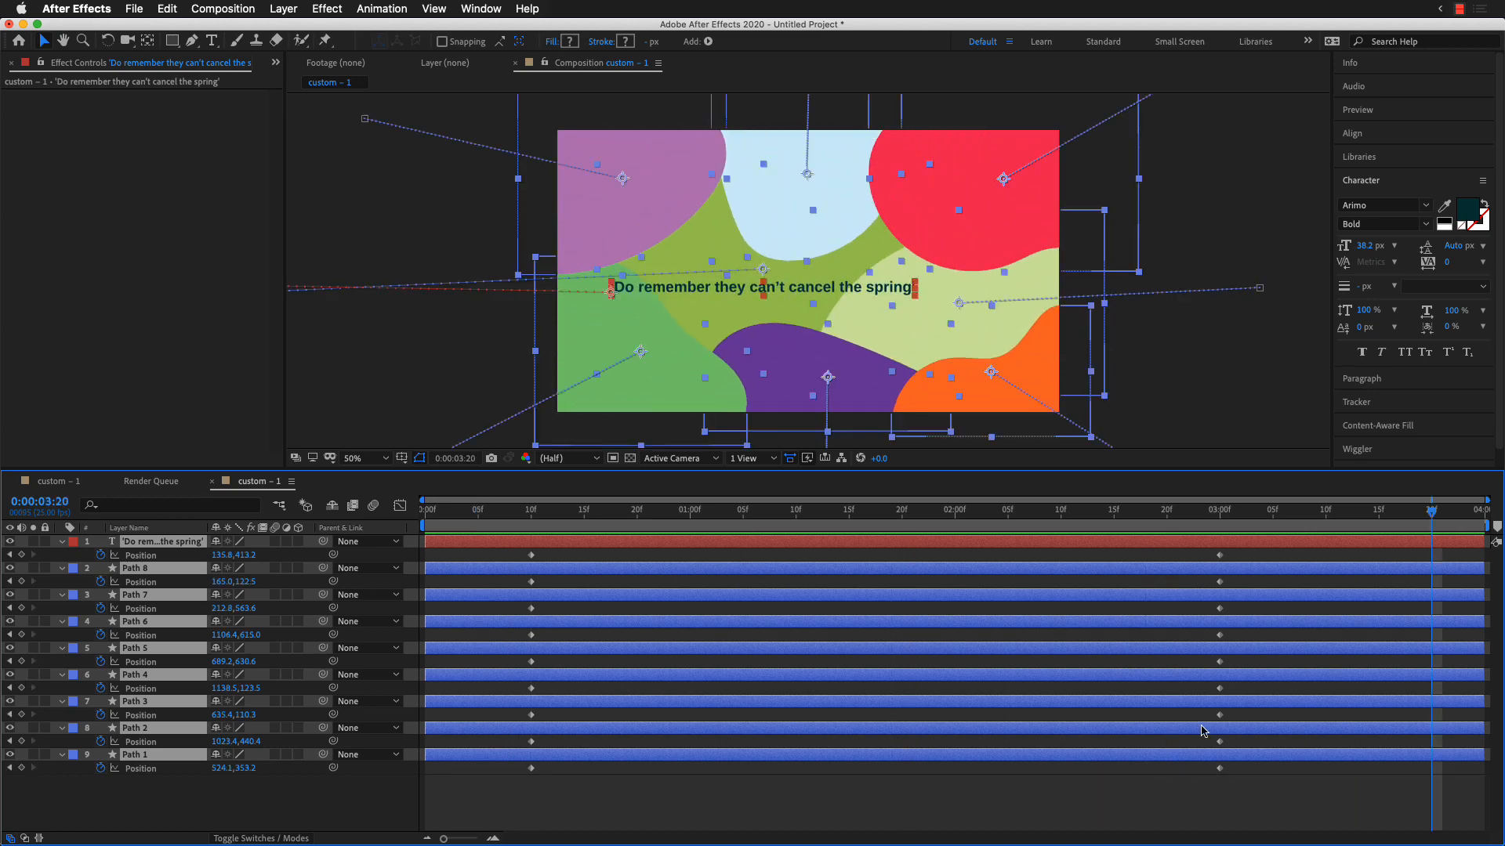
{"action": "left_click_drag", "start_coordinate": [1105, 515], "coordinate": [1072, 514]}
{"action": "left_click_drag", "start_coordinate": [971, 514], "coordinate": [1203, 527]}
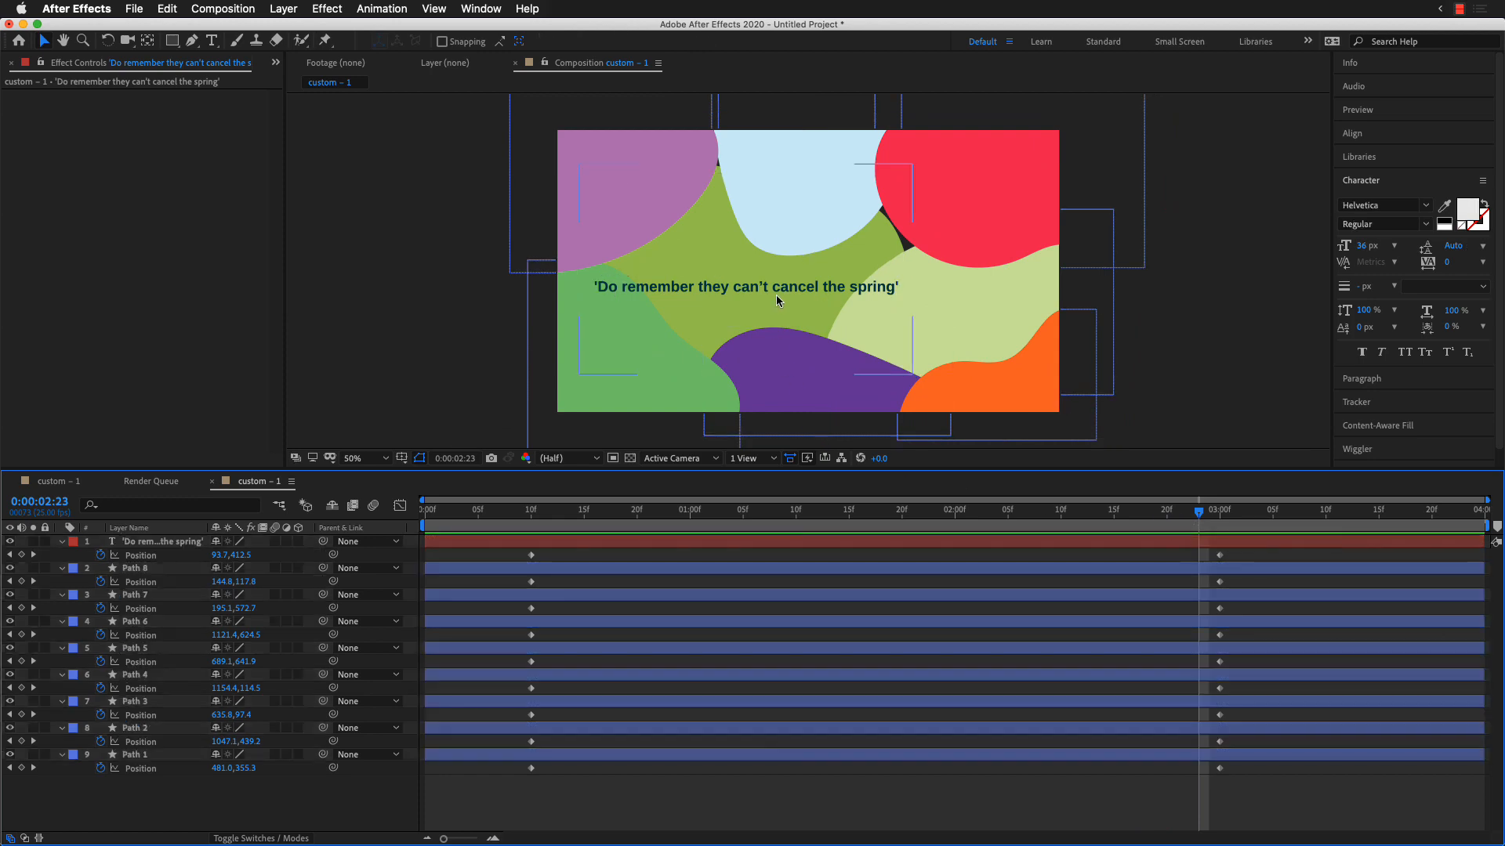
Step: Delay the quote's entrance by moving its two position keyframes to about 0:00:02:10 and 0:00:03:05, and preview the timing
{"action": "left_click", "coordinate": [778, 289]}
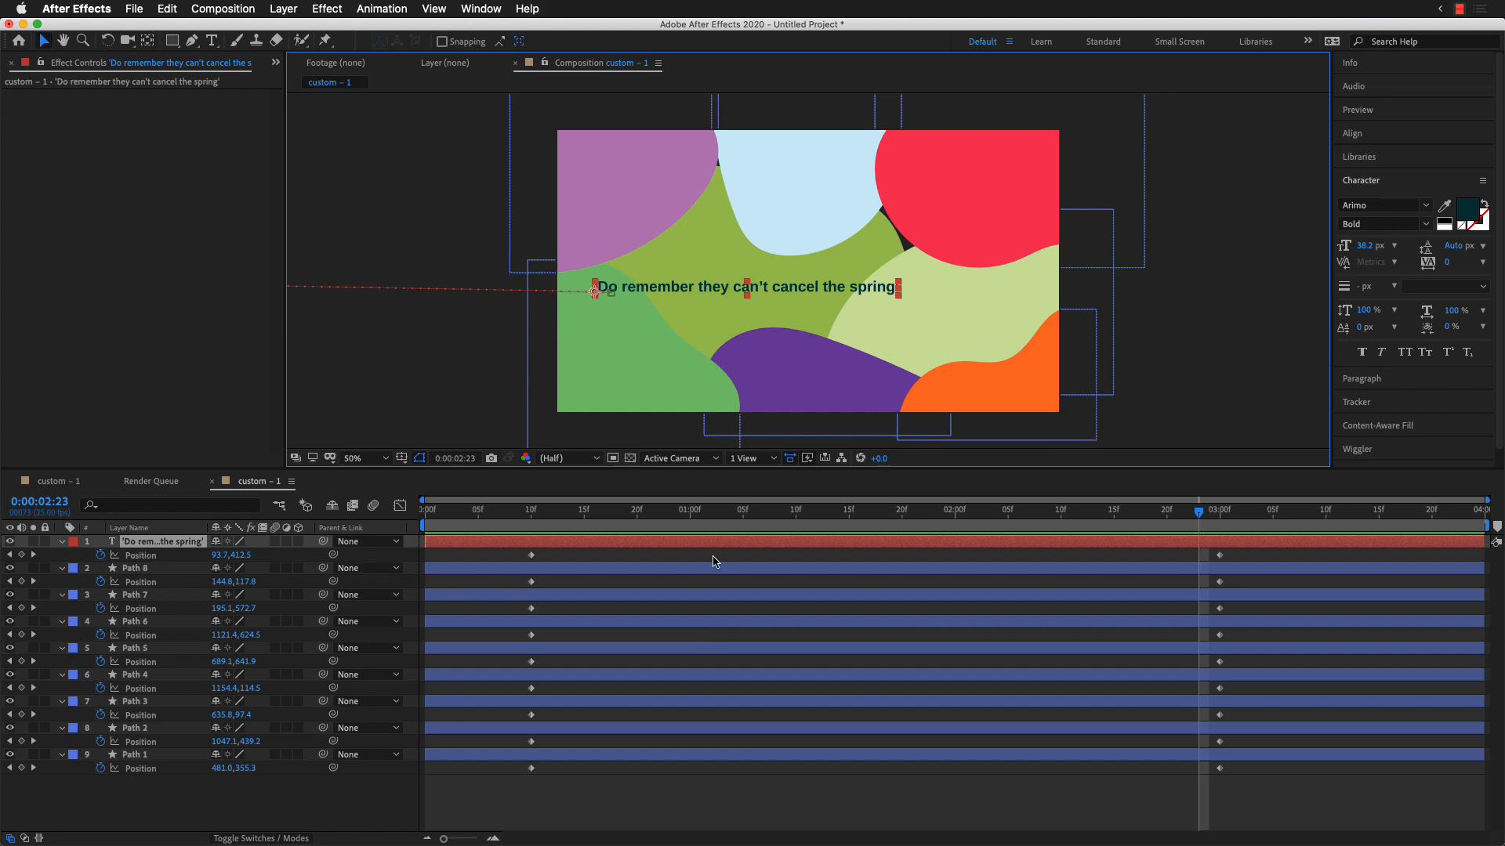
{"action": "left_click_drag", "start_coordinate": [532, 561], "coordinate": [1000, 565]}
{"action": "mouse_move", "coordinate": [1004, 565]}
{"action": "left_mouse_down"}
{"action": "mouse_move", "coordinate": [1030, 564]}
{"action": "mouse_move", "coordinate": [1018, 556]}
{"action": "left_mouse_up"}
{"action": "left_click_drag", "start_coordinate": [1016, 509], "coordinate": [699, 517]}
{"action": "key", "text": "space"}
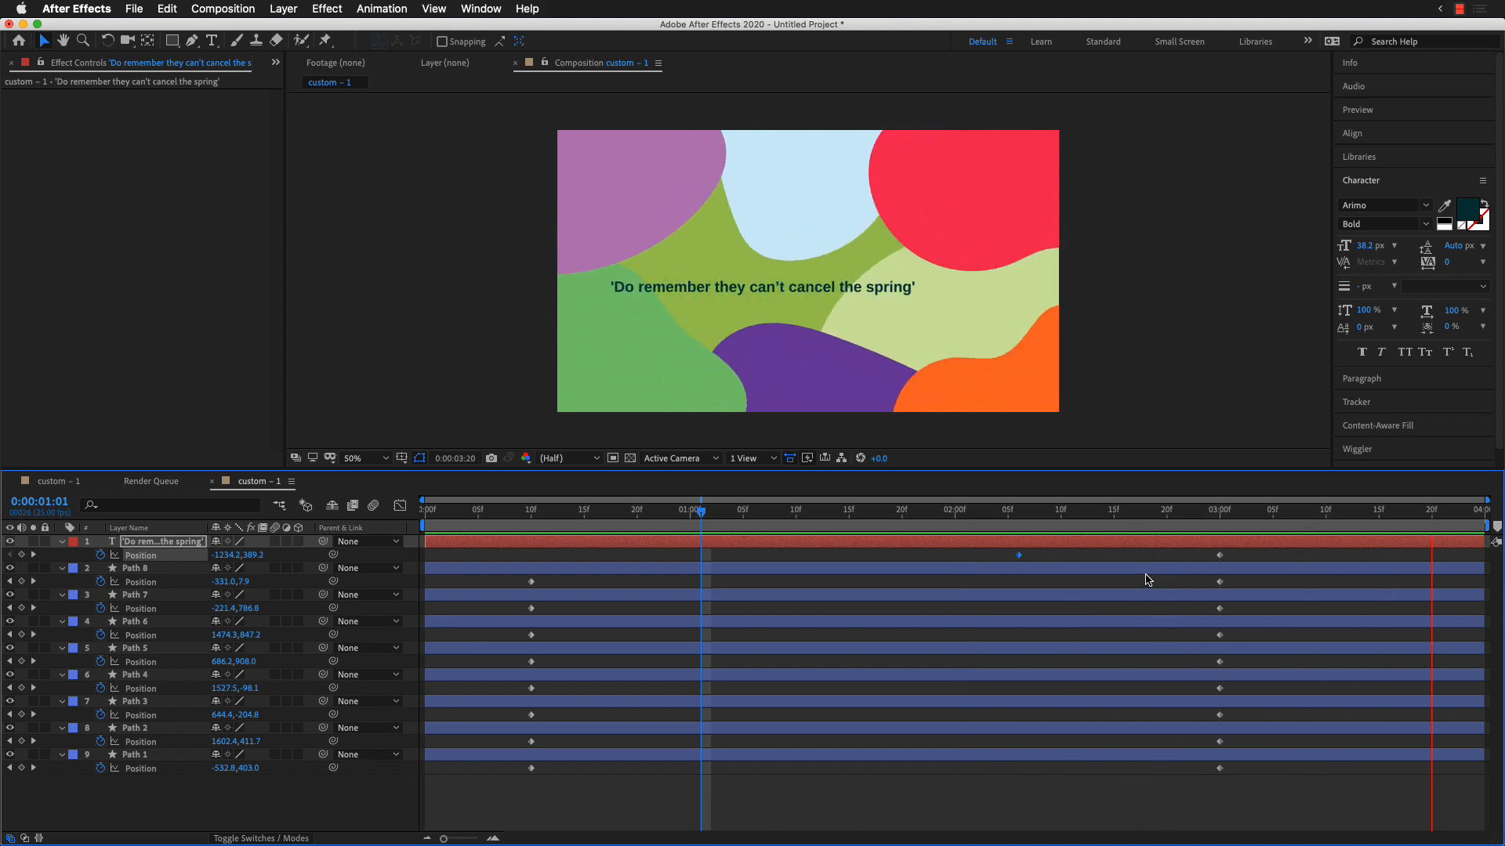
{"action": "left_click_drag", "start_coordinate": [1220, 555], "coordinate": [1272, 555]}
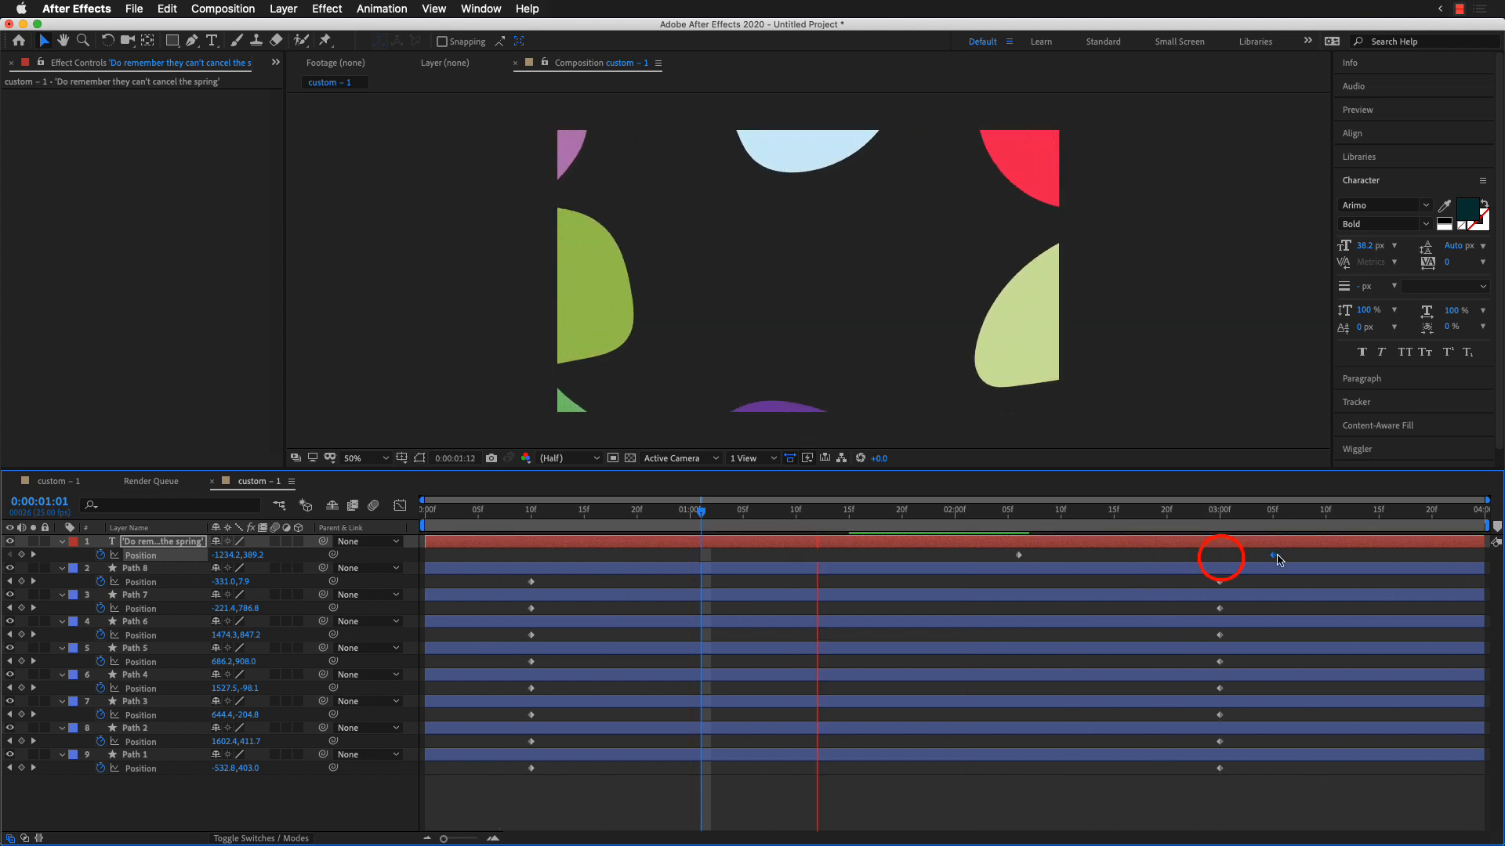
{"action": "left_click", "coordinate": [1019, 557]}
{"action": "left_click_drag", "start_coordinate": [1018, 556], "coordinate": [1061, 557]}
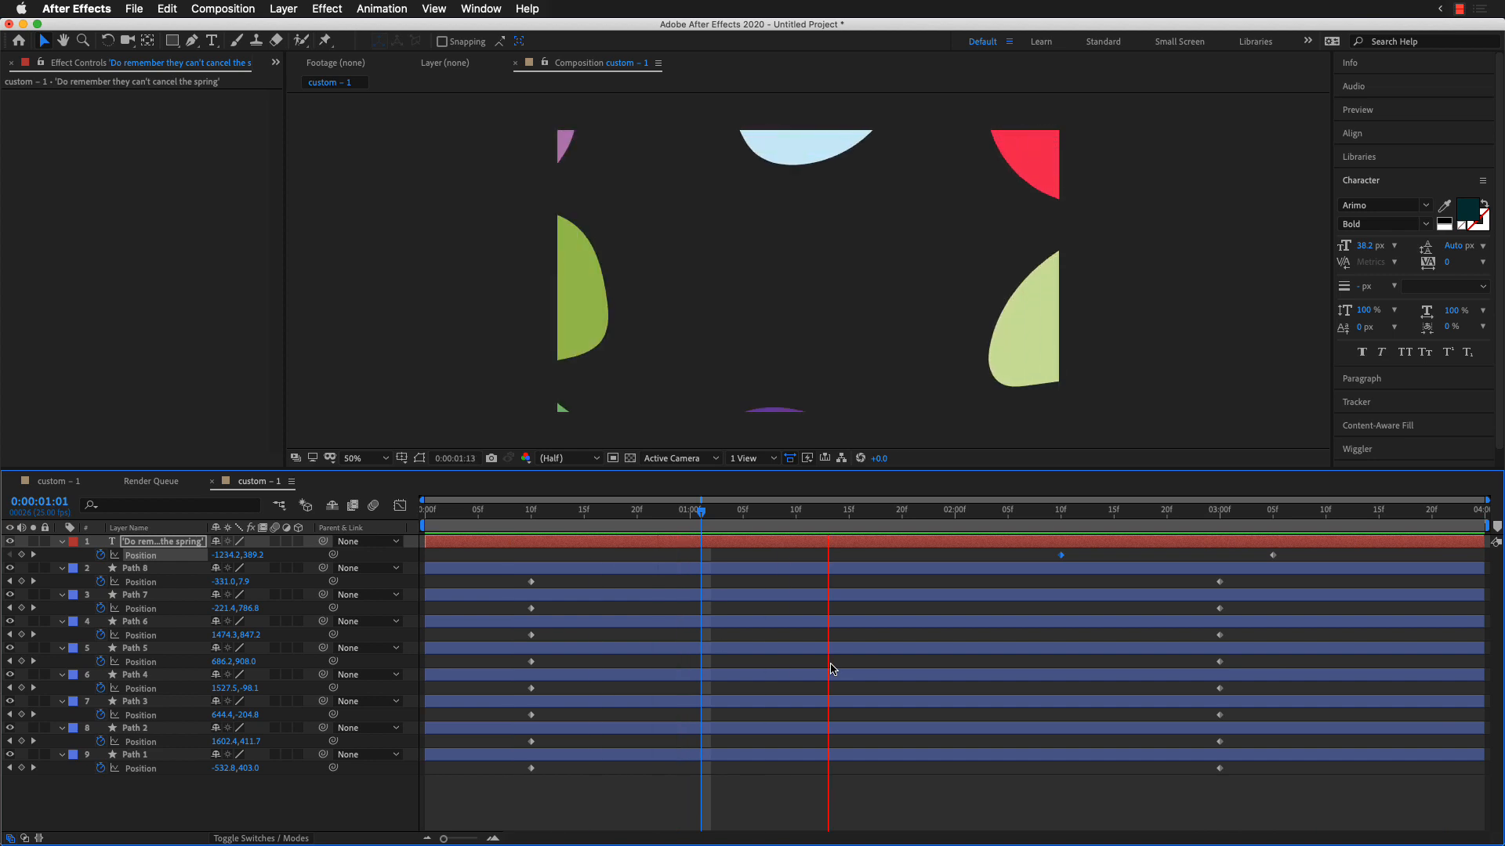
{"action": "key", "text": "space"}
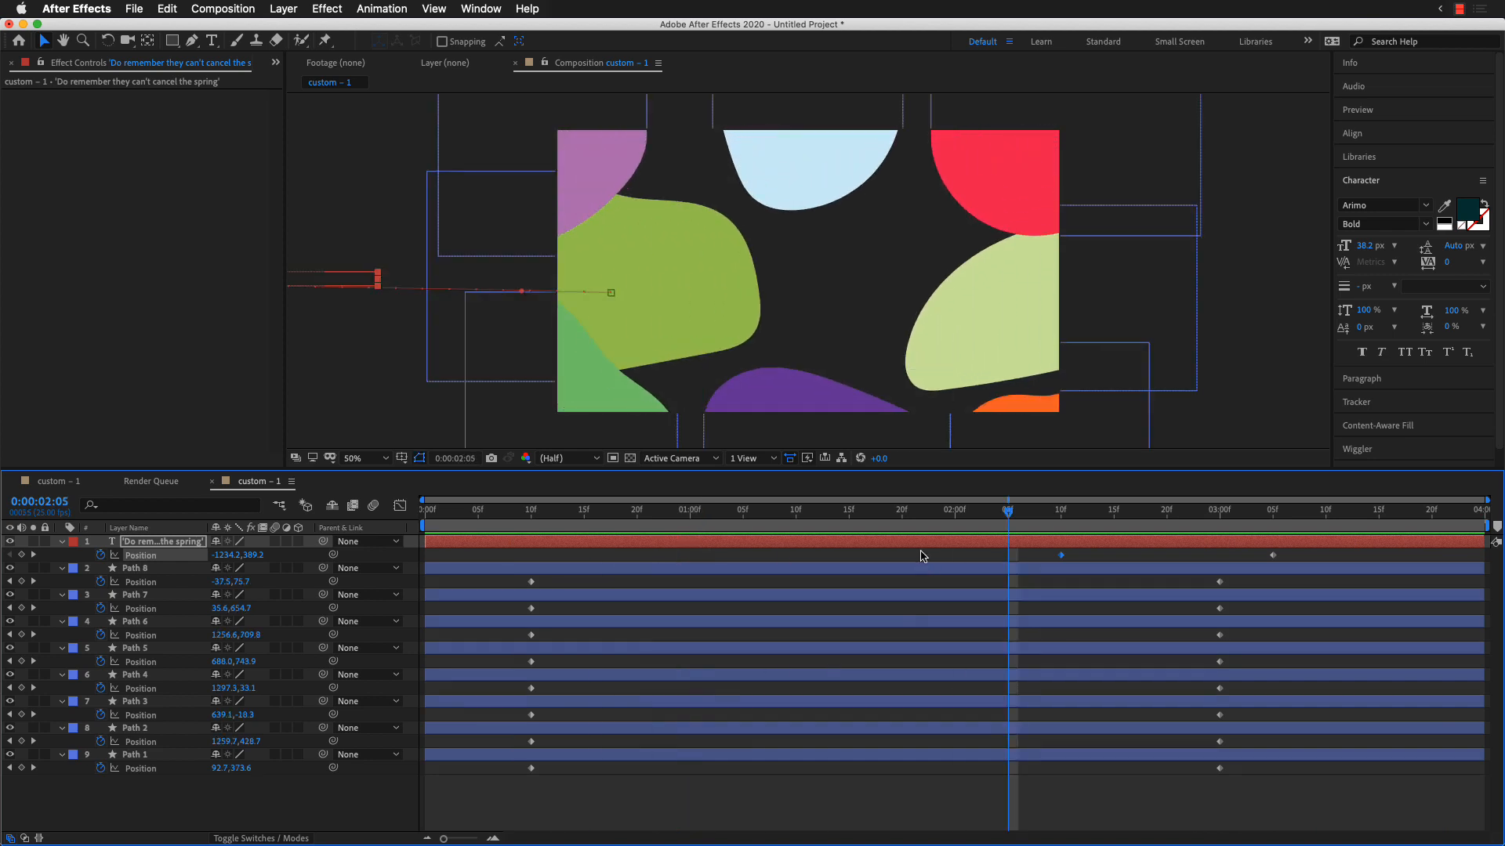
Step: Switch to the first custom – 1 composition with the wavy hills and scrub its animation to 0:00:03:10
{"action": "left_click", "coordinate": [57, 481]}
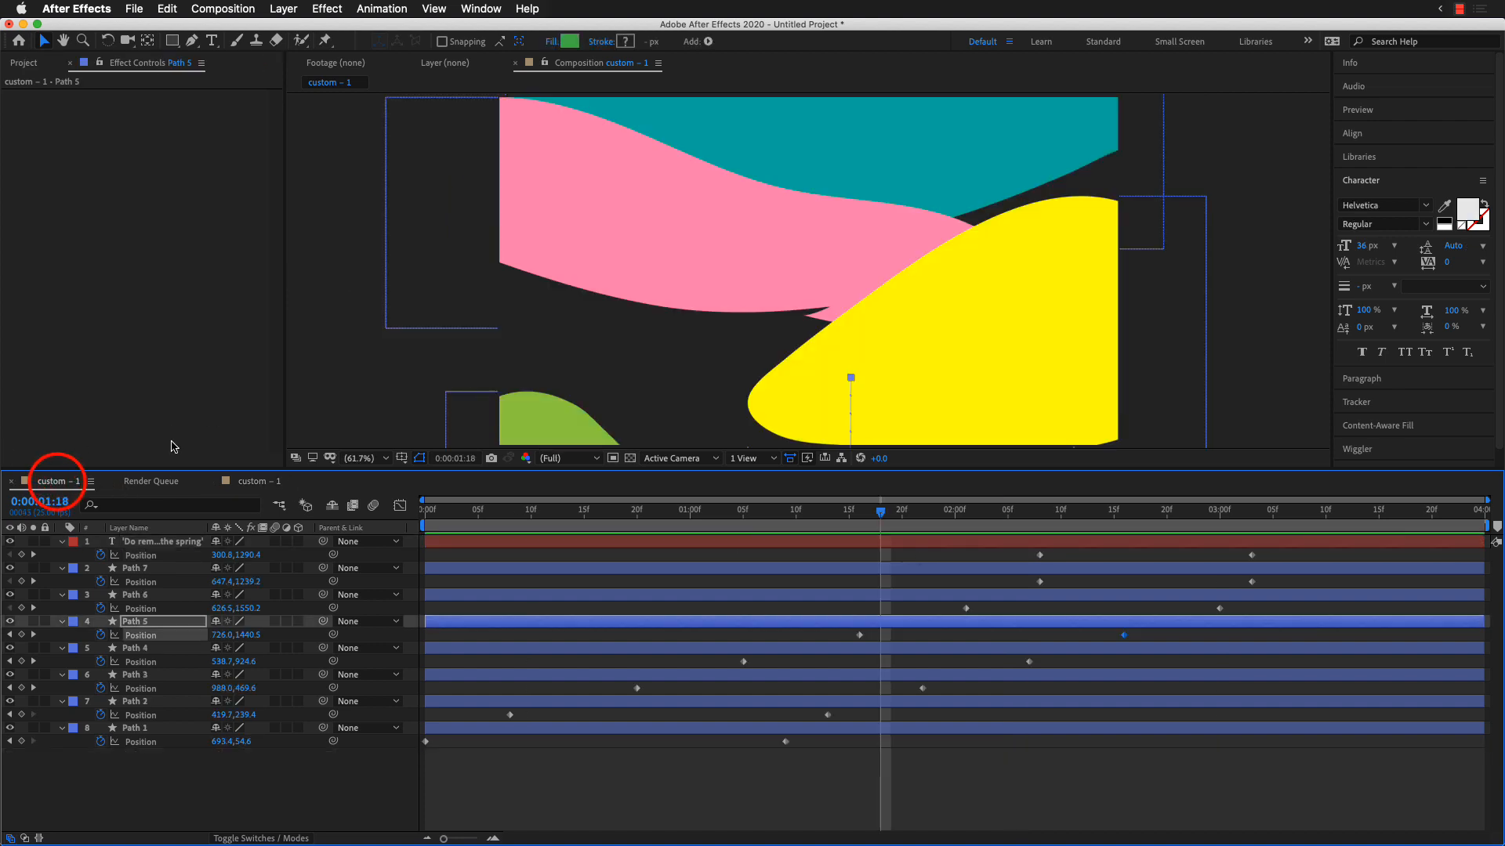
{"action": "left_click_drag", "start_coordinate": [589, 513], "coordinate": [764, 513]}
{"action": "left_click_drag", "start_coordinate": [916, 527], "coordinate": [1327, 538]}
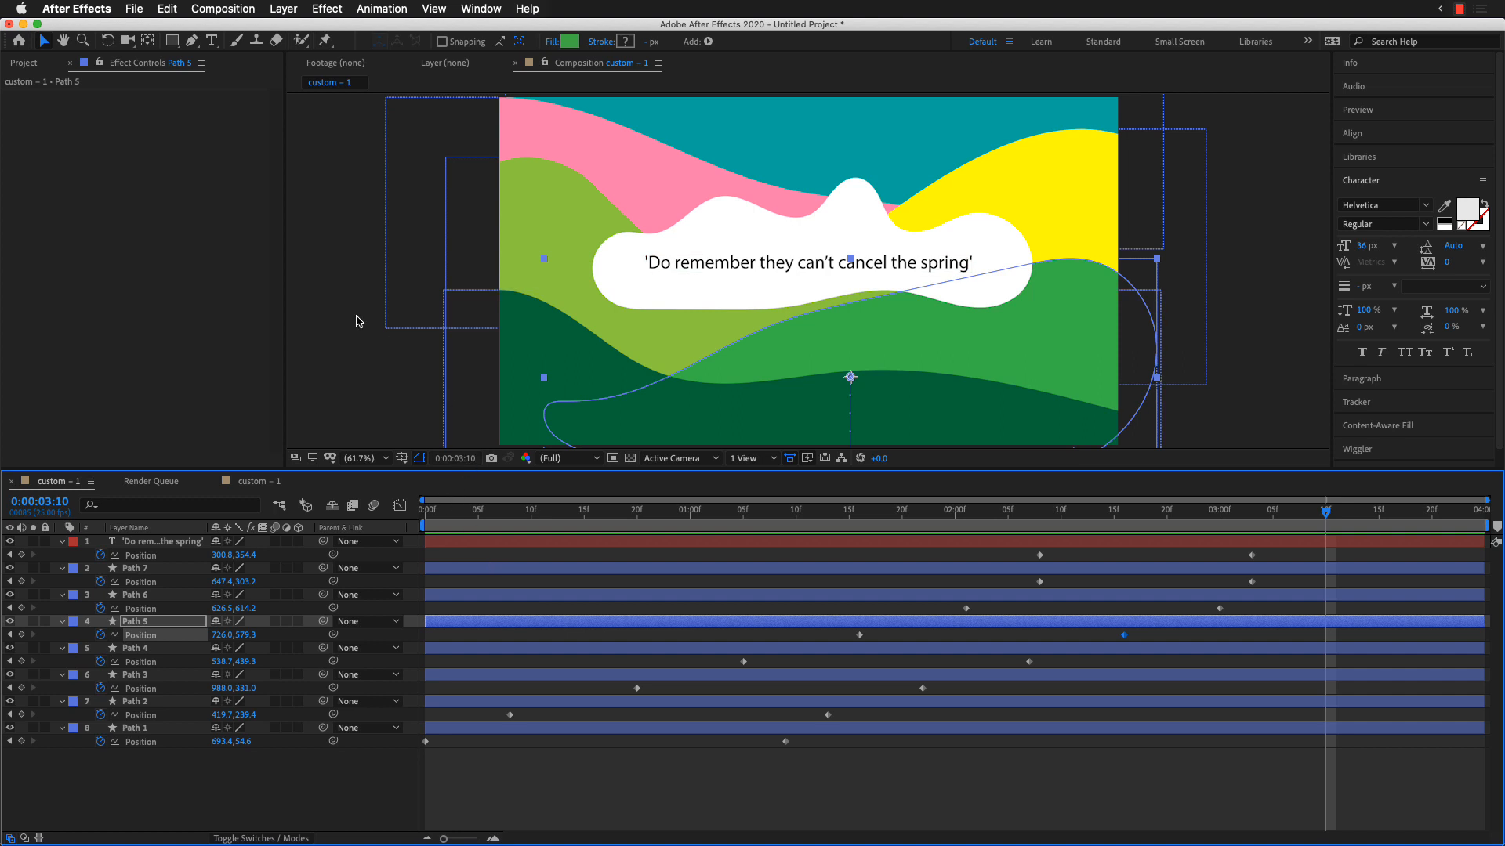
Step: Examine the export options for sending the first composition to the Adobe Media Encoder queue
{"action": "left_click", "coordinate": [134, 11]}
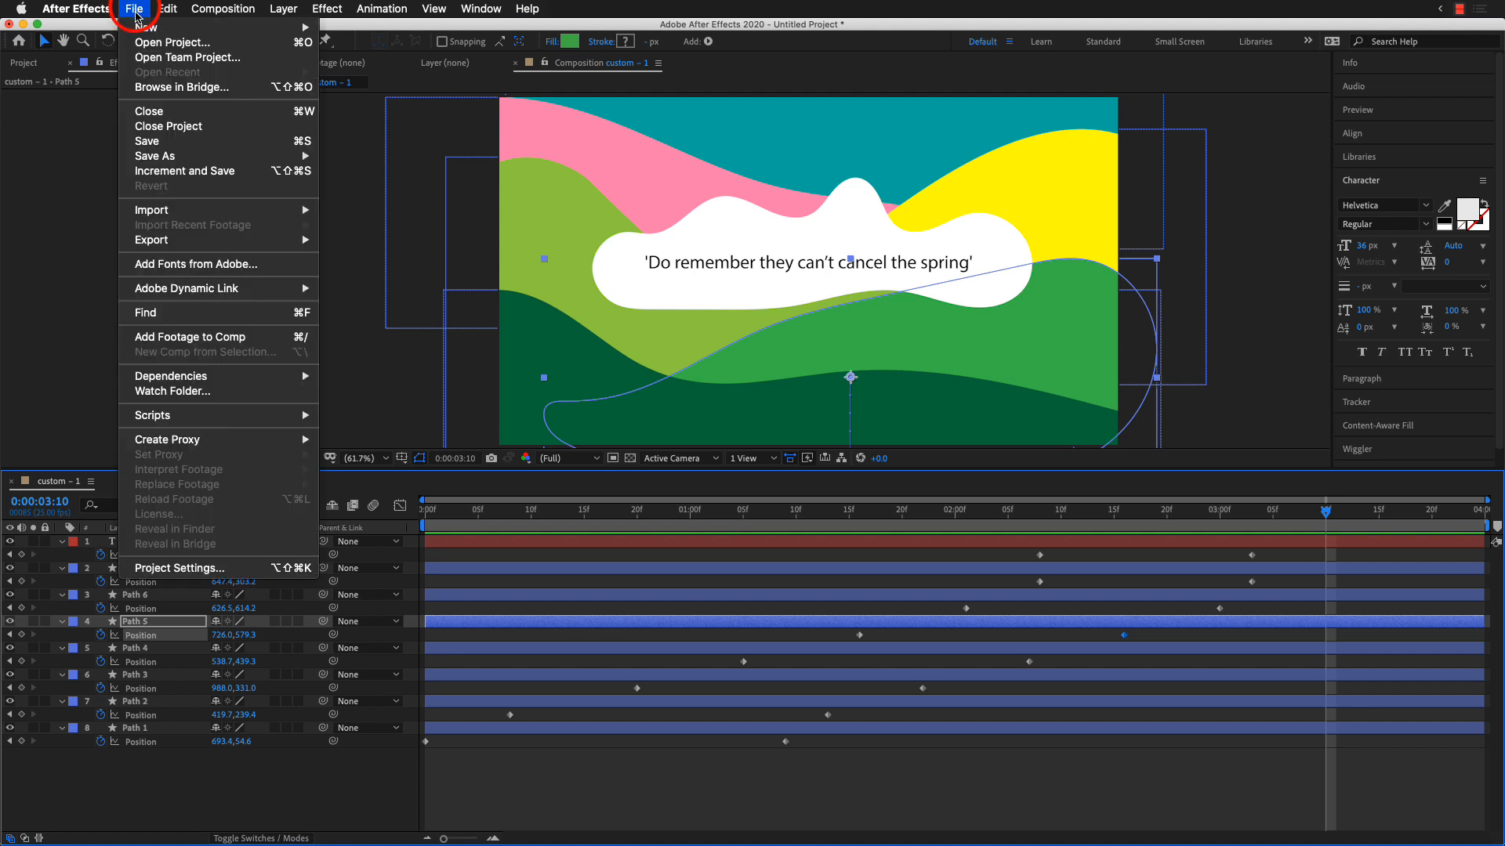
{"action": "mouse_move", "coordinate": [215, 239]}
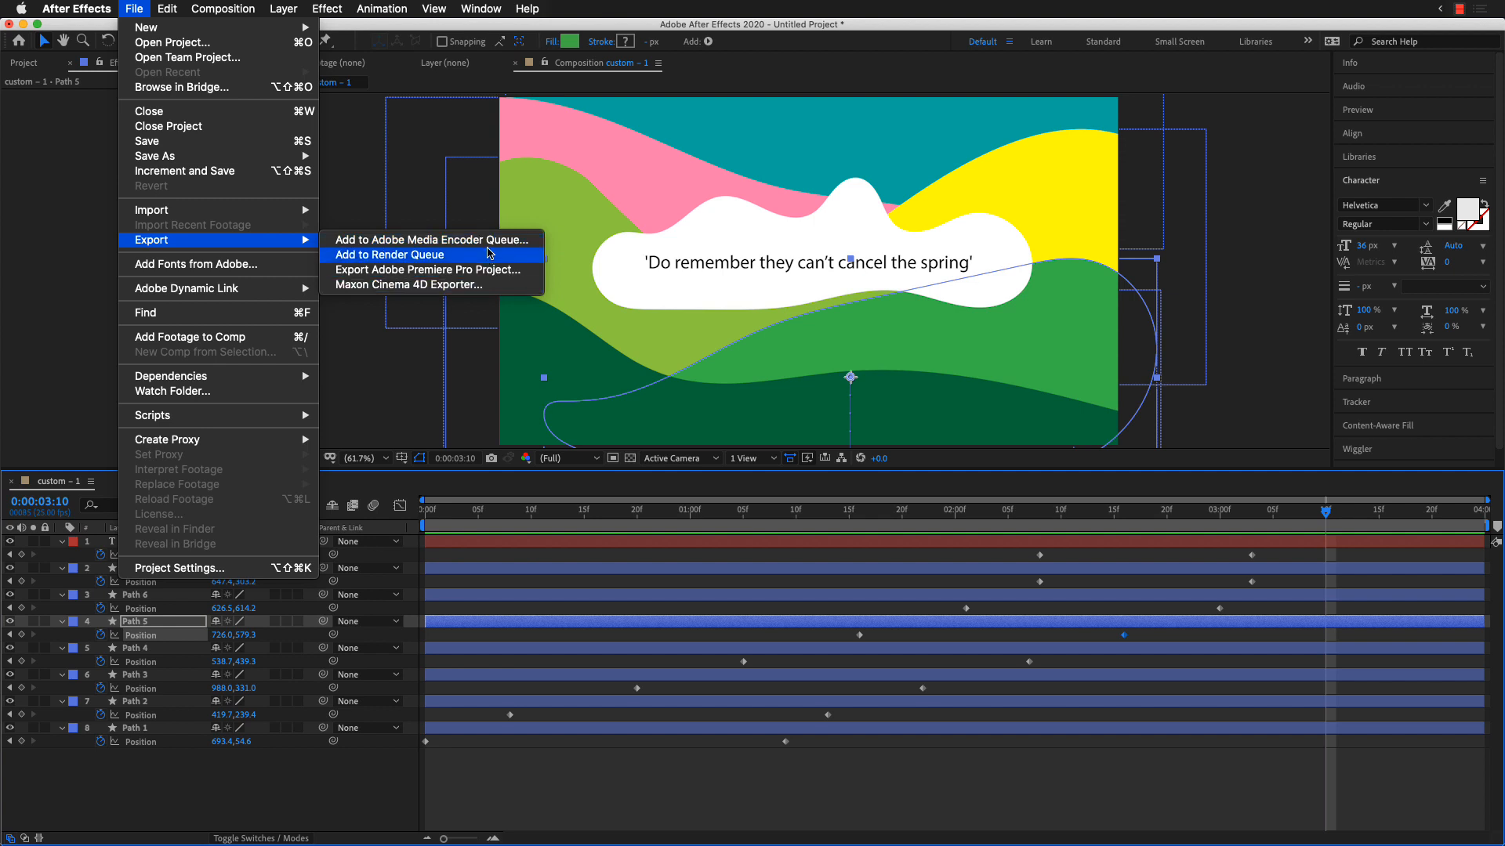
{"action": "left_click", "coordinate": [511, 241]}
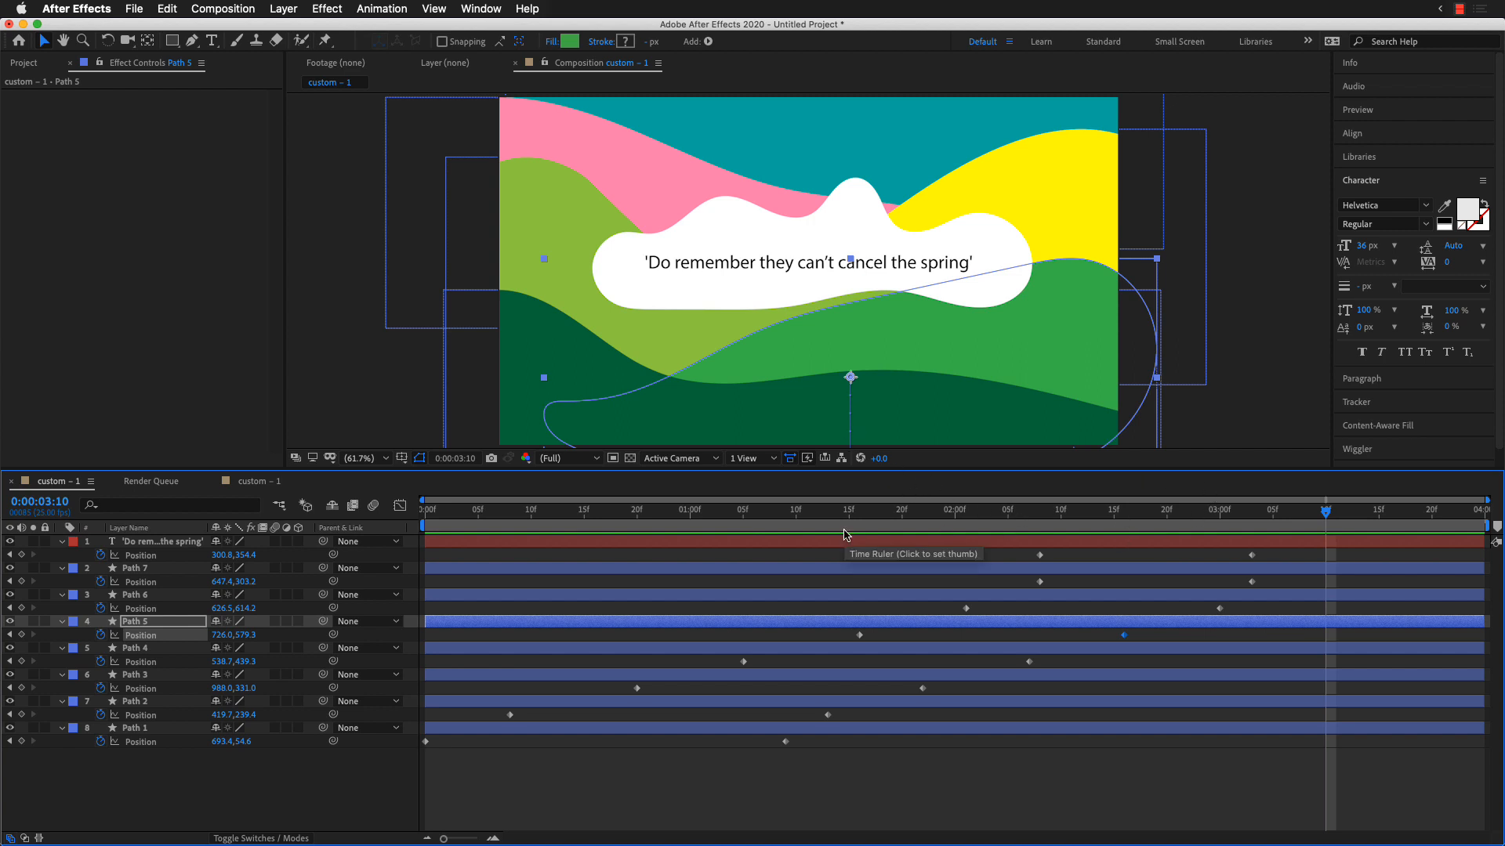
Step: Return to the second custom – 1 composition and scrub back to its start at 0:00:00:00
{"action": "left_click", "coordinate": [247, 482]}
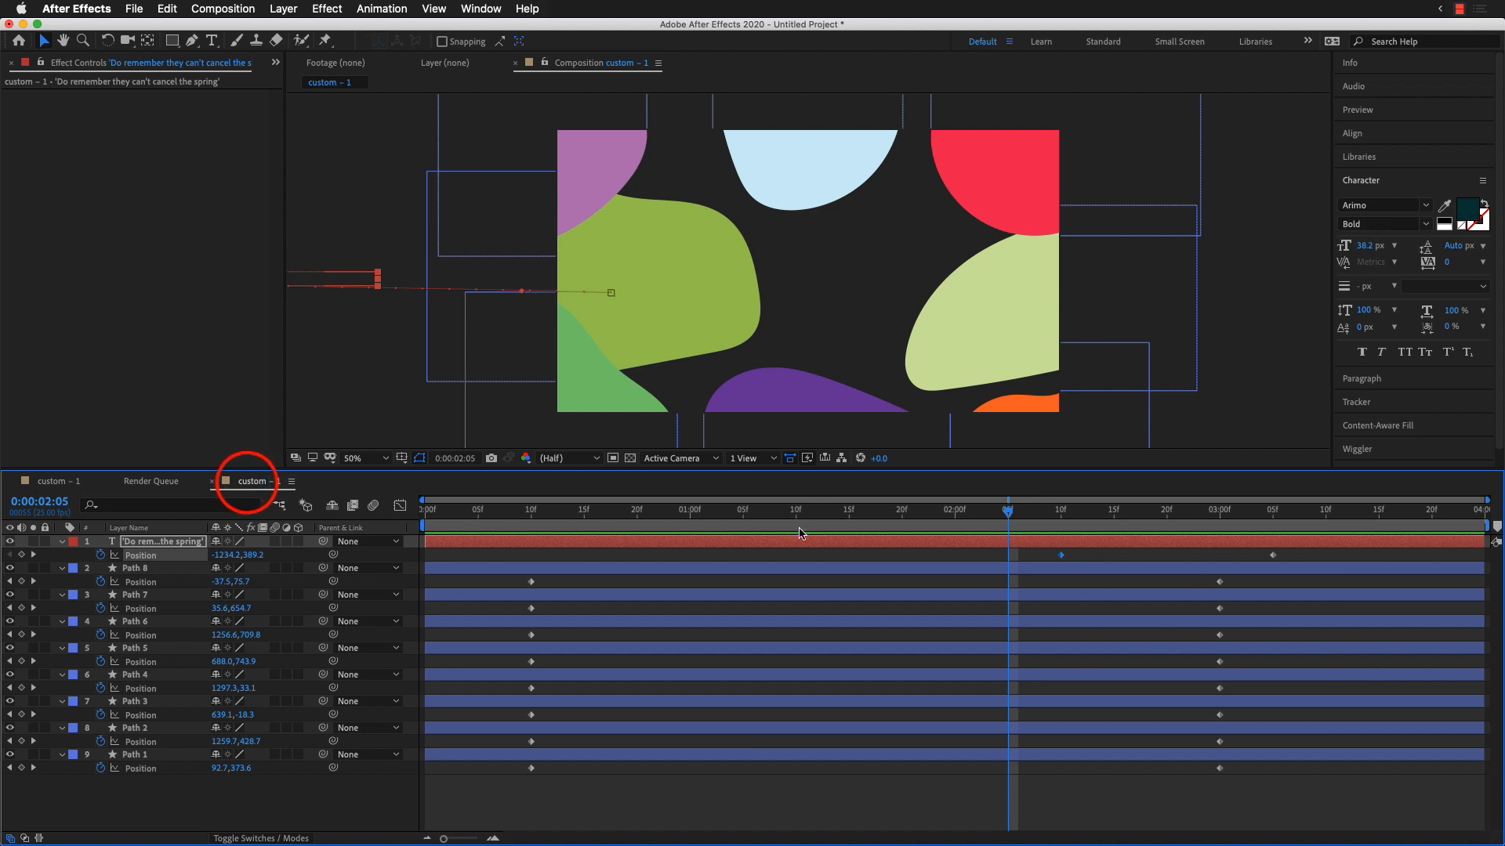
{"action": "left_click_drag", "start_coordinate": [848, 514], "coordinate": [753, 514]}
{"action": "left_click_drag", "start_coordinate": [617, 529], "coordinate": [329, 542]}
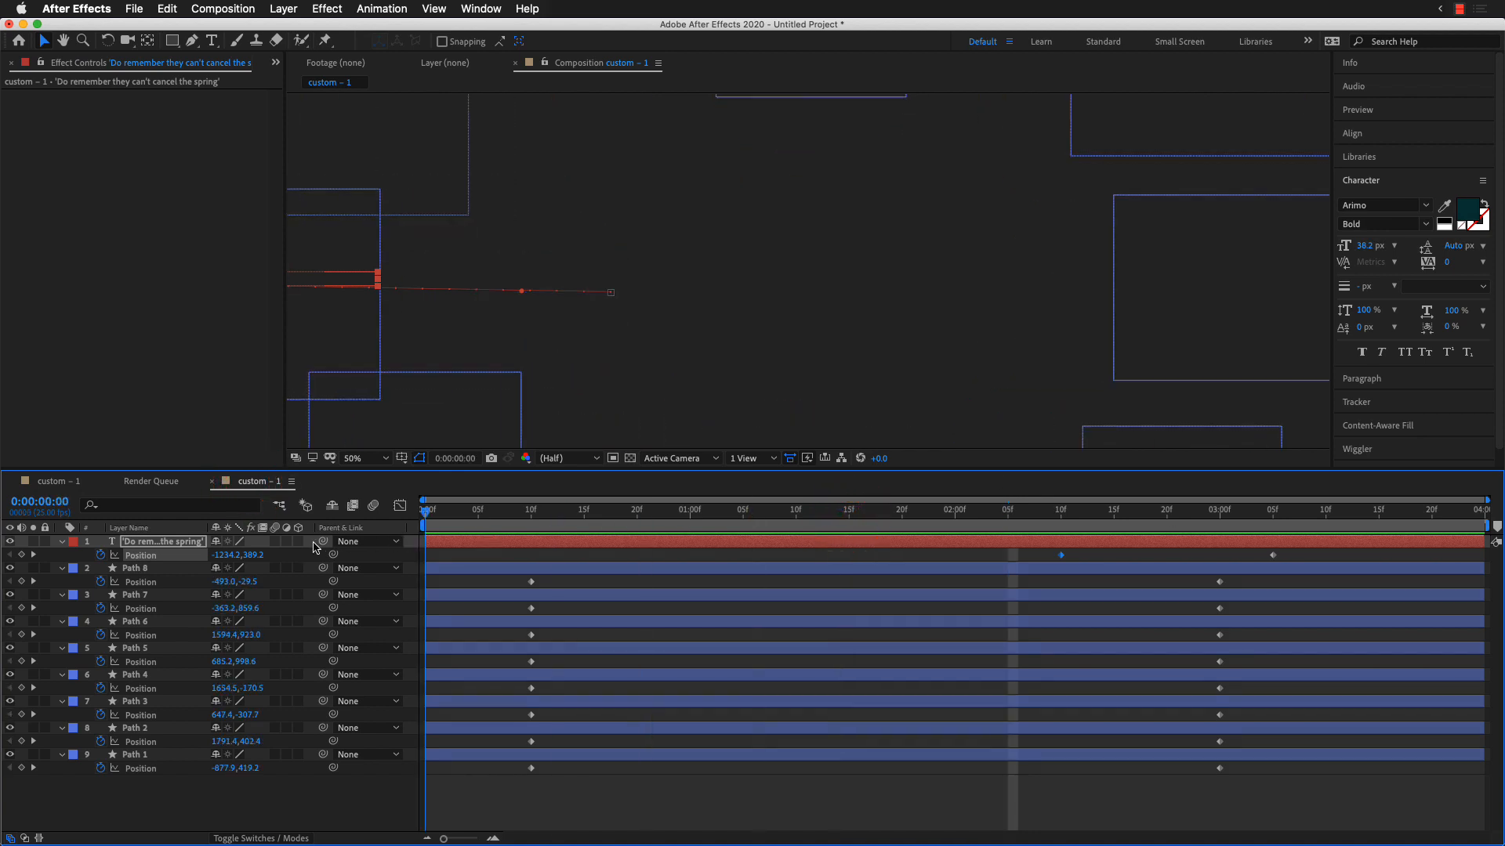
Step: Stagger the shapes' entrances by moving the first position keyframes of Path 2 through Path 8 to different times between about 0:00:00:07 and 0:00:01:09
{"action": "key", "text": "space"}
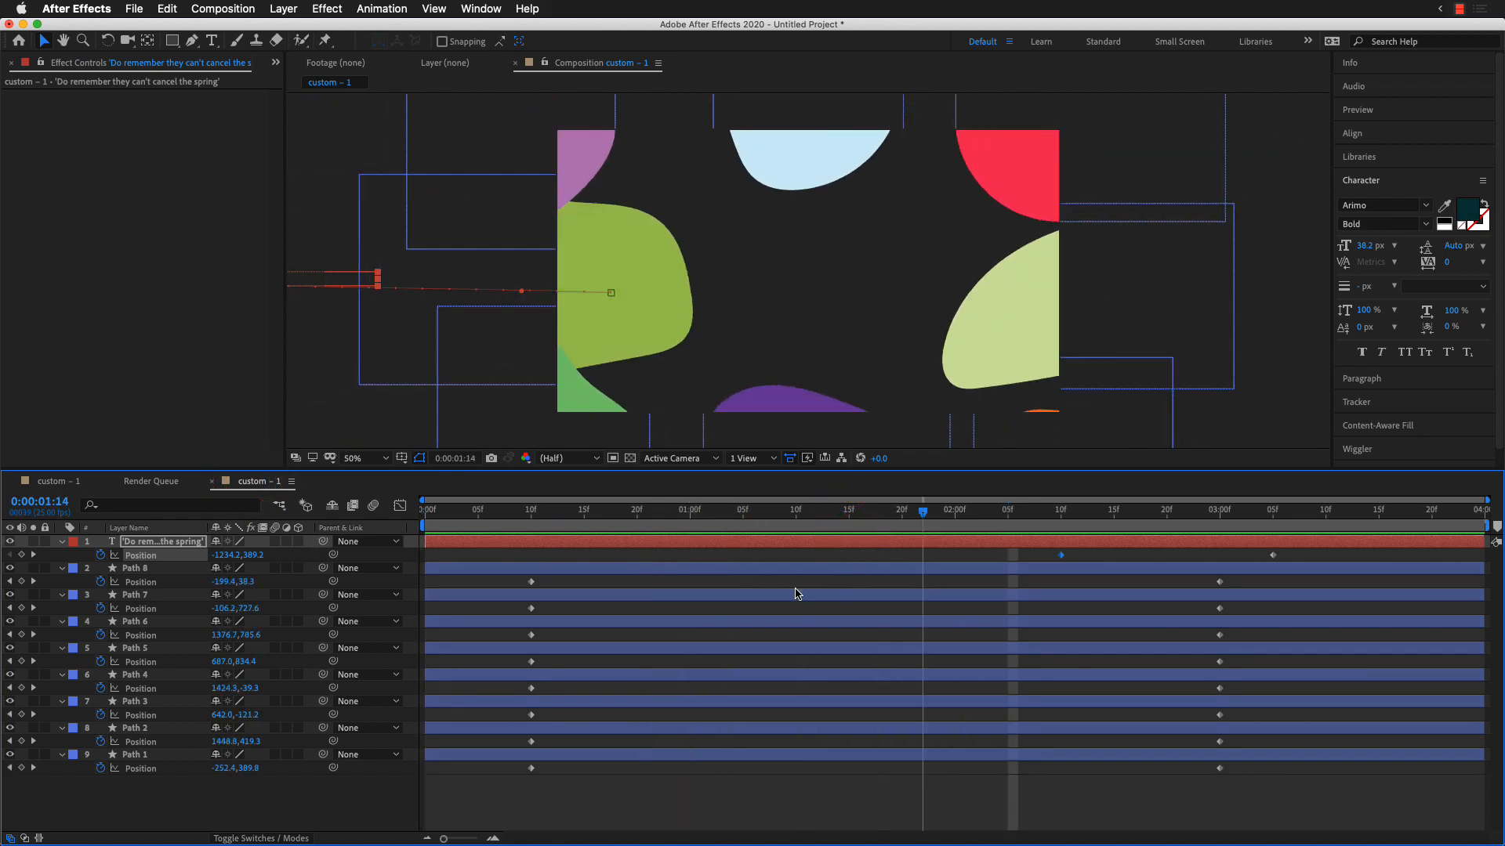
{"action": "left_click", "coordinate": [626, 790]}
{"action": "left_click_drag", "start_coordinate": [530, 742], "coordinate": [669, 715]}
{"action": "left_click_drag", "start_coordinate": [531, 688], "coordinate": [702, 689]}
{"action": "left_click_drag", "start_coordinate": [531, 660], "coordinate": [648, 661]}
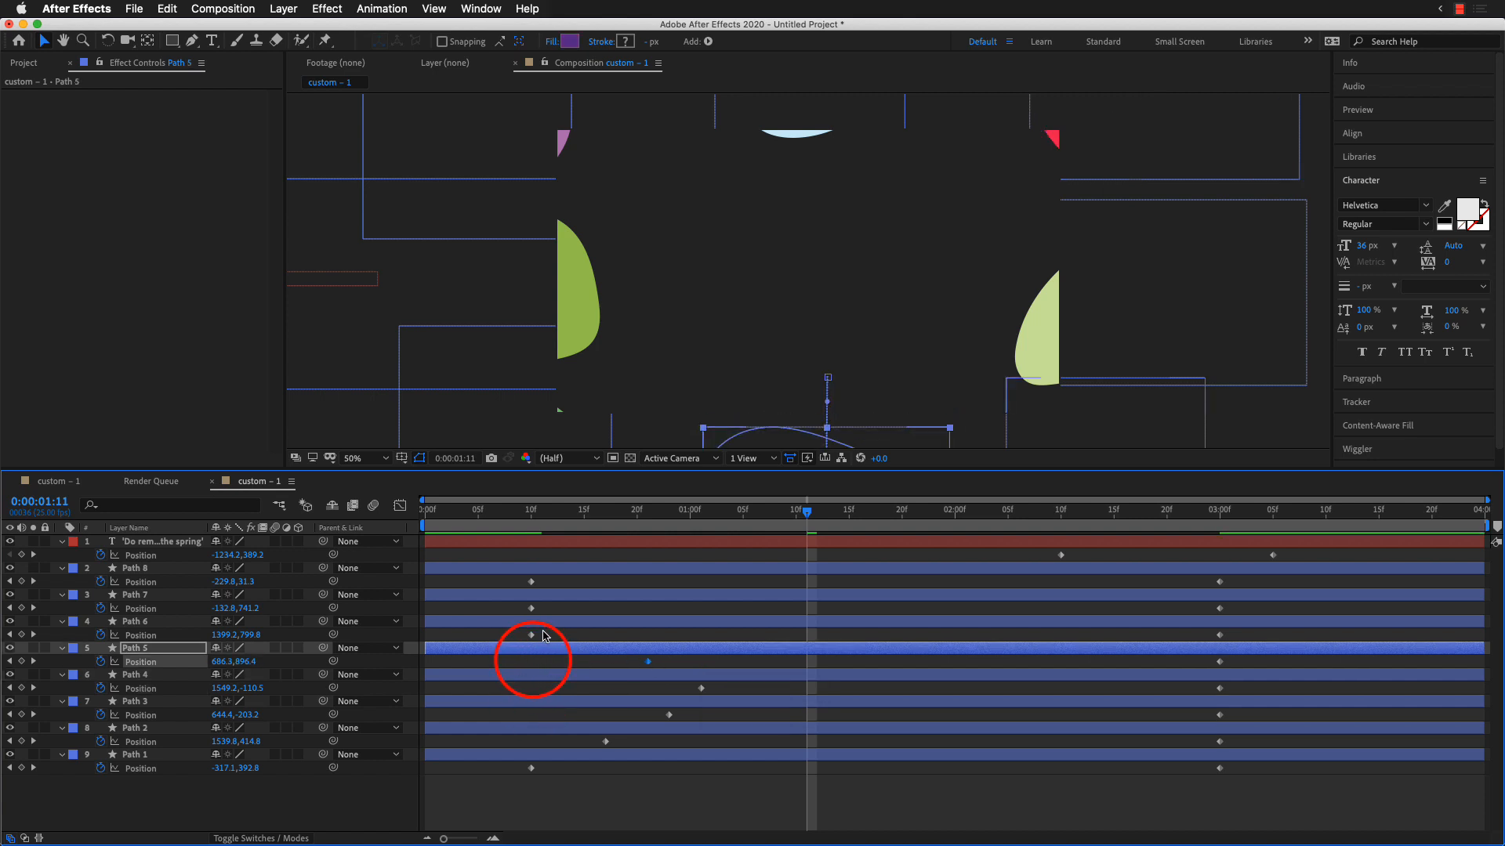
{"action": "left_click_drag", "start_coordinate": [531, 635], "coordinate": [500, 632]}
{"action": "left_click_drag", "start_coordinate": [531, 608], "coordinate": [658, 609]}
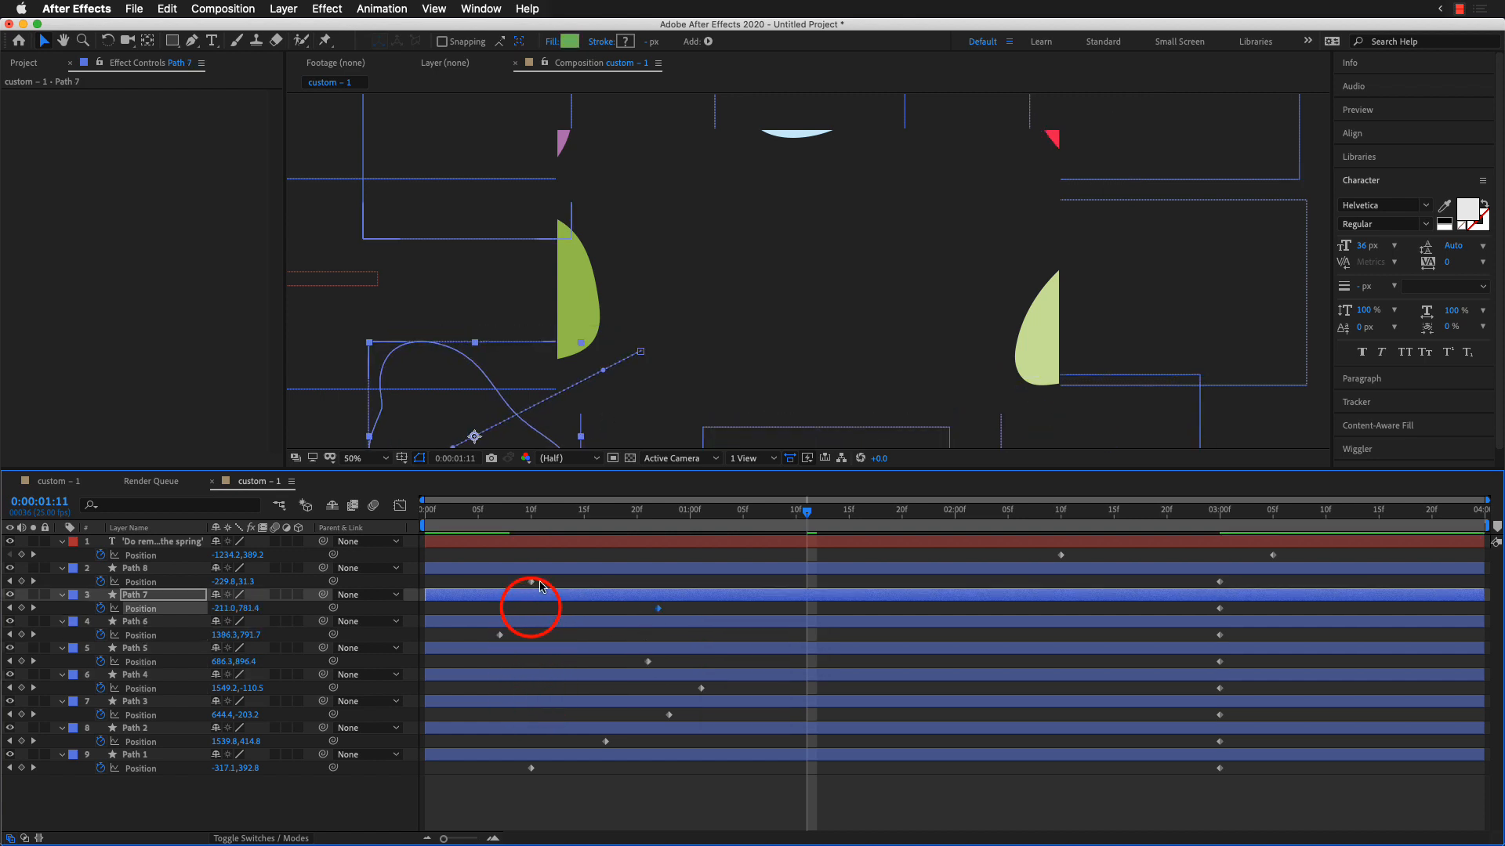
{"action": "left_click_drag", "start_coordinate": [532, 582], "coordinate": [787, 609]}
Step: Preview the staggered shape and quote animation from the start of the composition
{"action": "left_click_drag", "start_coordinate": [808, 511], "coordinate": [782, 515]}
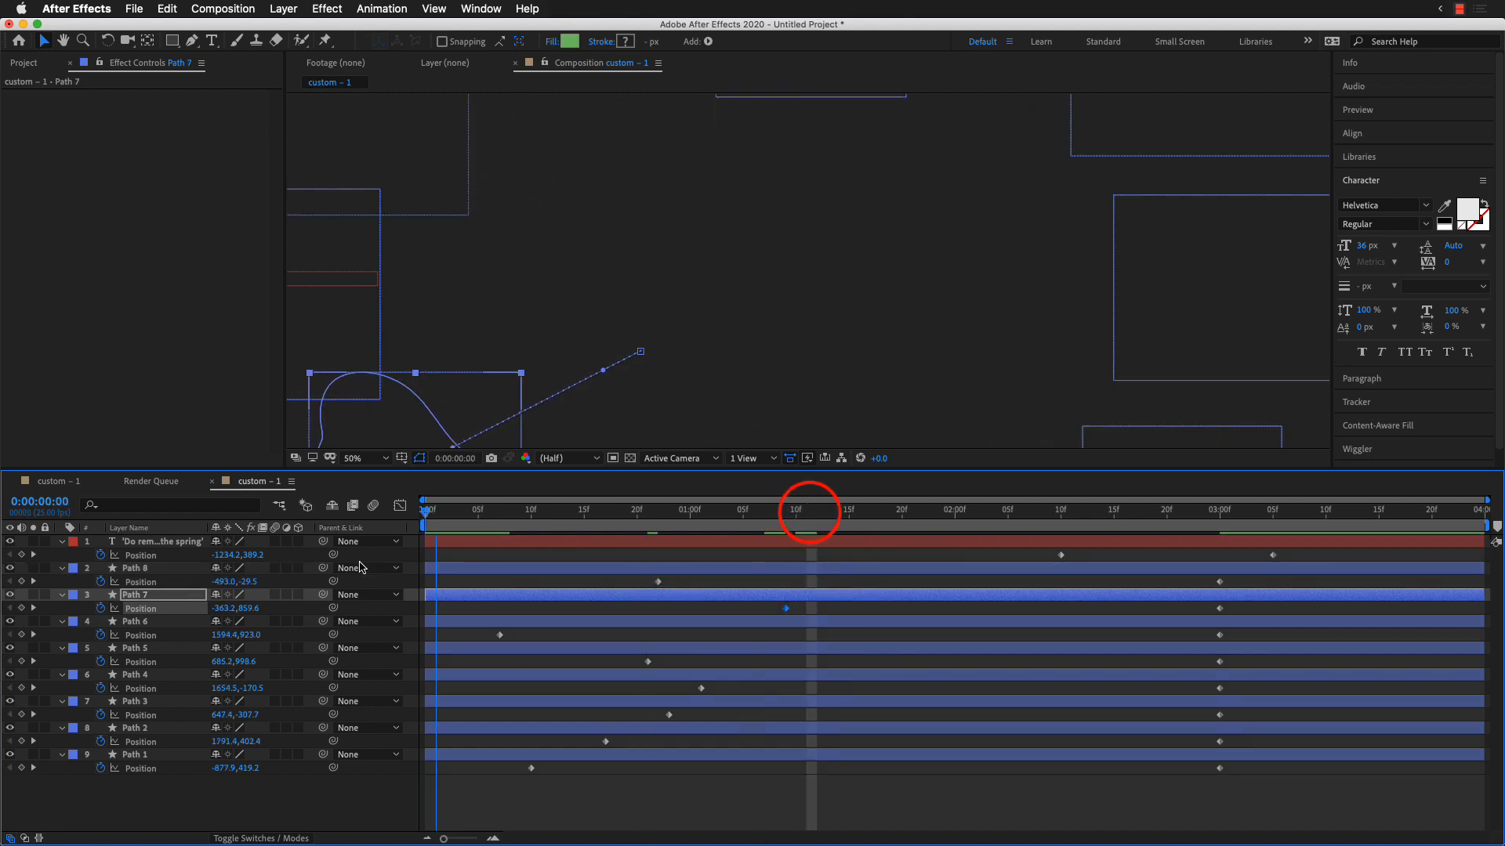
{"action": "key", "text": "space"}
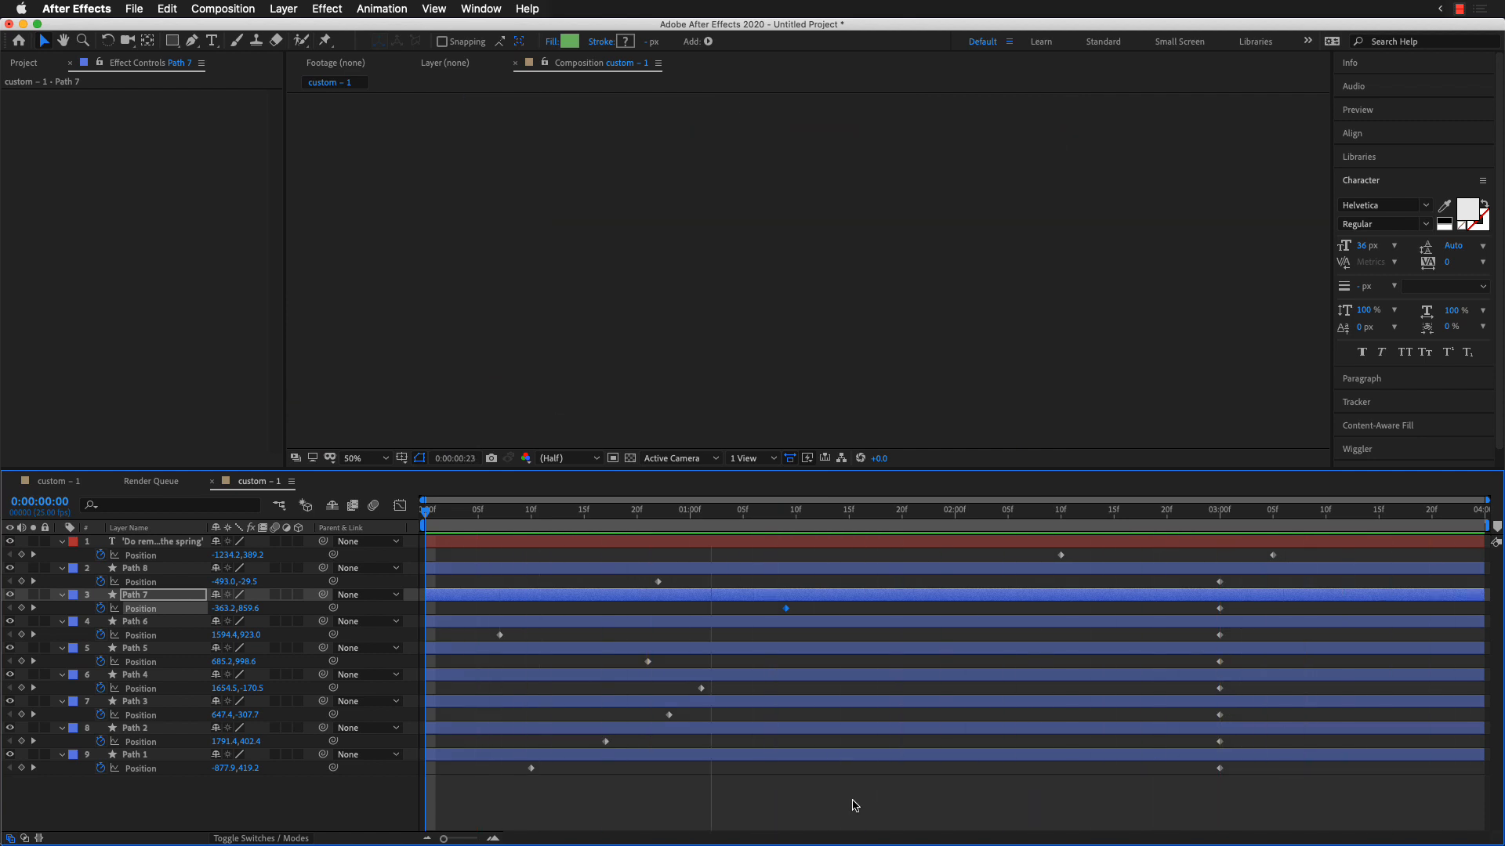
{"action": "mouse_move", "coordinate": [990, 844]}
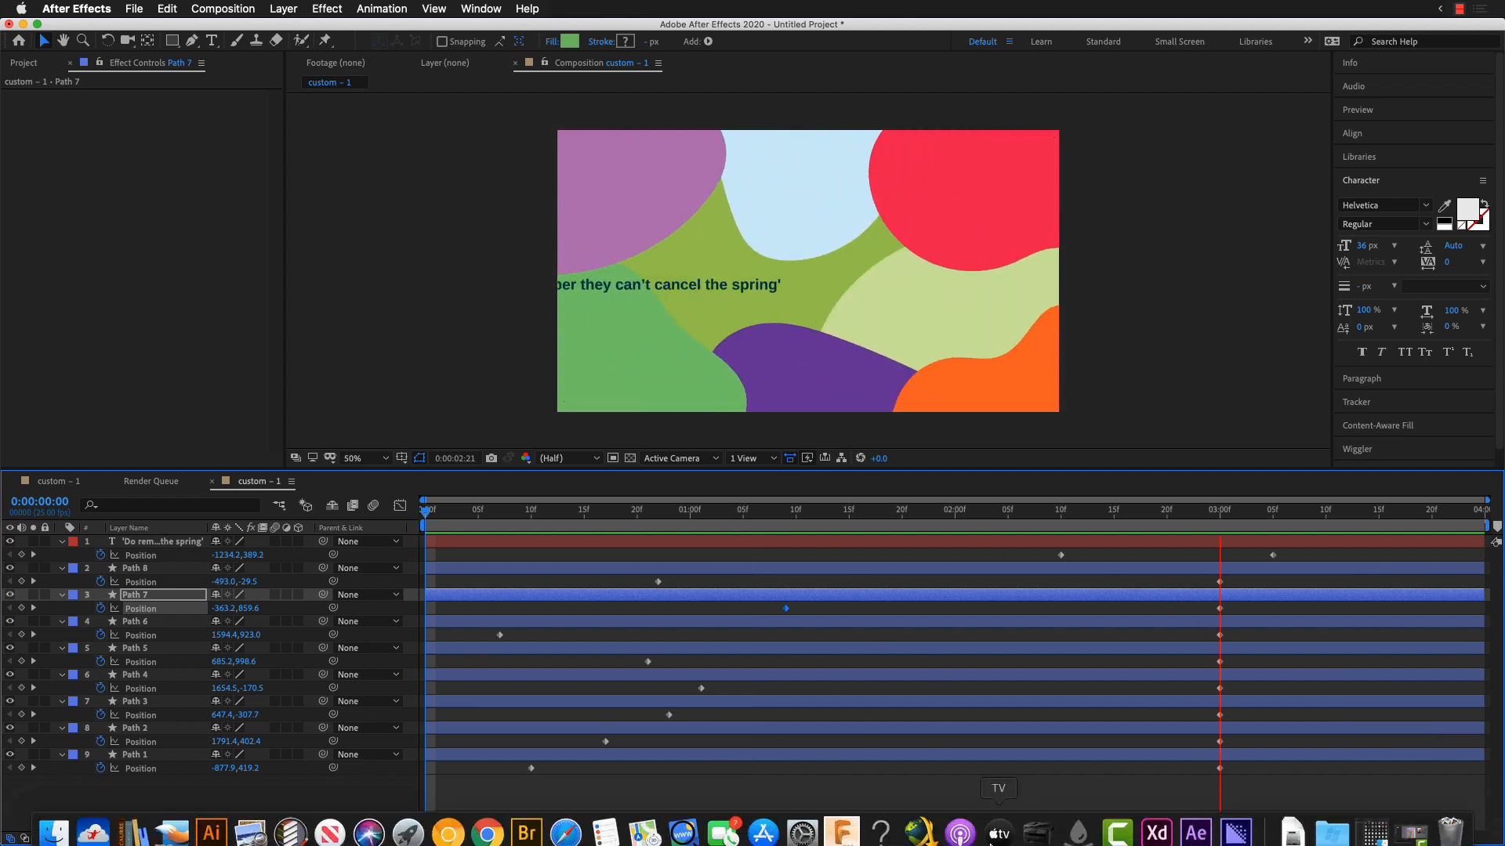
{"action": "left_click", "coordinate": [1152, 679]}
Step: Switch to Adobe Media Encoder and reposition its window to examine the encoding queue
{"action": "key", "text": "super+Tab"}
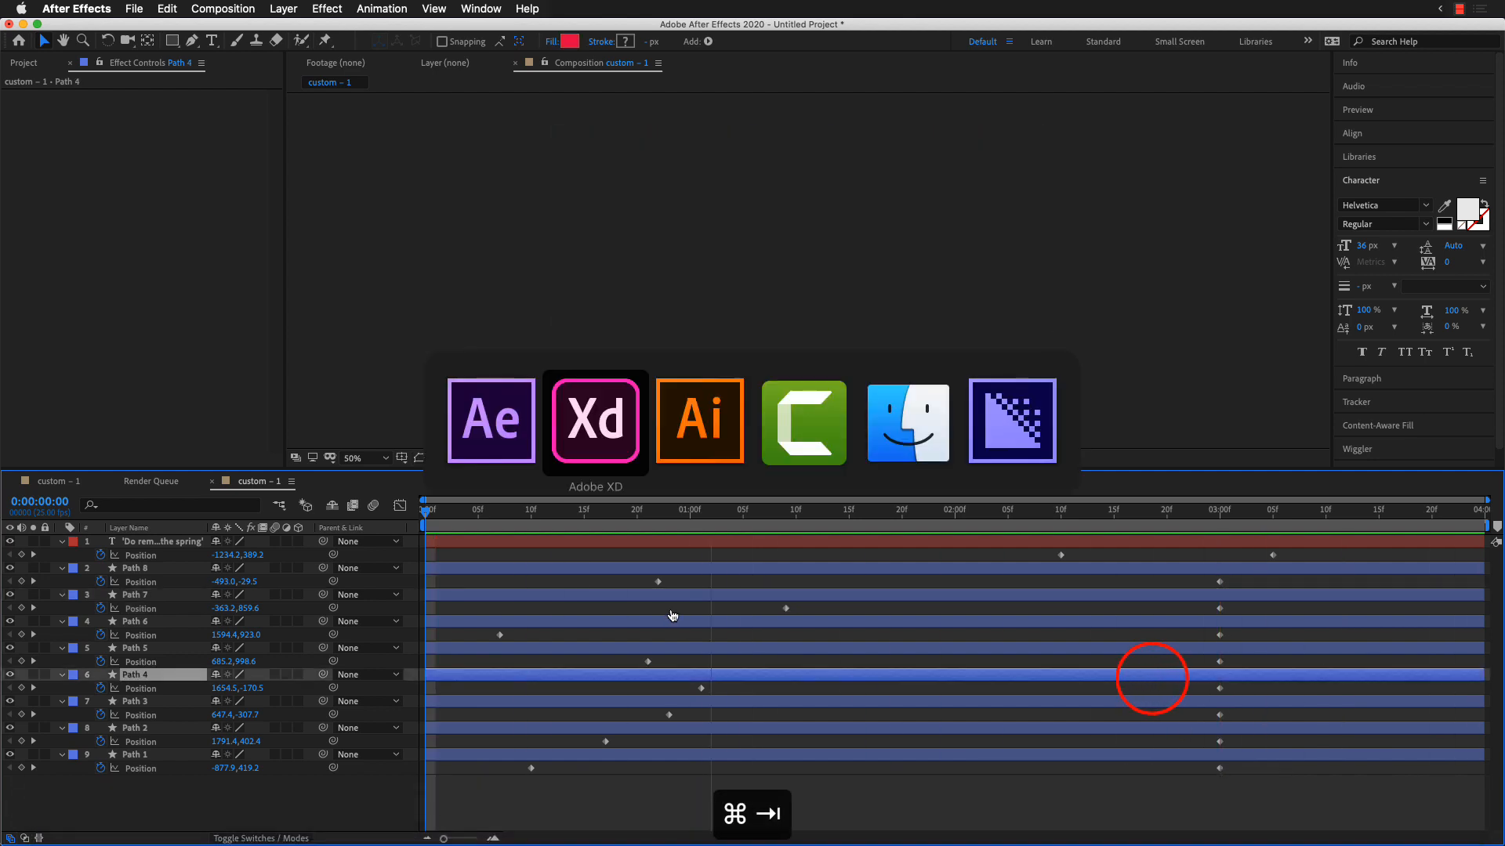
{"action": "key", "text": "super+Tab"}
{"action": "key", "text": "super+Tab"}
{"action": "key", "text": "super+Tab"}
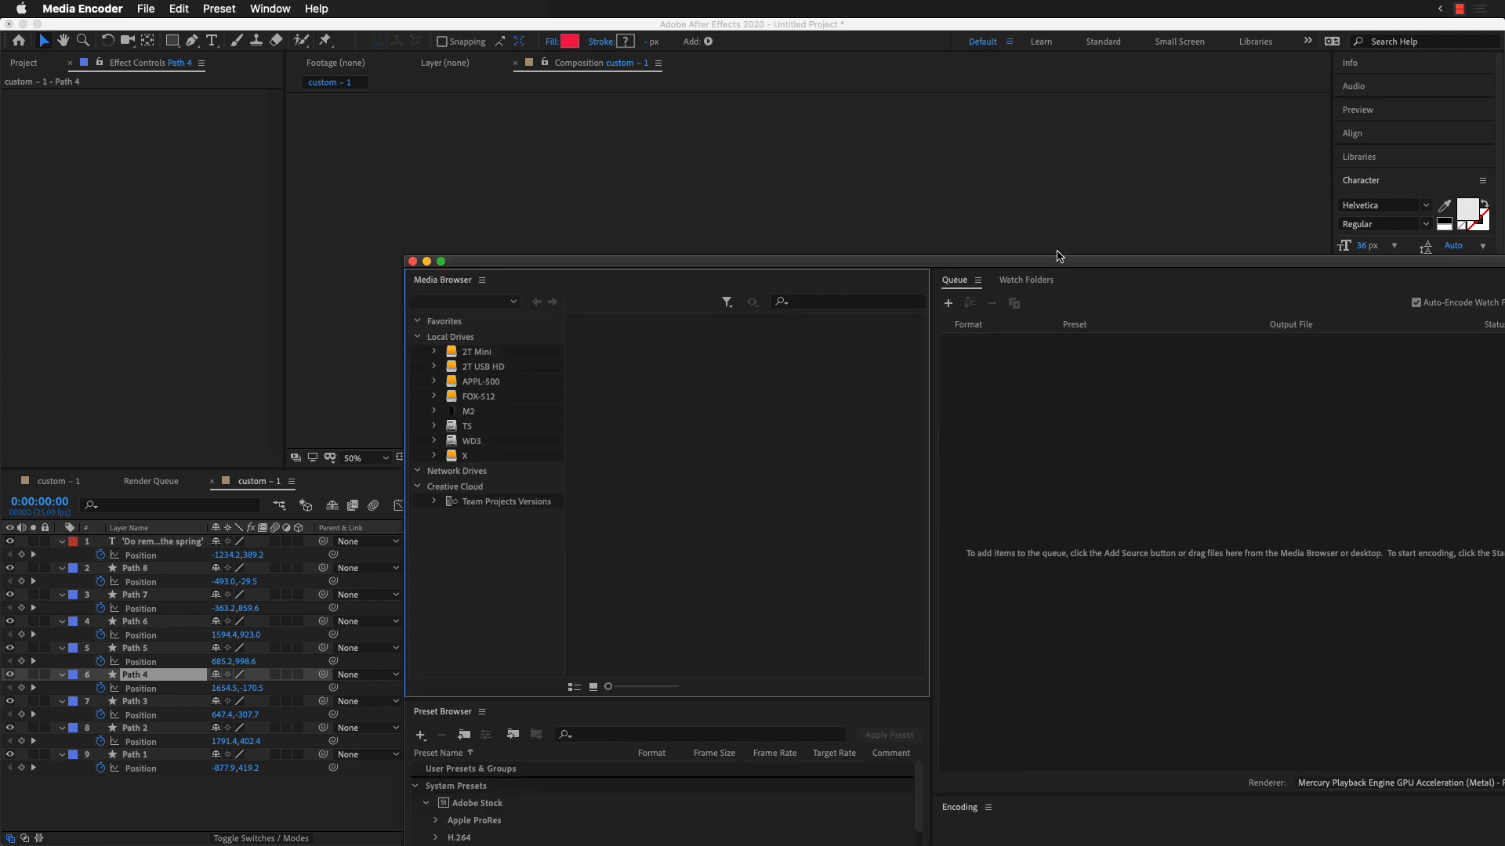
{"action": "left_click_drag", "start_coordinate": [1090, 264], "coordinate": [799, 160]}
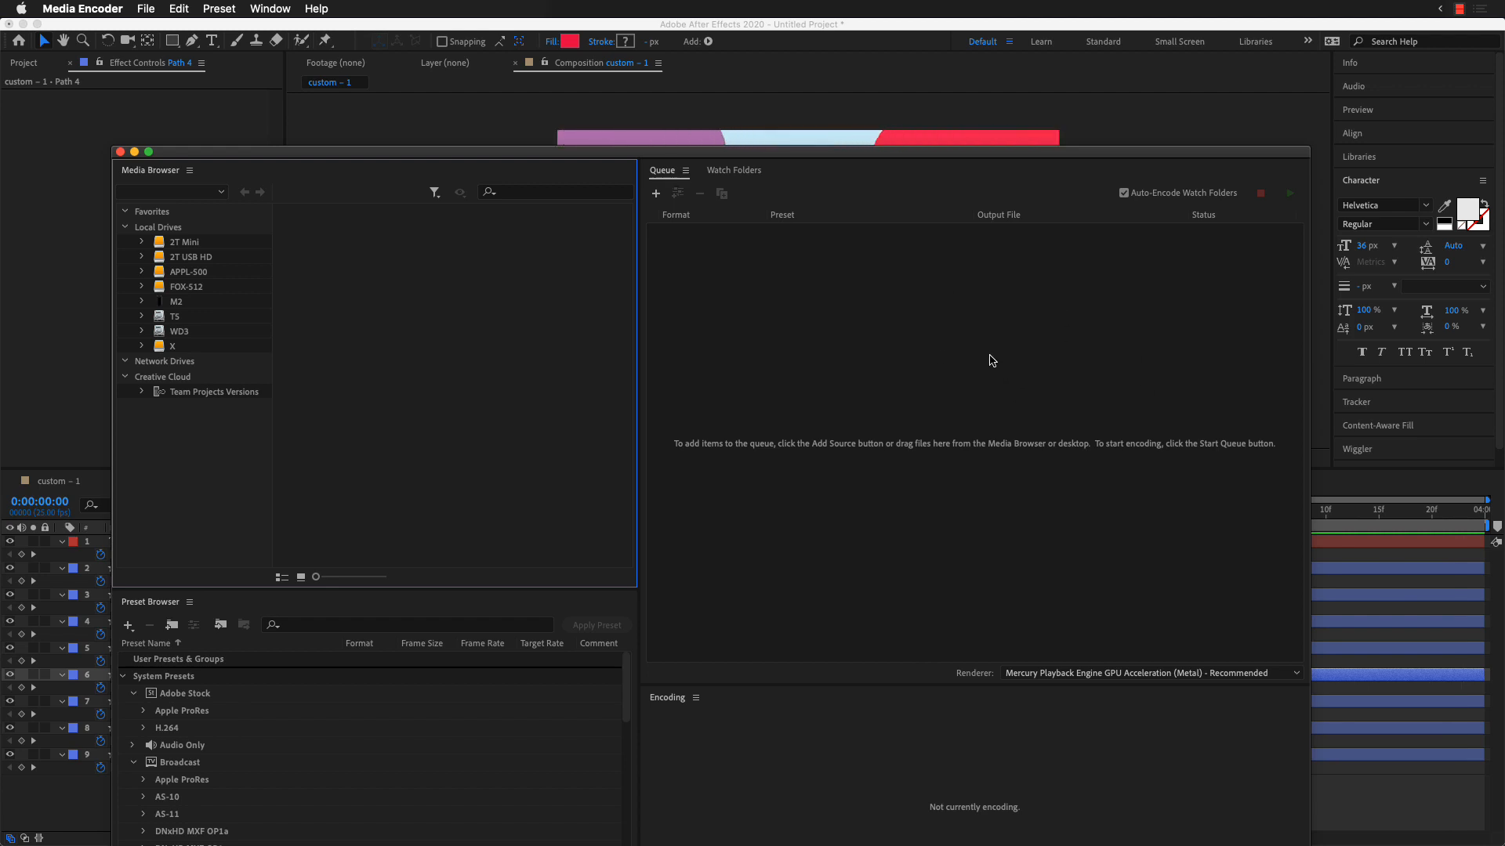
{"action": "left_click_drag", "start_coordinate": [1017, 151], "coordinate": [992, 369]}
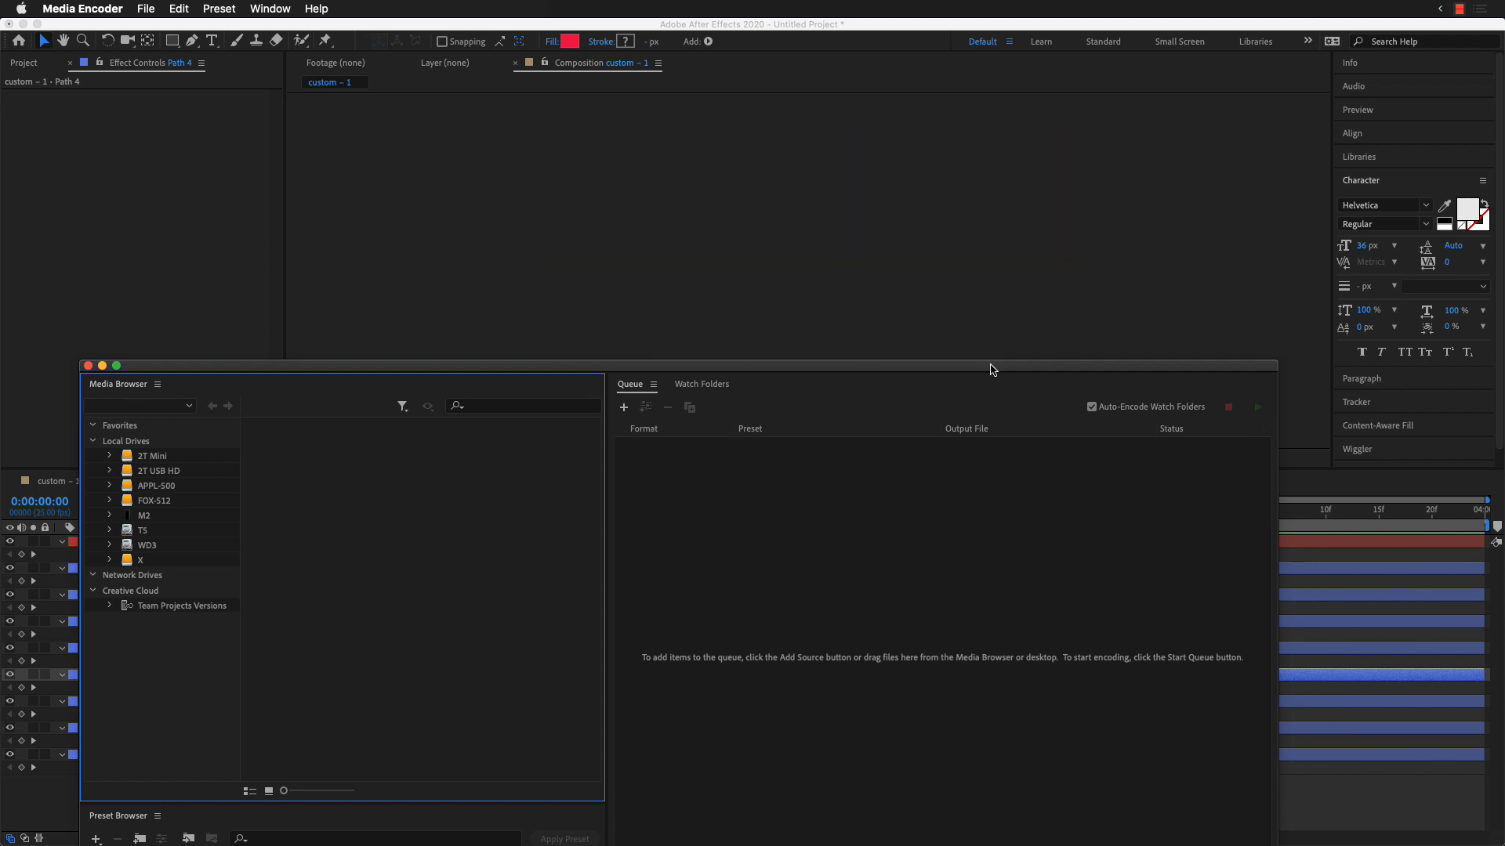
{"action": "left_click_drag", "start_coordinate": [994, 361], "coordinate": [1006, 276]}
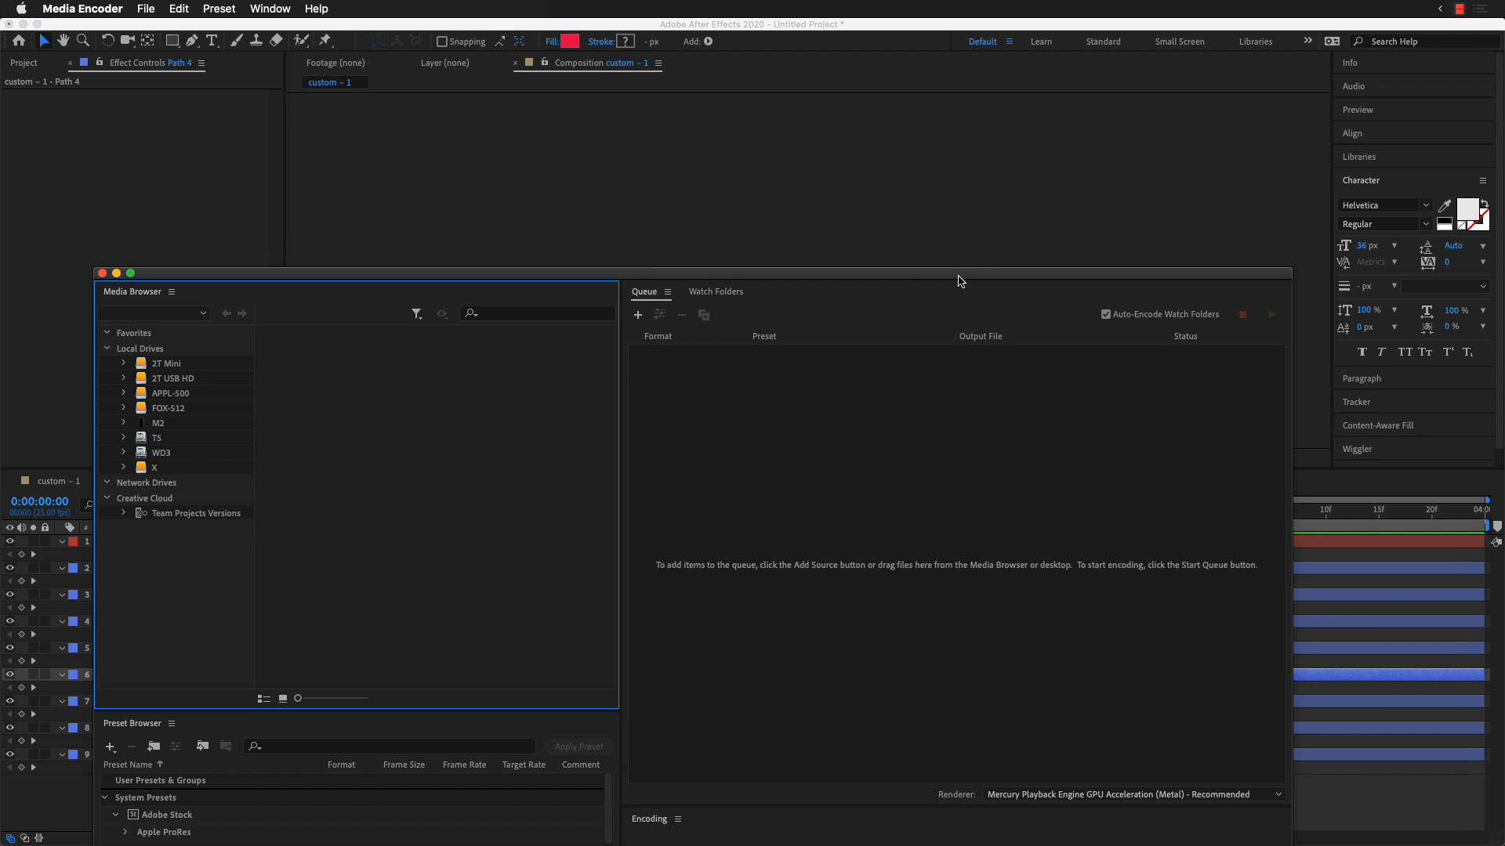
{"action": "left_click_drag", "start_coordinate": [961, 281], "coordinate": [1044, 405]}
{"action": "left_click", "coordinate": [693, 306]}
{"action": "left_click", "coordinate": [899, 354]}
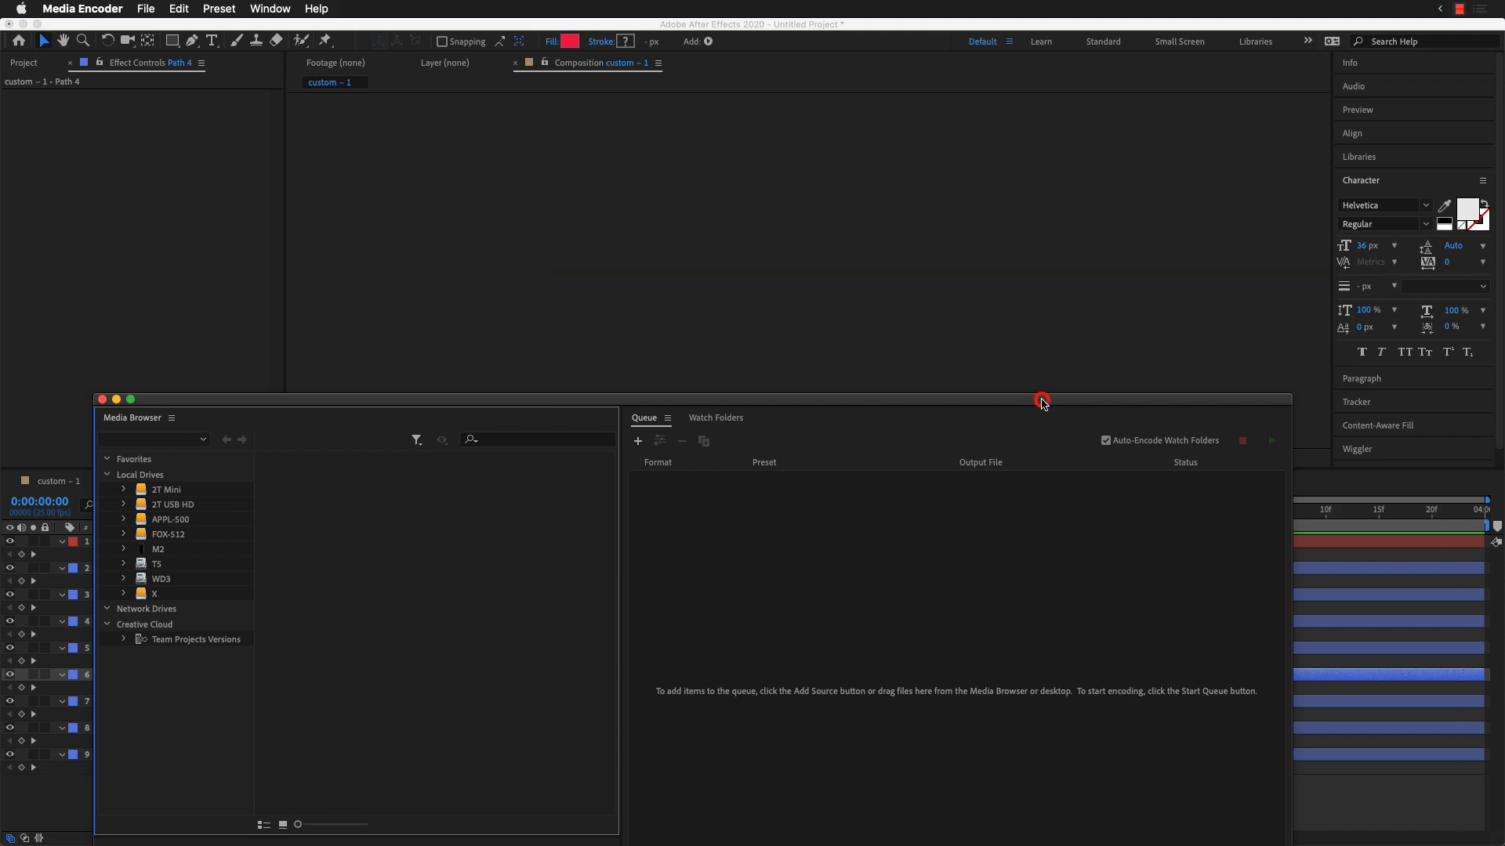
{"action": "left_click_drag", "start_coordinate": [1042, 400], "coordinate": [1132, 119]}
Step: Switch to Illustrator and look over the freehand-shape artwork with its quote
{"action": "key", "text": "super+Tab"}
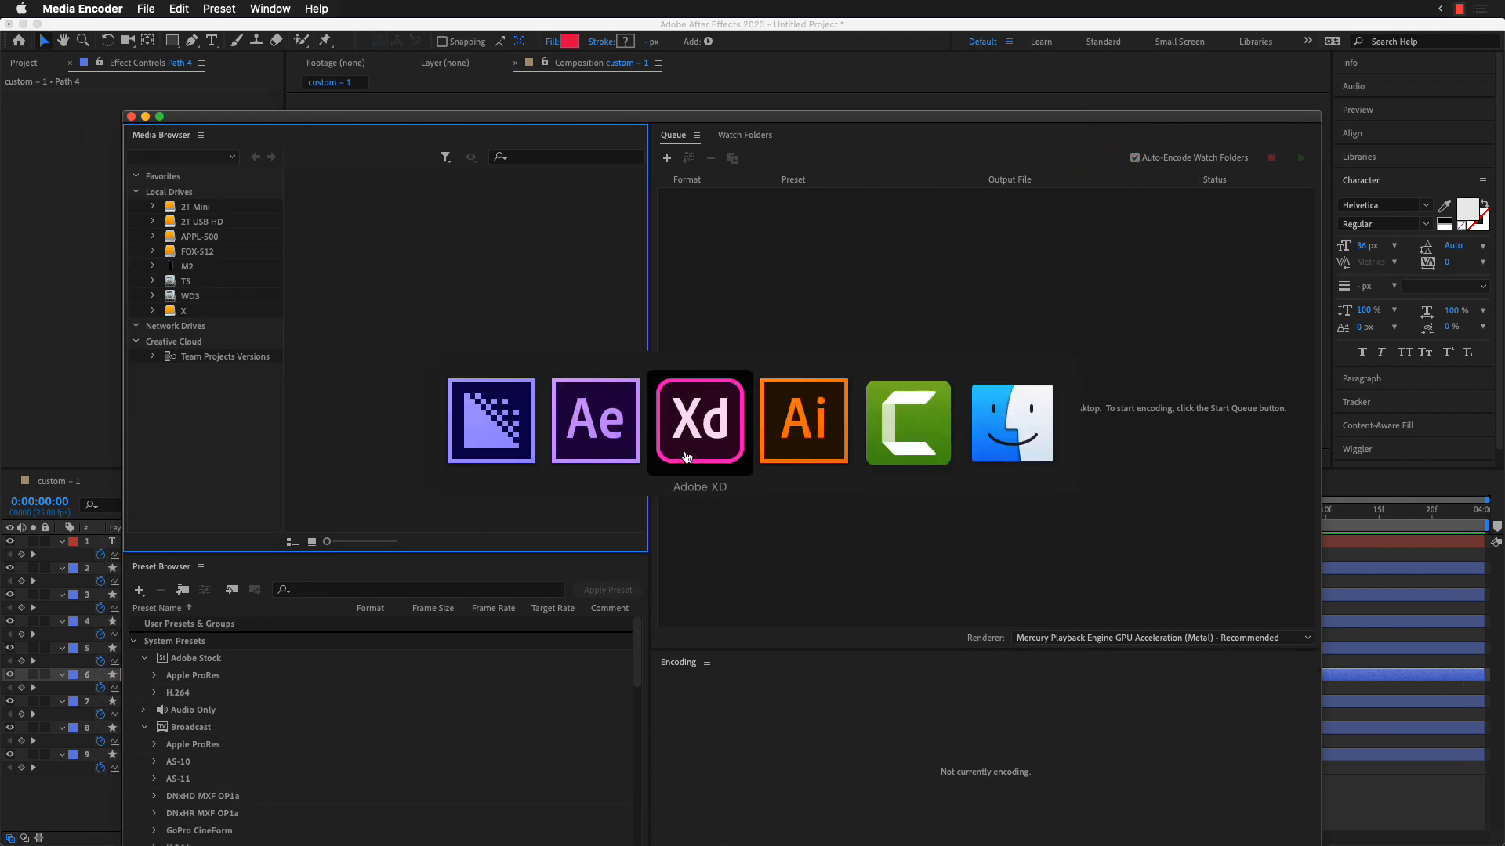
{"action": "left_click", "coordinate": [793, 442]}
{"action": "left_click", "coordinate": [810, 712]}
{"action": "key", "text": "space"}
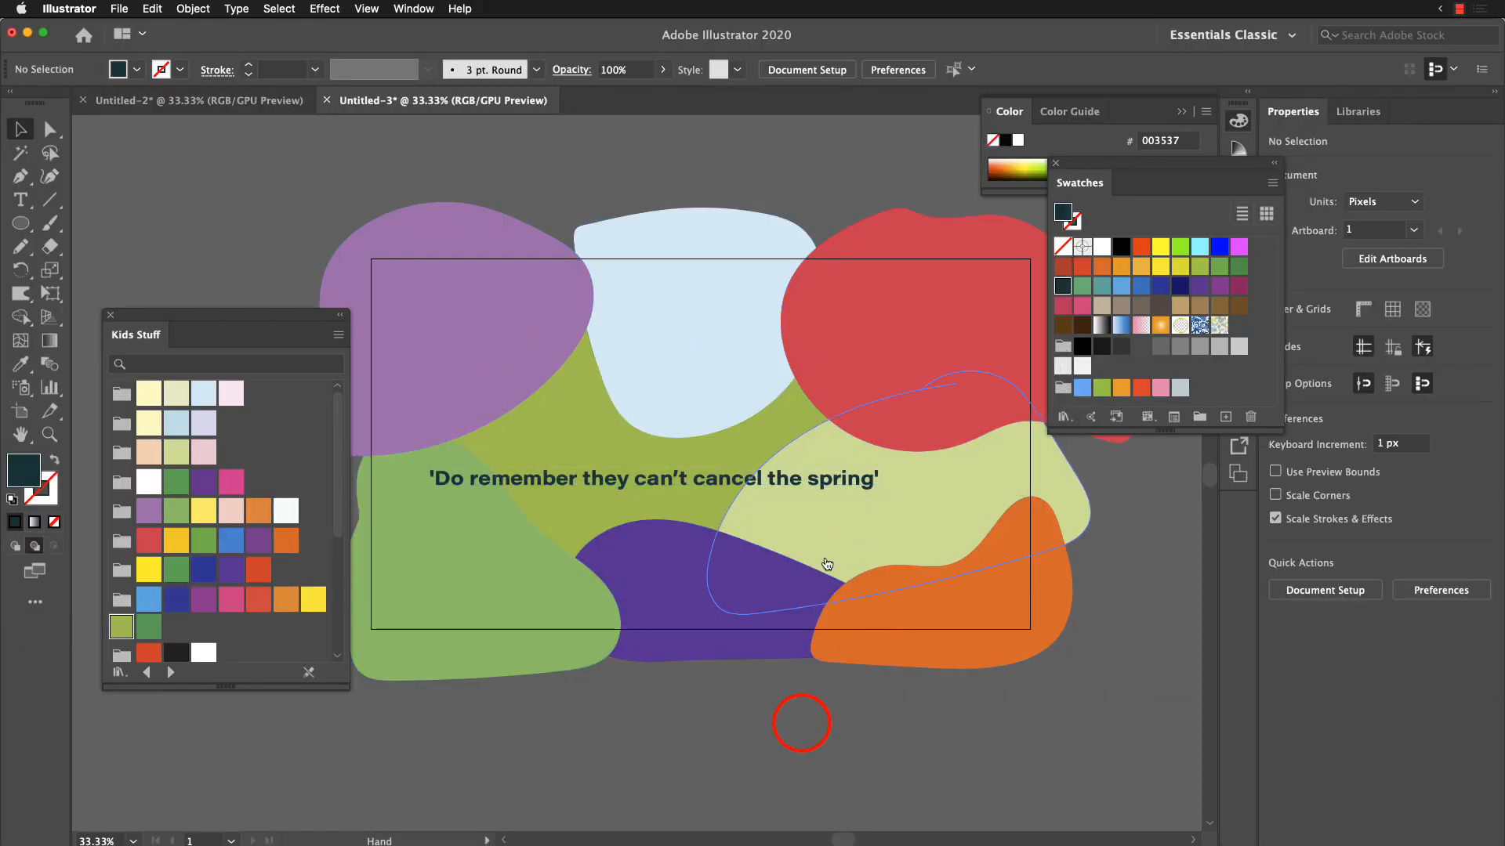
{"action": "left_click_drag", "start_coordinate": [836, 566], "coordinate": [898, 638]}
{"action": "left_click_drag", "start_coordinate": [955, 596], "coordinate": [774, 586]}
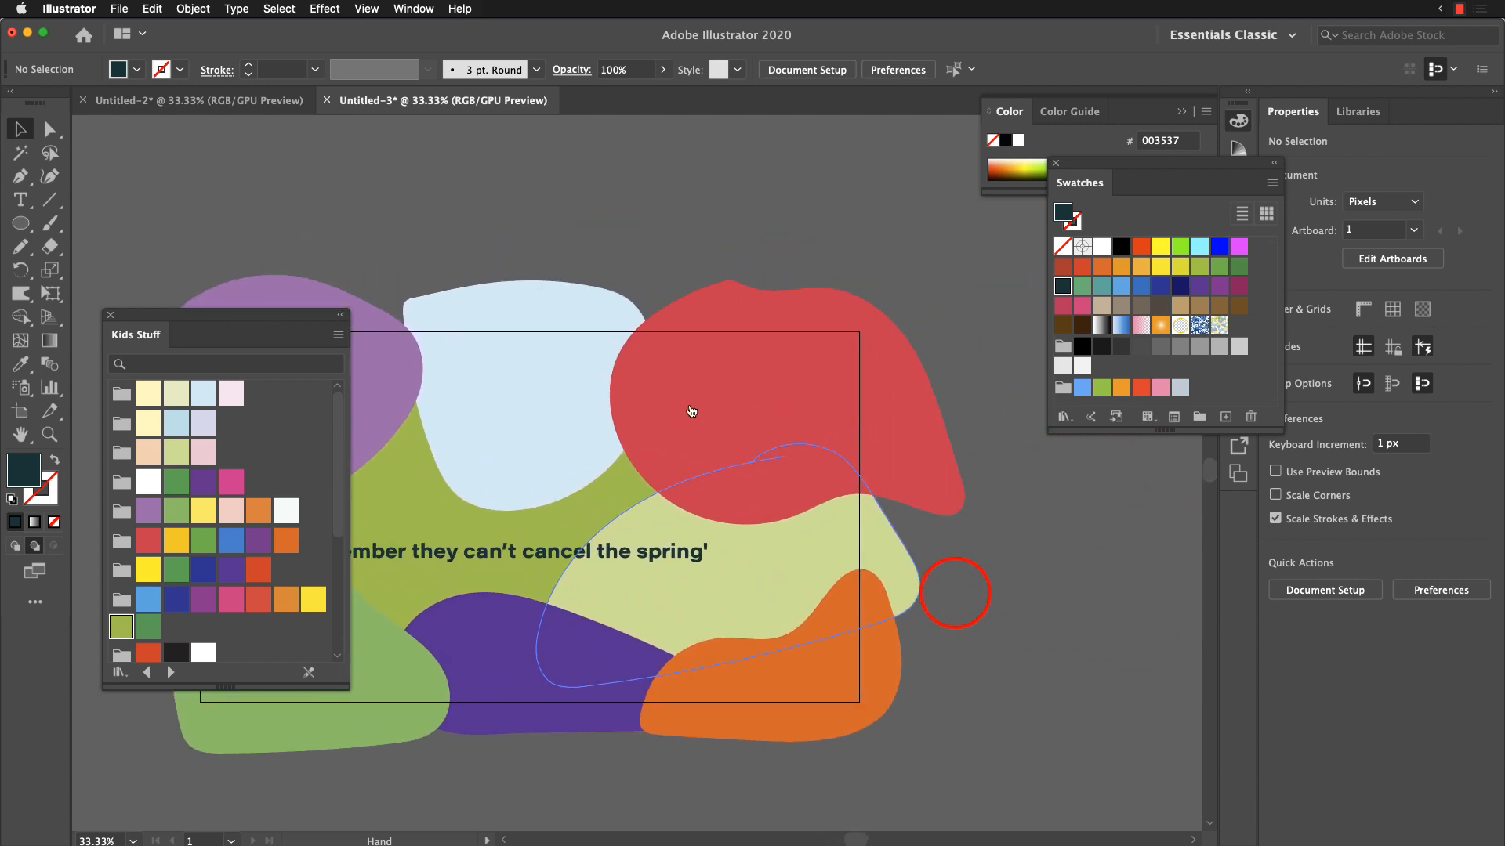
Step: Confirm the Pencil tool's smoothest fidelity and draw a closed freehand blob about 666 px wide and 647 px high beyond the artboard's right edge
{"action": "key", "text": "n"}
{"action": "key", "text": "Return"}
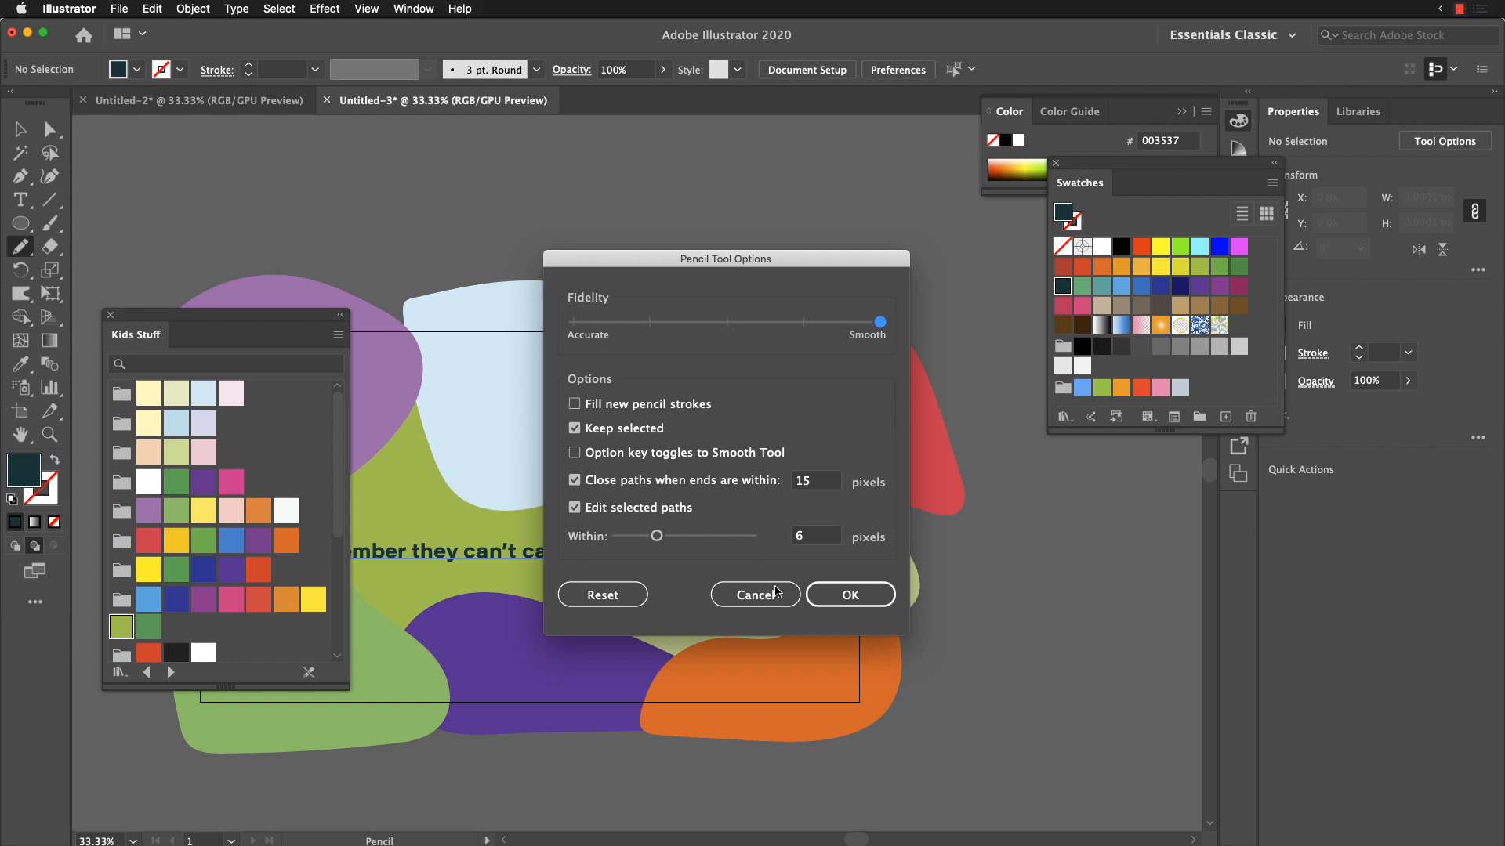
{"action": "left_click", "coordinate": [863, 594]}
{"action": "key", "text": "space"}
{"action": "mouse_move", "coordinate": [937, 483]}
{"action": "left_mouse_down"}
{"action": "mouse_move", "coordinate": [397, 636]}
{"action": "mouse_move", "coordinate": [330, 601]}
{"action": "left_mouse_up"}
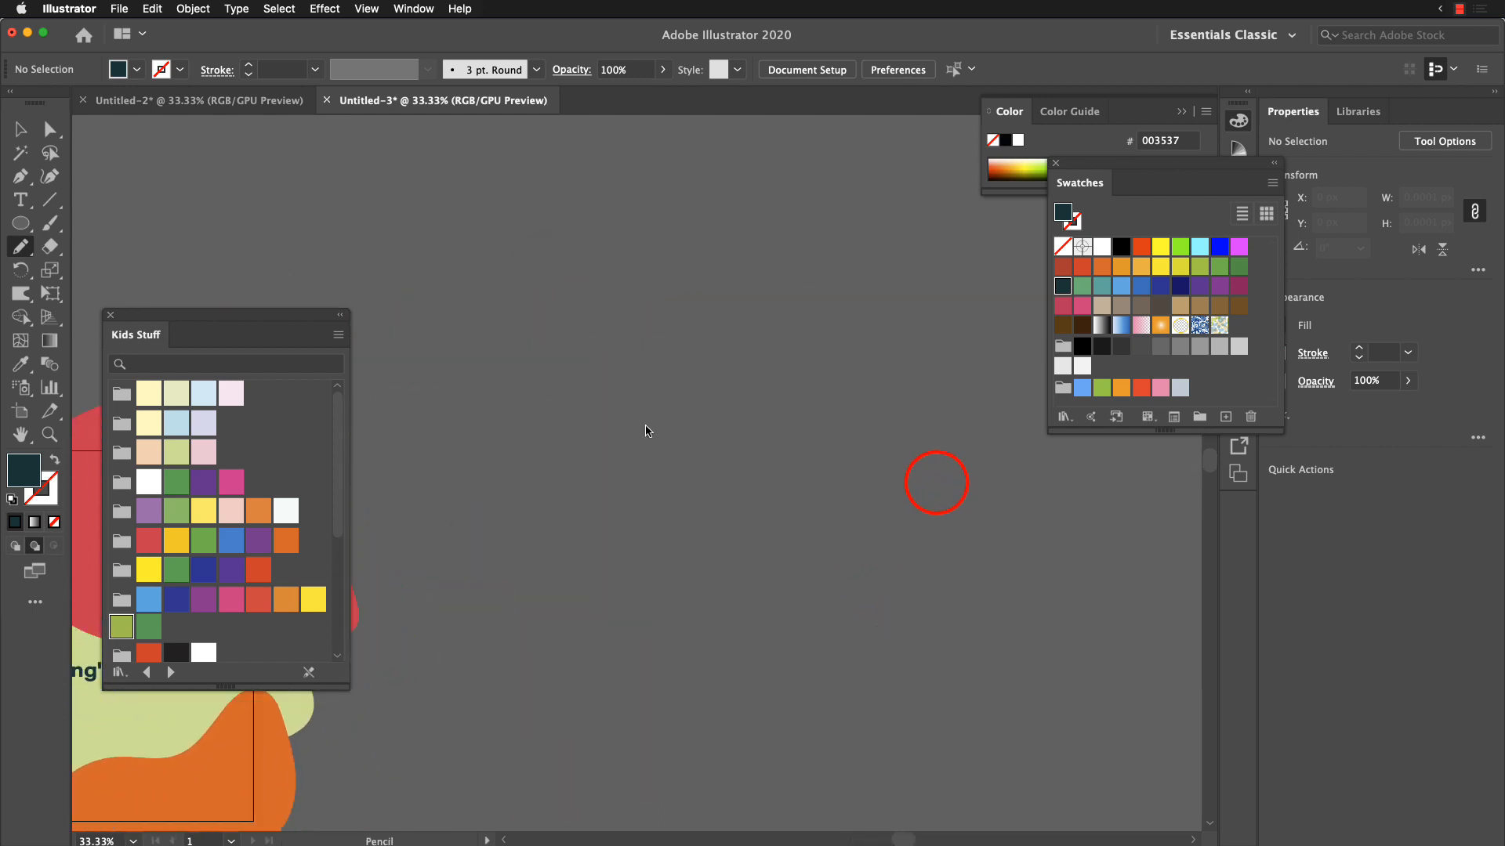
{"action": "mouse_move", "coordinate": [576, 499]}
{"action": "left_mouse_down"}
{"action": "mouse_move", "coordinate": [550, 312]}
{"action": "mouse_move", "coordinate": [666, 264]}
{"action": "mouse_move", "coordinate": [721, 363]}
{"action": "mouse_move", "coordinate": [874, 462]}
{"action": "left_mouse_up"}
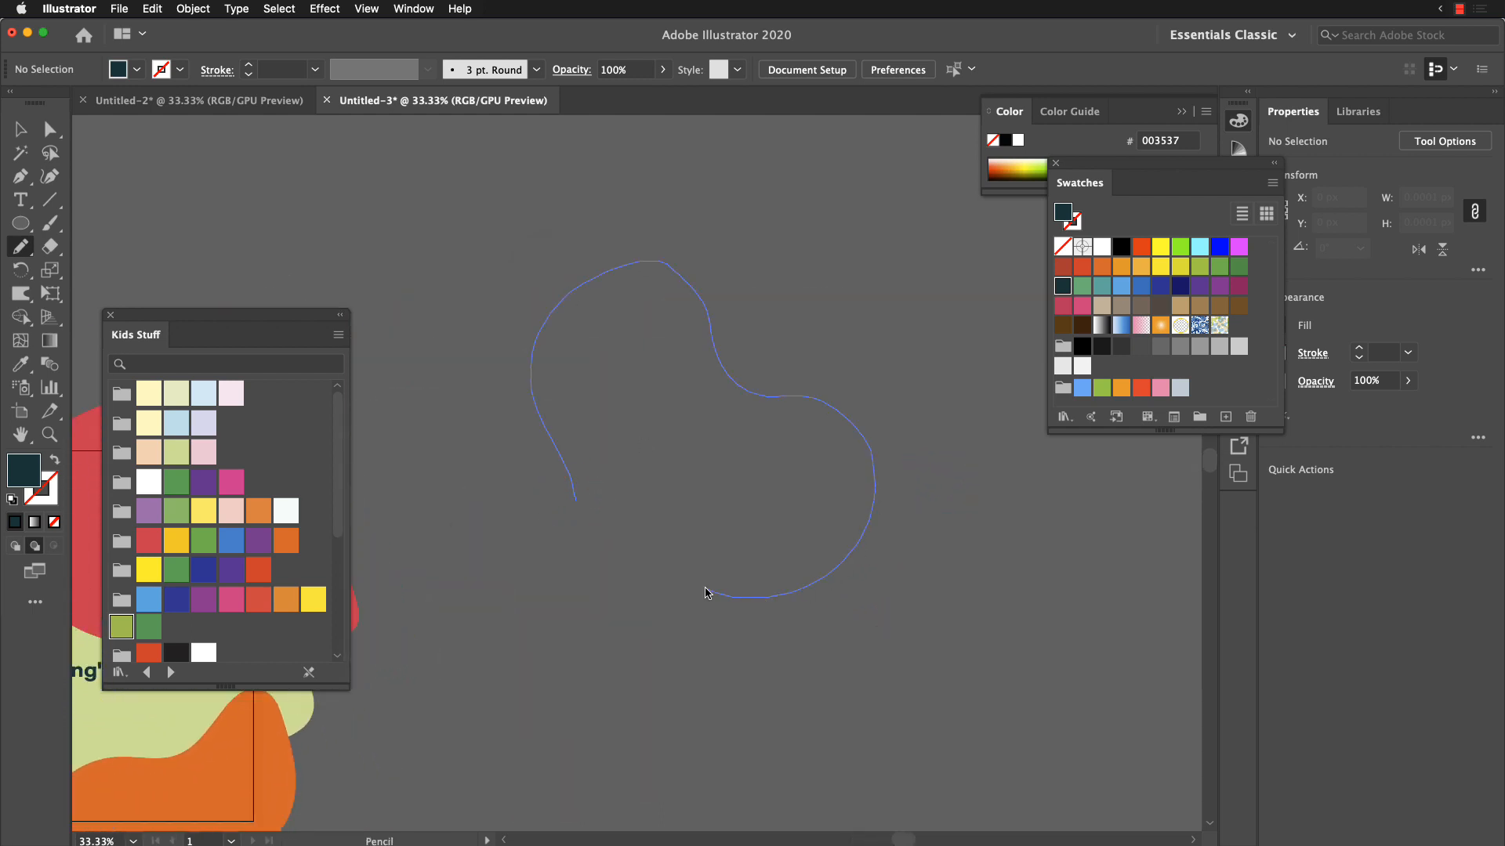
{"action": "left_click_drag", "start_coordinate": [584, 515], "coordinate": [579, 511]}
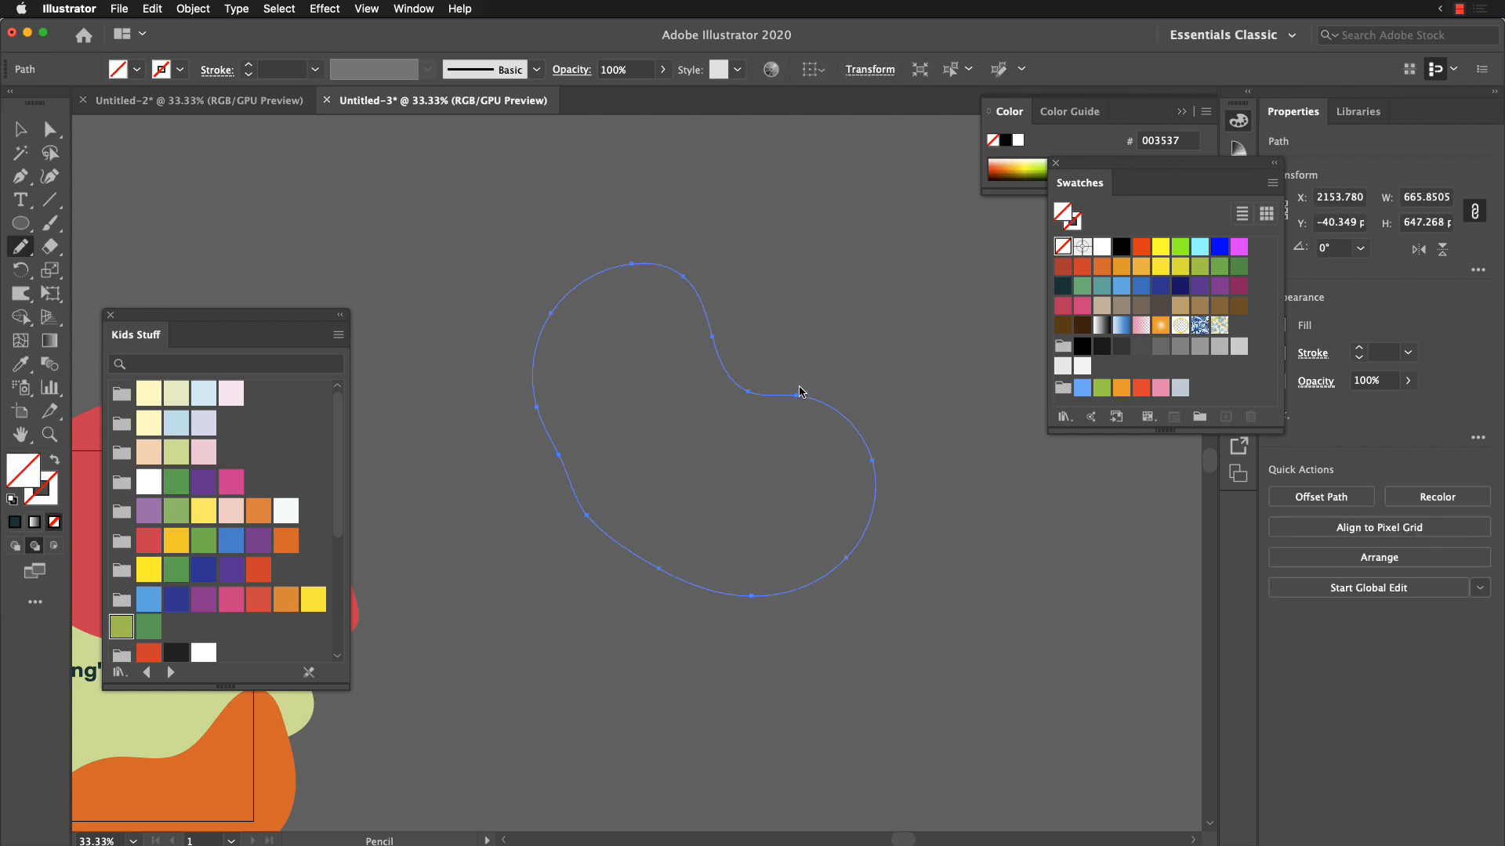
Step: Resize the Warp tool's brush to about 539 by 476 px and confirm its options
{"action": "key", "text": "shift+r"}
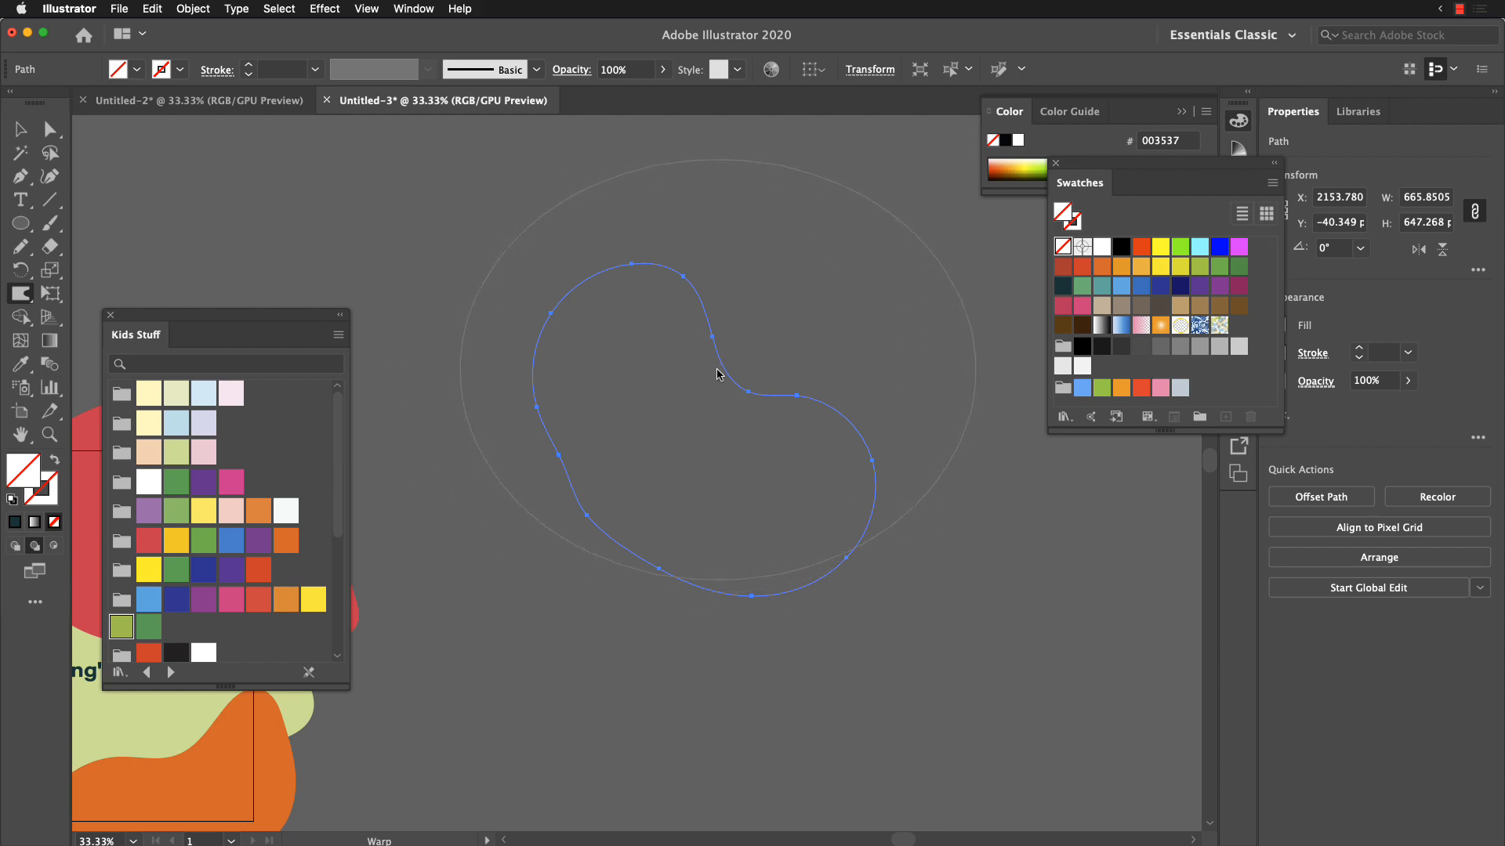
{"action": "right_click", "coordinate": [662, 371]}
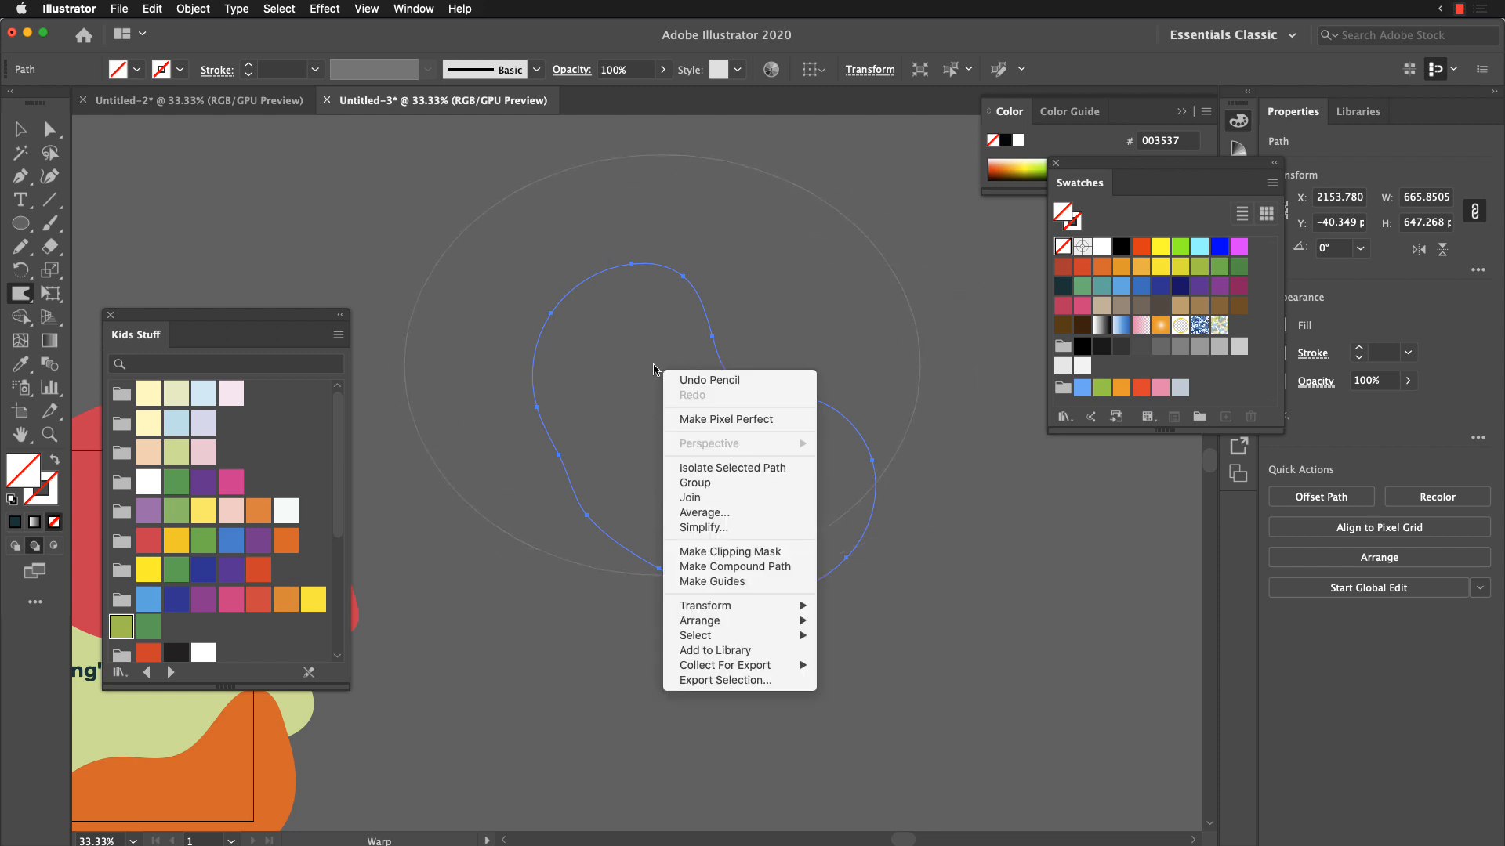
{"action": "left_click", "coordinate": [655, 368]}
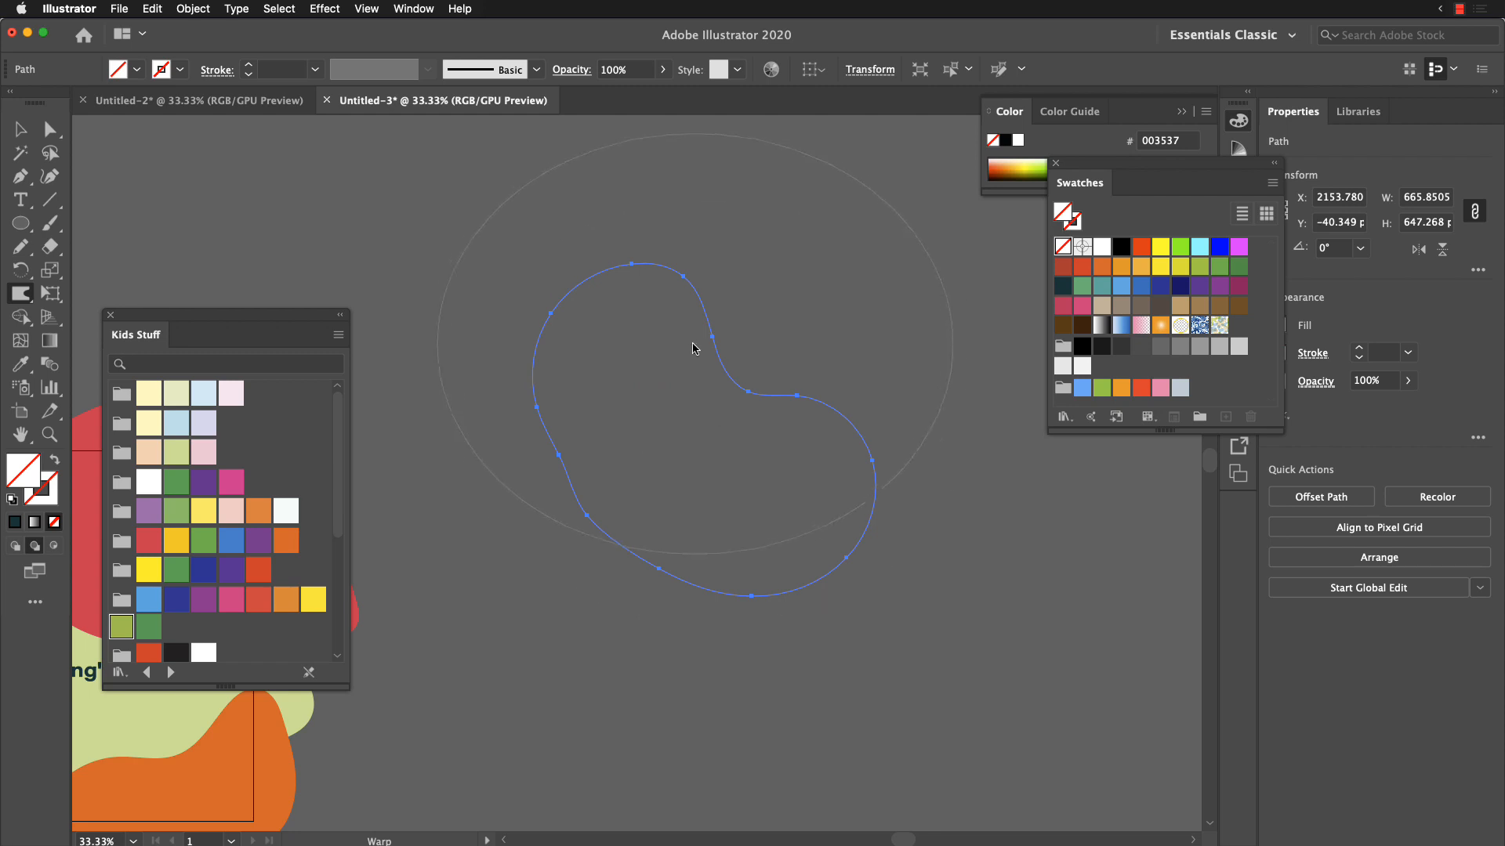
{"action": "mouse_move", "coordinate": [648, 376]}
{"action": "left_mouse_down"}
{"action": "mouse_move", "coordinate": [628, 447]}
{"action": "mouse_move", "coordinate": [755, 417]}
{"action": "left_mouse_up"}
{"action": "key", "text": "Return"}
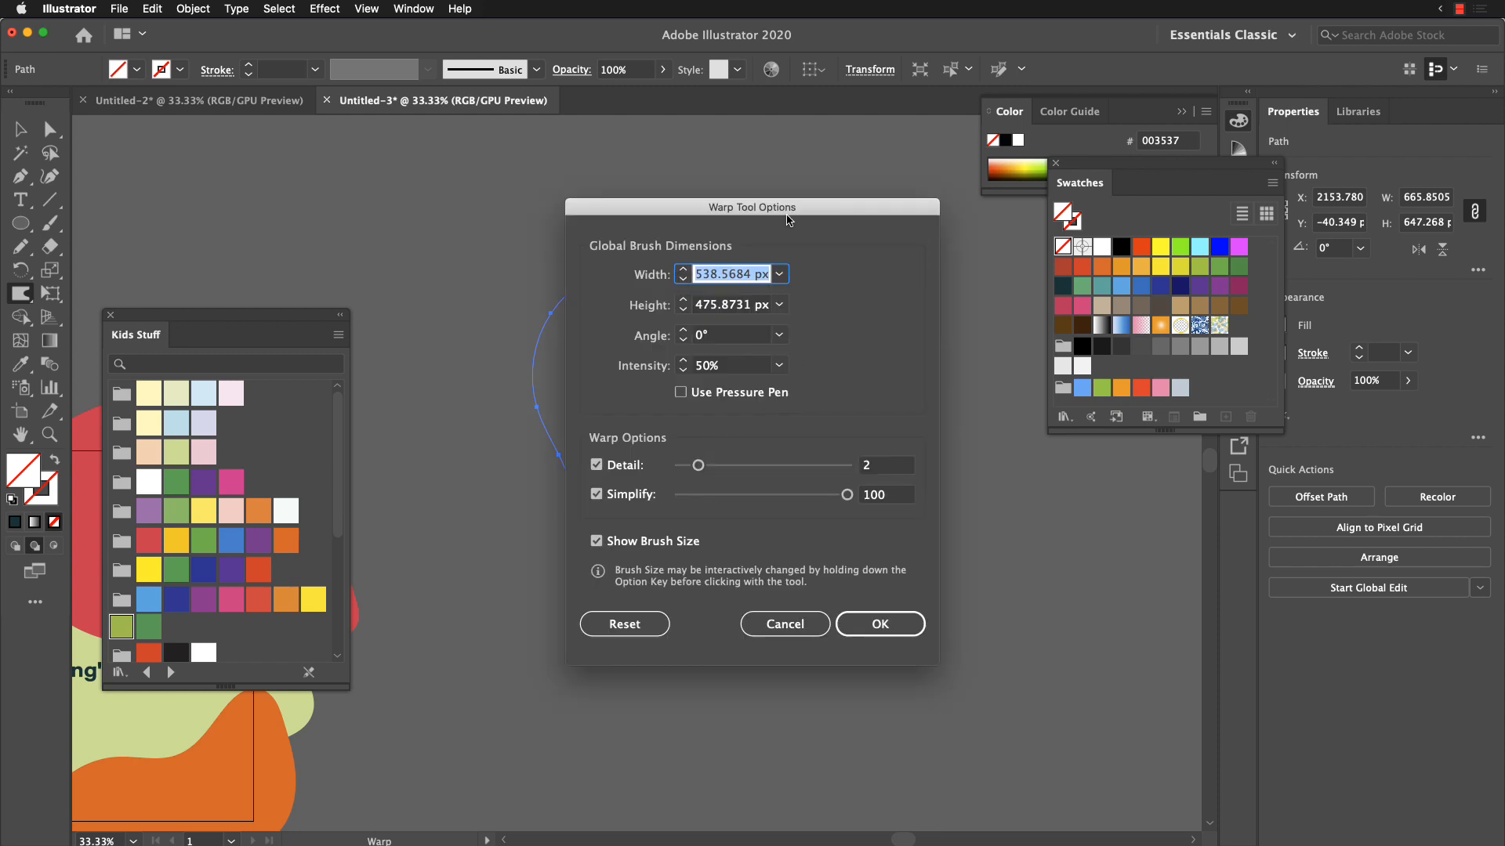
{"action": "left_click_drag", "start_coordinate": [789, 220], "coordinate": [631, 320]}
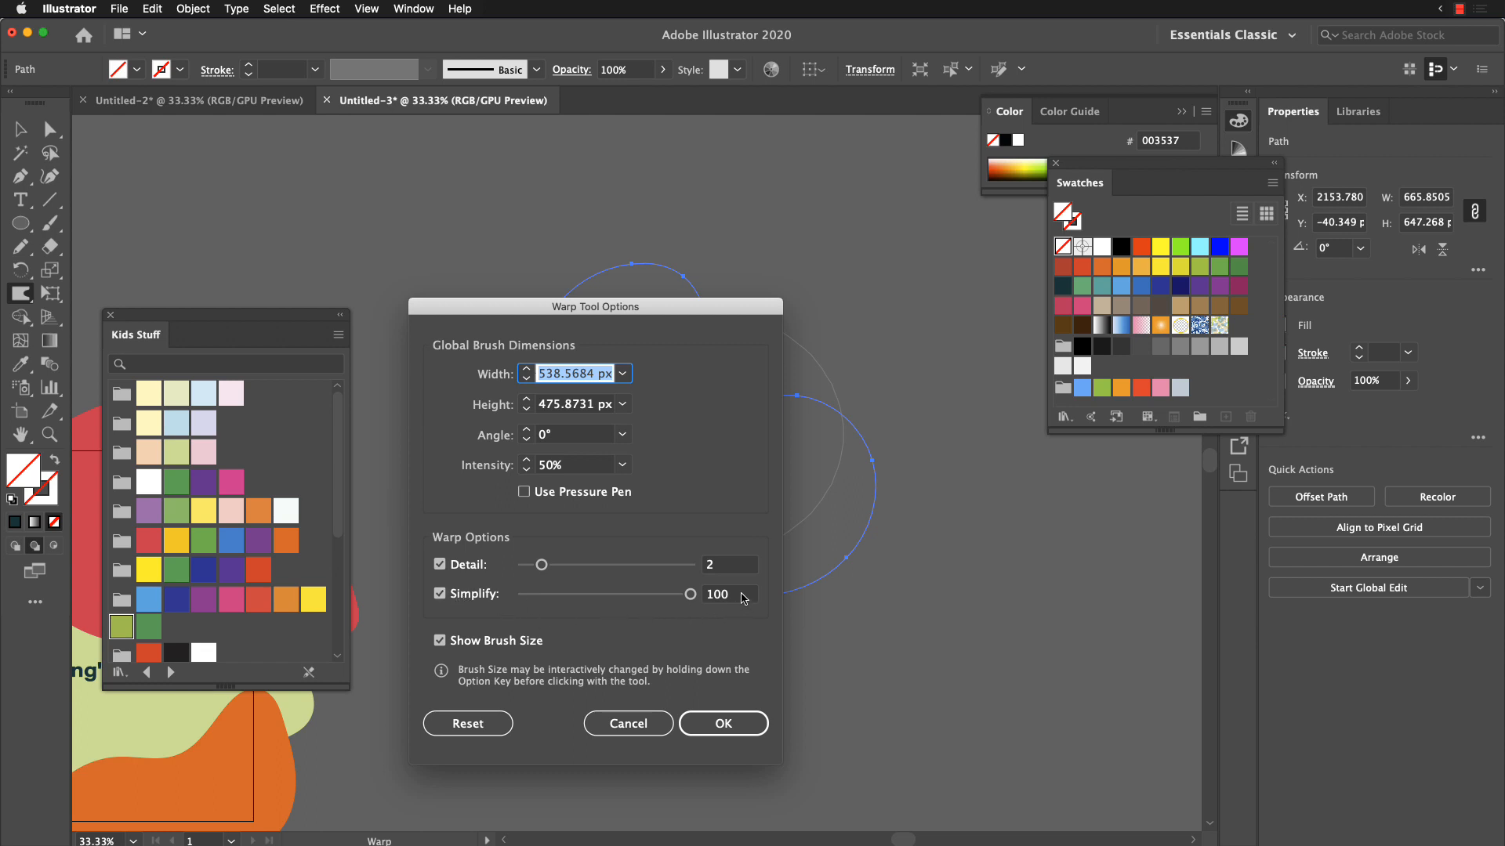
{"action": "left_click", "coordinate": [729, 724]}
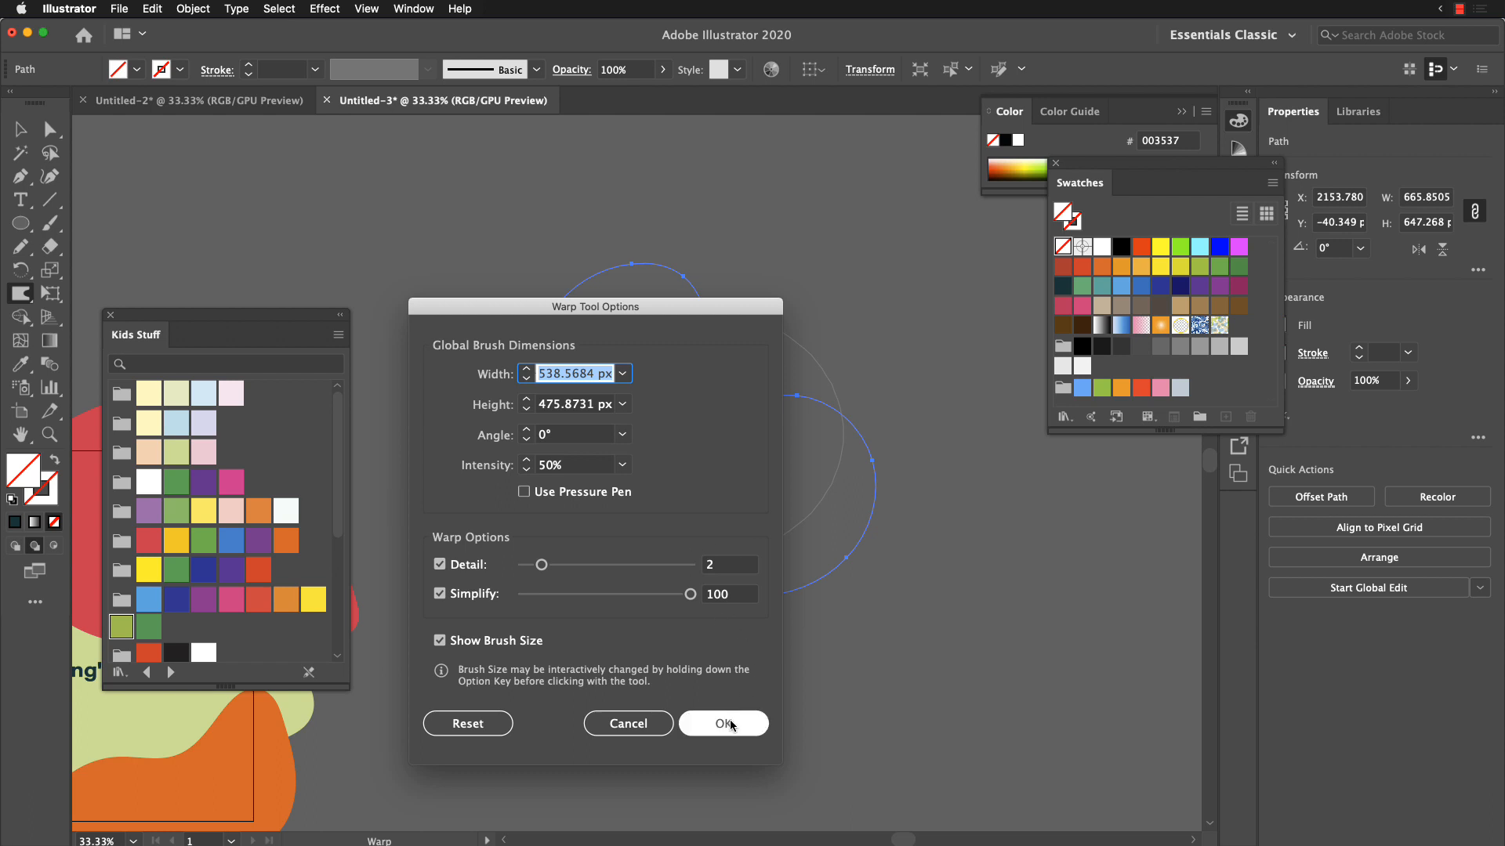
Step: Reshape the blob with Warp strokes around its outline into a smooth L-like form about 718 px wide and 435 px high
{"action": "left_click_drag", "start_coordinate": [628, 558], "coordinate": [649, 490]}
{"action": "left_click_drag", "start_coordinate": [646, 553], "coordinate": [657, 502]}
{"action": "left_click_drag", "start_coordinate": [756, 613], "coordinate": [767, 543]}
{"action": "left_click_drag", "start_coordinate": [868, 523], "coordinate": [875, 415]}
{"action": "left_click_drag", "start_coordinate": [874, 398], "coordinate": [806, 323]}
{"action": "left_click_drag", "start_coordinate": [796, 359], "coordinate": [748, 314]}
{"action": "mouse_move", "coordinate": [717, 324]}
{"action": "left_mouse_down"}
{"action": "mouse_move", "coordinate": [728, 308]}
{"action": "mouse_move", "coordinate": [694, 292]}
{"action": "left_mouse_up"}
{"action": "mouse_move", "coordinate": [701, 306]}
{"action": "left_mouse_down"}
{"action": "mouse_move", "coordinate": [688, 280]}
{"action": "mouse_move", "coordinate": [619, 291]}
{"action": "mouse_move", "coordinate": [648, 422]}
{"action": "left_mouse_up"}
{"action": "left_click_drag", "start_coordinate": [655, 346], "coordinate": [729, 326]}
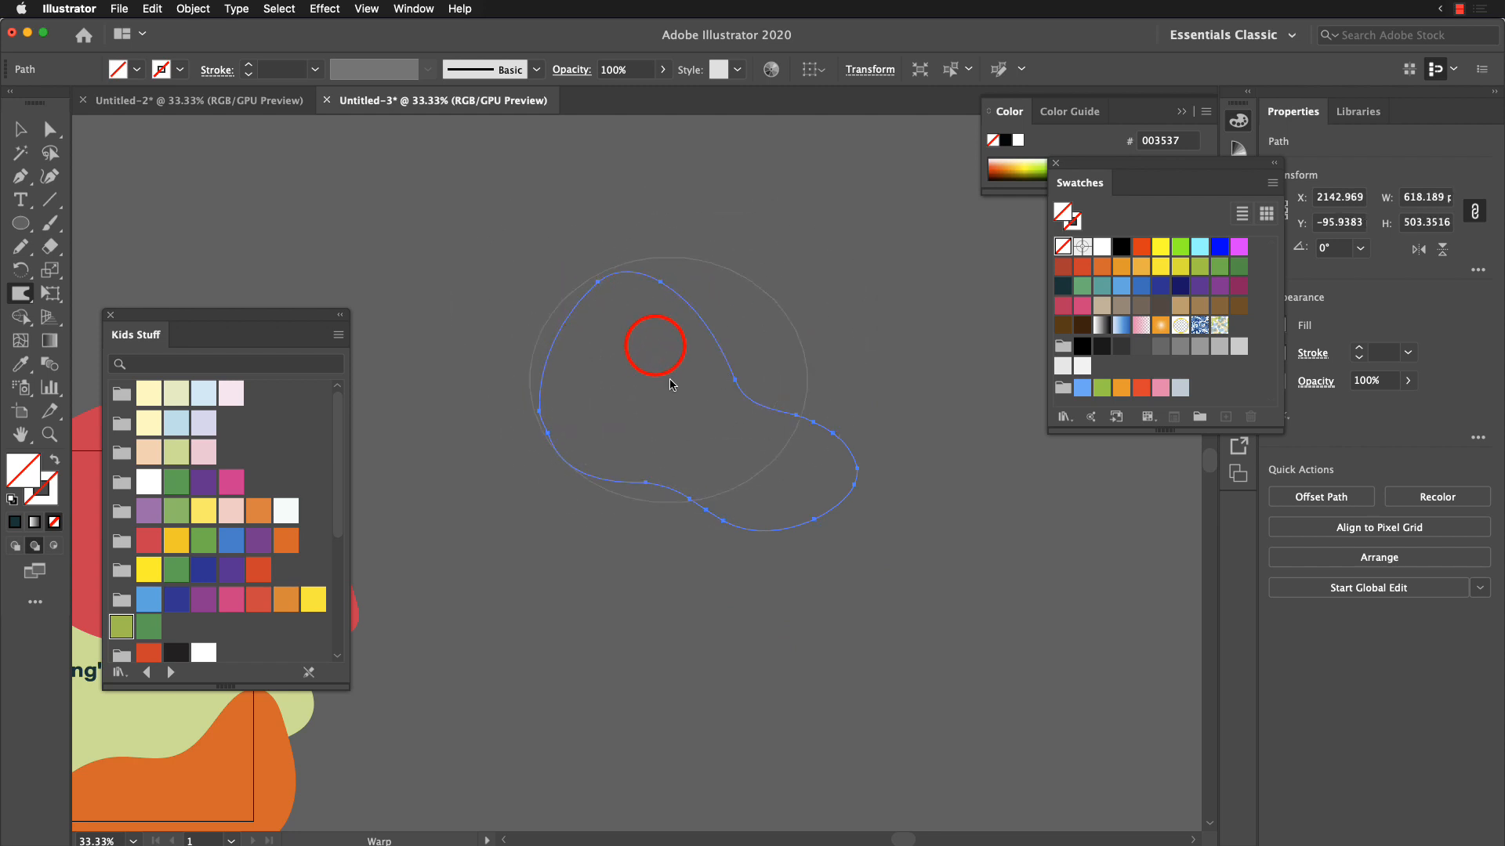
{"action": "left_click_drag", "start_coordinate": [671, 380], "coordinate": [745, 367]}
{"action": "left_click_drag", "start_coordinate": [820, 430], "coordinate": [872, 431]}
{"action": "left_click_drag", "start_coordinate": [785, 436], "coordinate": [881, 471]}
{"action": "left_click_drag", "start_coordinate": [774, 418], "coordinate": [847, 421]}
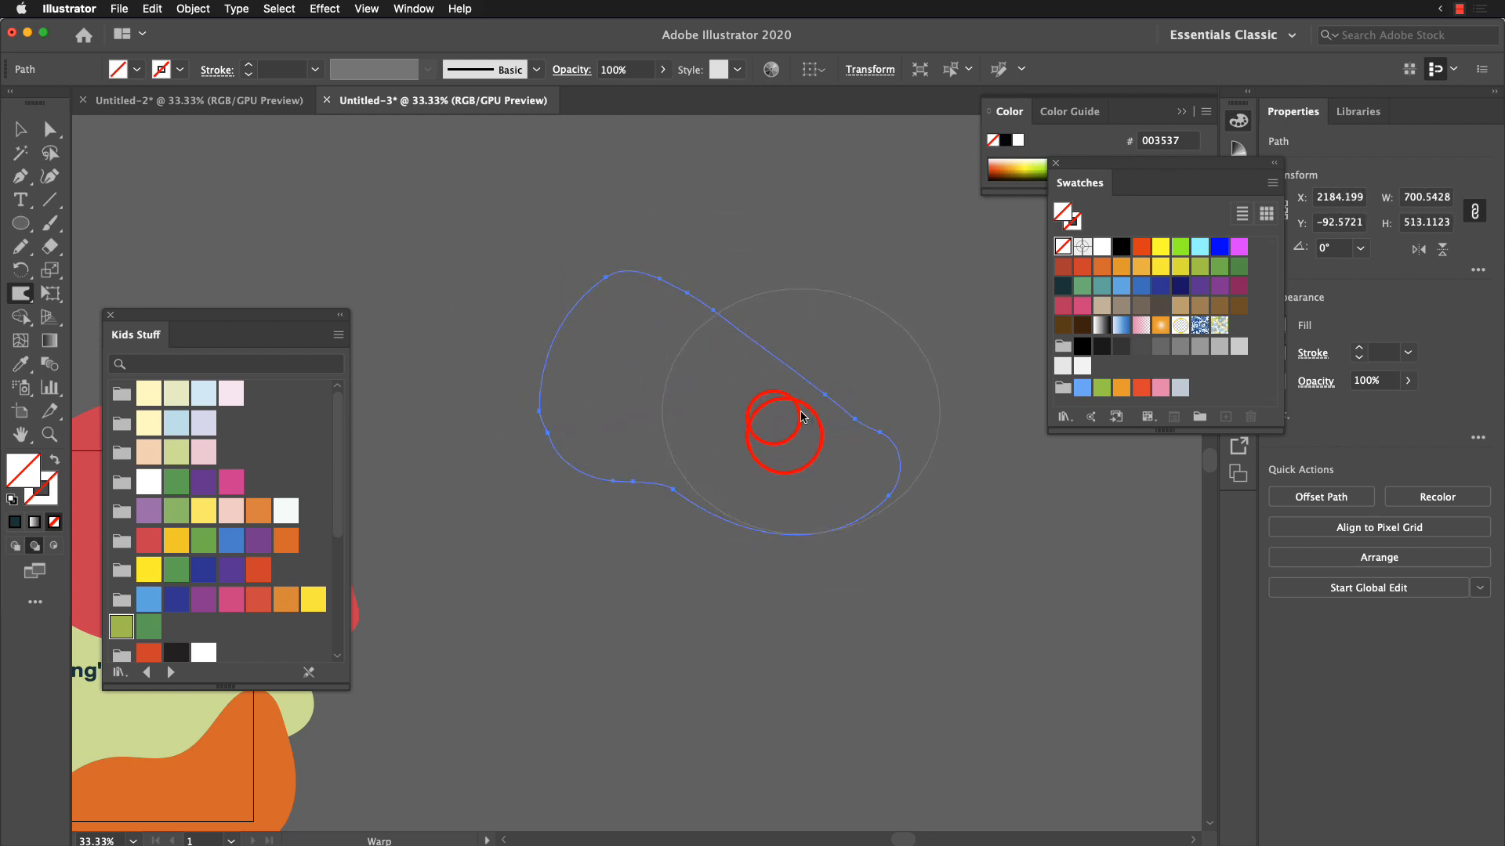
{"action": "left_click_drag", "start_coordinate": [823, 337], "coordinate": [632, 360]}
{"action": "left_click_drag", "start_coordinate": [713, 285], "coordinate": [631, 337]}
{"action": "left_click_drag", "start_coordinate": [587, 277], "coordinate": [541, 341]}
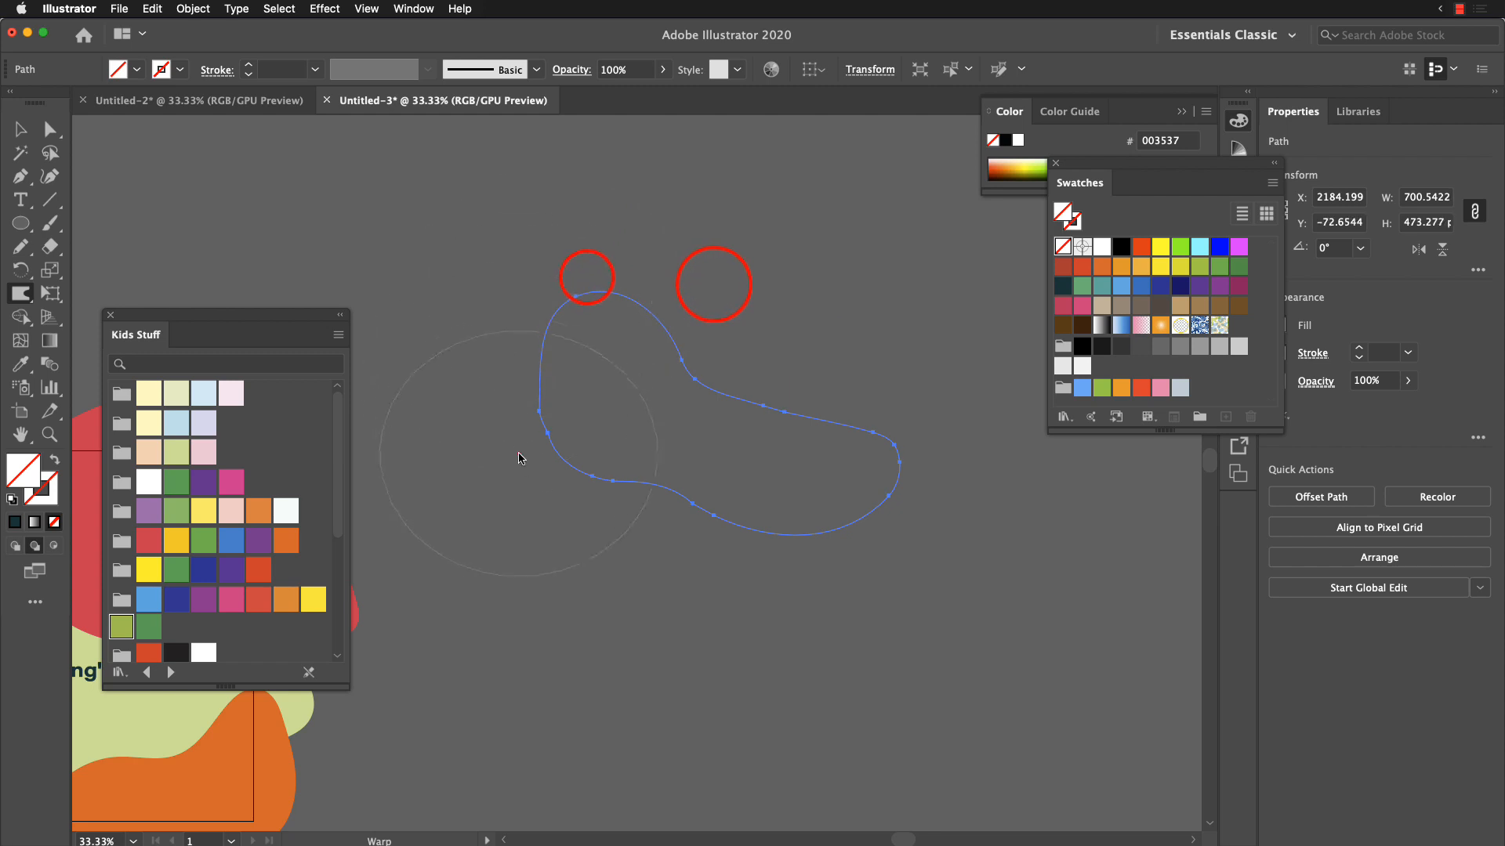
{"action": "mouse_move", "coordinate": [521, 472]}
{"action": "left_mouse_down"}
{"action": "mouse_move", "coordinate": [531, 552]}
{"action": "mouse_move", "coordinate": [629, 513]}
{"action": "mouse_move", "coordinate": [690, 535]}
{"action": "left_mouse_up"}
{"action": "mouse_move", "coordinate": [717, 543]}
{"action": "left_mouse_down"}
{"action": "mouse_move", "coordinate": [884, 526]}
{"action": "mouse_move", "coordinate": [891, 468]}
{"action": "left_mouse_up"}
{"action": "left_click_drag", "start_coordinate": [801, 423], "coordinate": [817, 384]}
Step: Fill the warped shape with the orange swatch from the Kids Stuff set and move it down and to the left
{"action": "left_click", "coordinate": [25, 132]}
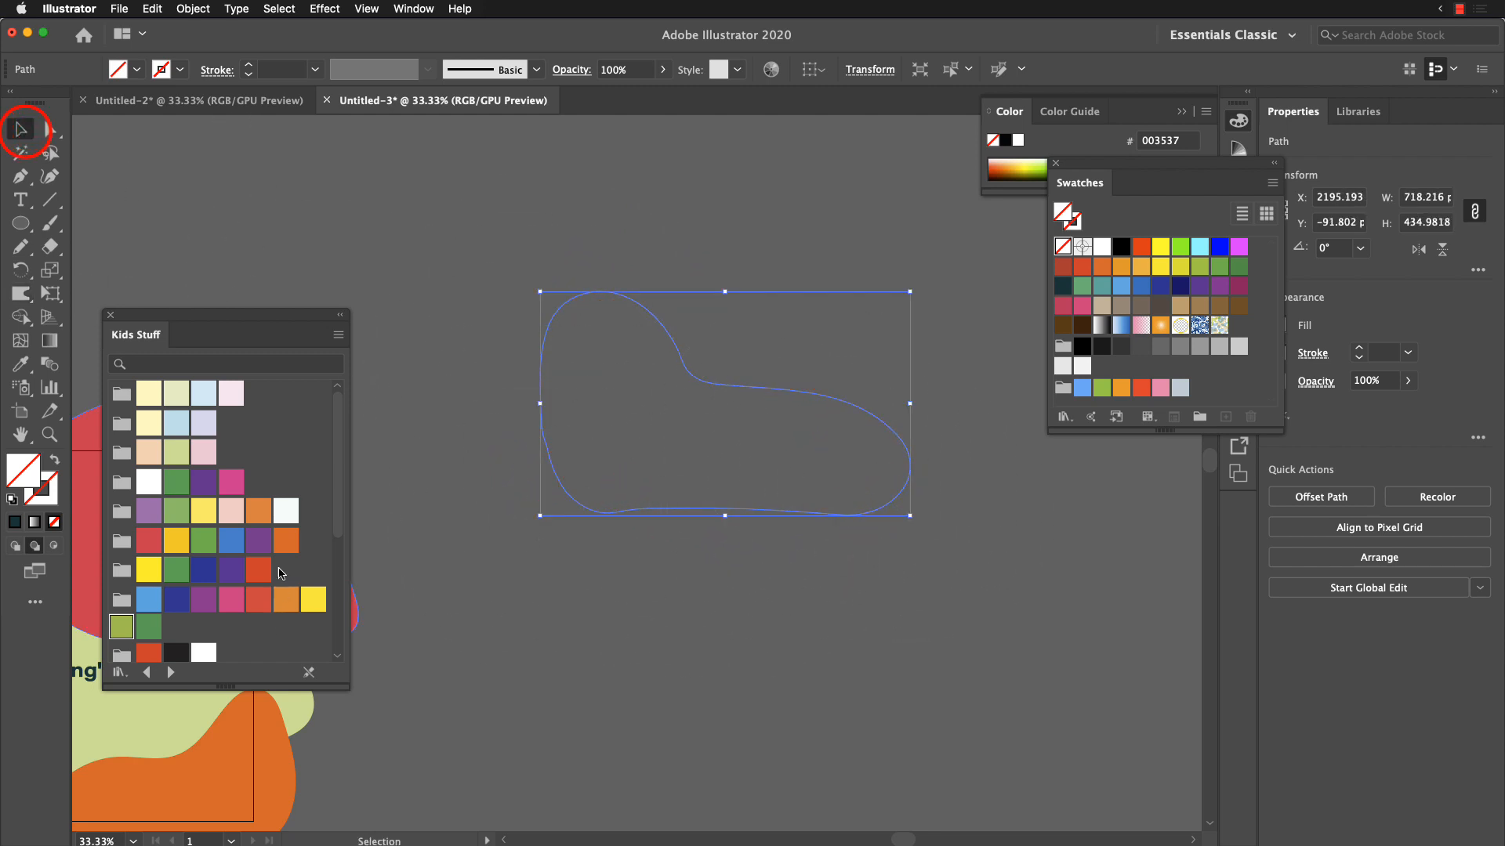
{"action": "left_click", "coordinate": [258, 510]}
{"action": "left_click", "coordinate": [718, 598]}
{"action": "left_click_drag", "start_coordinate": [773, 467], "coordinate": [686, 577]}
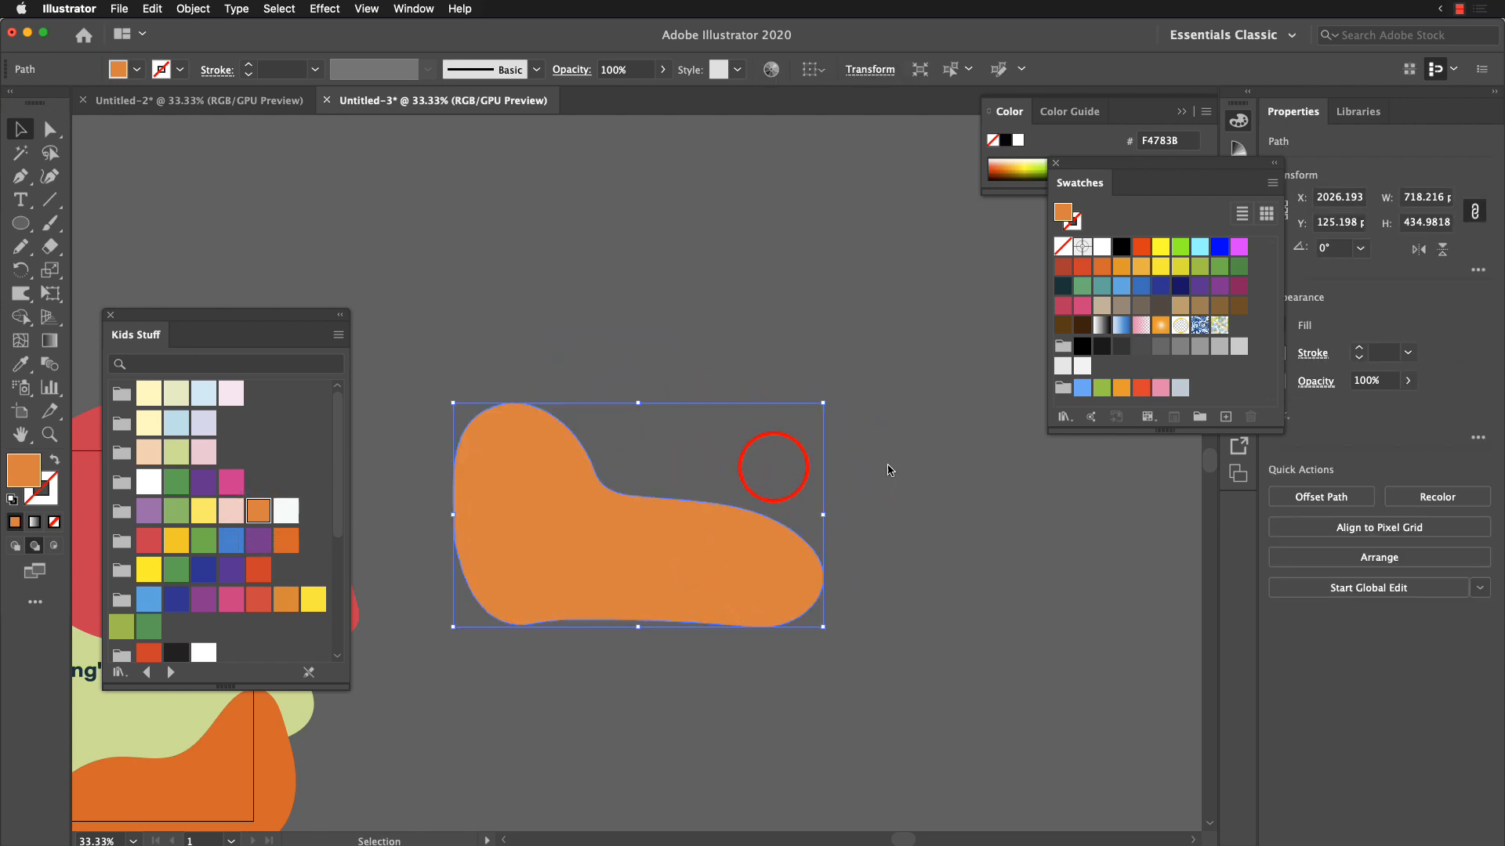
Step: Delete the orange freehand shape and leave nothing selected
{"action": "left_click", "coordinate": [914, 532]}
{"action": "left_click", "coordinate": [685, 545]}
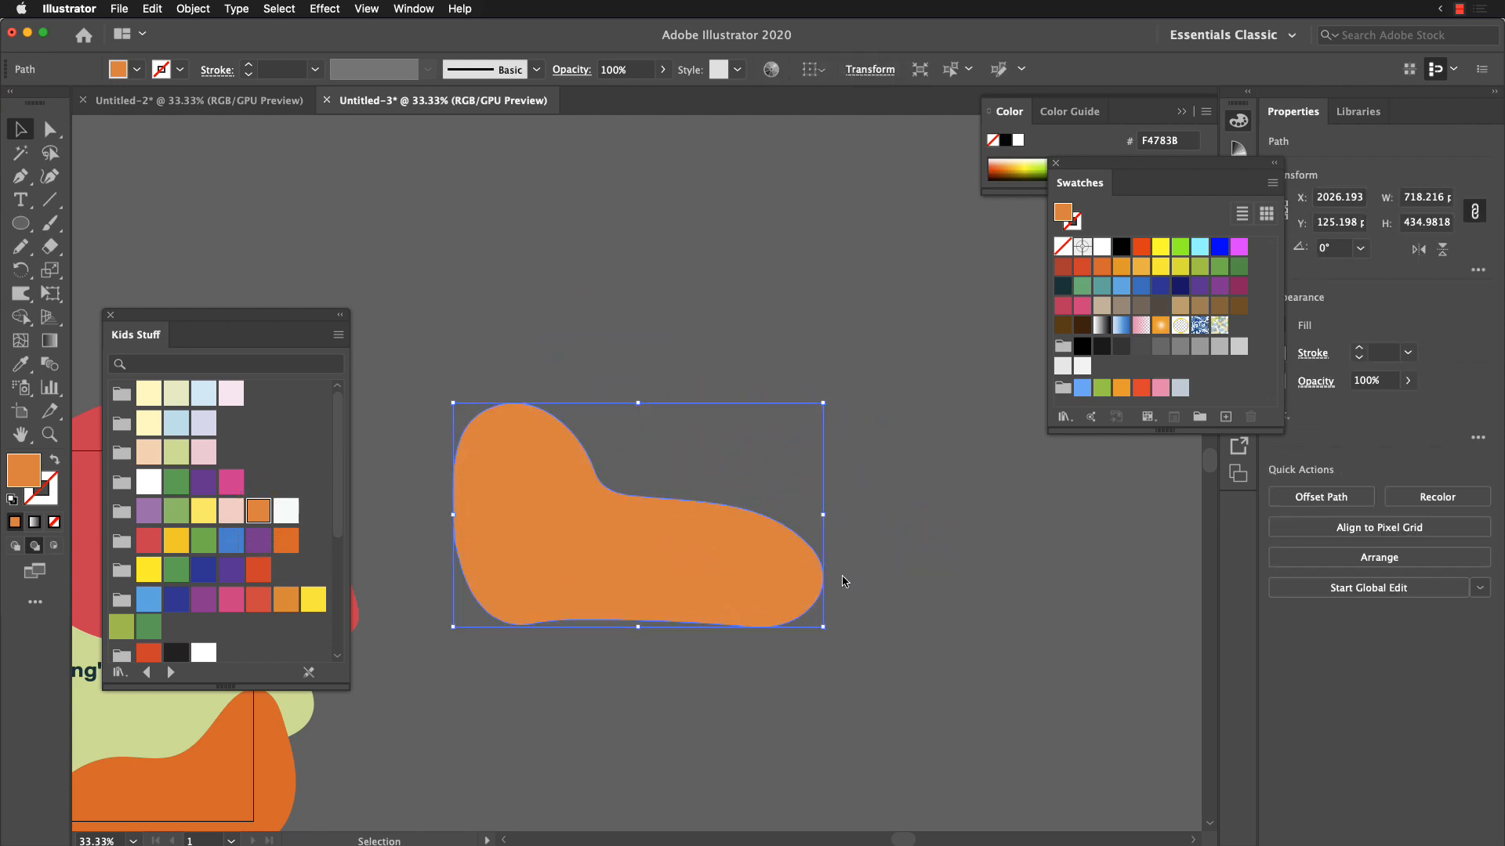
{"action": "left_click", "coordinate": [727, 691]}
Step: Revisit the queue in Adobe Media Encoder and switch back to the After Effects composition
{"action": "key", "text": "super+Tab"}
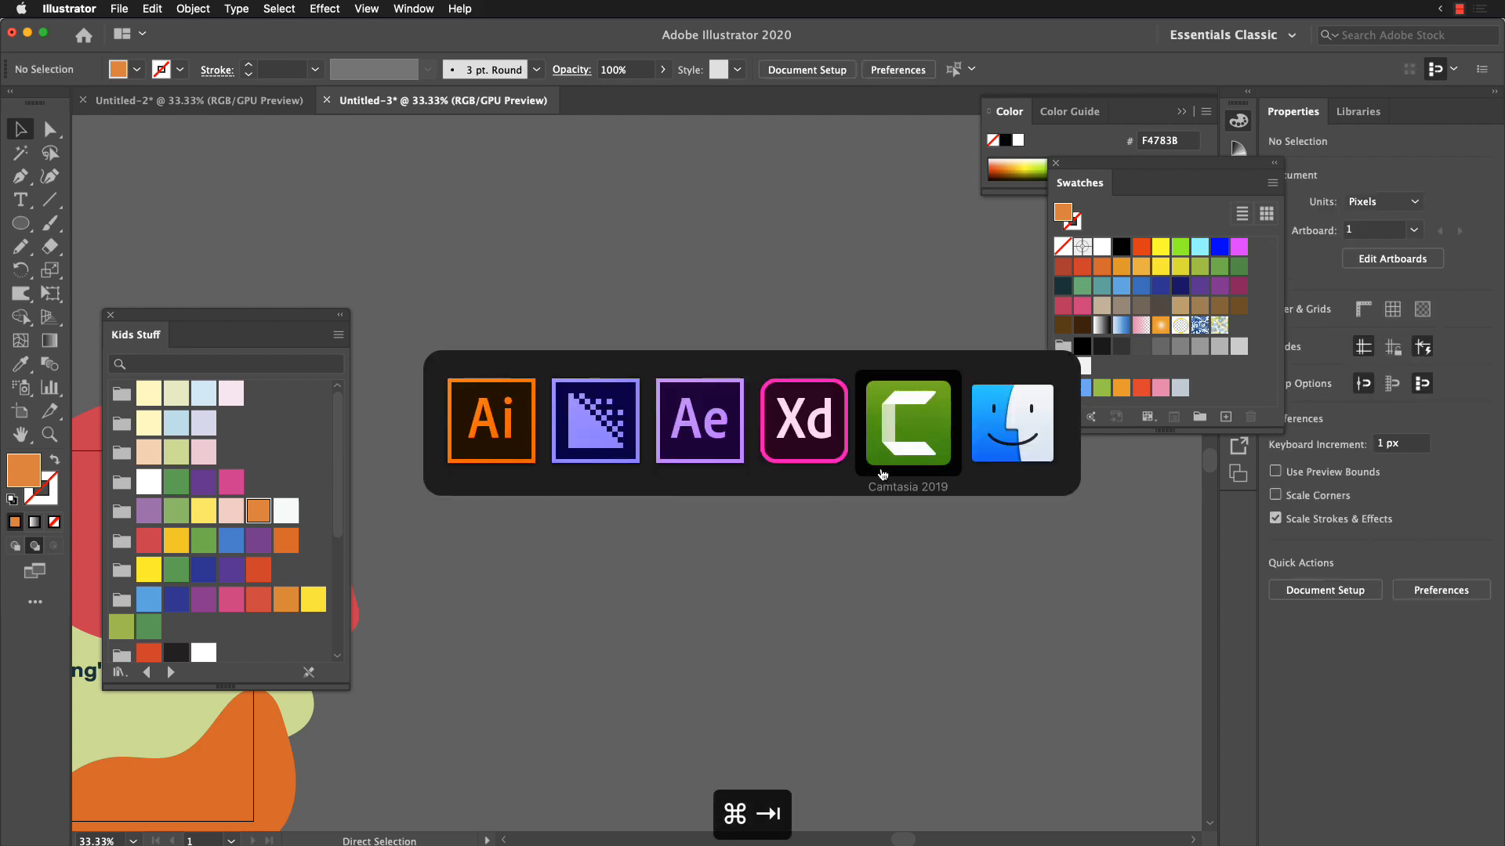
{"action": "left_click", "coordinate": [604, 431]}
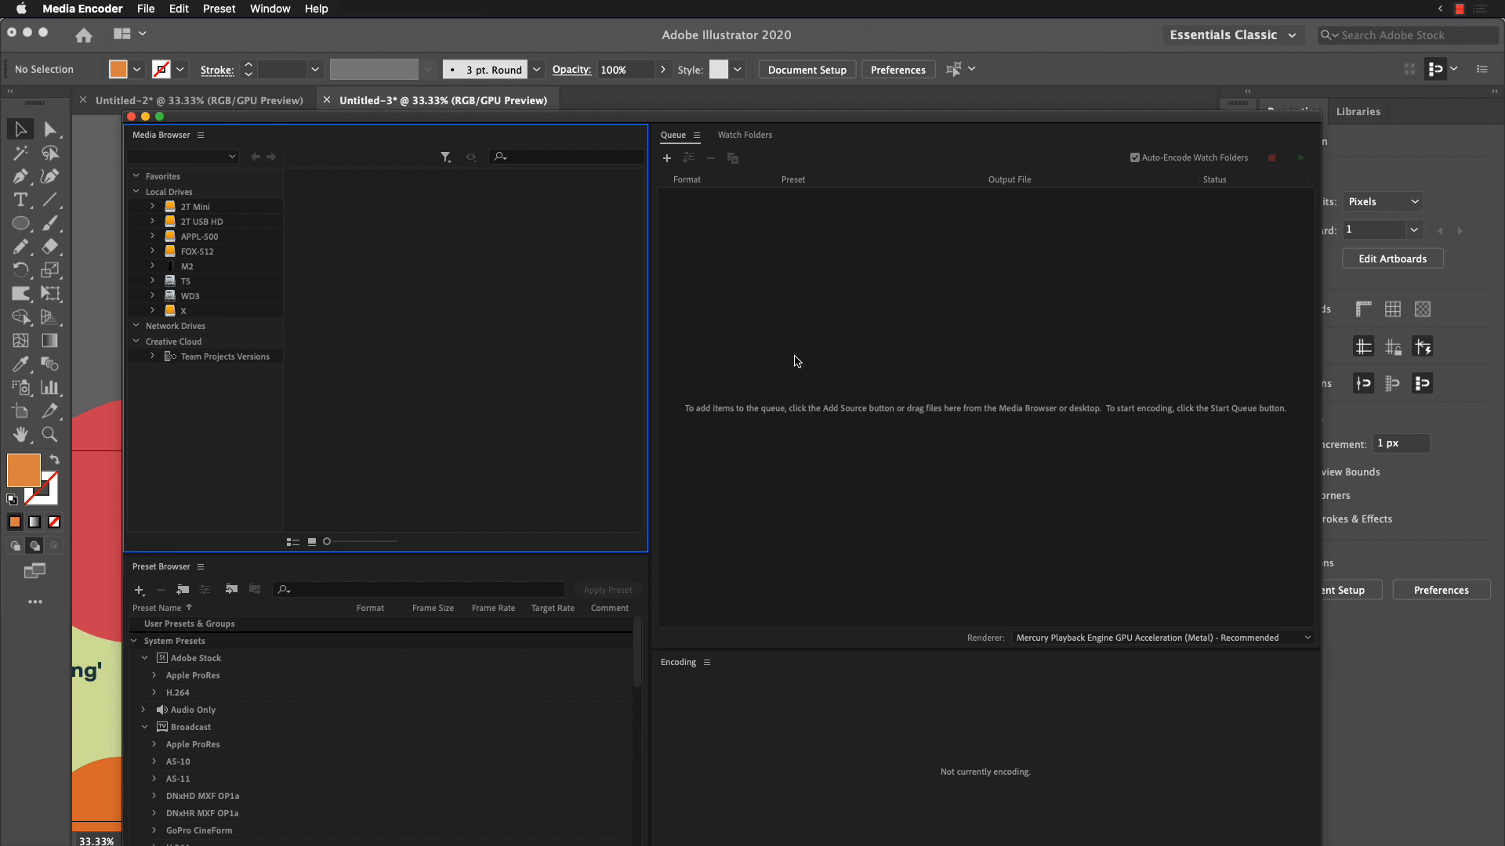
{"action": "left_click", "coordinate": [834, 362]}
{"action": "key", "text": "super+Tab"}
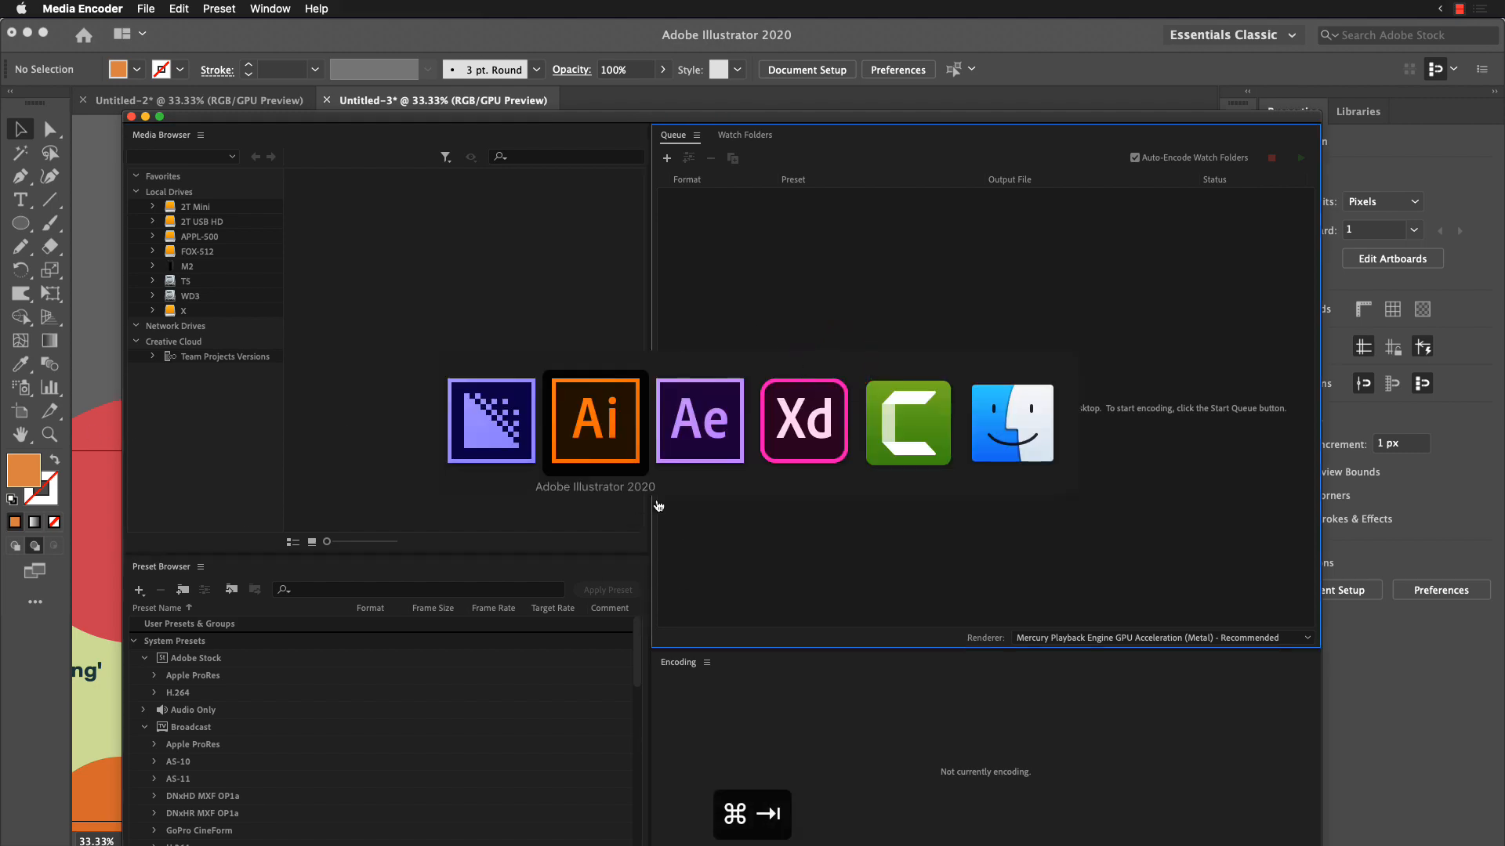
{"action": "key", "text": "super+Tab"}
{"action": "left_click", "coordinate": [432, 355]}
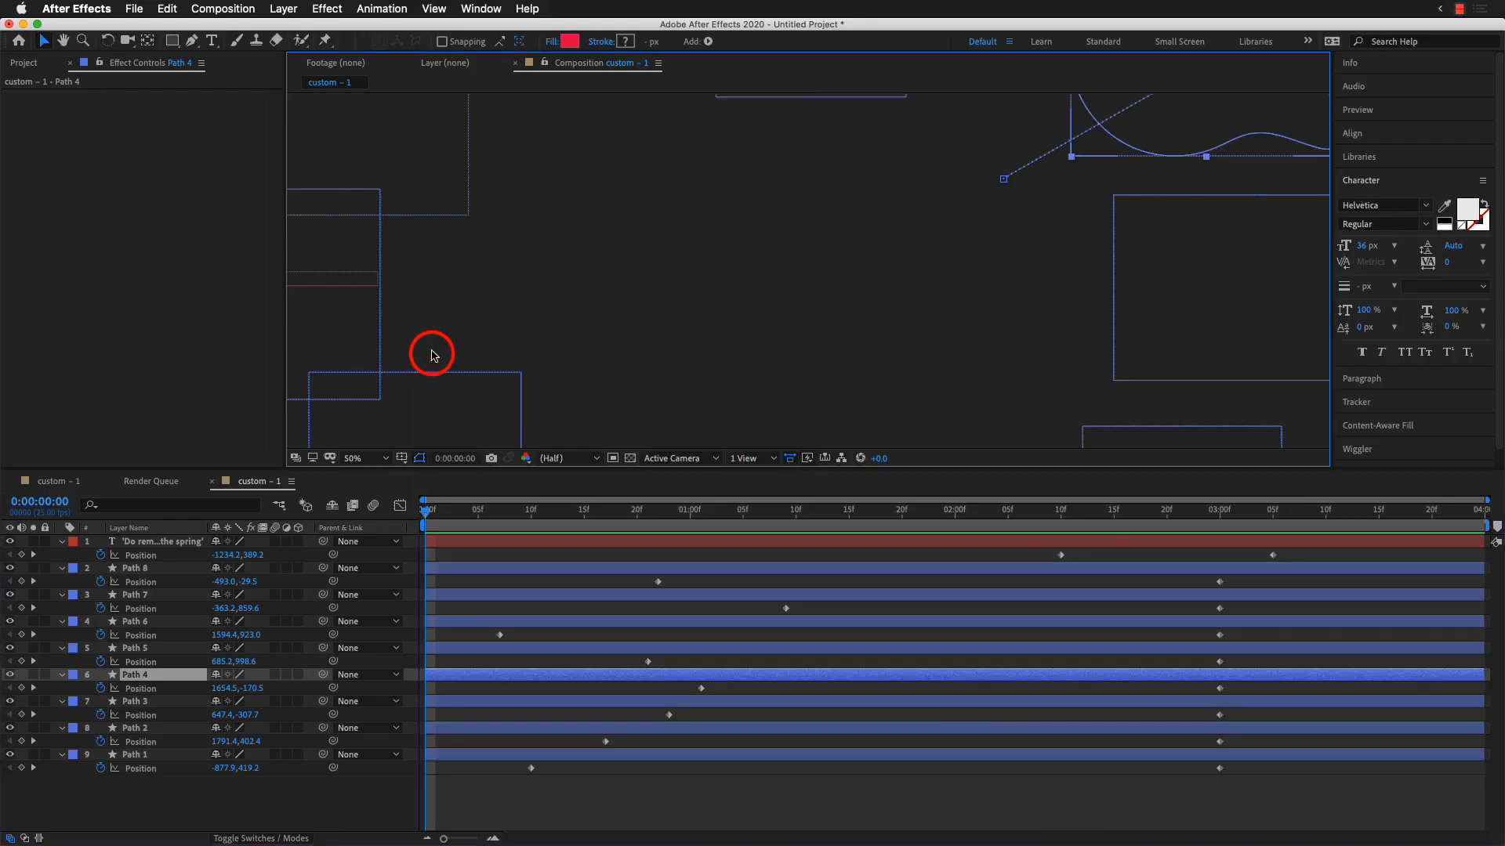
Step: Scrub the second composition to 0:00:02:17 and examine the export option for the Adobe Media Encoder queue
{"action": "left_click_drag", "start_coordinate": [627, 511], "coordinate": [966, 511]}
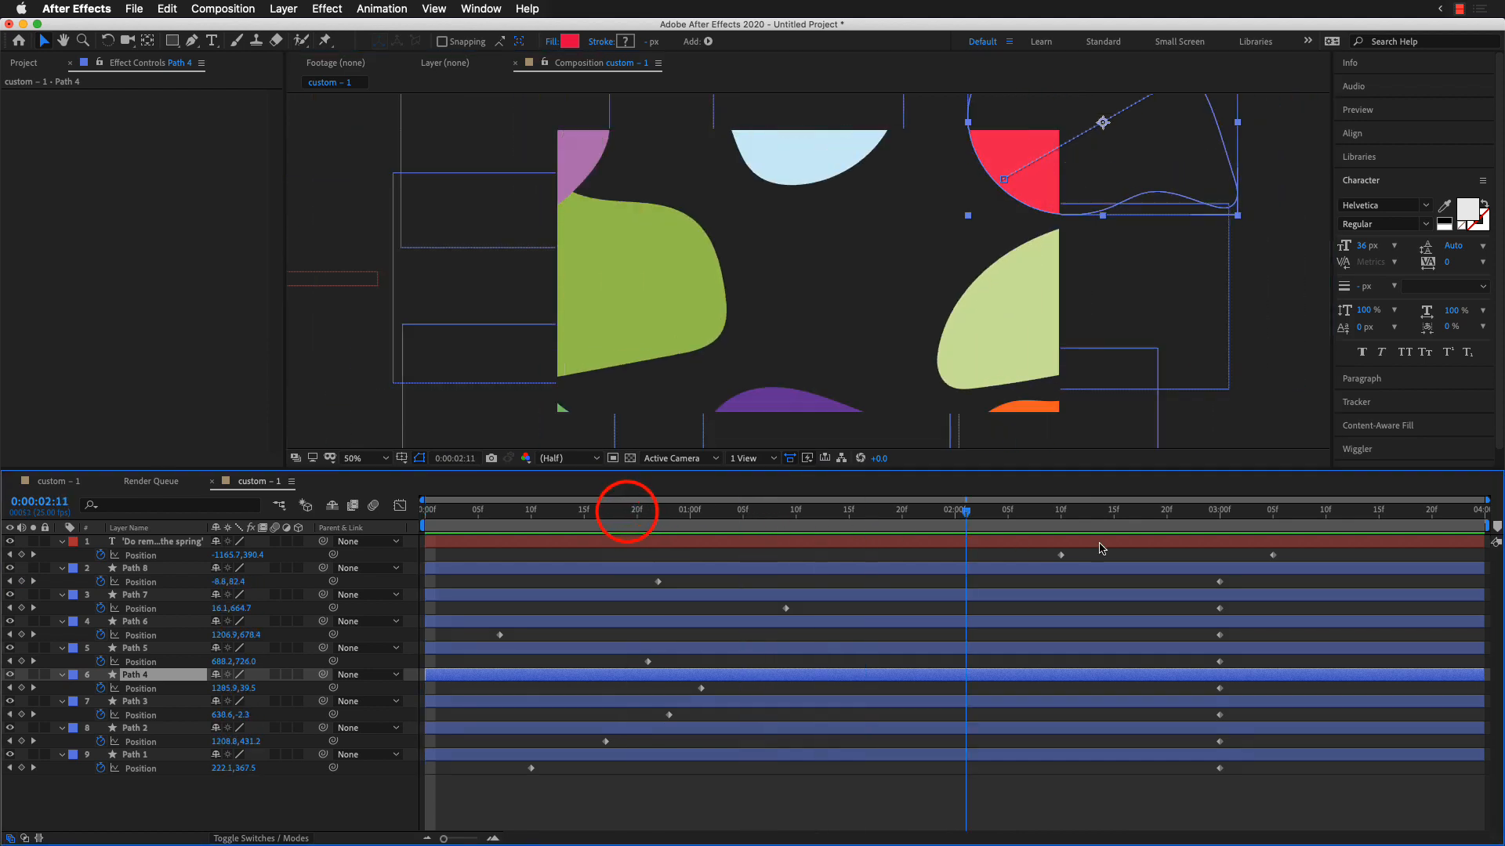
{"action": "left_click_drag", "start_coordinate": [1101, 549], "coordinate": [1135, 541]}
{"action": "left_click", "coordinate": [136, 10]}
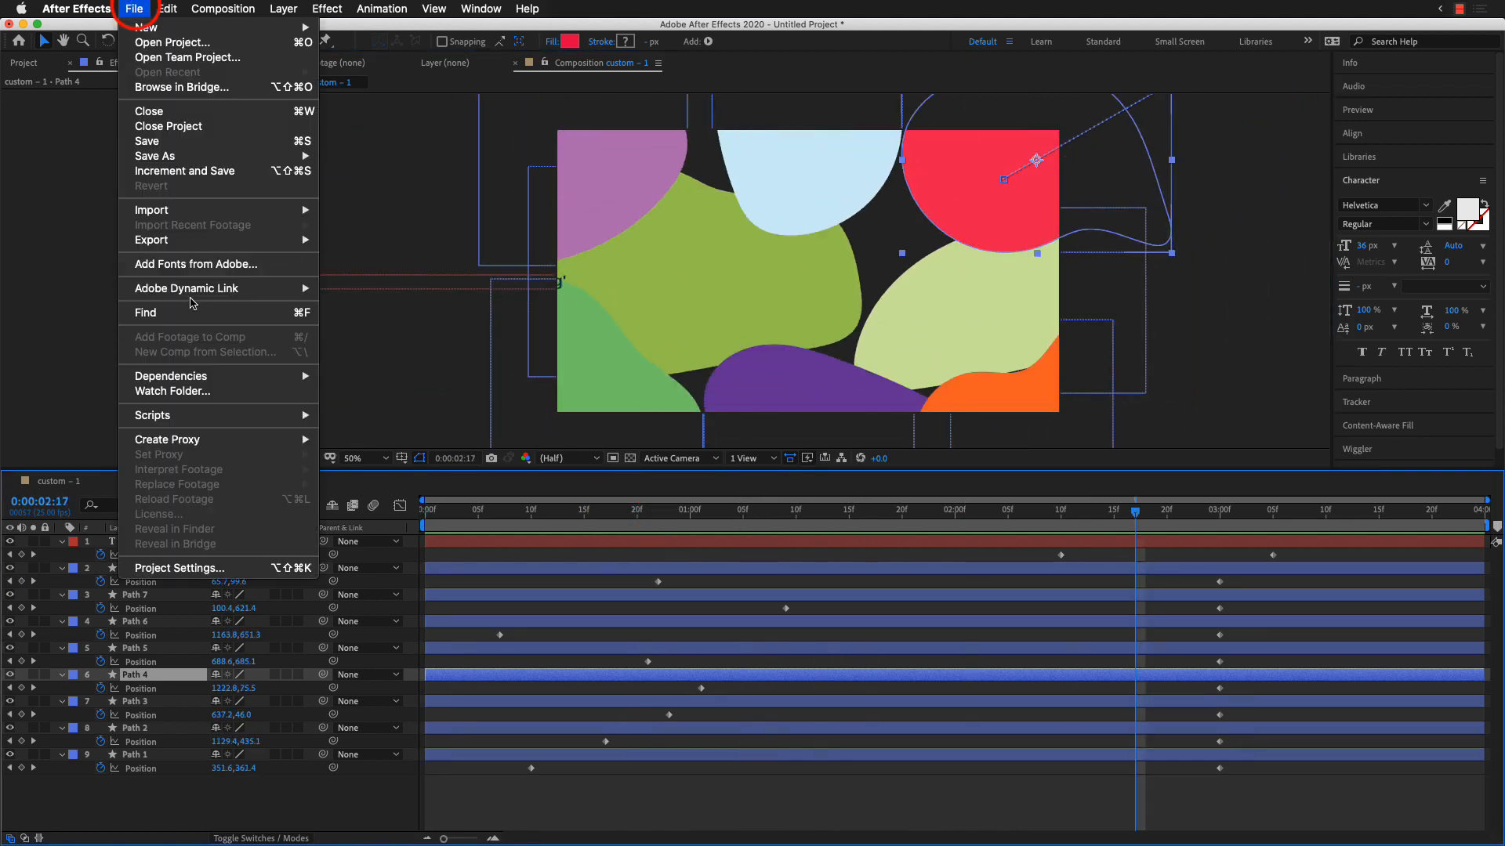
{"action": "mouse_move", "coordinate": [253, 240]}
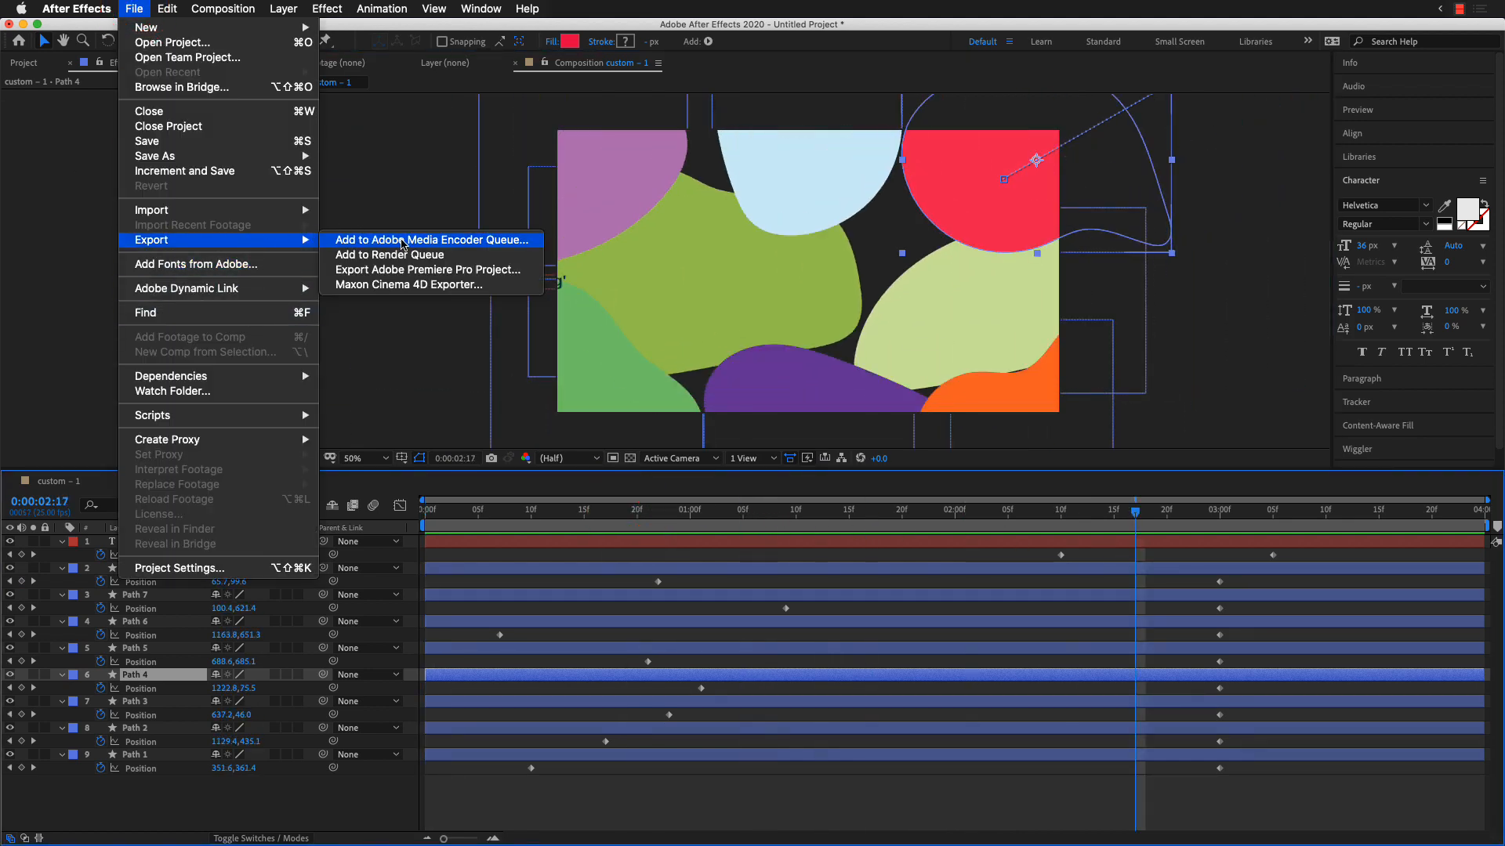
Step: Add the composition to the Adobe Media Encoder queue, checking both compositions and the encoder's queue before returning to After Effects
{"action": "left_click", "coordinate": [421, 241]}
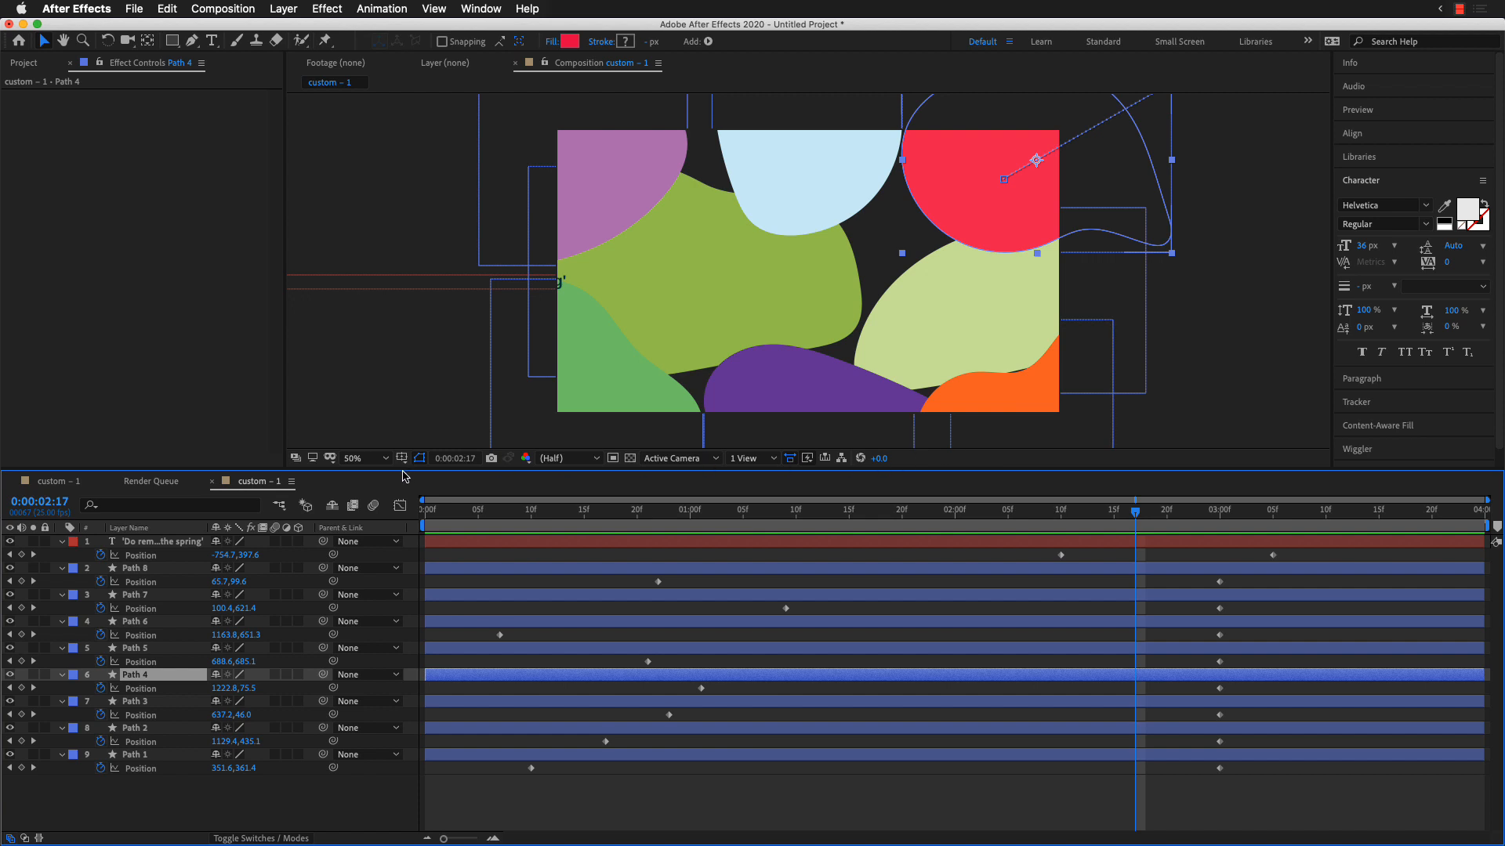
{"action": "left_click", "coordinate": [54, 481]}
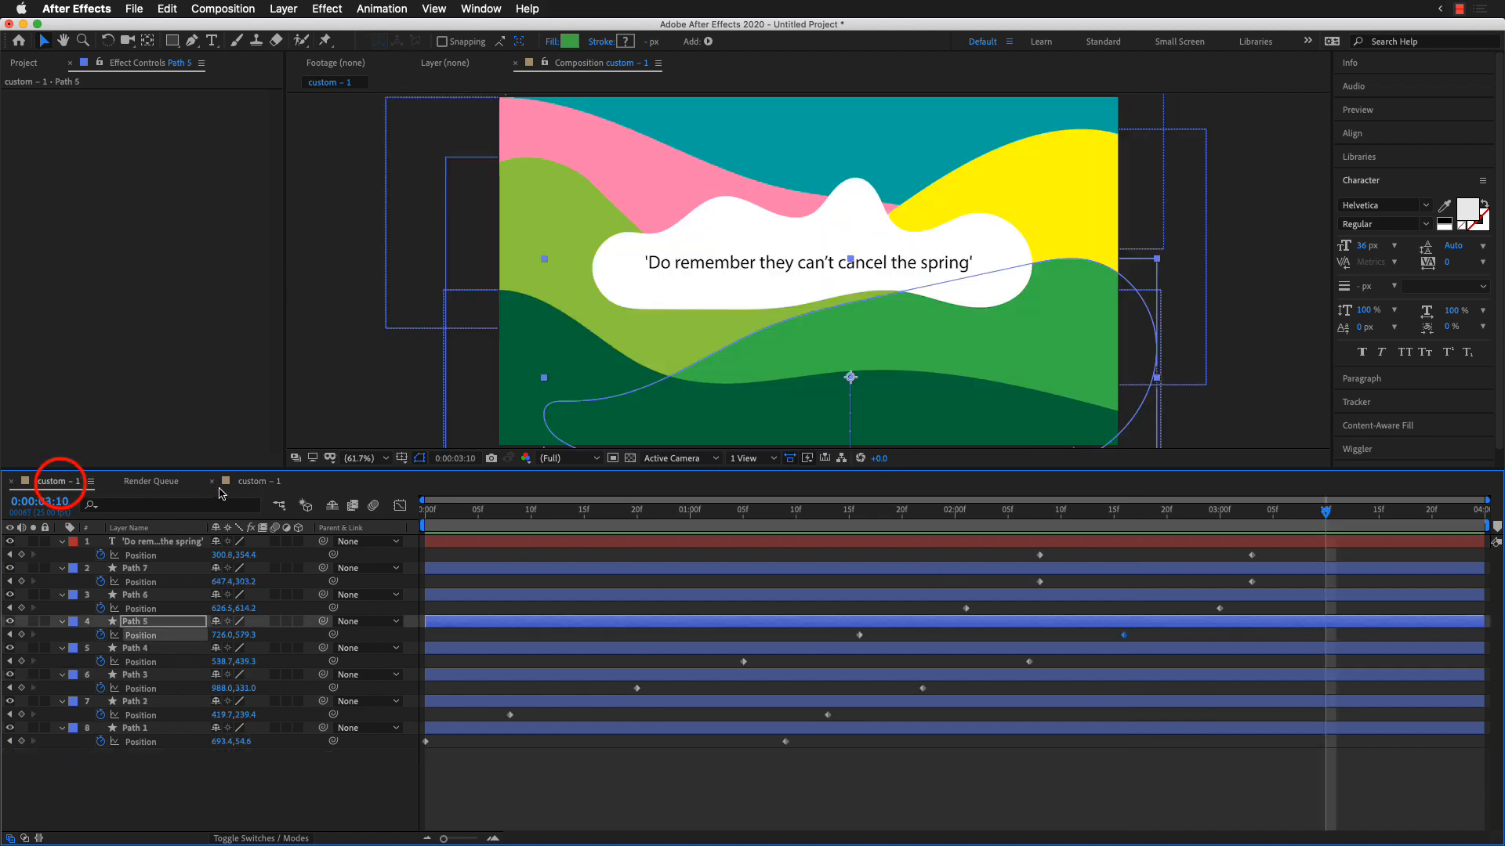
{"action": "left_click", "coordinate": [251, 481]}
{"action": "key", "text": "super+Tab"}
{"action": "key", "text": "super+Tab"}
{"action": "key", "text": "super+shift+Tab"}
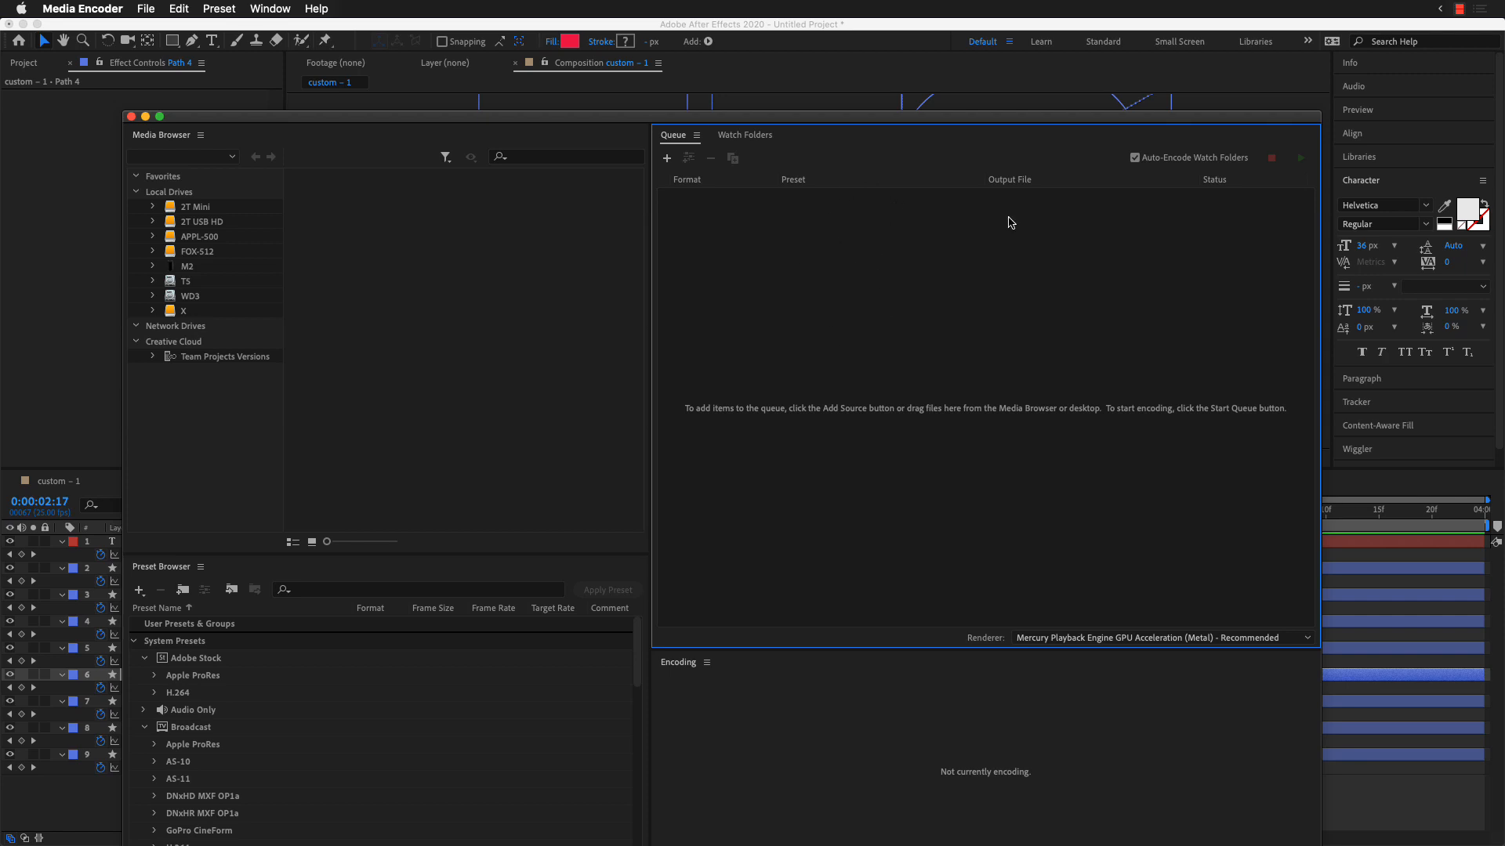
{"action": "key", "text": "super+Tab"}
{"action": "left_click", "coordinate": [816, 65]}
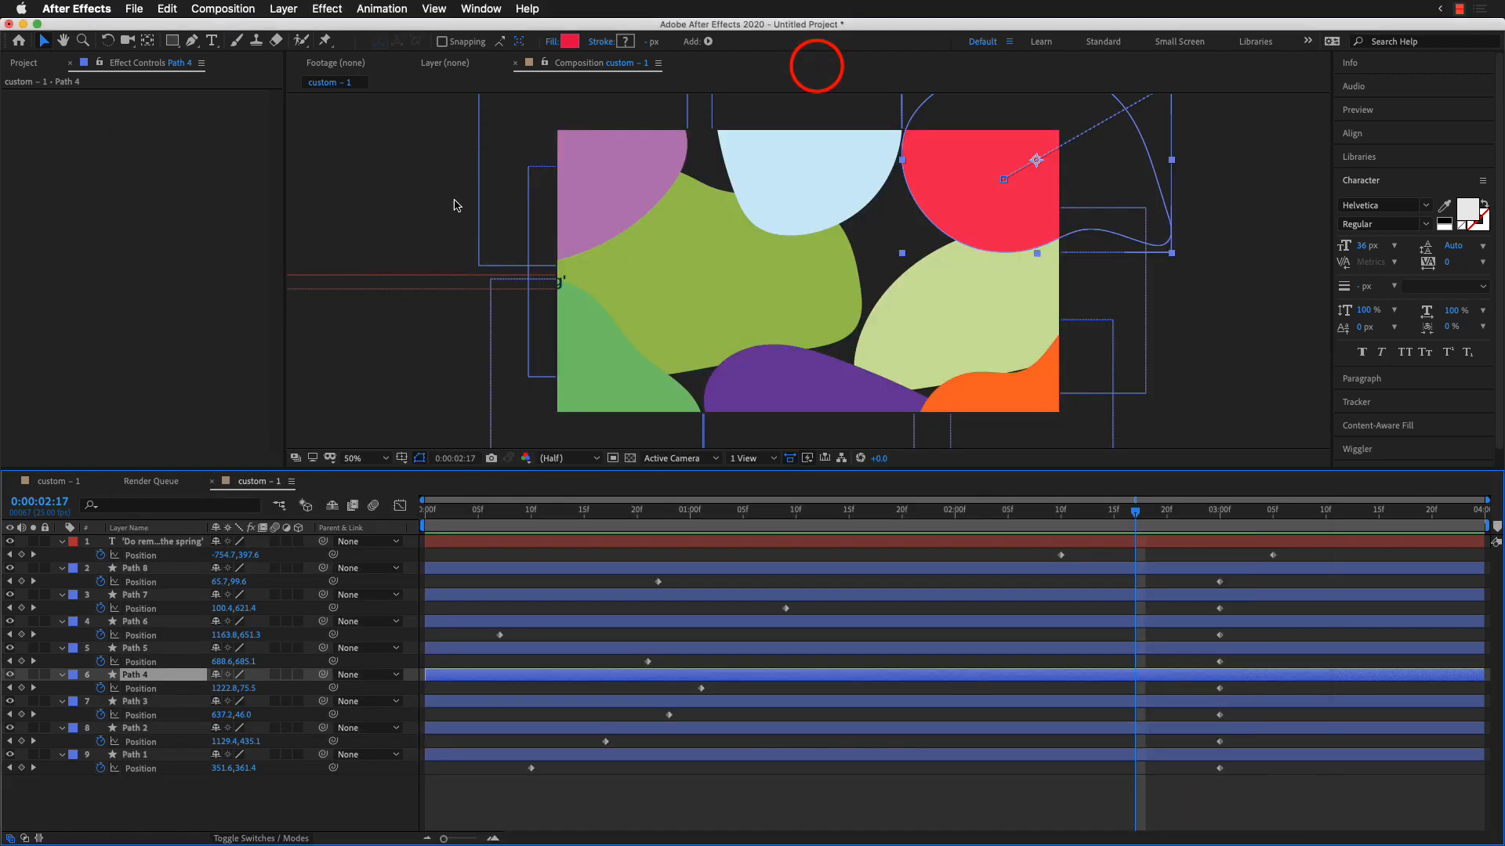
Step: Deselect the red shape layer and save the project to the Desktop as Untitled Project.aep
{"action": "left_click", "coordinate": [350, 232]}
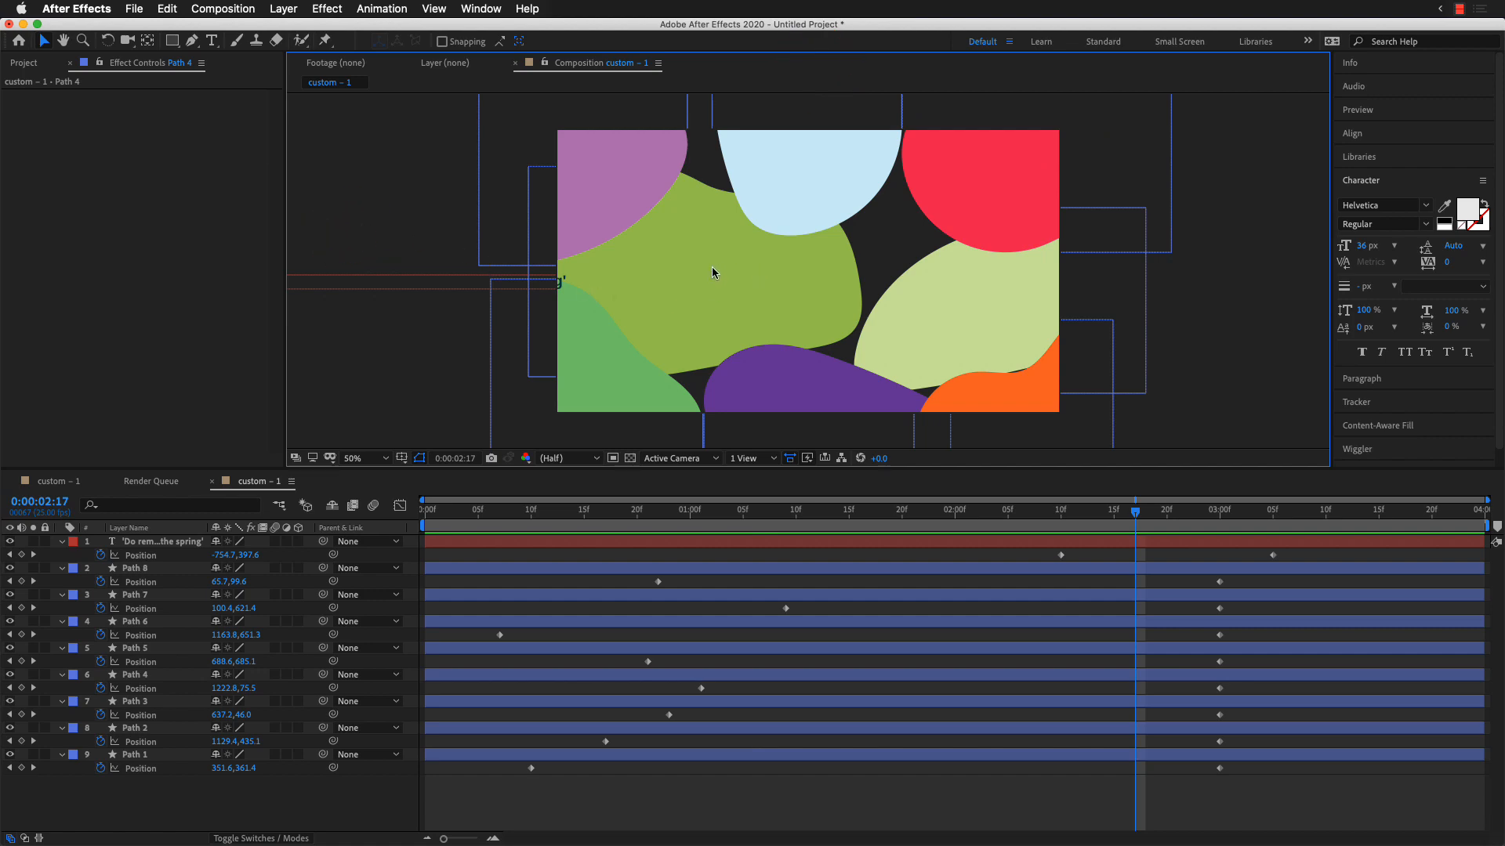
{"action": "key", "text": "super+s"}
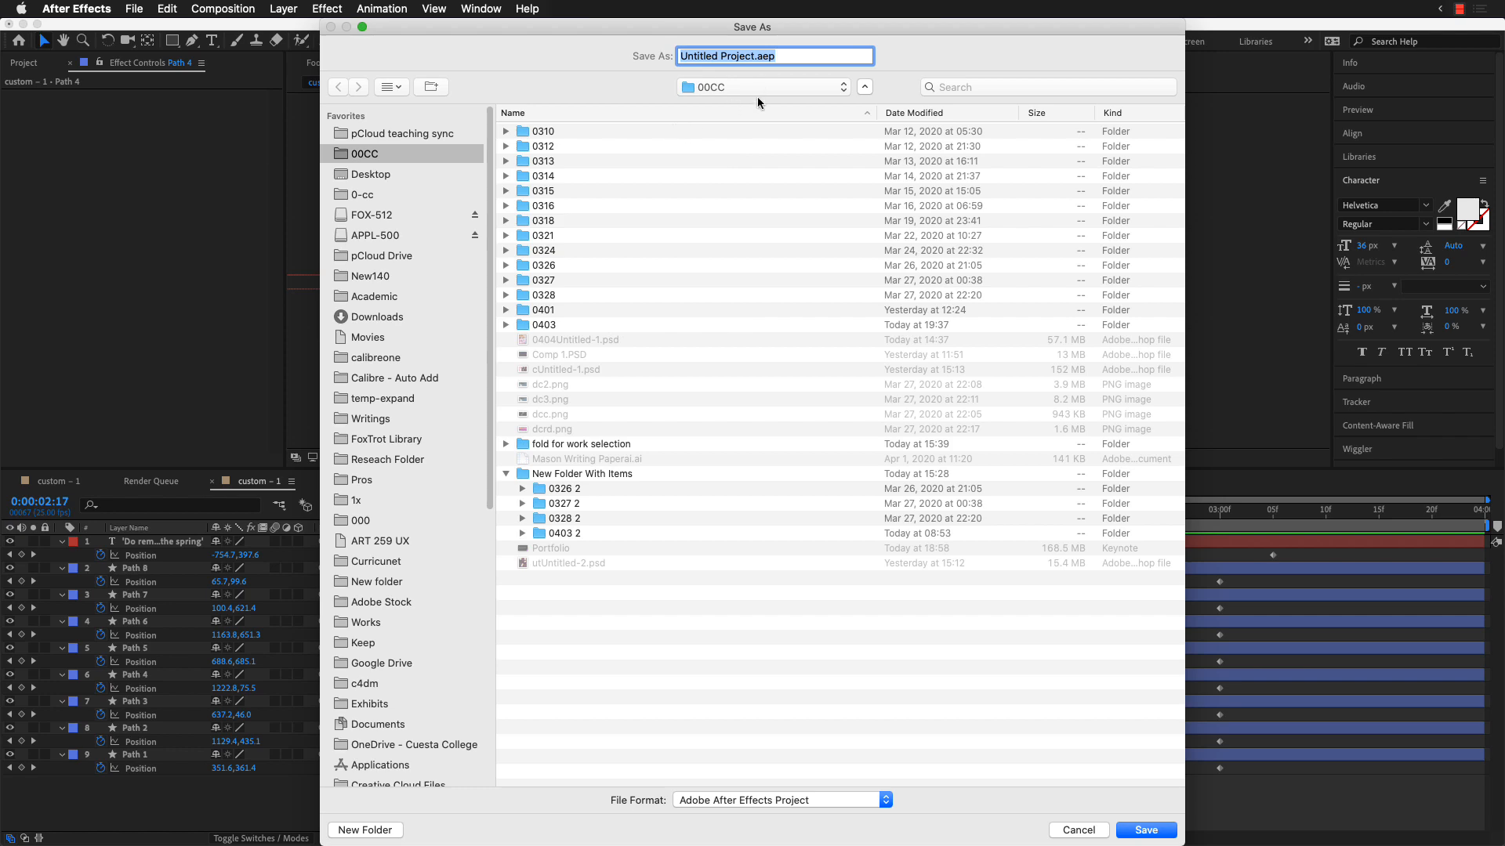
{"action": "left_click", "coordinate": [392, 175]}
{"action": "left_click", "coordinate": [1145, 829]}
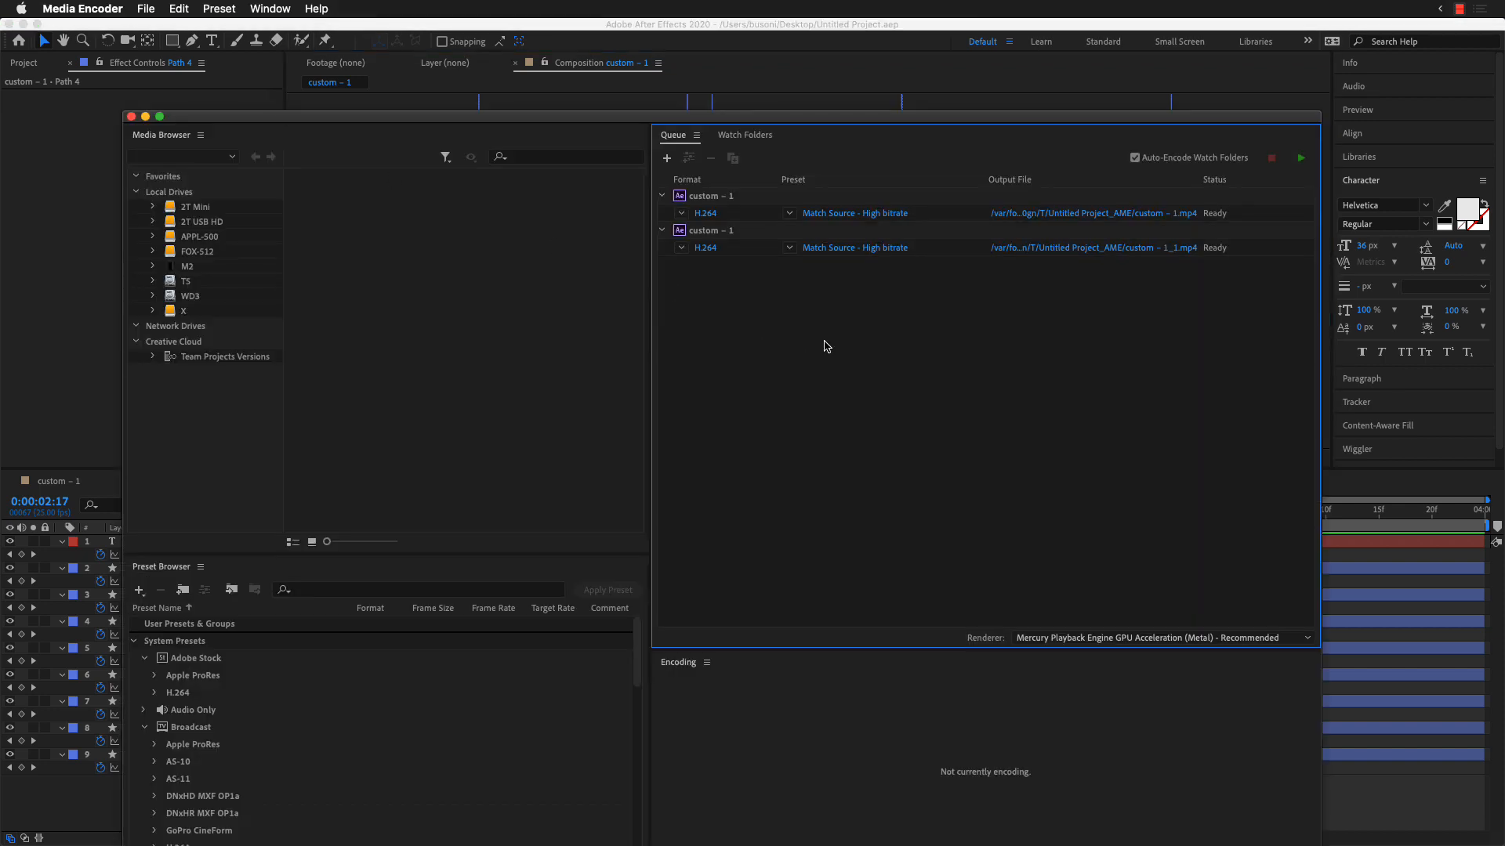
Step: Examine the available encoding presets and output formats for the first queued composition in Adobe Media Encoder
{"action": "left_click", "coordinate": [979, 343]}
{"action": "left_click", "coordinate": [789, 213]}
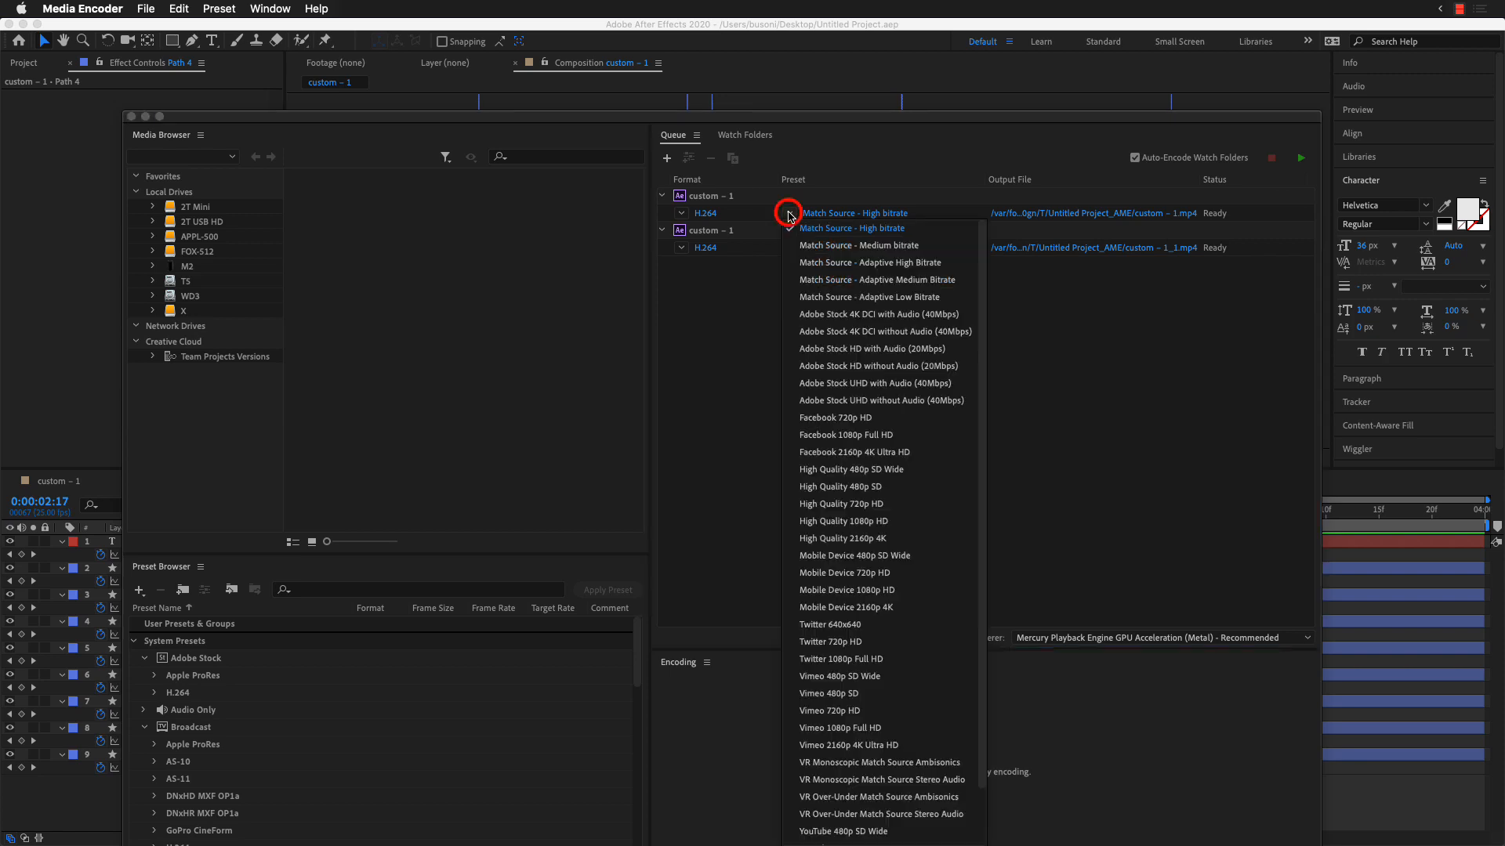
{"action": "left_click", "coordinate": [743, 283]}
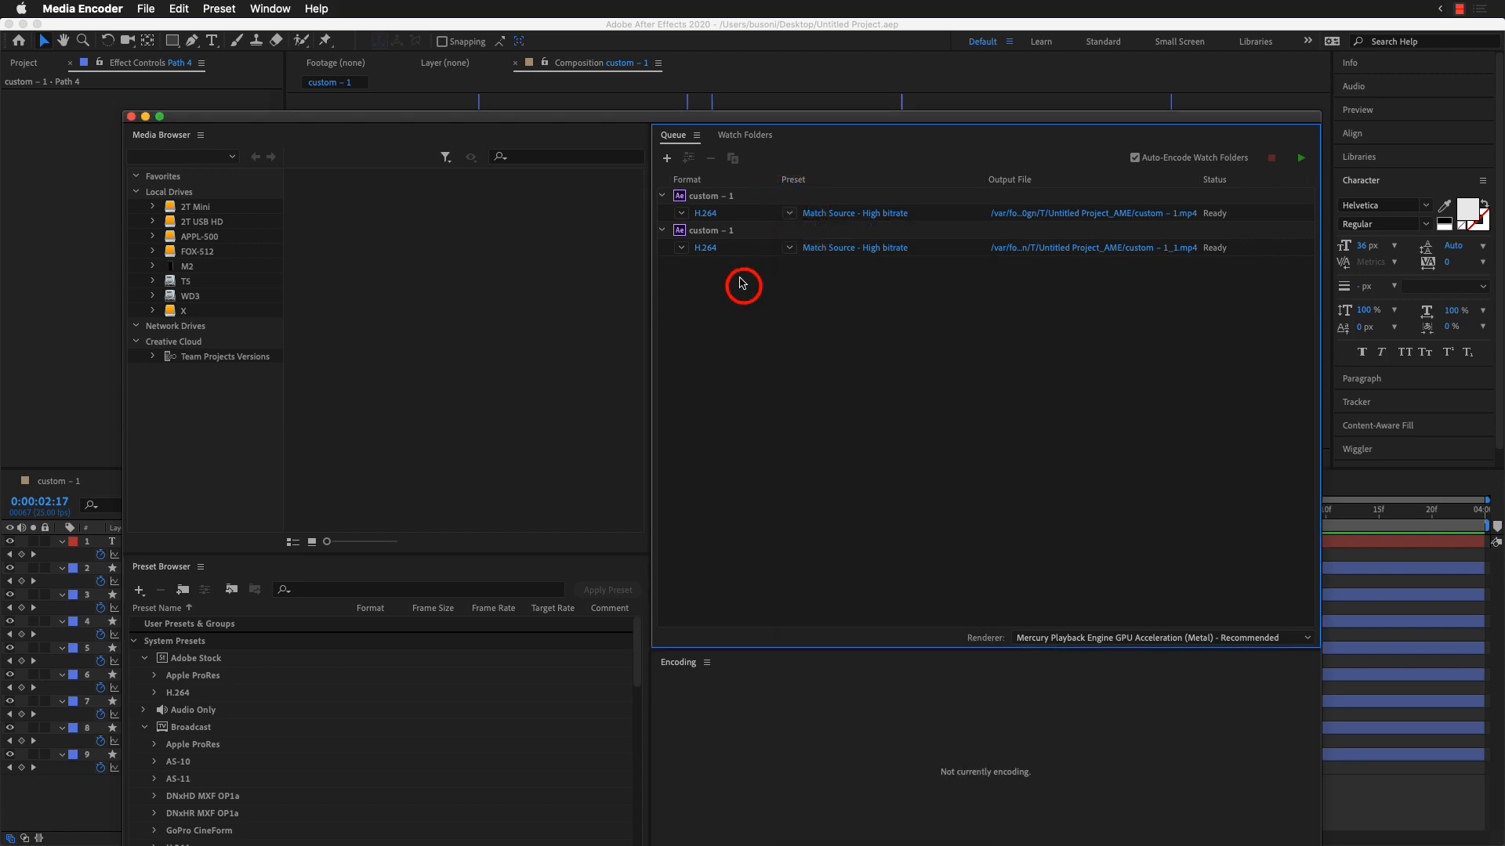
{"action": "left_click", "coordinate": [682, 213]}
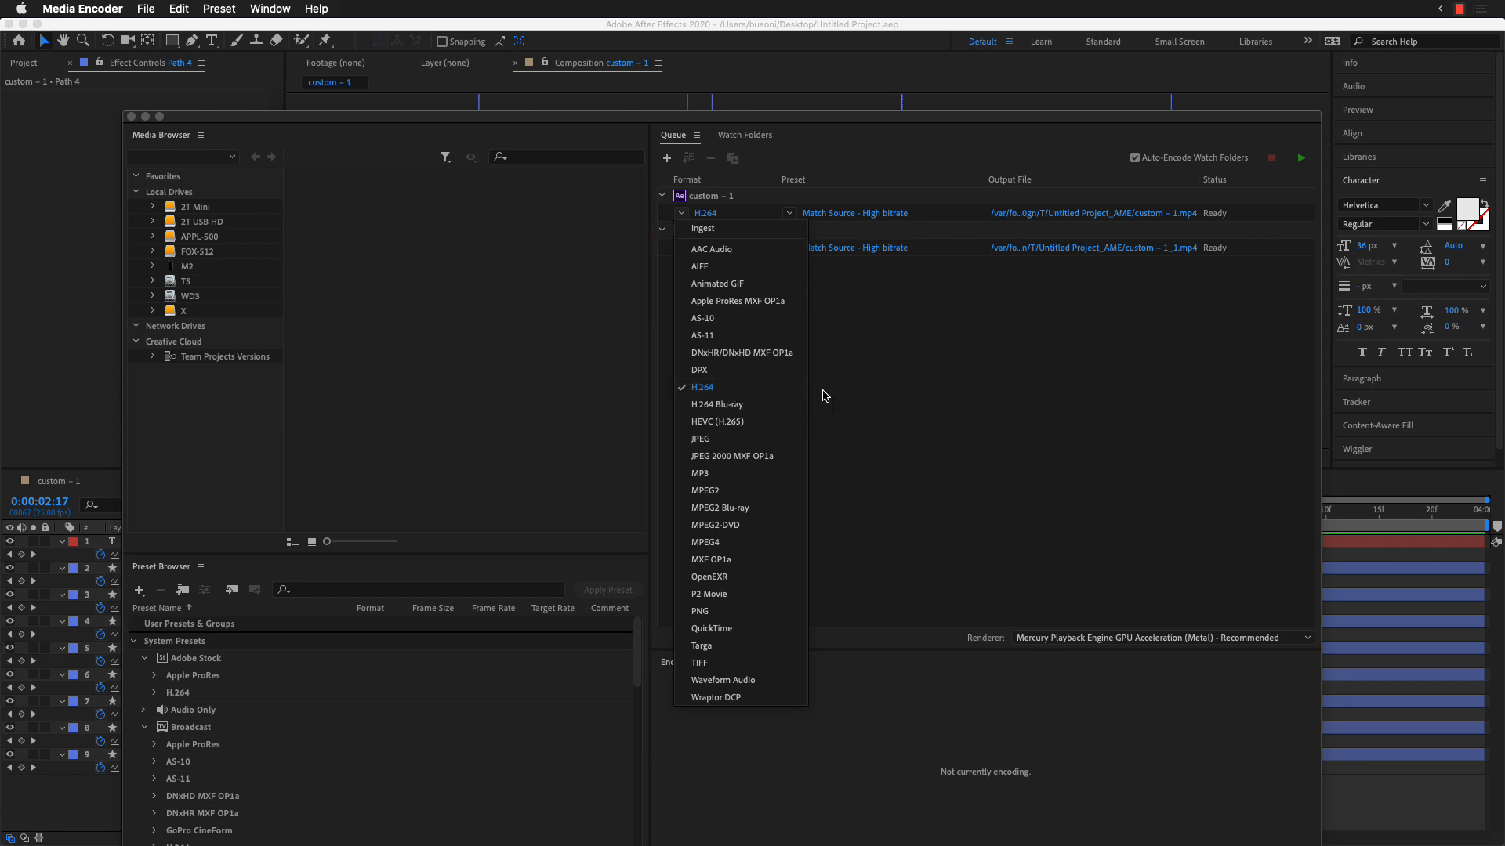
{"action": "left_click", "coordinate": [890, 392]}
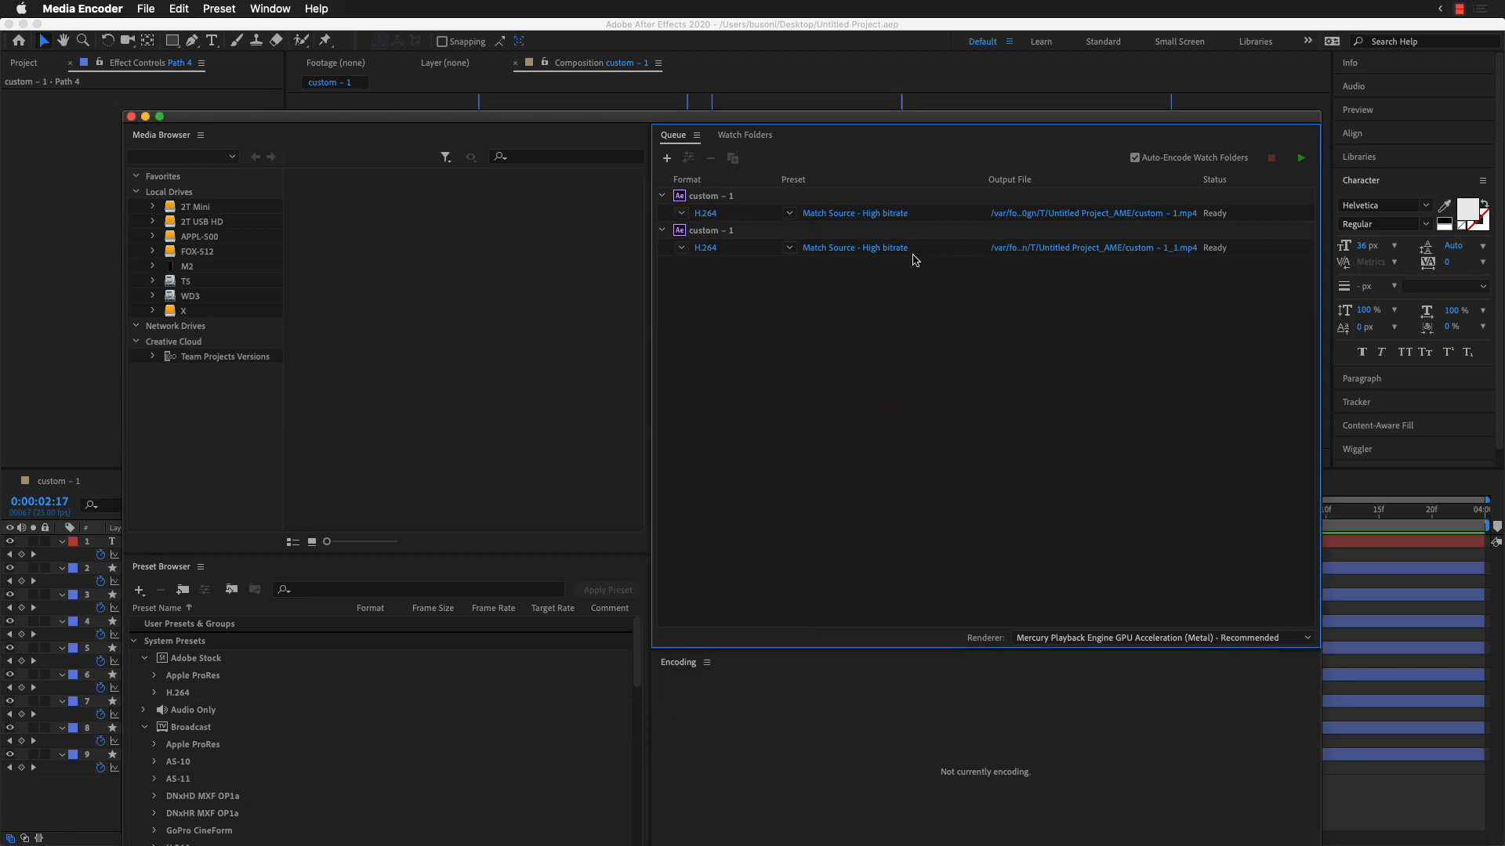
Step: Start encoding both queued compositions and move the encoder window slightly up
{"action": "left_click", "coordinate": [1299, 160]}
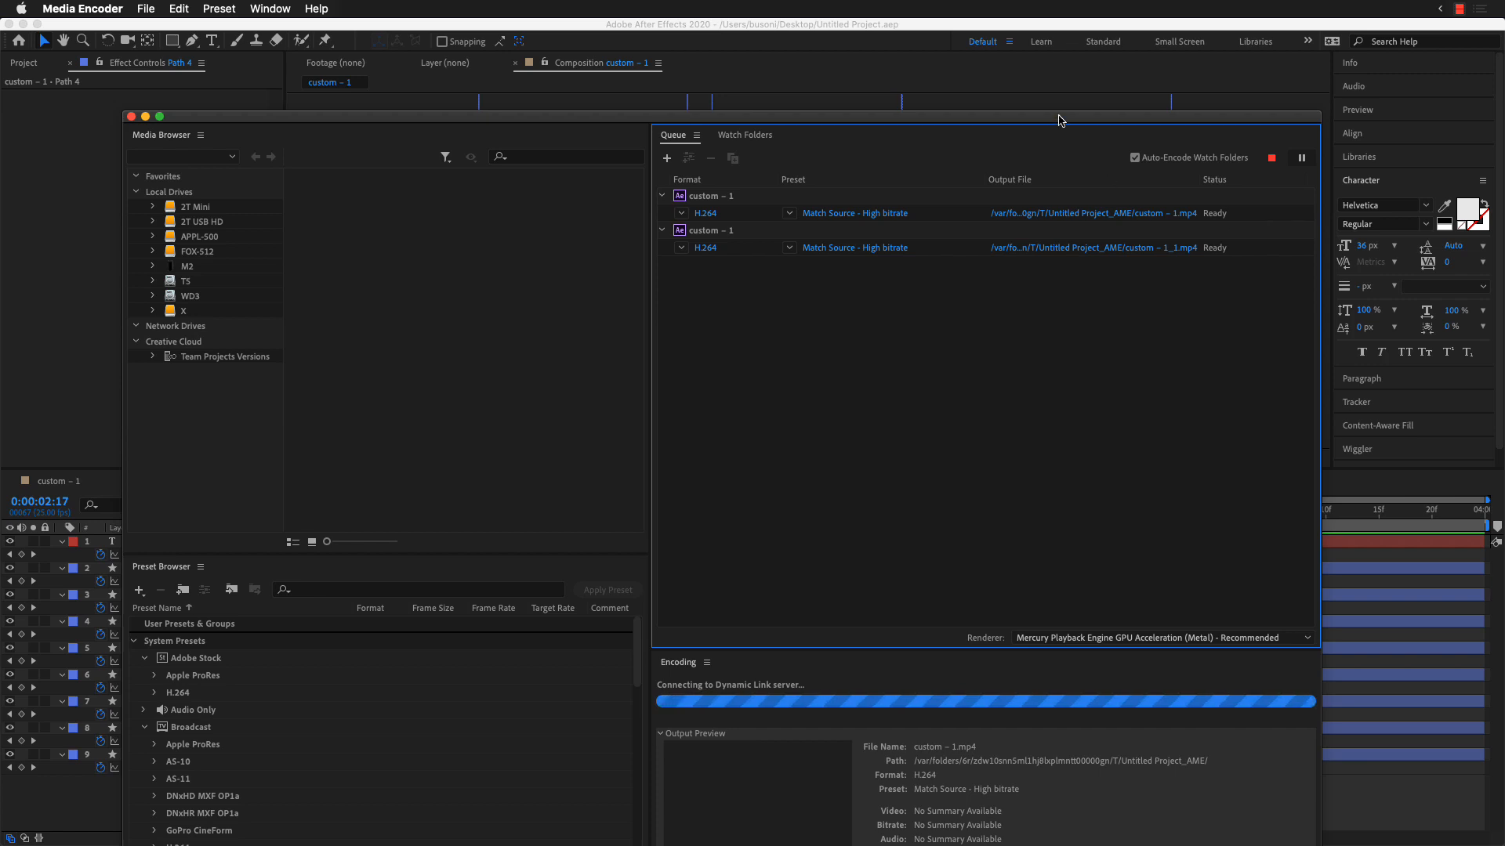
{"action": "left_click_drag", "start_coordinate": [1061, 116], "coordinate": [1069, 70]}
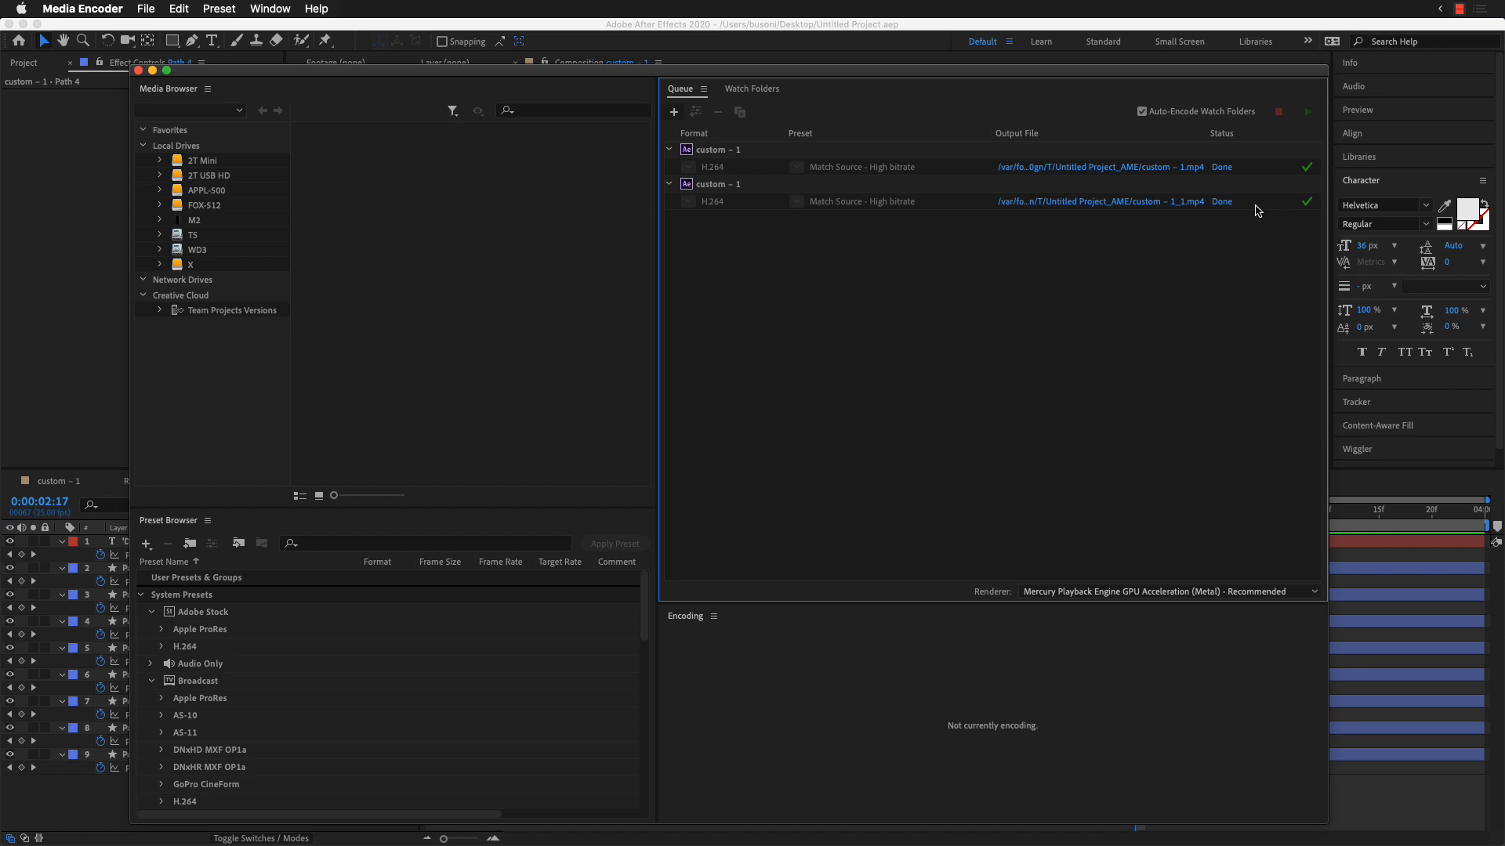
Step: Reveal the second composition's output file in Finder and play a preview of custom – 1_1.mp4
{"action": "left_click", "coordinate": [1125, 201]}
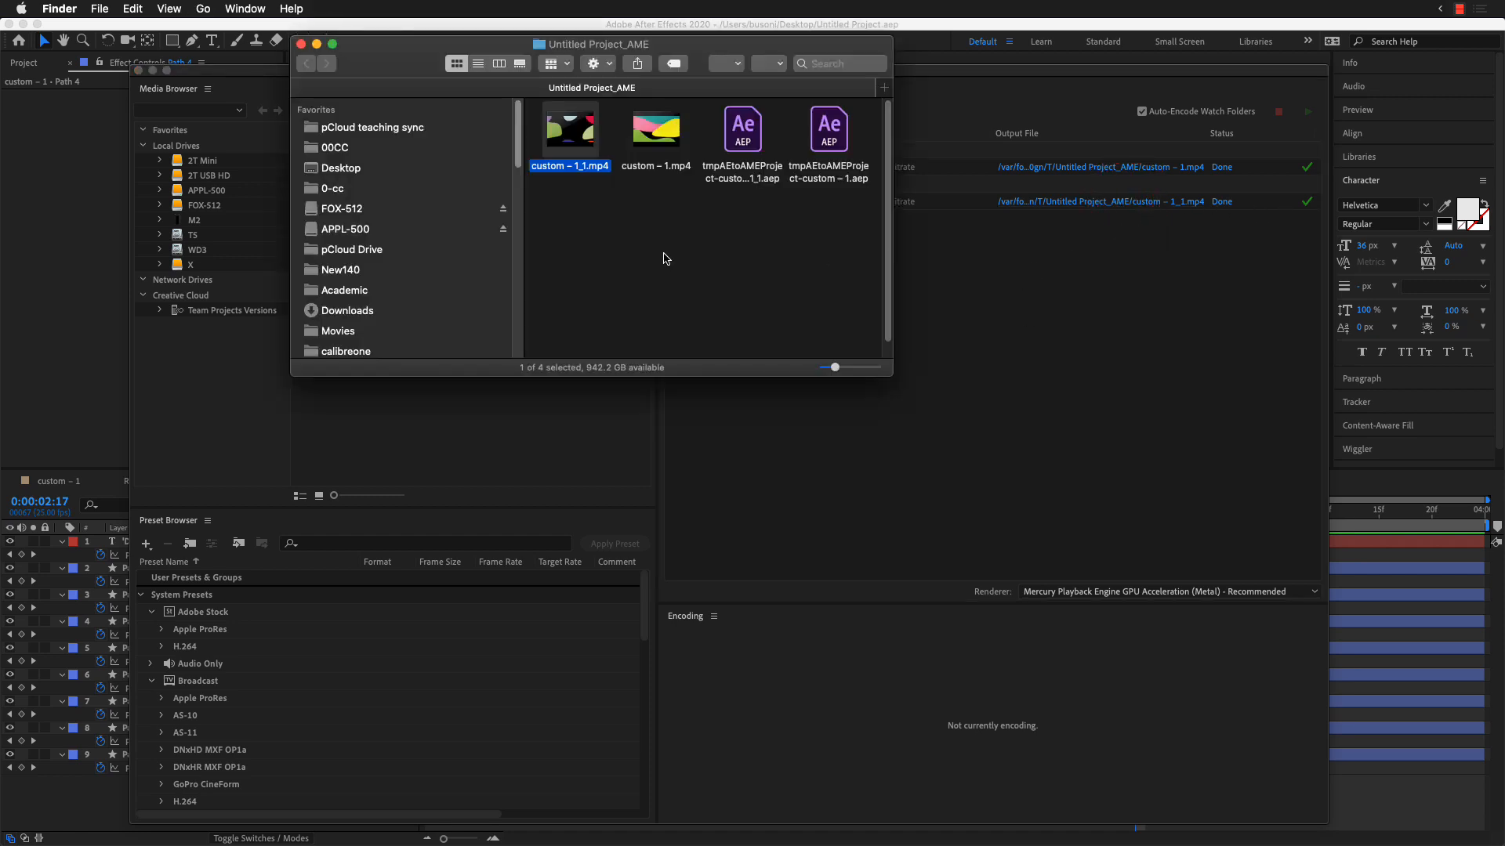
{"action": "key", "text": "space"}
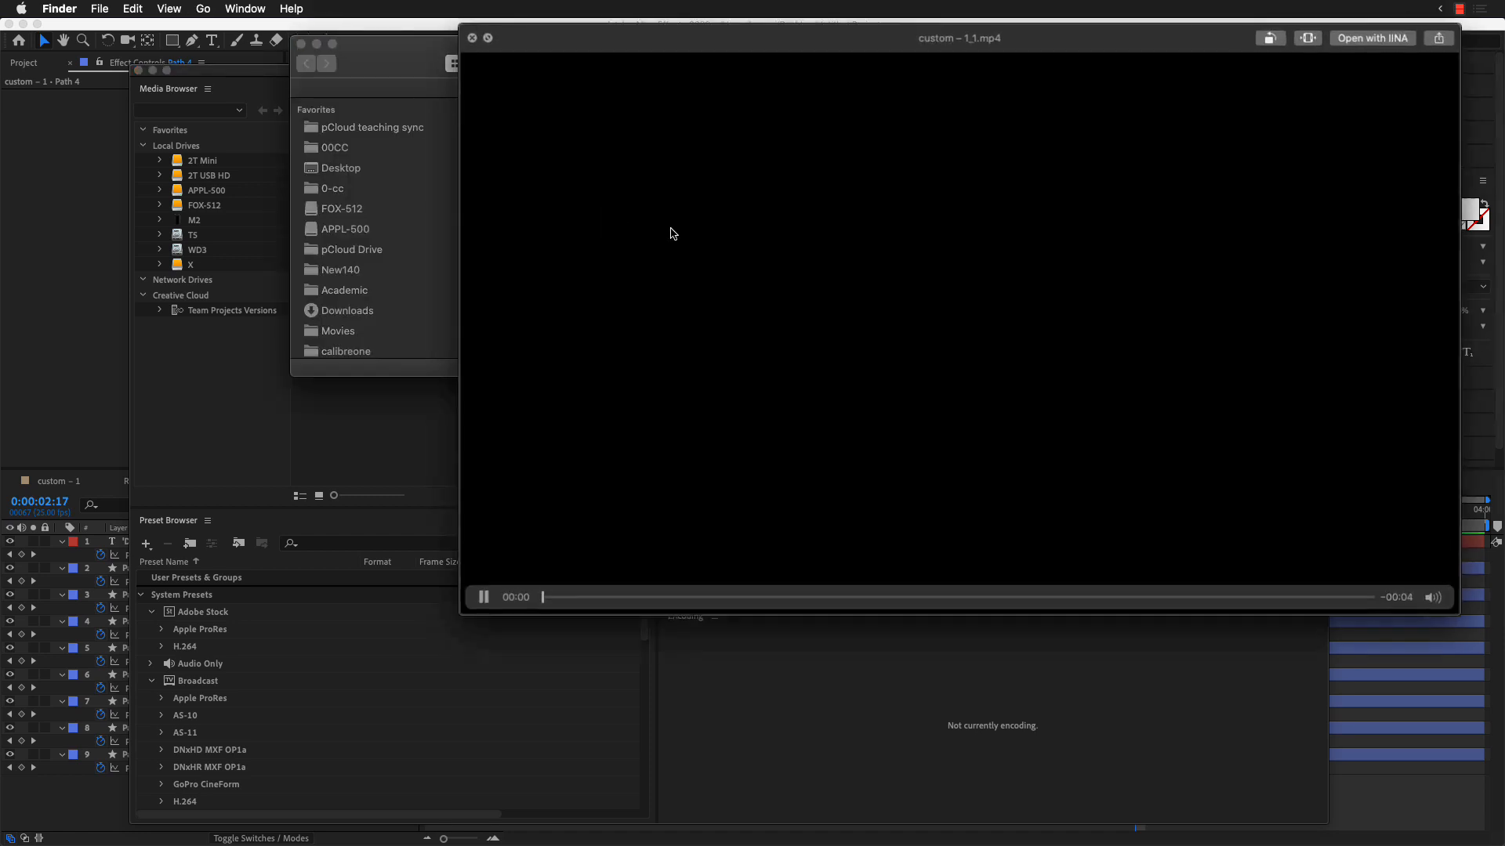
{"action": "left_click_drag", "start_coordinate": [1033, 39], "coordinate": [781, 75]}
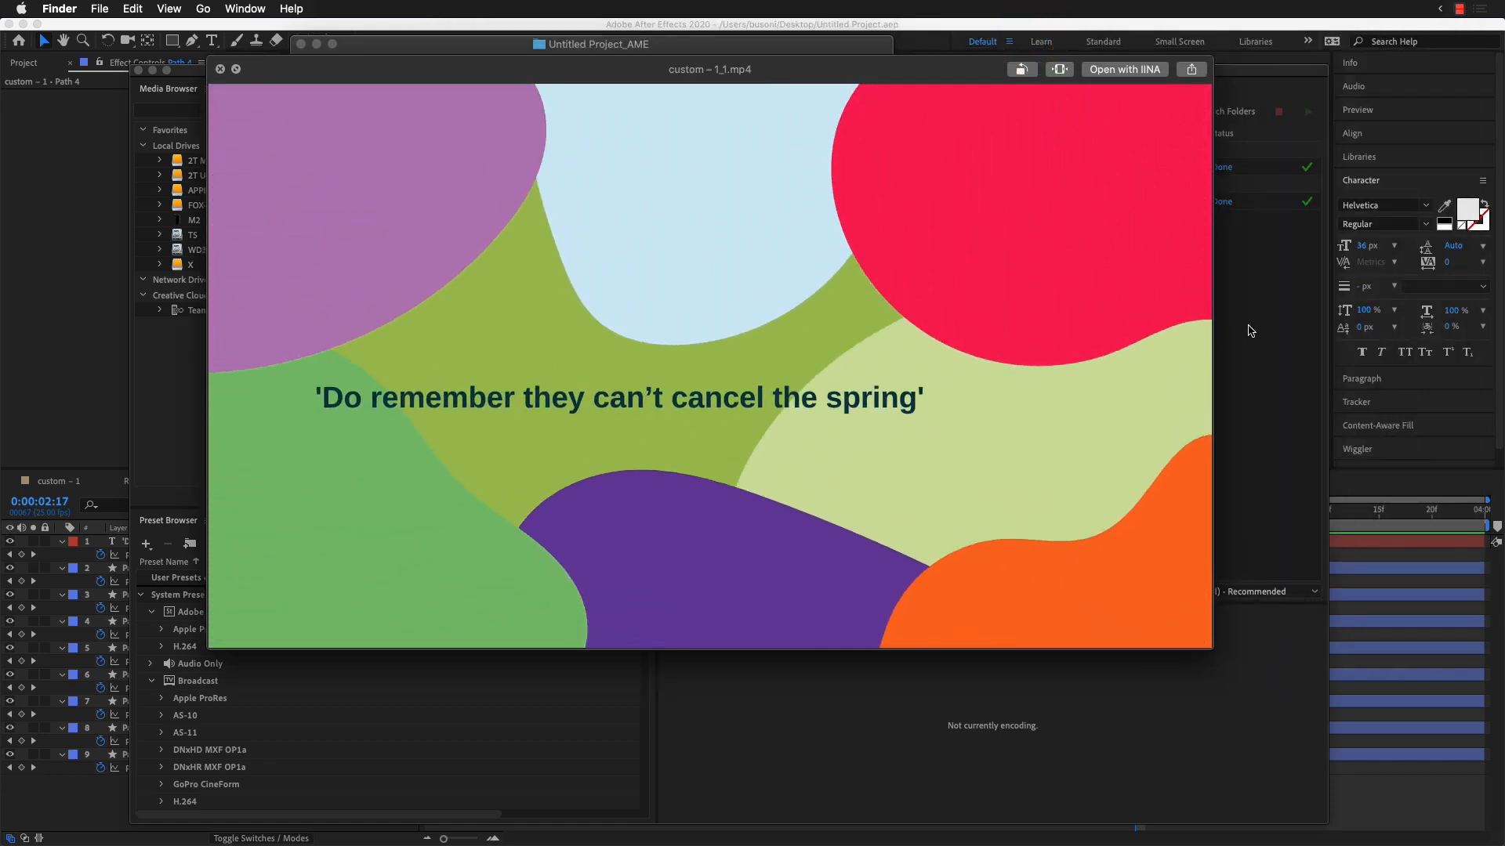
{"action": "key", "text": "space"}
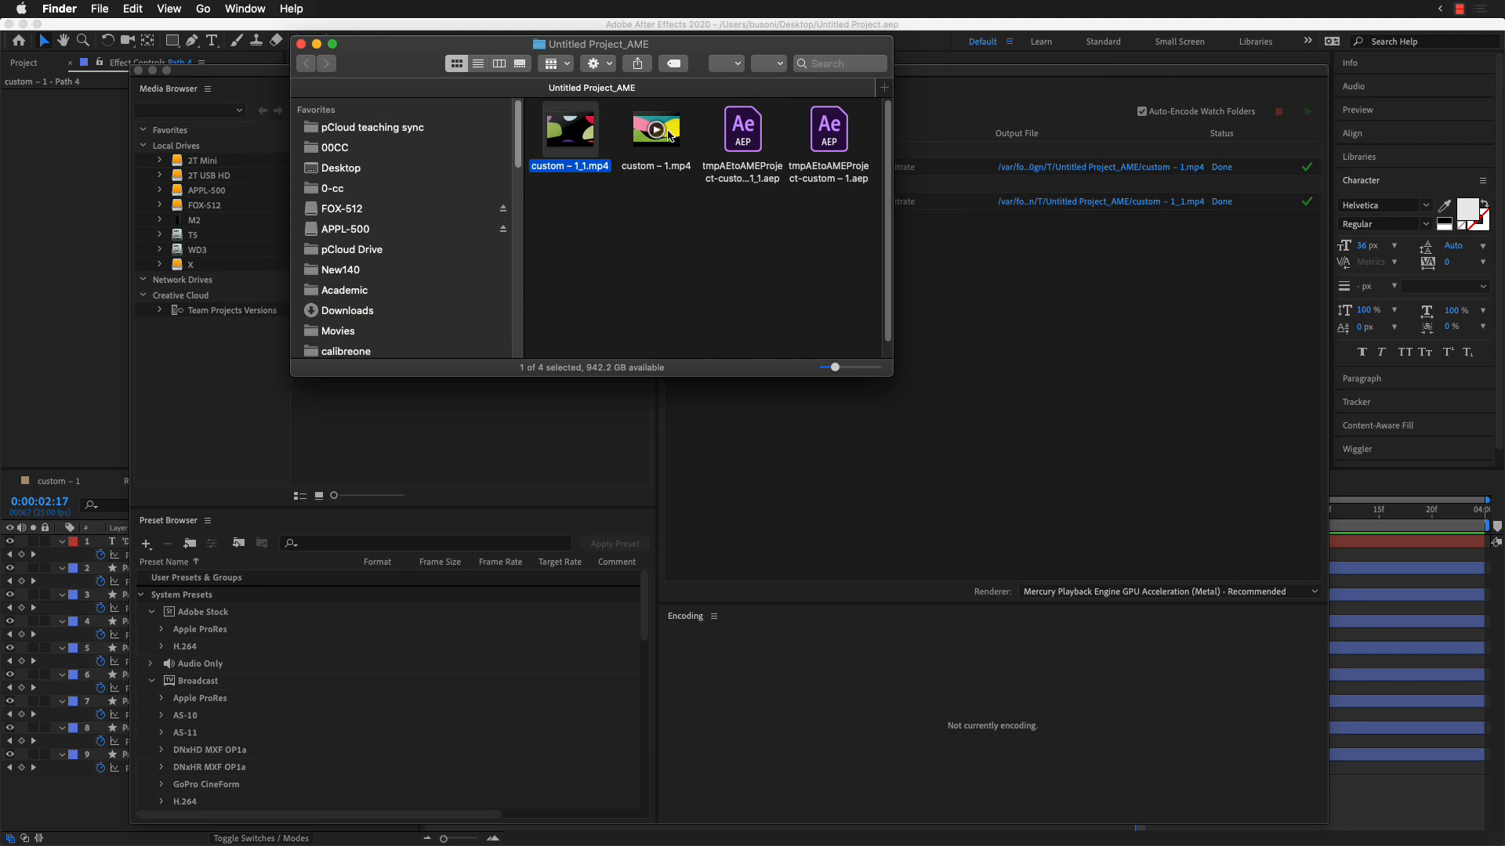
Step: Play a preview of custom – 1.mp4, close it and move the Finder window down clear of the encoding queue
{"action": "left_click", "coordinate": [666, 131]}
{"action": "key", "text": "space"}
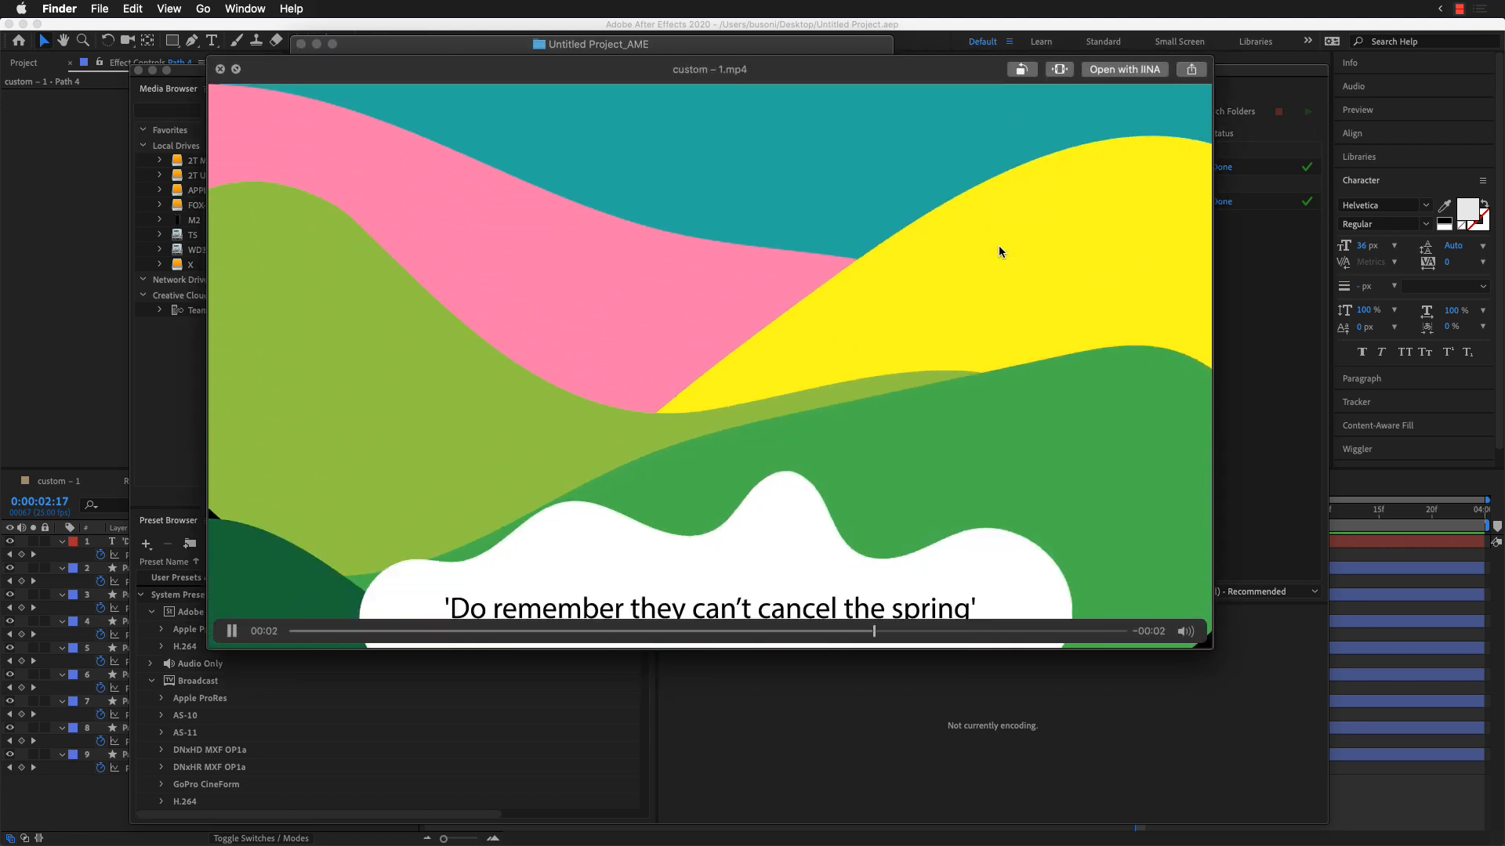
{"action": "key", "text": "space"}
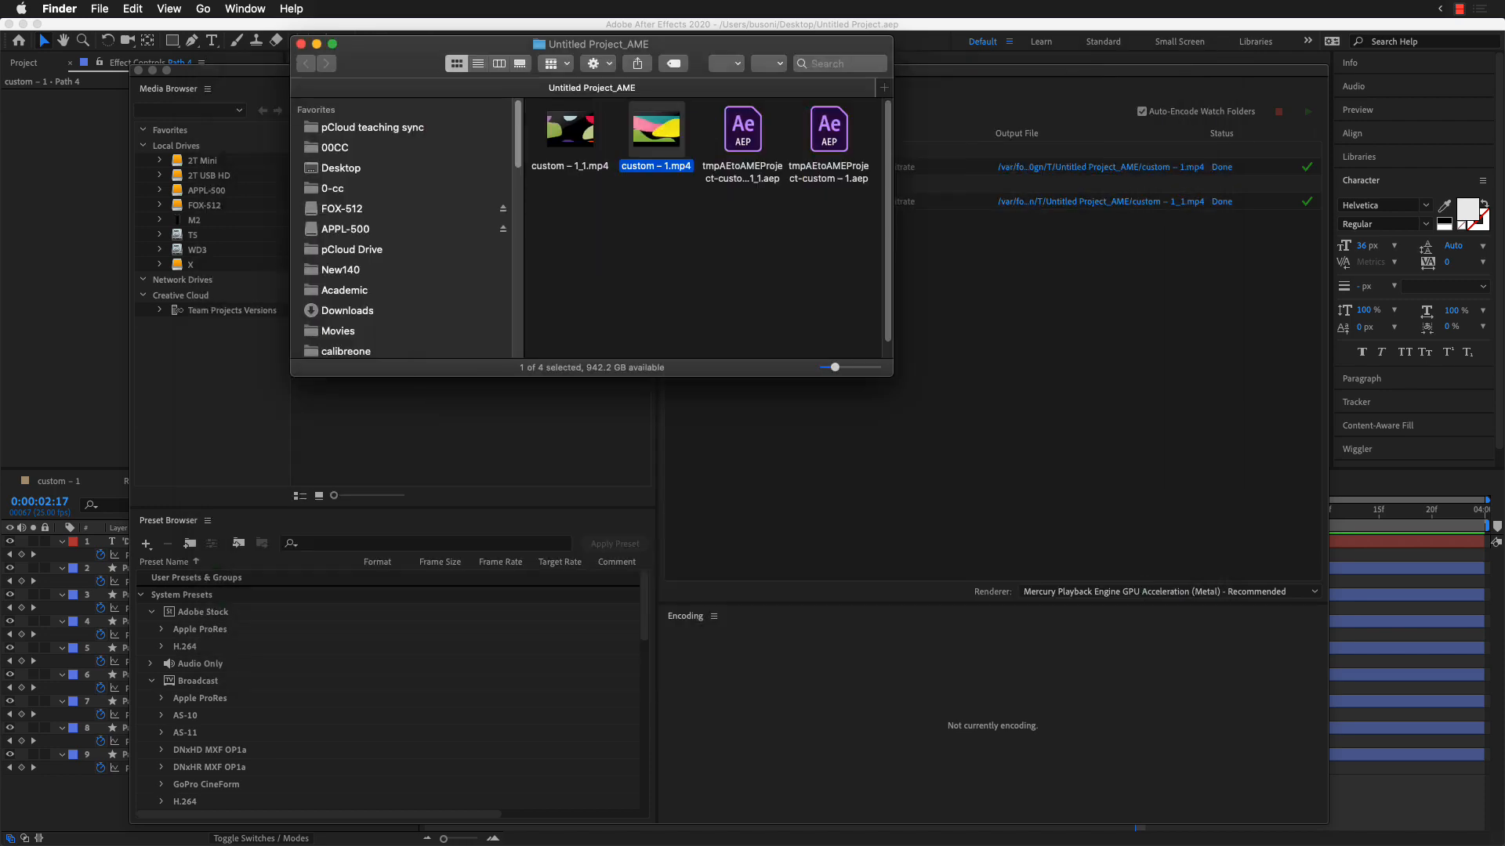
{"action": "left_click_drag", "start_coordinate": [707, 58], "coordinate": [593, 346]}
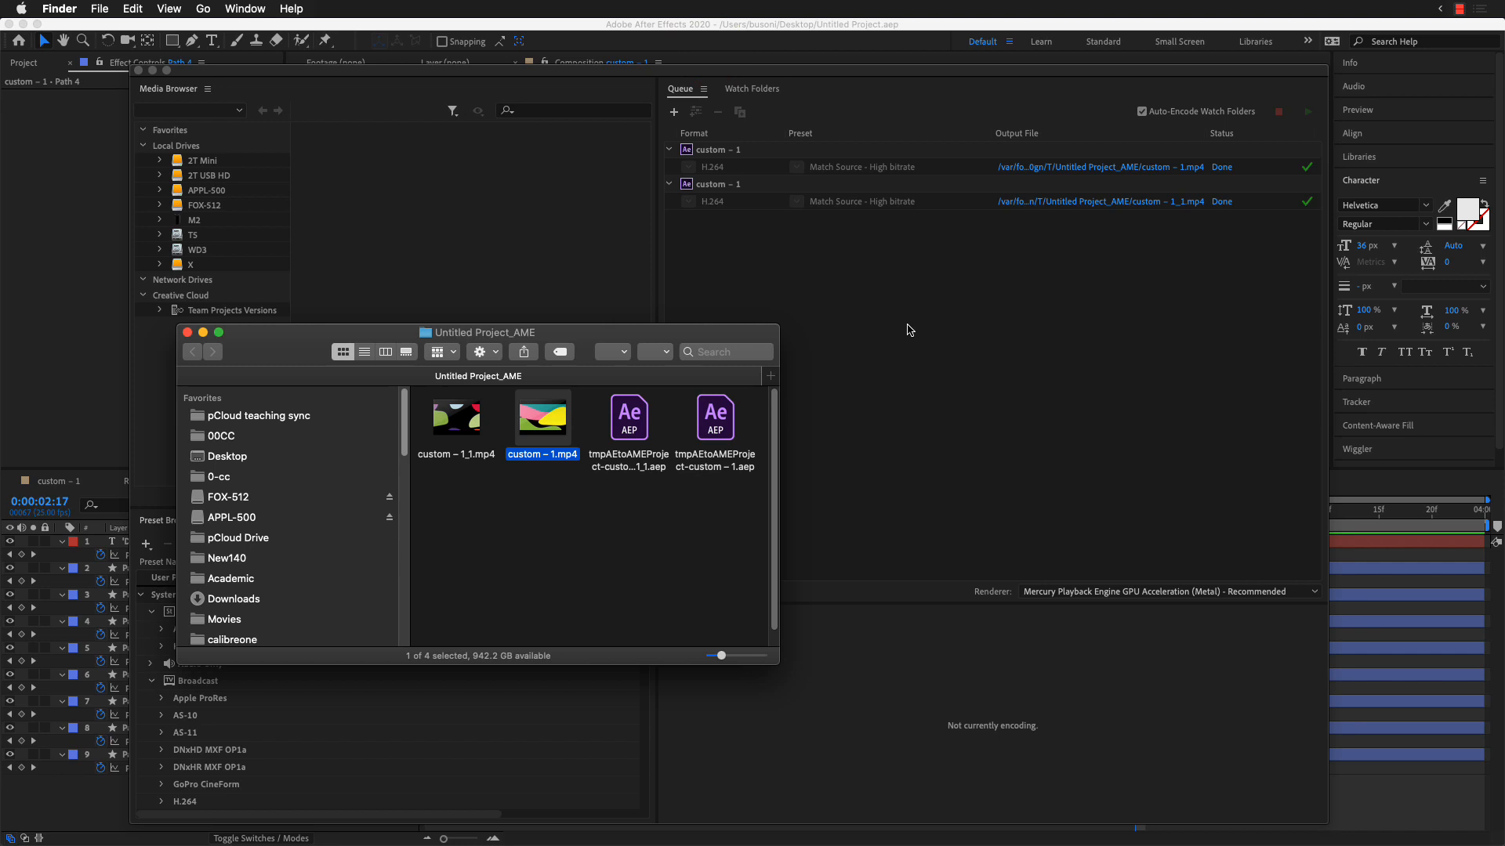
{"action": "left_click", "coordinate": [1459, 9]}
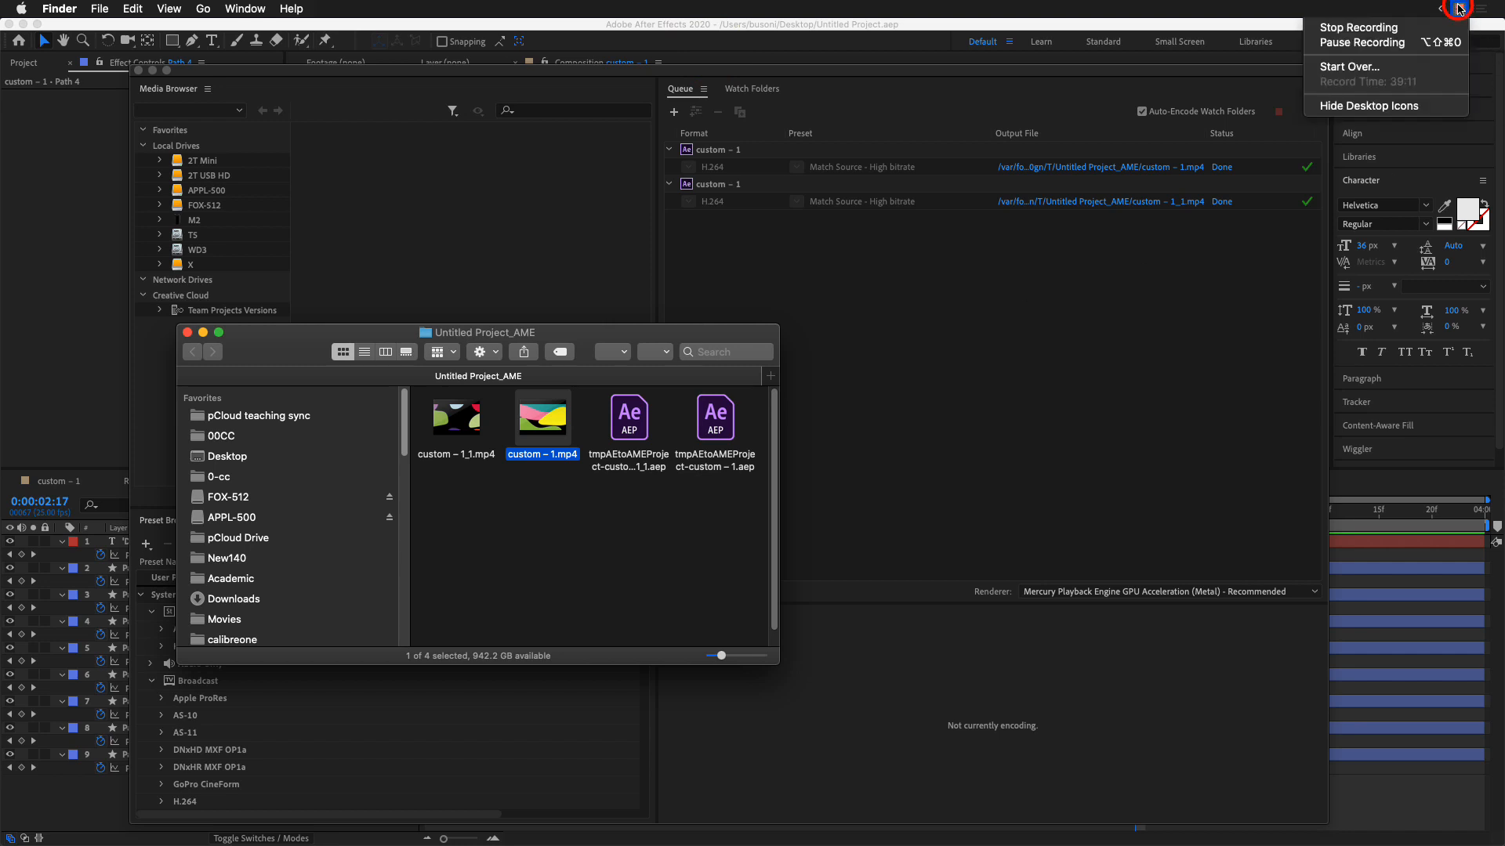
{"action": "left_click", "coordinate": [1405, 28]}
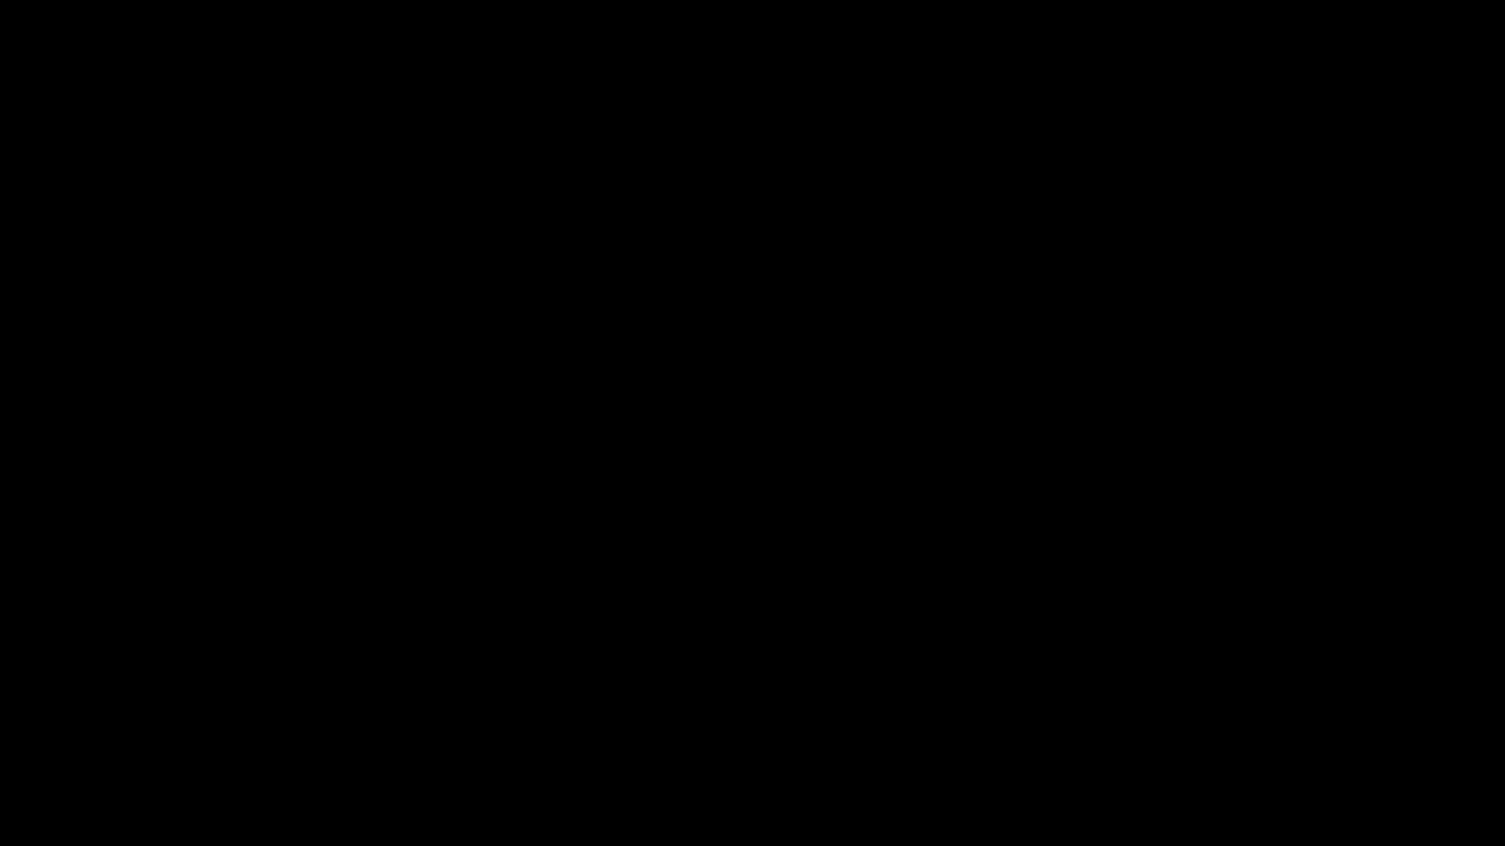